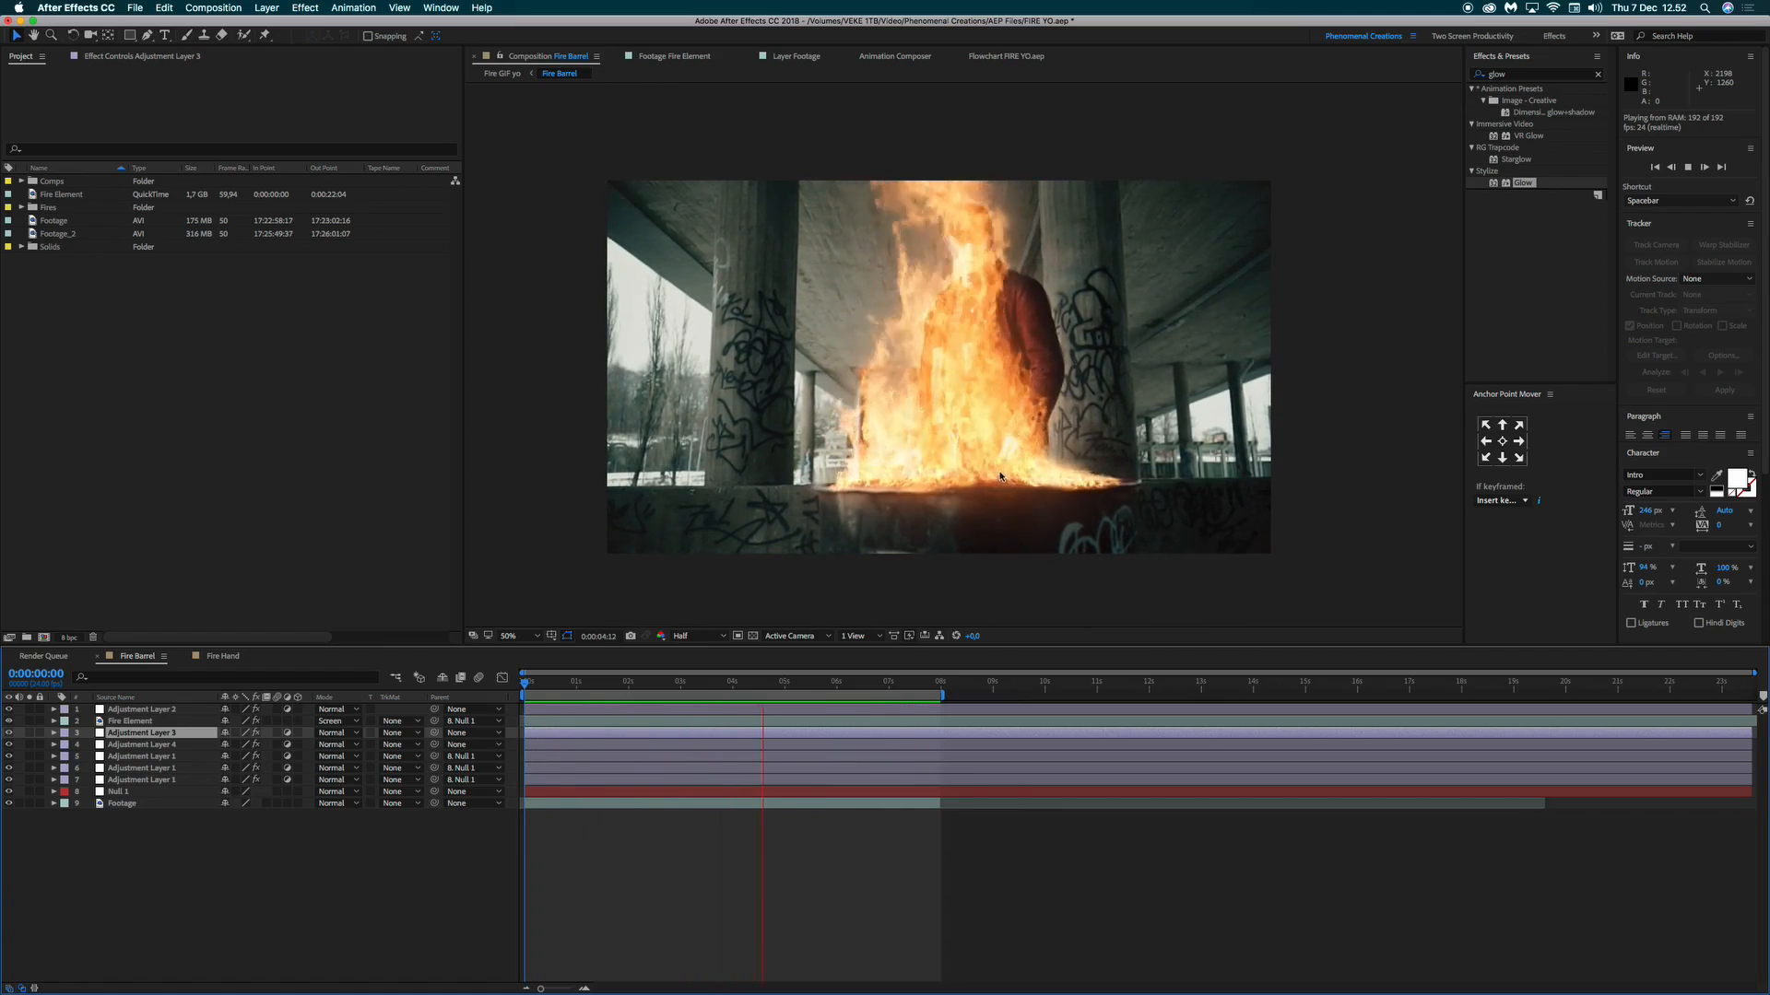
# Stop the Fire Barrel preview and play back the finished flames in the Fire Hand composition.
pyautogui.press('space')
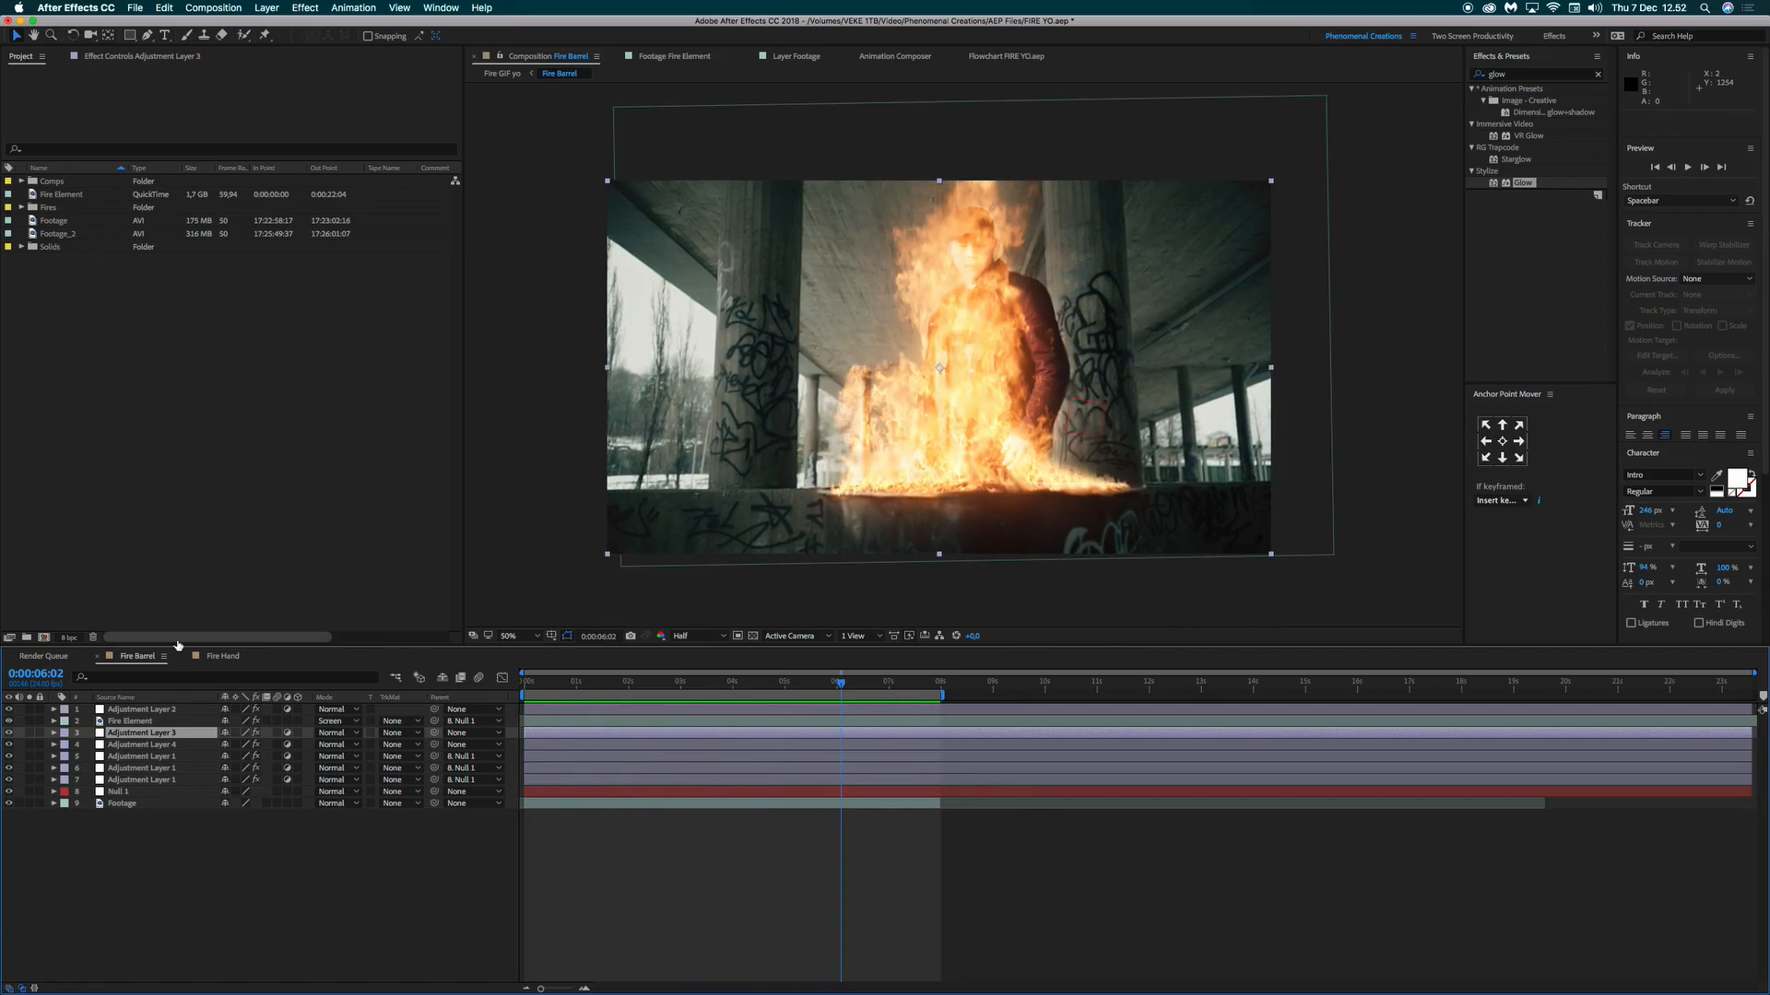
pyautogui.click(222, 656)
pyautogui.press('space')
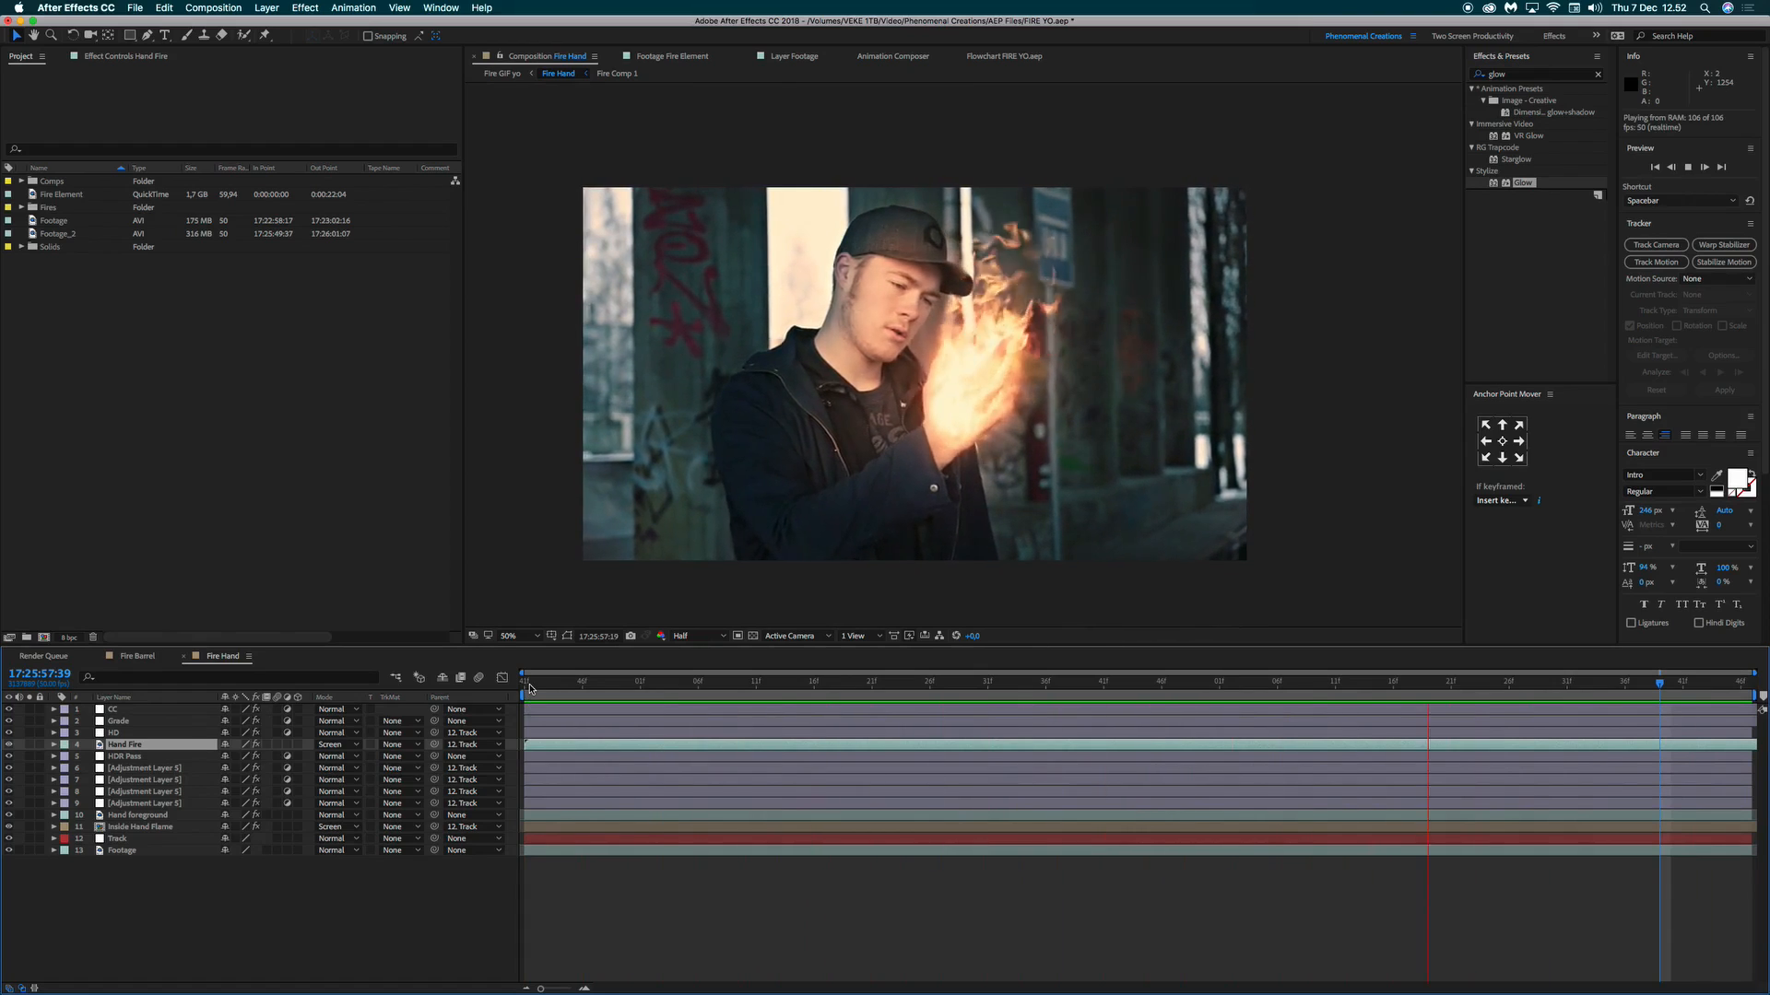
pyautogui.press('space')
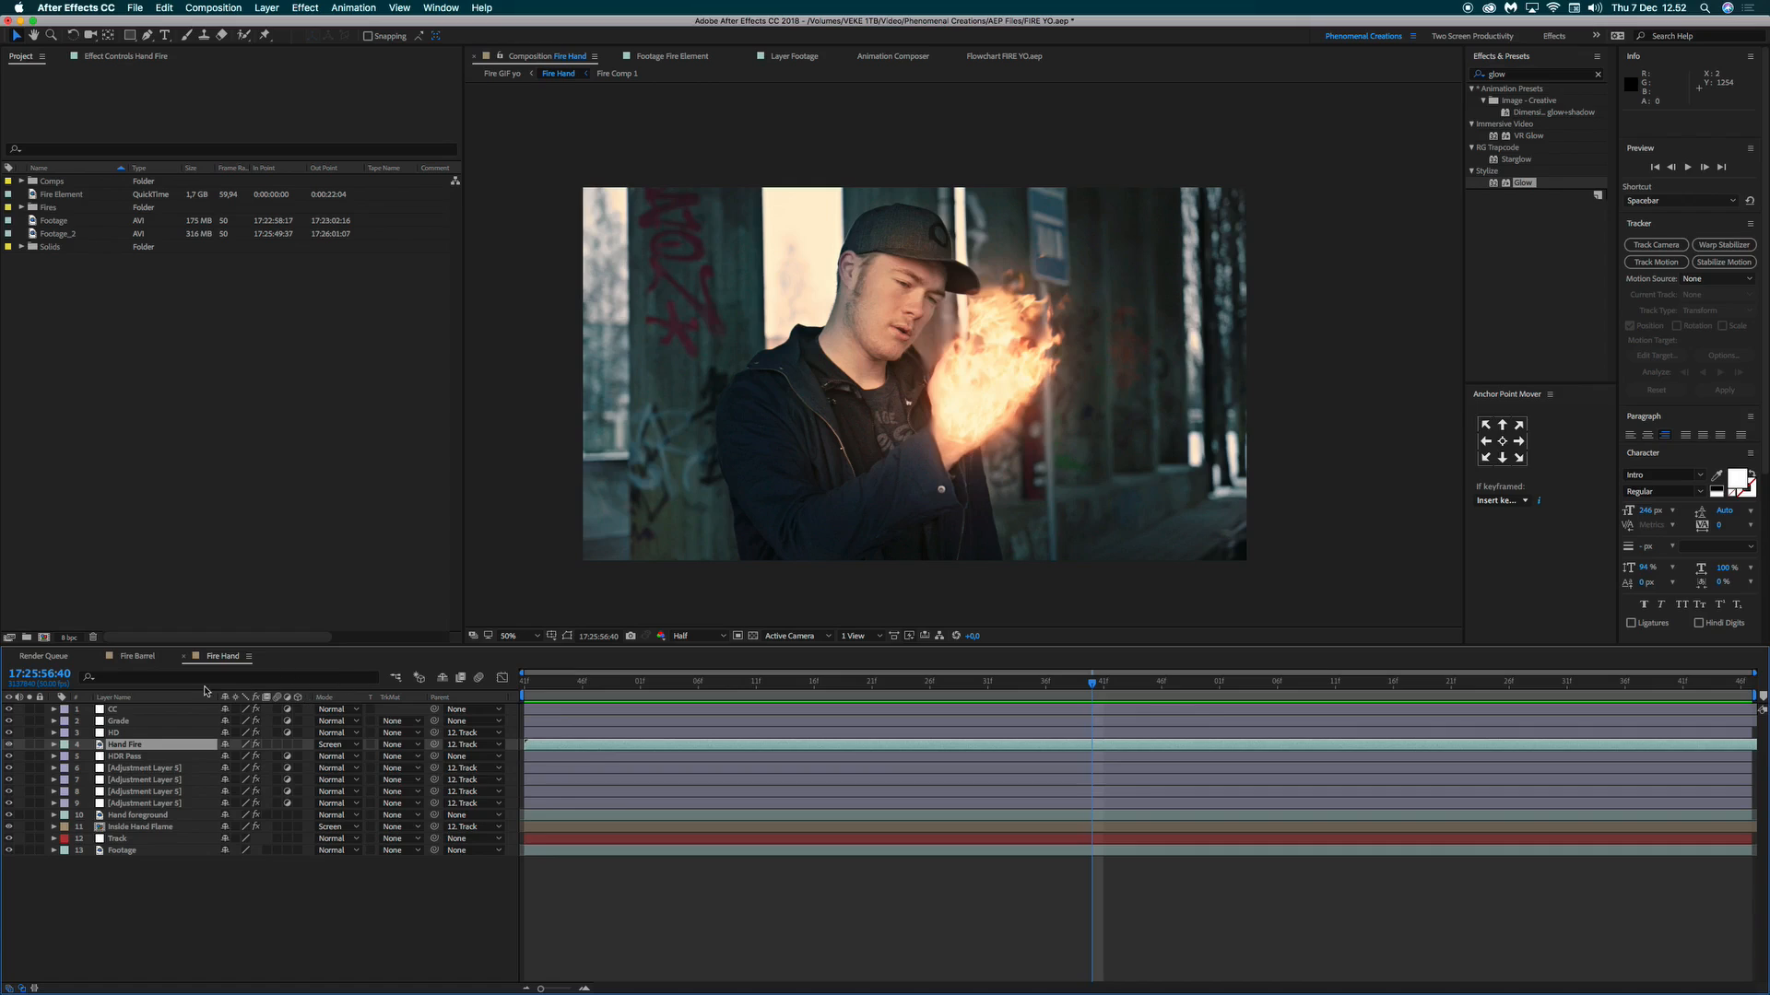
# Return to the Fire Barrel composition and play back its finished fire effect from the start.
pyautogui.click(153, 663)
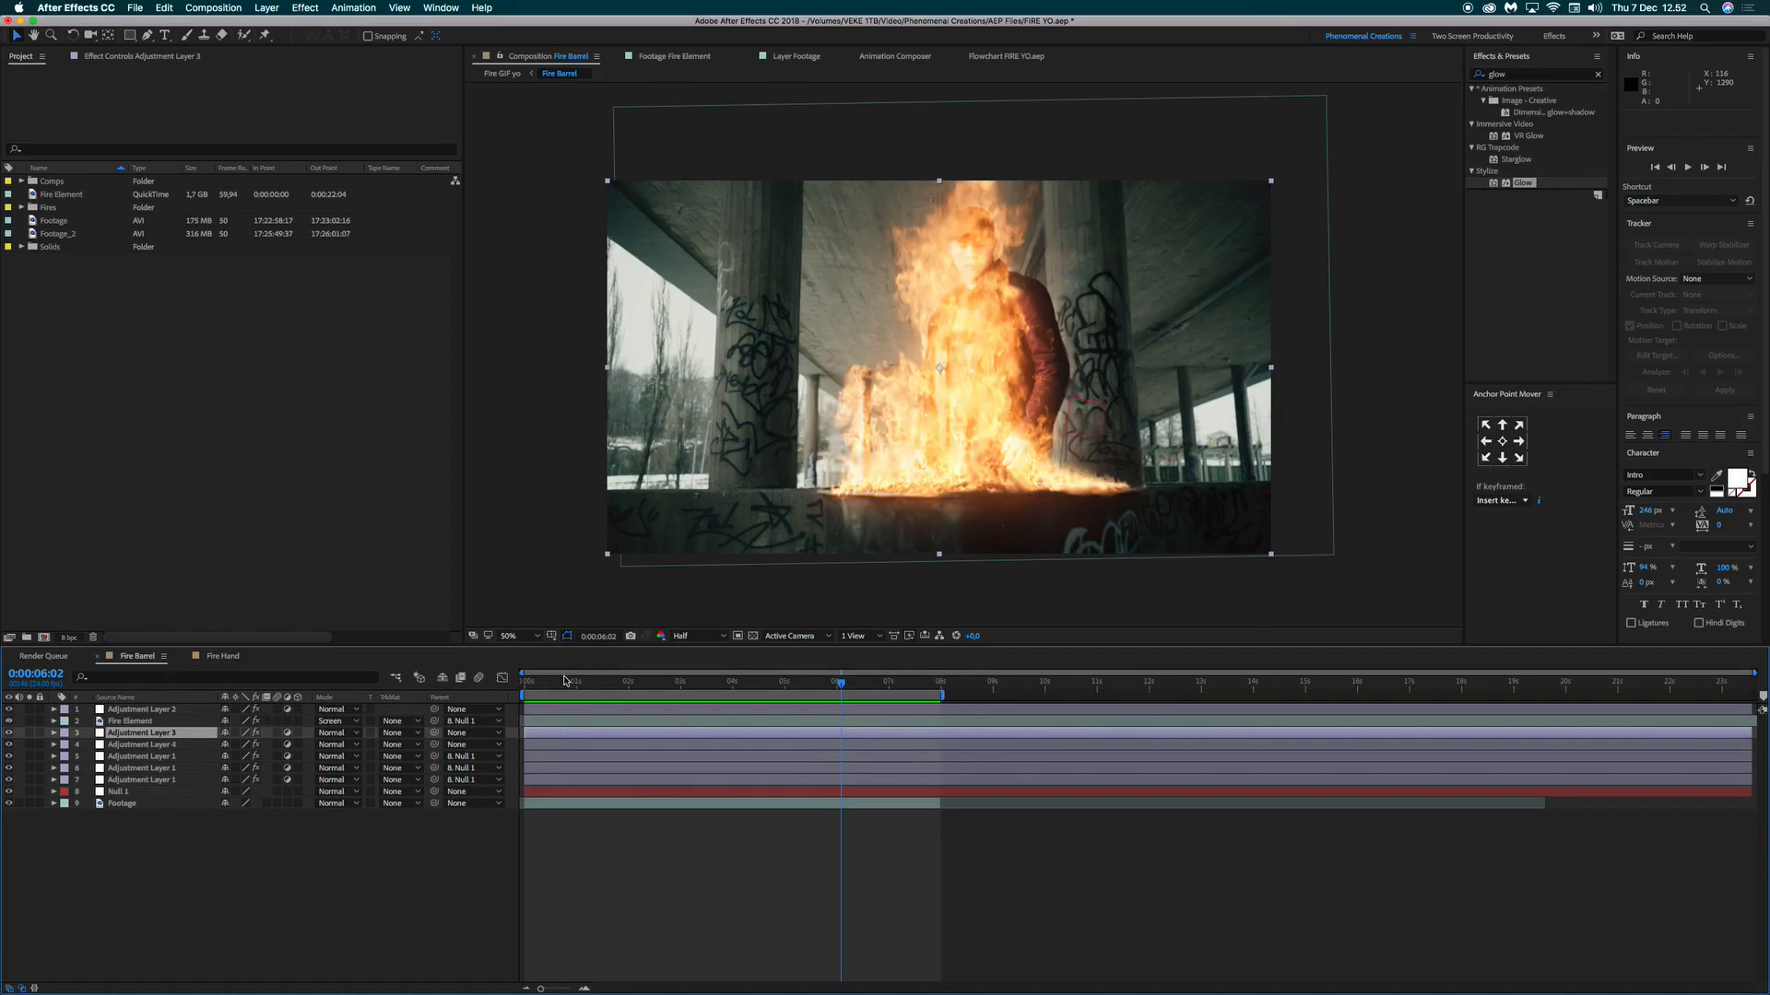
pyautogui.click(537, 683)
pyautogui.press('space')
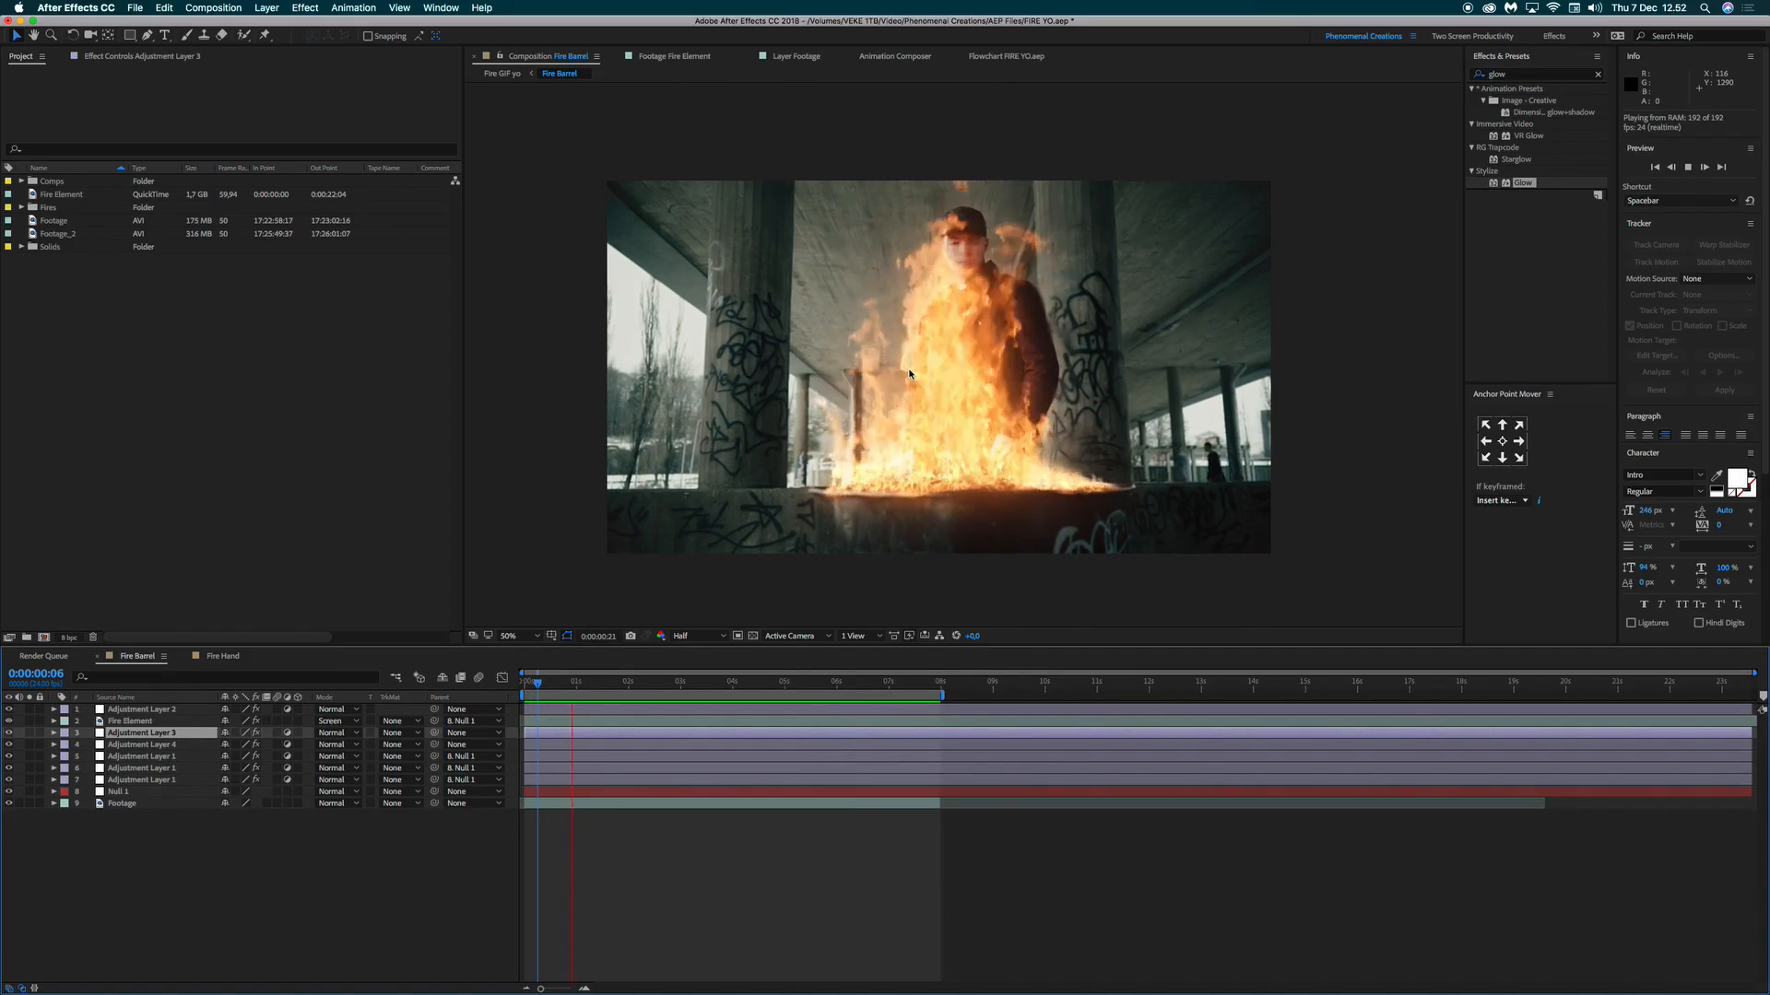
pyautogui.press('space')
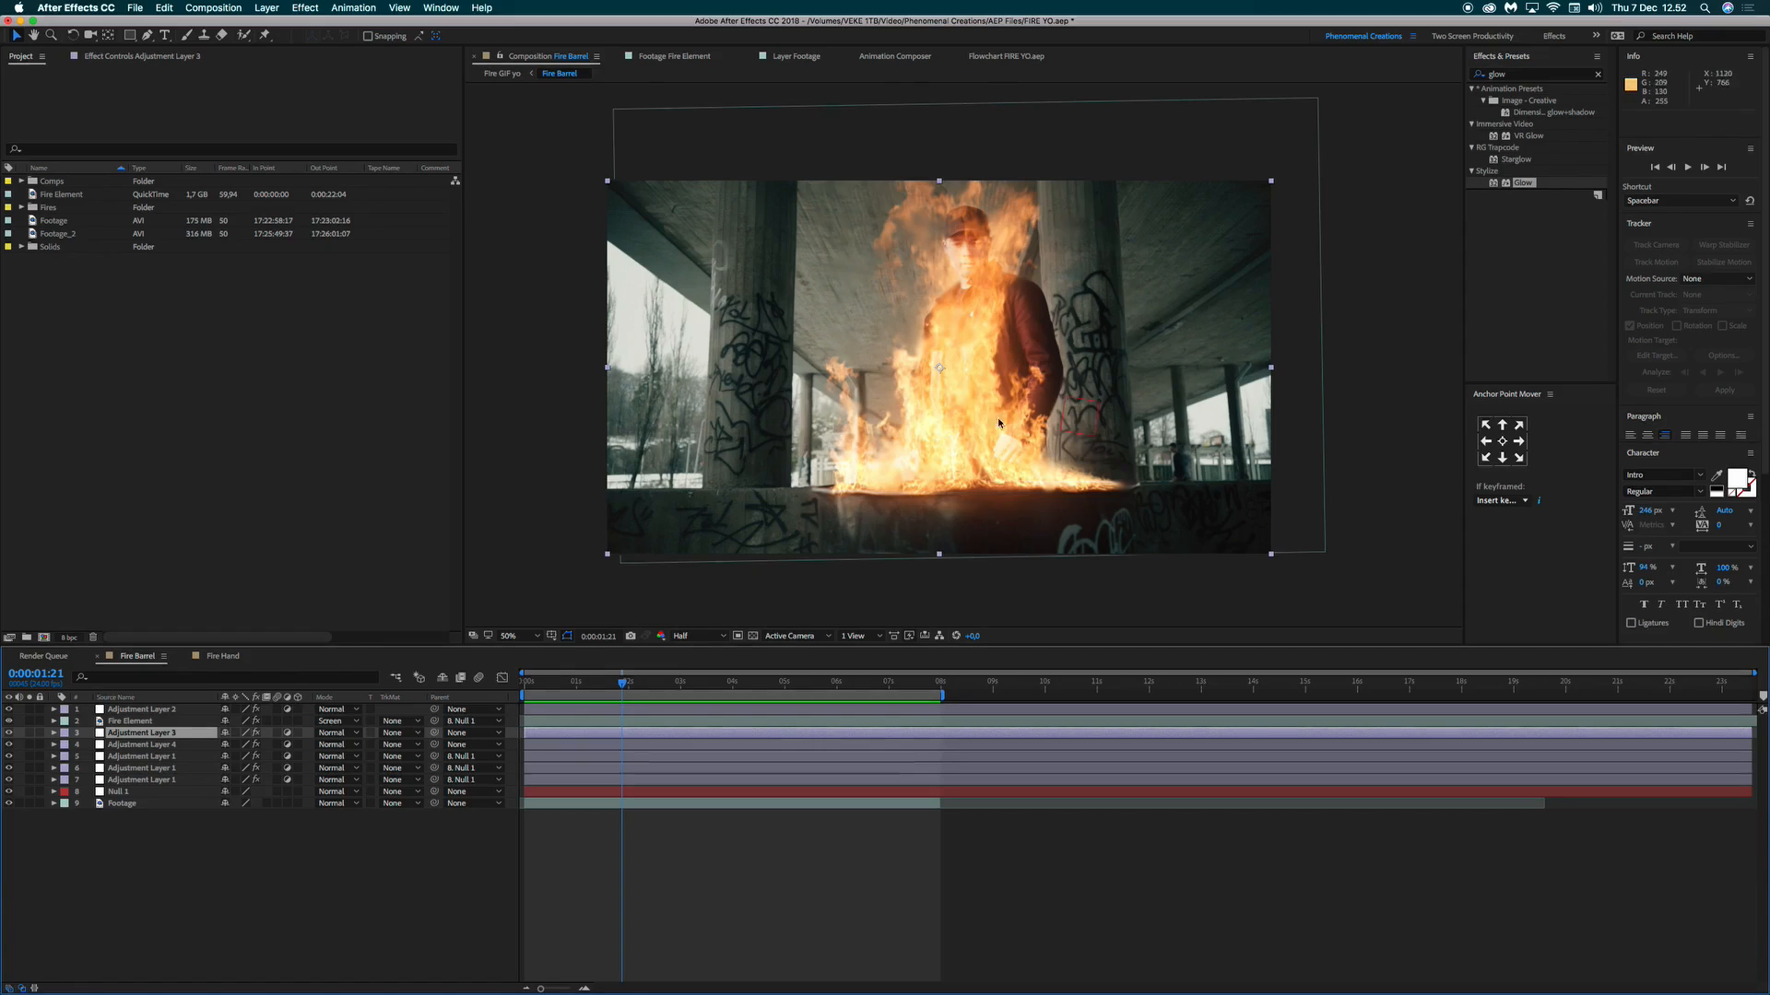
pyautogui.press('space')
pyautogui.press('space')
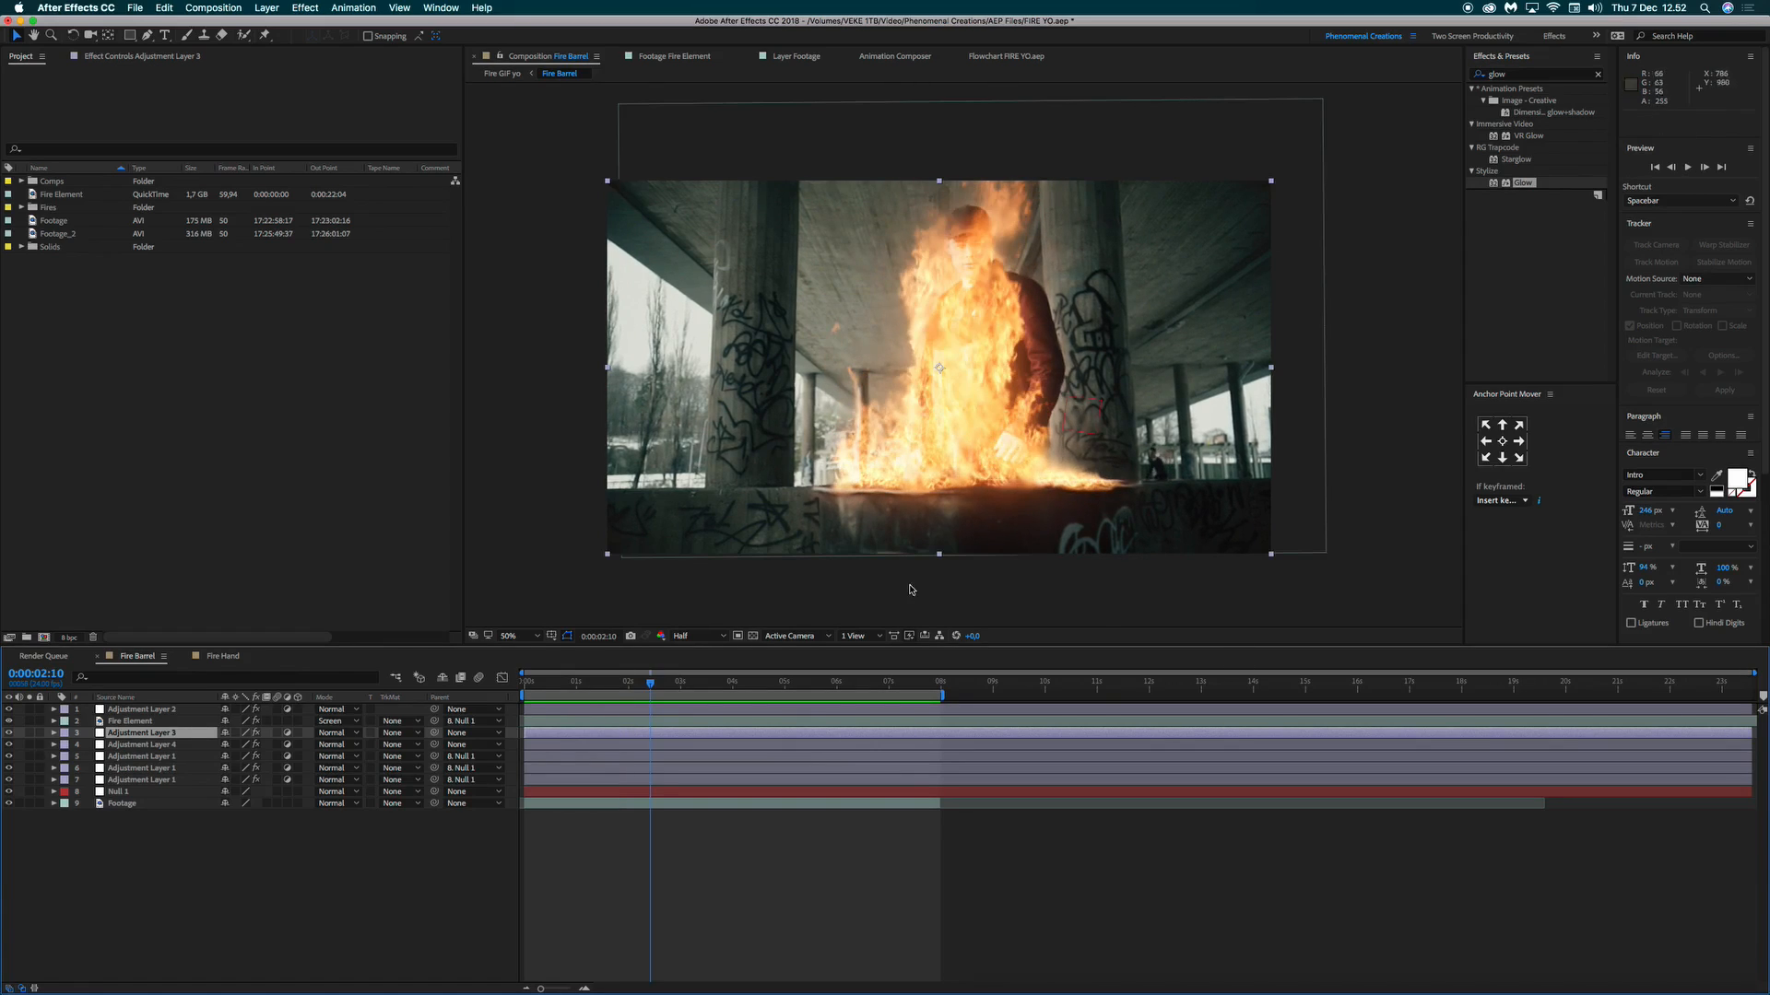
pyautogui.press('space')
pyautogui.press('space')
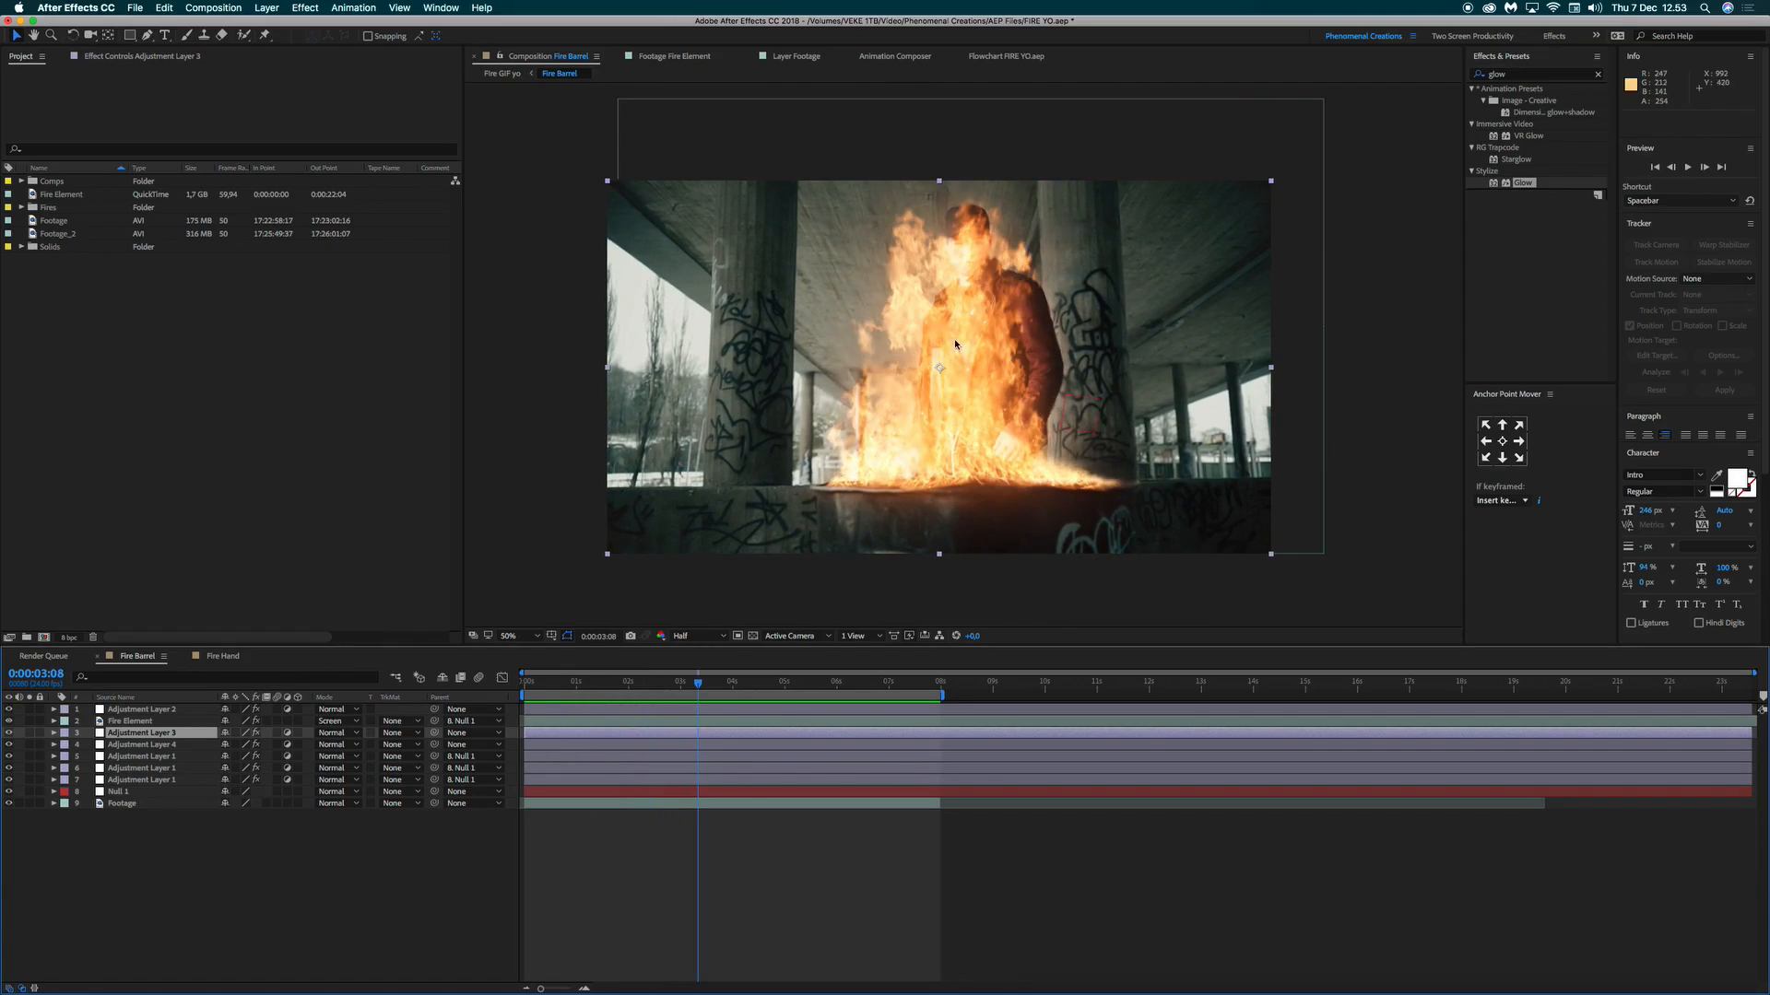
pyautogui.click(529, 685)
pyautogui.press('space')
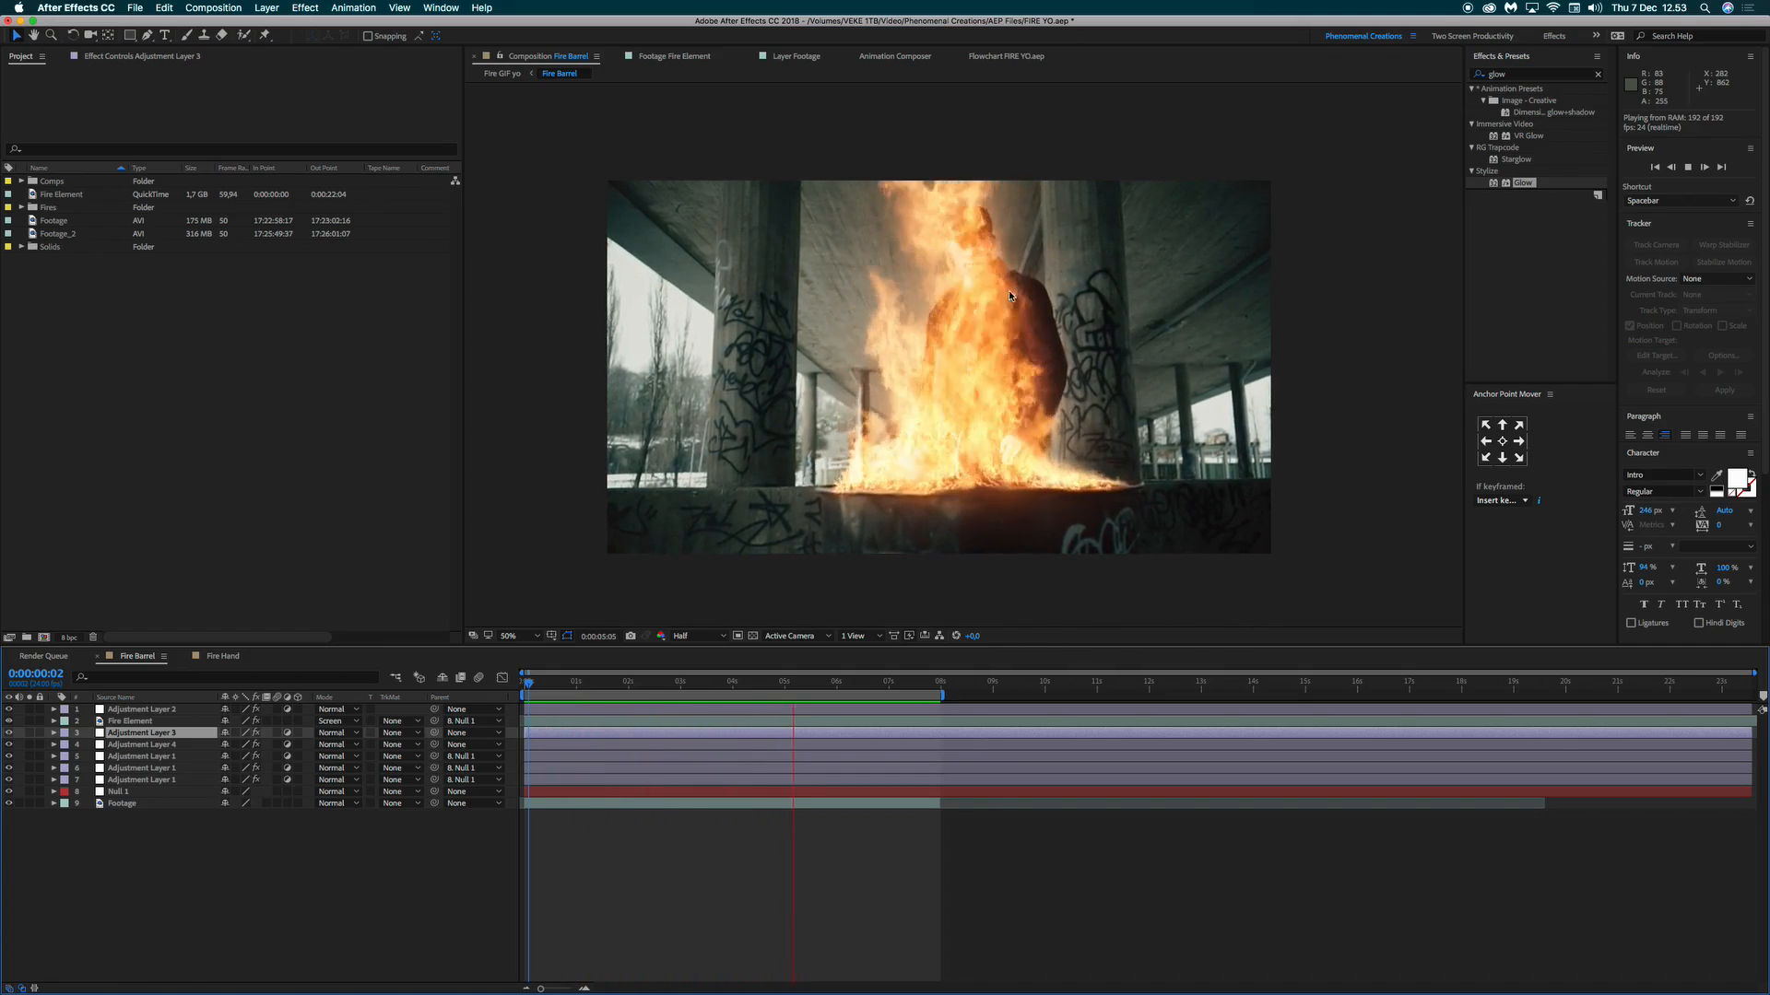
pyautogui.press('space')
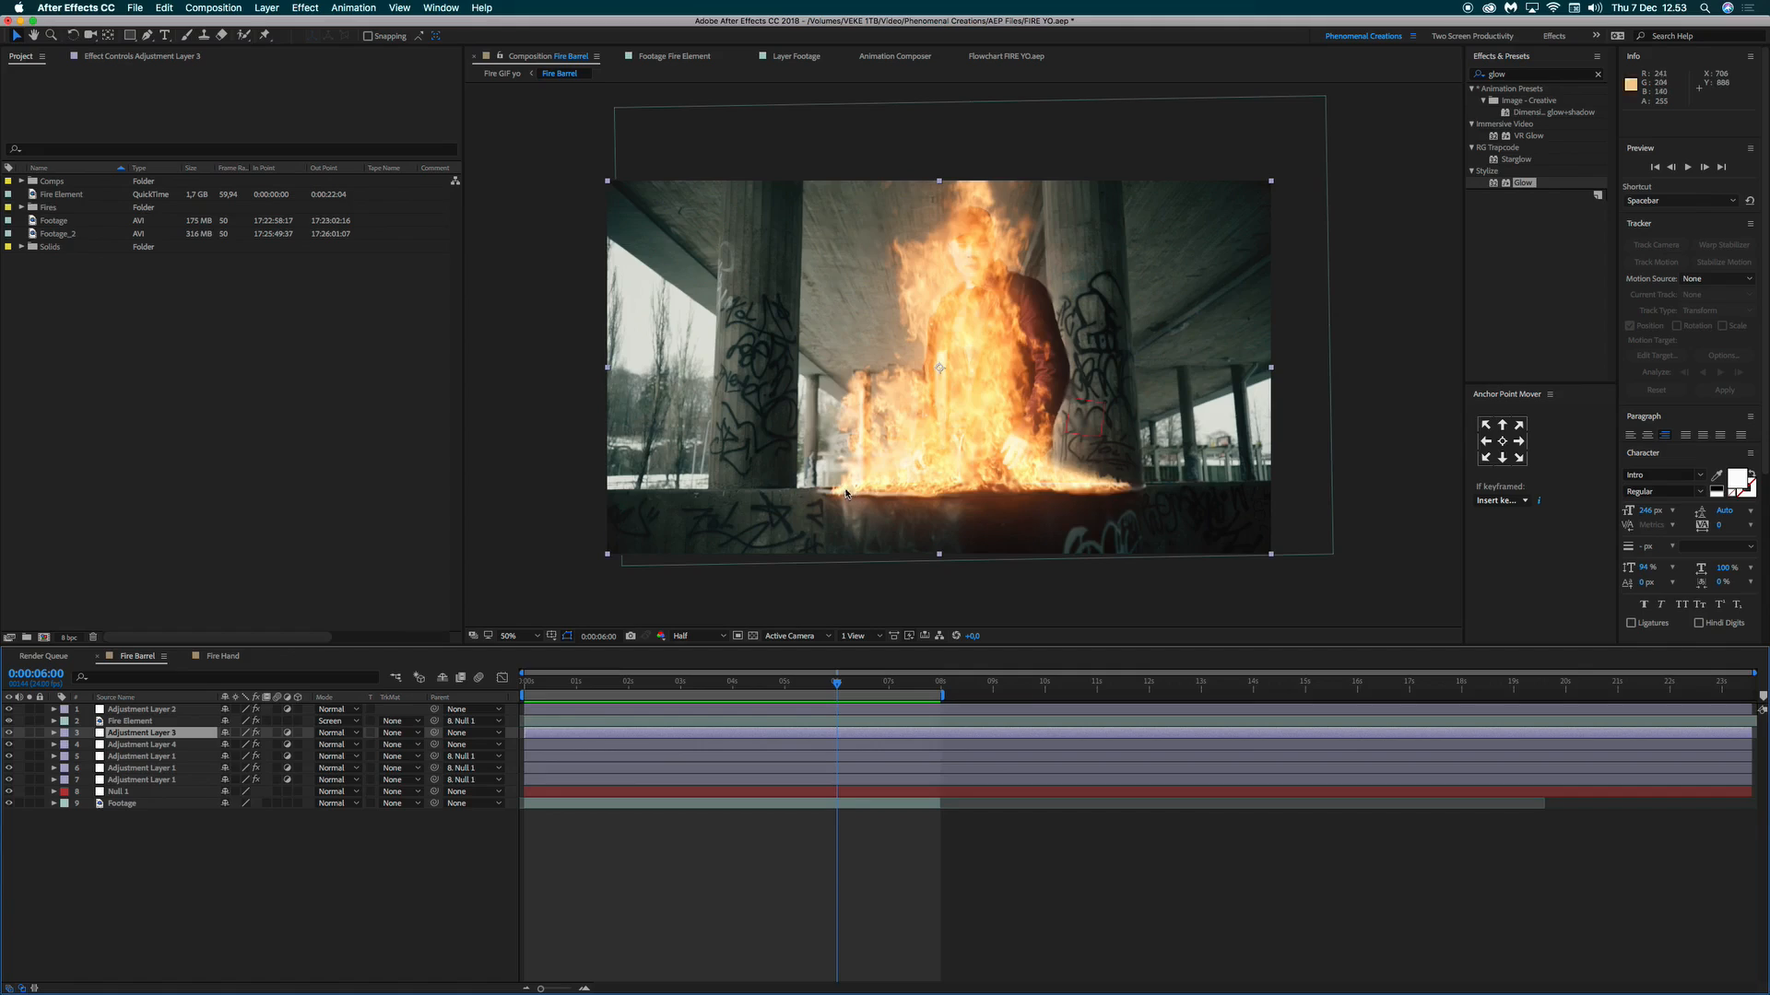
# Create a new composition from the Footage clip in the project.
pyautogui.click(298, 603)
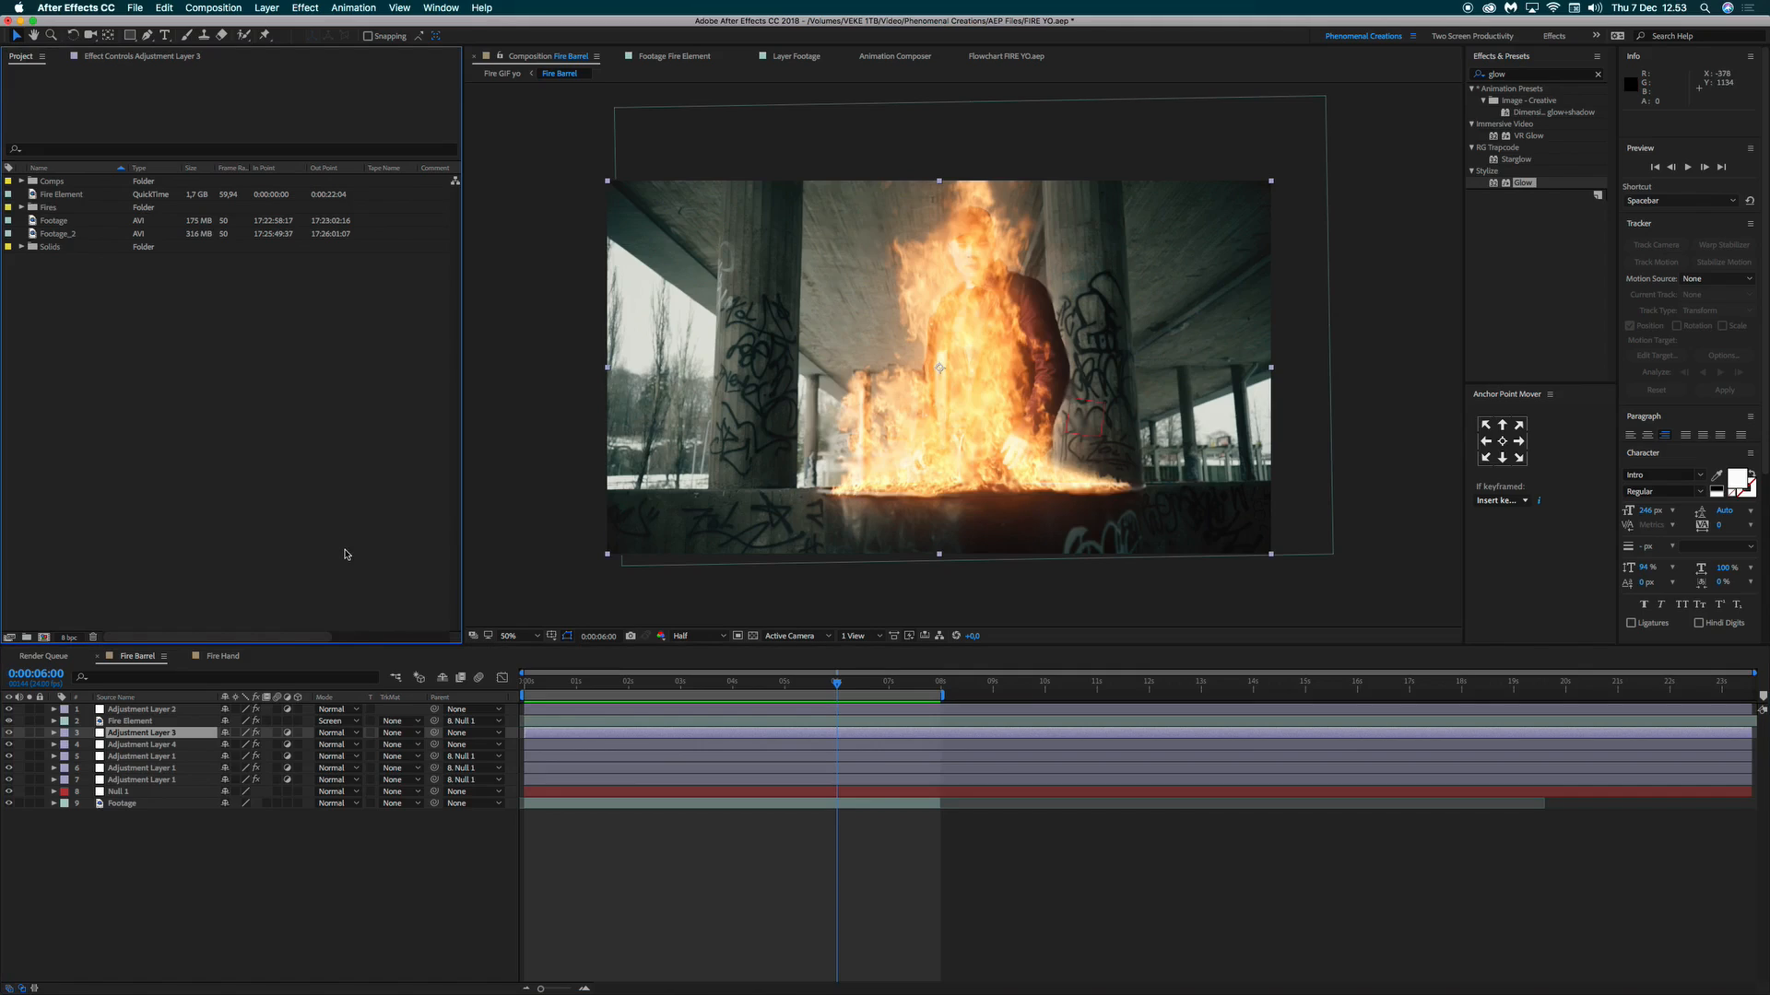
pyautogui.click(51, 222)
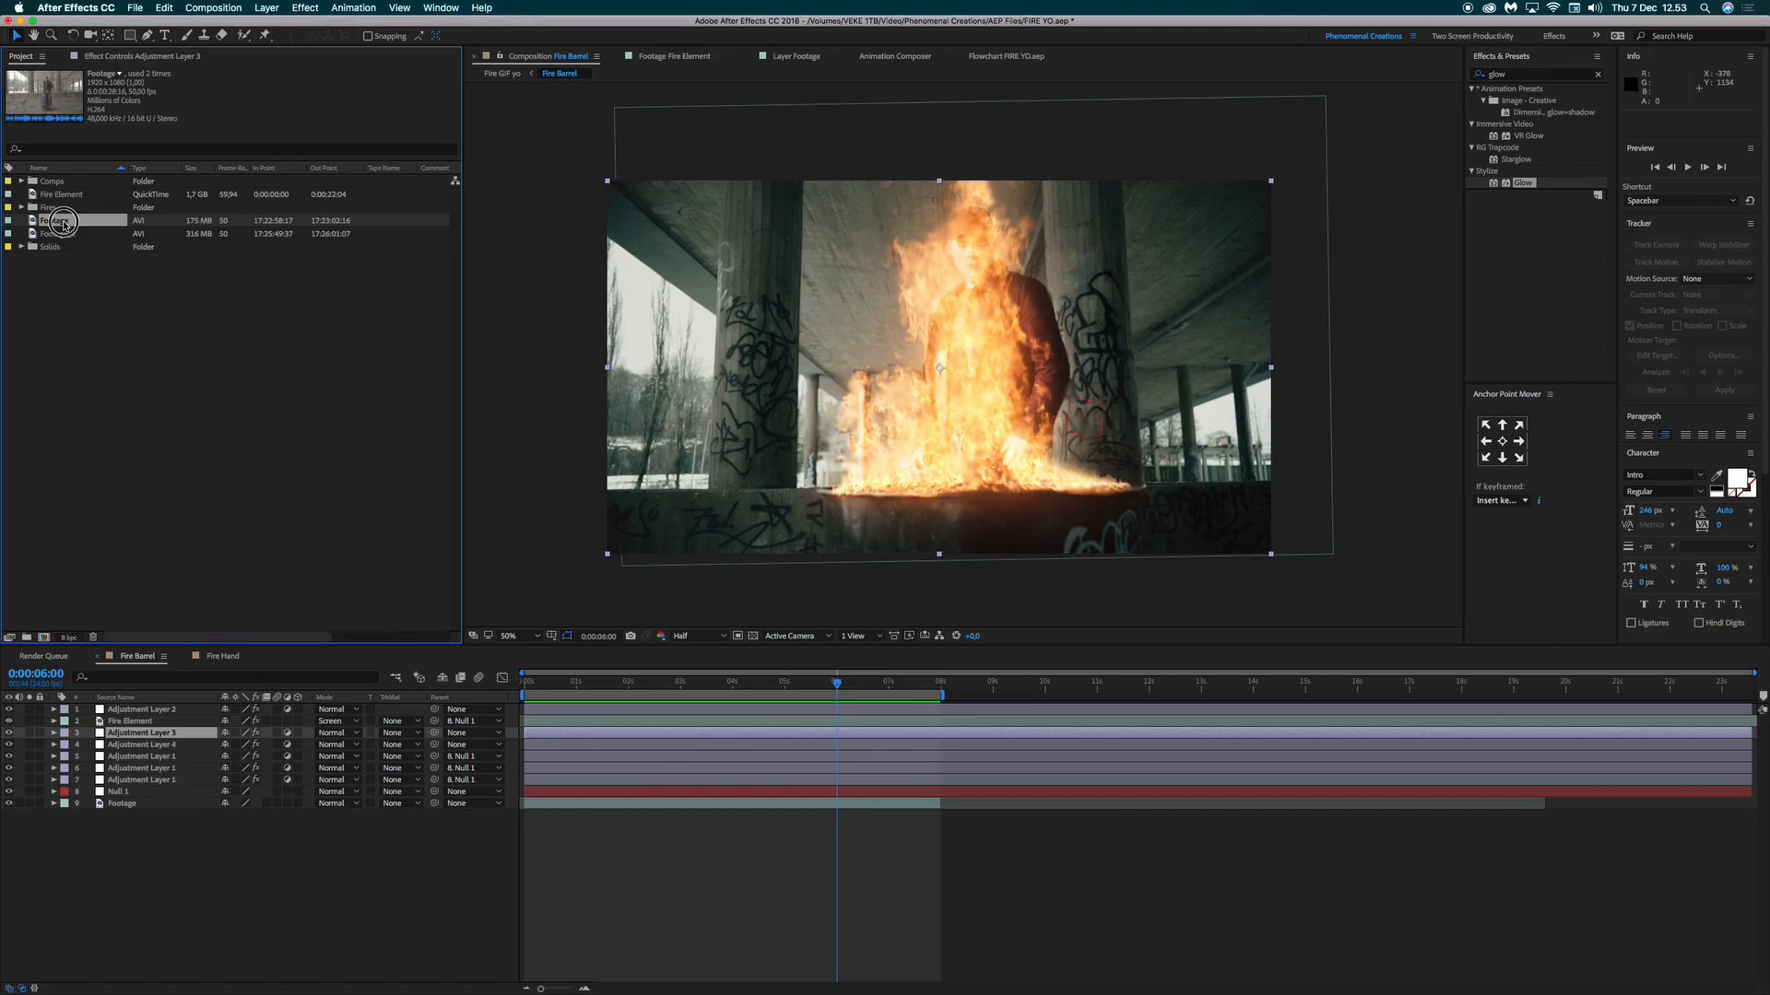
pyautogui.moveTo(61, 225); pyautogui.dragTo(50, 638)
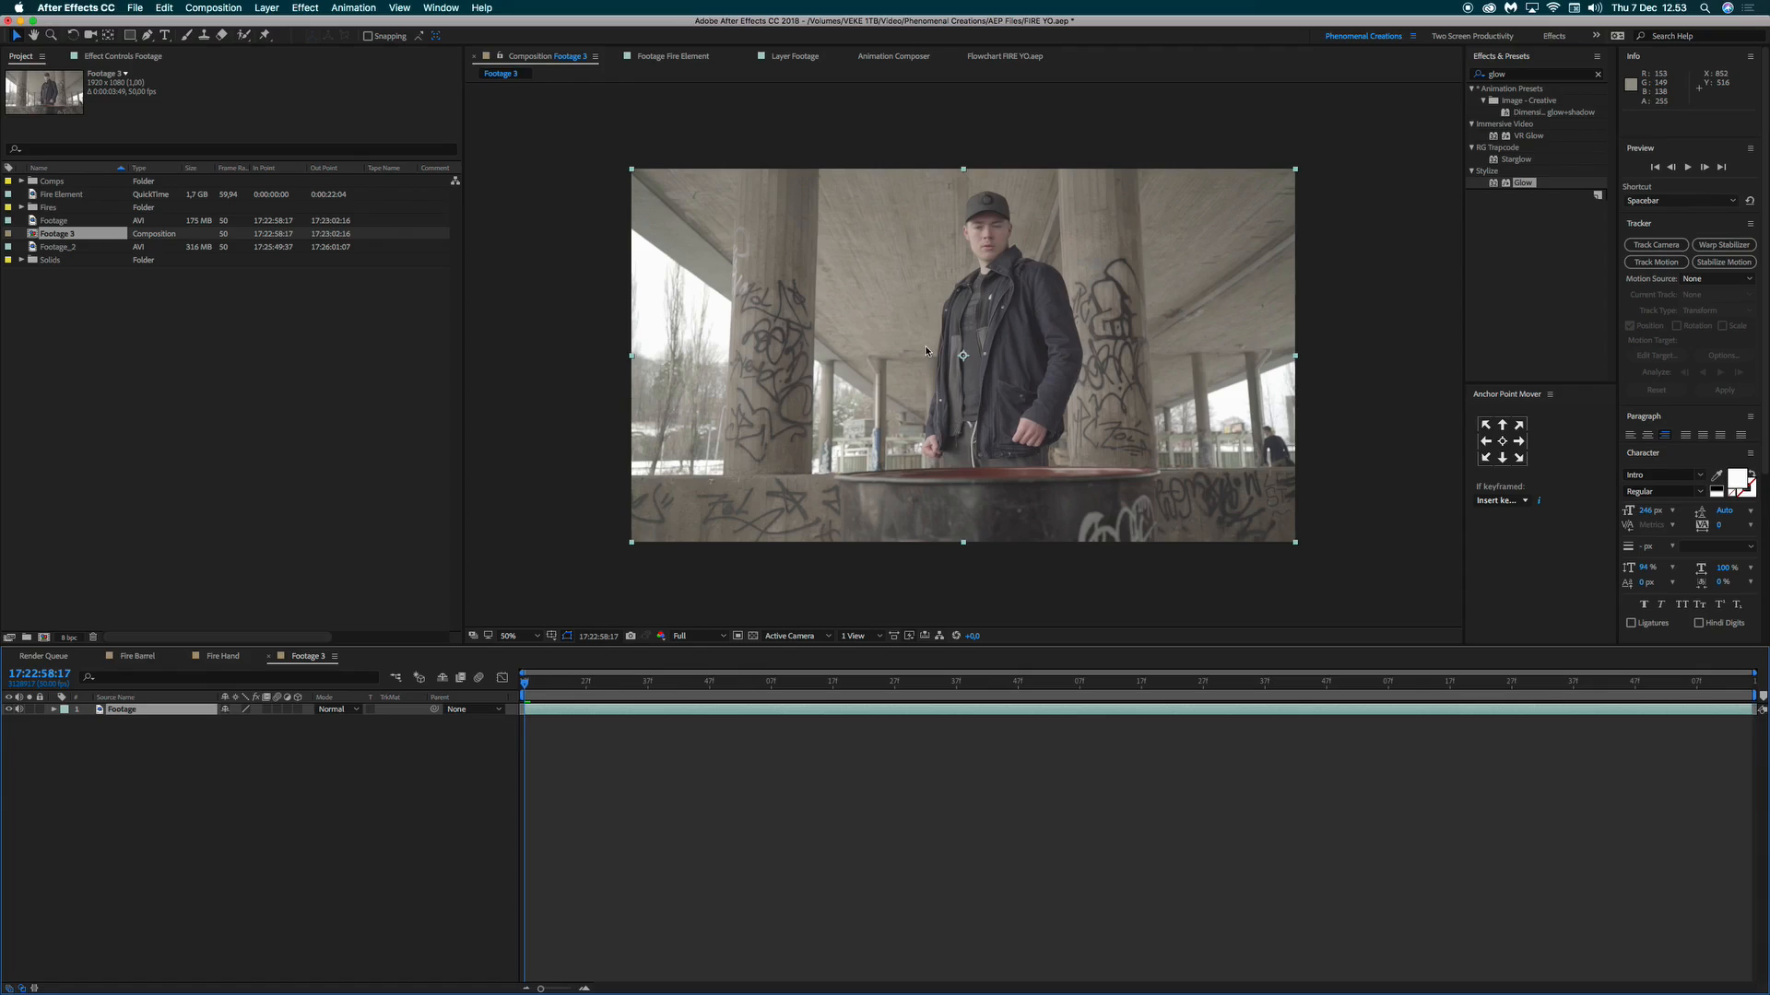
# Play back the raw barrel footage in the new composition from near its start.
pyautogui.press('space')
pyautogui.press('space')
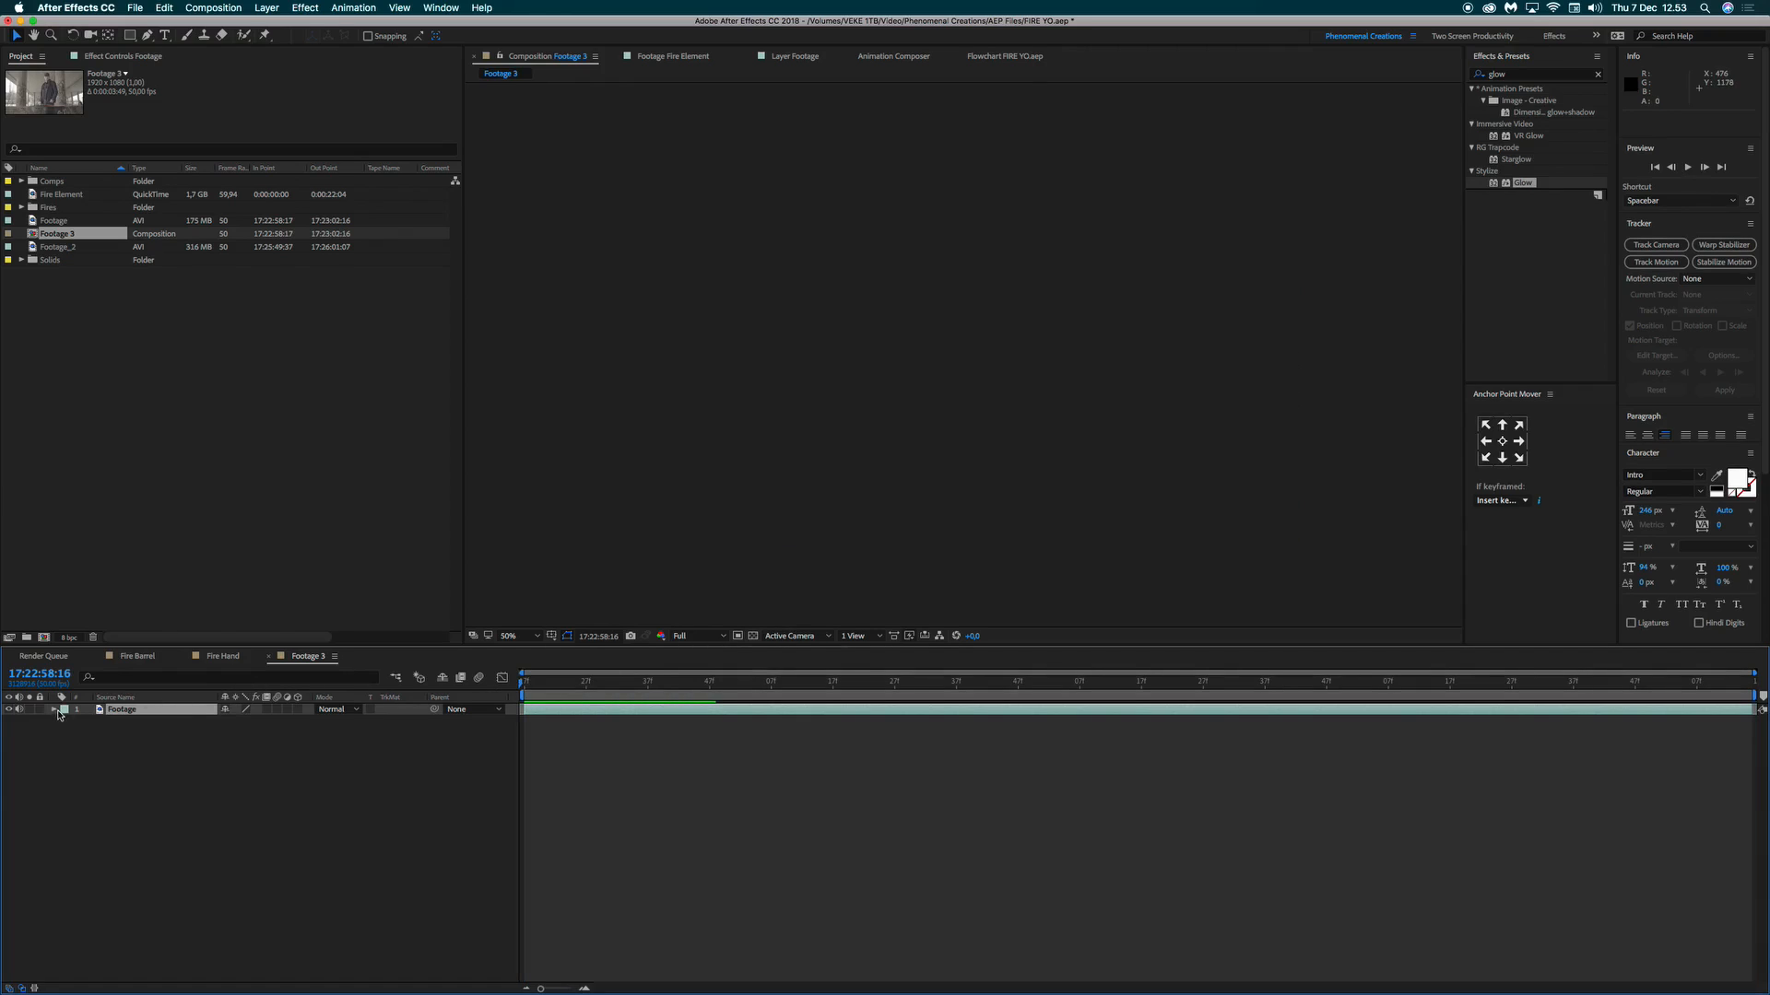
pyautogui.click(528, 684)
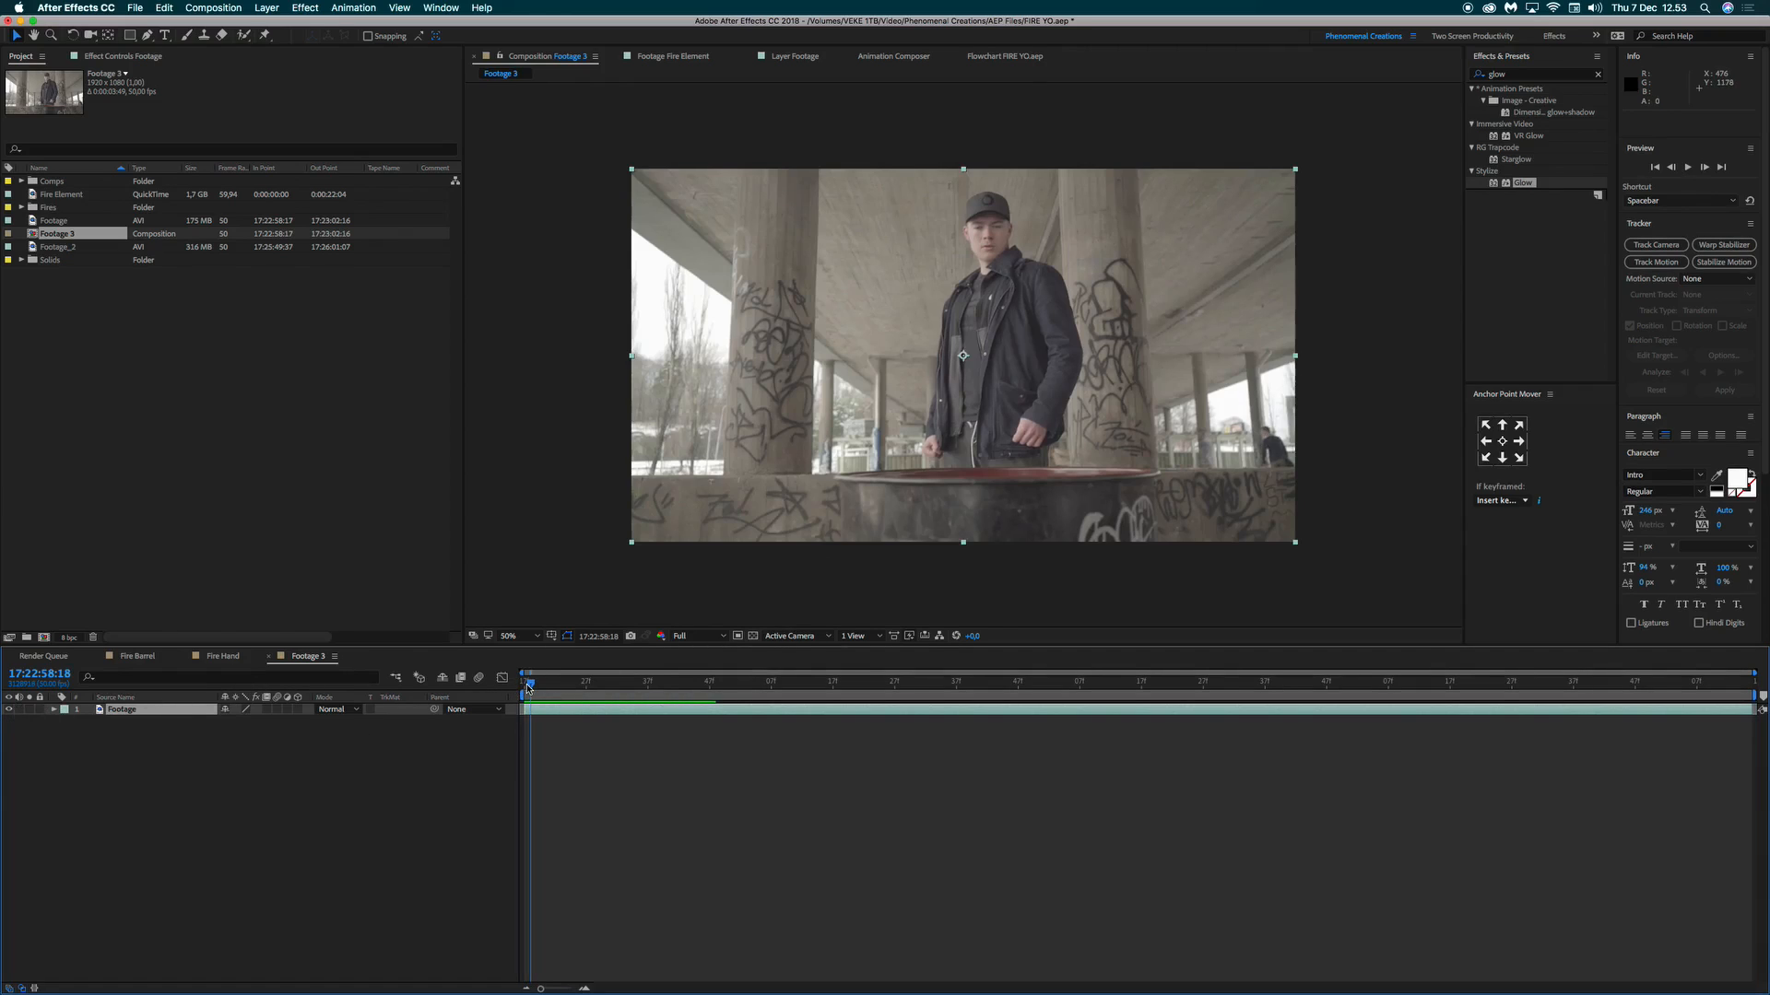
pyautogui.press('space')
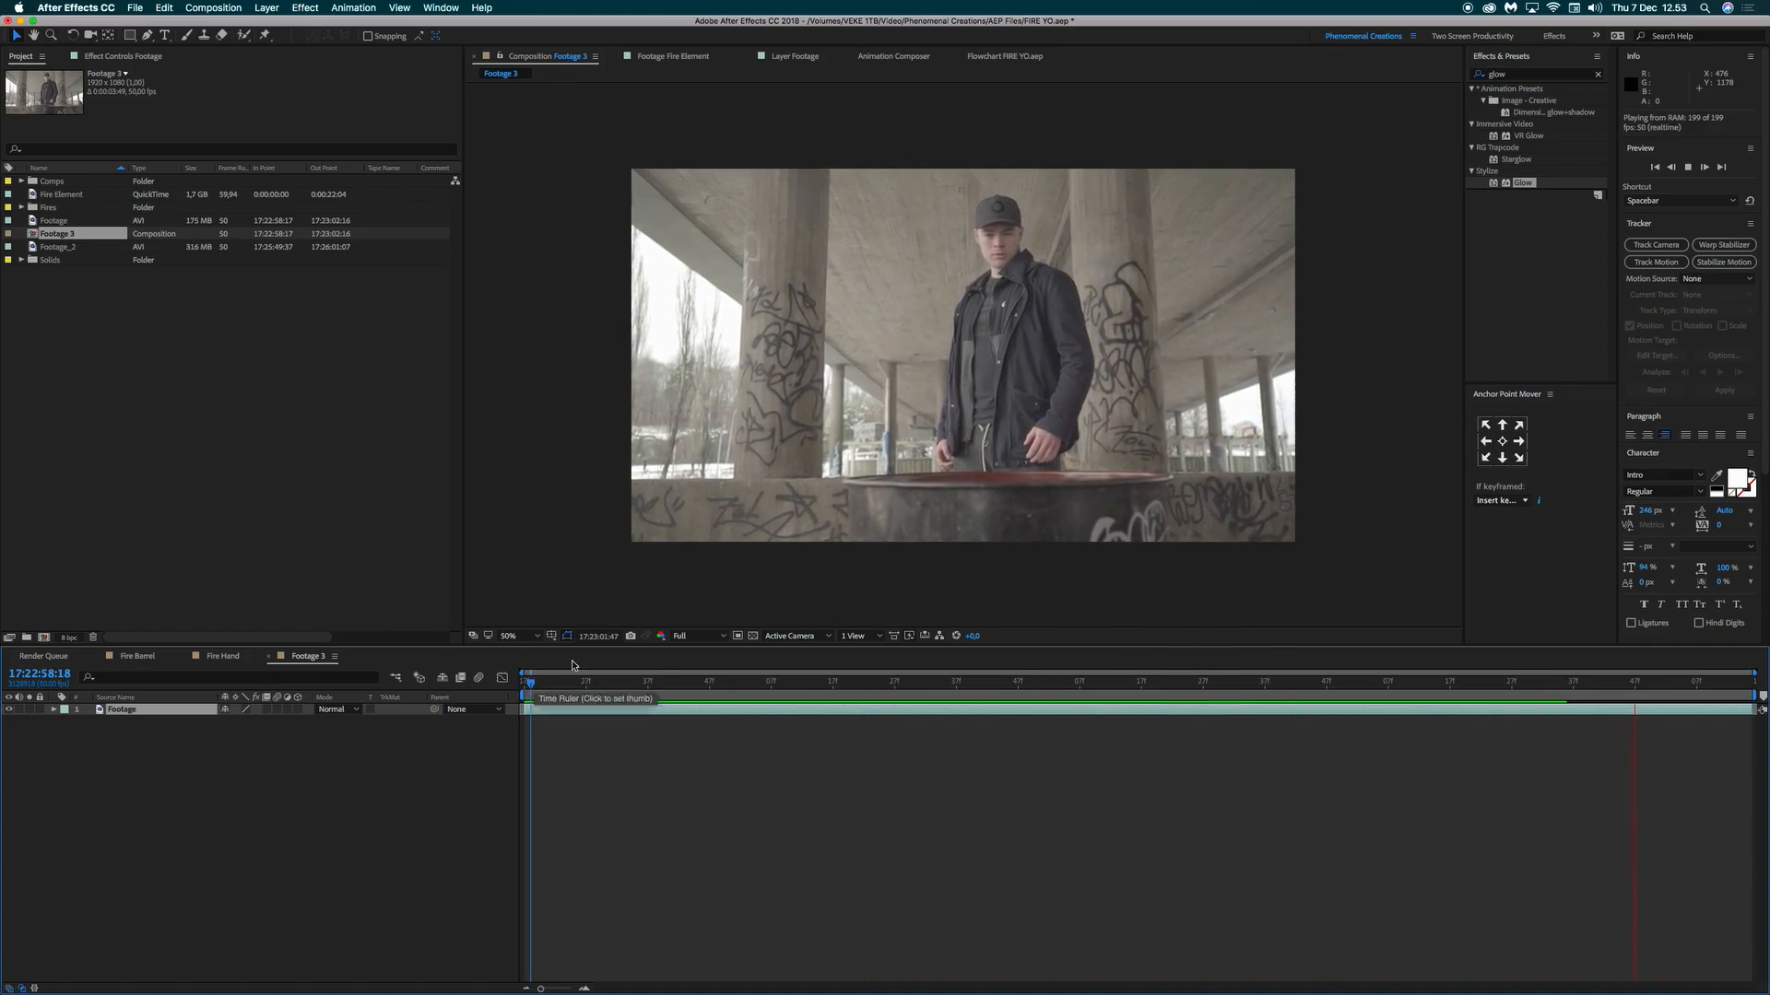
pyautogui.press('space')
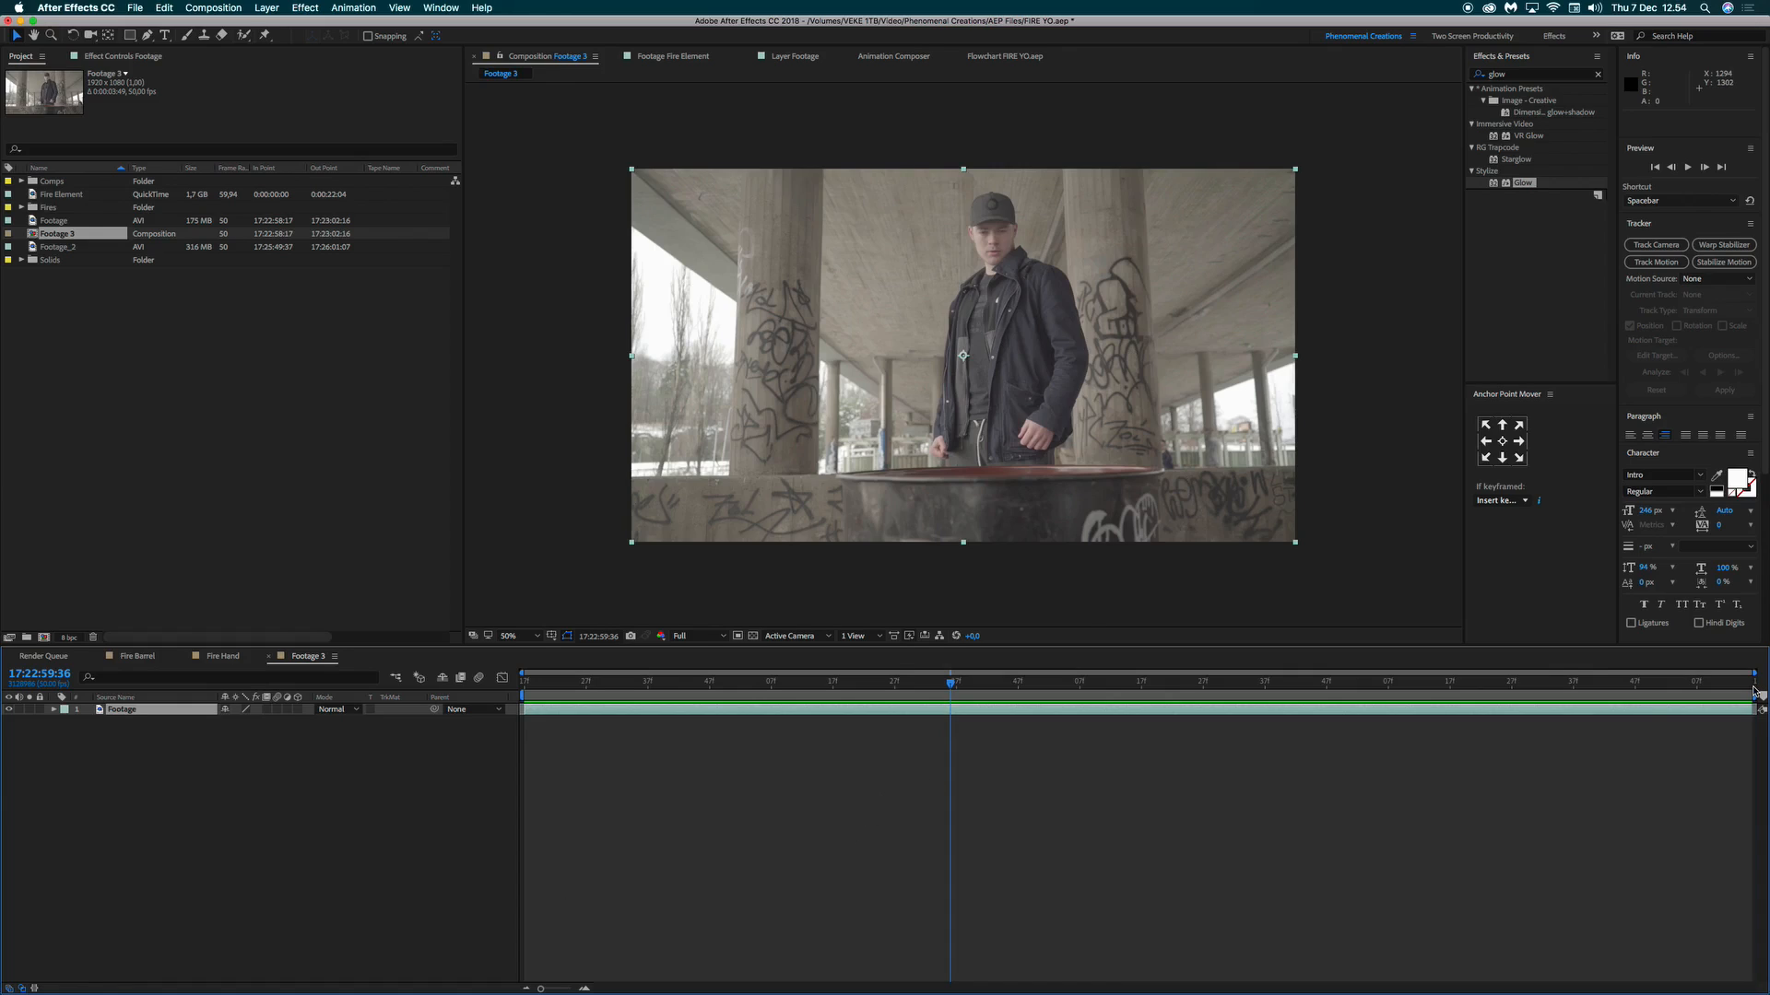
# Rename the new composition to Tutorial and set its duration to 0:00:07:49.
pyautogui.press('super+k')
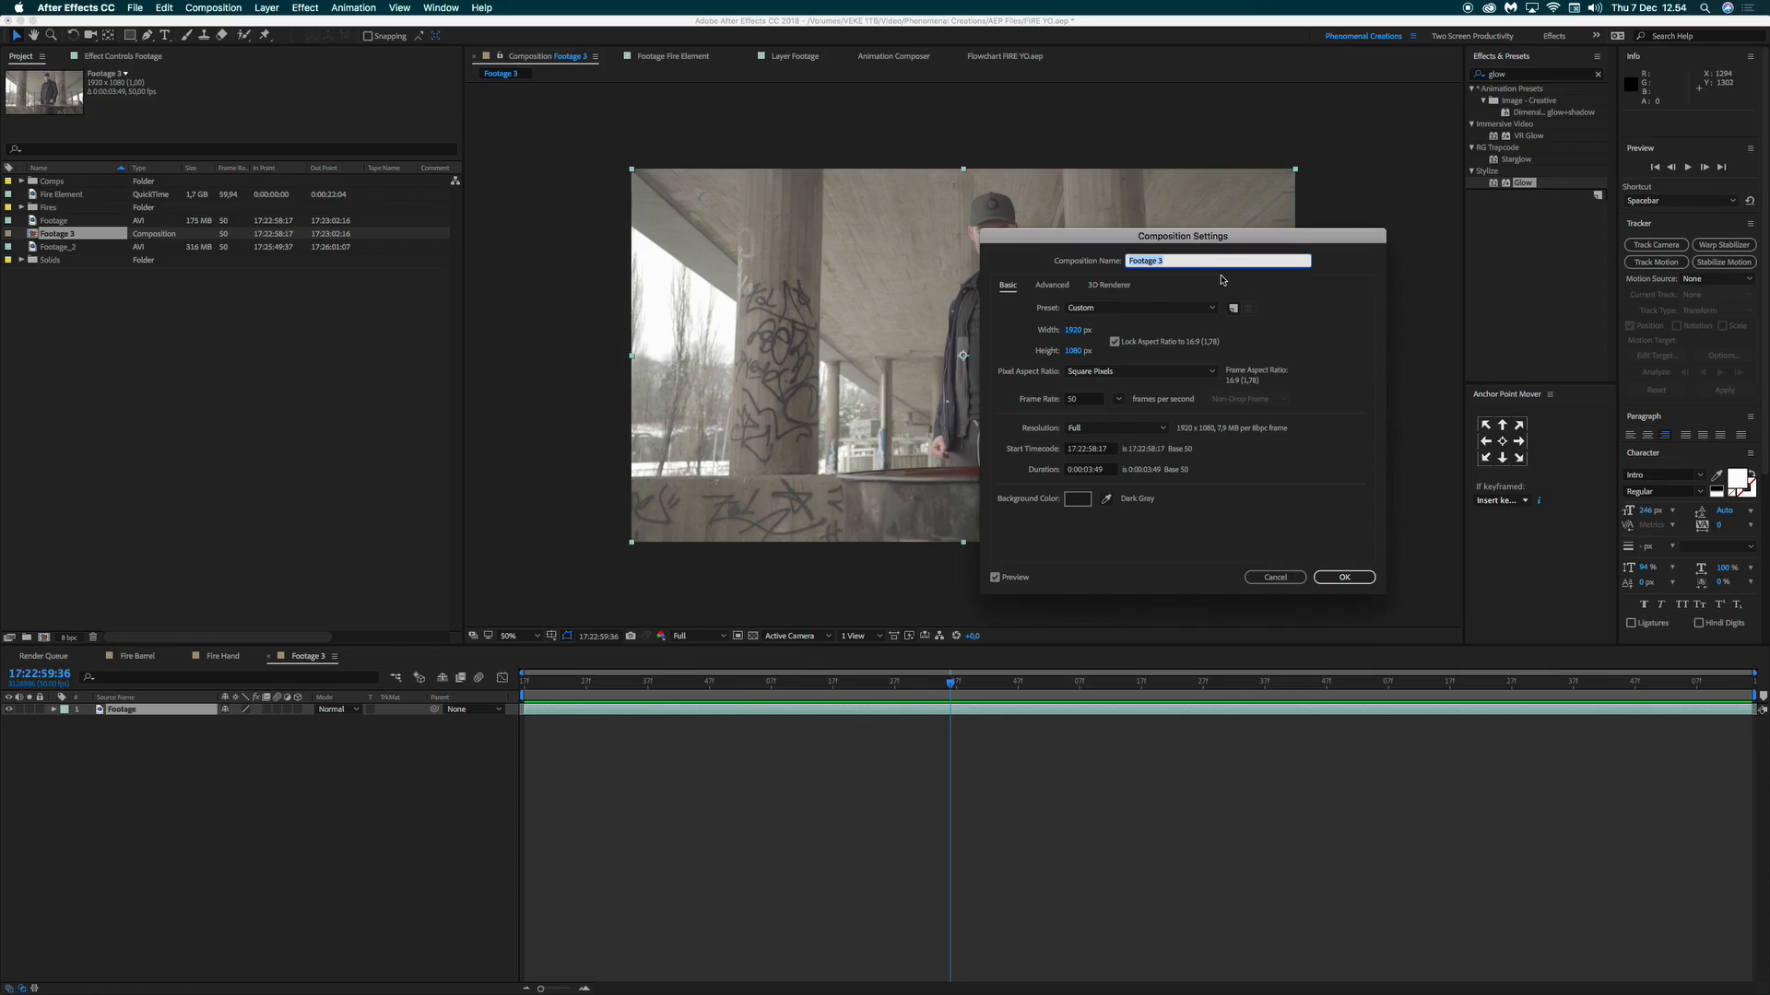
pyautogui.write('Tutorial')
pyautogui.click(1092, 470)
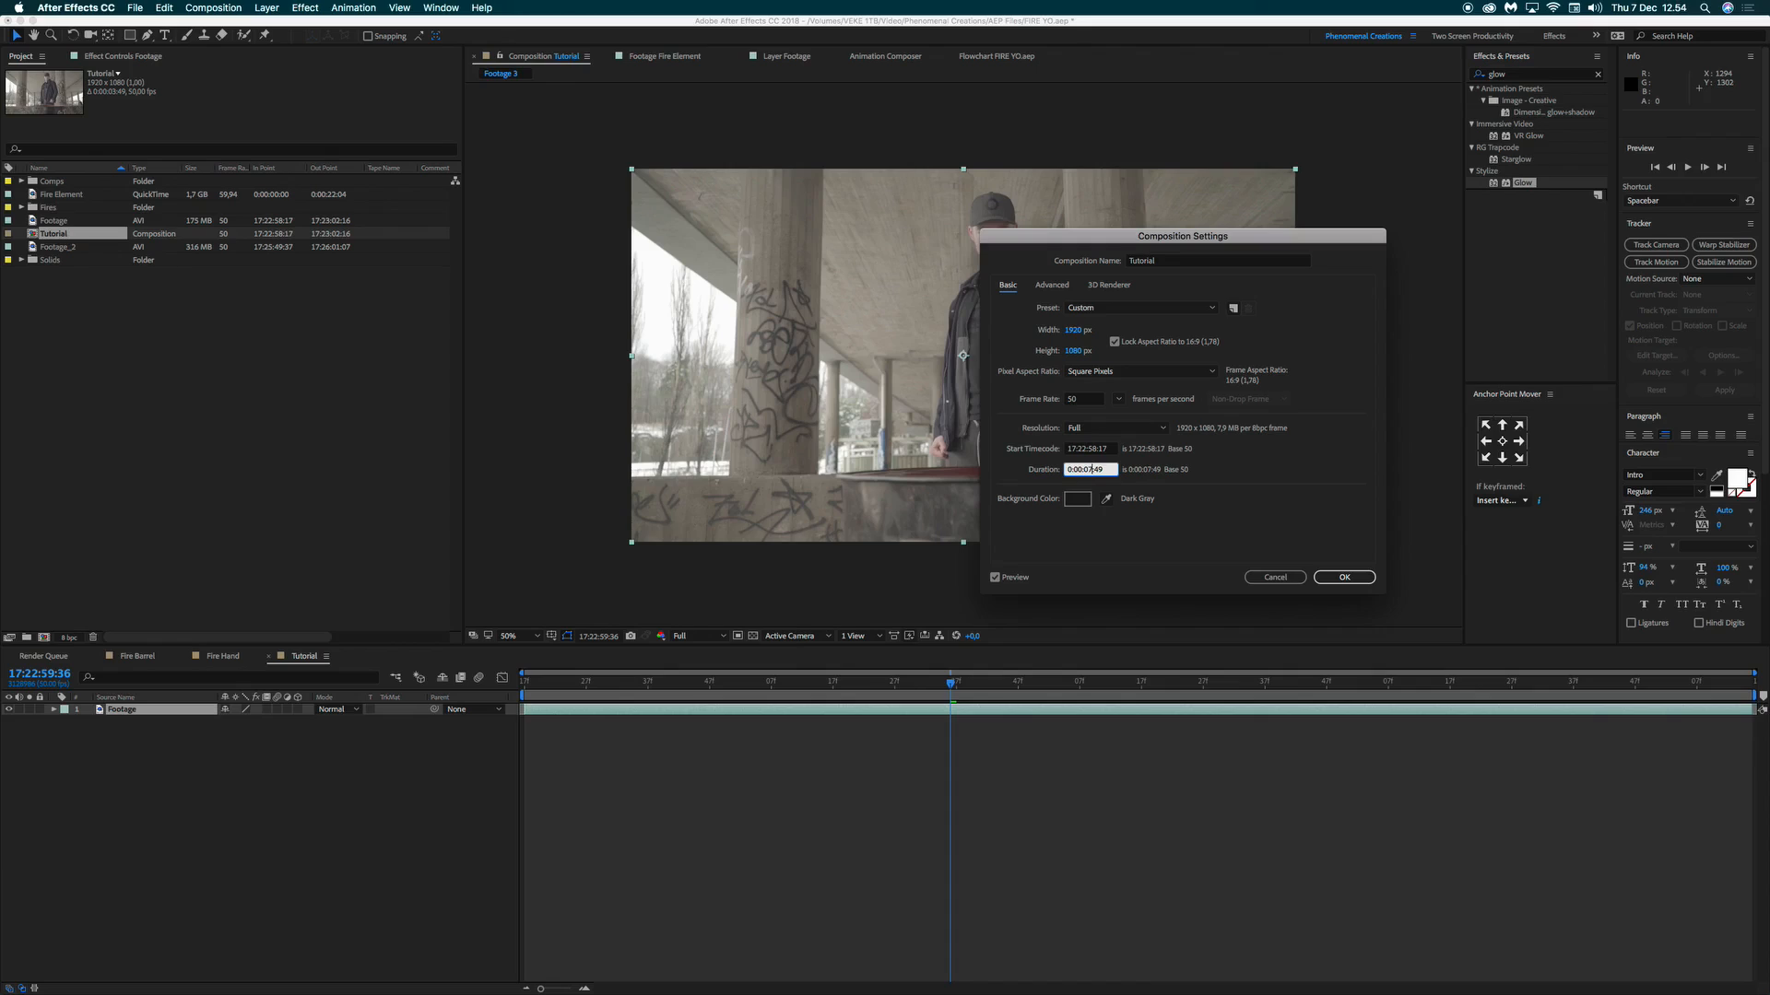
pyautogui.press('Return')
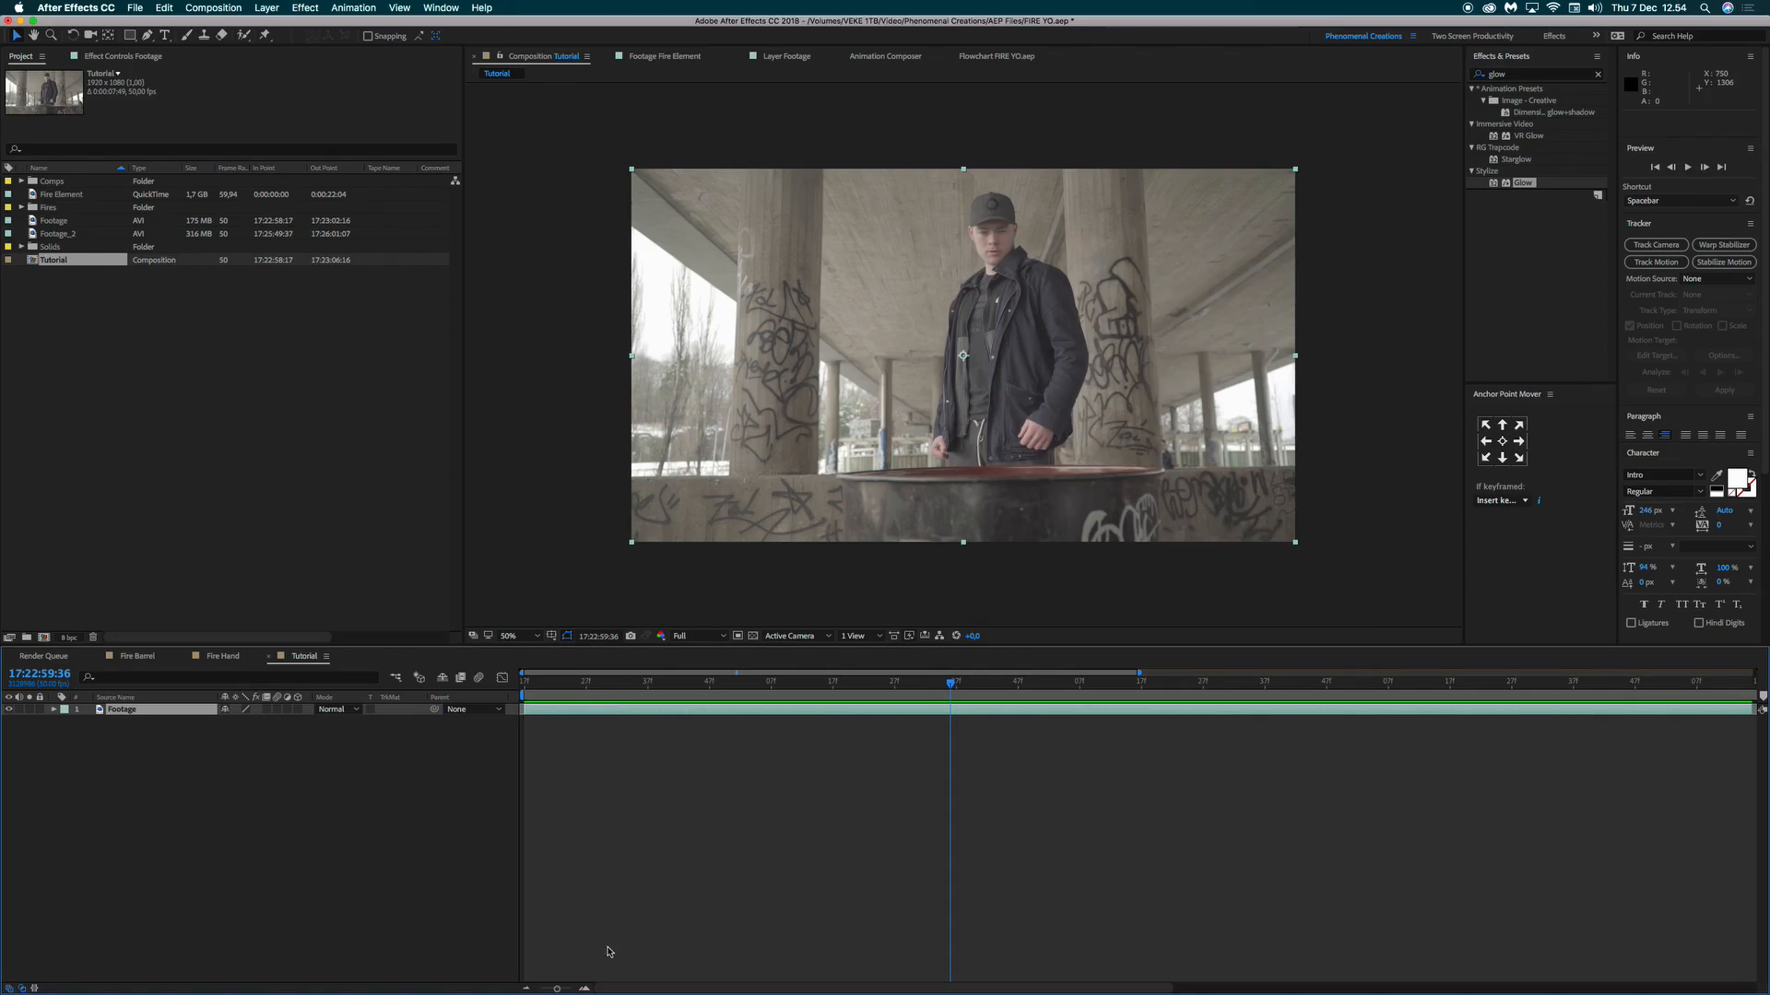
# Slow down the Footage layer with Time Stretch, using a stretch factor of 200 held at the layer in-point.
pyautogui.moveTo(554, 990); pyautogui.dragTo(541, 989)
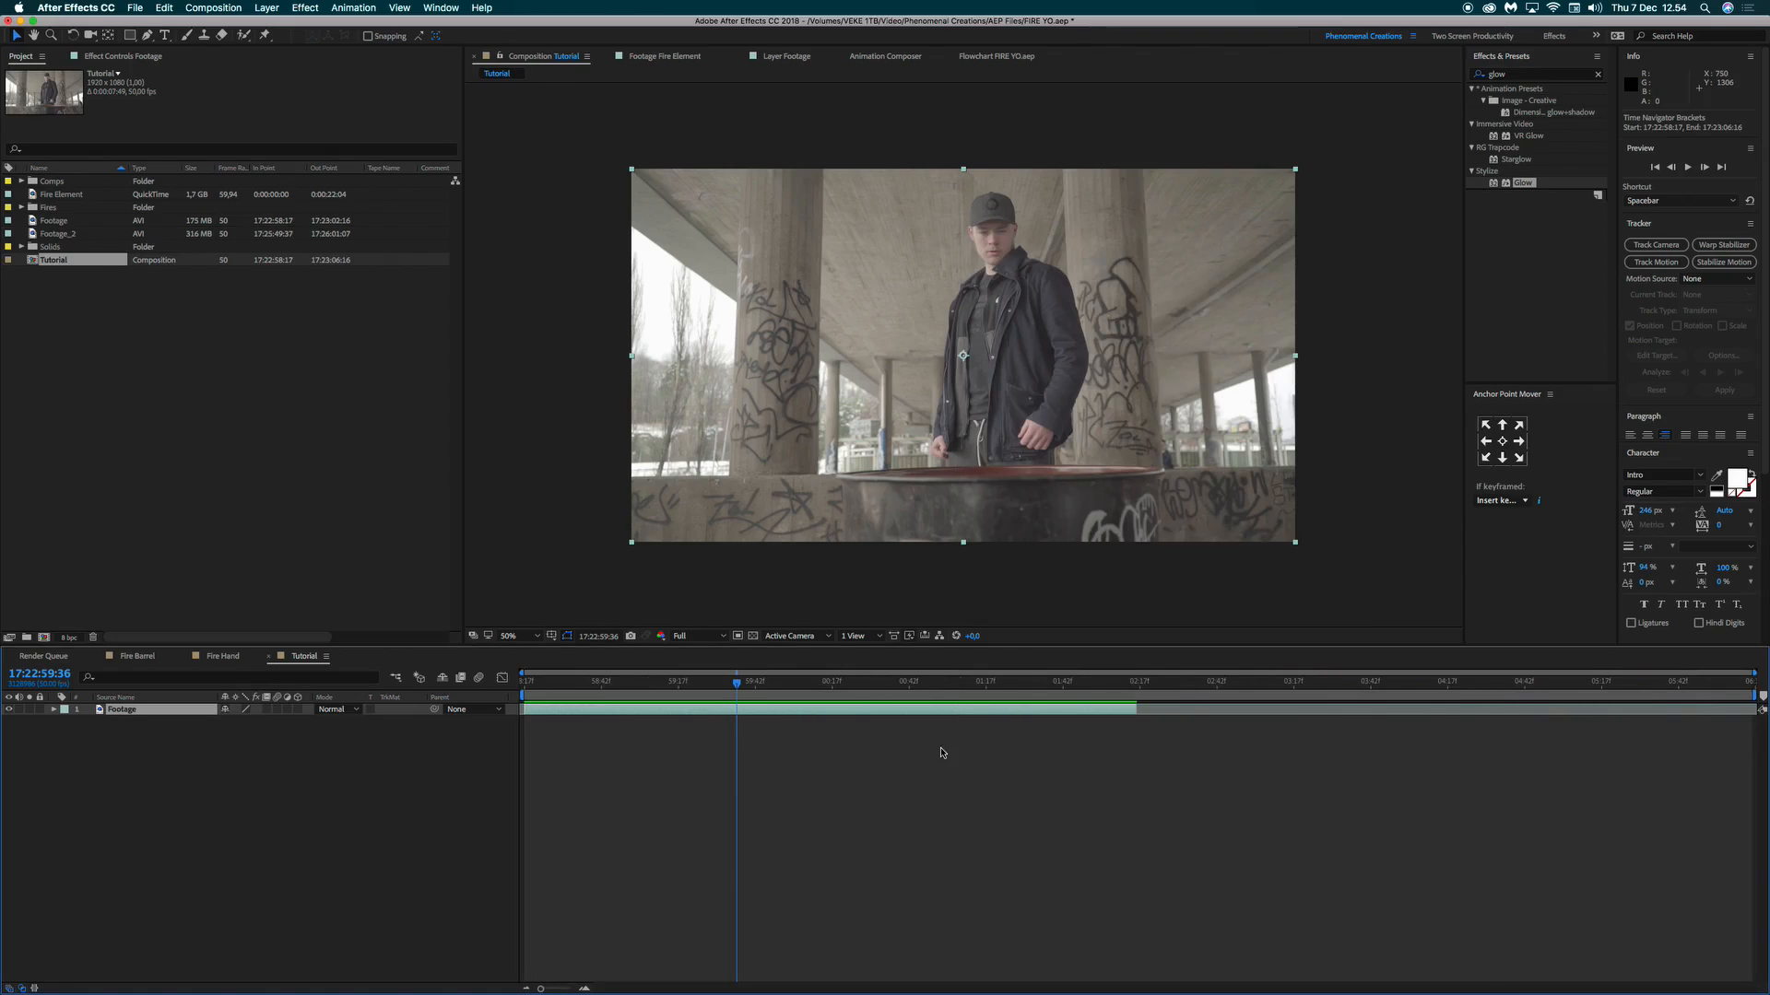
pyautogui.rightClick(1038, 719)
pyautogui.click(928, 763)
pyautogui.rightClick(894, 712)
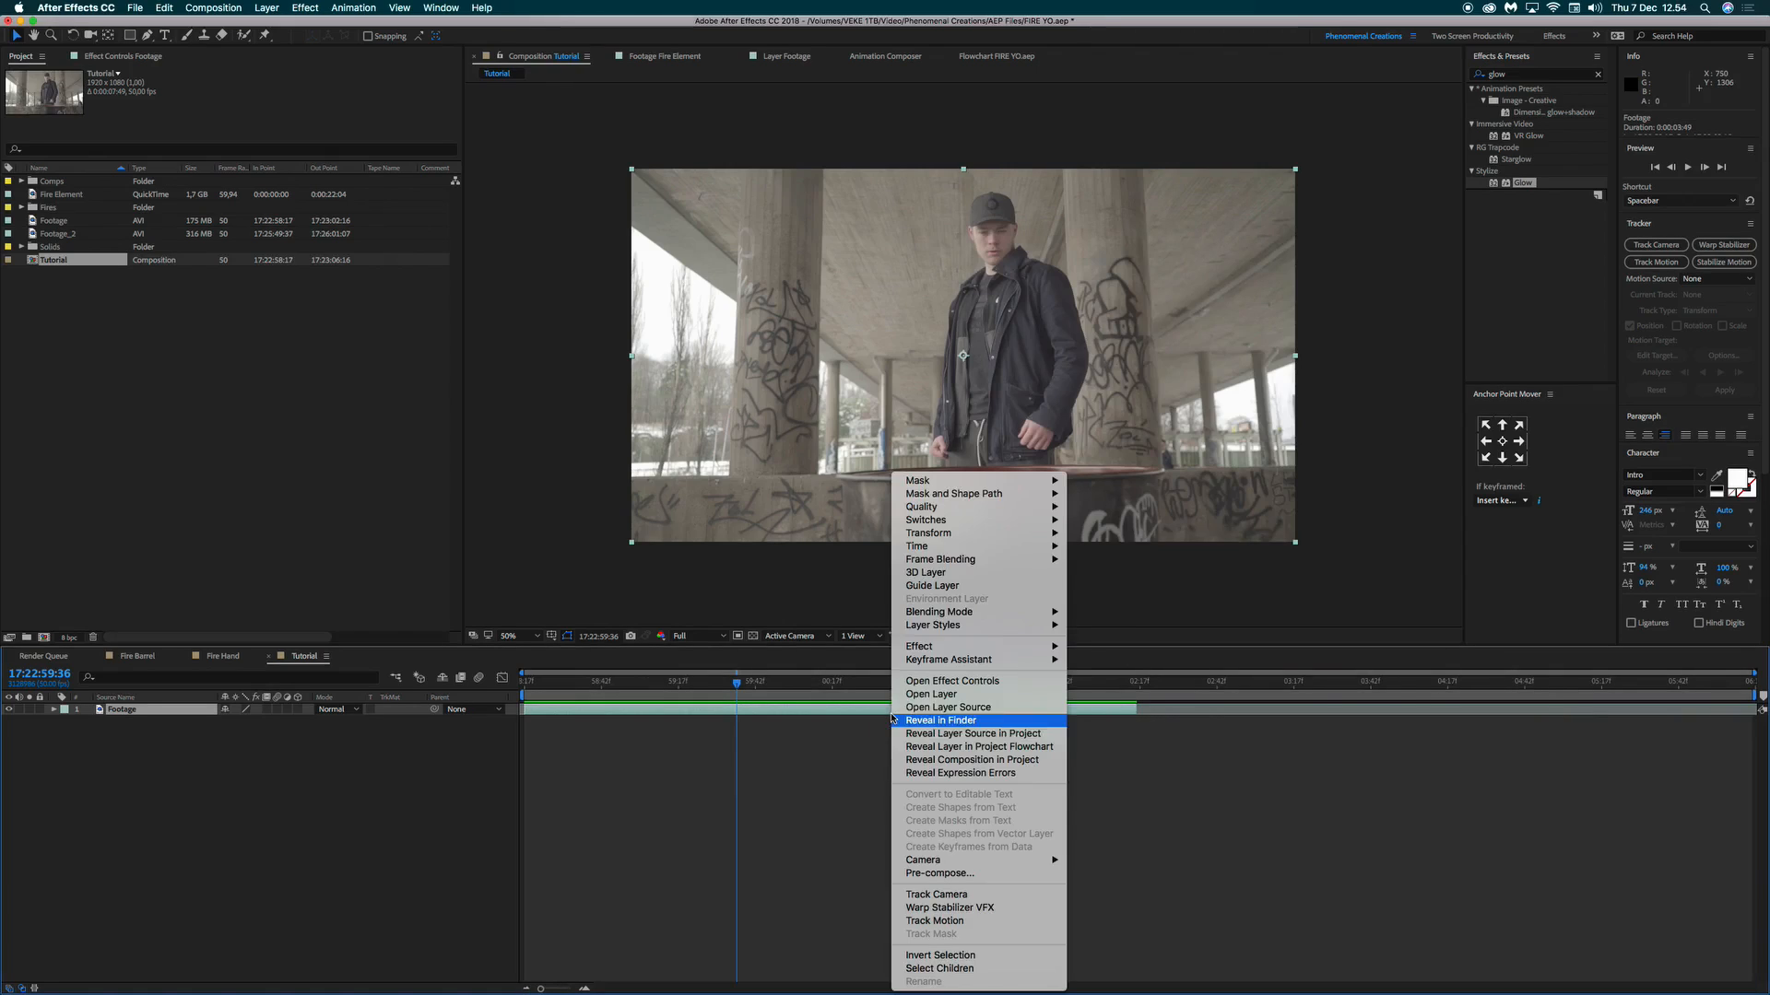
pyautogui.moveTo(940, 560)
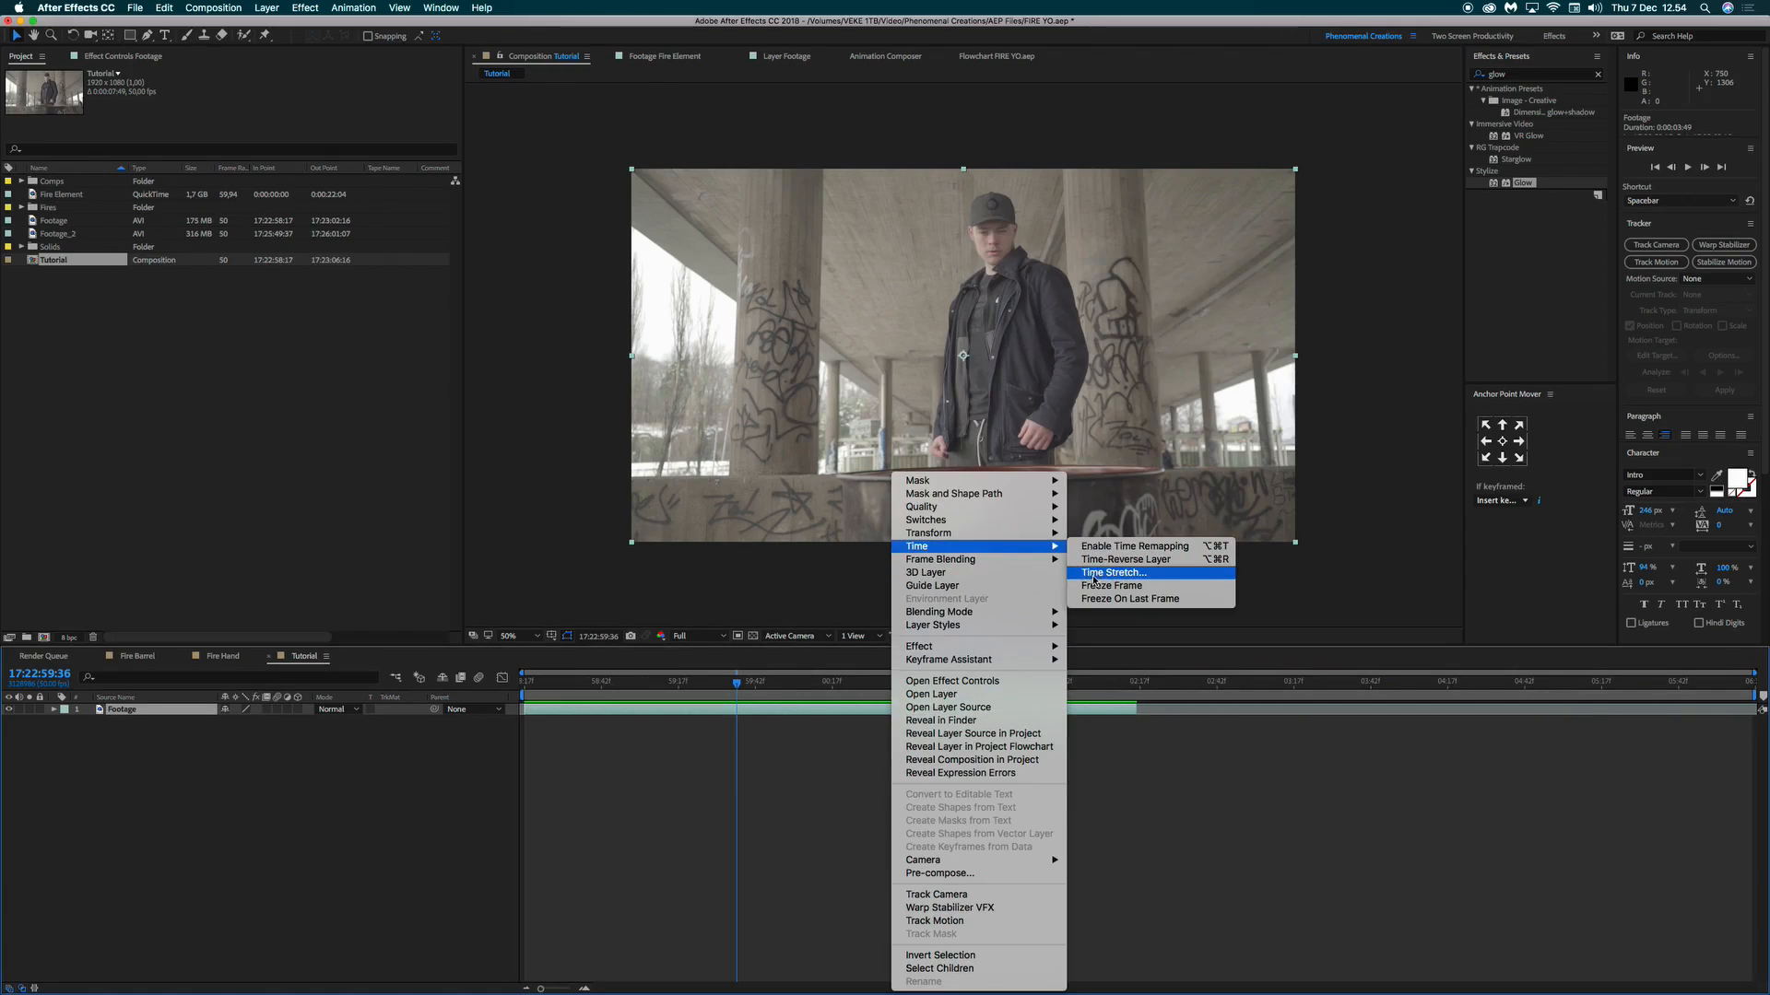
pyautogui.click(1095, 577)
pyautogui.write('200')
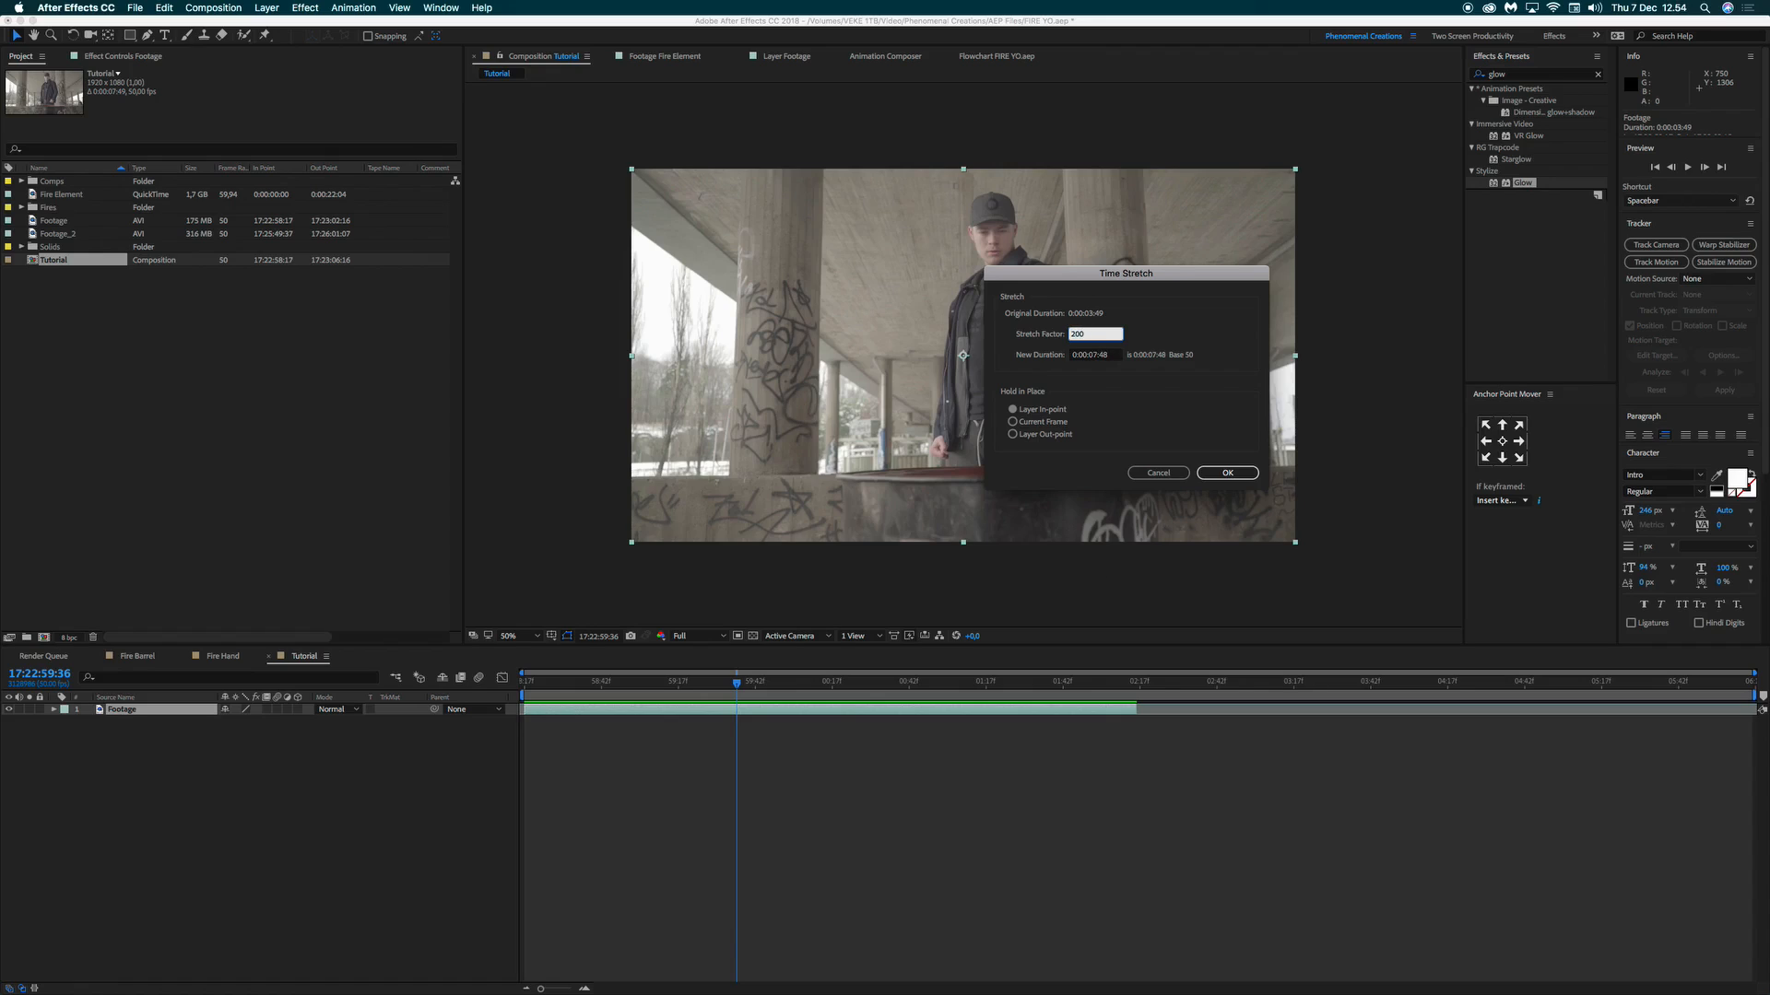
pyautogui.press('Return')
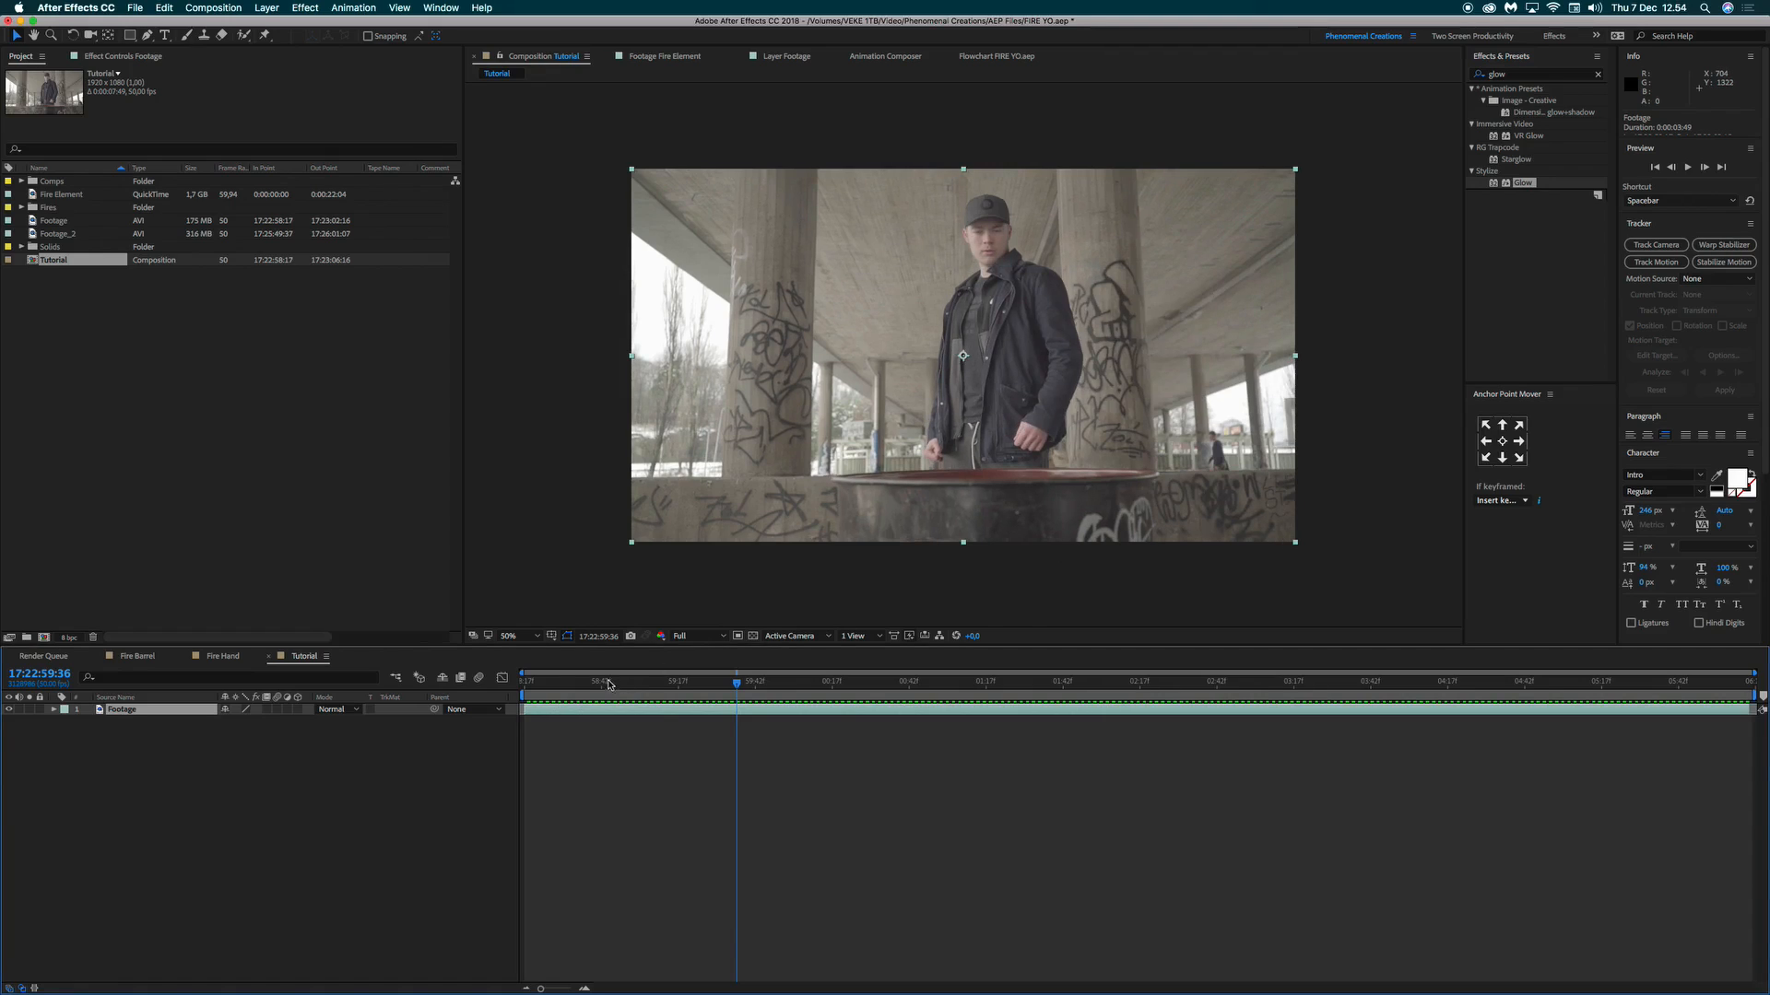
# Play back the slowed footage in the Tutorial composition from the beginning.
pyautogui.click(524, 683)
pyautogui.press('space')
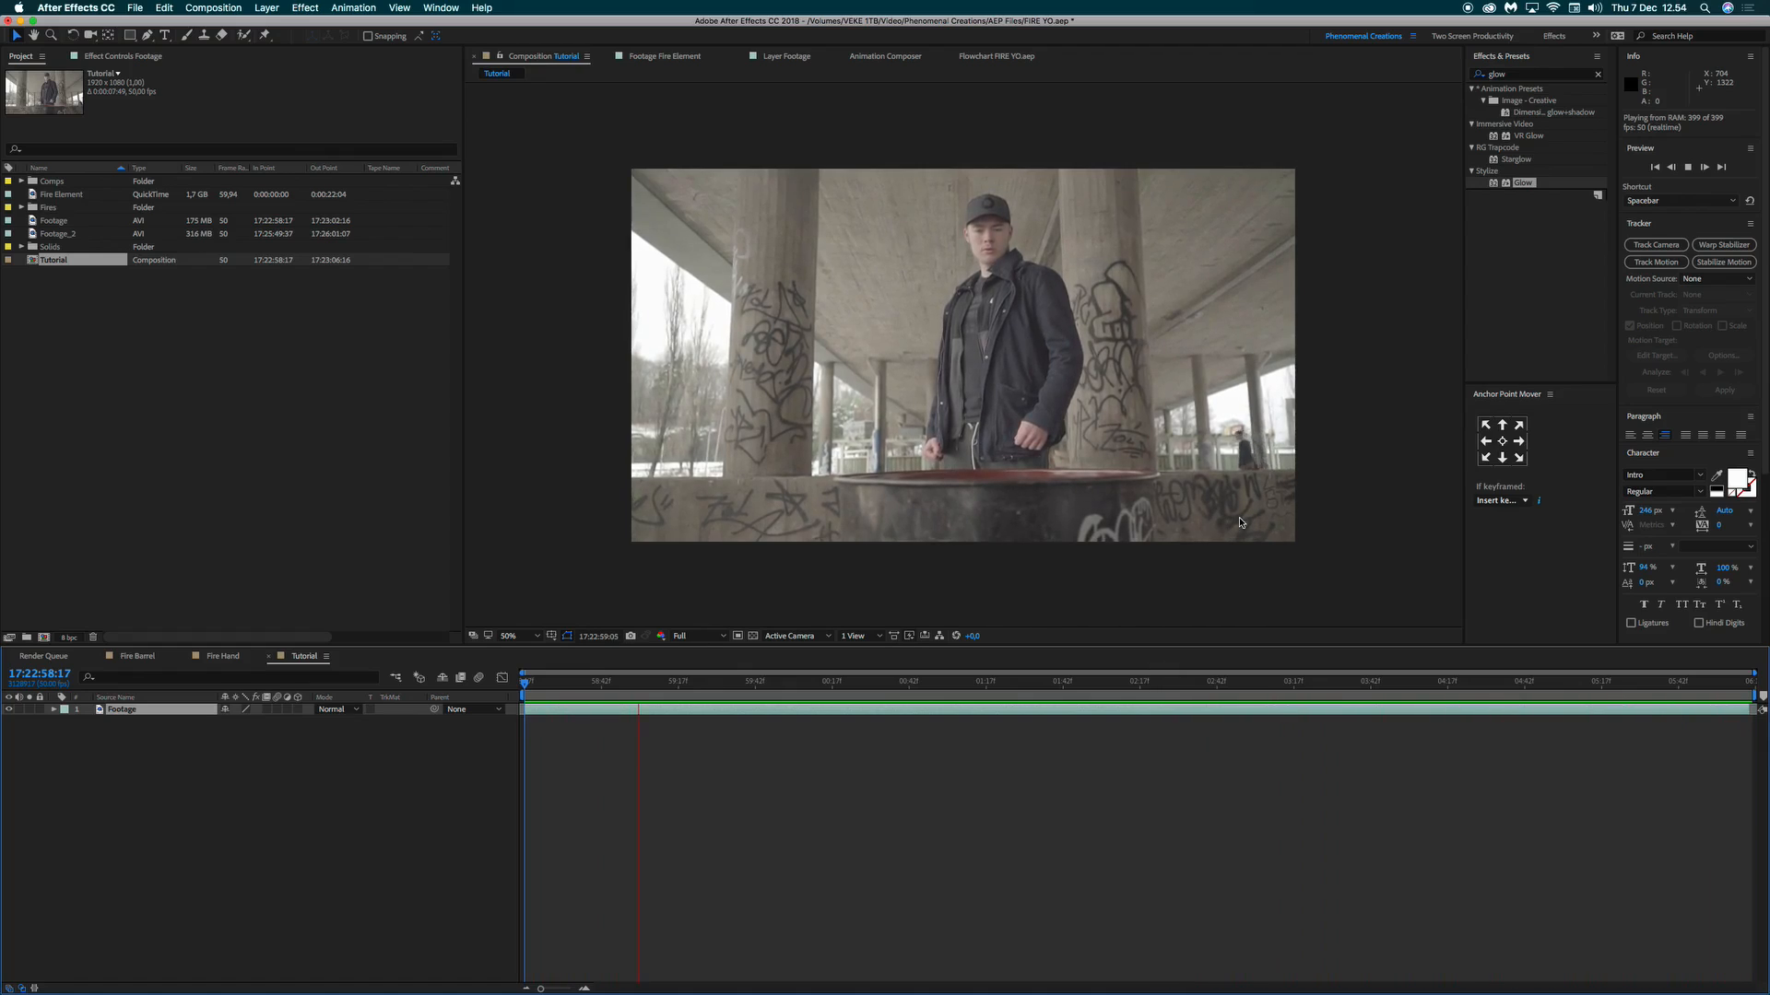
pyautogui.press('space')
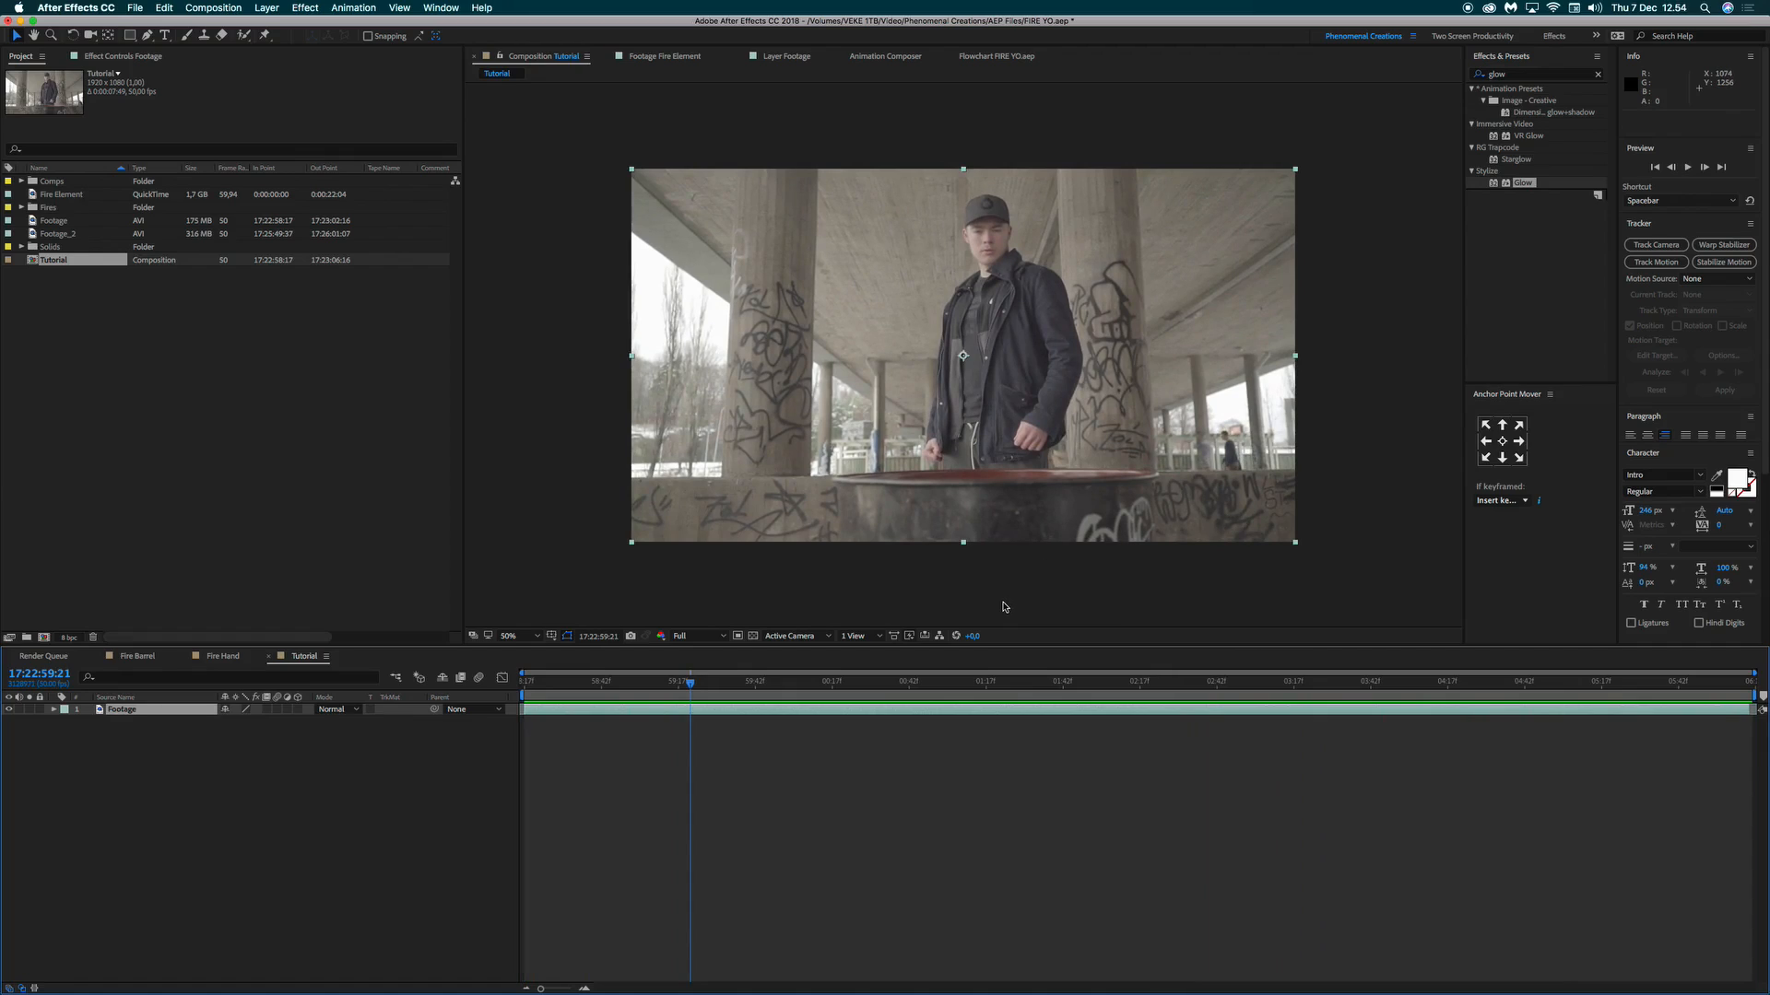
pyautogui.press('space')
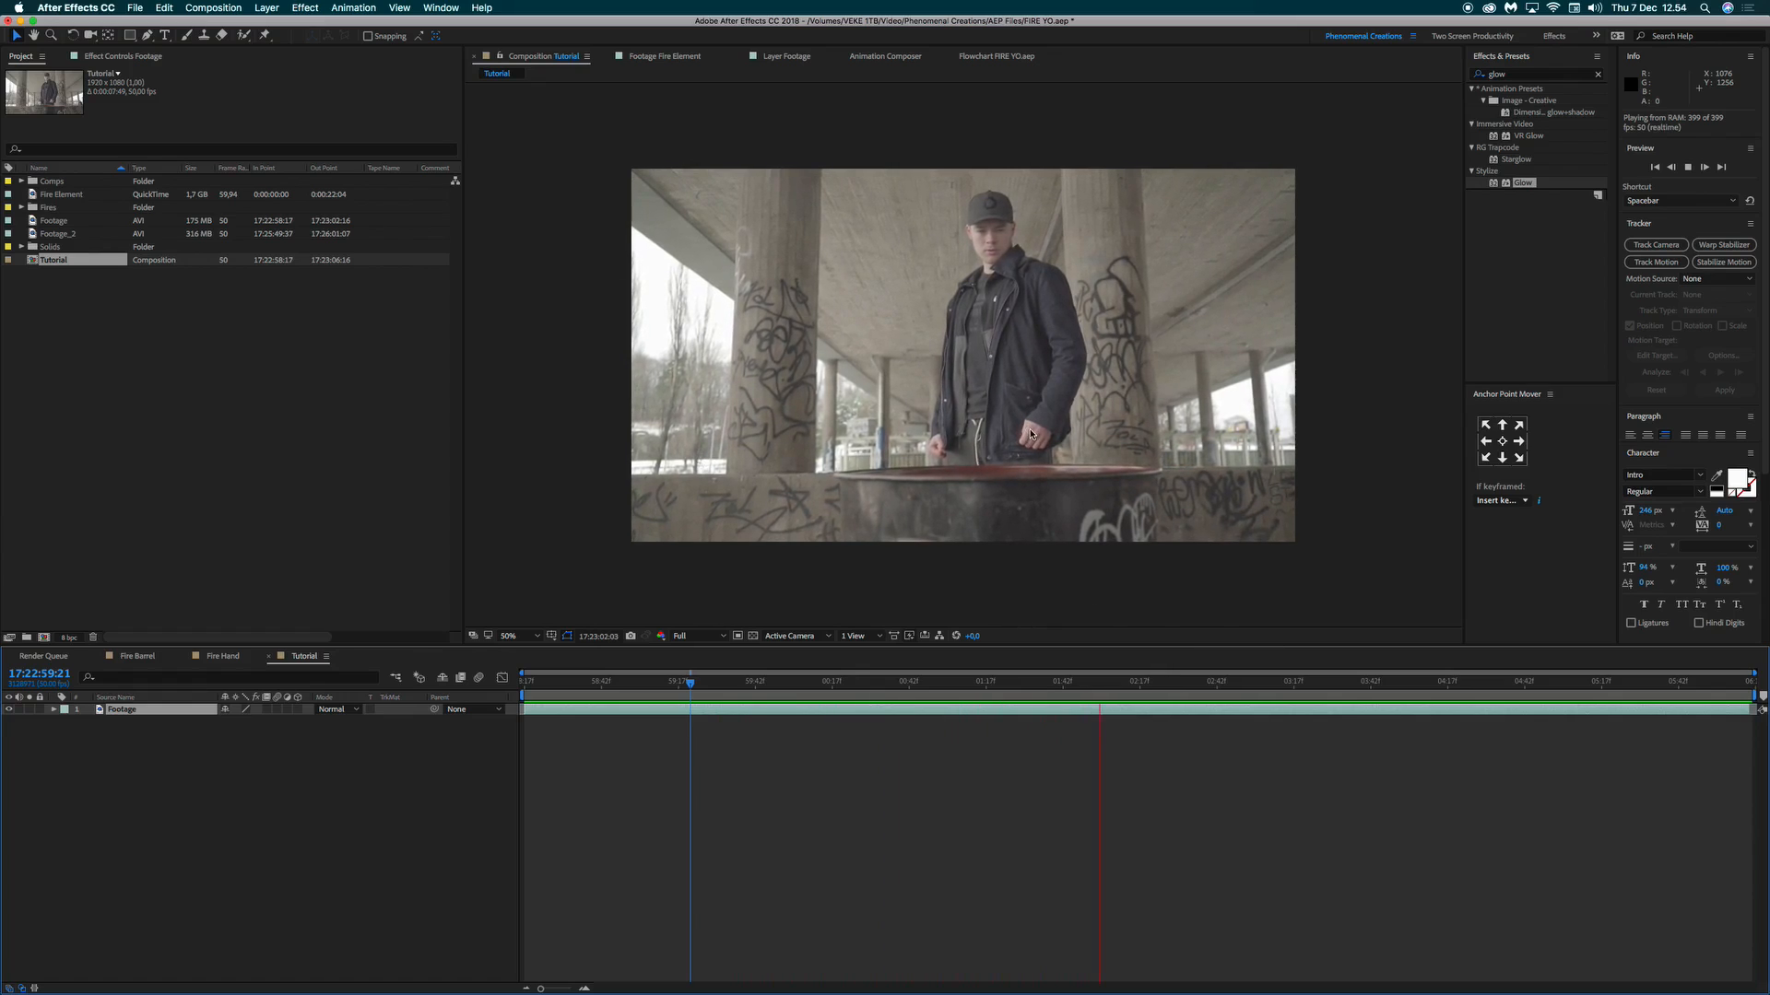
pyautogui.press('space')
pyautogui.click(523, 681)
pyautogui.press('space')
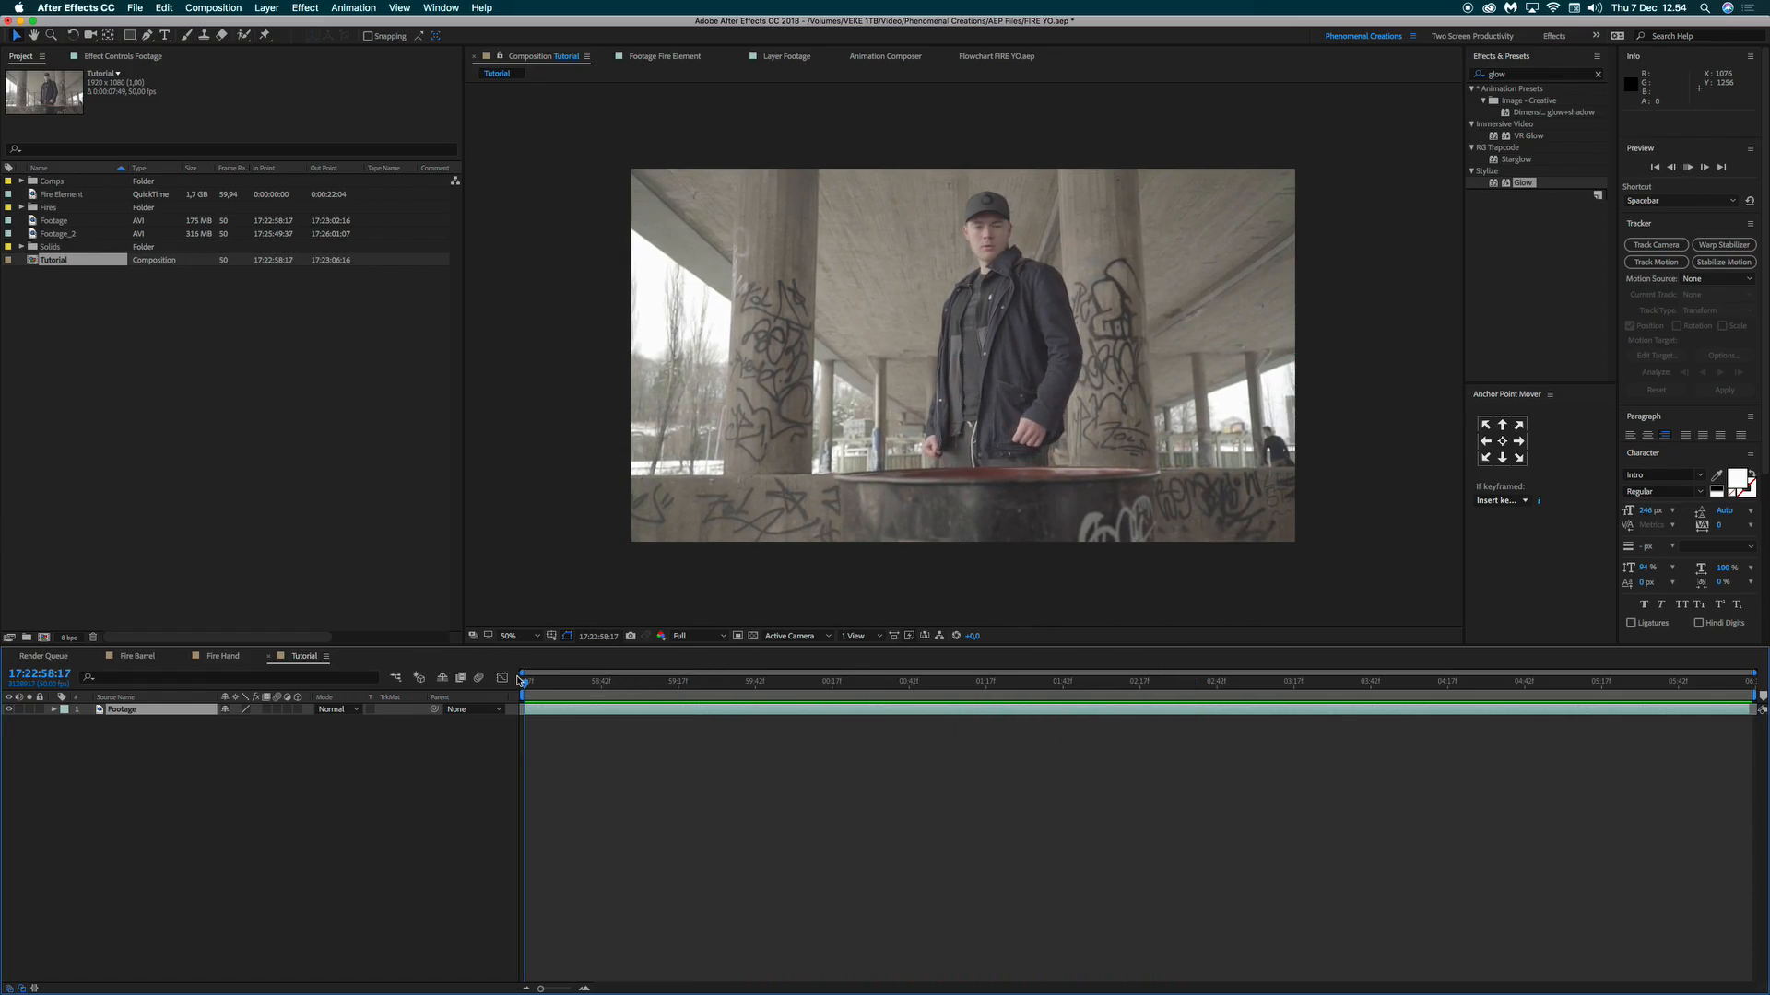
pyautogui.press('space')
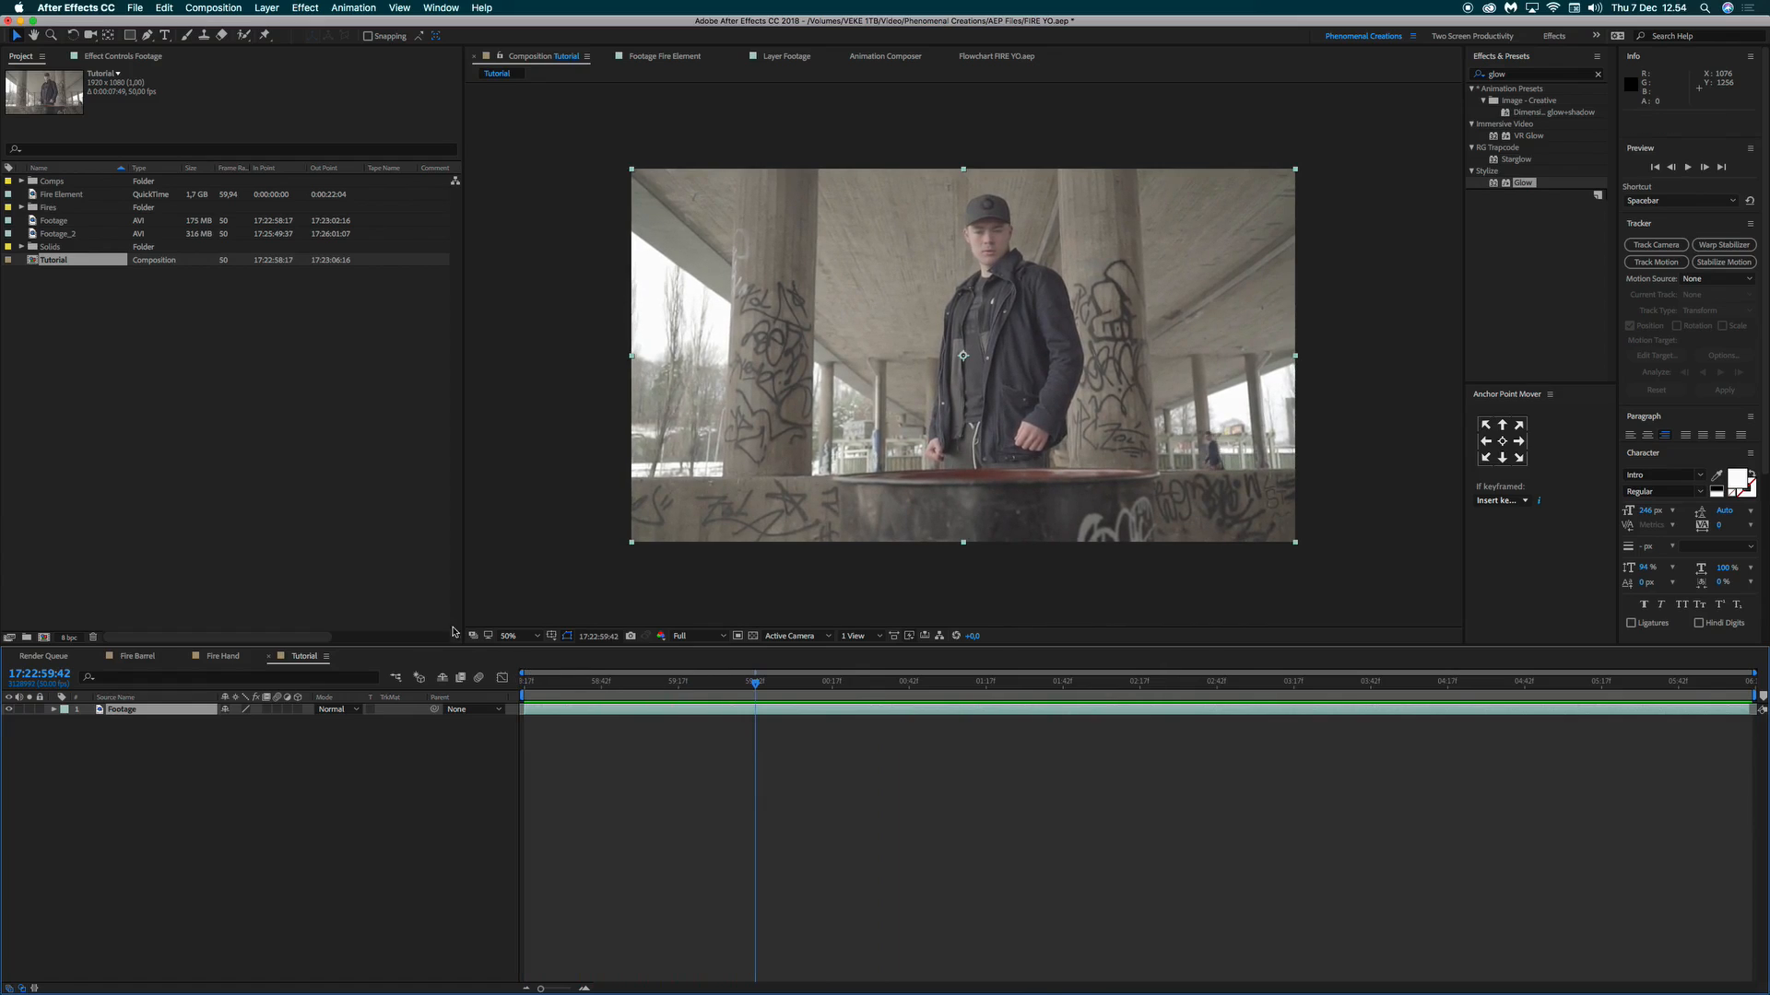
# Deselect the Footage layer and return the current time to the start of the Tutorial composition.
pyautogui.click(351, 740)
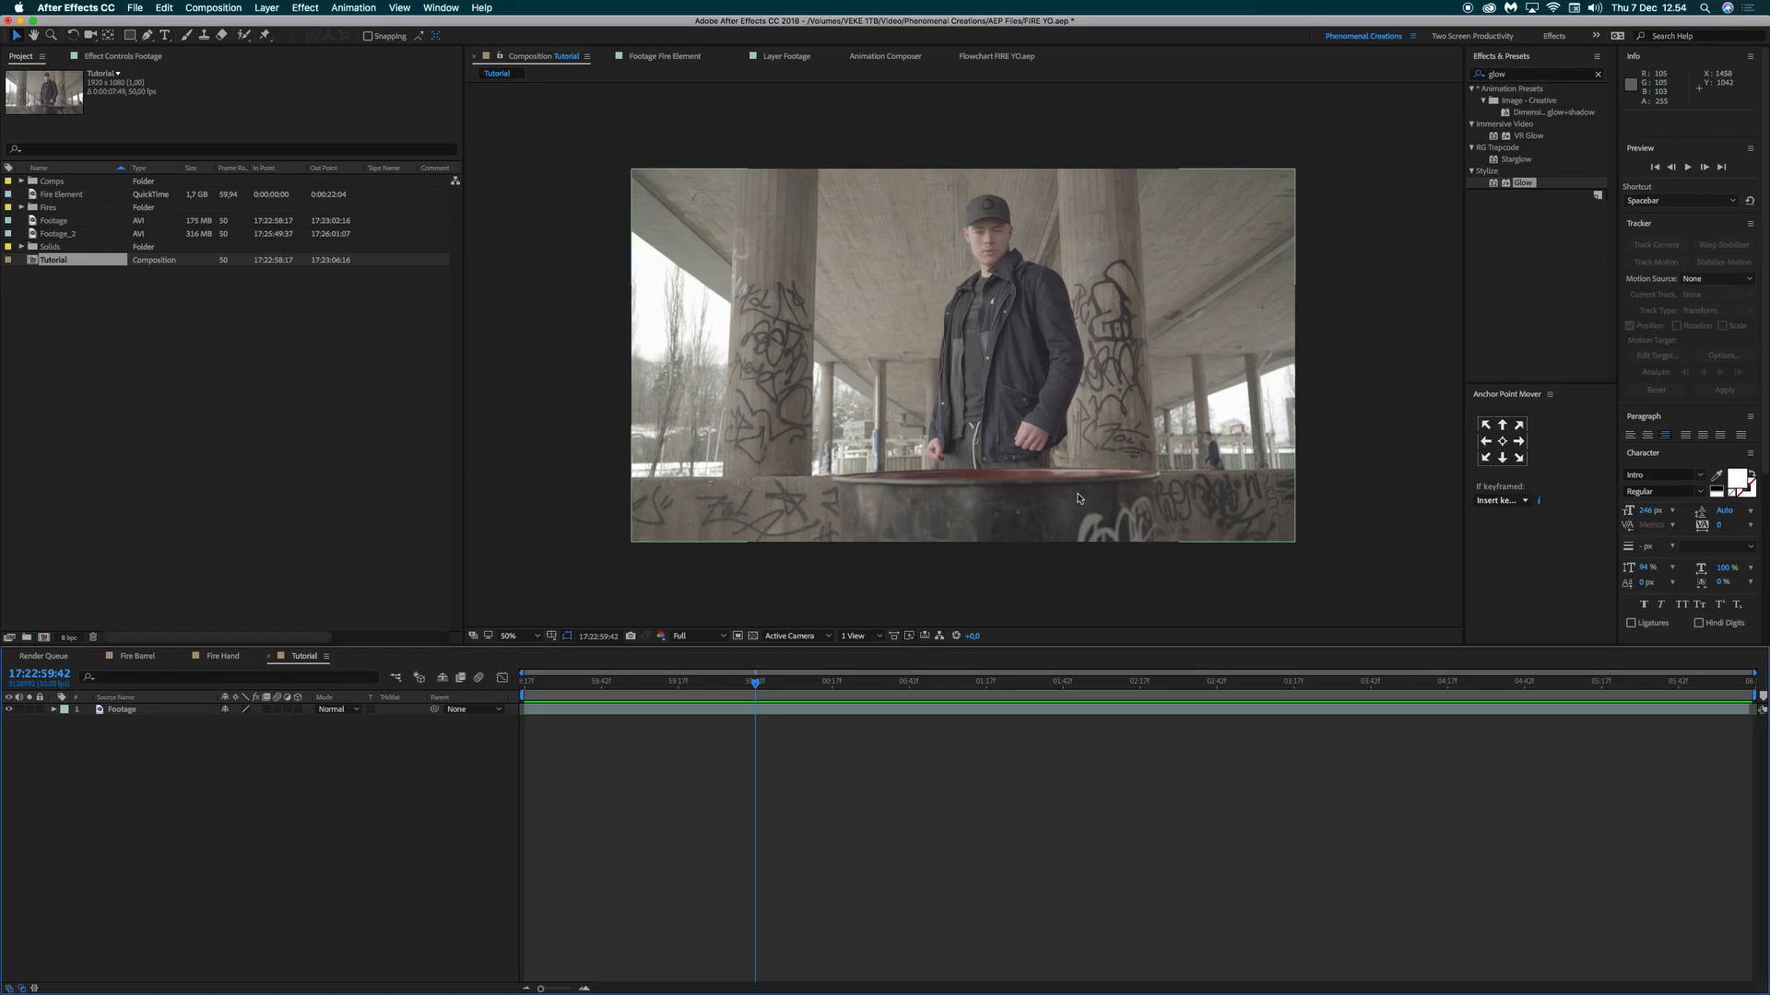
pyautogui.click(580, 688)
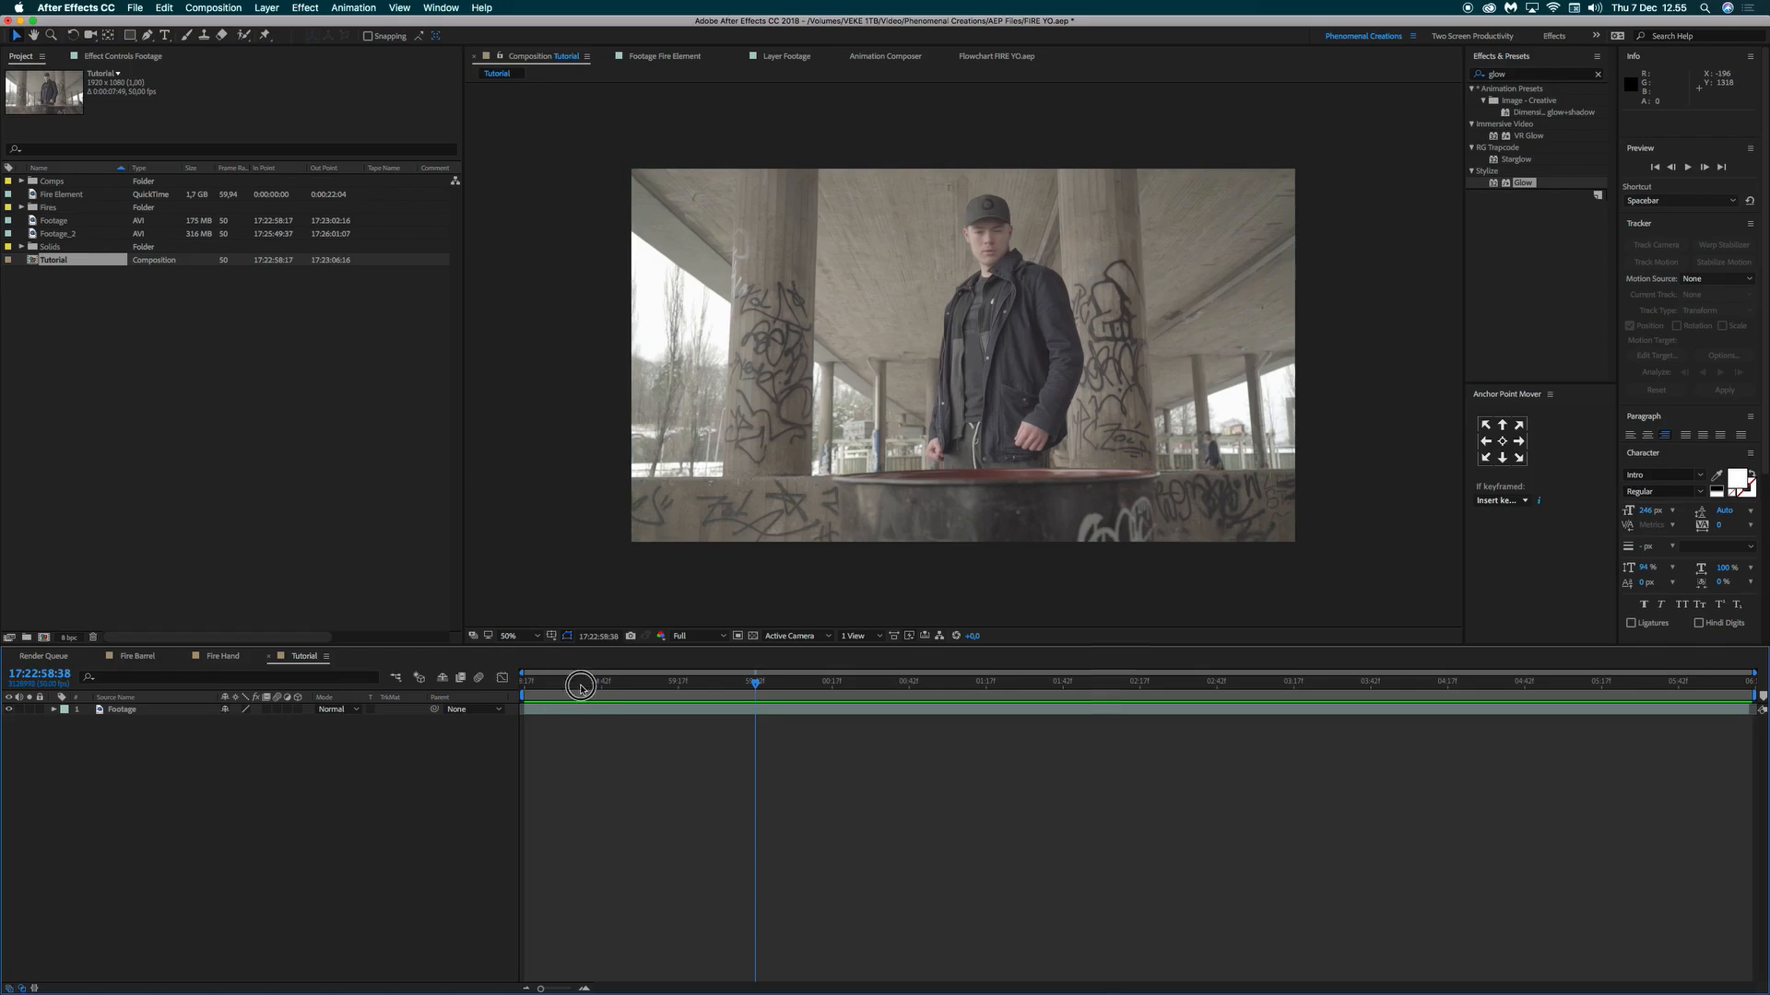
pyautogui.moveTo(581, 688); pyautogui.dragTo(522, 686)
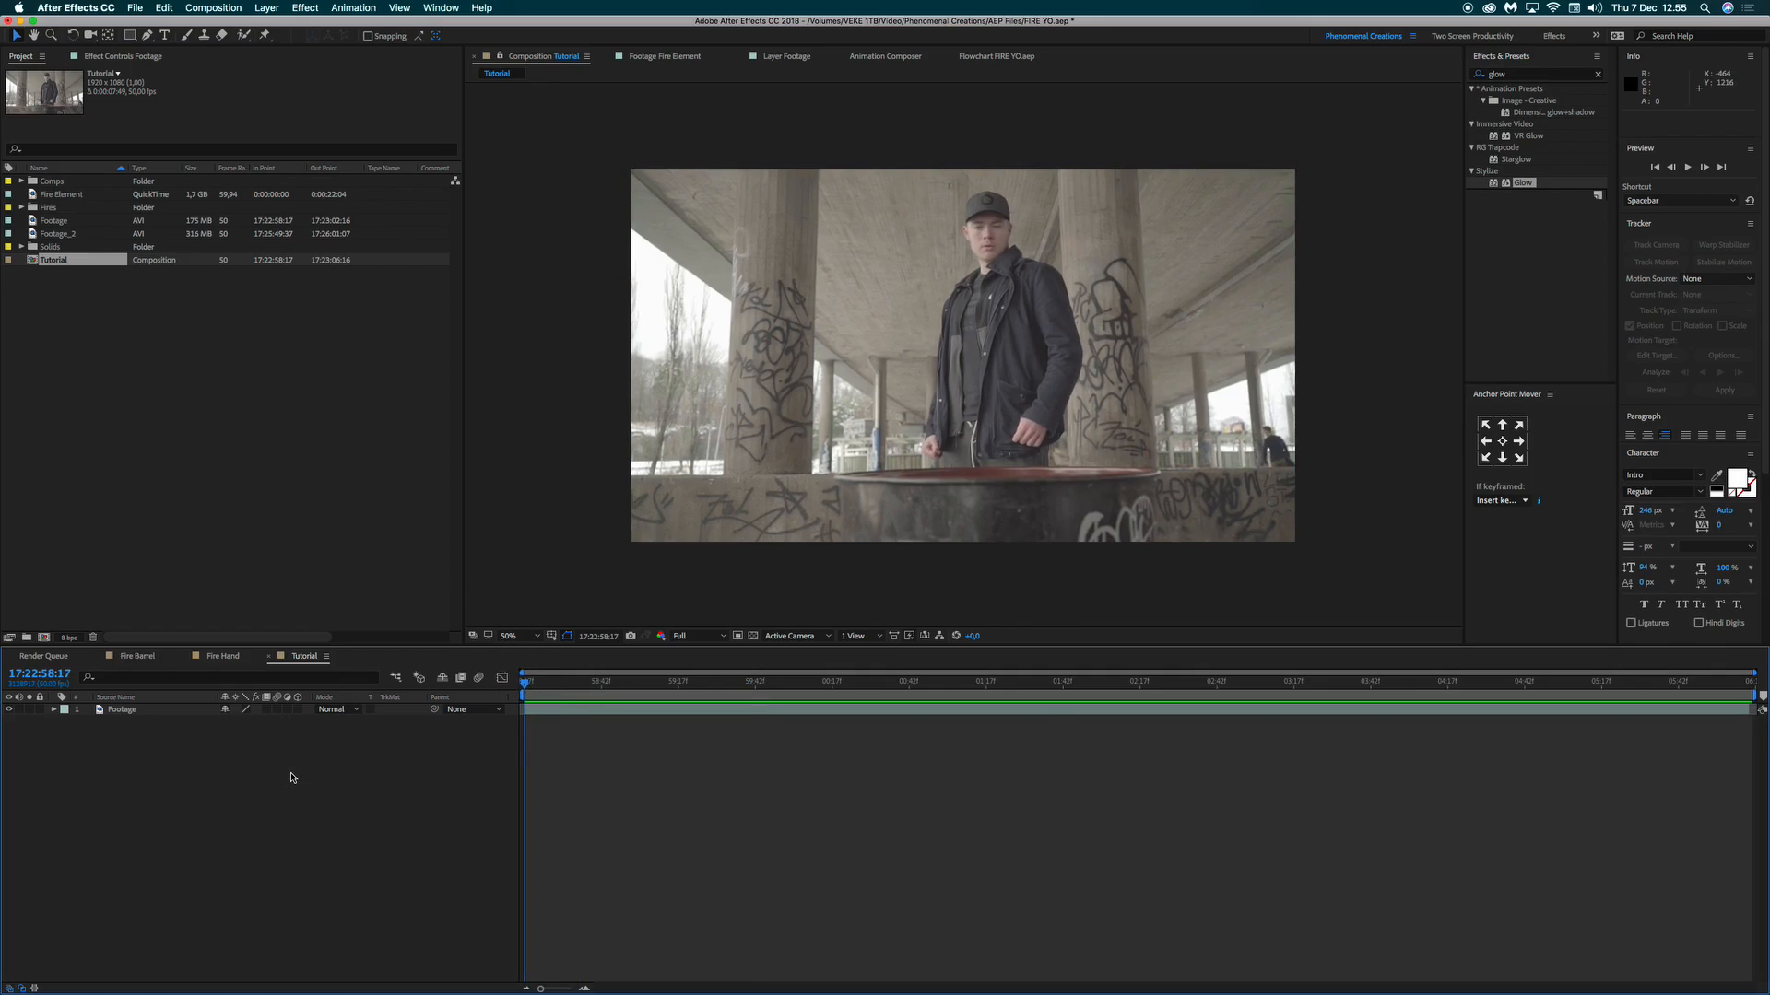
pyautogui.rightClick(174, 616)
pyautogui.click(162, 748)
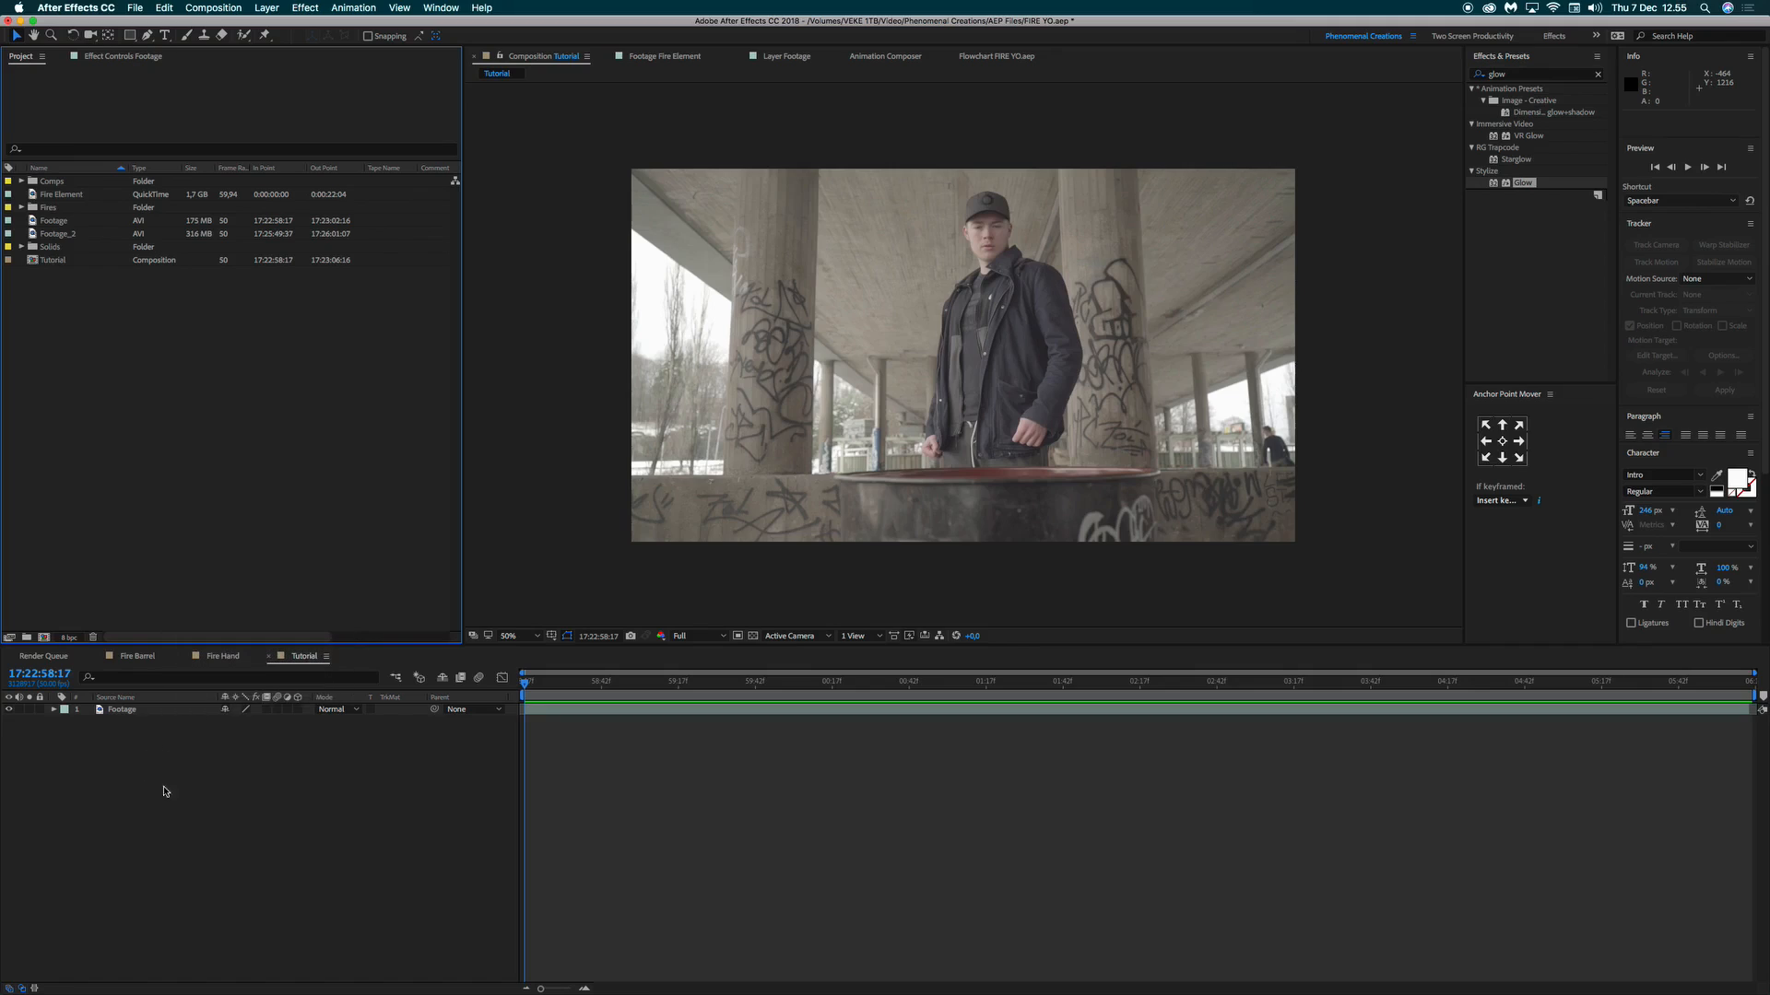
pyautogui.rightClick(108, 765)
pyautogui.moveTo(198, 773)
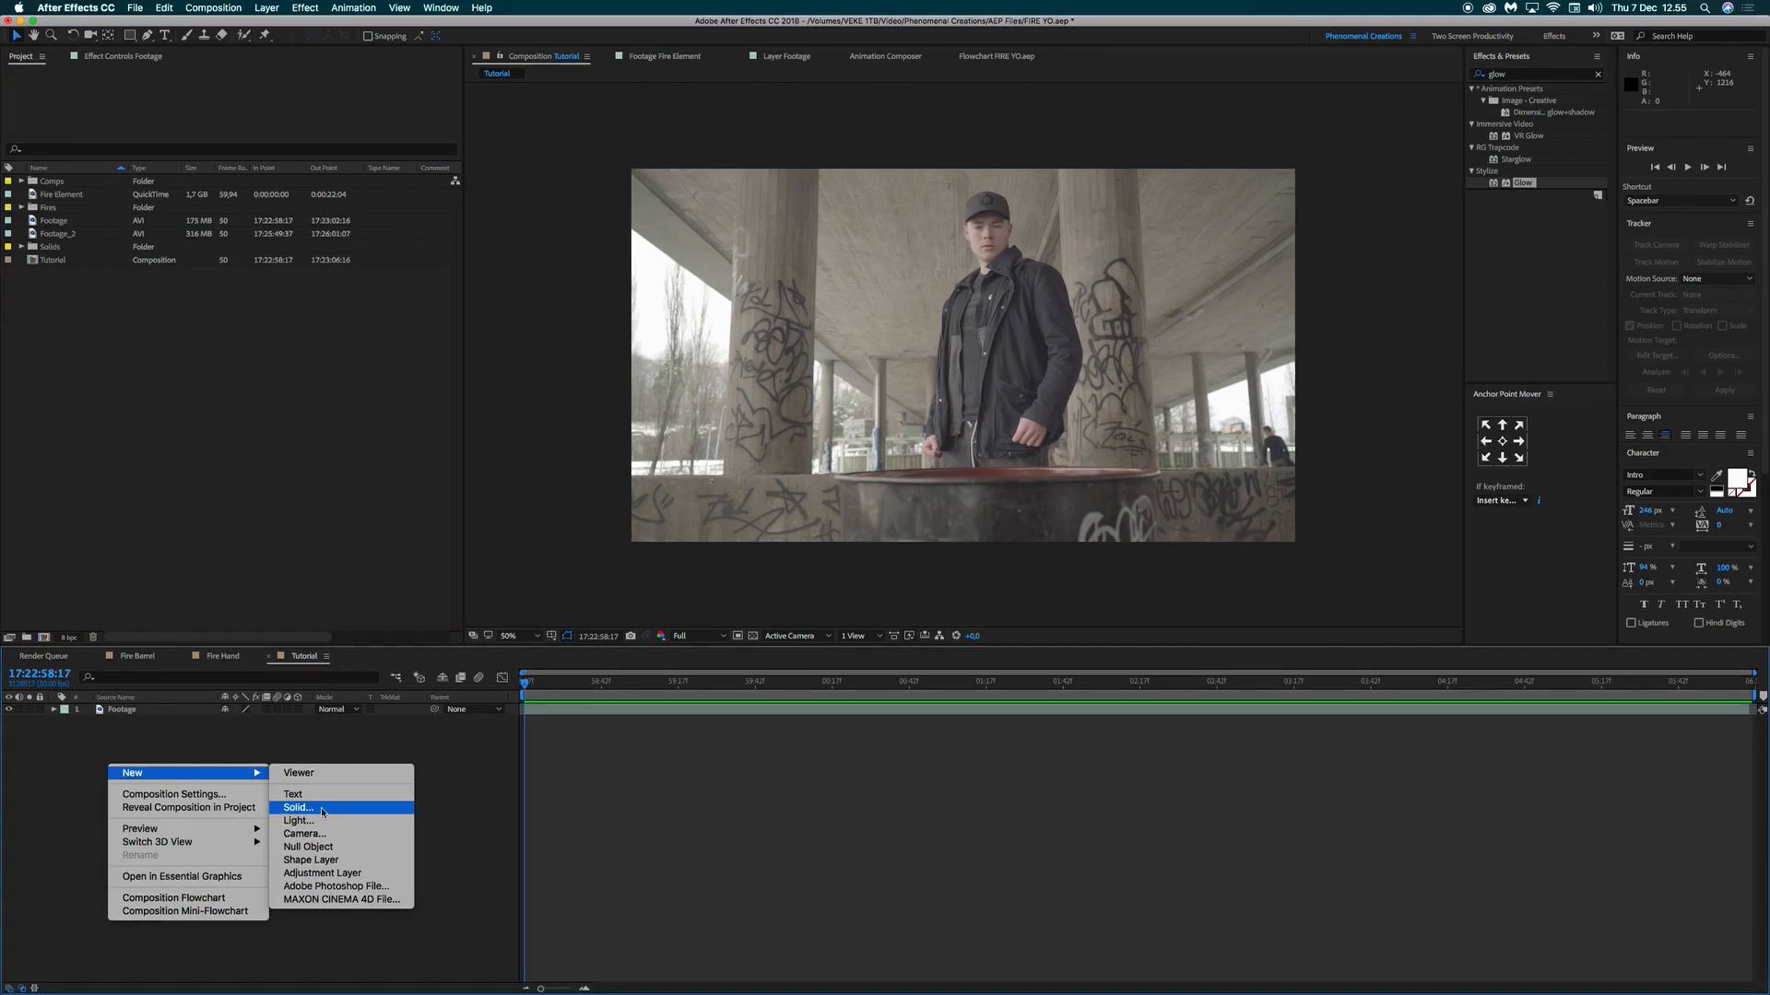
pyautogui.click(321, 860)
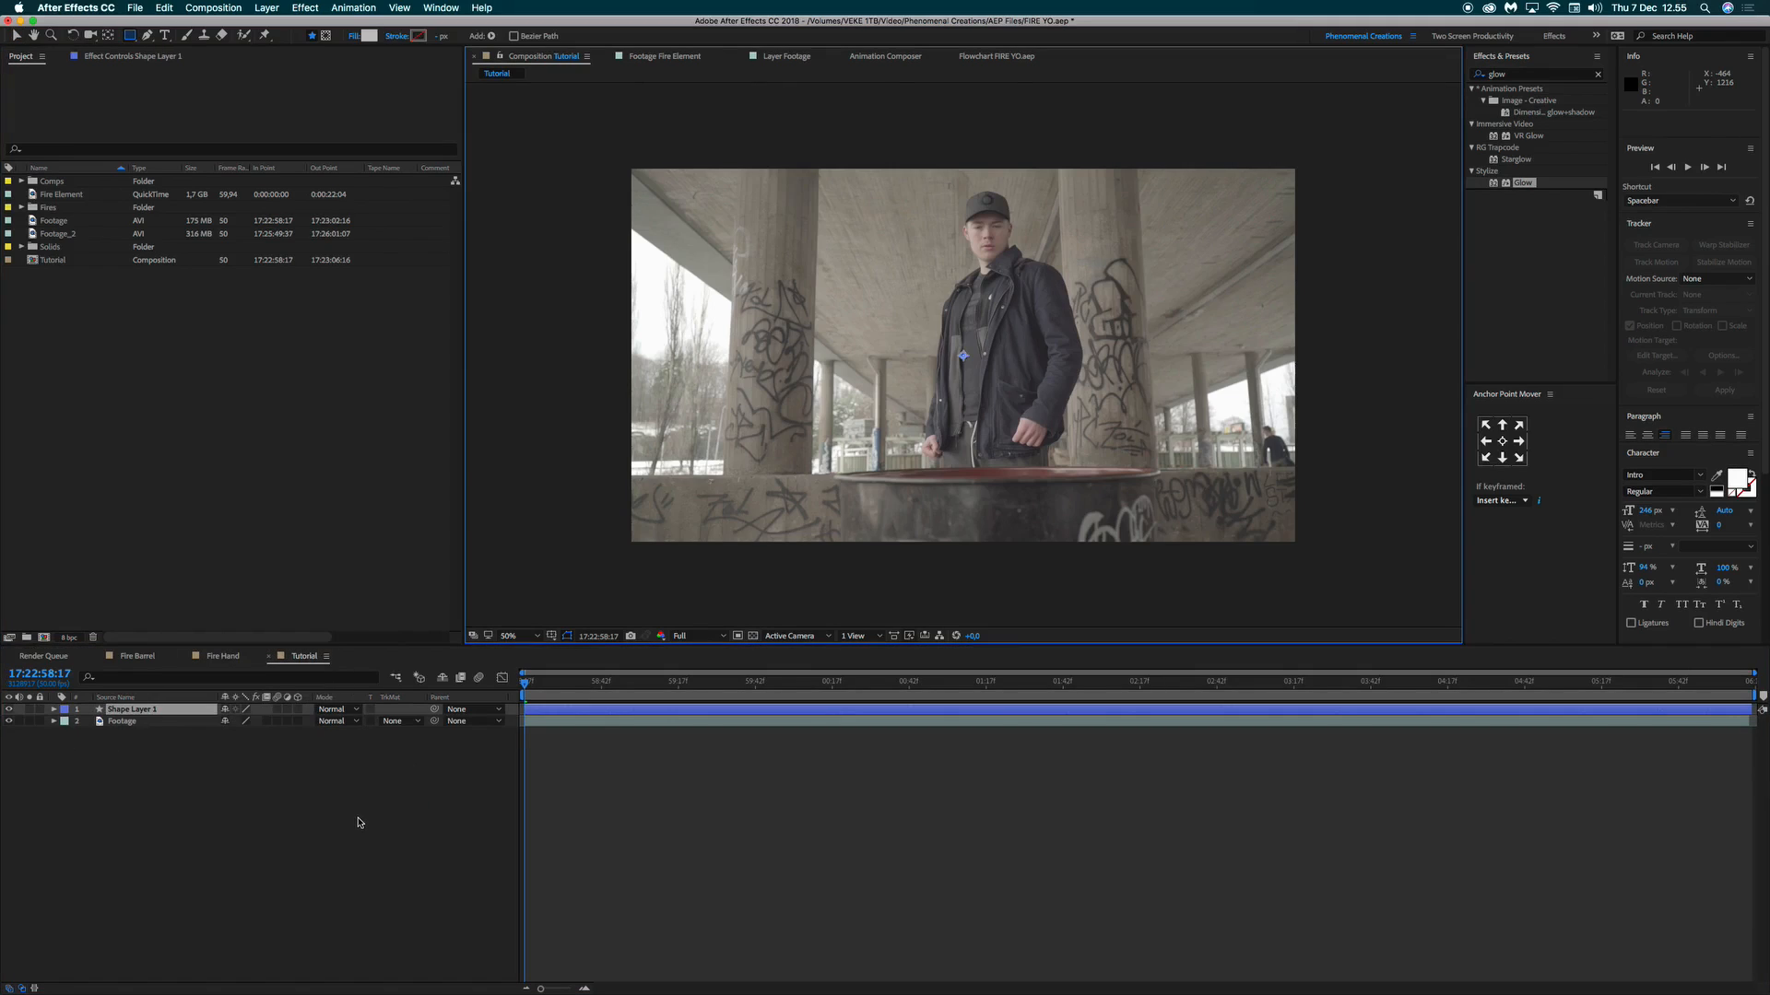
pyautogui.press('Delete')
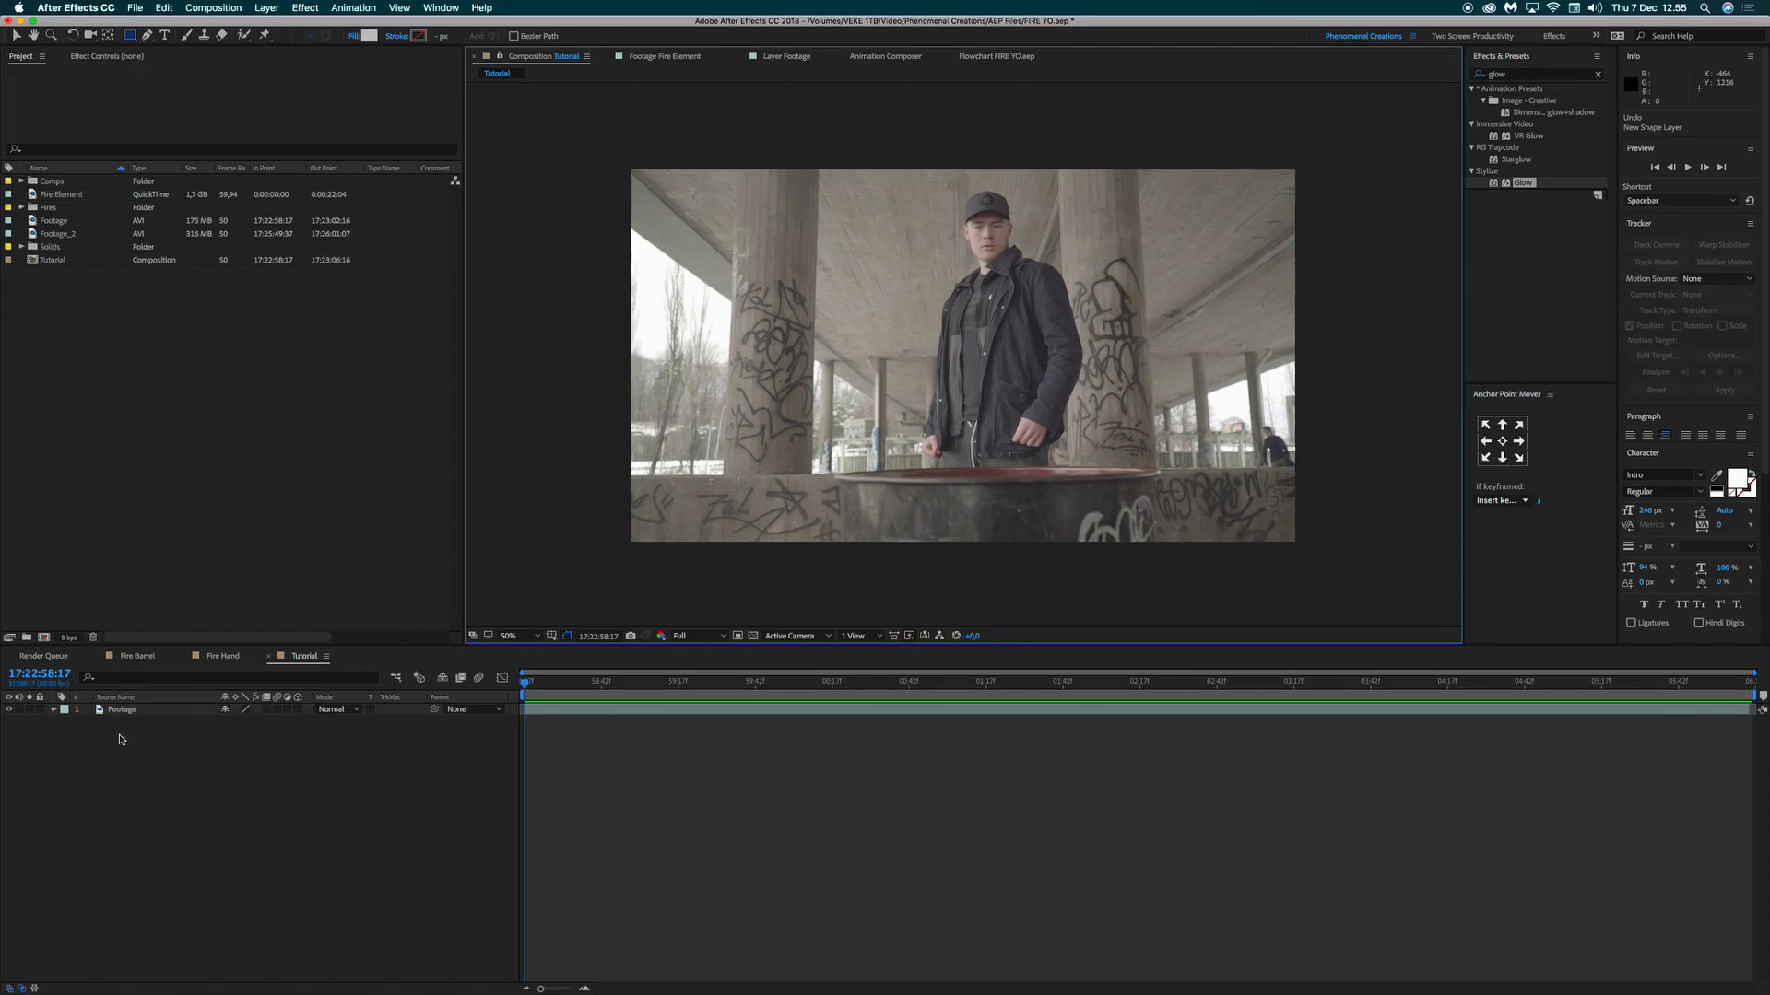
# Add a null object to the Tutorial composition and rename it Track.
pyautogui.rightClick(136, 751)
pyautogui.moveTo(155, 761)
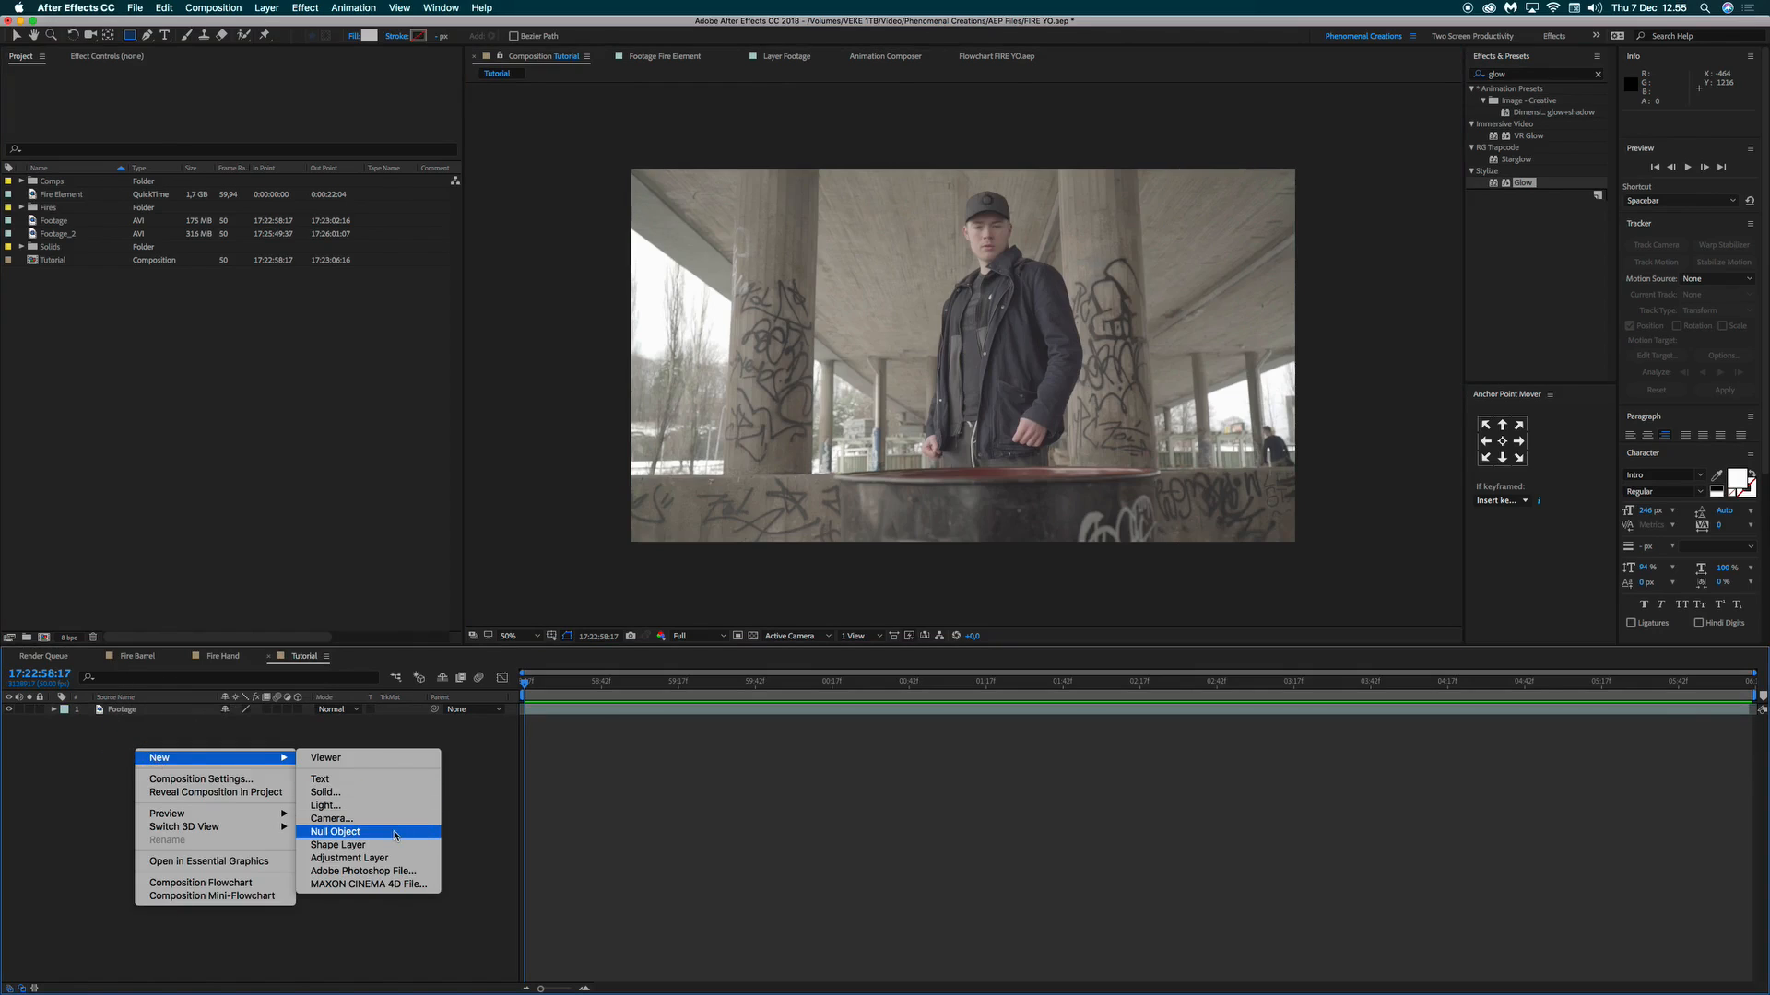
pyautogui.click(334, 832)
pyautogui.press('Return')
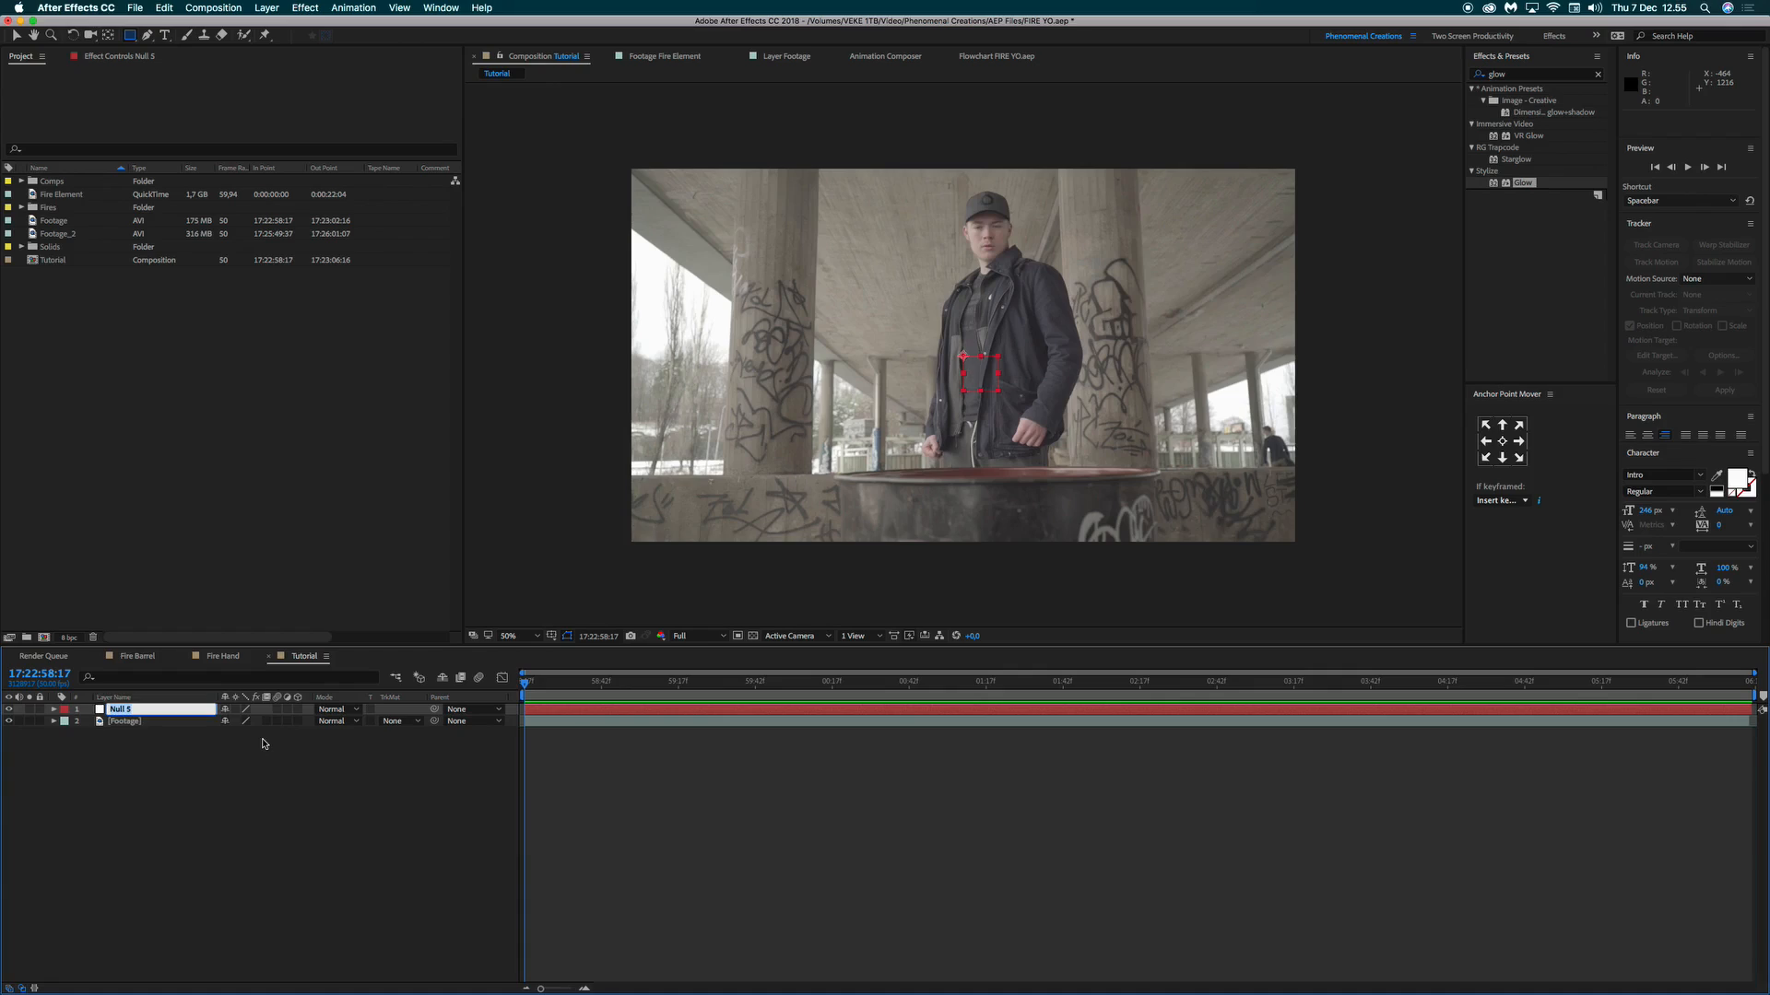
pyautogui.write('Track')
pyautogui.press('Return')
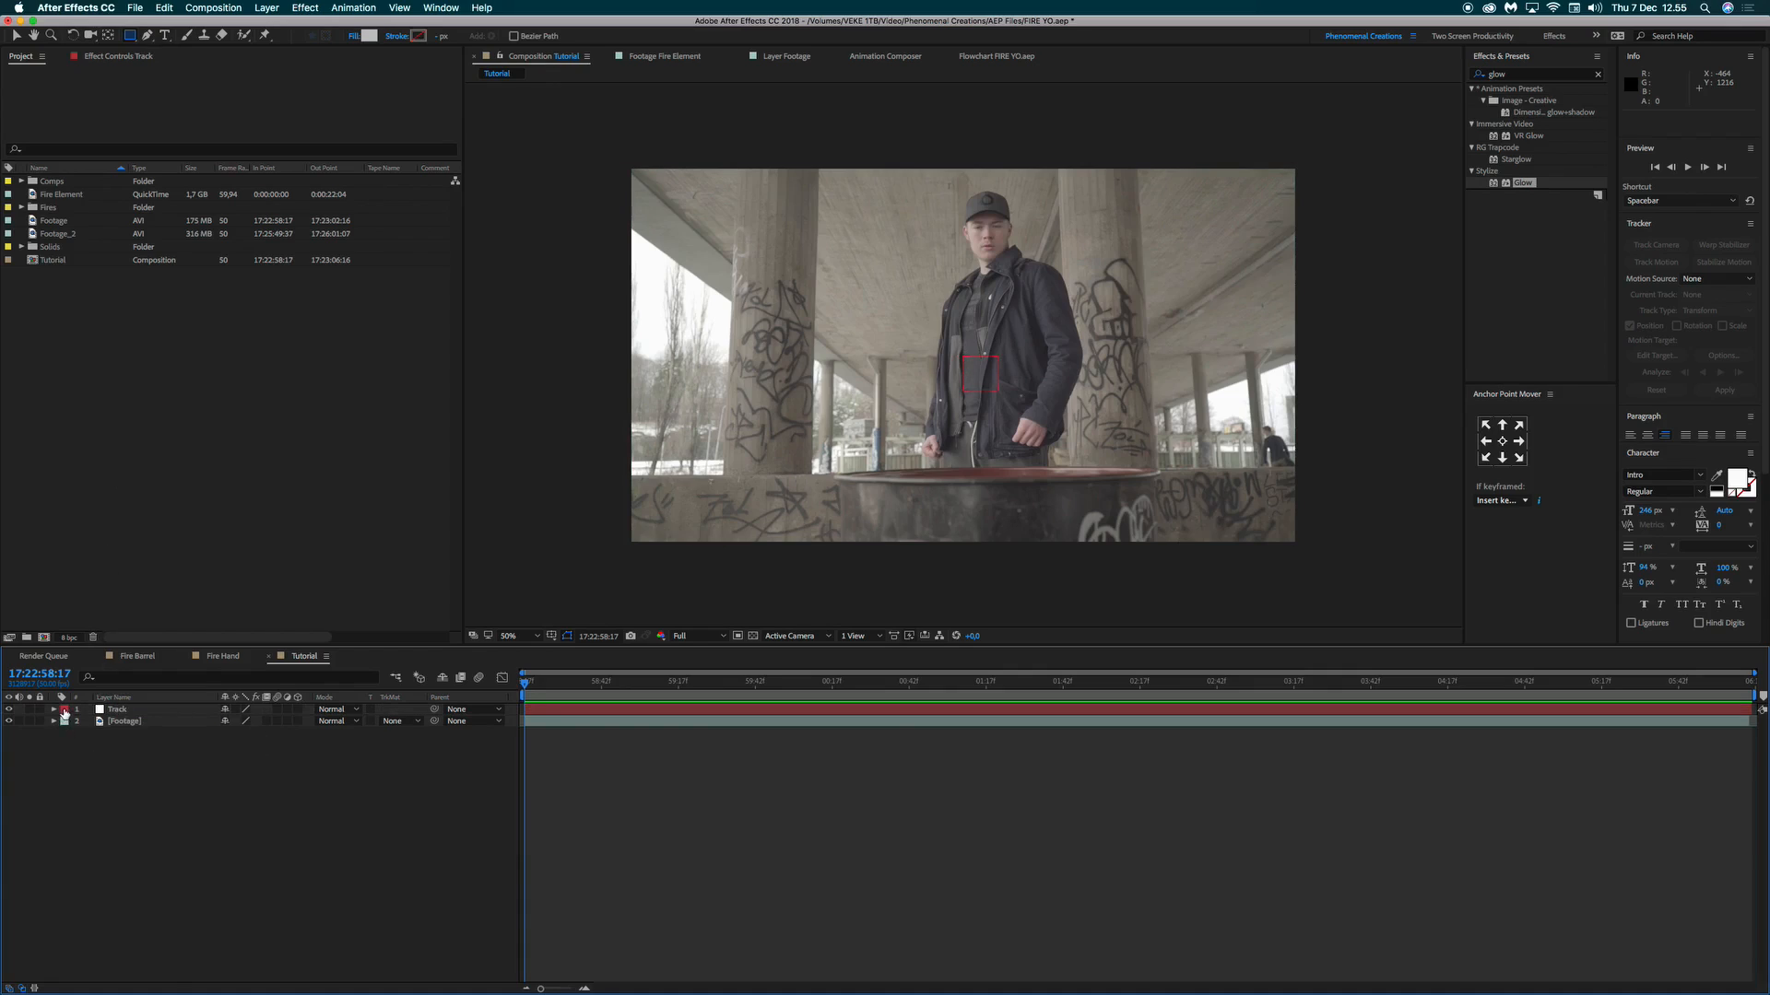
# Try the Pink and Lavender label colors on the Track null.
pyautogui.click(65, 710)
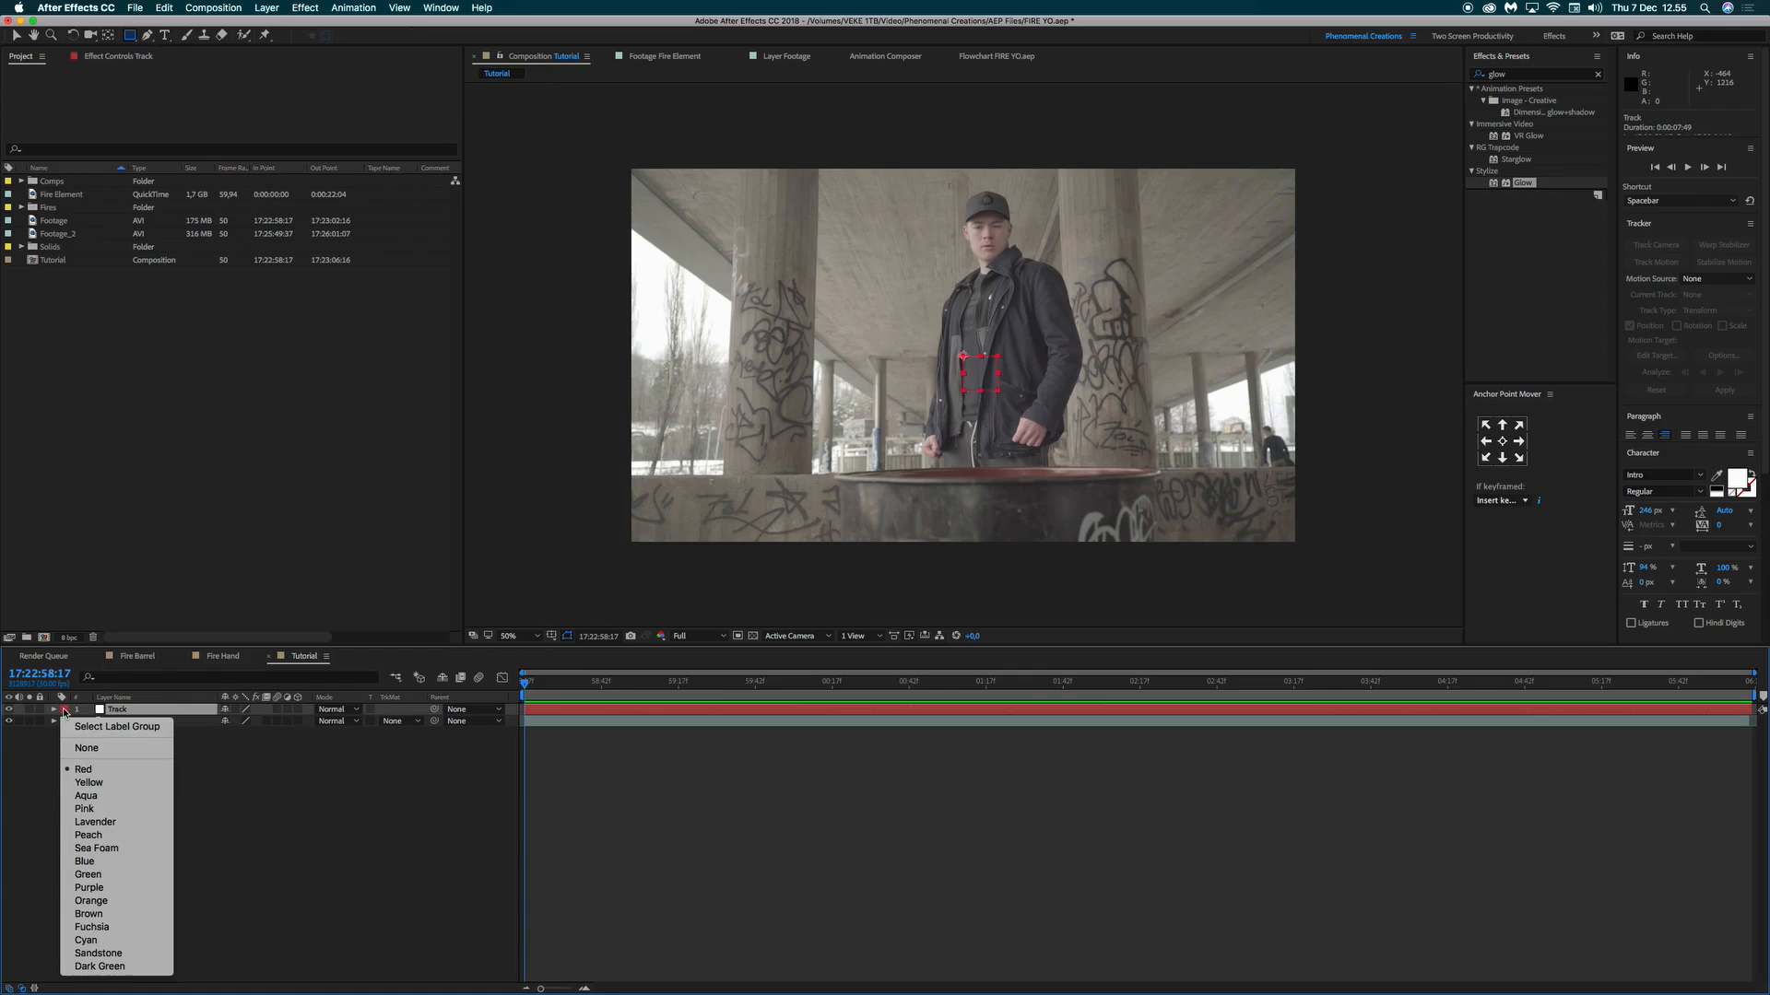
pyautogui.click(83, 808)
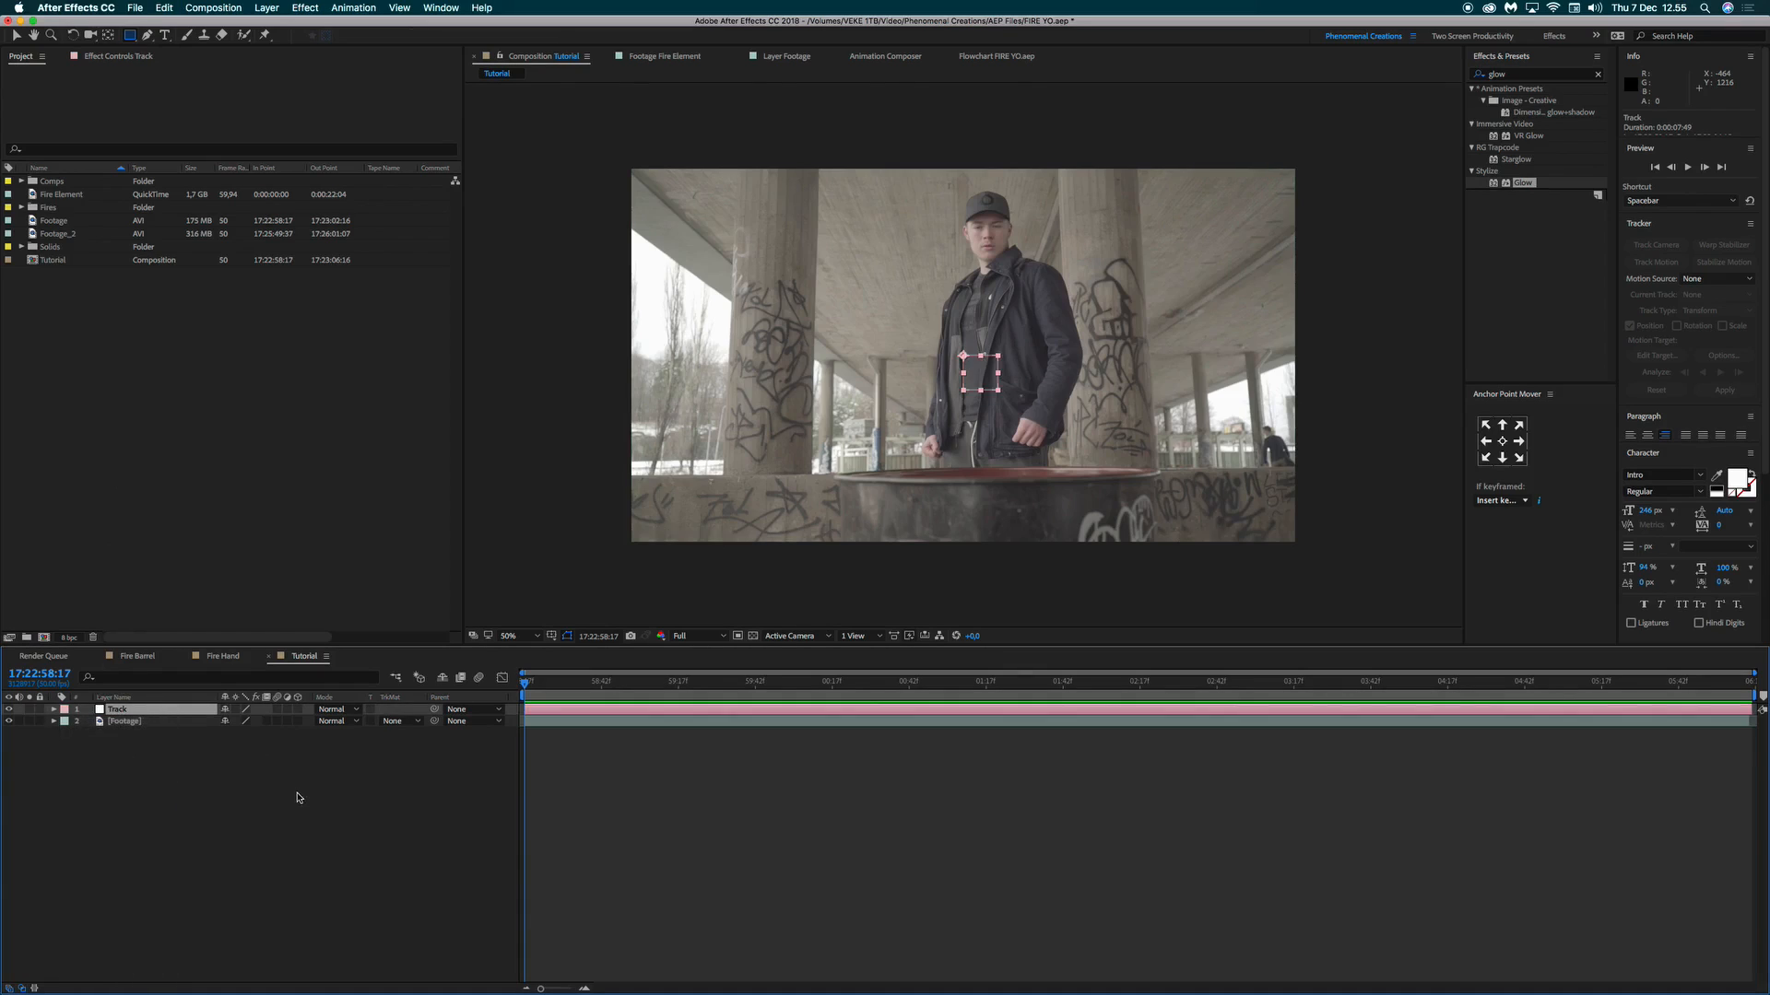
pyautogui.click(63, 709)
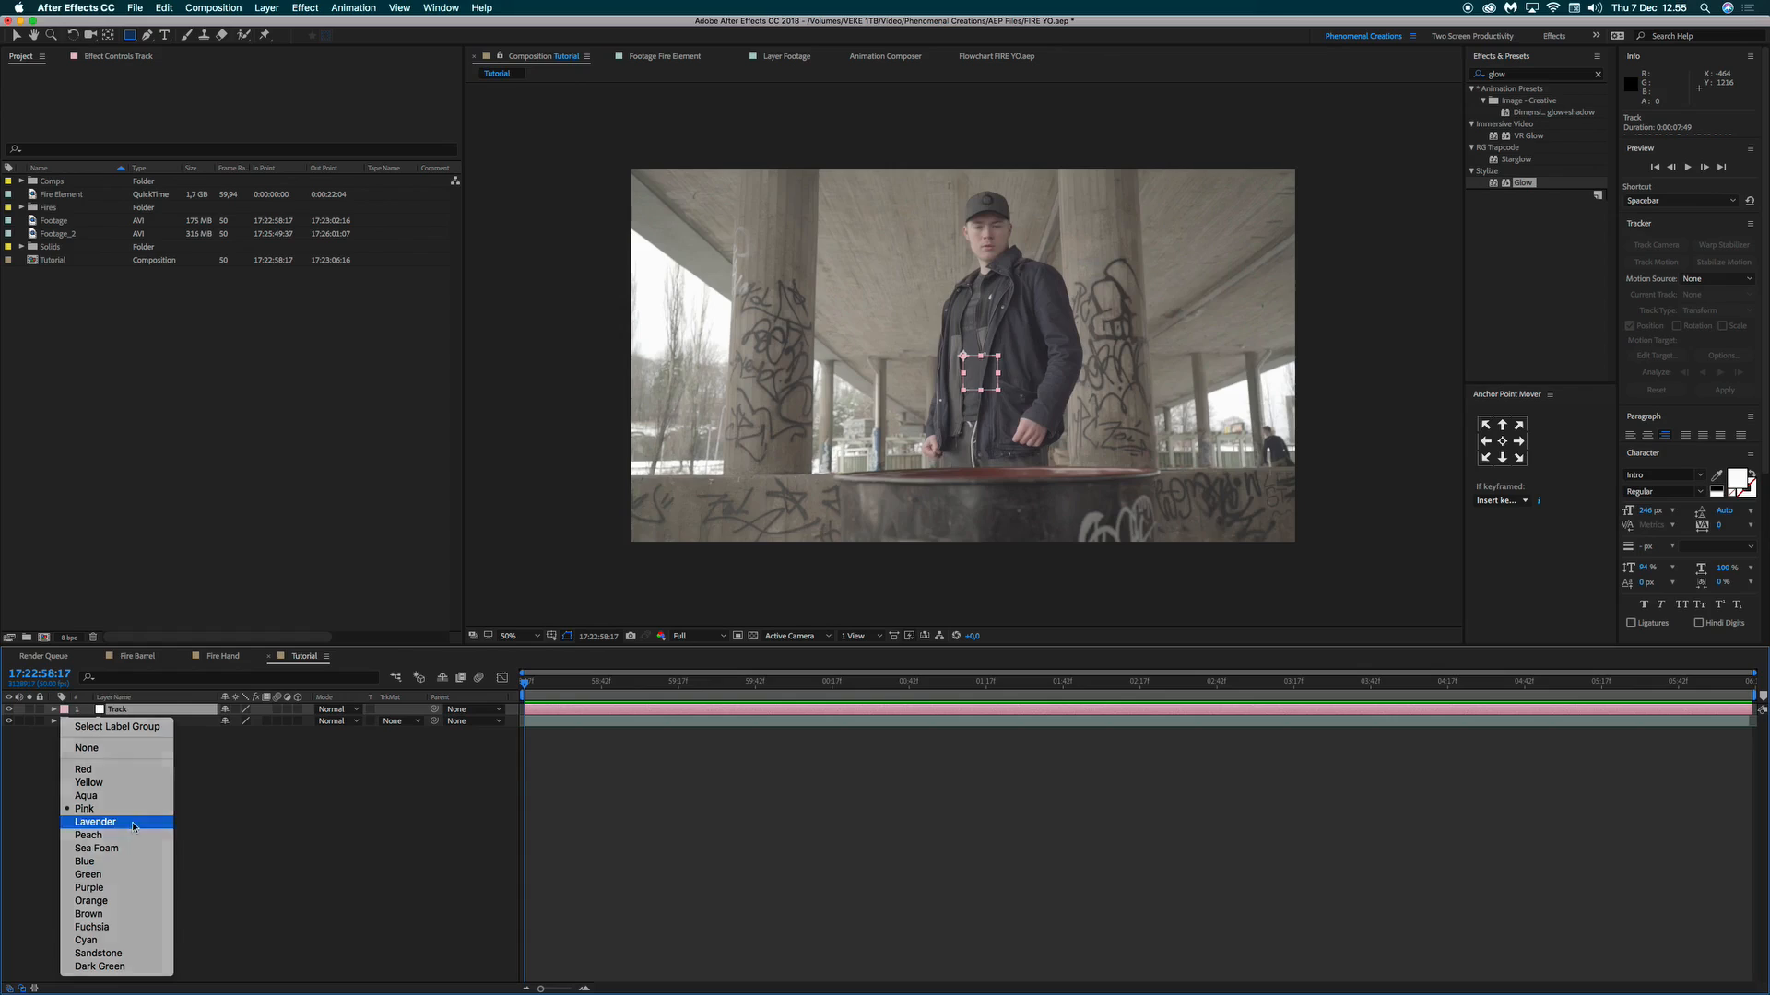
pyautogui.click(131, 821)
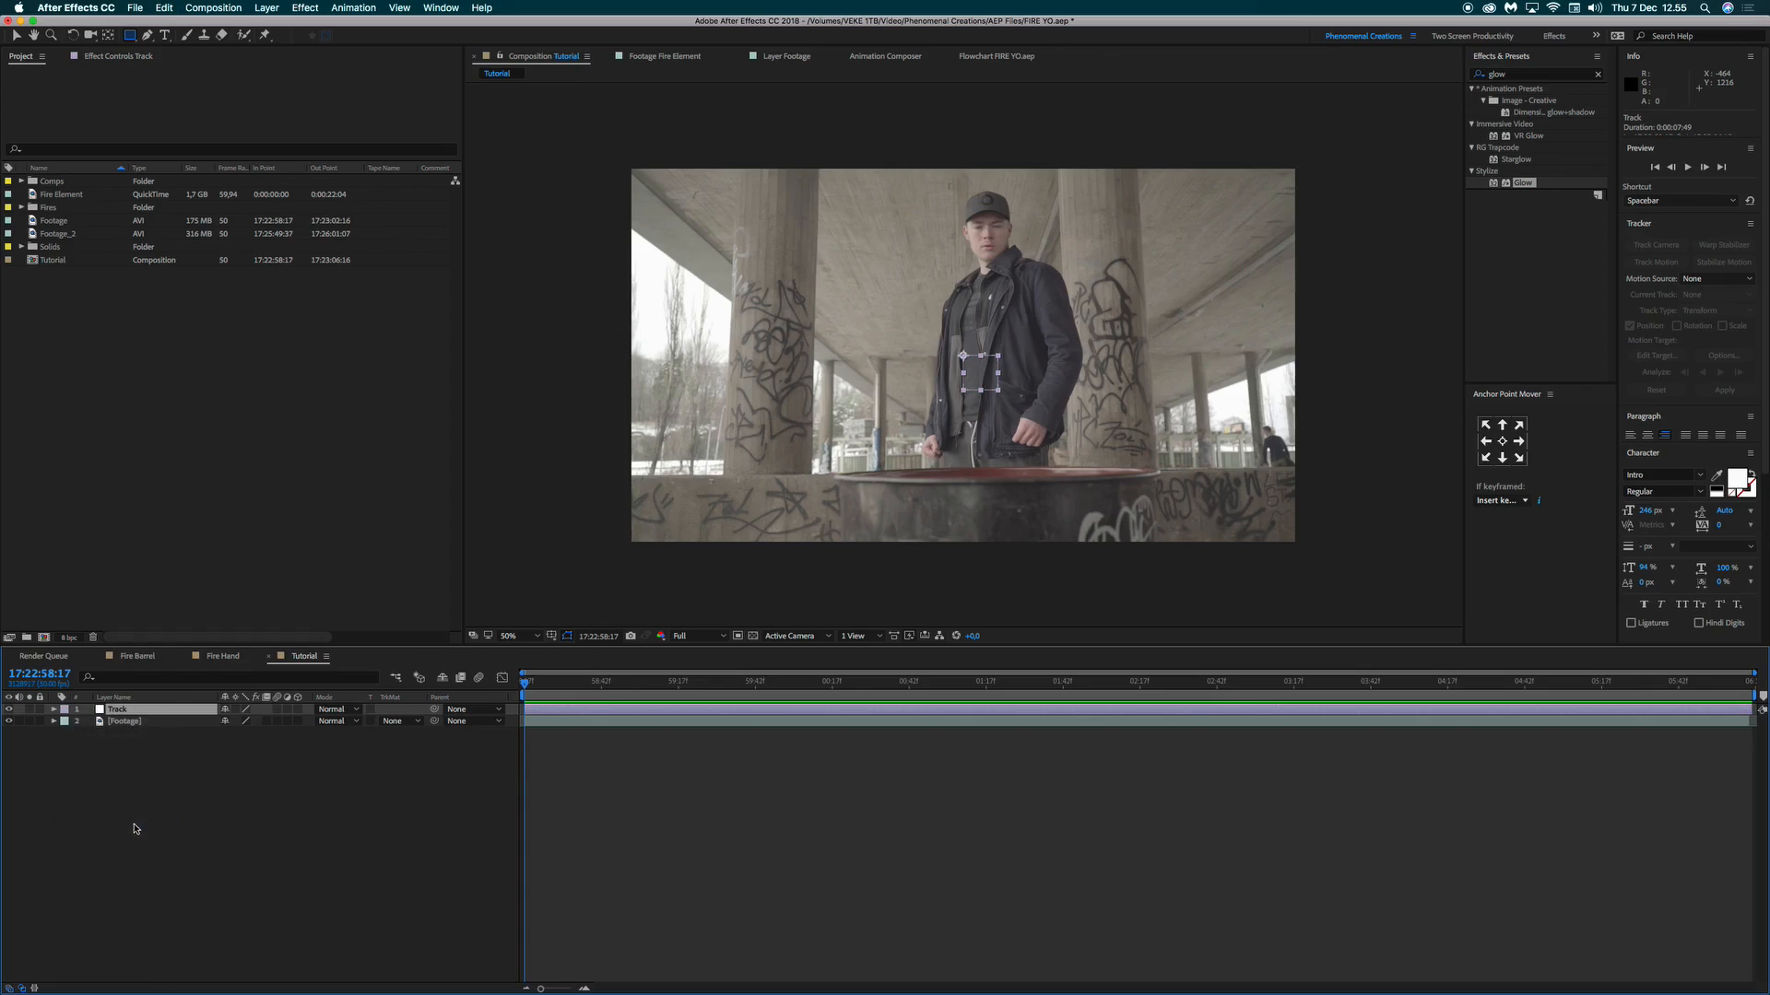
# Set the Track null's label color to Orange and deselect the layer.
pyautogui.click(64, 712)
pyautogui.click(110, 898)
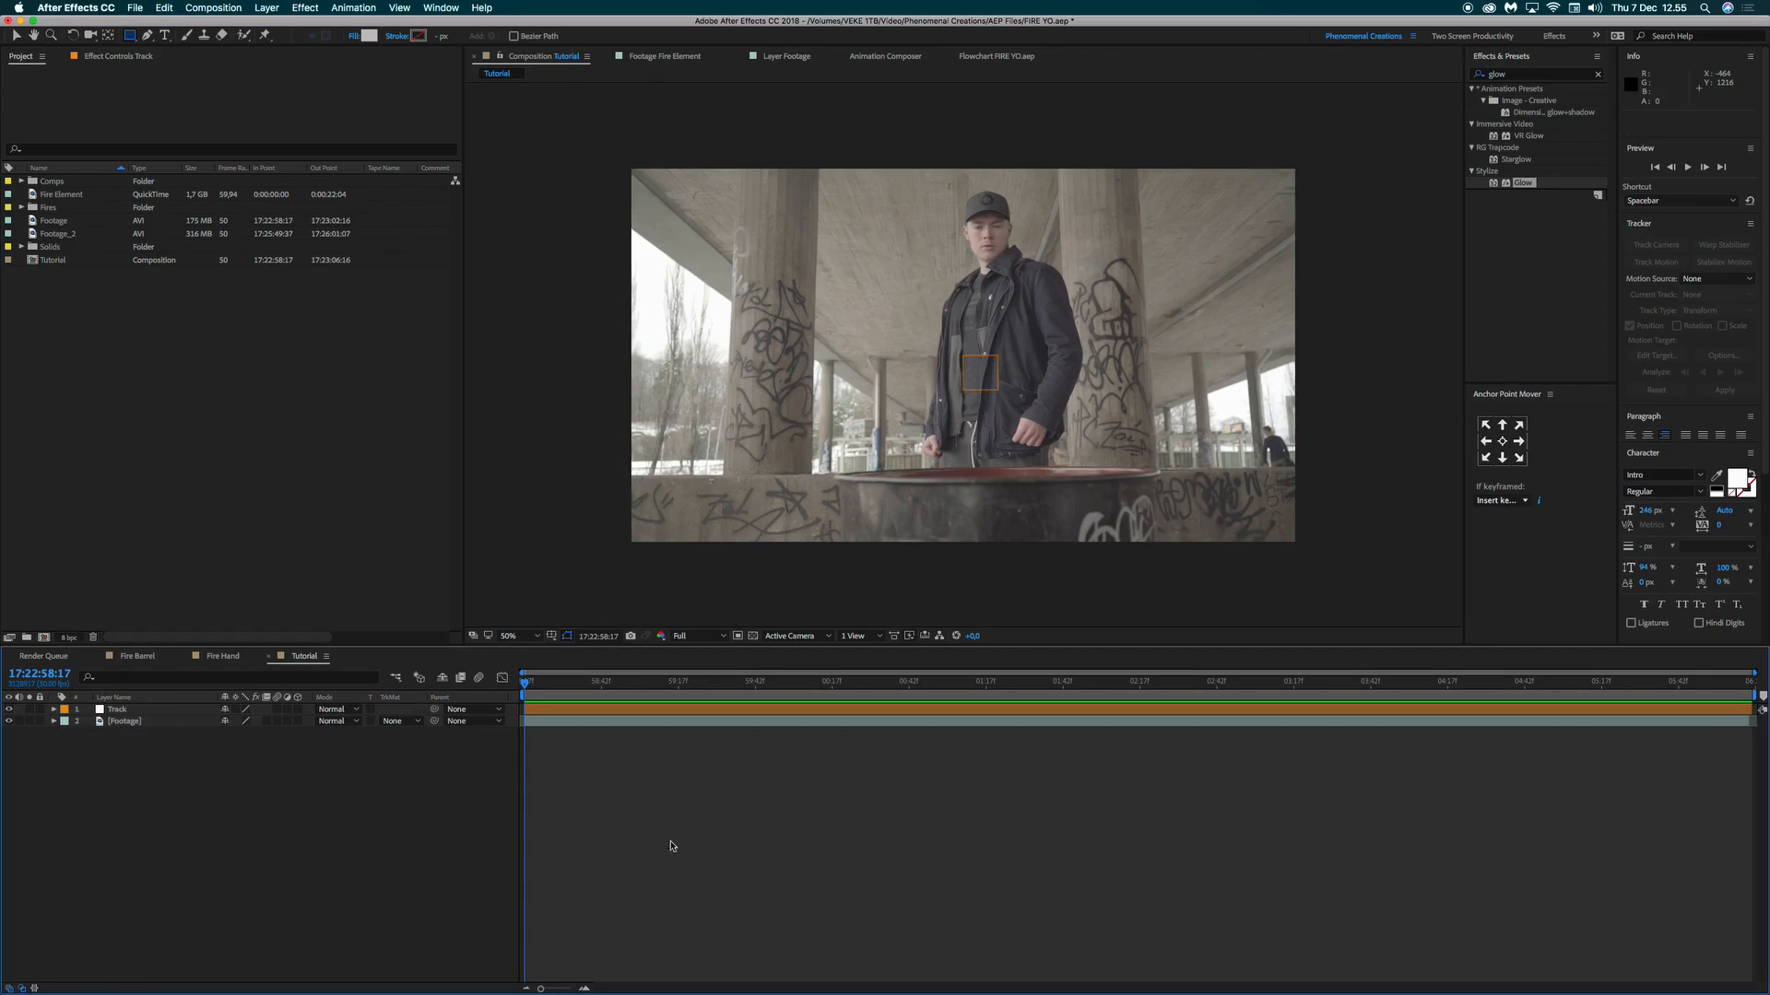
pyautogui.click(963, 711)
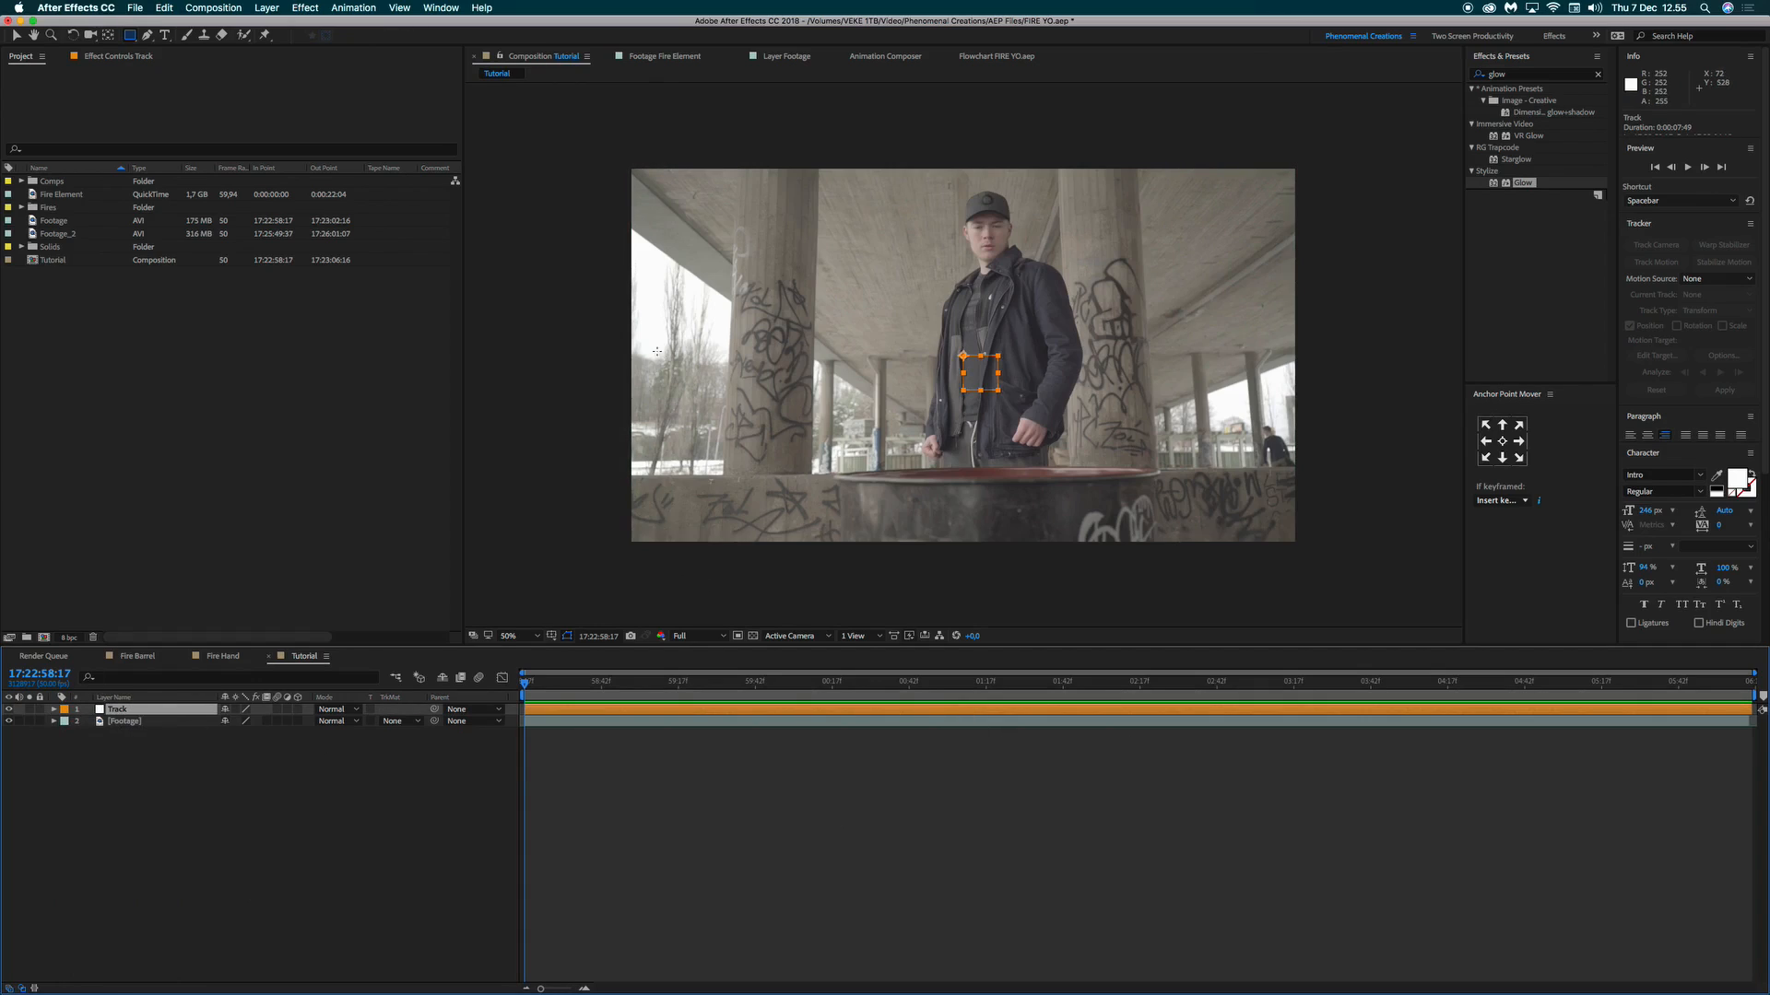
pyautogui.click(479, 747)
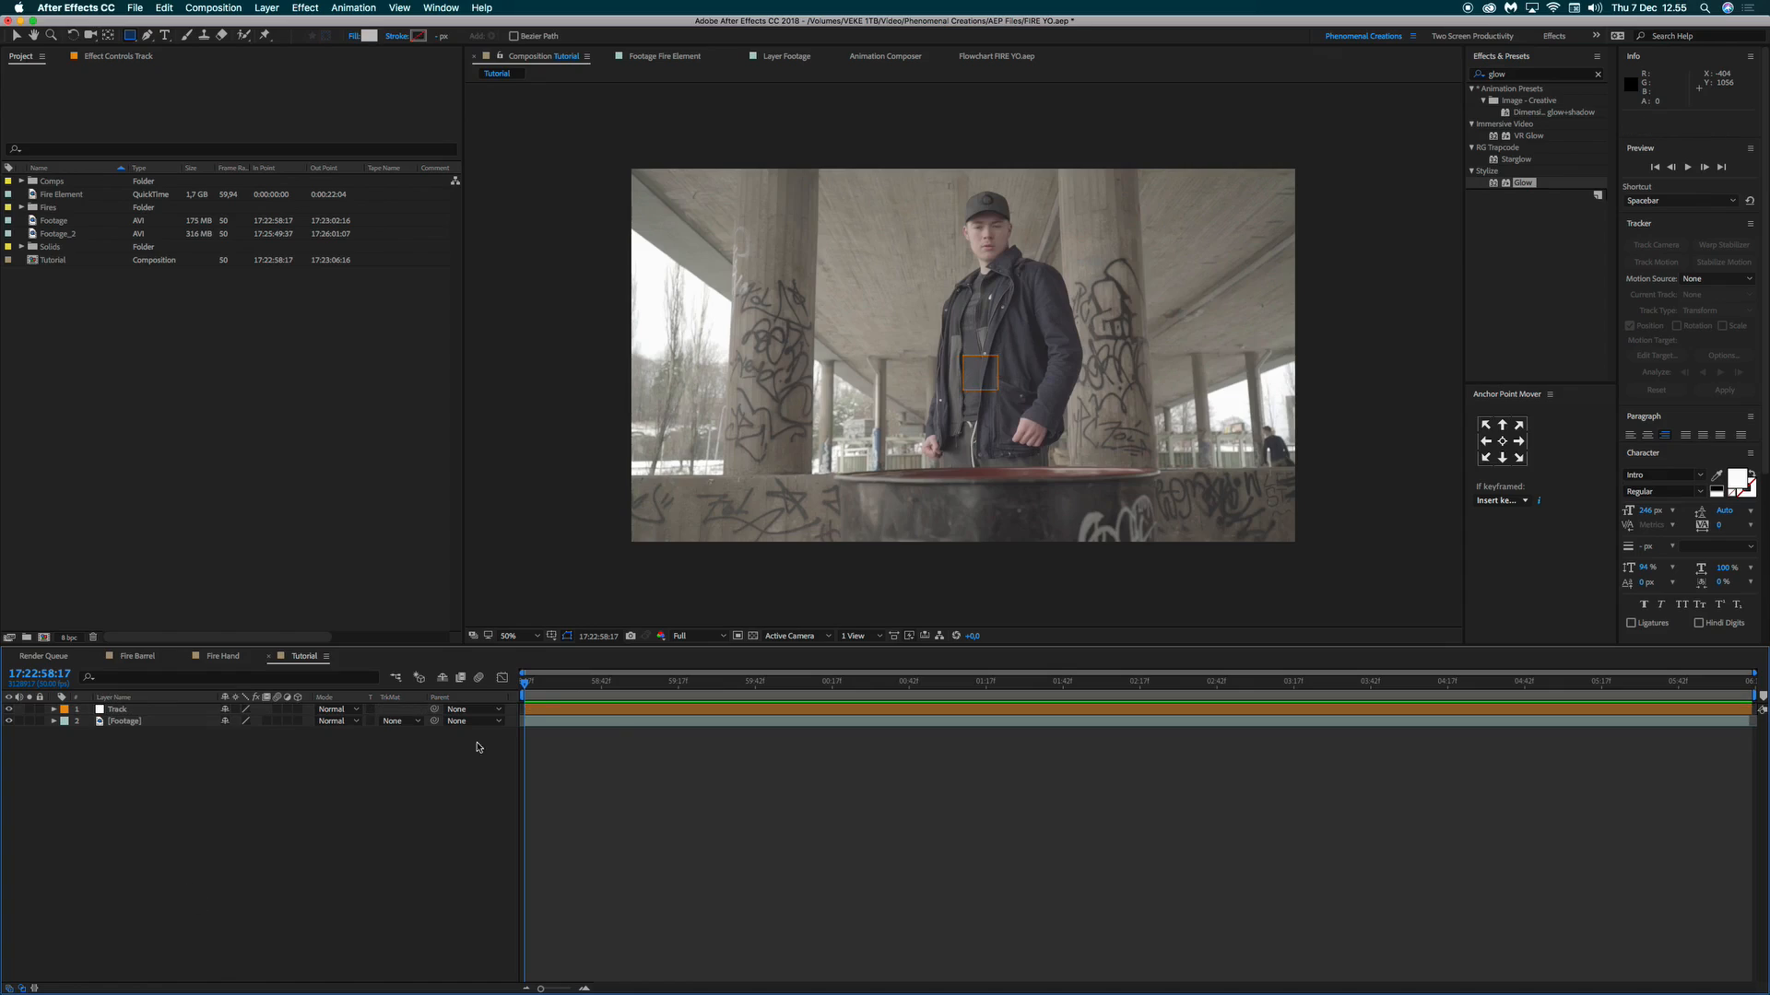
# Start a Track Motion tracker on the Footage layer.
pyautogui.click(136, 722)
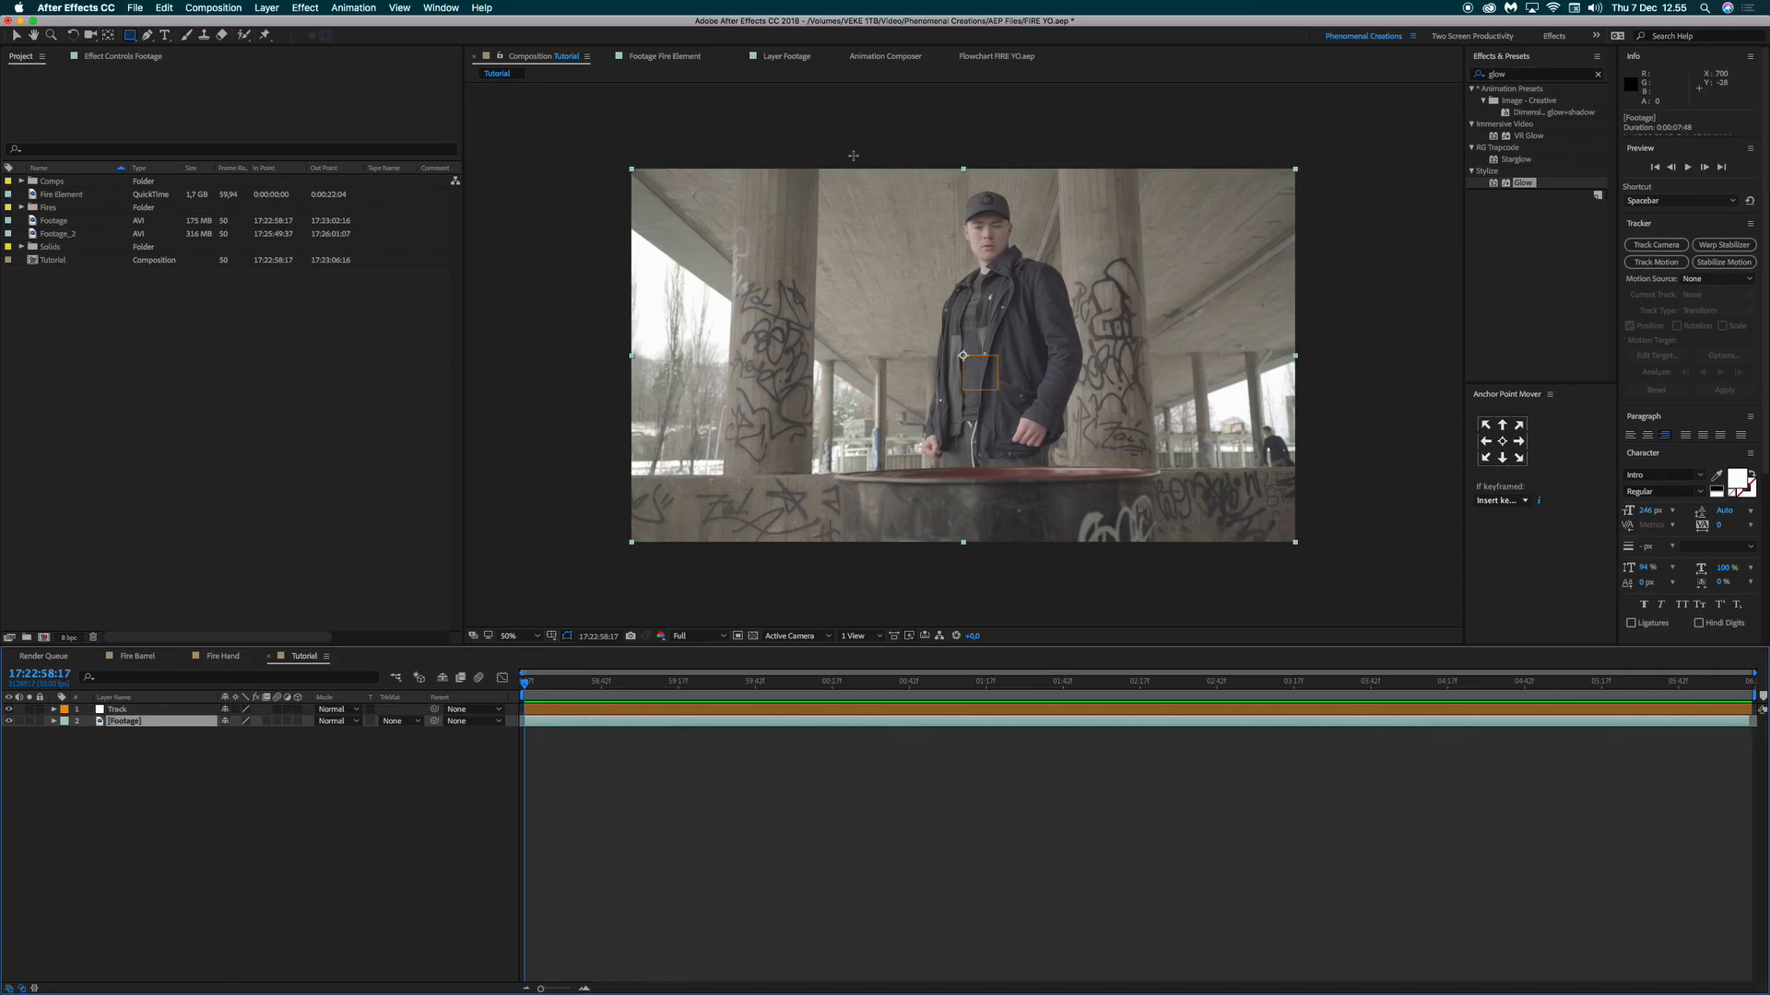
pyautogui.click(454, 6)
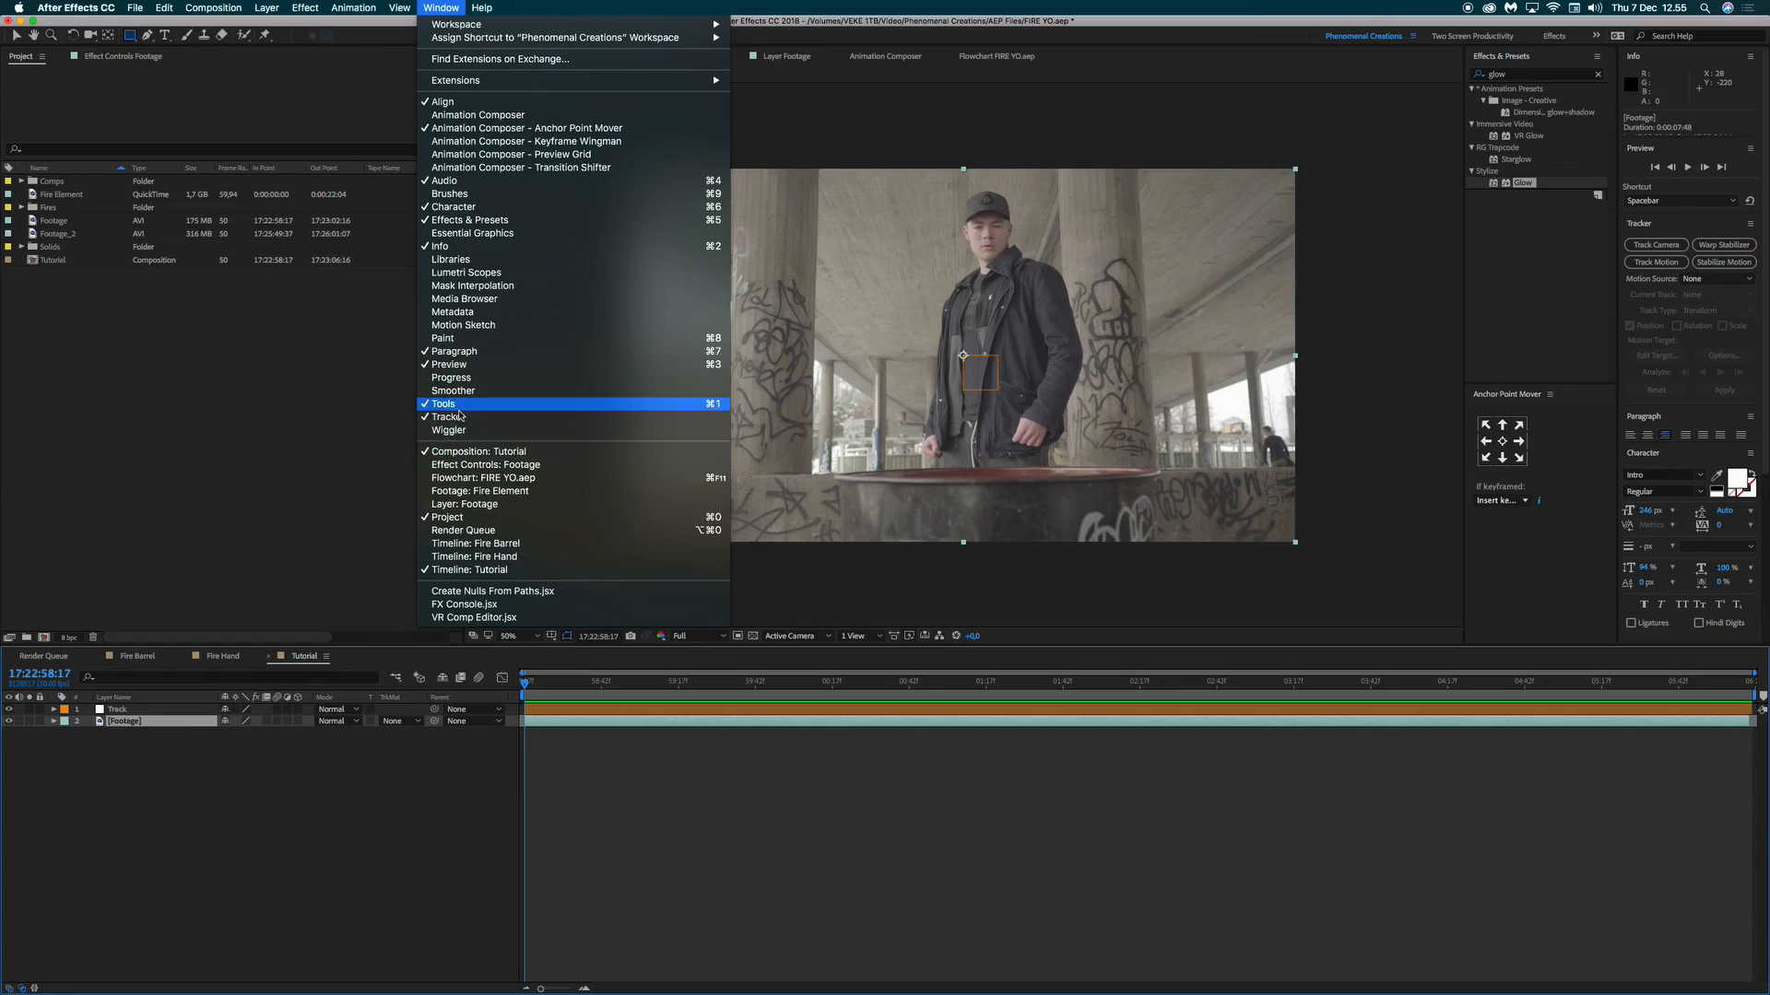
pyautogui.click(411, 854)
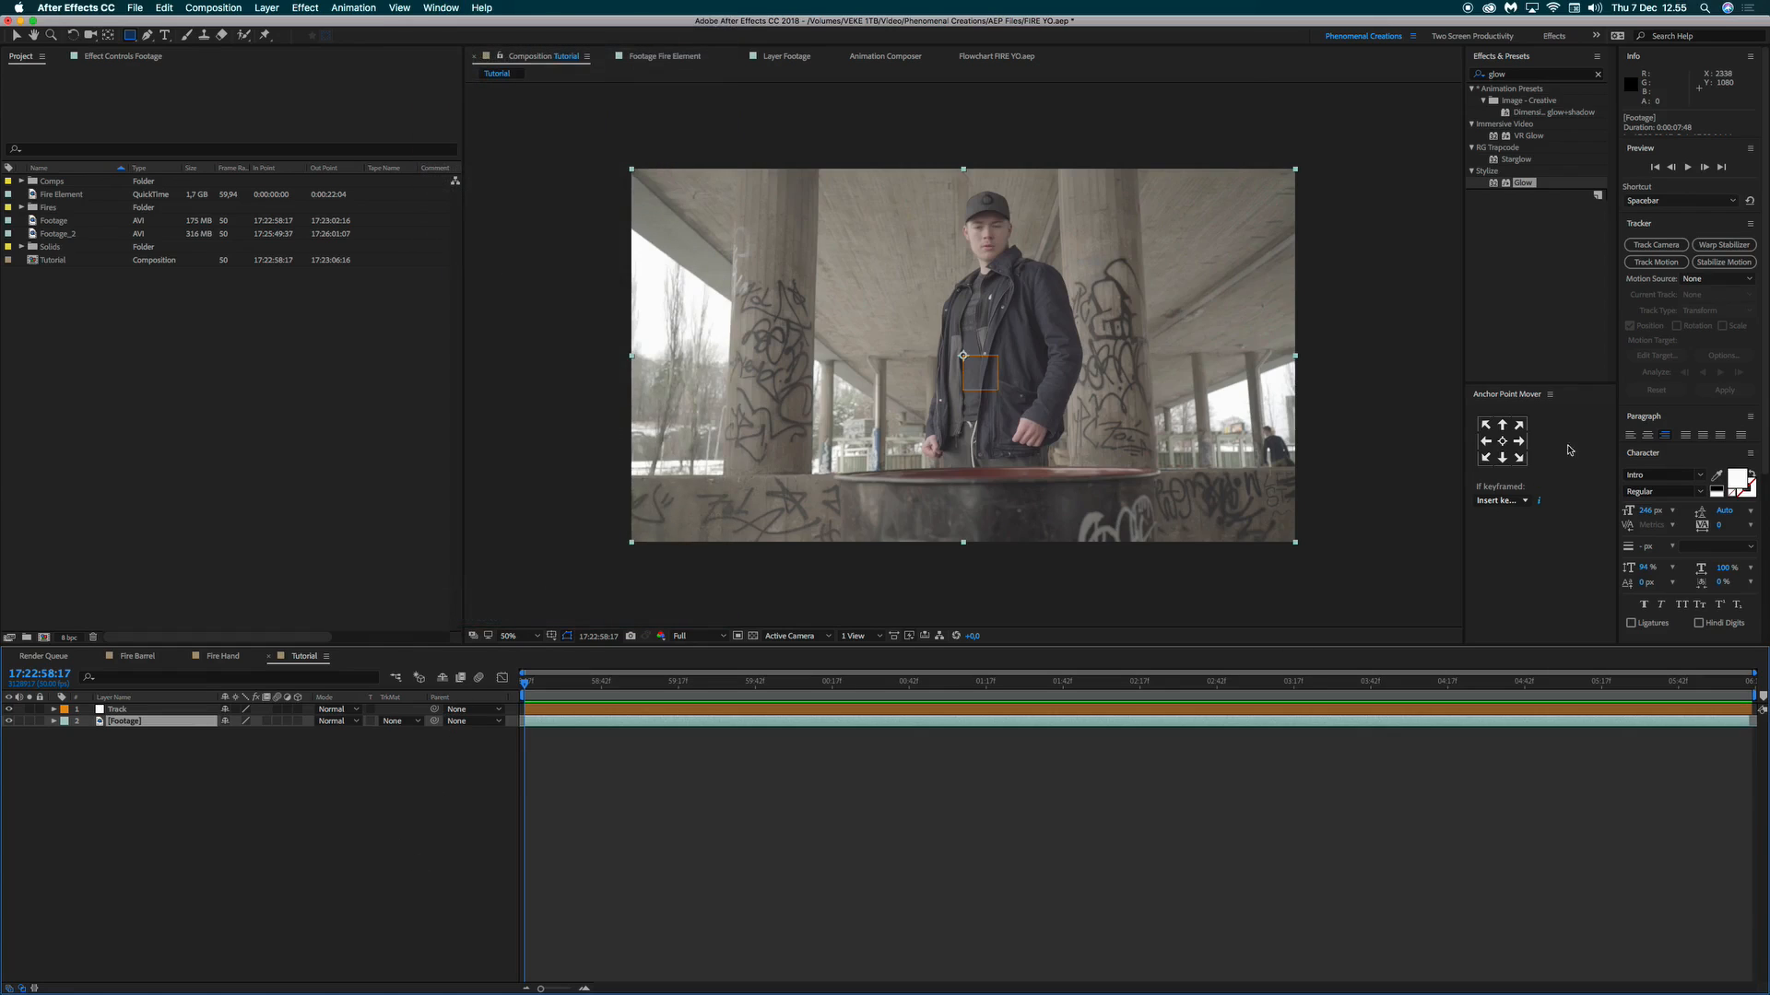
pyautogui.click(1656, 263)
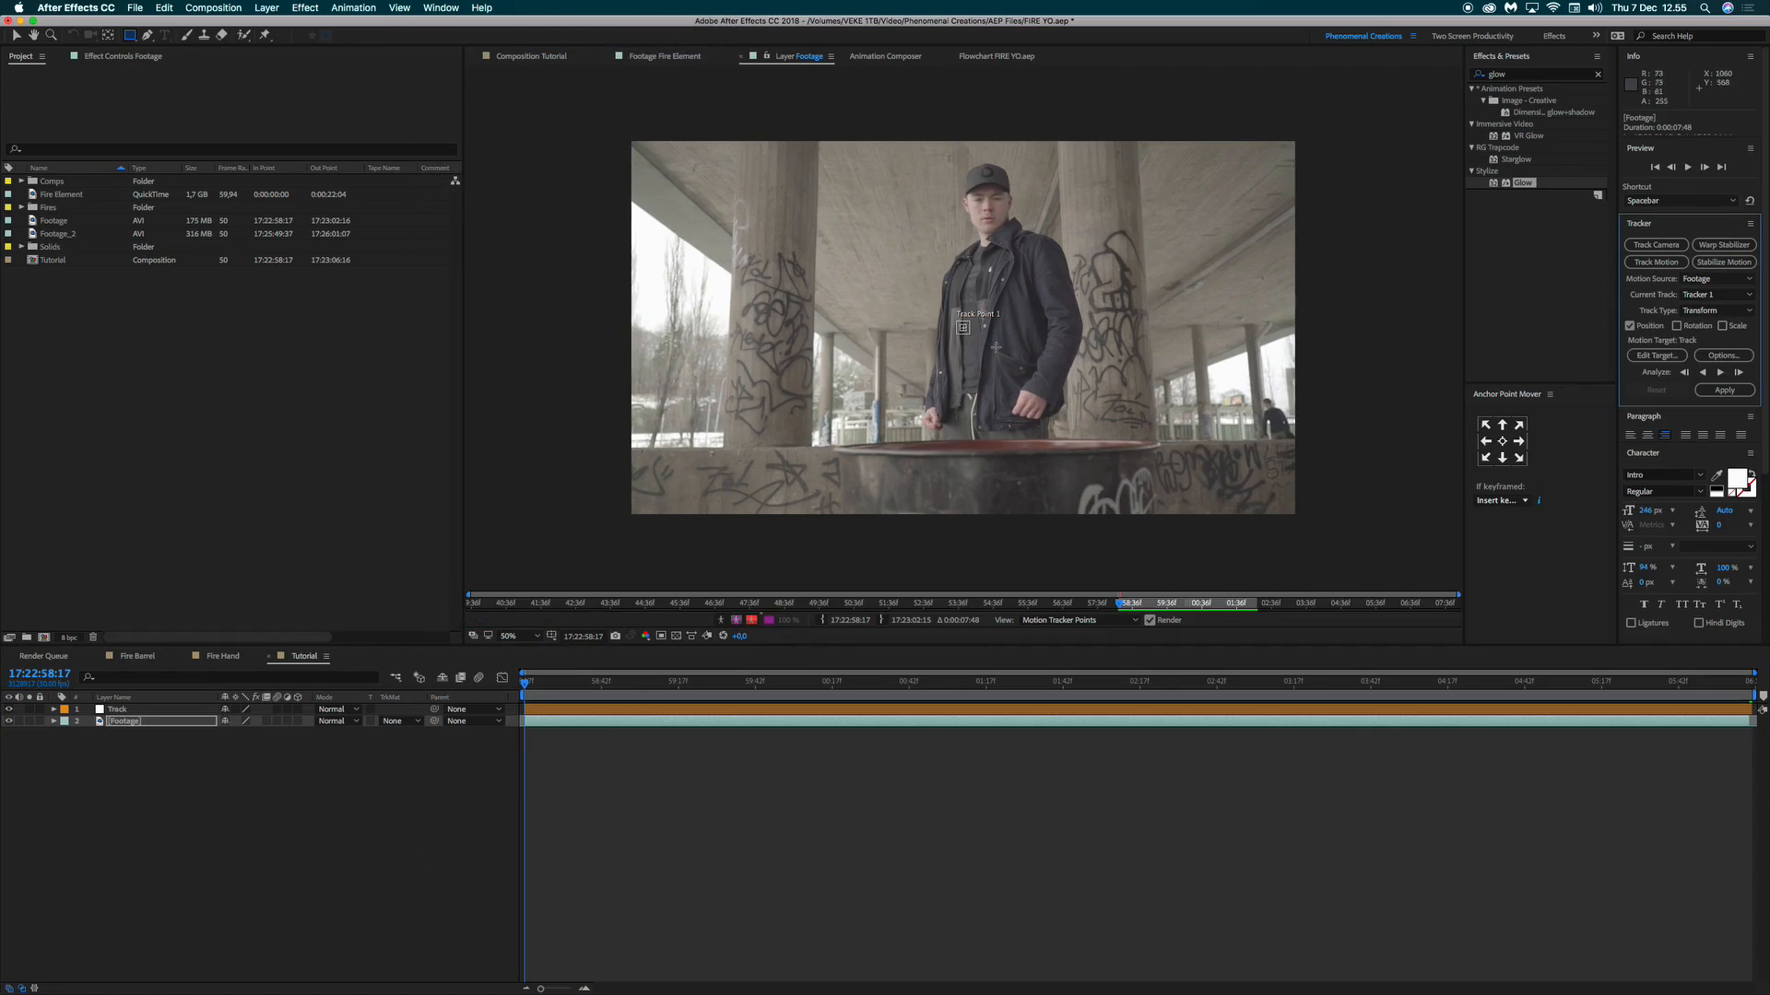
# Place the track point on the white graffiti on the barrel's side and slightly enlarge its feature and search regions.
pyautogui.scroll(3, 1024, 396)
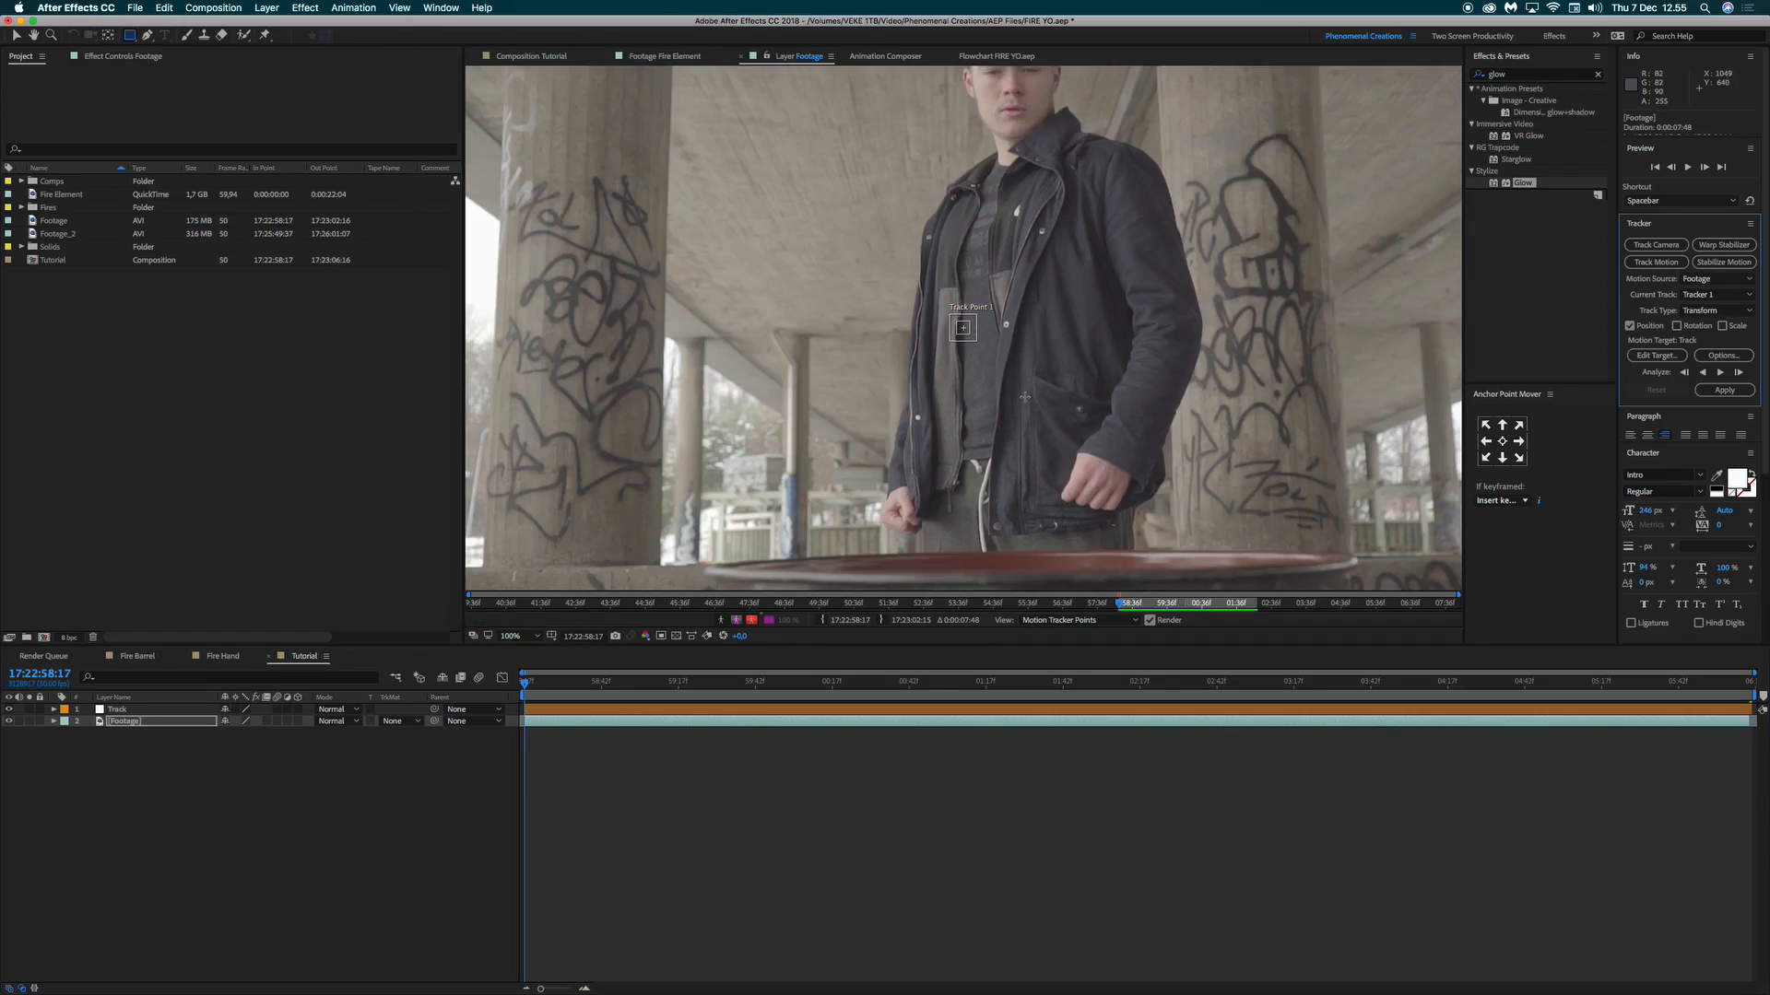
pyautogui.scroll(1, 1030, 398)
pyautogui.moveTo(1072, 455); pyautogui.dragTo(785, 79)
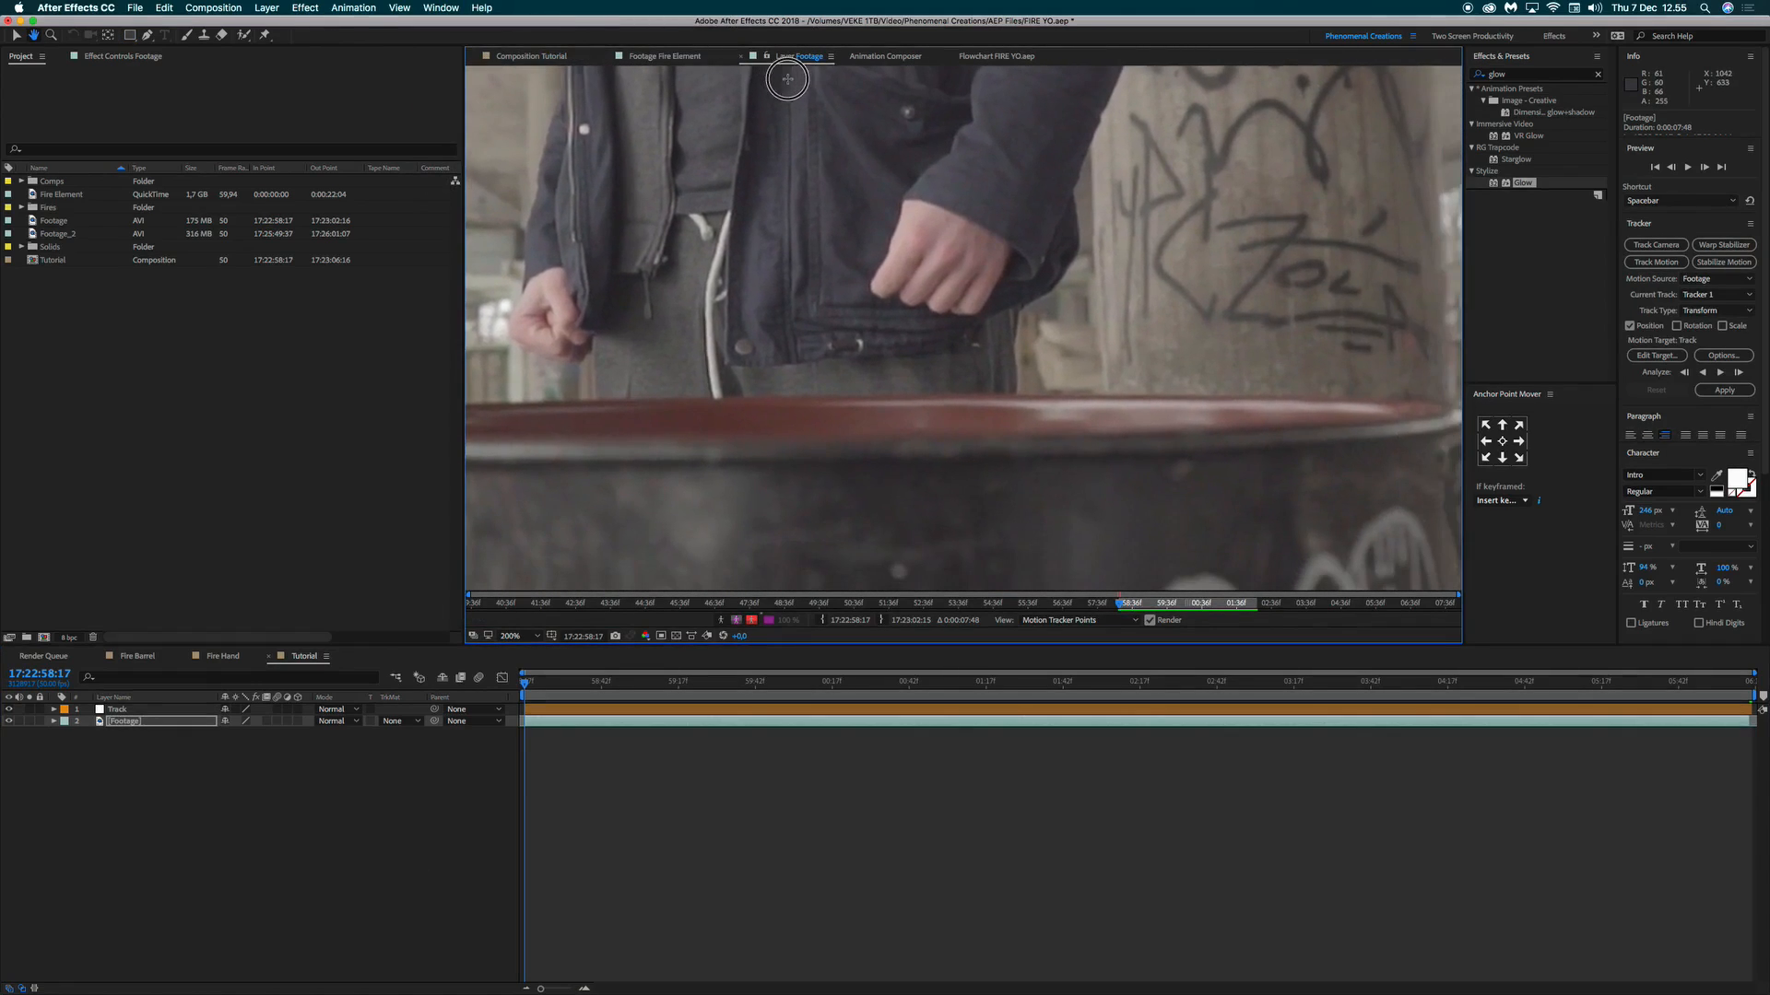
pyautogui.scroll(-1, 962, 299)
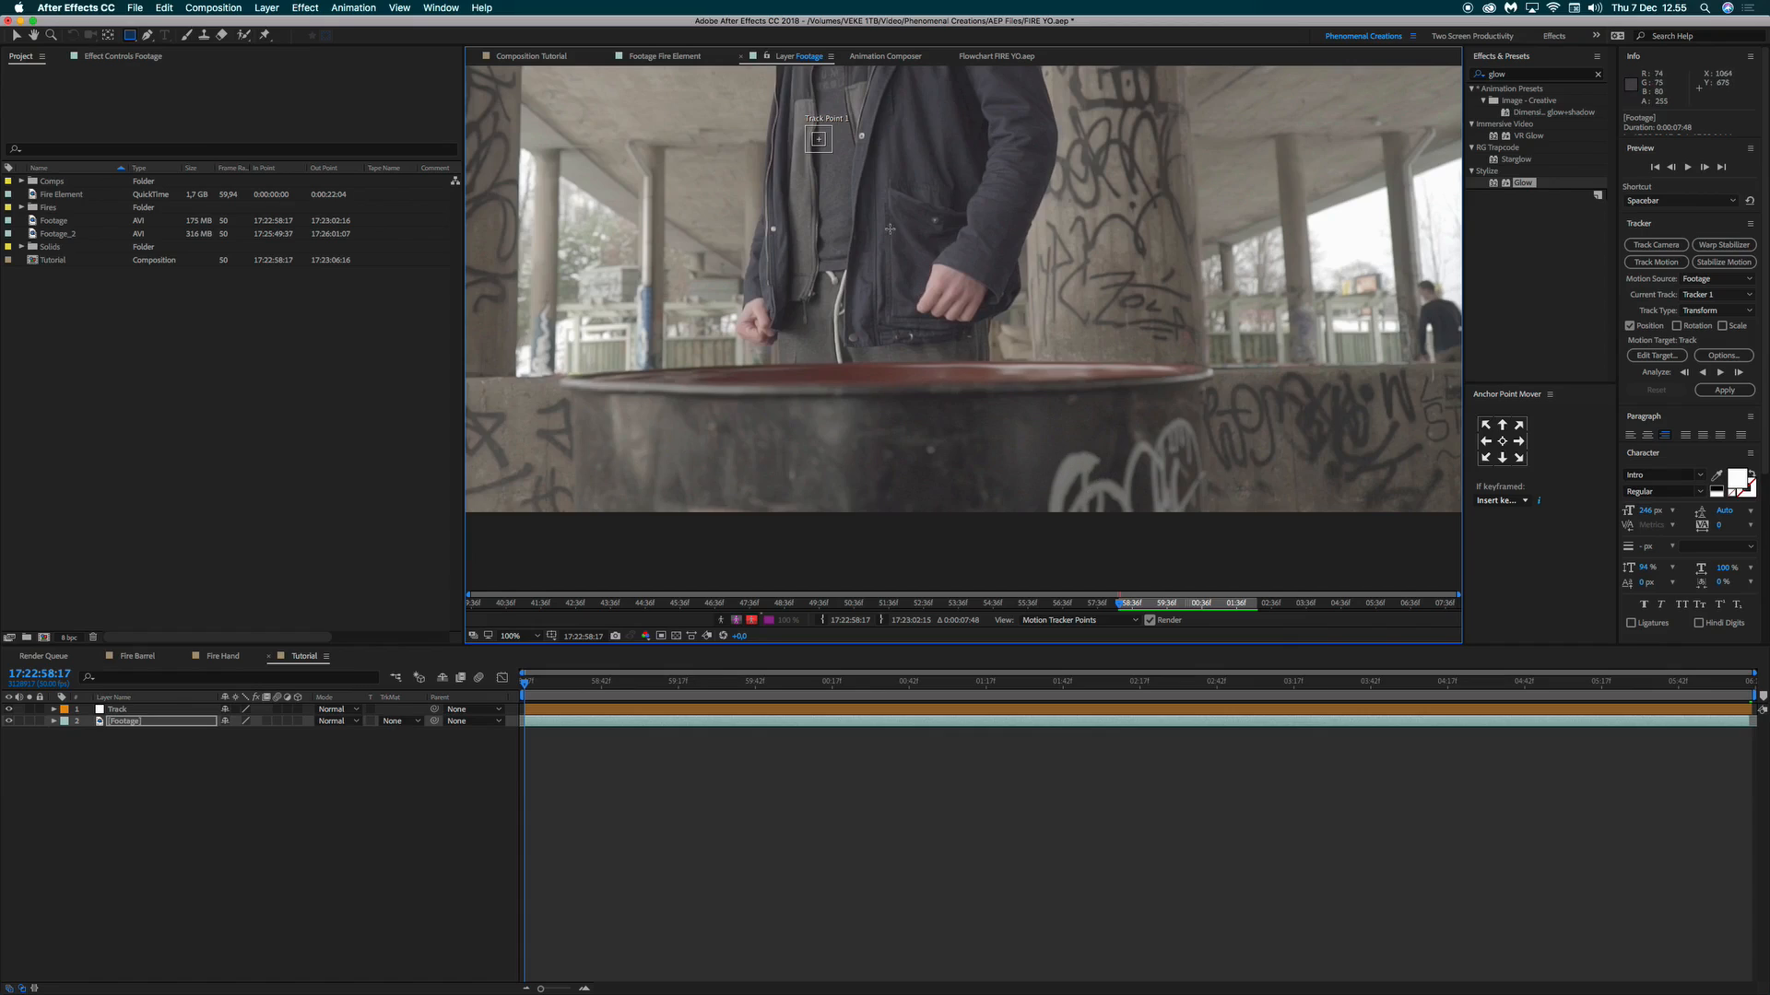
pyautogui.moveTo(843, 175); pyautogui.dragTo(892, 234)
pyautogui.press('v')
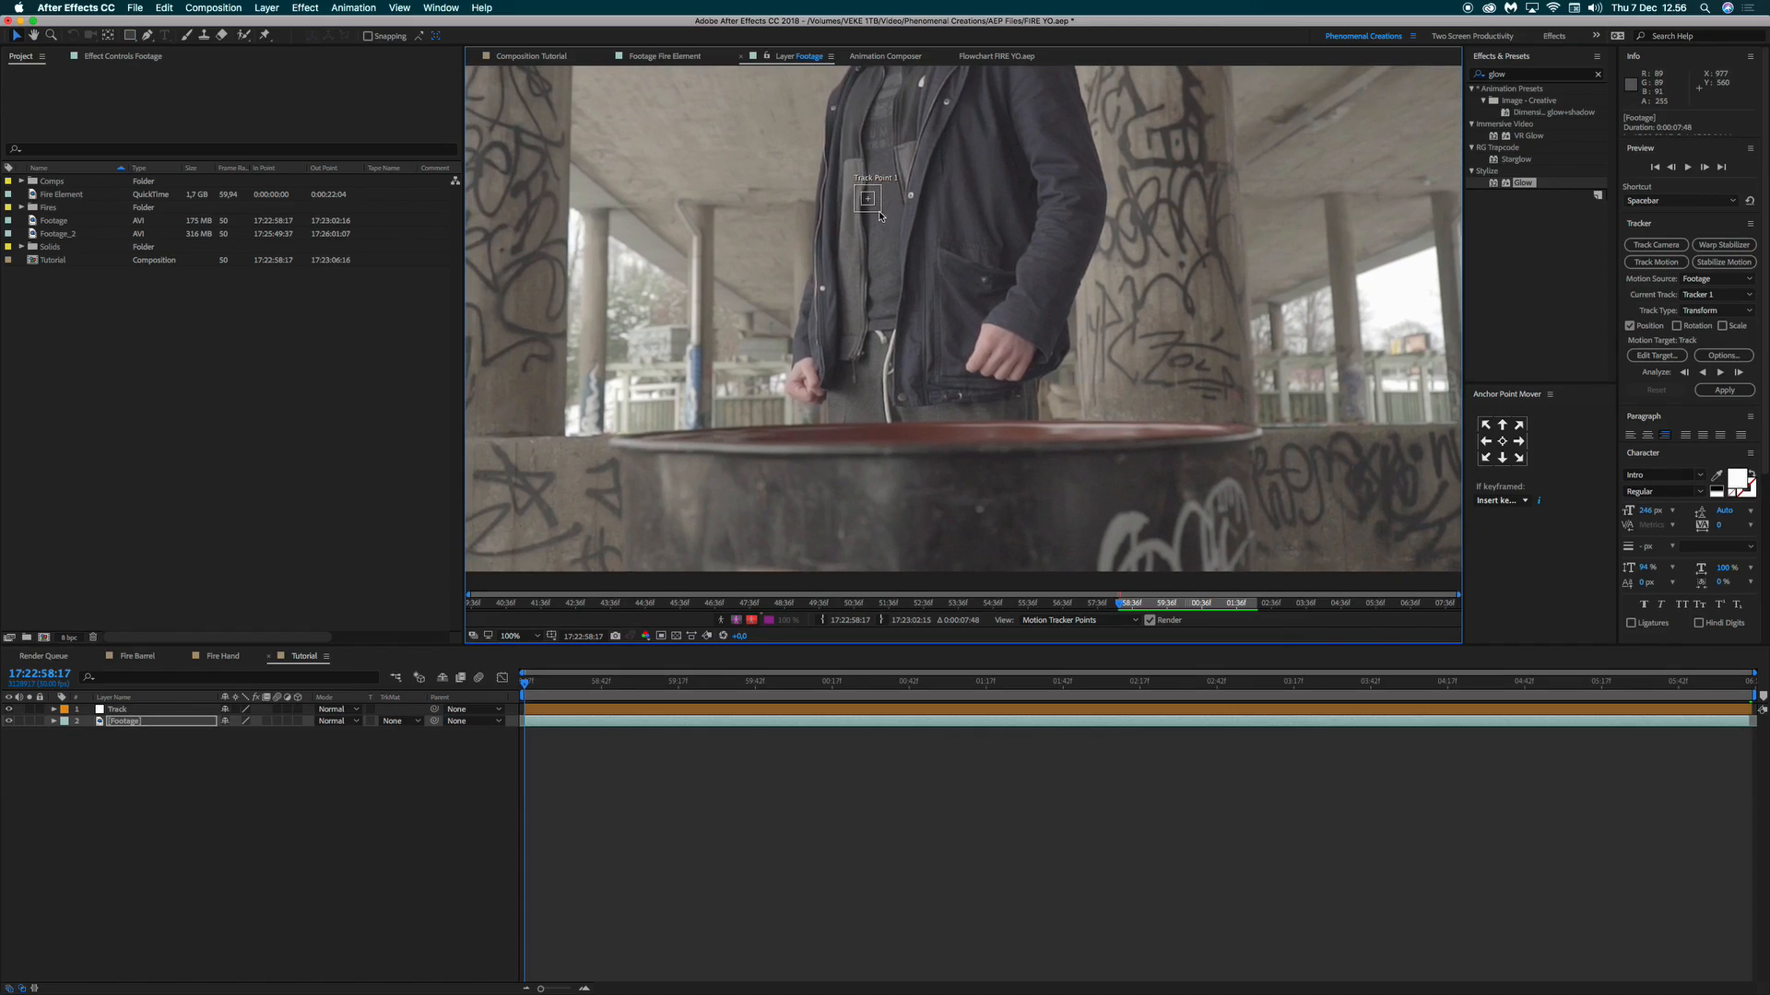
pyautogui.moveTo(872, 214); pyautogui.dragTo(1149, 534)
pyautogui.press('.')
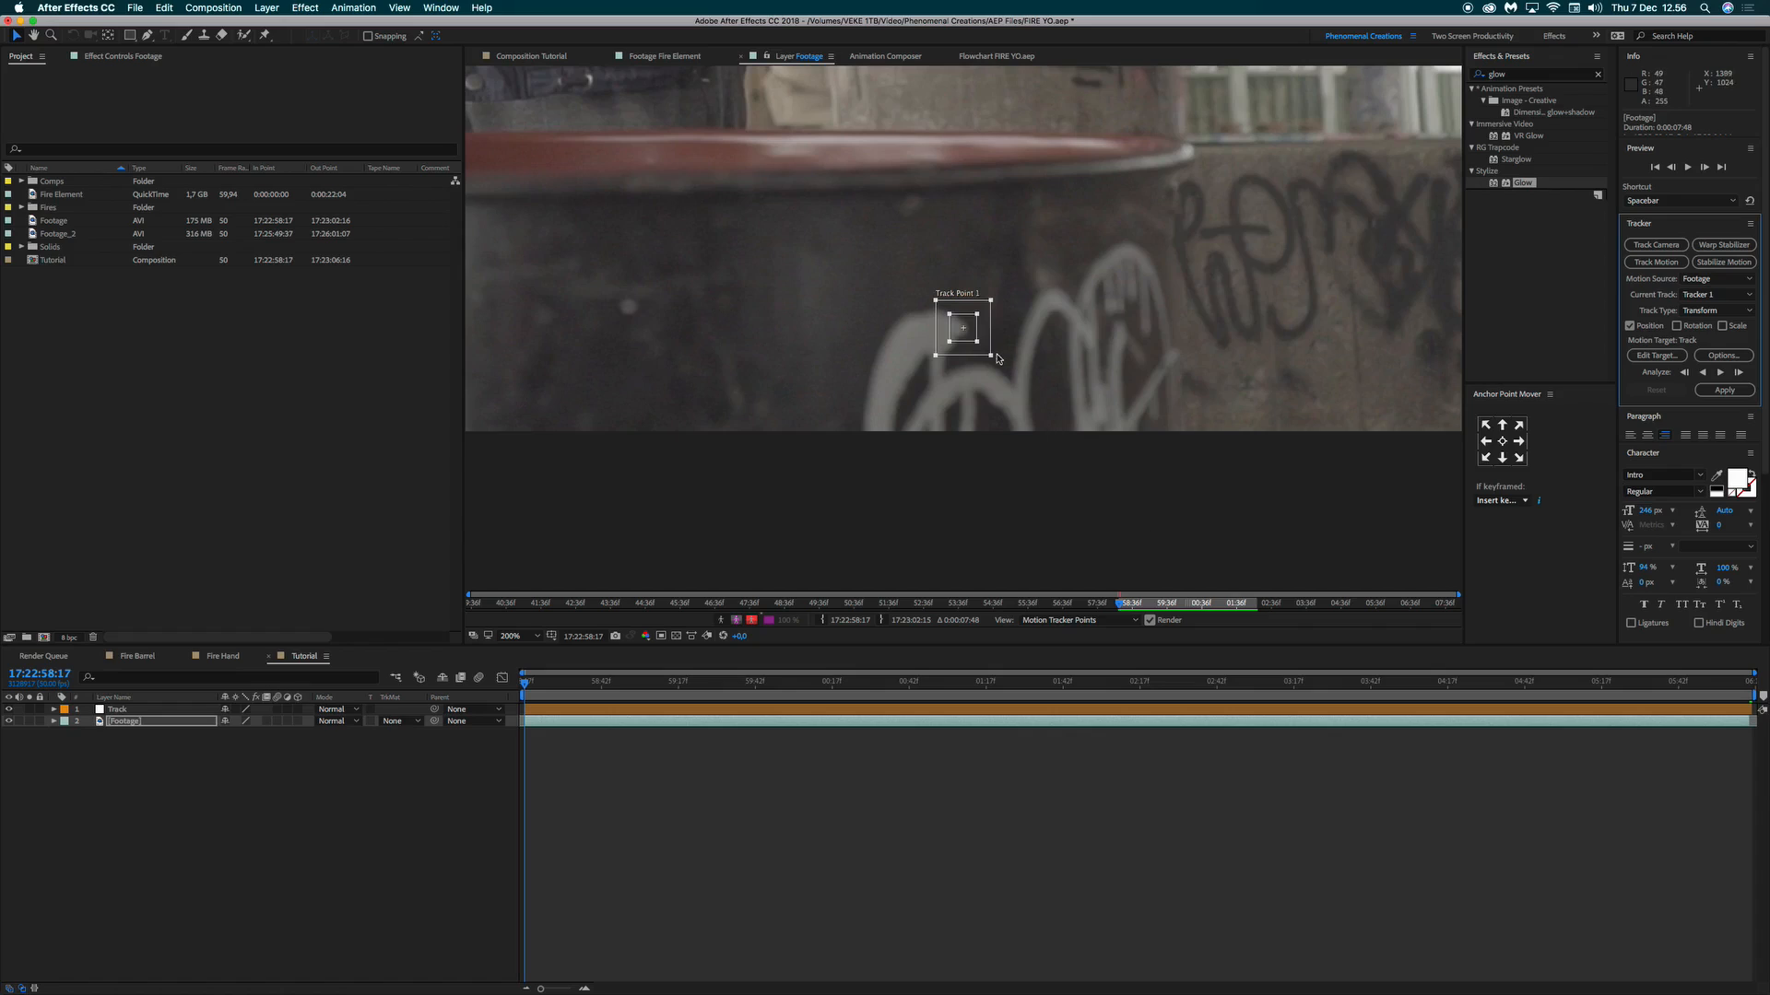
pyautogui.moveTo(977, 342)
pyautogui.mouseDown()
pyautogui.moveTo(1075, 400)
pyautogui.moveTo(983, 347)
pyautogui.moveTo(997, 360)
pyautogui.mouseUp()
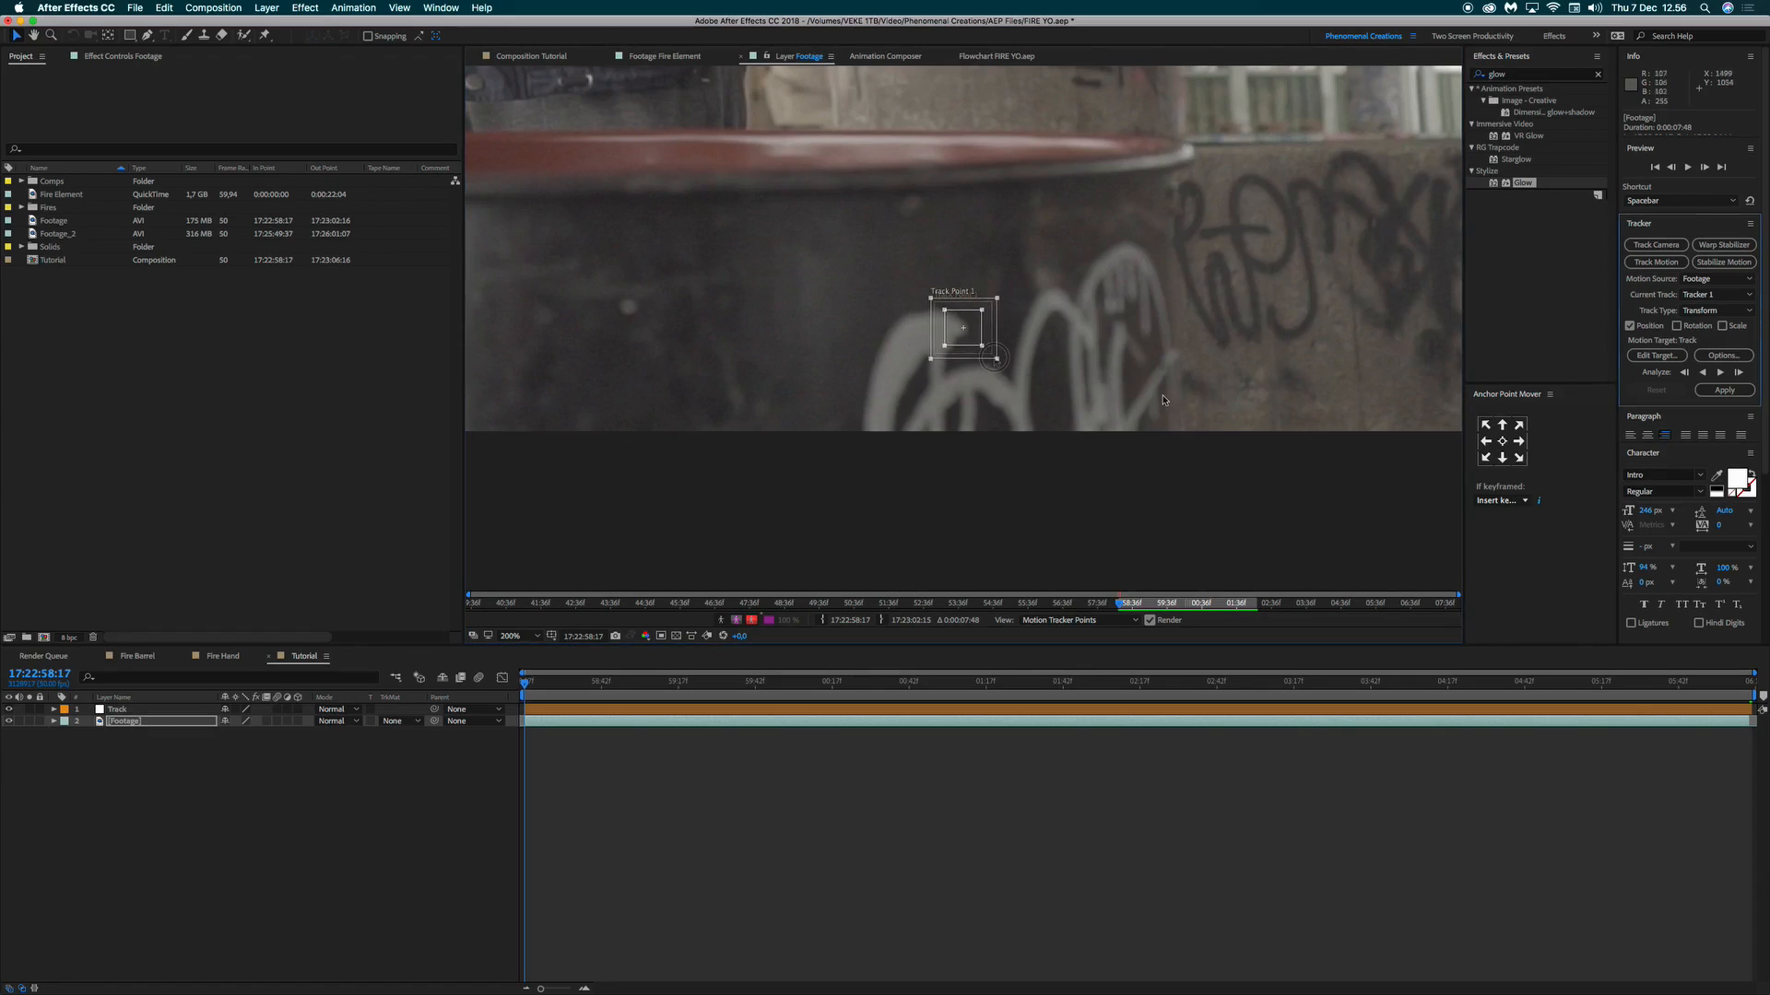
# Confirm the Track null as the motion target and analyze the track point forward to the end of the footage.
pyautogui.click(1656, 355)
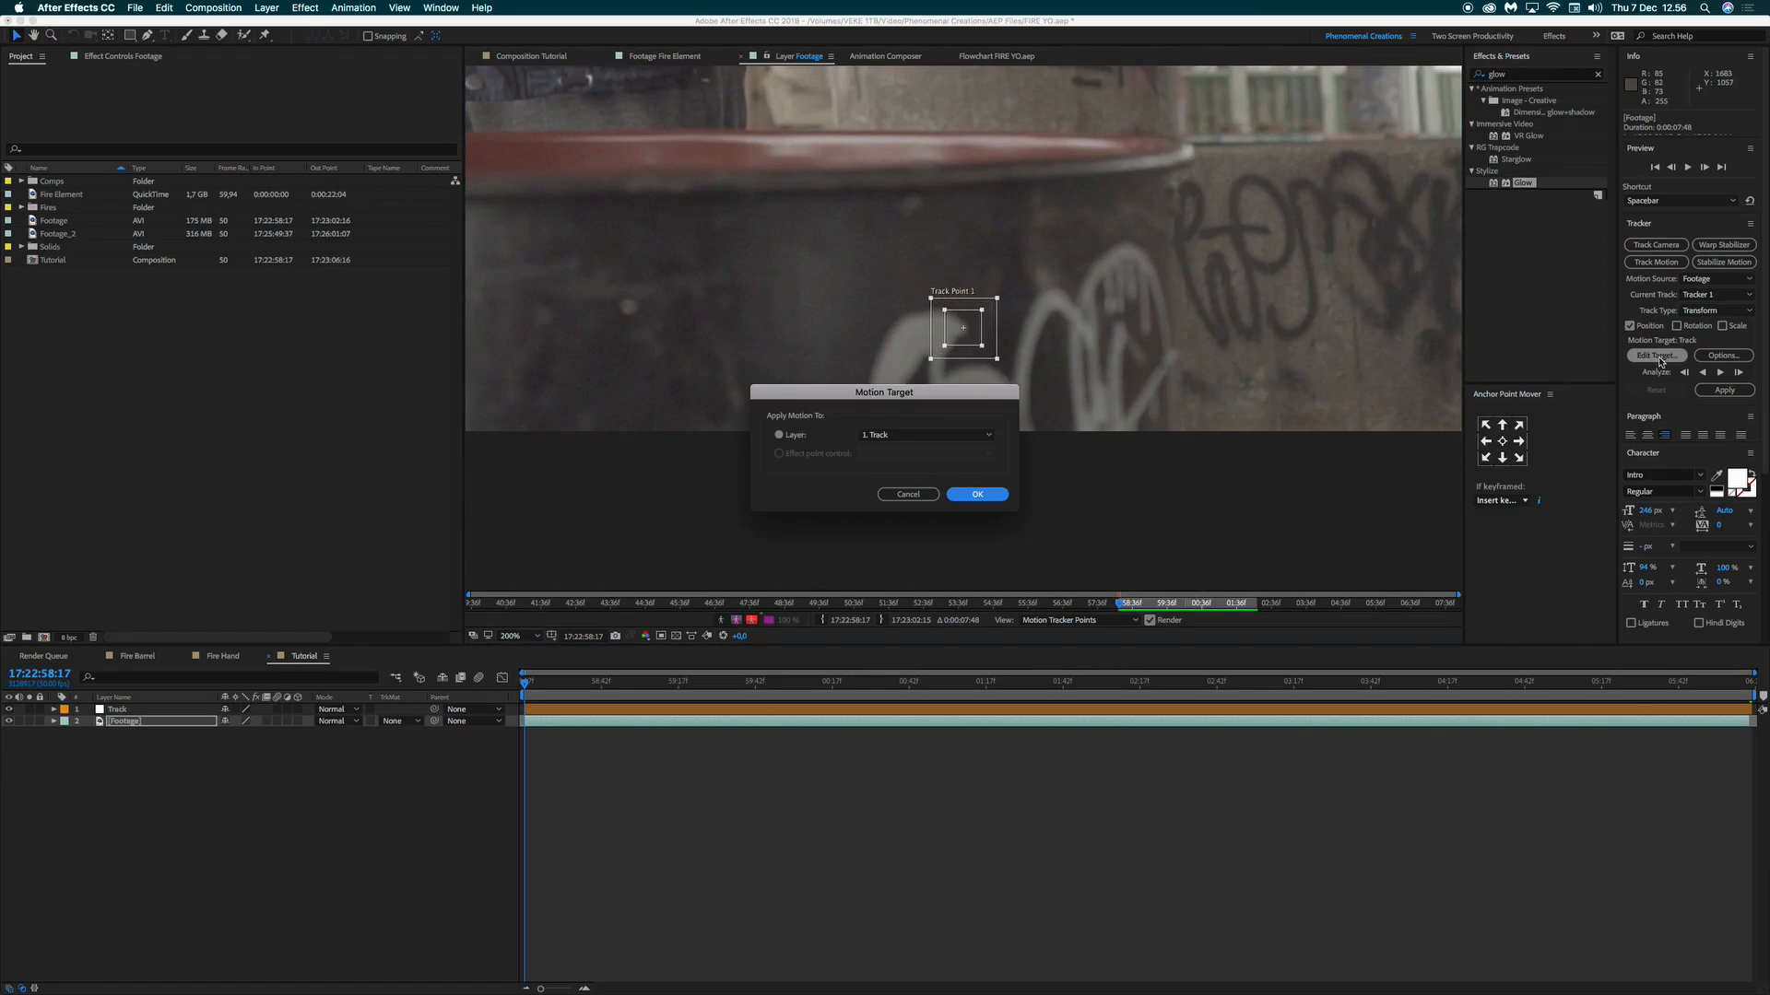
pyautogui.click(975, 495)
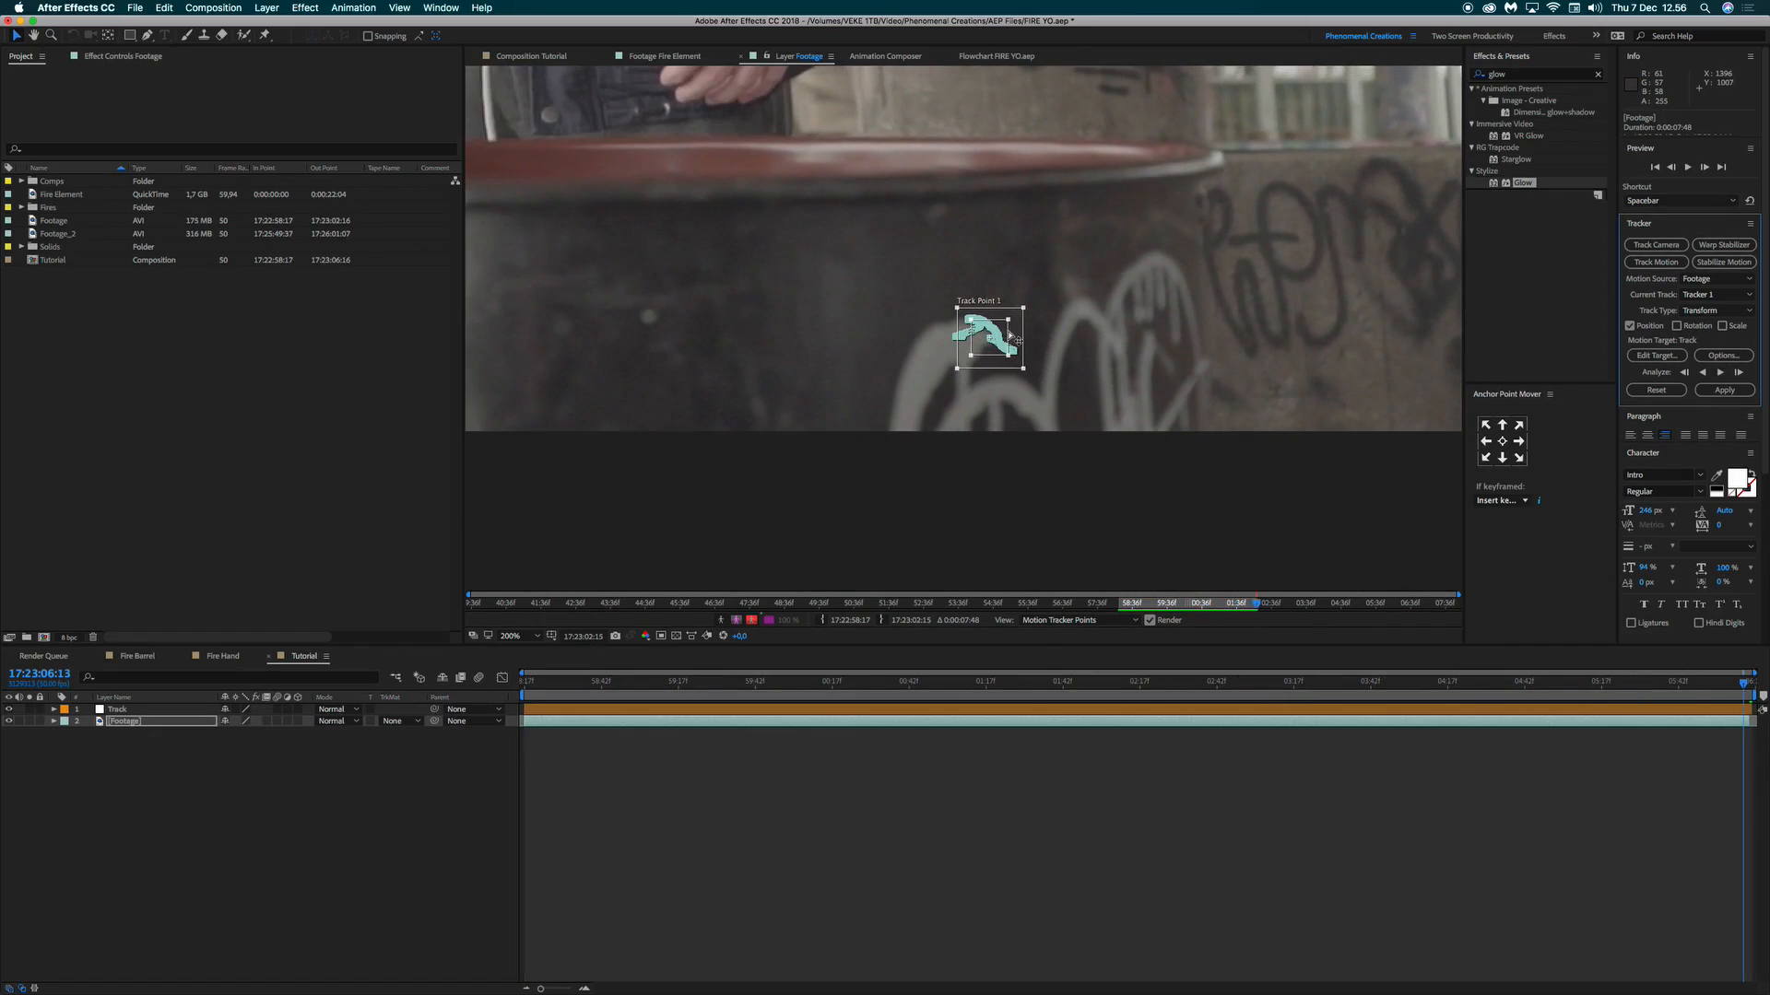
pyautogui.scroll(-3, 894, 322)
pyautogui.moveTo(894, 323); pyautogui.dragTo(1018, 488)
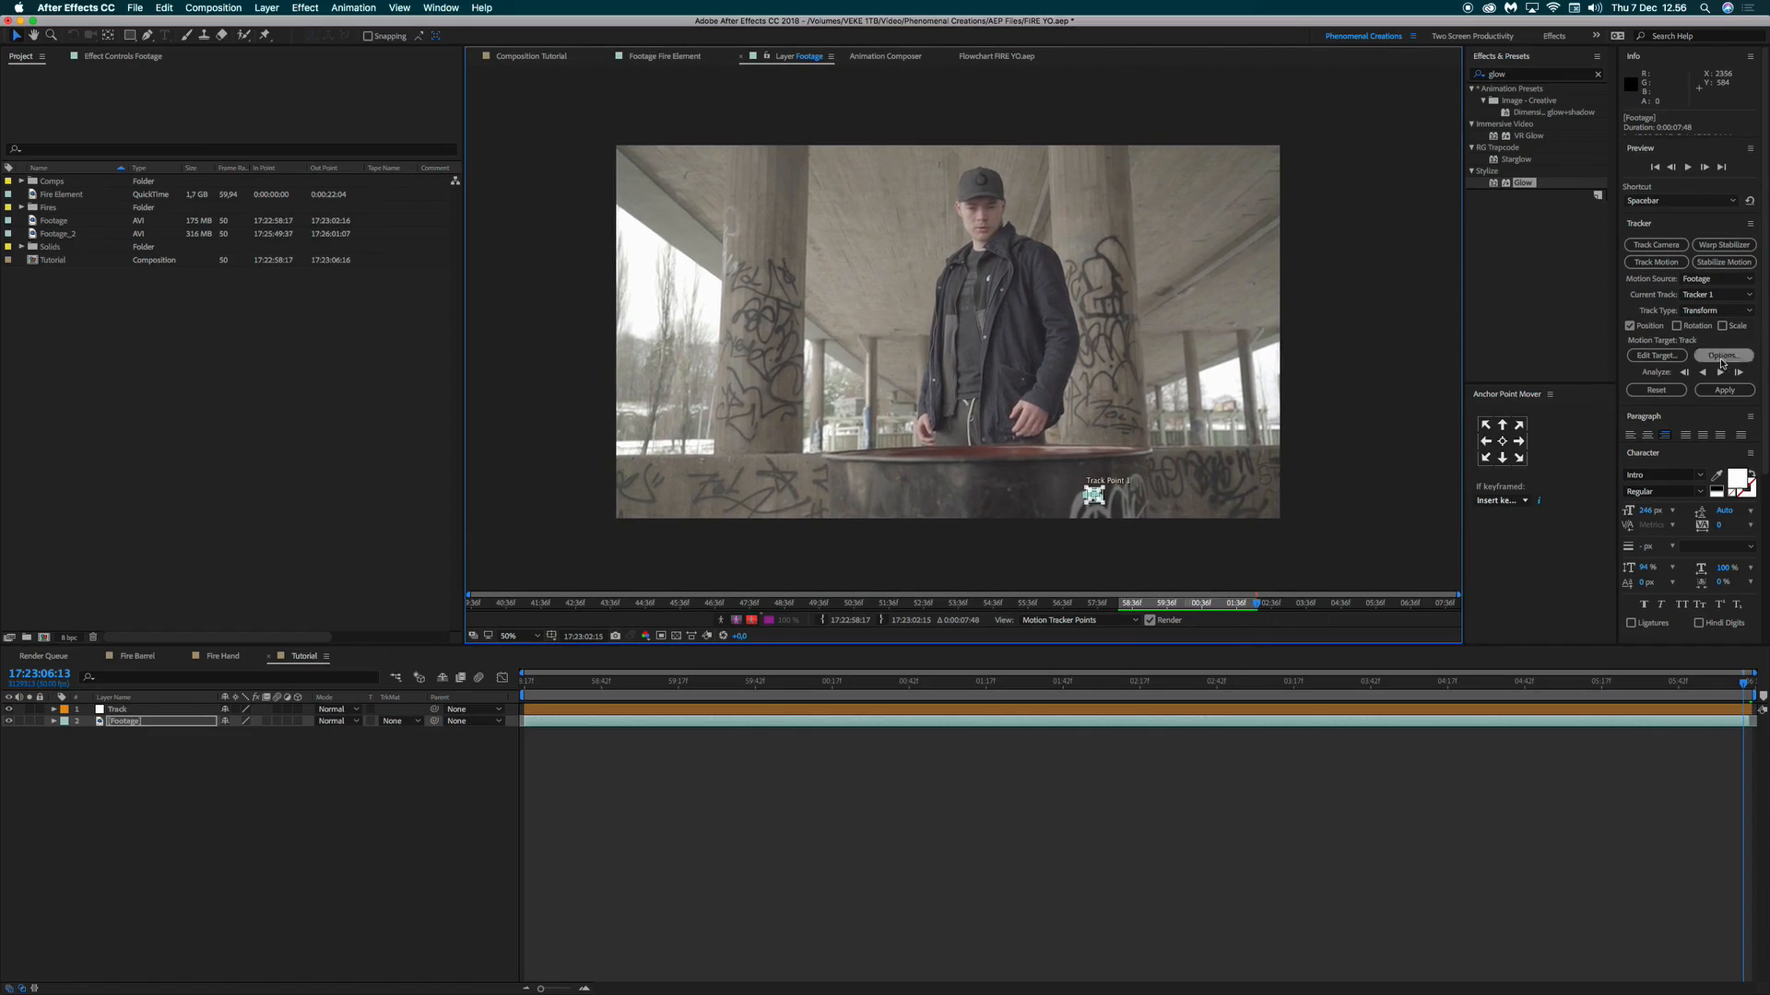
# Apply the tracking data to the Track null in X and Y, and collapse the Footage layer's properties.
pyautogui.click(1723, 391)
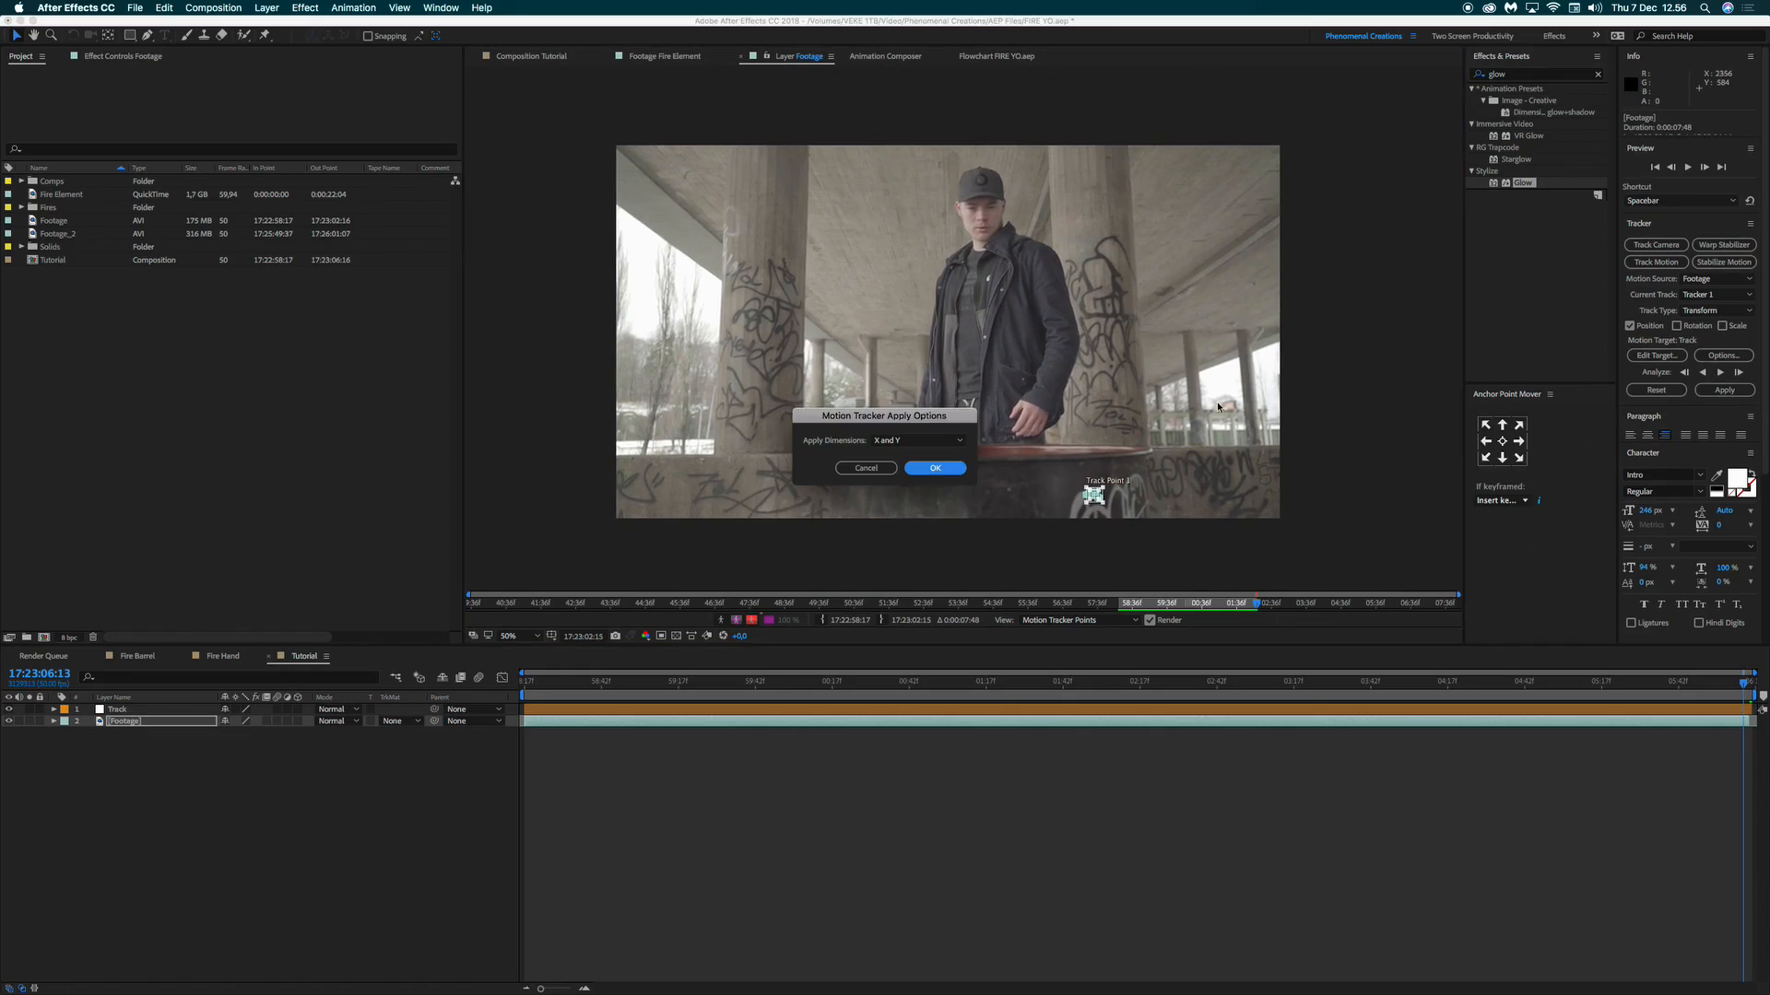
pyautogui.click(935, 468)
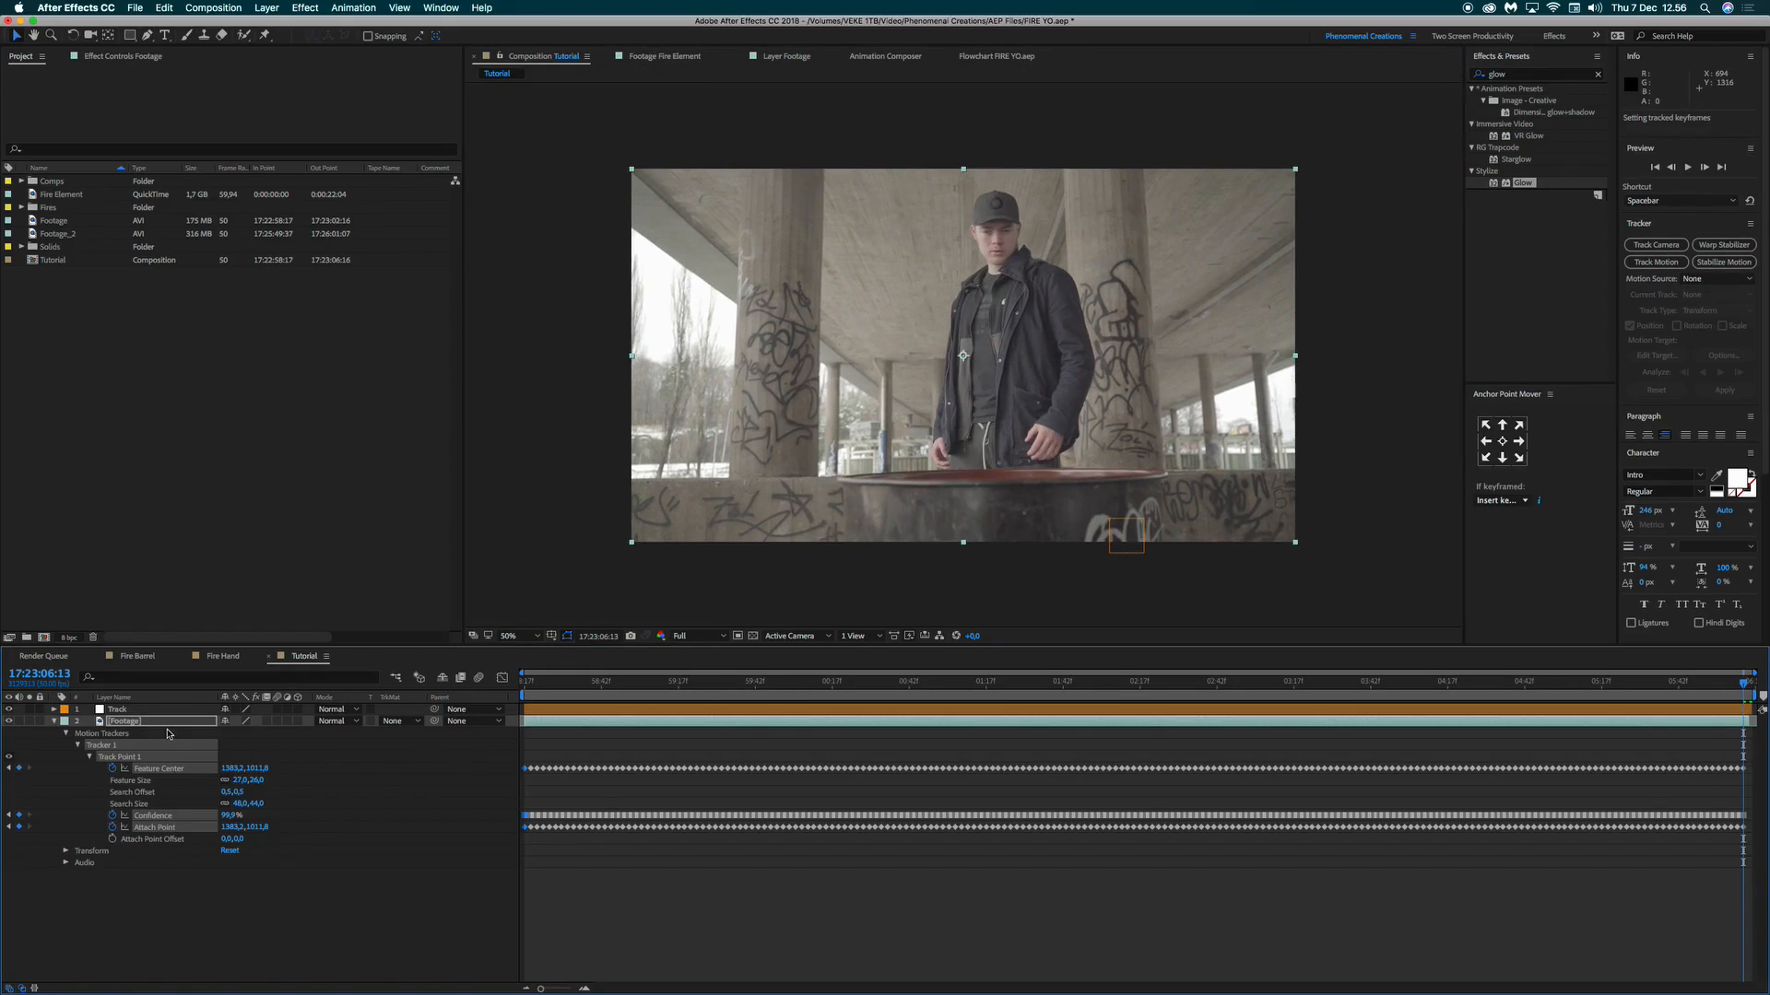
pyautogui.click(54, 722)
# Check the tracked null, deselect it and go back to the first frame of the composition.
pyautogui.click(120, 710)
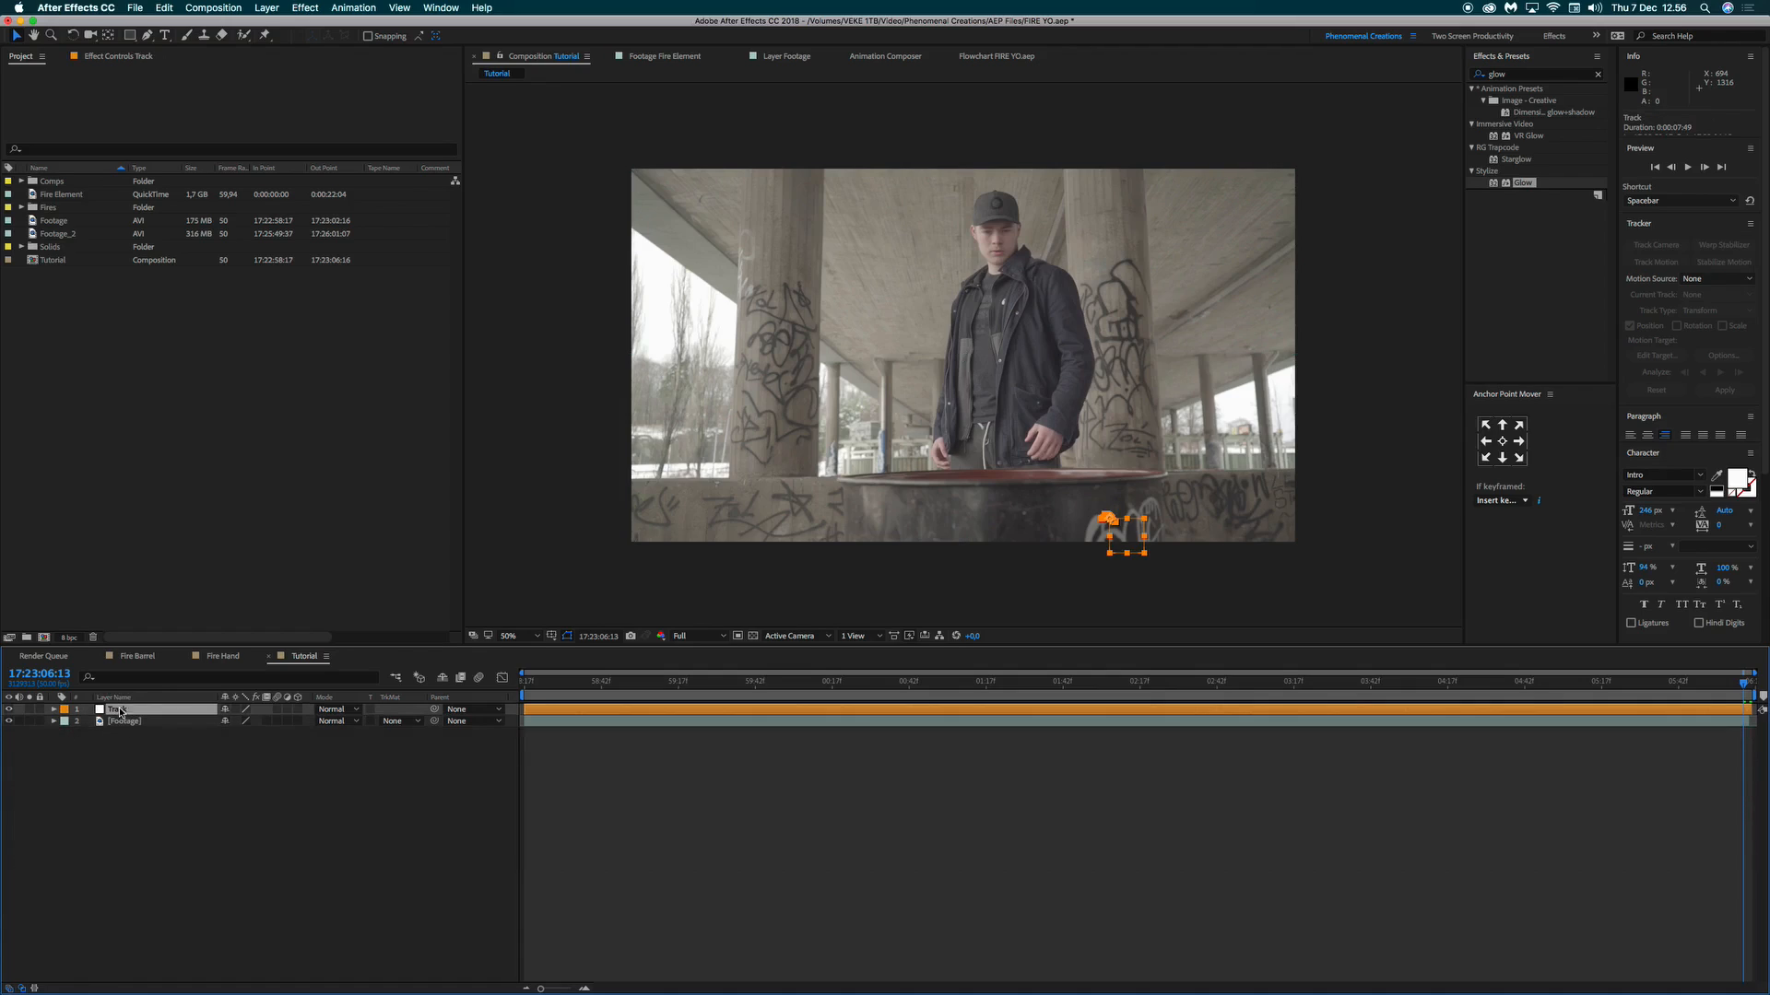
pyautogui.click(54, 710)
pyautogui.click(55, 710)
pyautogui.click(663, 816)
pyautogui.press('Home')
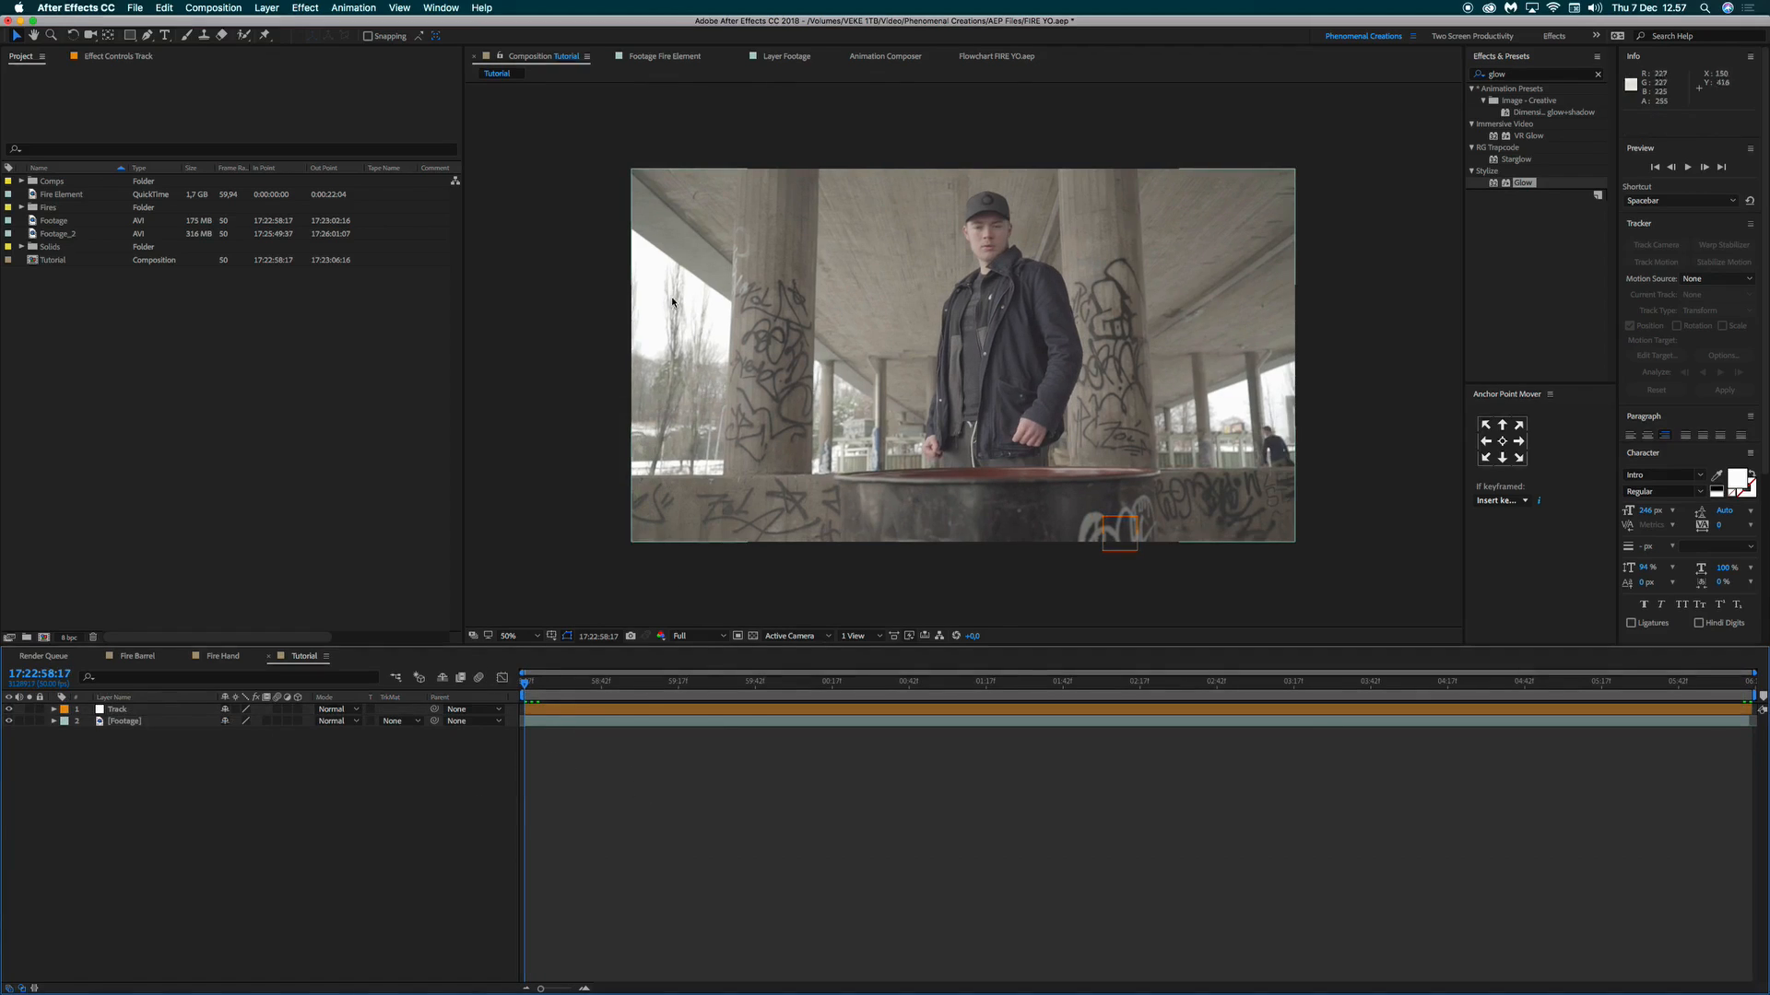
# Open the Fire Element clip from the project in its own footage viewer to inspect the flames.
pyautogui.click(117, 311)
pyautogui.moveTo(69, 199)
pyautogui.mouseDown()
pyautogui.moveTo(129, 461)
pyautogui.moveTo(74, 201)
pyautogui.mouseUp()
pyautogui.doubleClick(71, 201)
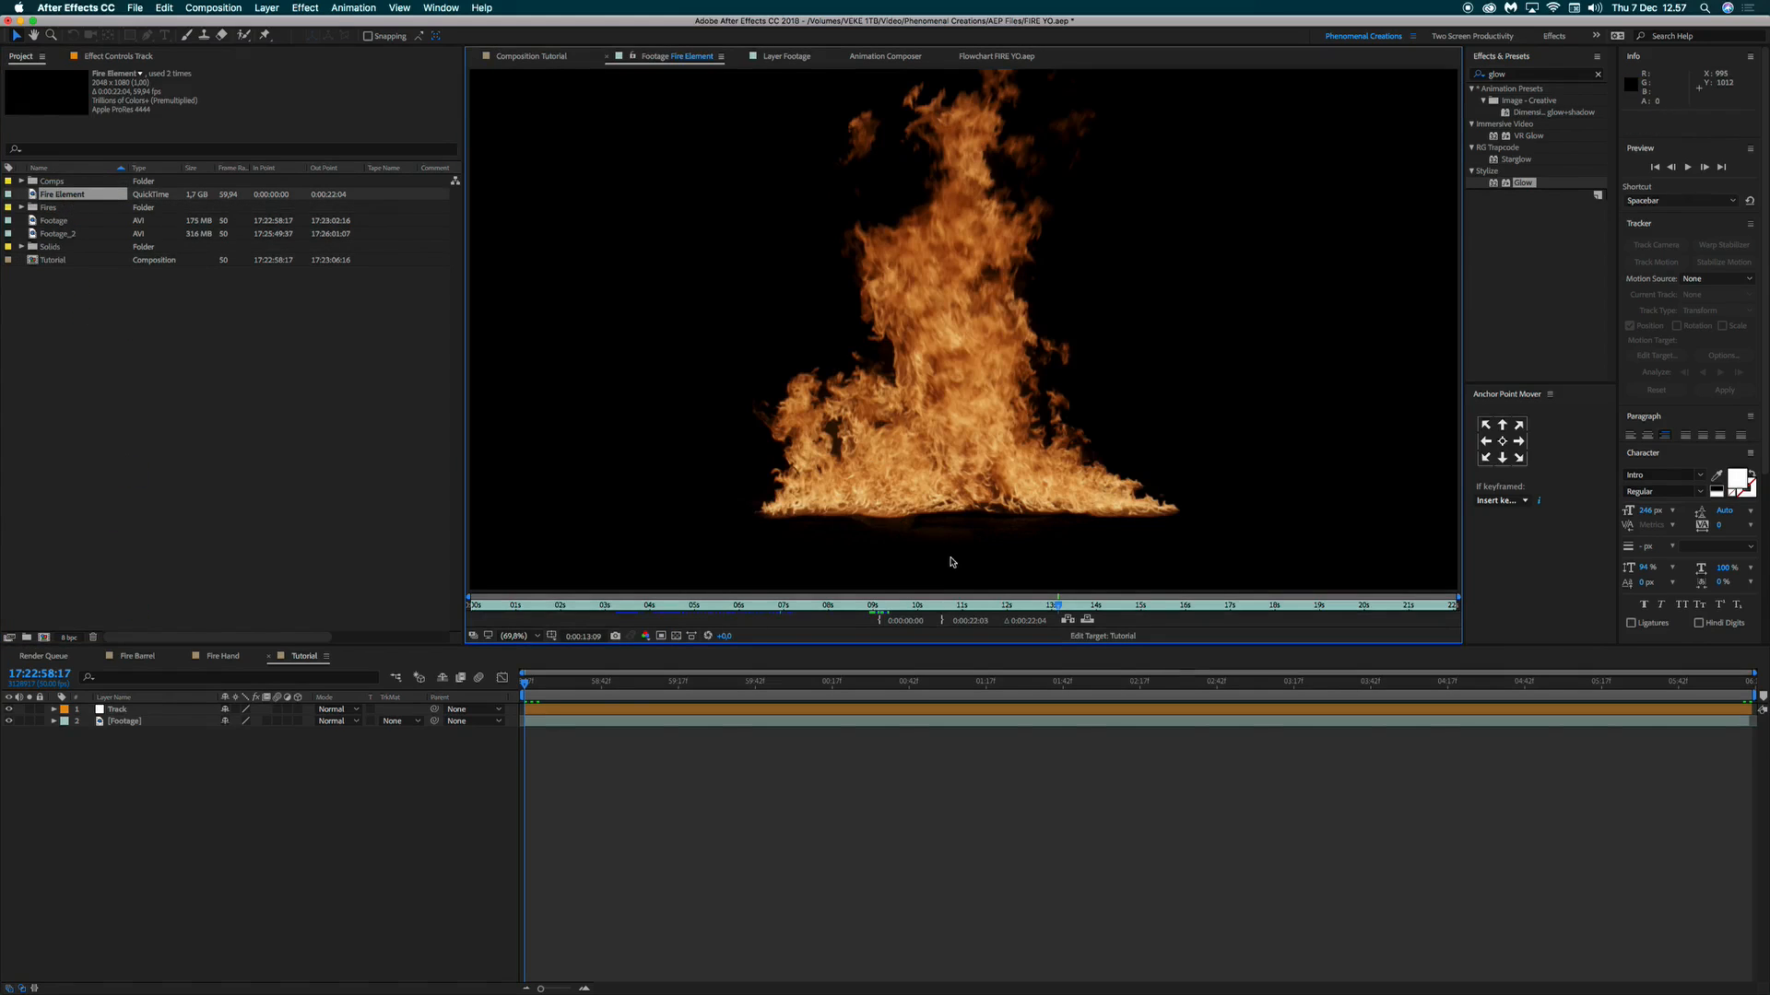
# Set the Fire Element clip's in point to 0:00:09:00 and add it as the top layer of the Tutorial composition.
pyautogui.moveTo(1053, 608); pyautogui.dragTo(872, 600)
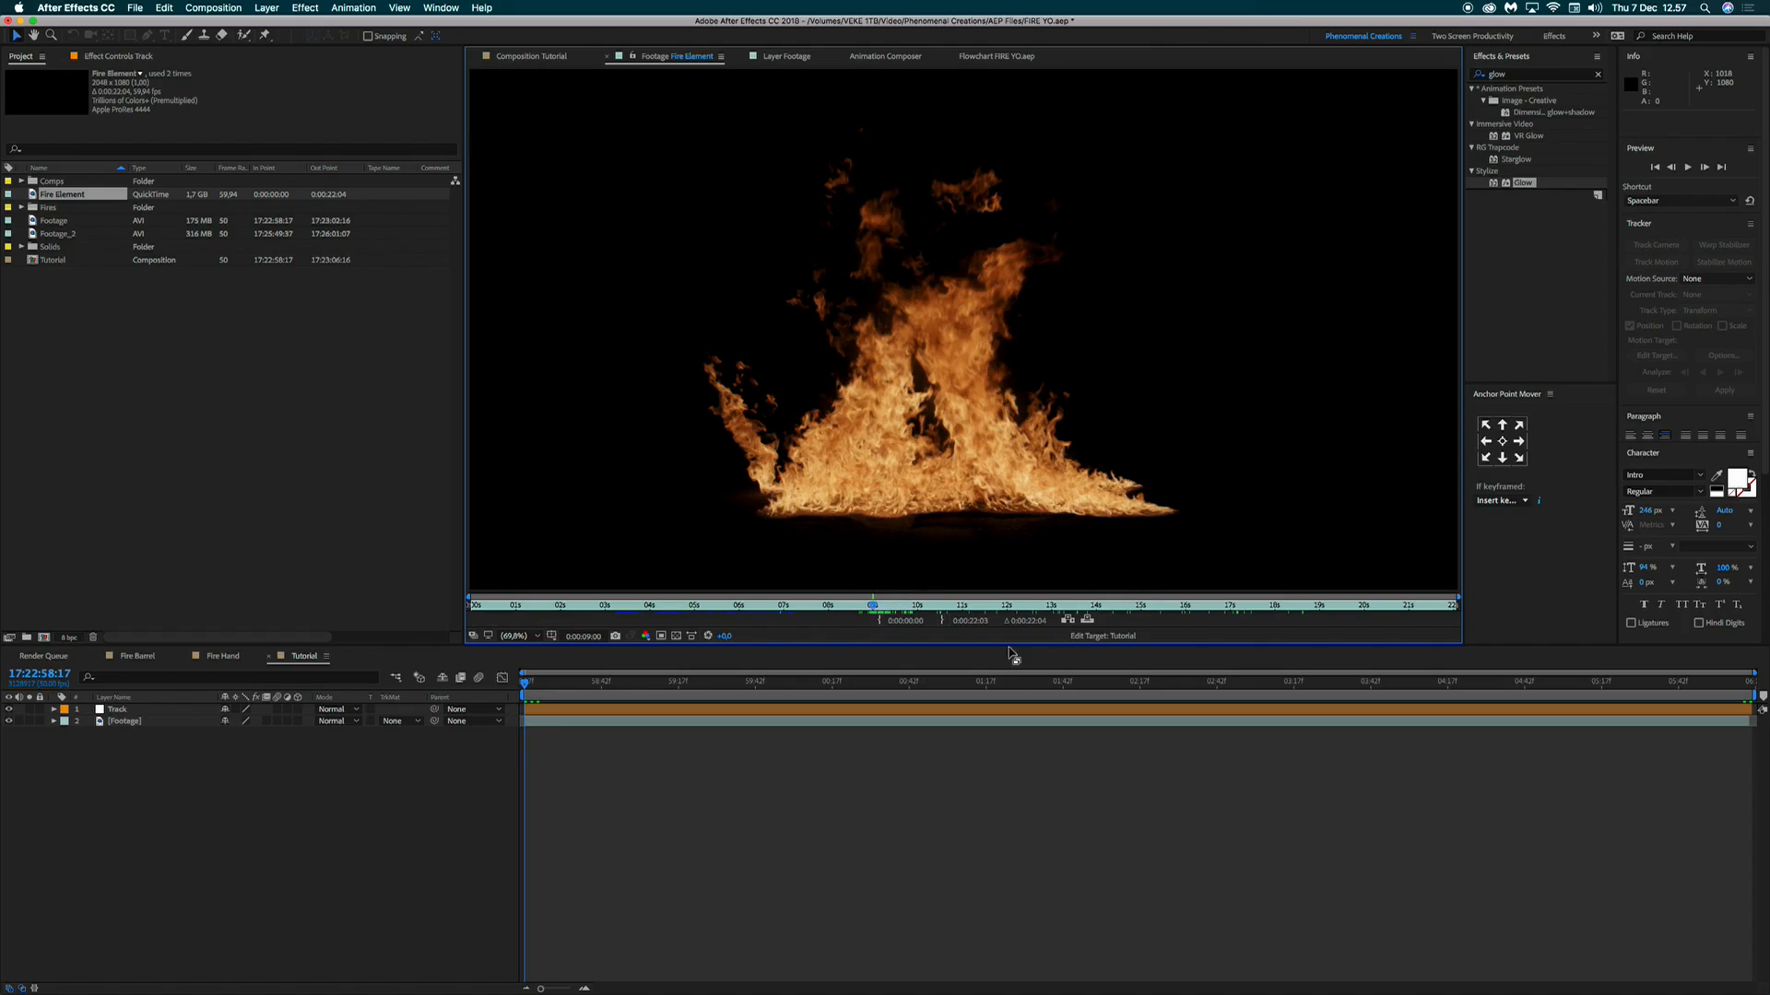
pyautogui.click(879, 615)
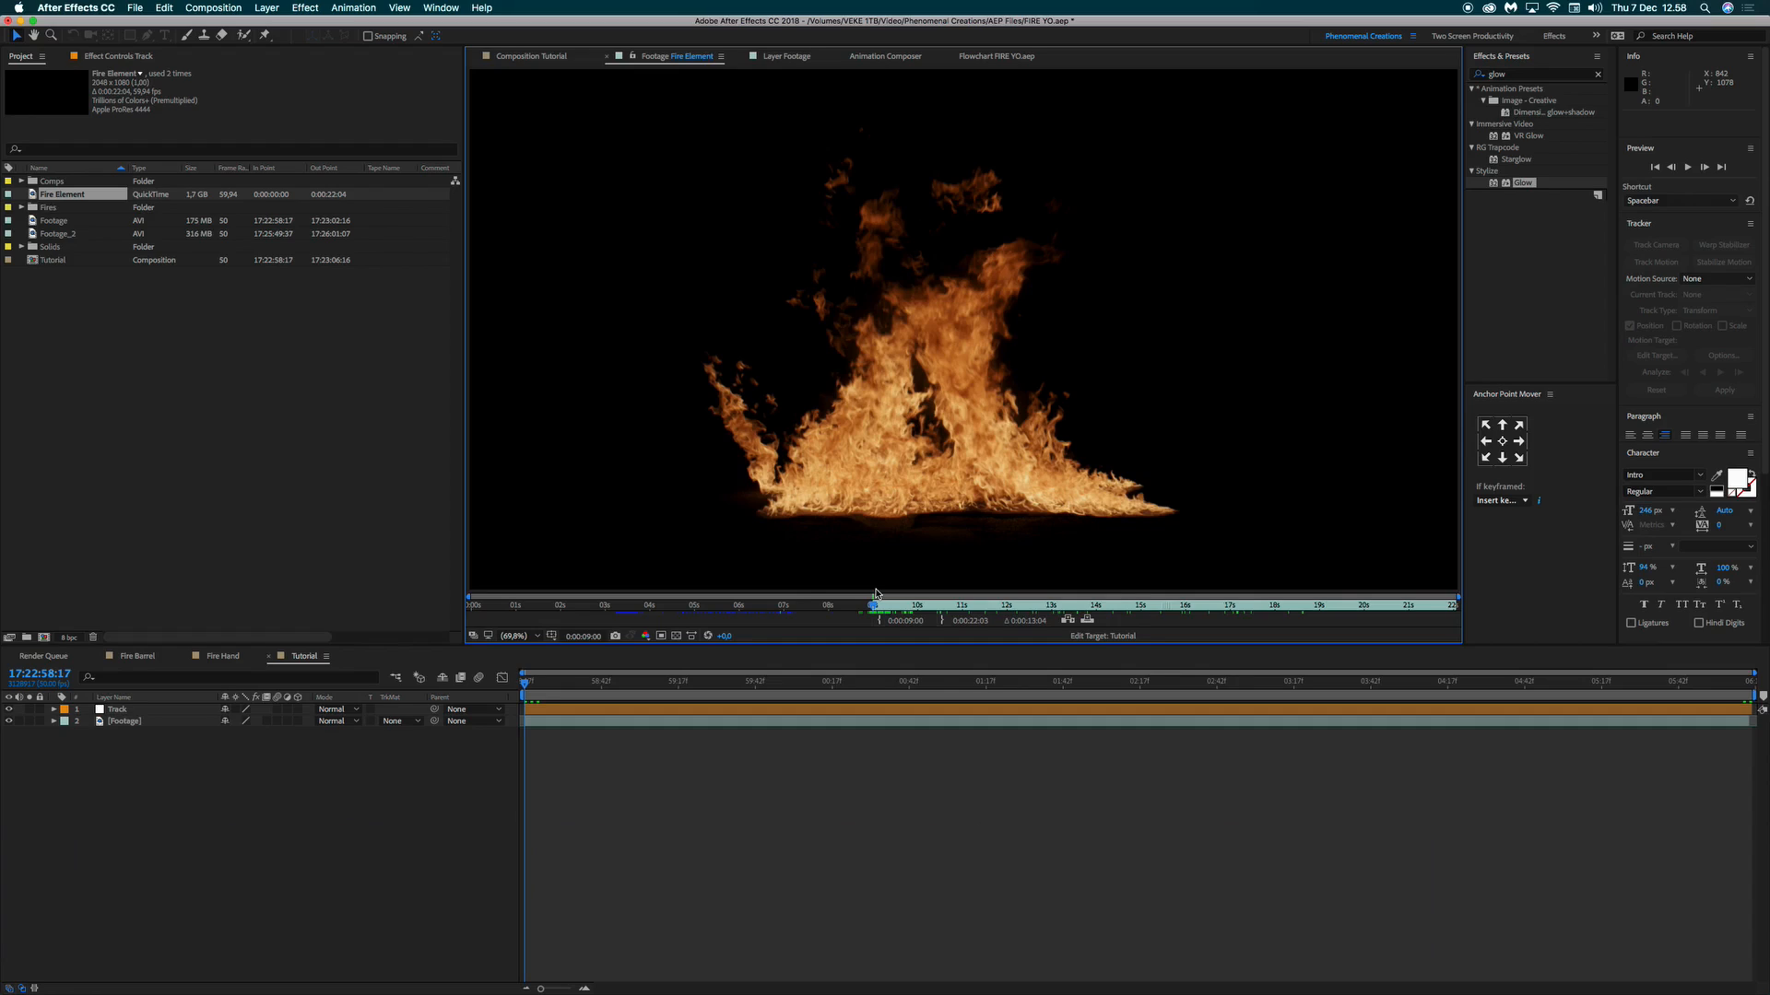
pyautogui.click(562, 59)
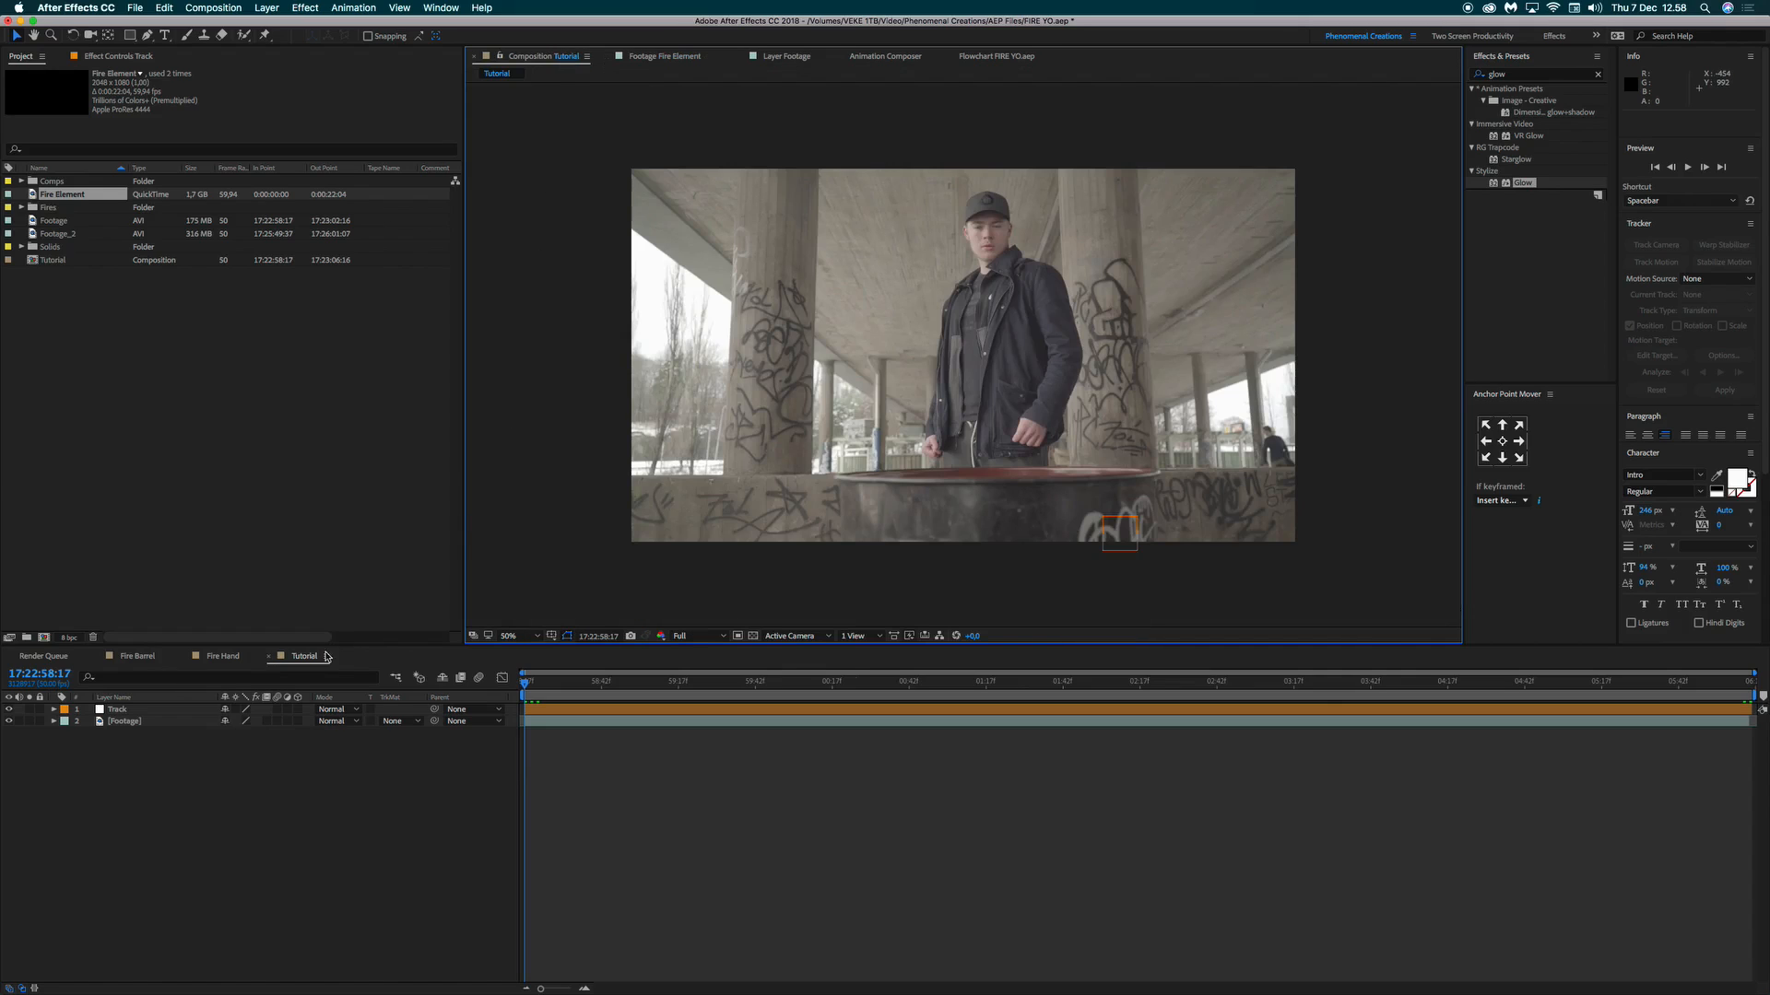
pyautogui.click(143, 424)
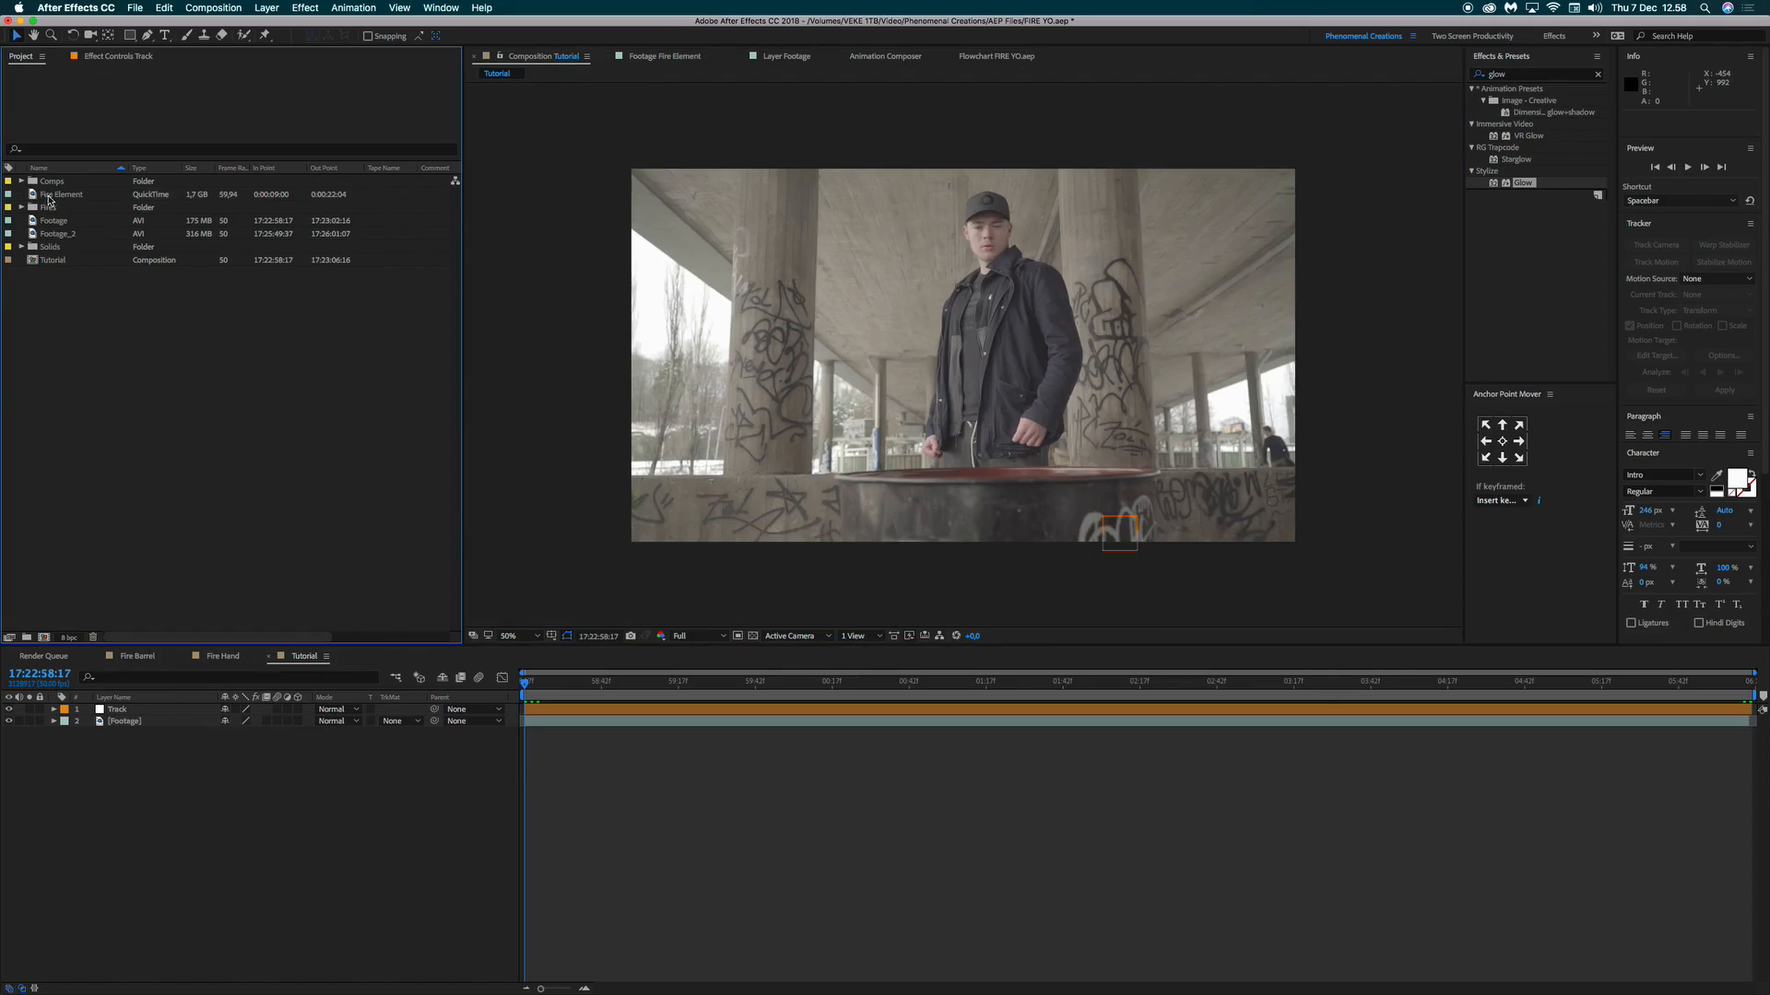
pyautogui.moveTo(49, 200); pyautogui.dragTo(124, 710)
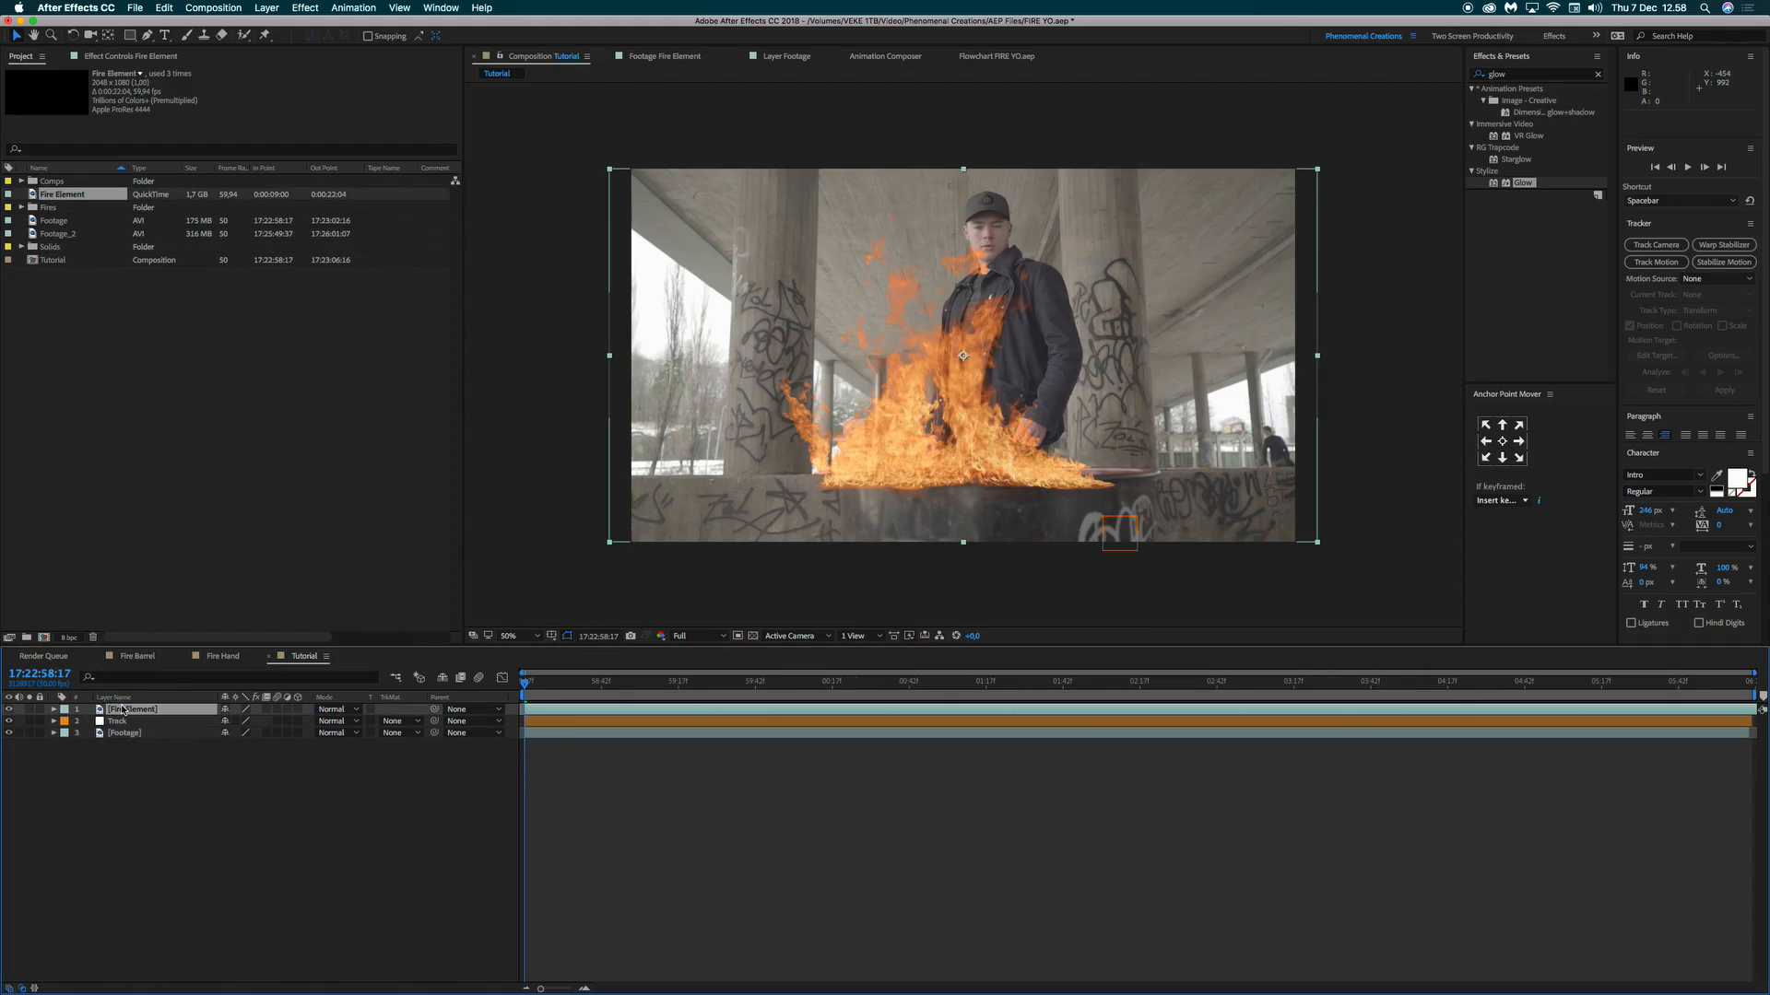
# Preview the fire's speed against the footage and time-stretch the Fire Element layer with a stretch factor of 200.
pyautogui.press('space')
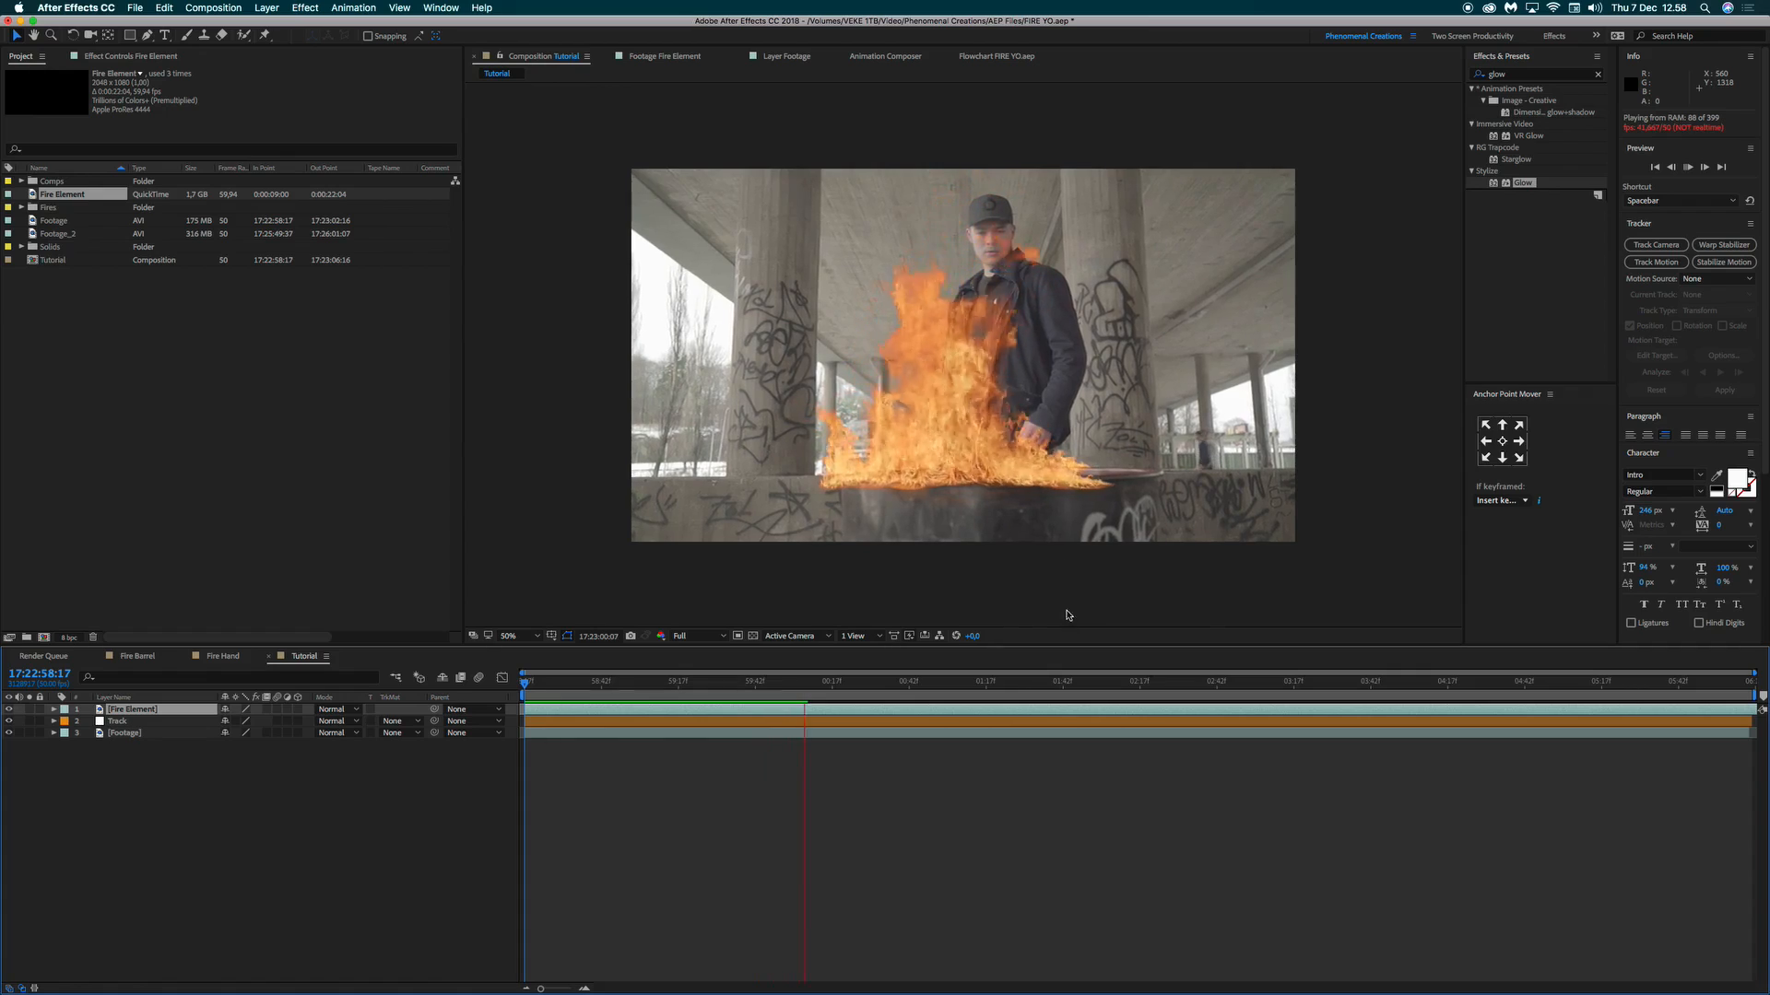
pyautogui.press('space')
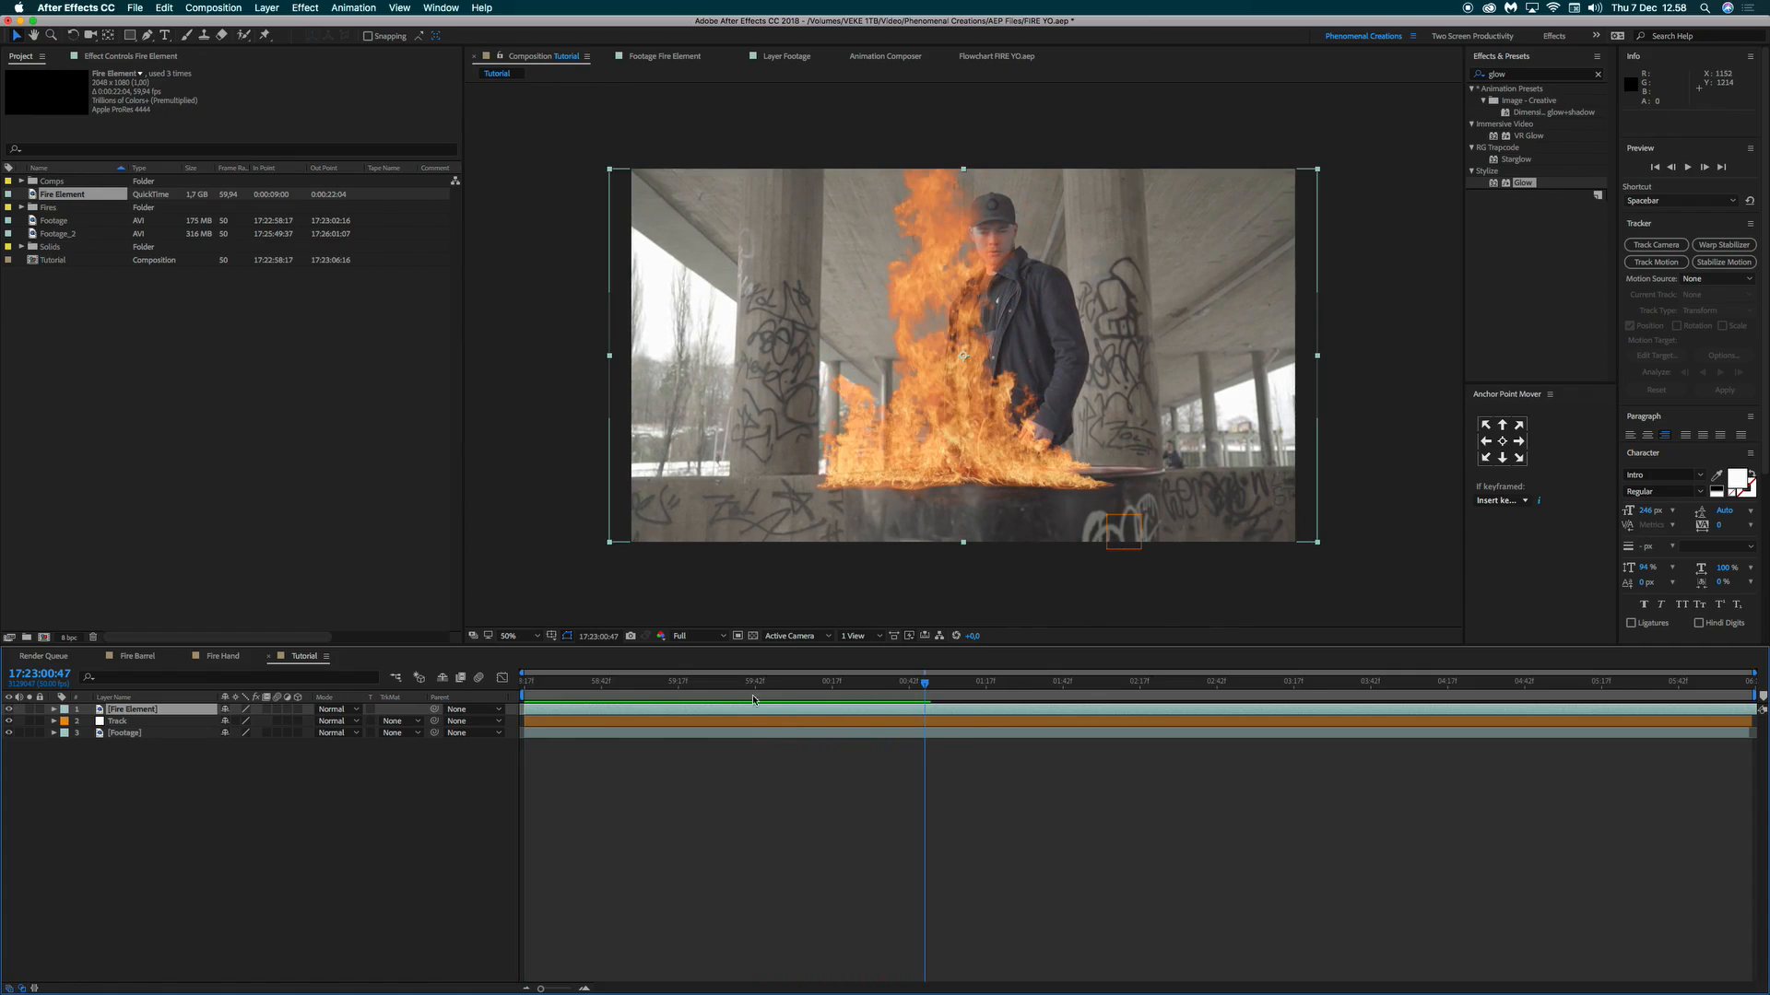
pyautogui.press('space')
pyautogui.press('space')
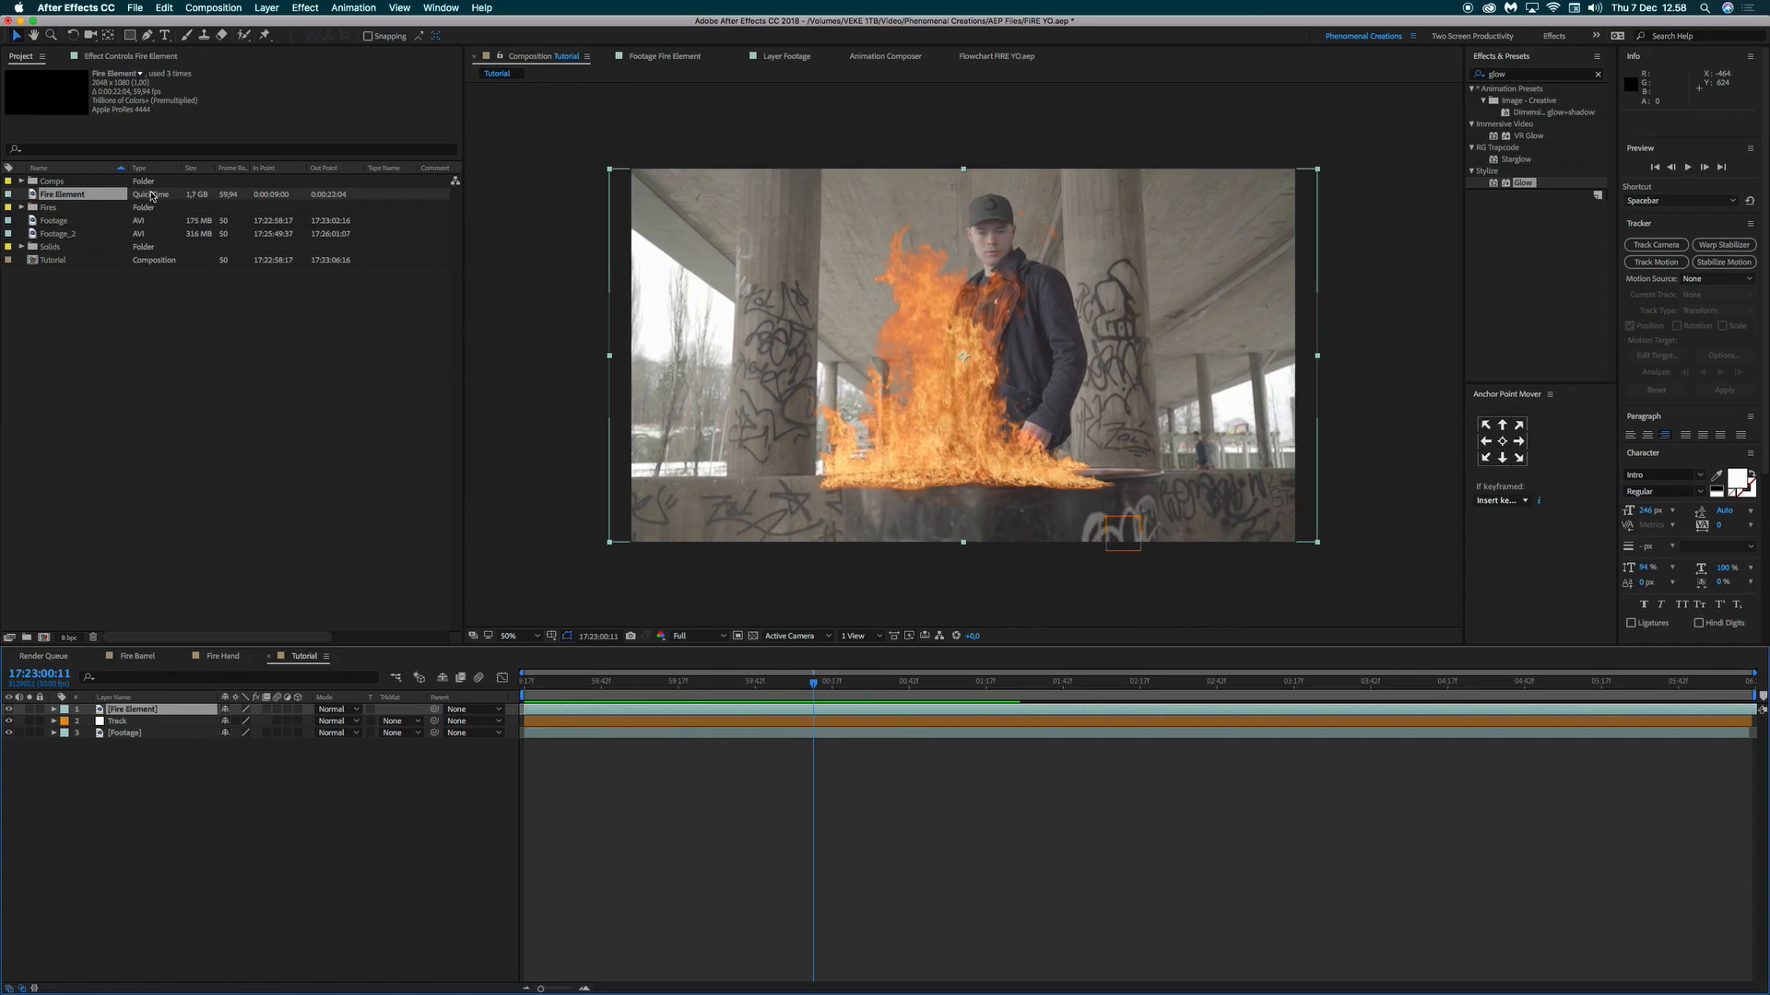
pyautogui.rightClick(850, 708)
pyautogui.moveTo(922, 547)
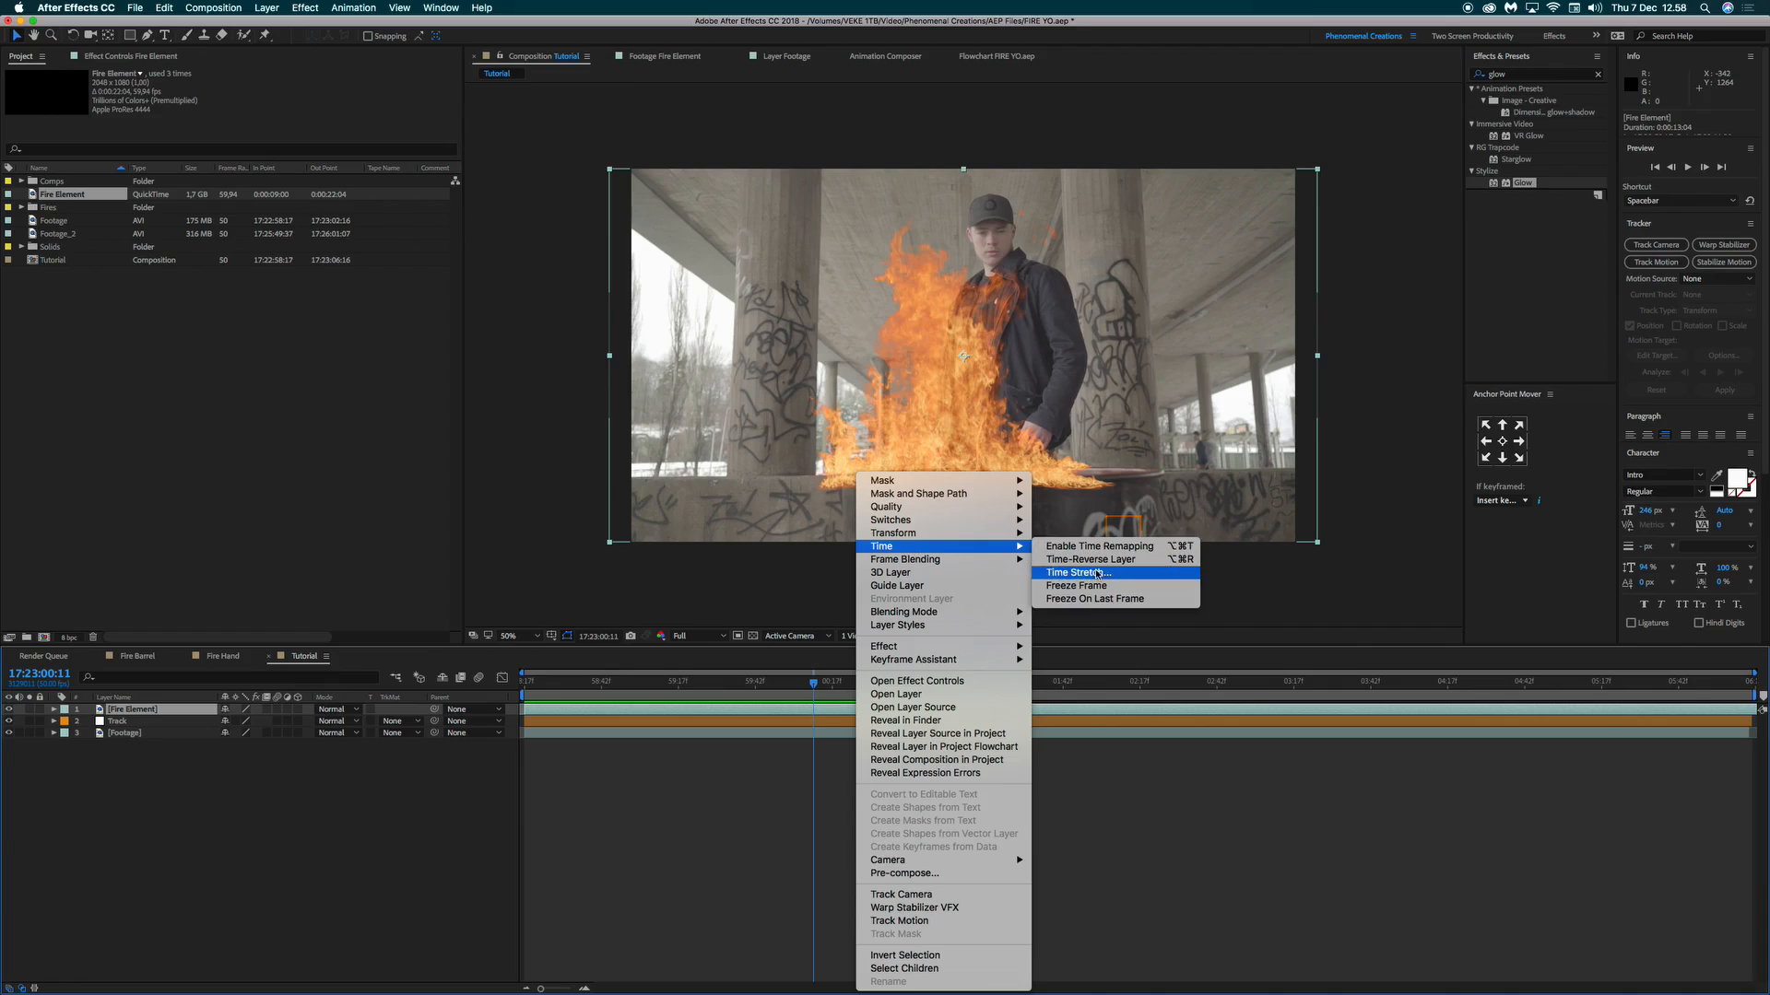
pyautogui.click(1088, 573)
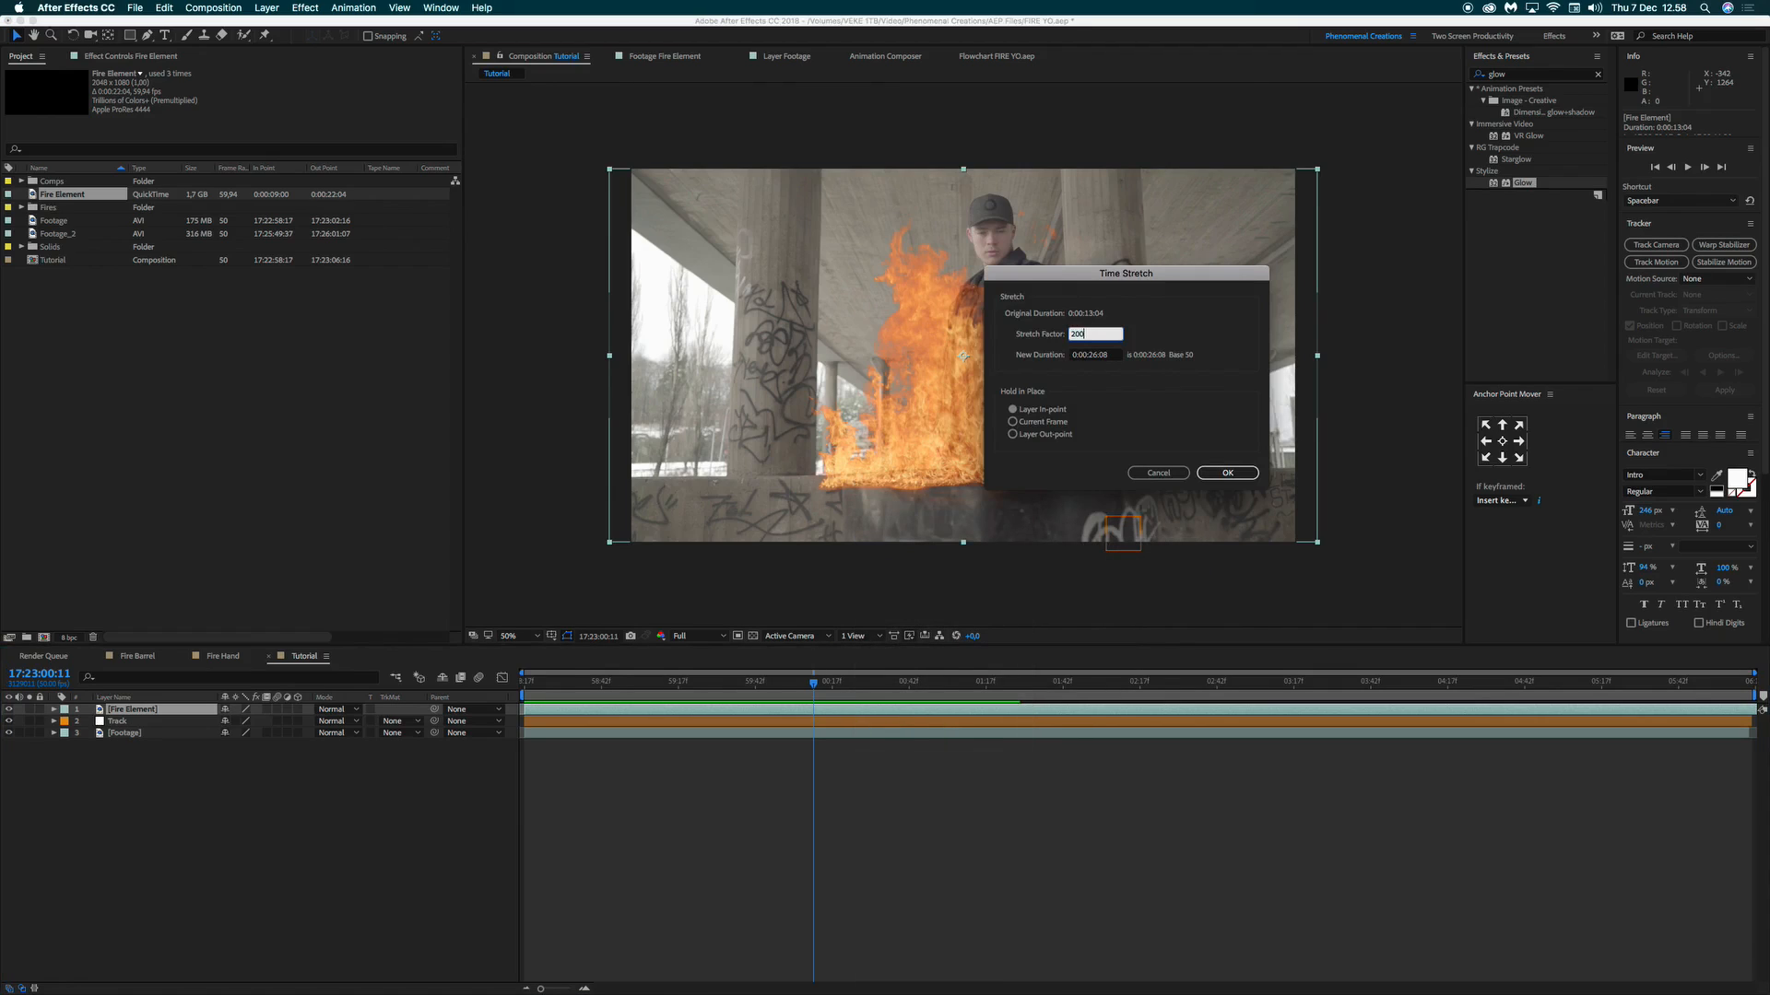
pyautogui.press('Return')
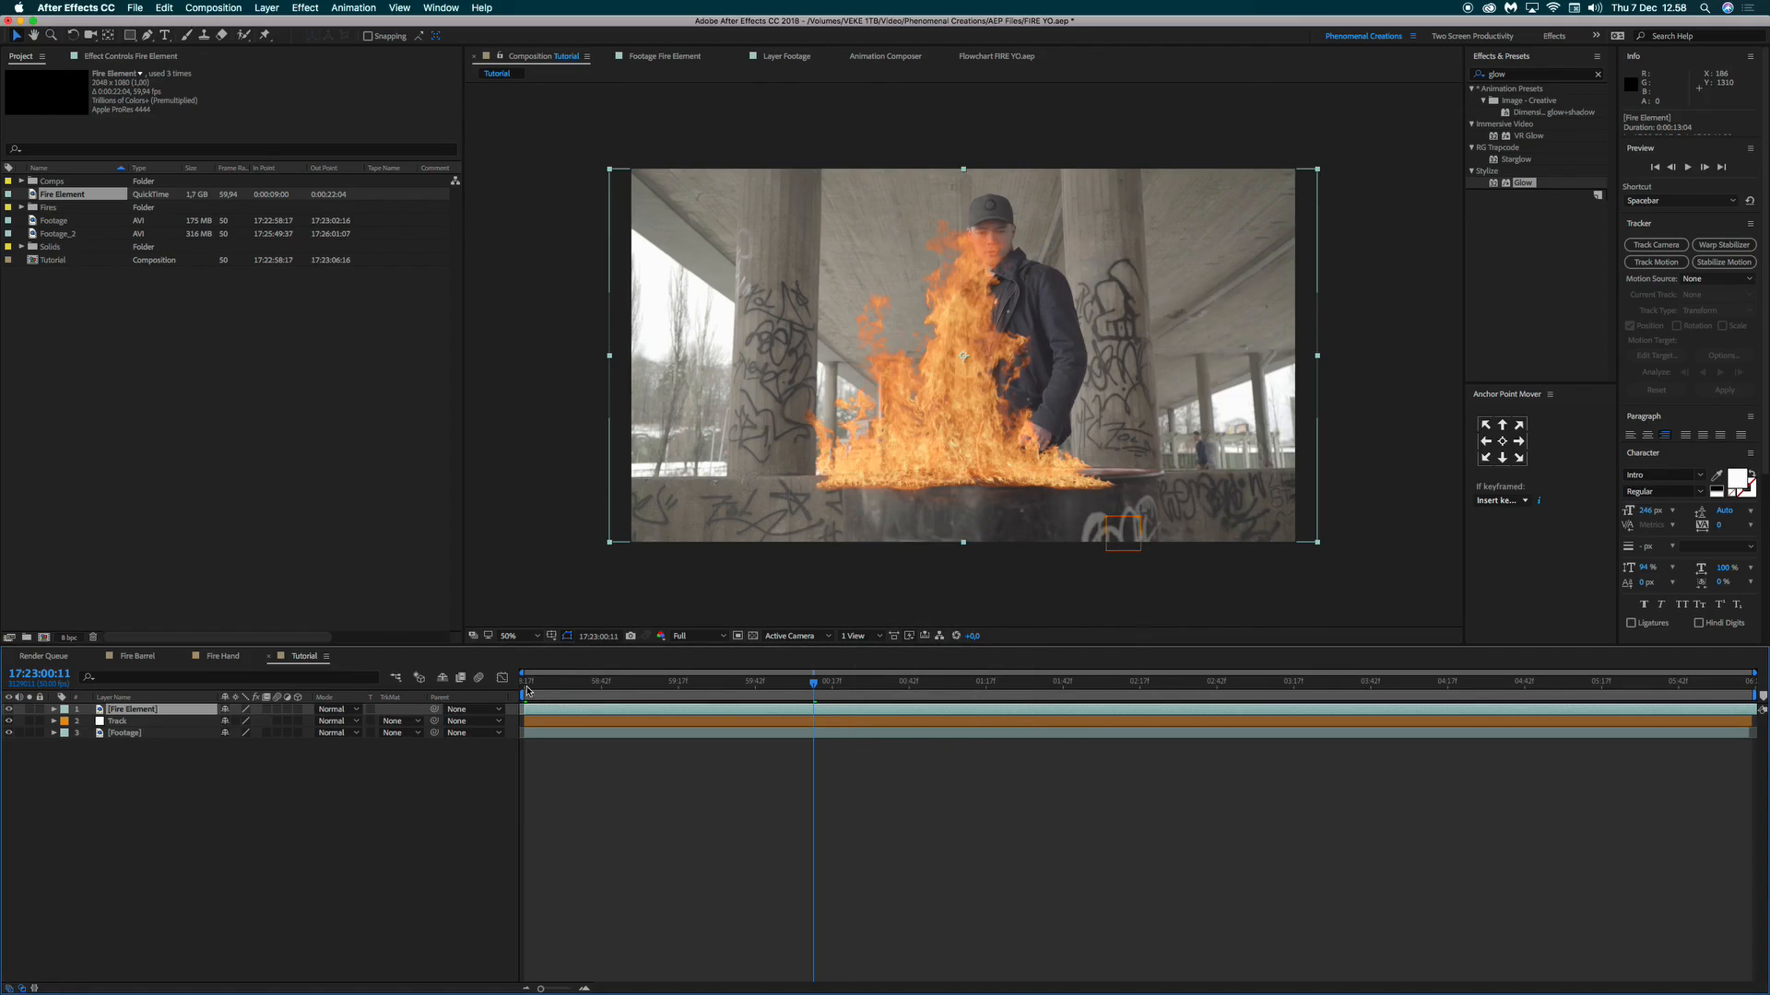
# Play the composition from near its start to check the speed of the stretched flames.
pyautogui.click(527, 689)
pyautogui.press('space')
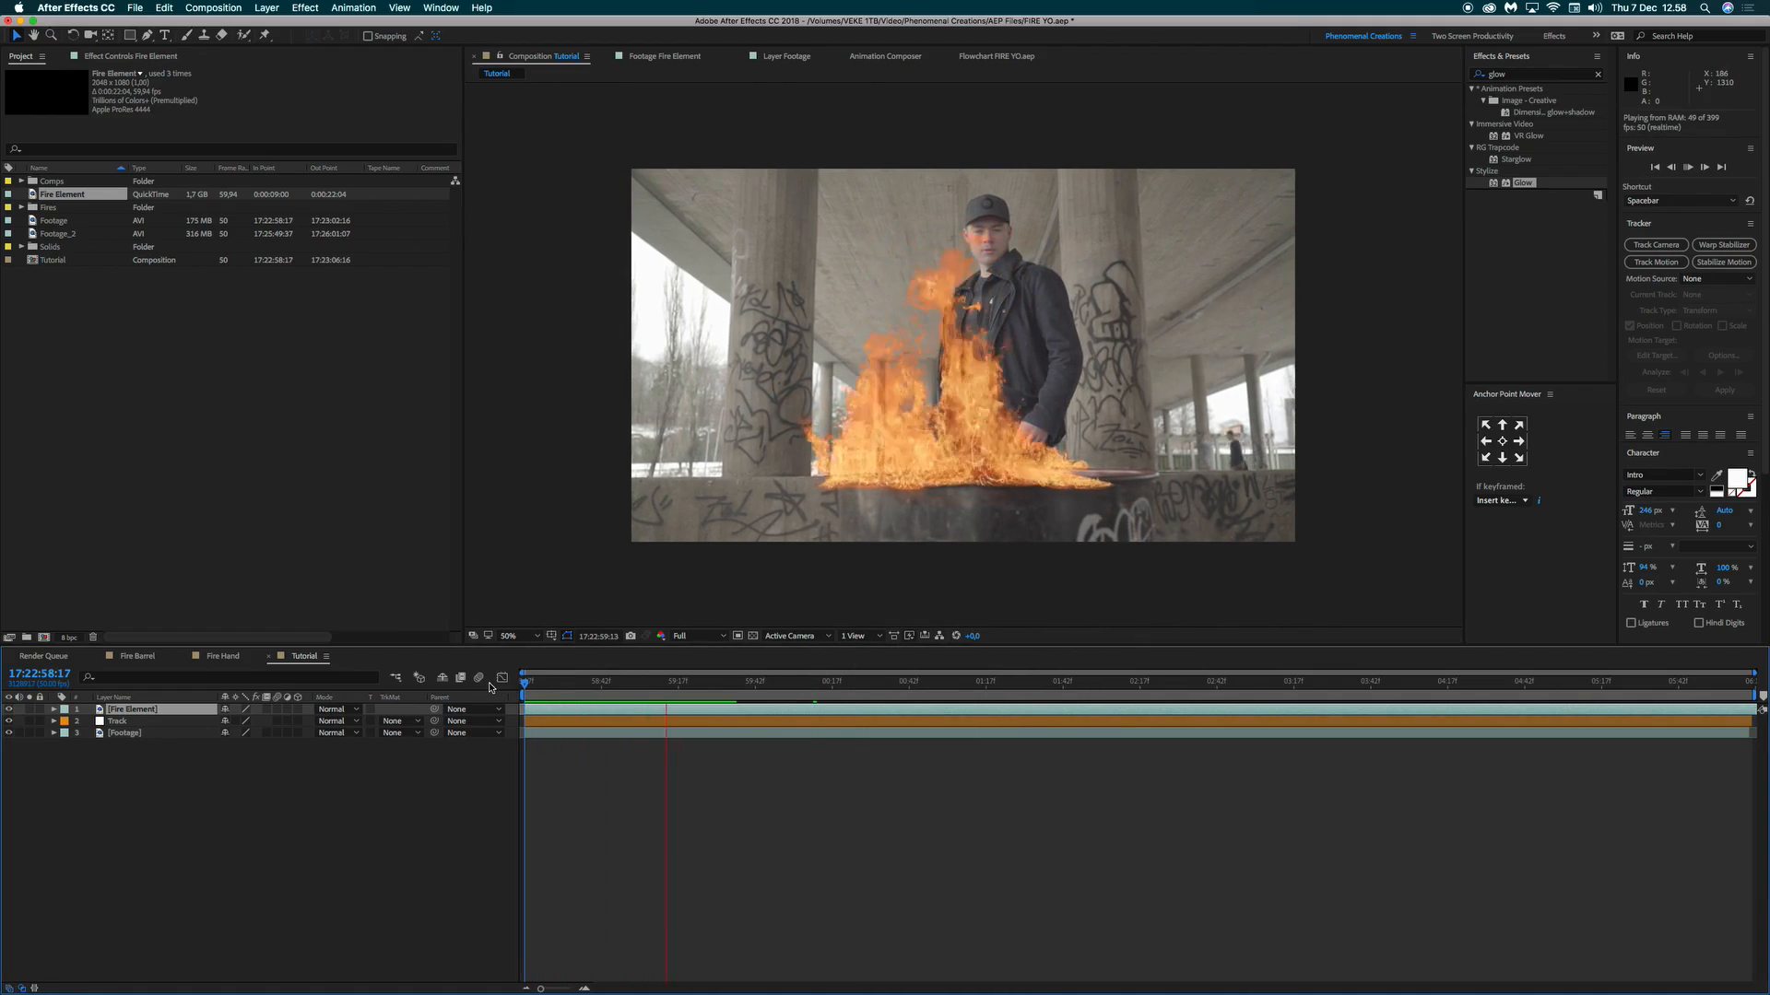
pyautogui.click(538, 680)
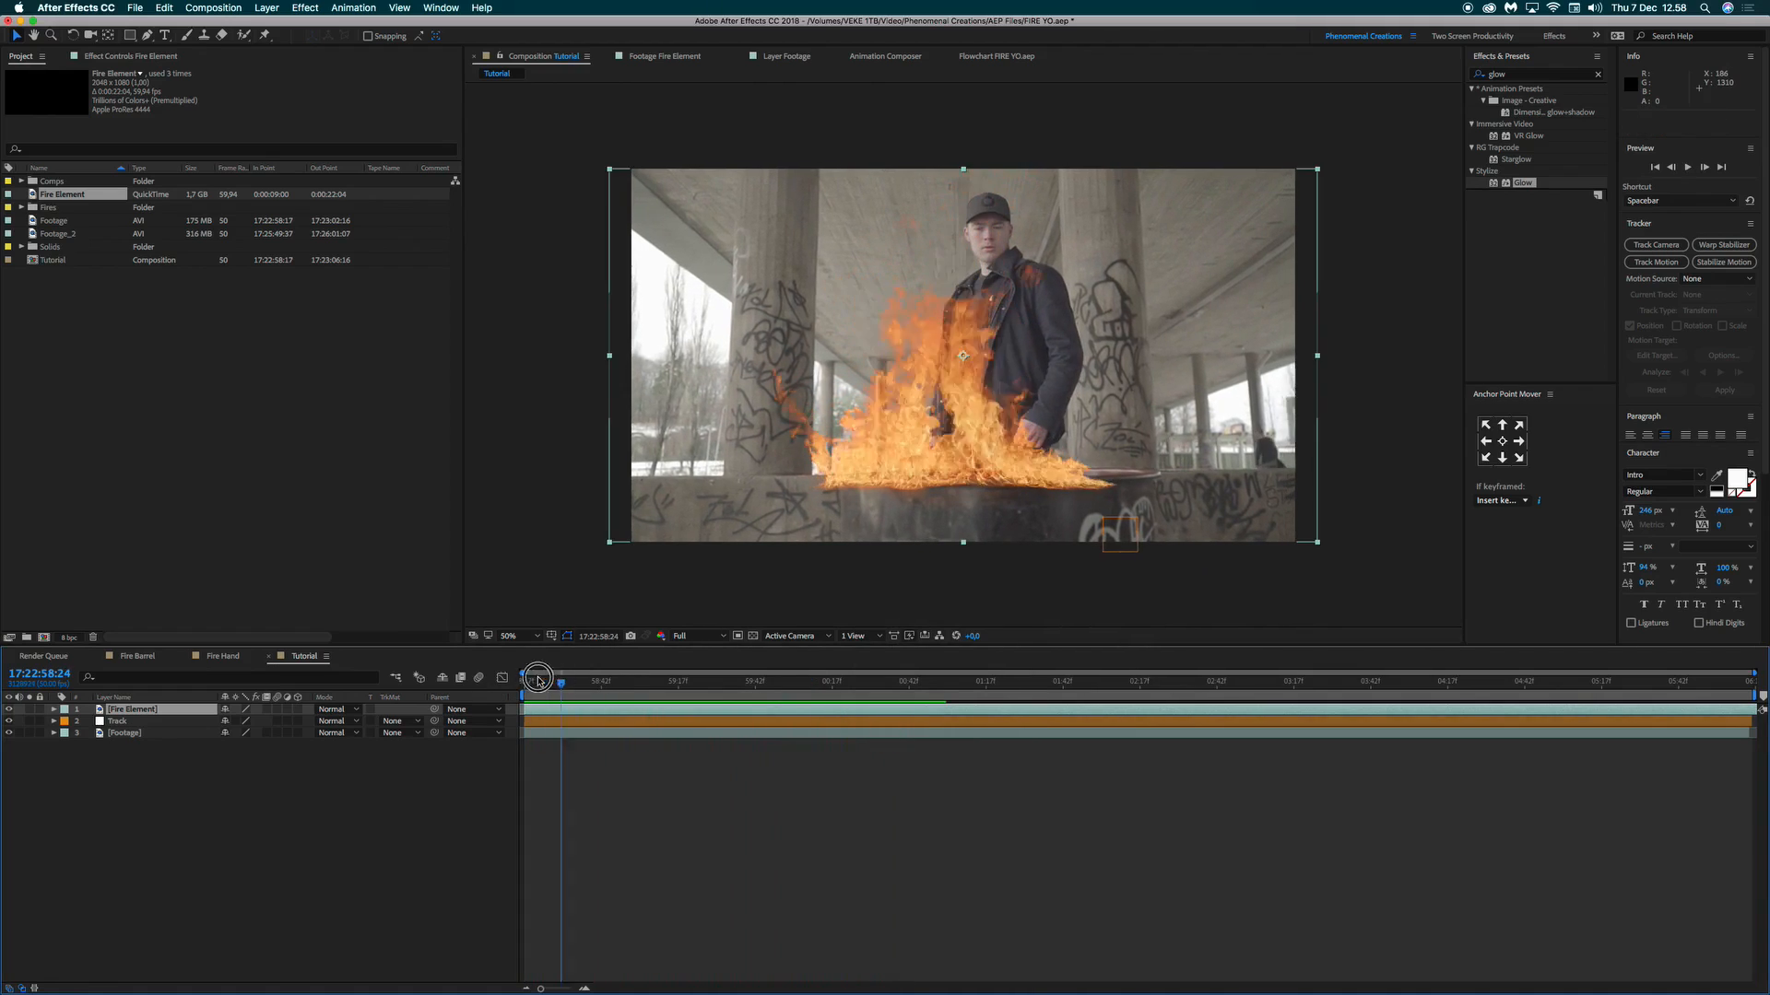
pyautogui.click(538, 680)
pyautogui.press('space')
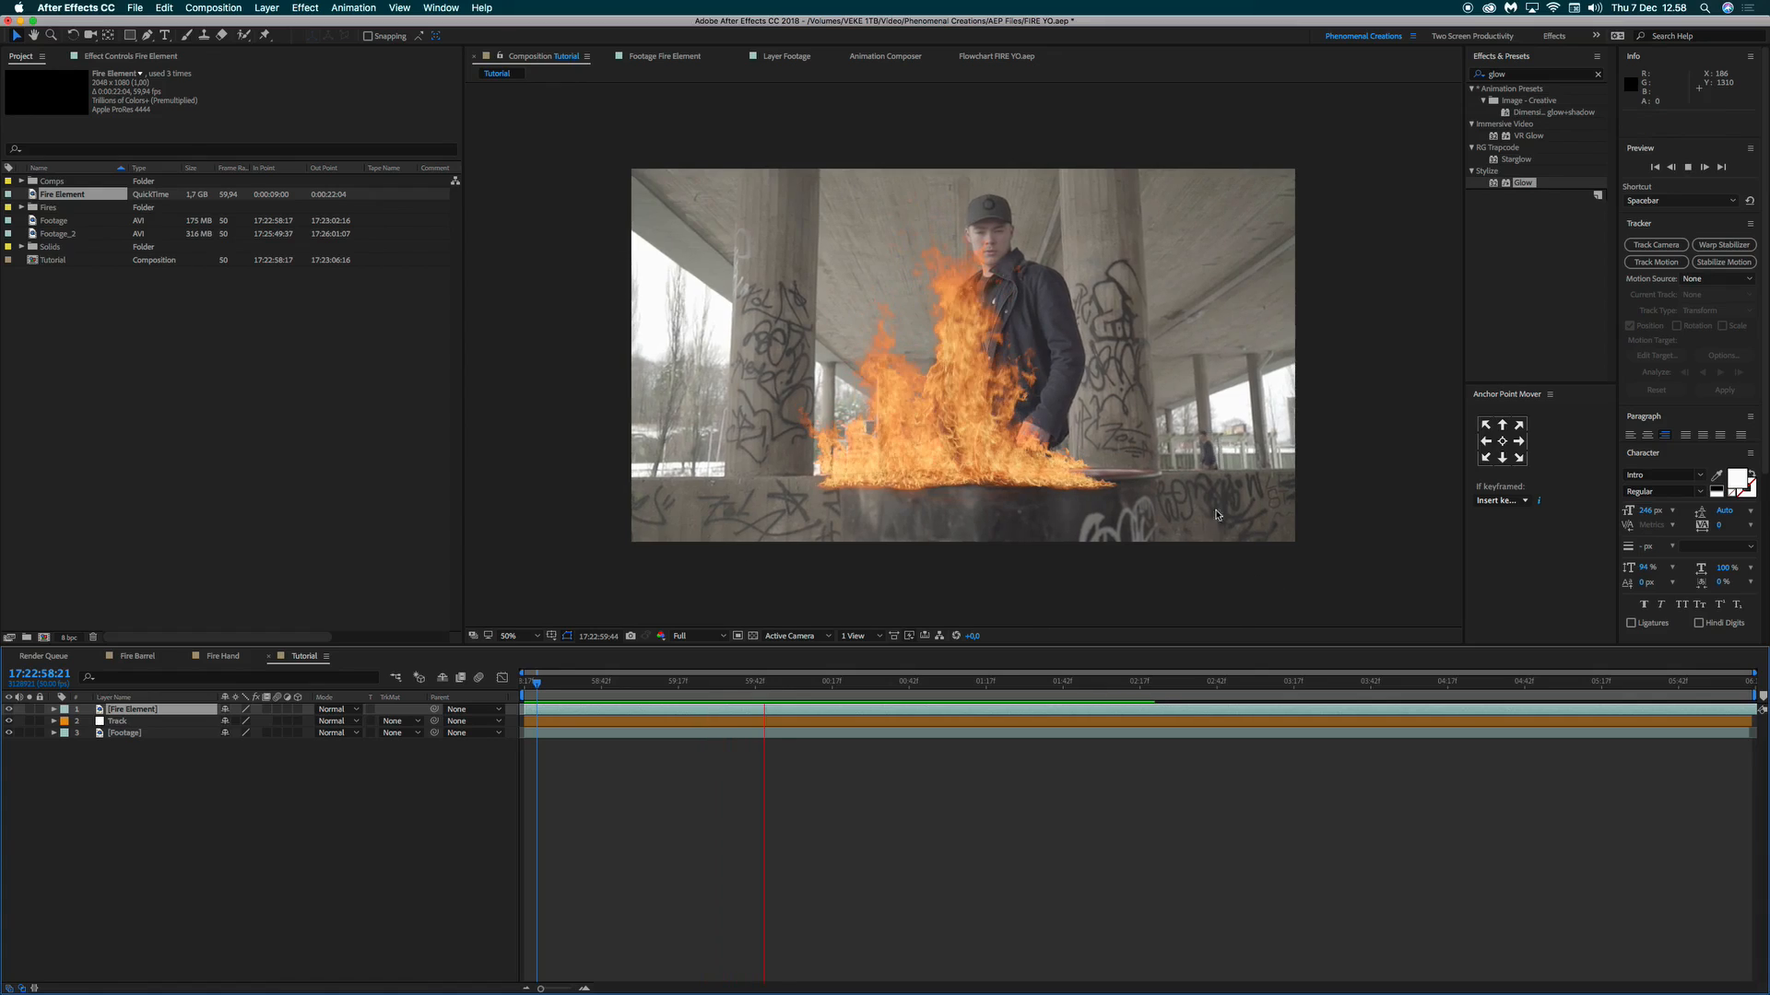
pyautogui.press('space')
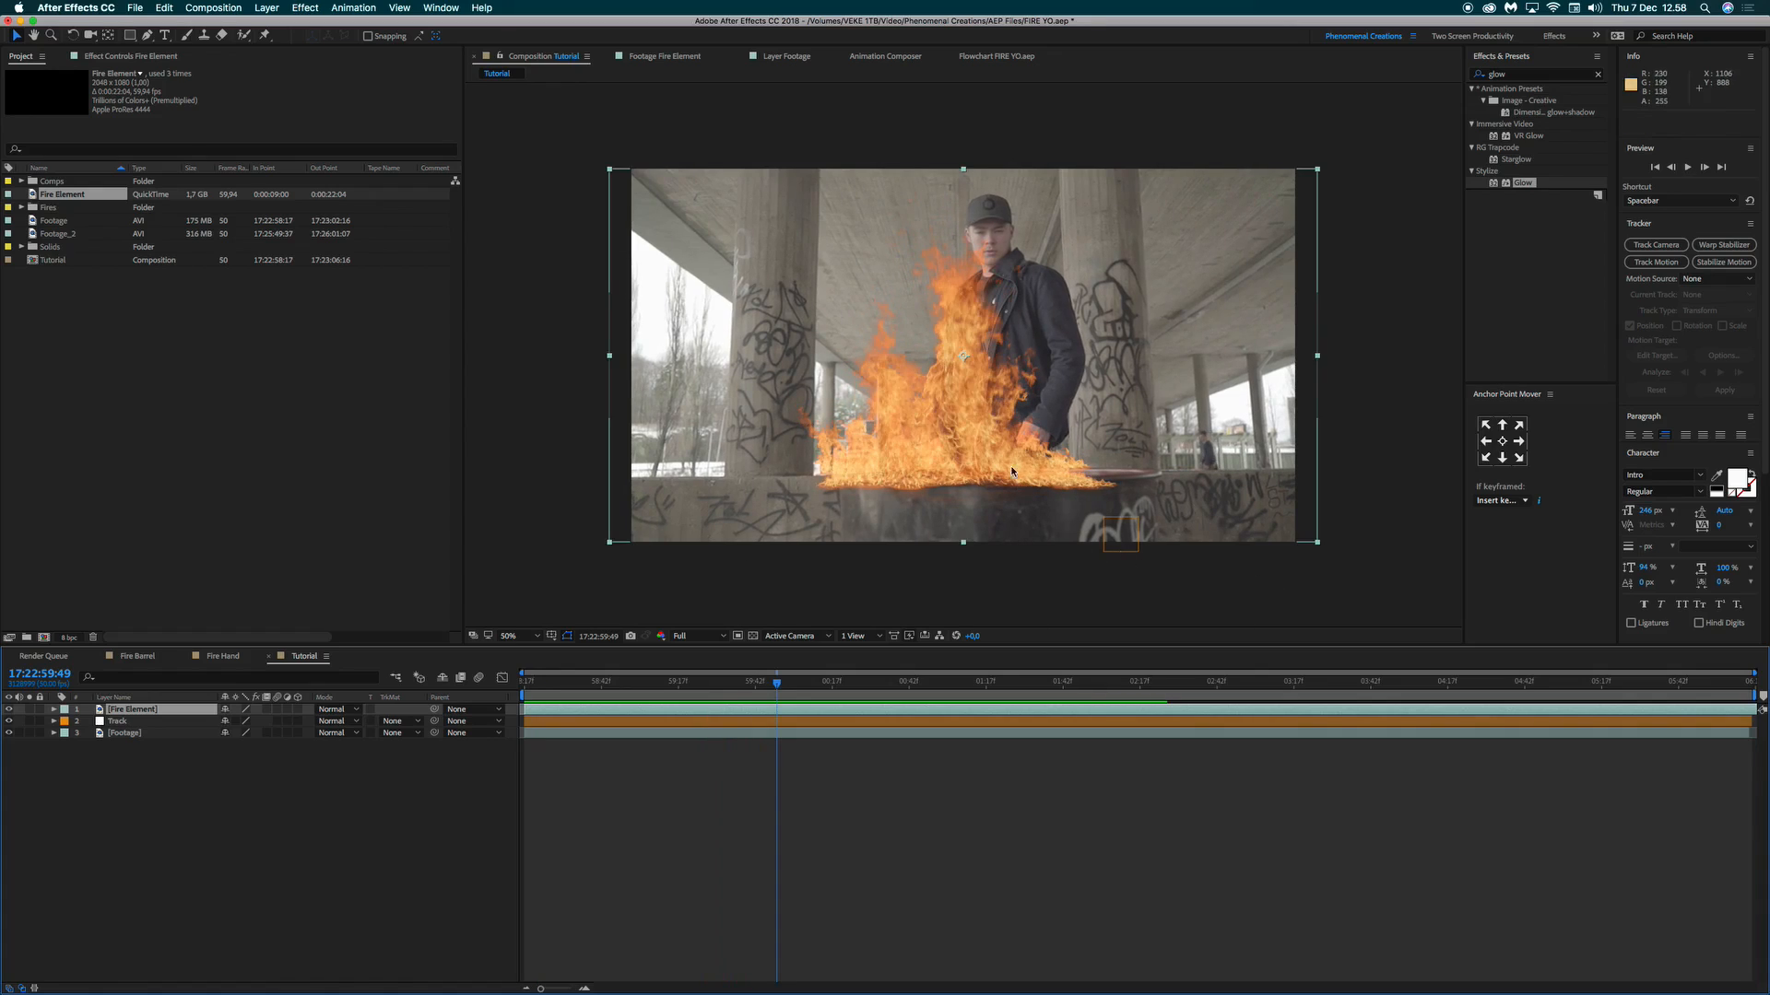
# Move the Fire Element layer so the flames' base sits on the barrel opening, and check its placement from the first frame.
pyautogui.moveTo(970, 459); pyautogui.dragTo(997, 454)
pyautogui.click(527, 682)
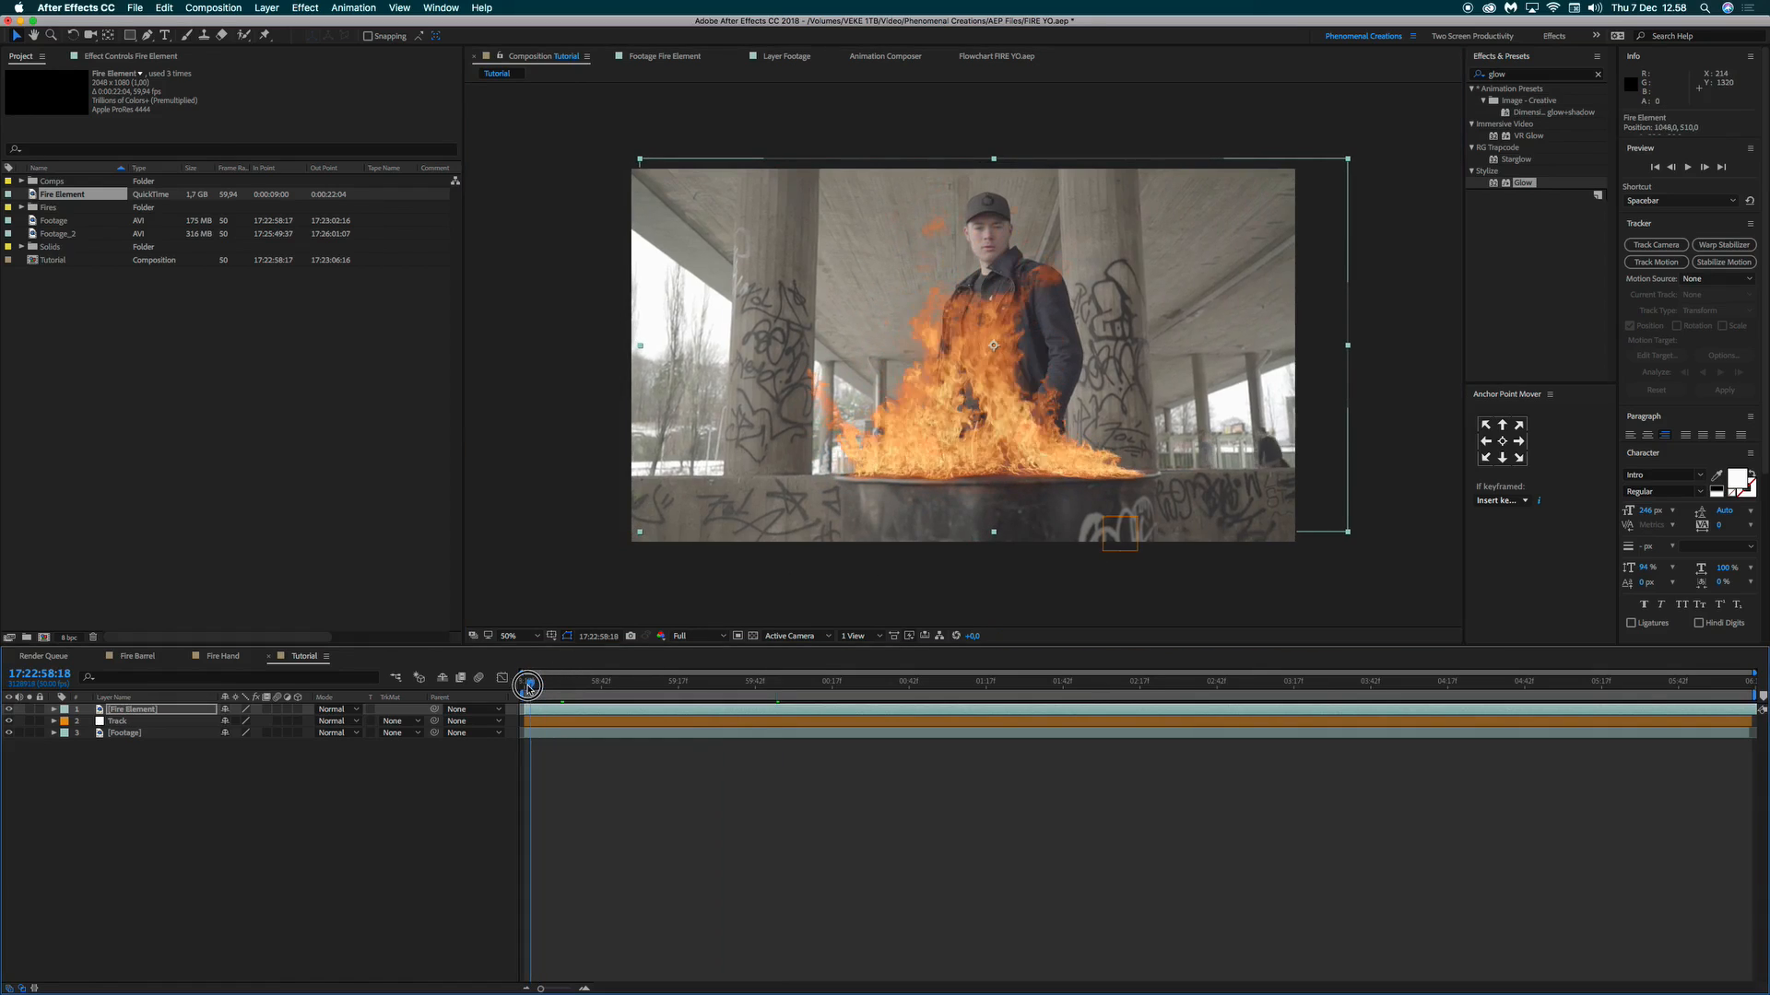
pyautogui.press('space')
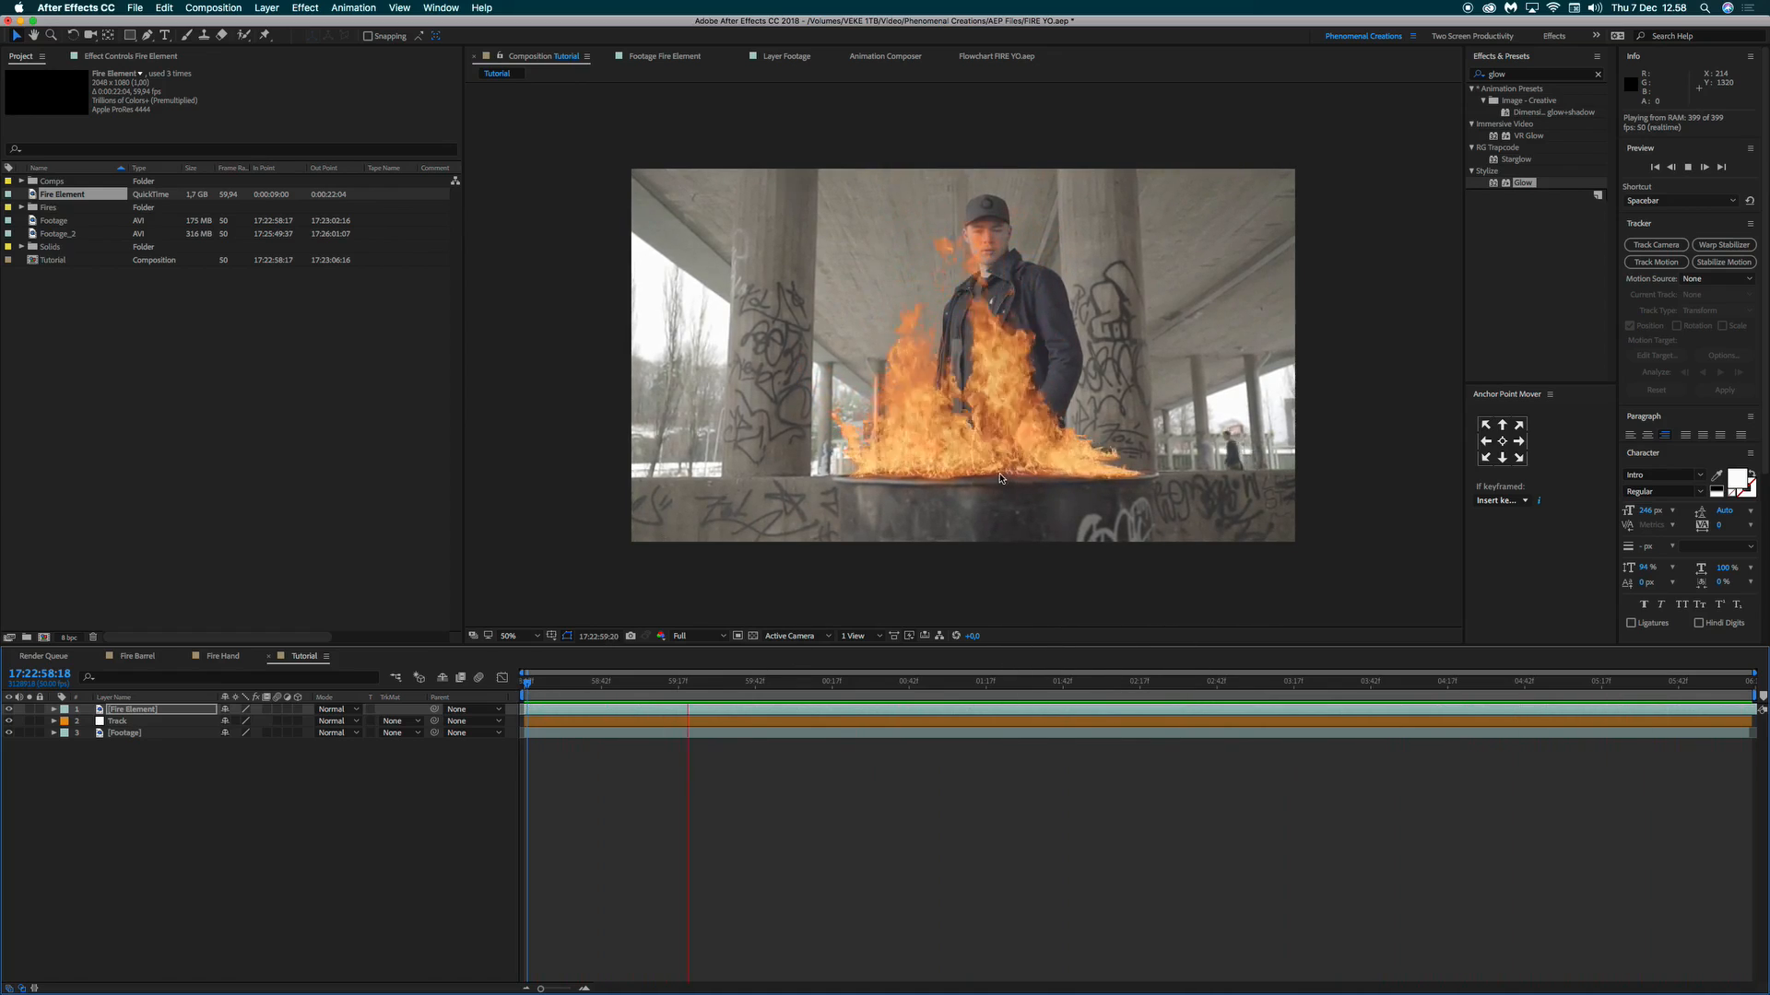
pyautogui.press('space')
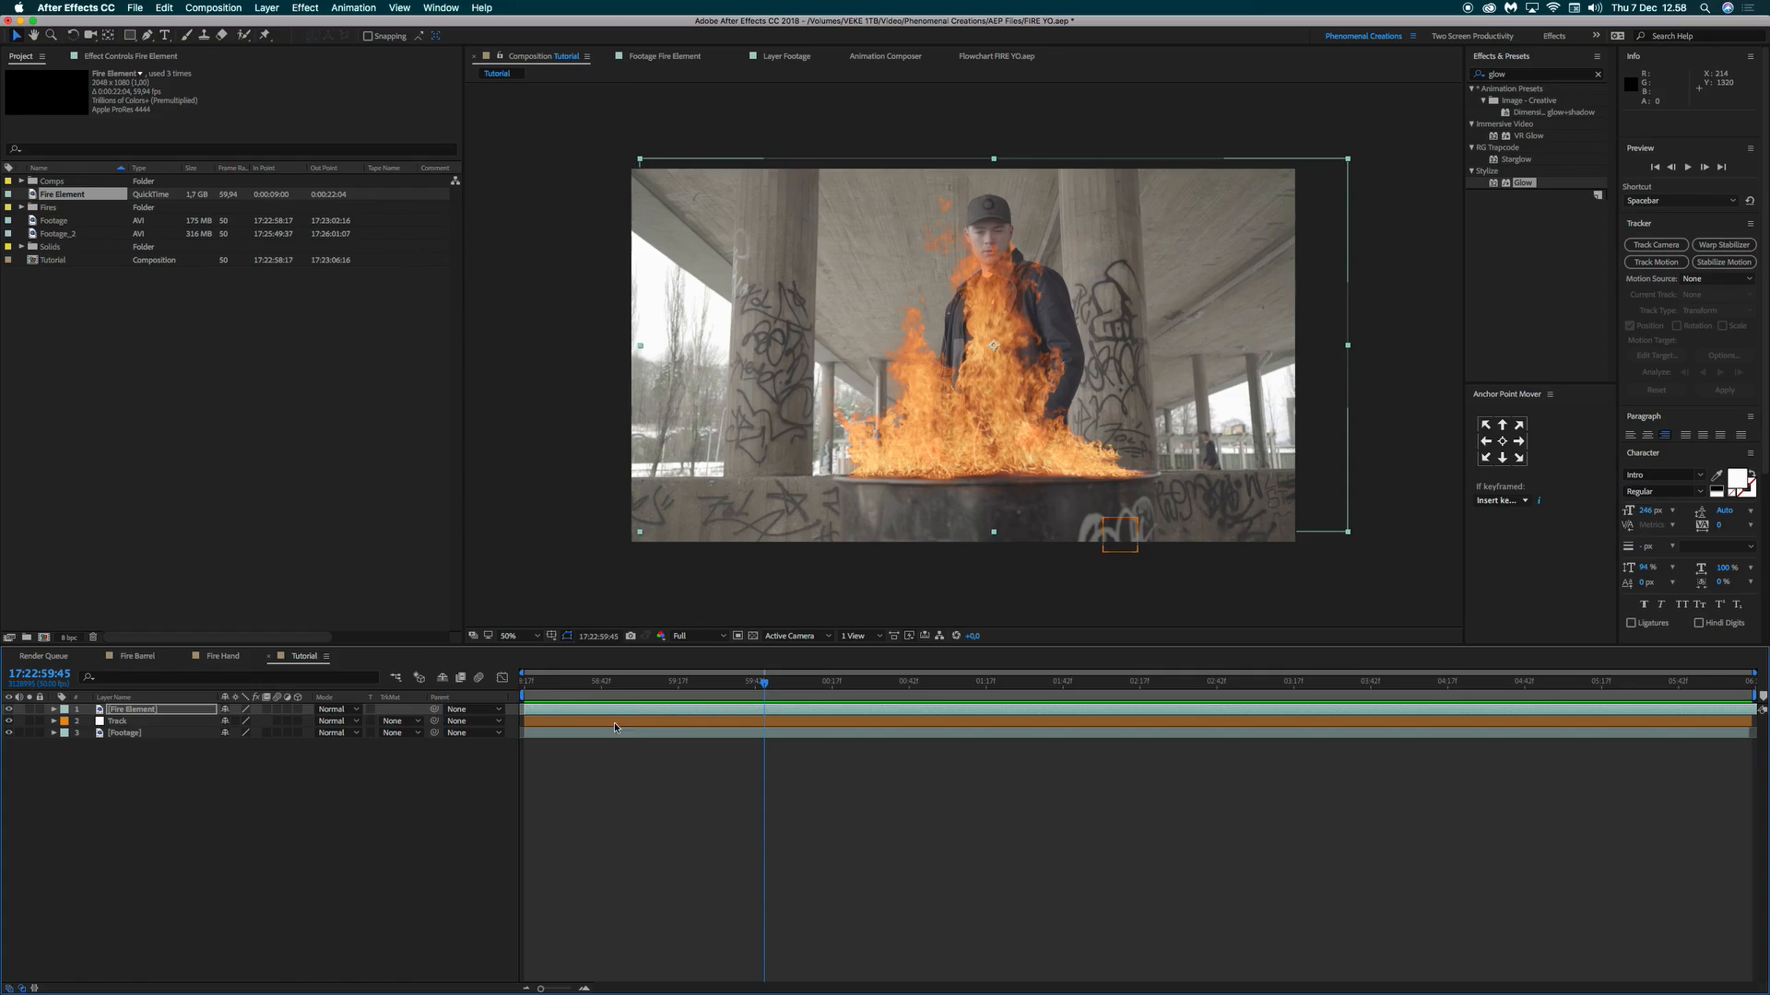
pyautogui.click(520, 697)
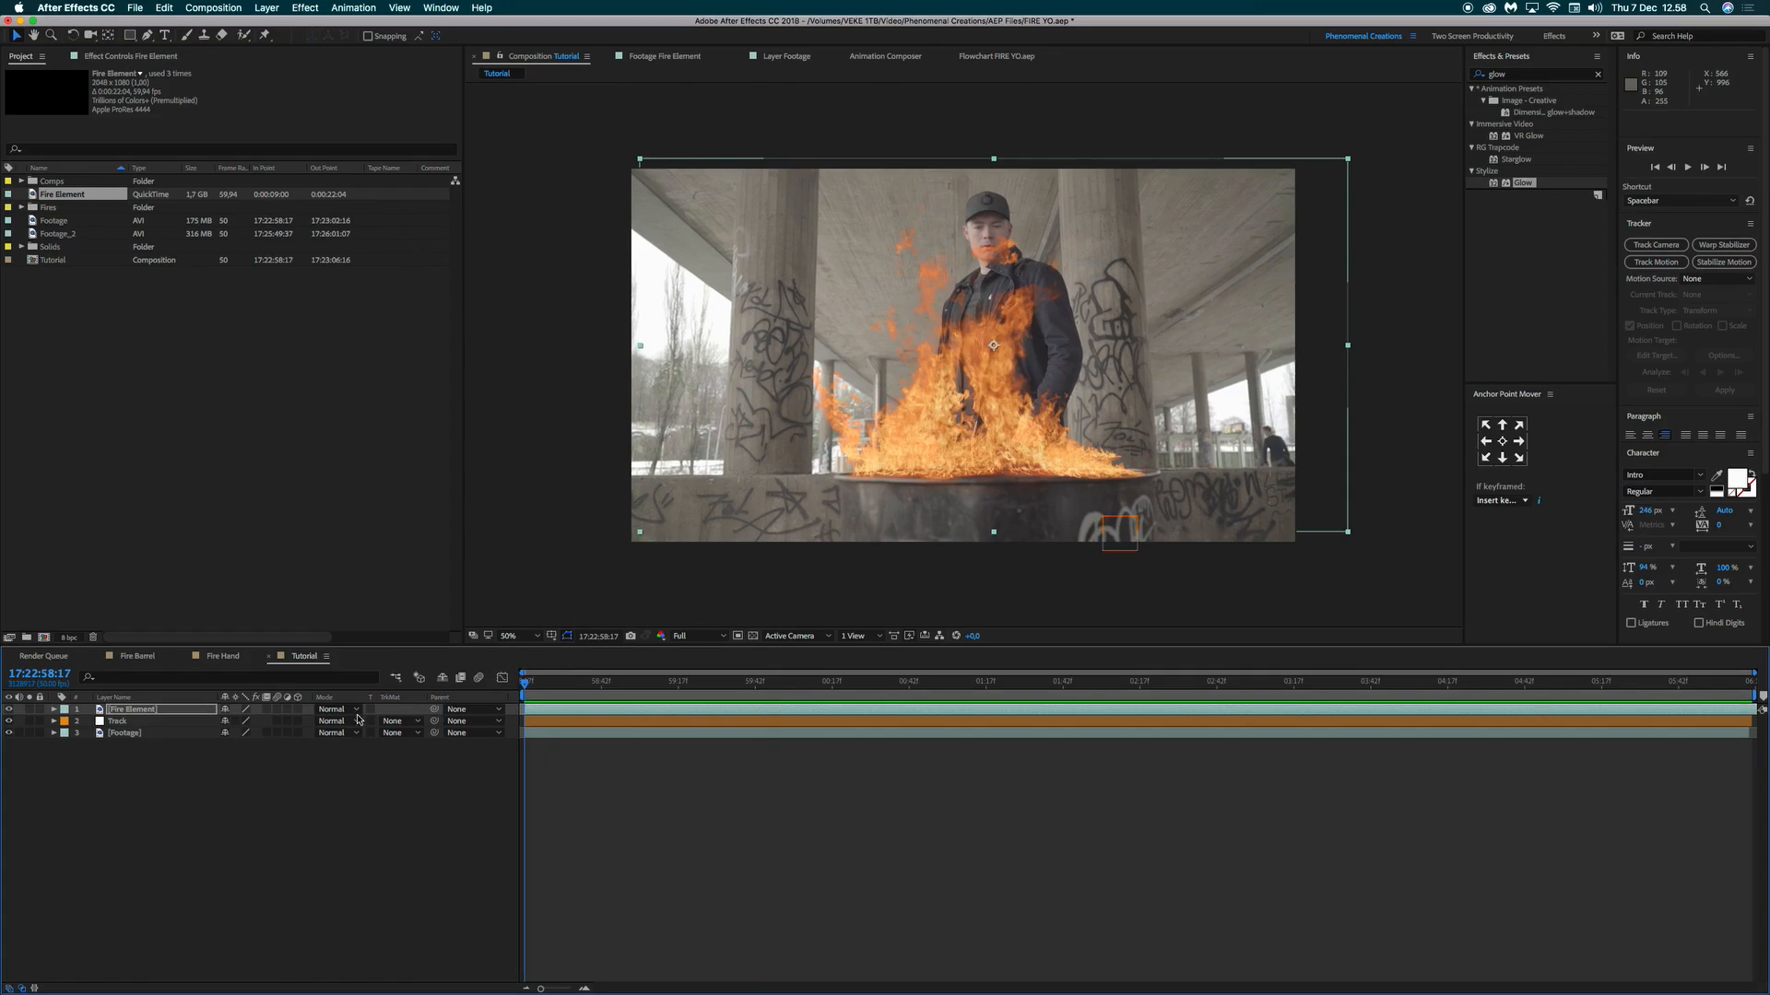
pyautogui.click(996, 437)
pyautogui.moveTo(996, 438); pyautogui.dragTo(994, 437)
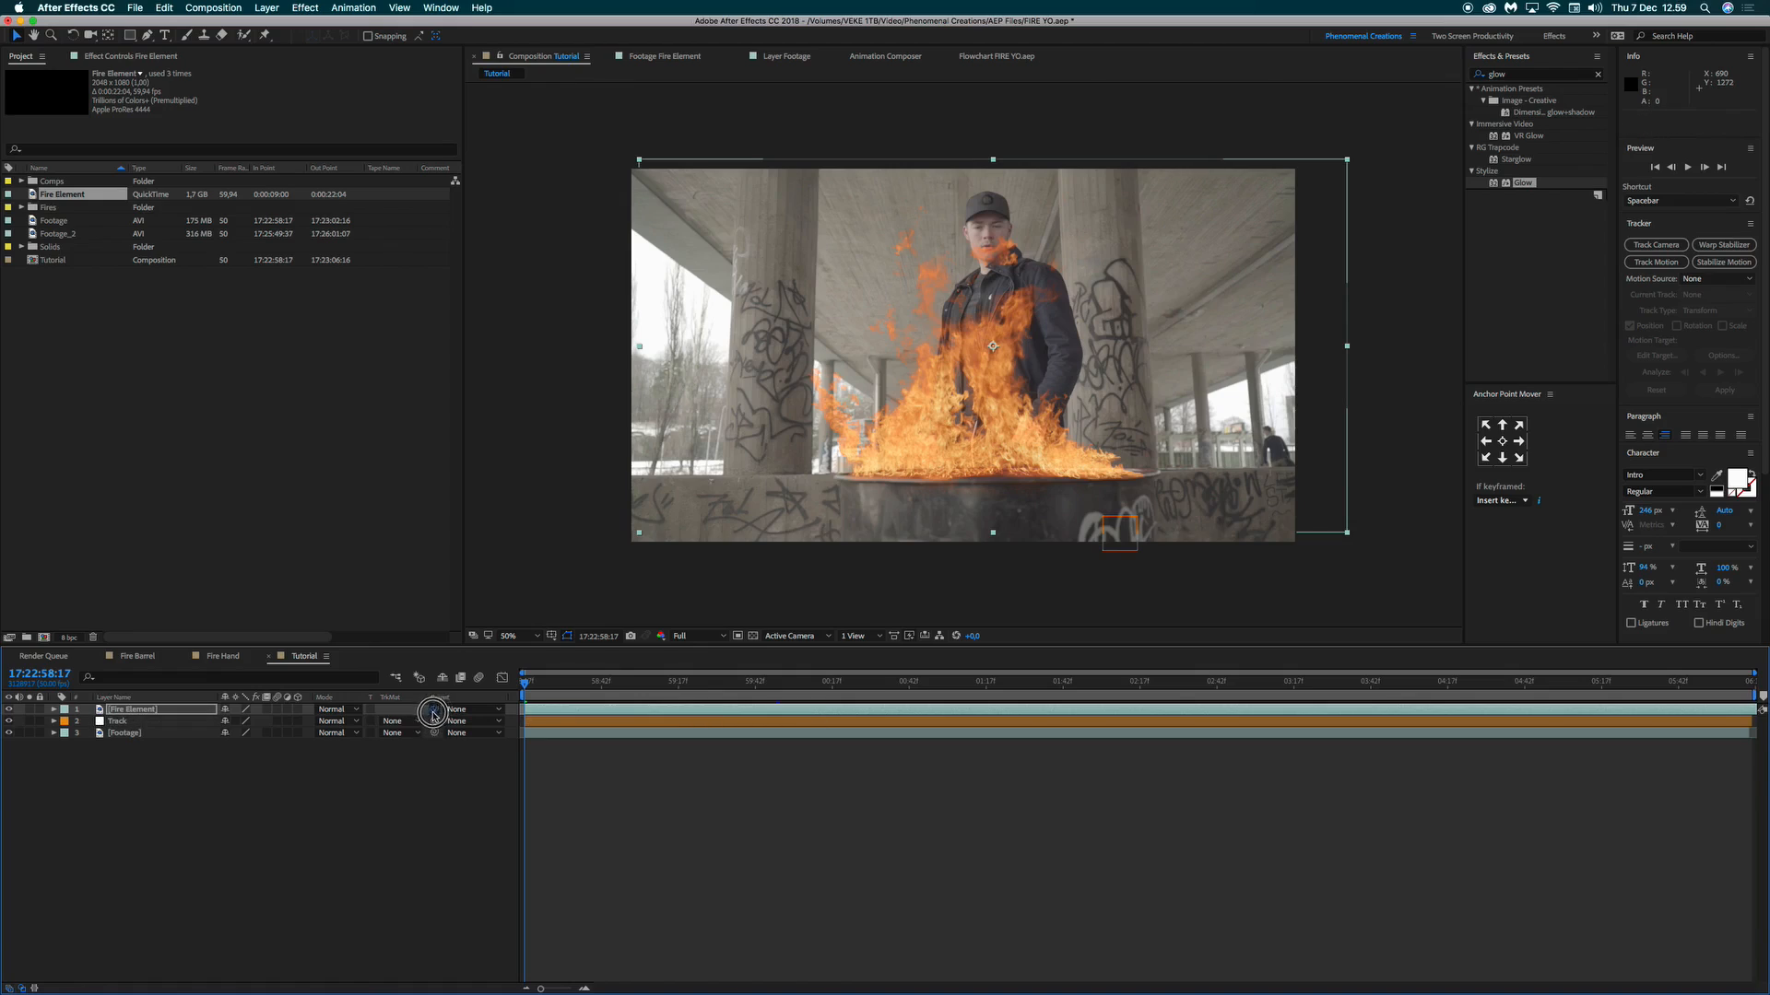
# Parent the Fire Element layer to the Track null and preview how the fire follows the barrel.
pyautogui.moveTo(434, 710); pyautogui.dragTo(124, 721)
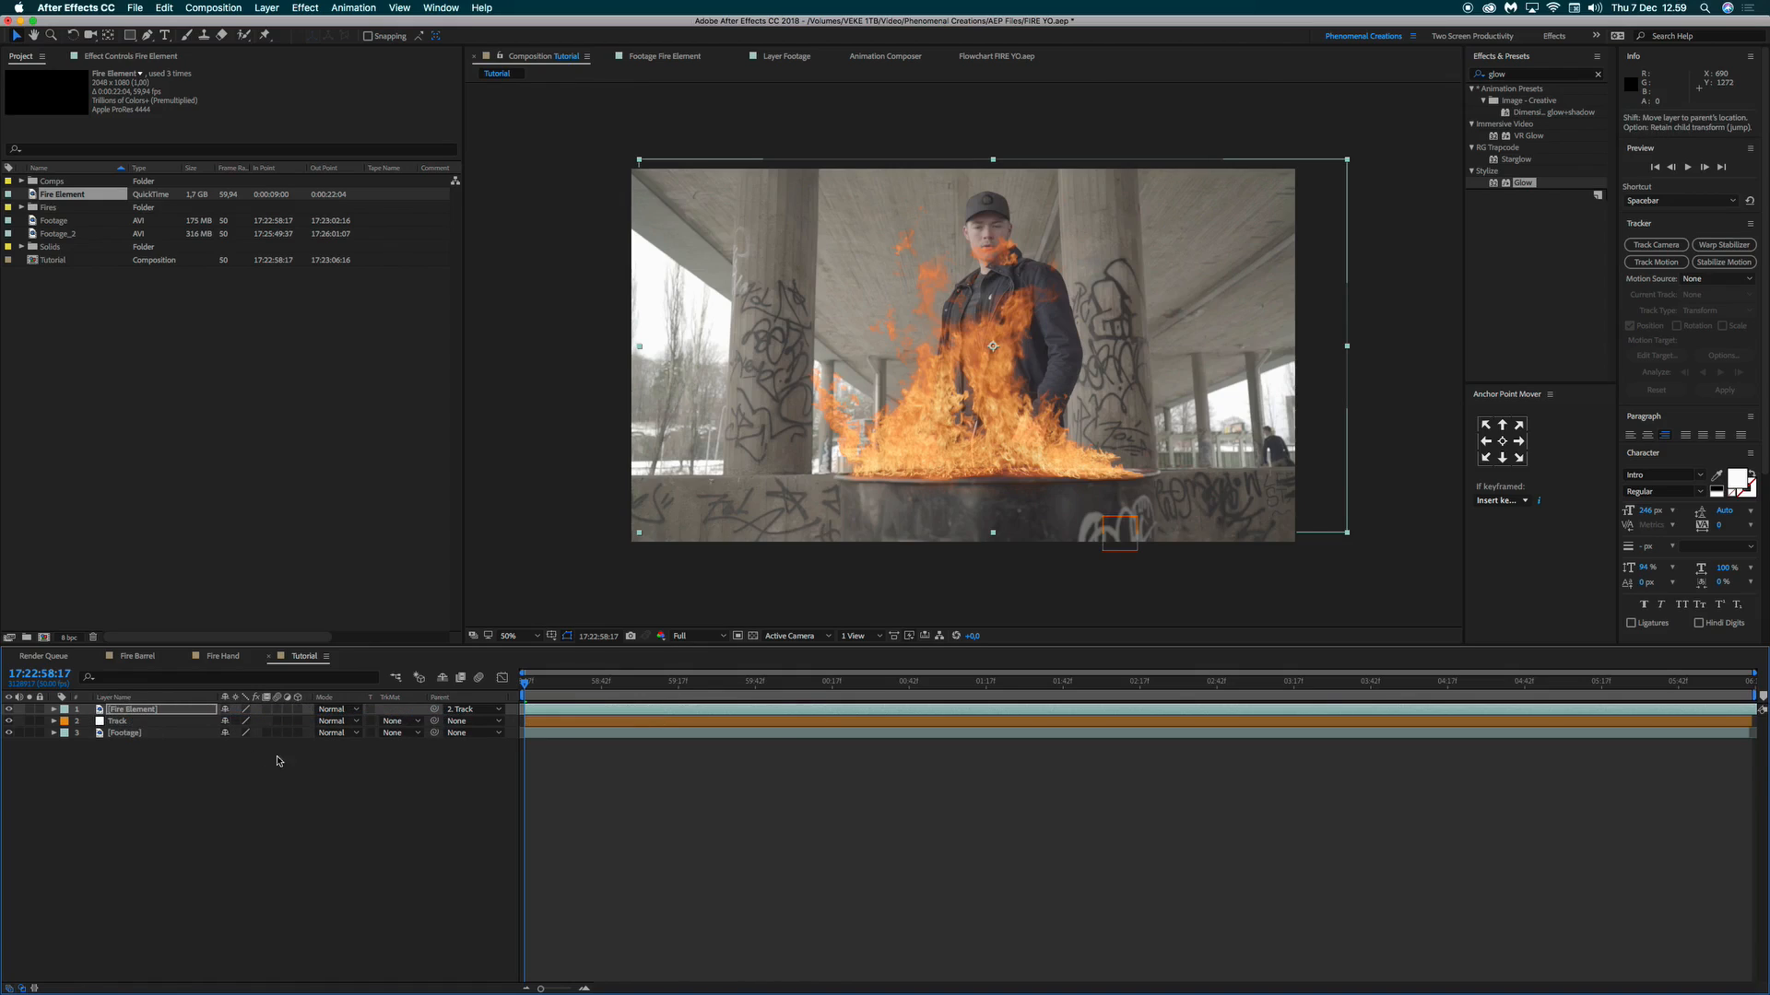
pyautogui.click(126, 722)
pyautogui.click(139, 710)
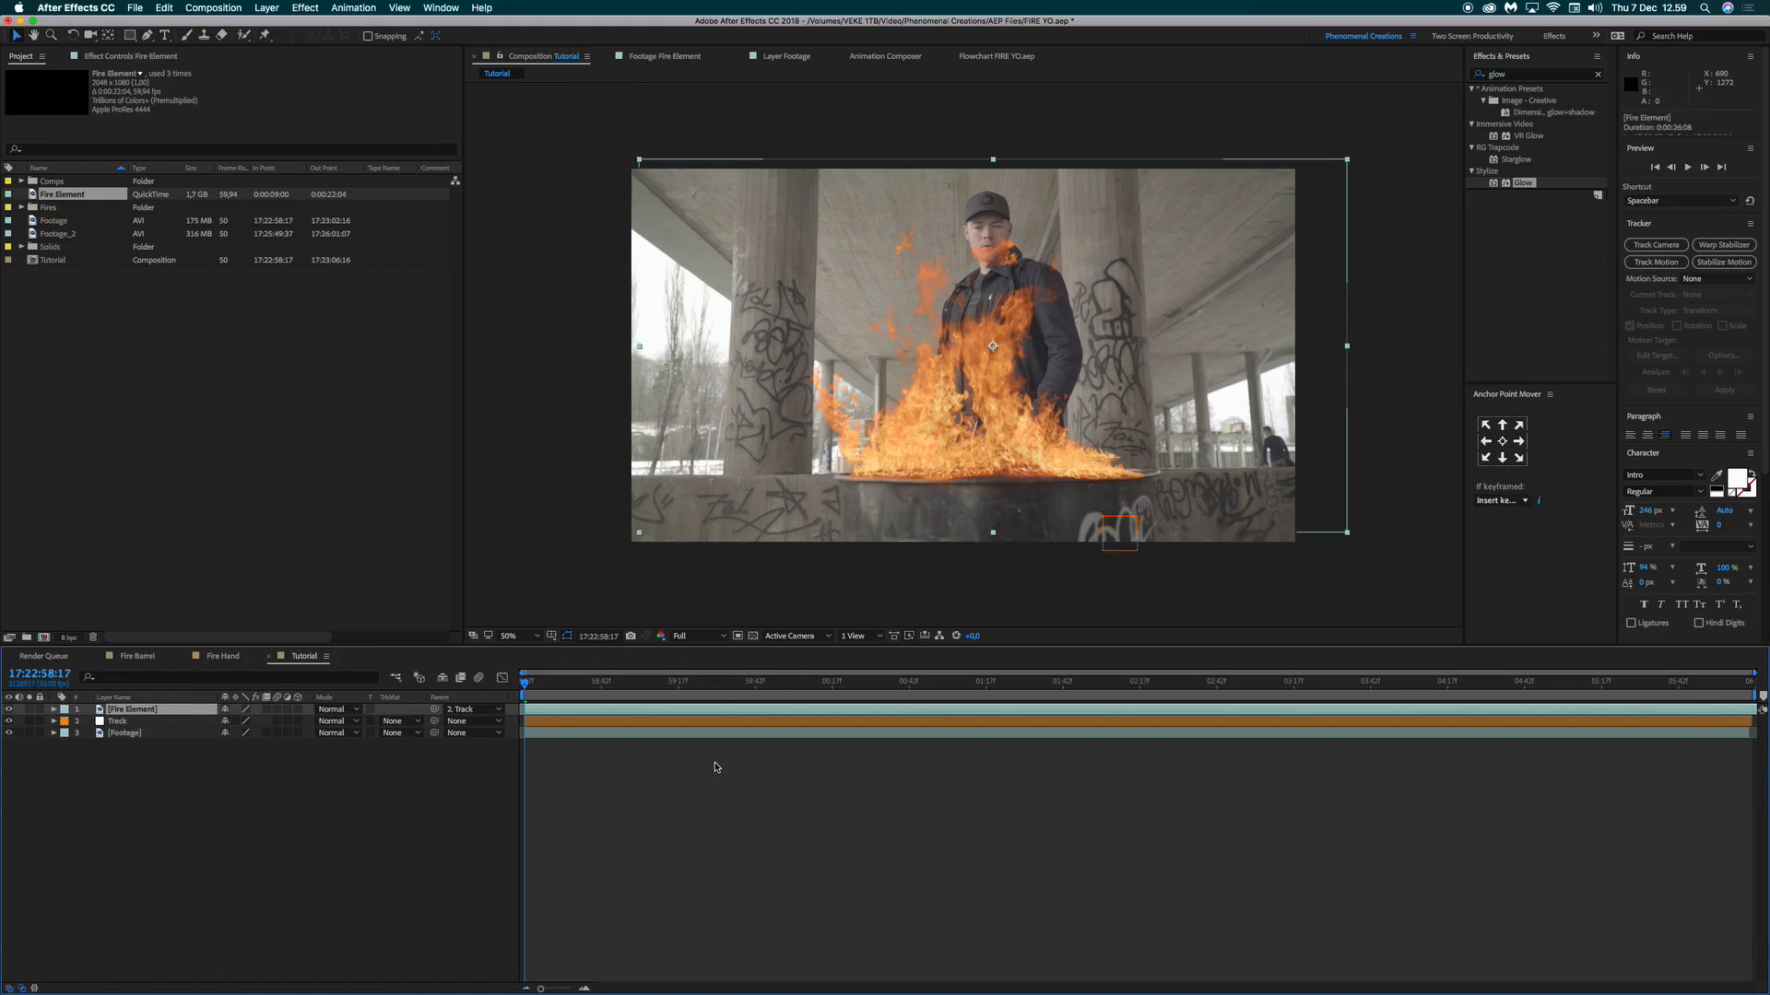
pyautogui.press('space')
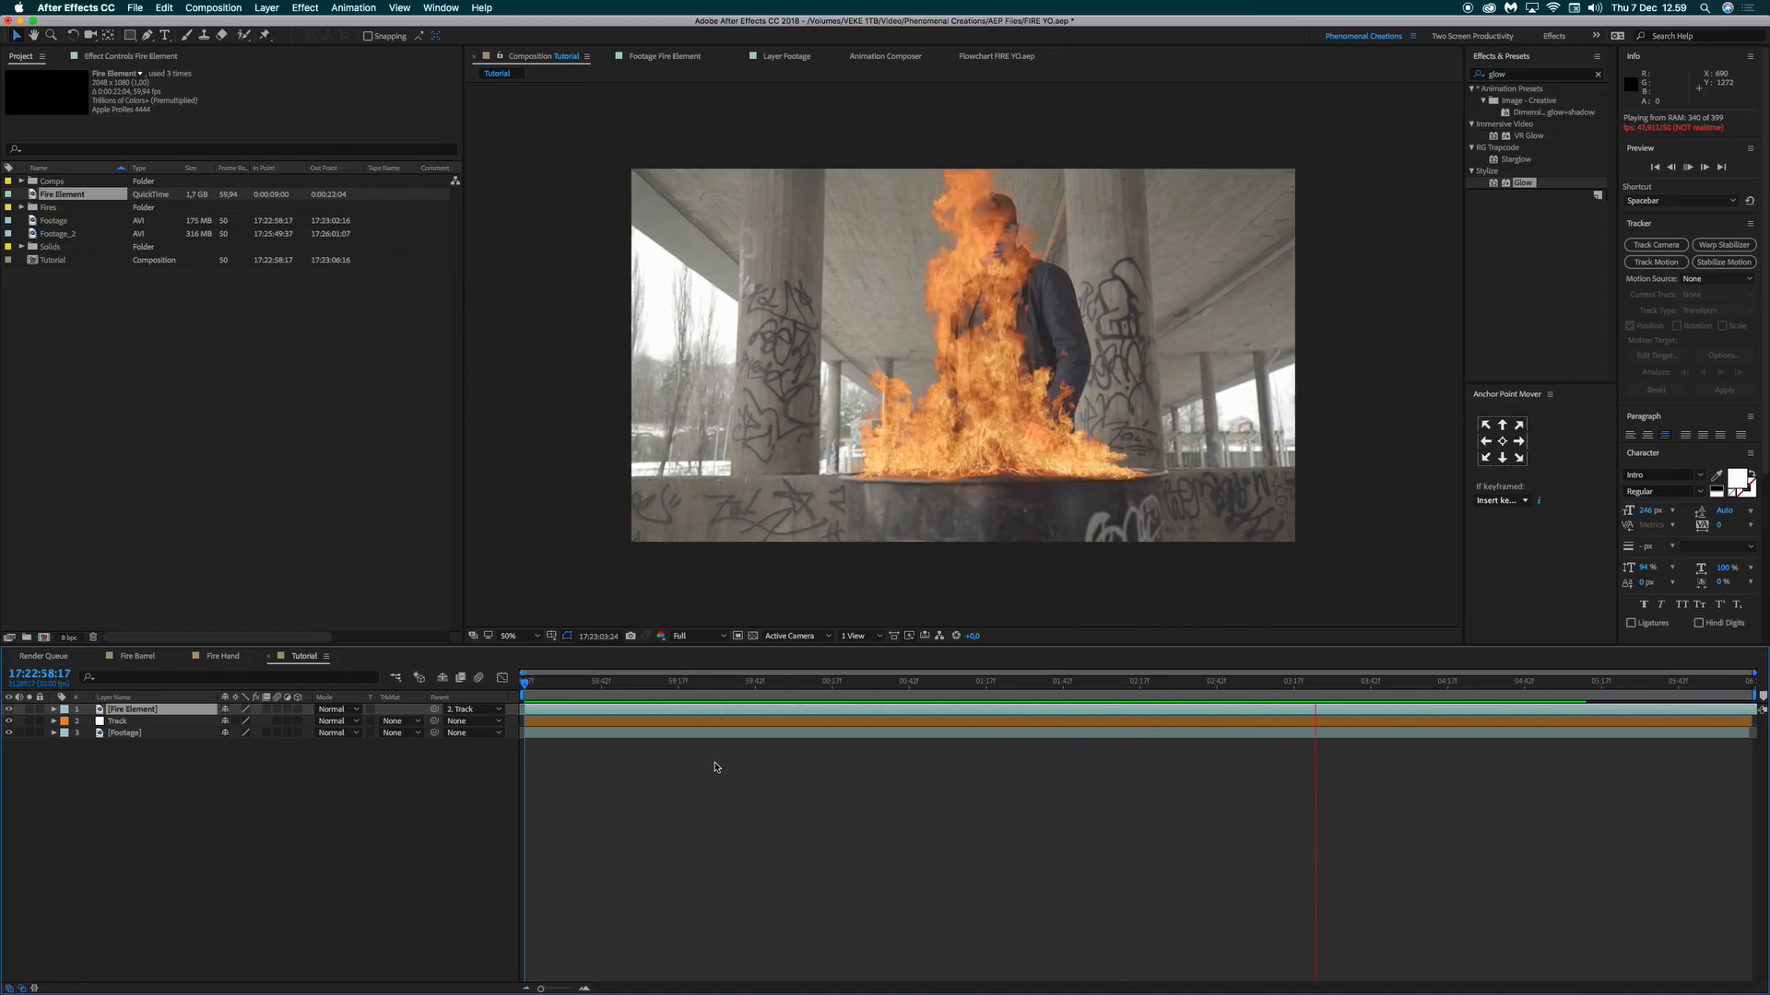
pyautogui.press('space')
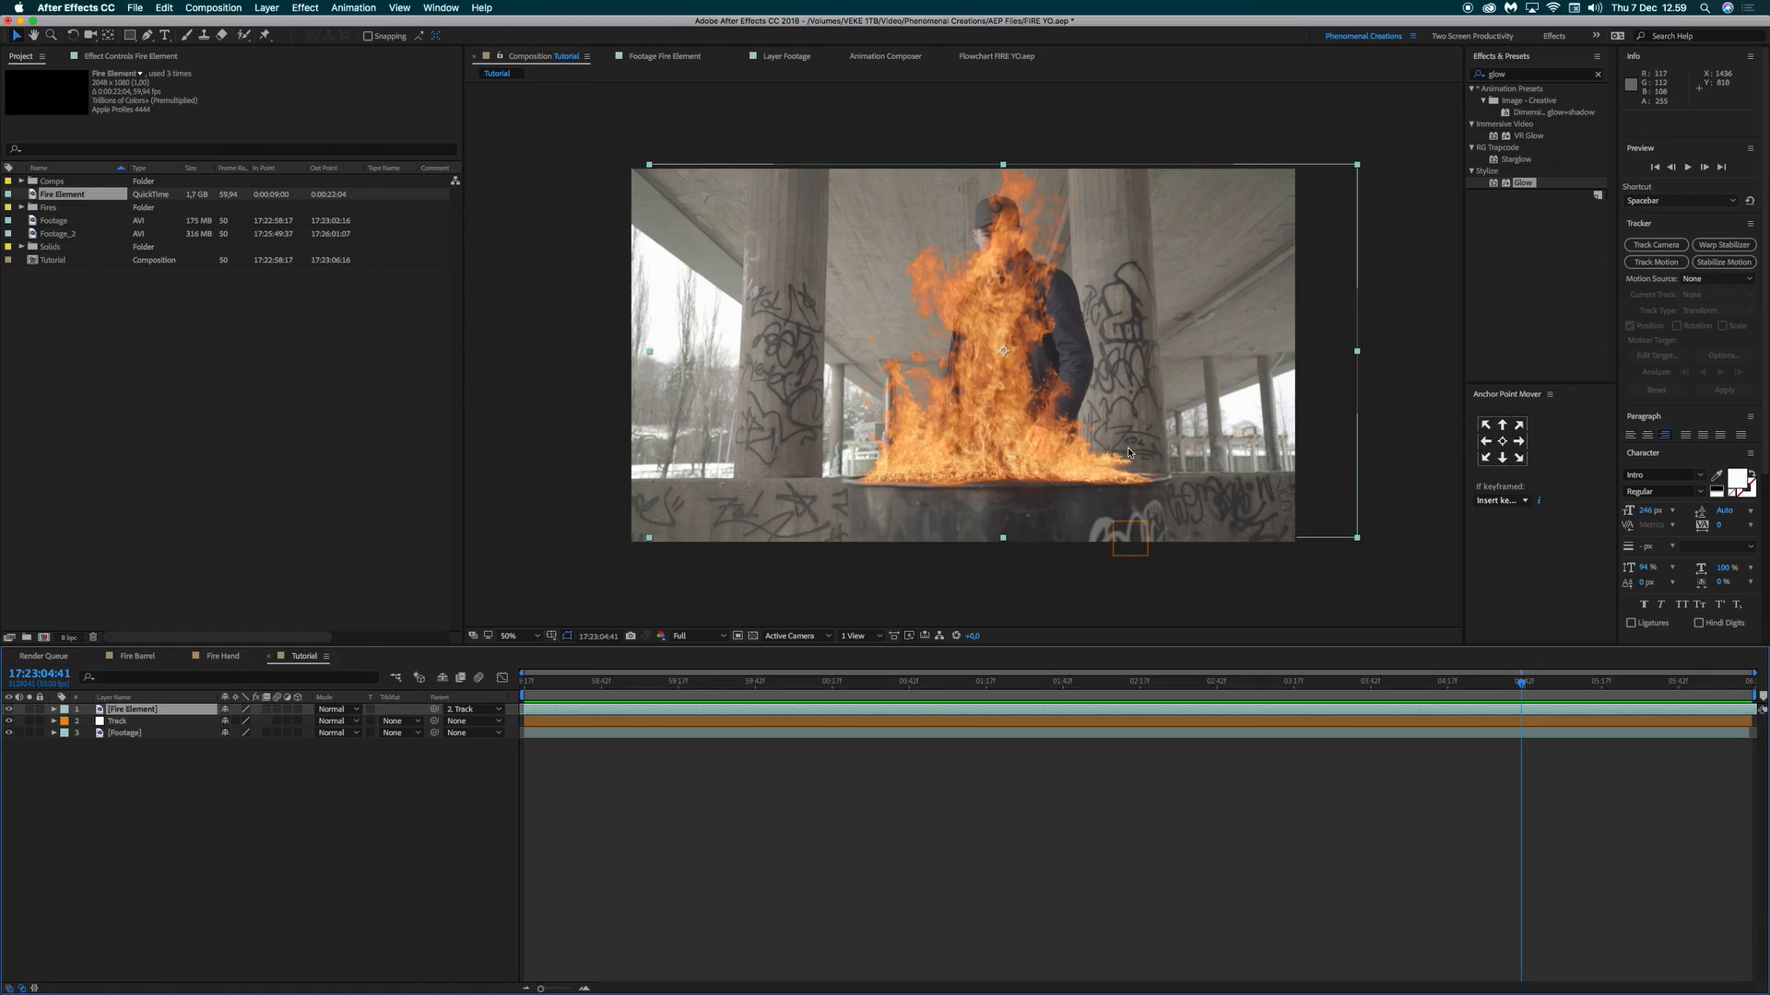
# Draw a closed Pen mask on the Fire Element layer around the stray flames above the barrel's right rim.
pyautogui.press('g')
pyautogui.scroll(2, 1173, 489)
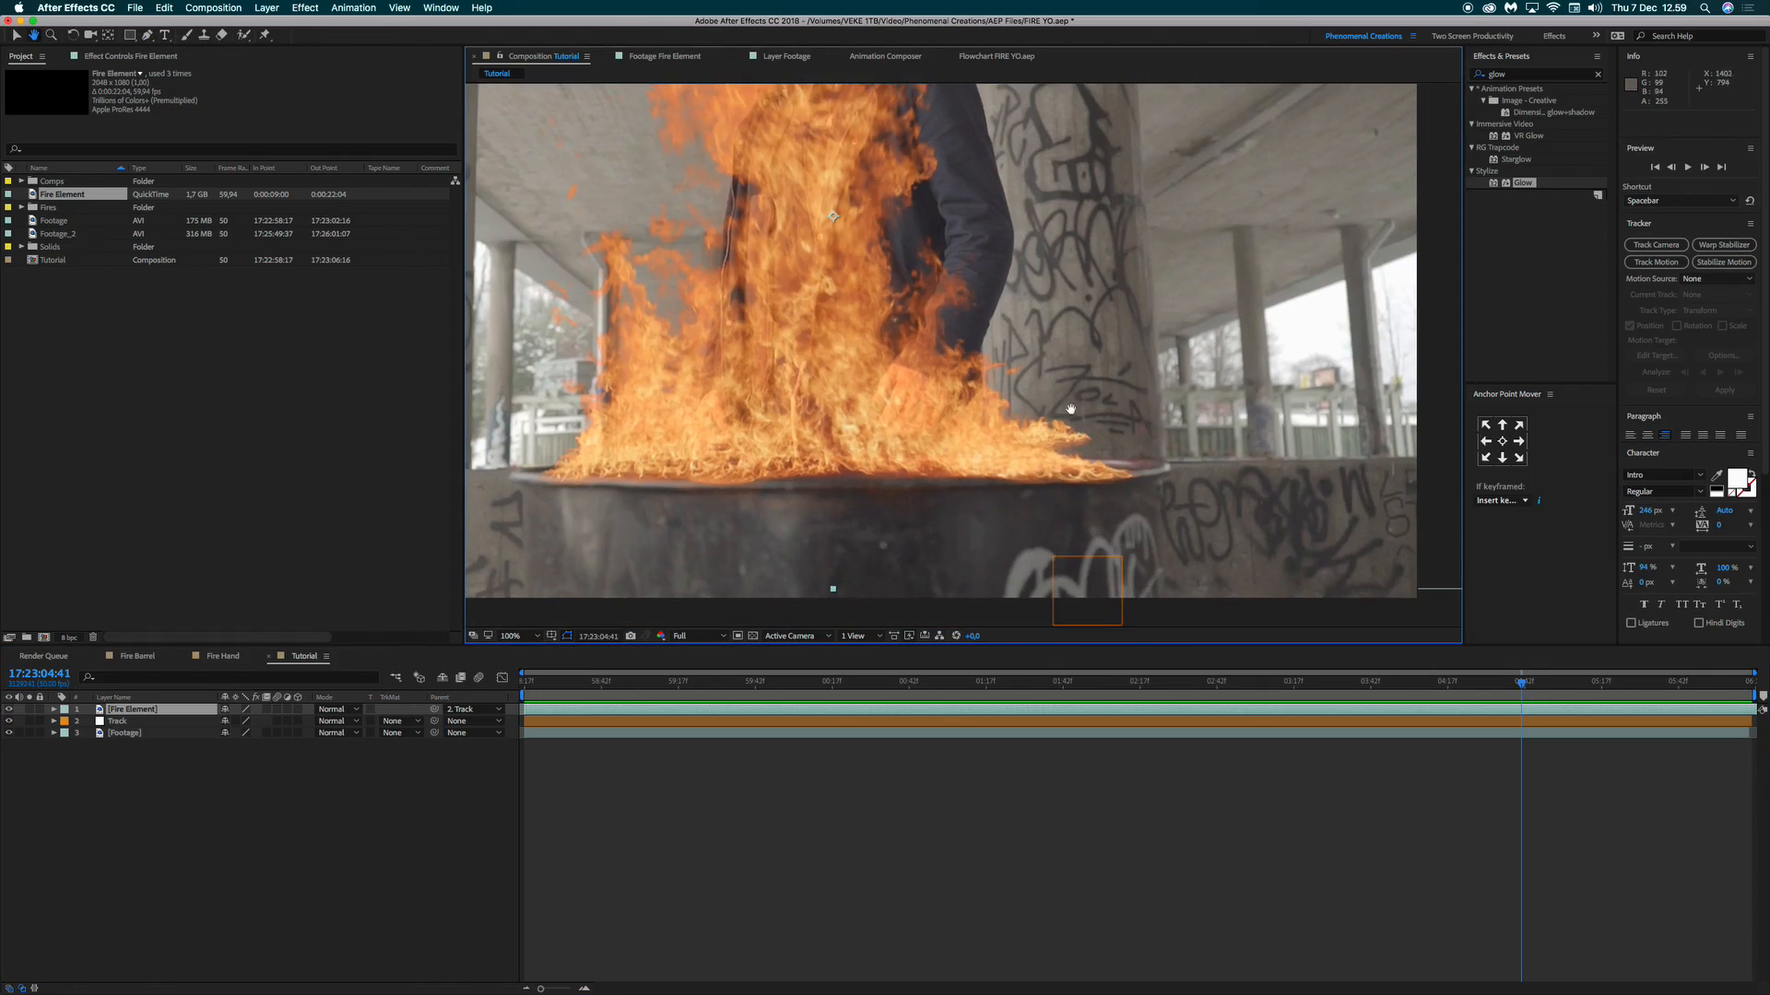
pyautogui.moveTo(989, 376); pyautogui.dragTo(1113, 459)
pyautogui.click(1020, 431)
pyautogui.click(1170, 434)
pyautogui.click(1166, 378)
pyautogui.click(1031, 327)
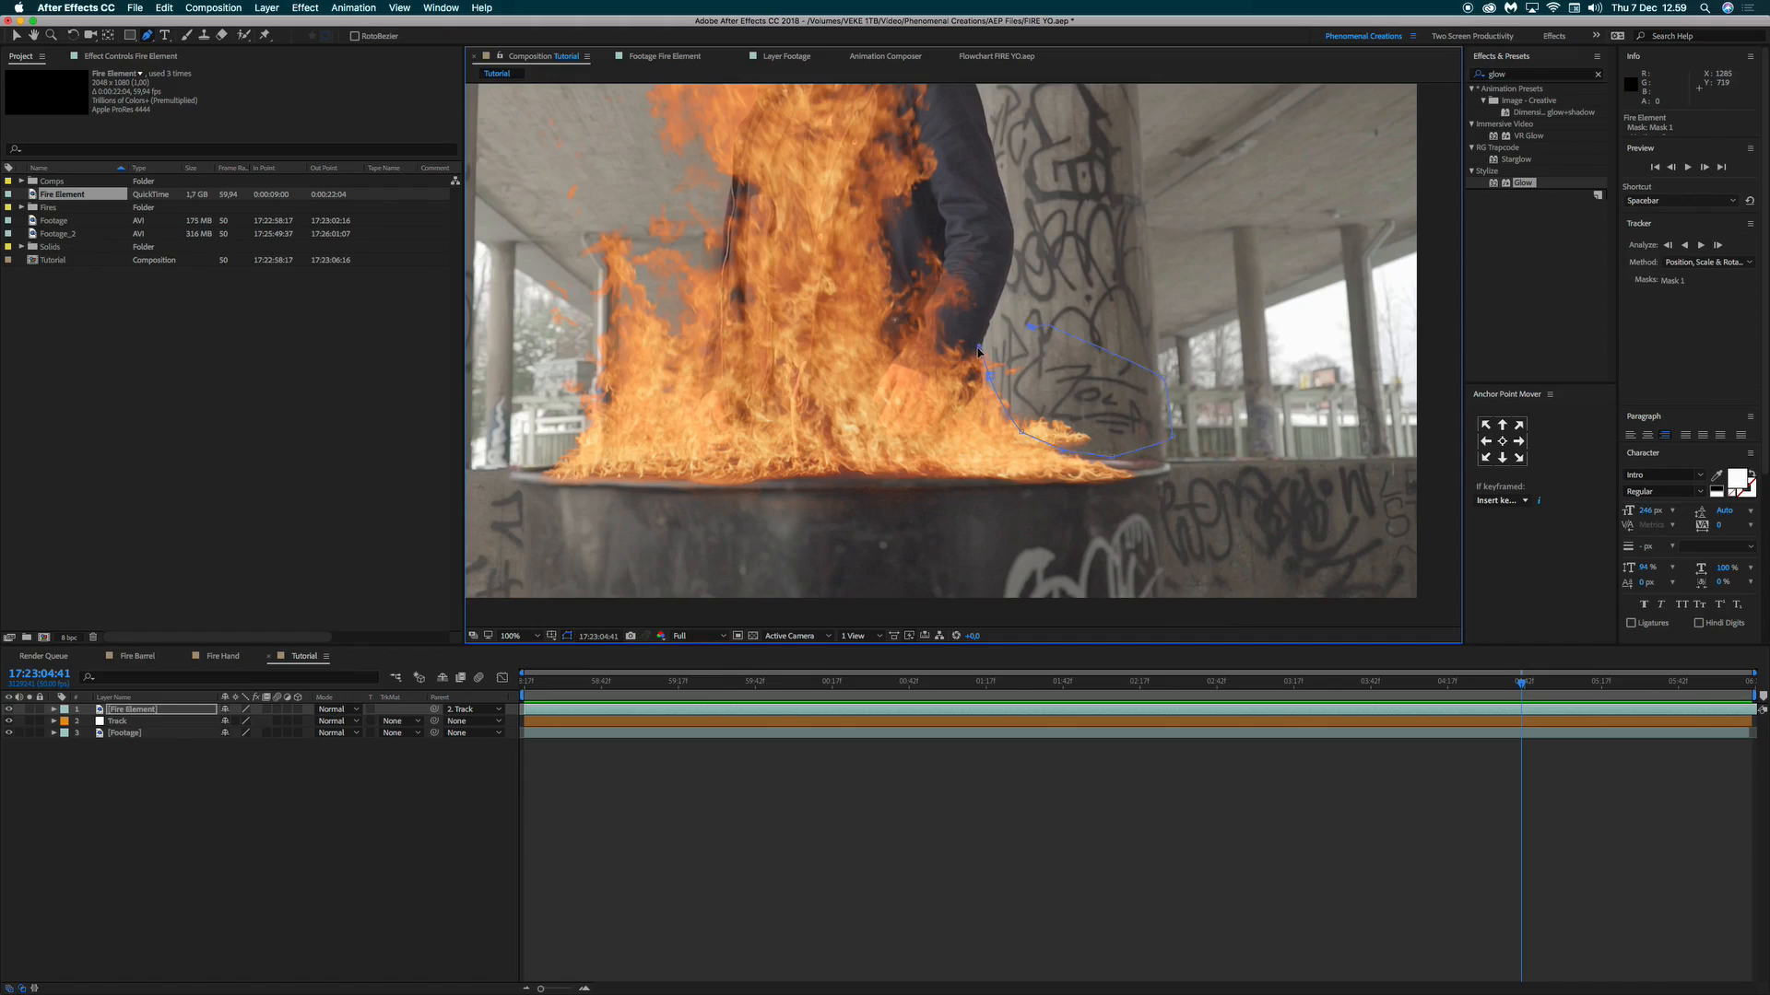
pyautogui.click(989, 377)
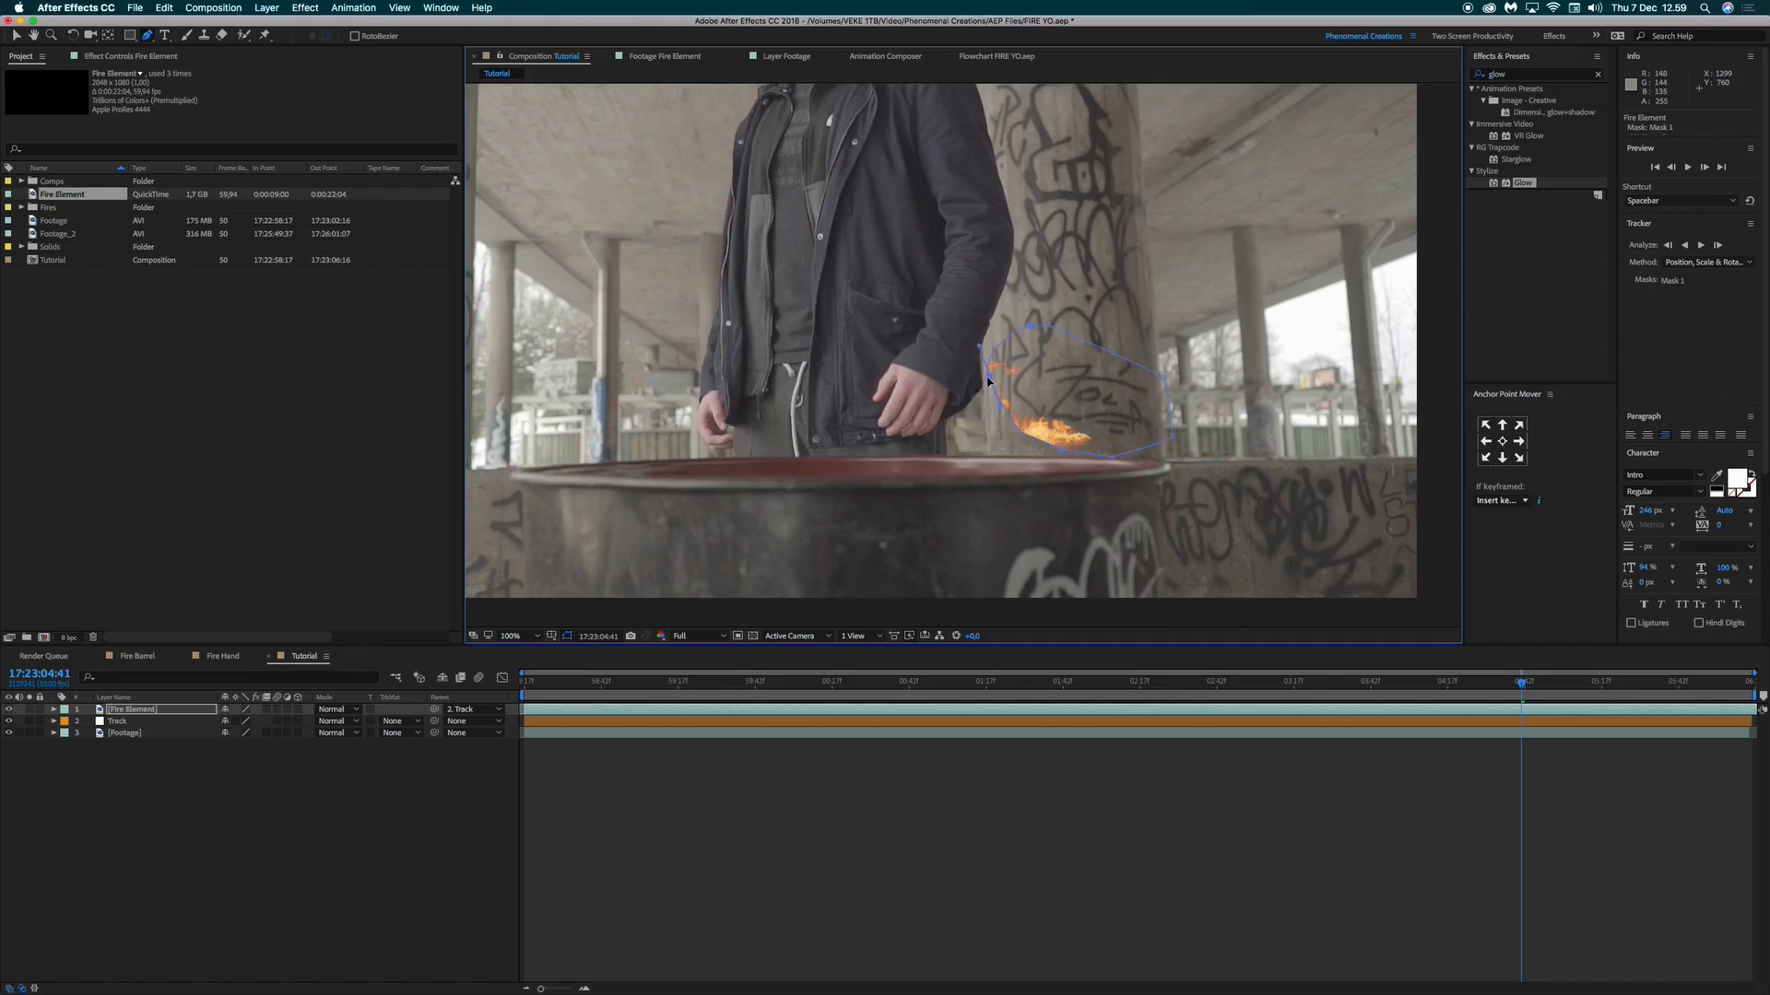
# Set the Fire Element mask's mode to Subtract and its feather to 30 pixels.
pyautogui.press('f')
pyautogui.click(249, 724)
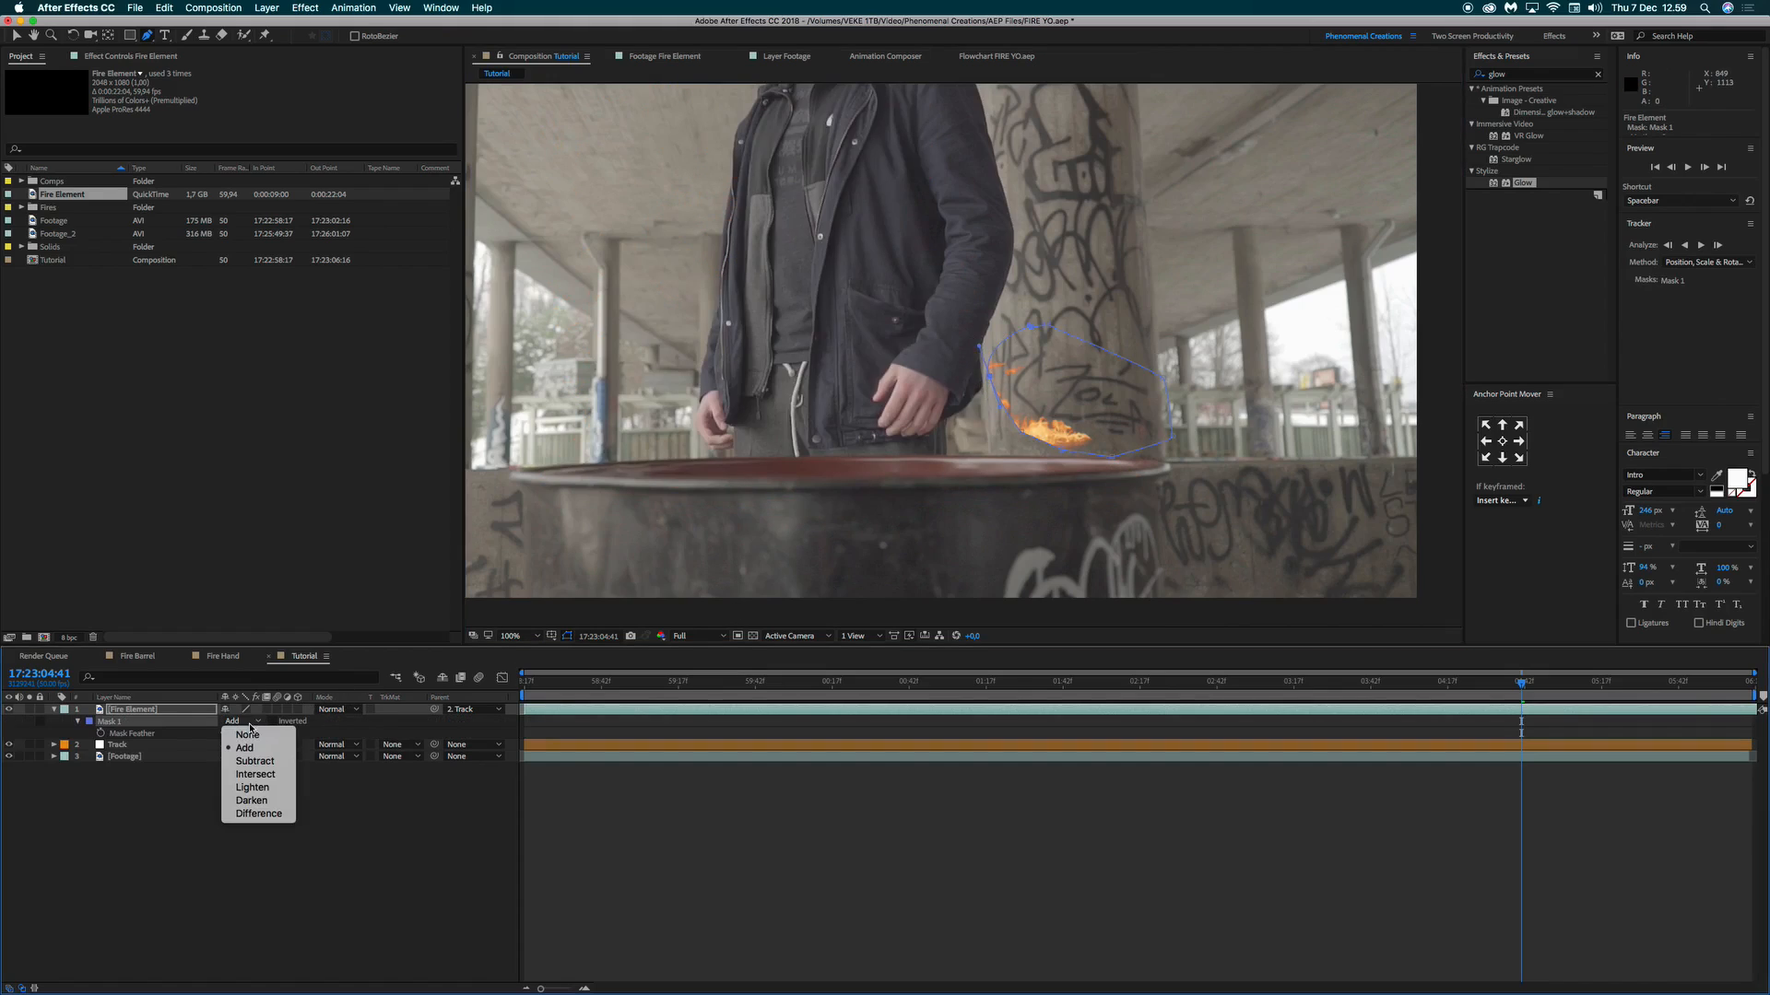
pyautogui.click(254, 761)
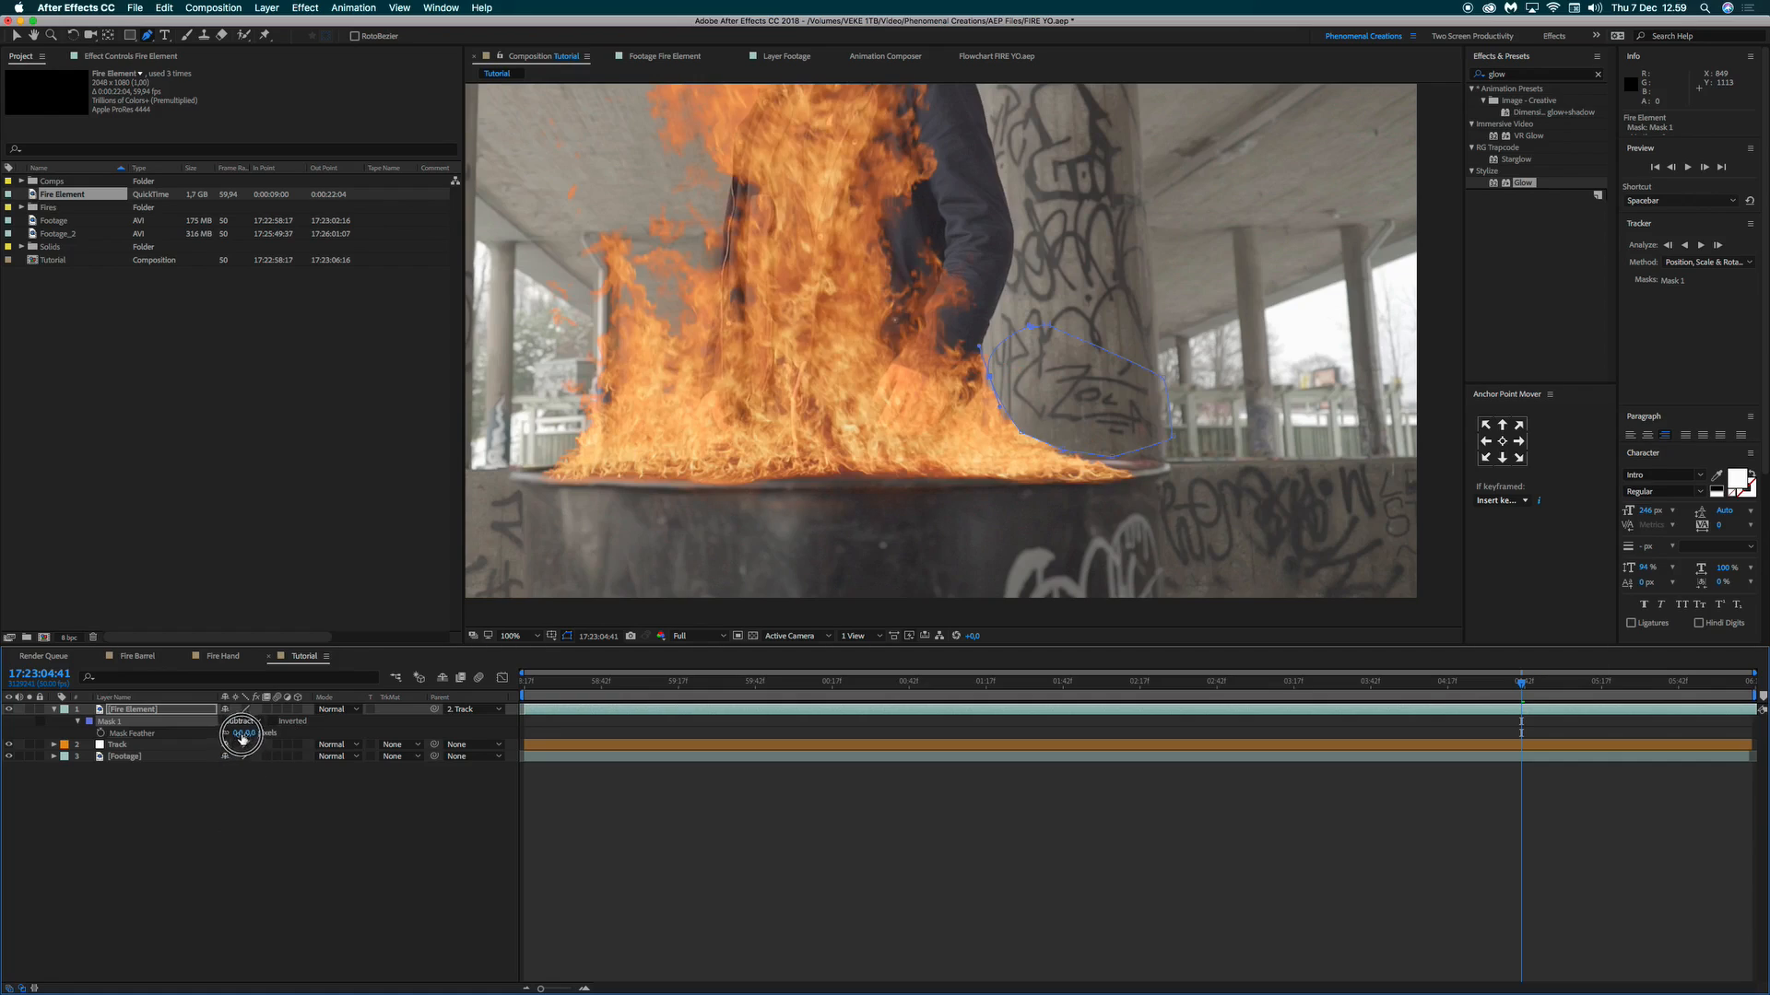
pyautogui.moveTo(240, 734); pyautogui.dragTo(258, 734)
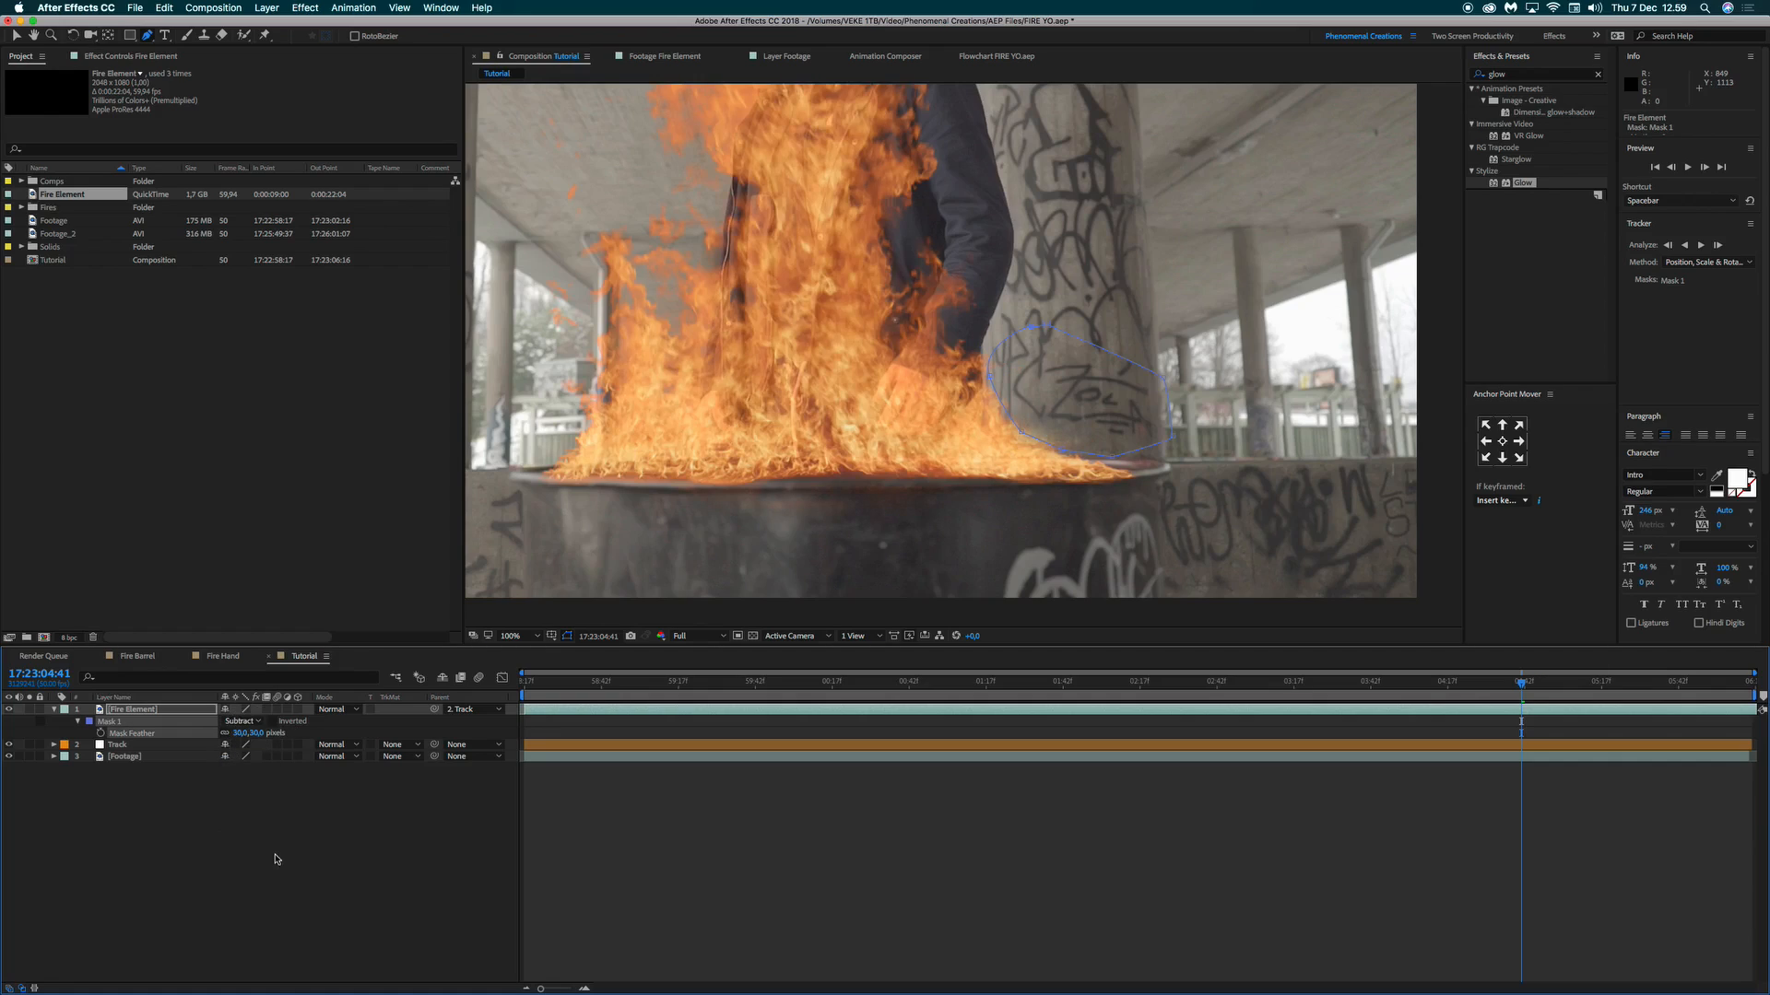
# Deselect the mask, fit the whole frame in view and preview the masked fire from the first frame.
pyautogui.click(272, 852)
pyautogui.click(556, 691)
pyautogui.moveTo(556, 690); pyautogui.dragTo(523, 689)
pyautogui.click(512, 636)
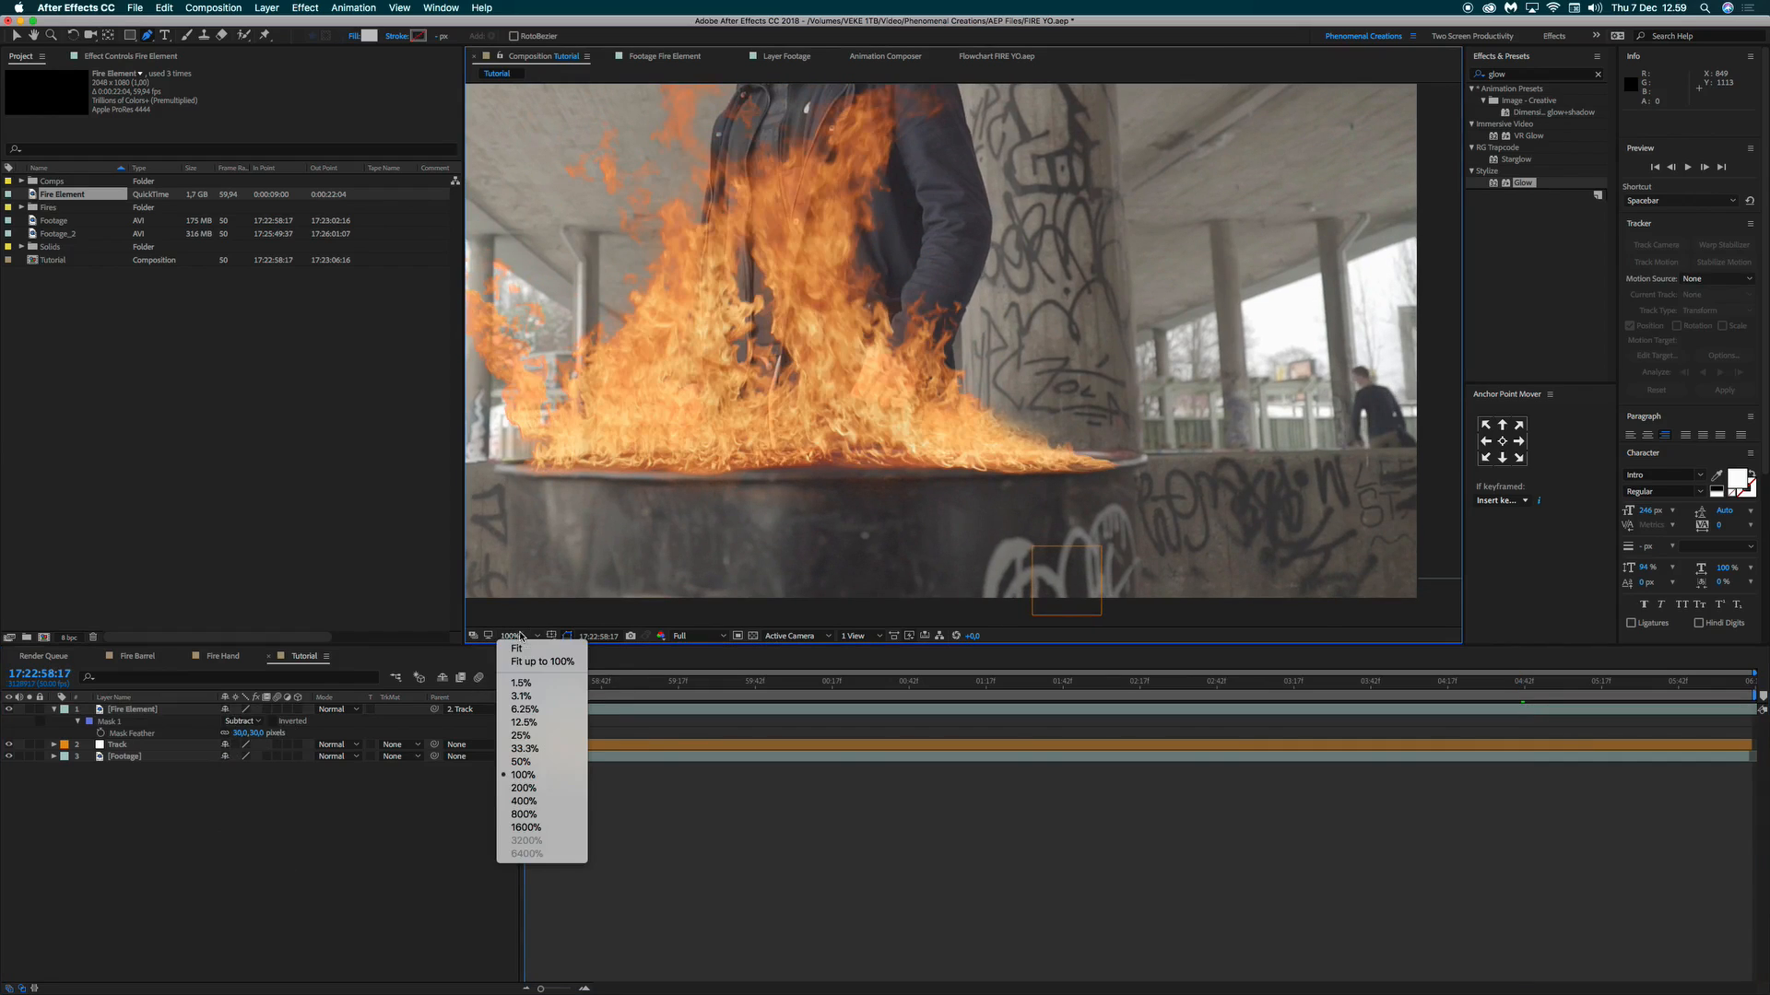
pyautogui.click(517, 649)
pyautogui.press('space')
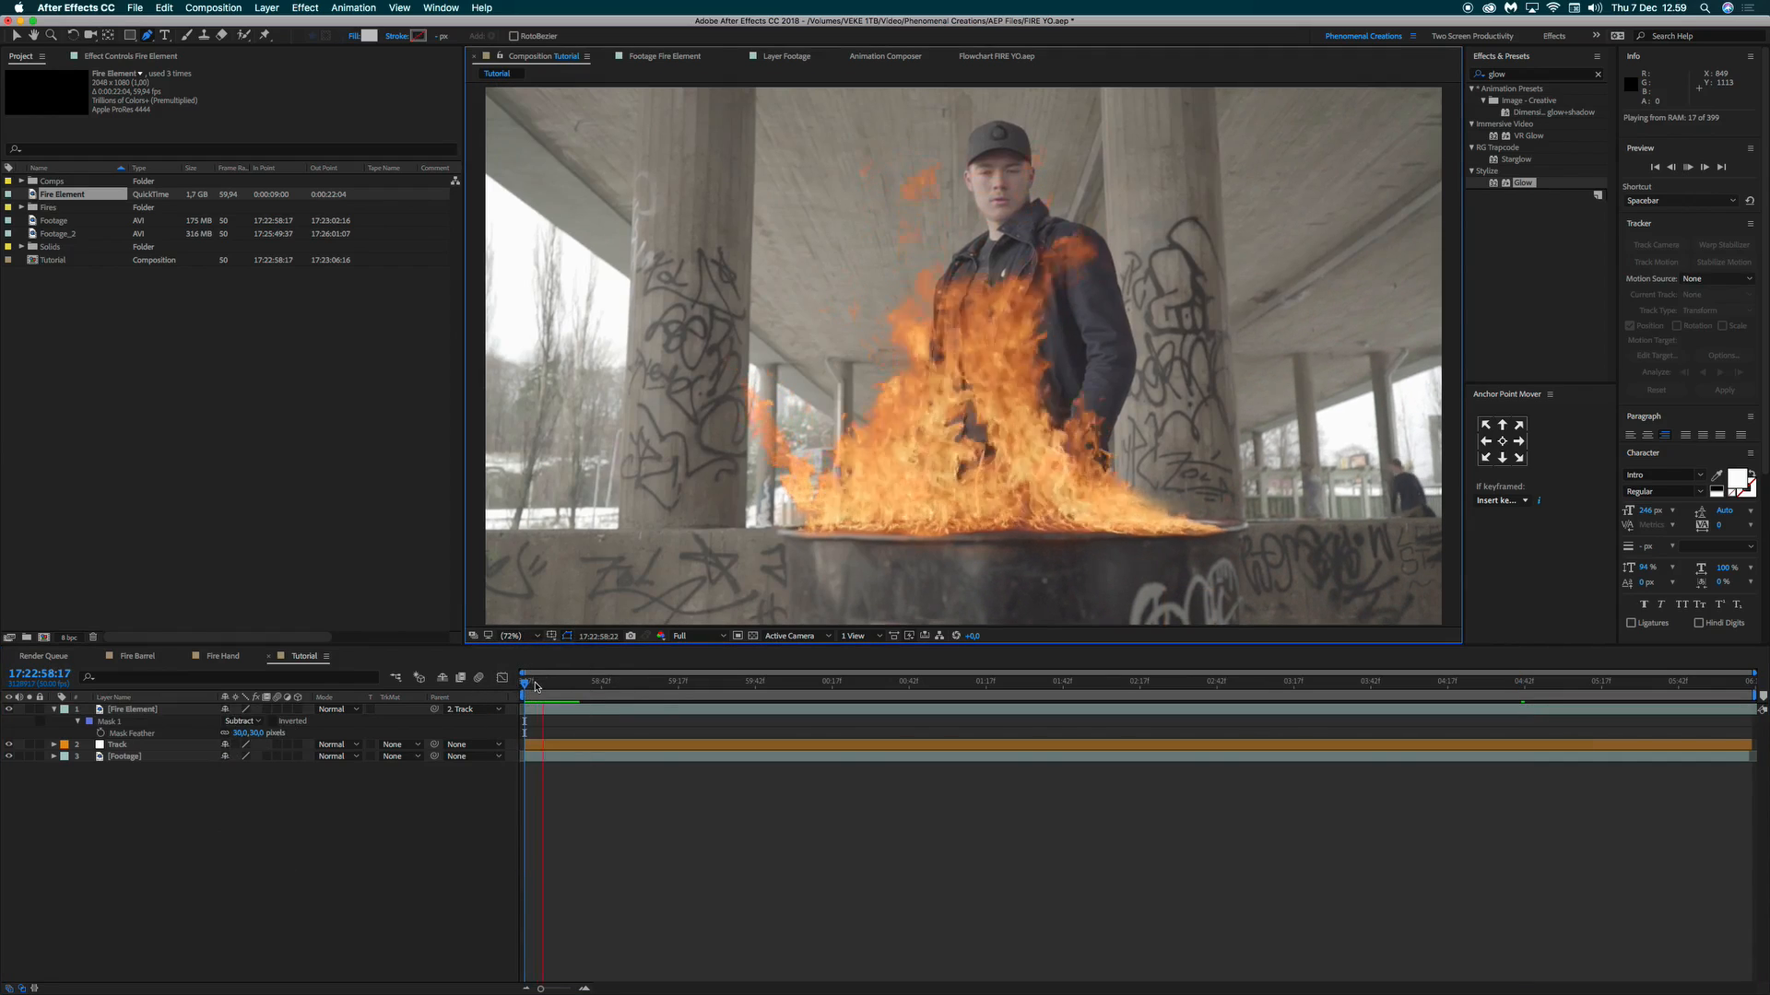
pyautogui.press(',')
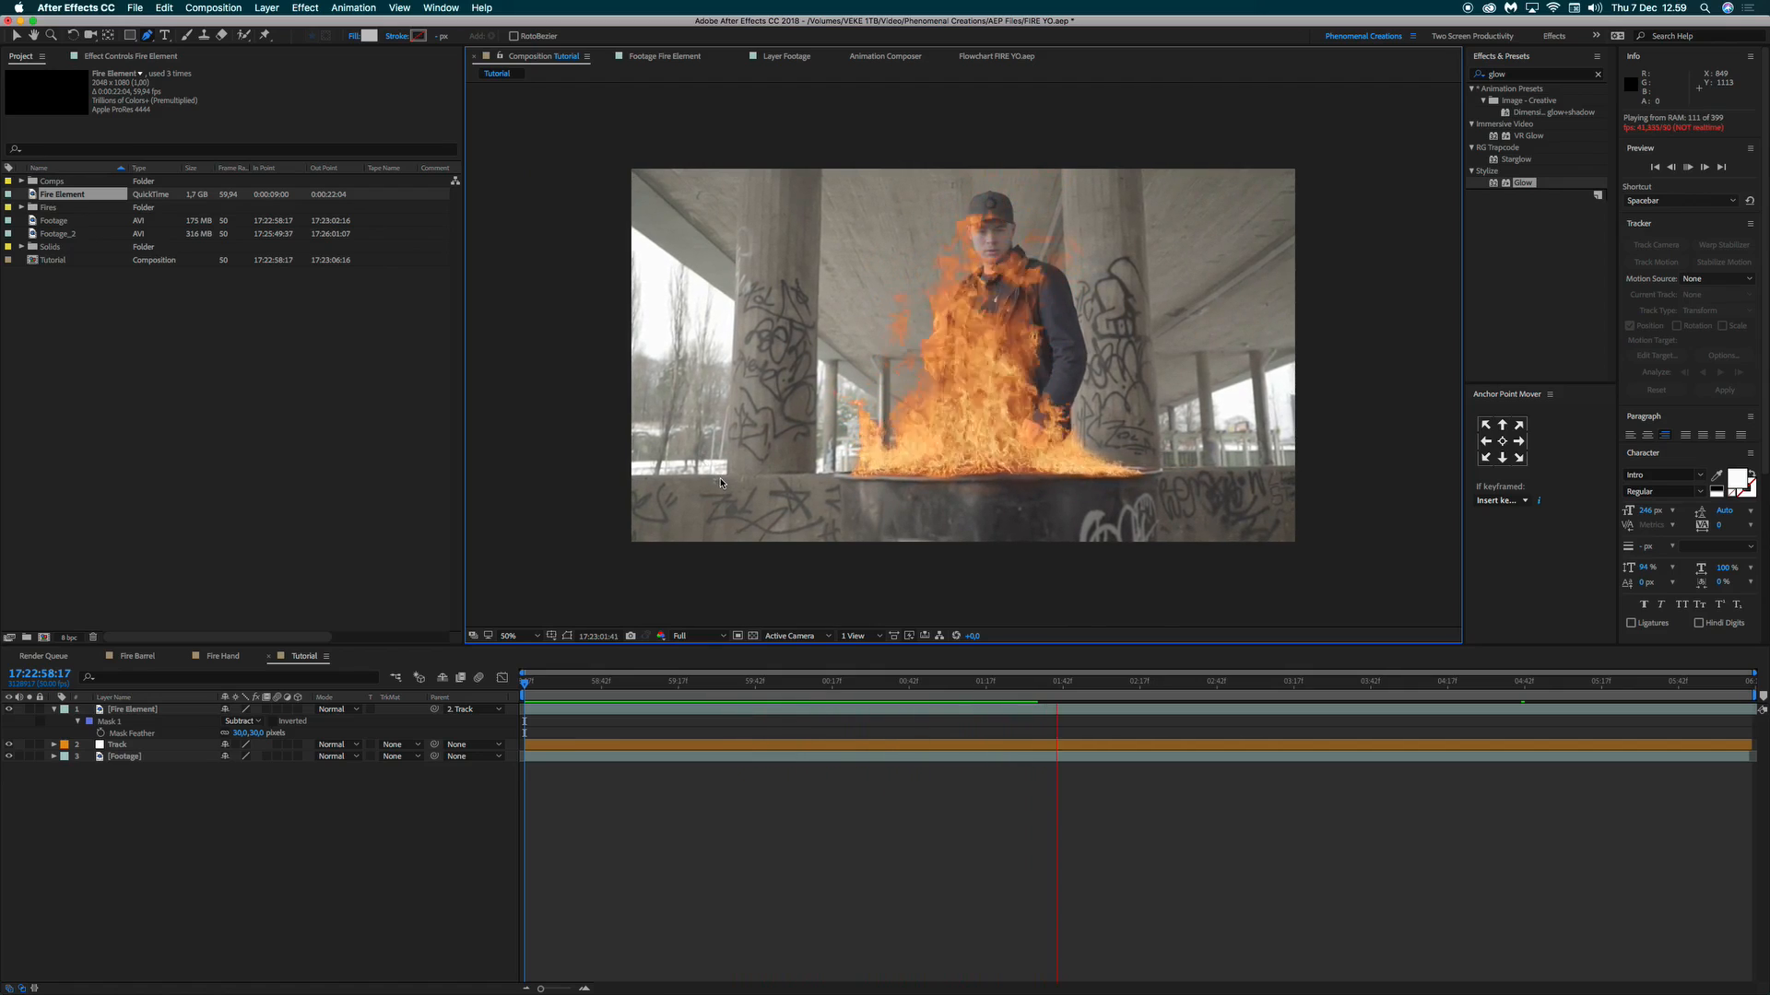
pyautogui.press('space')
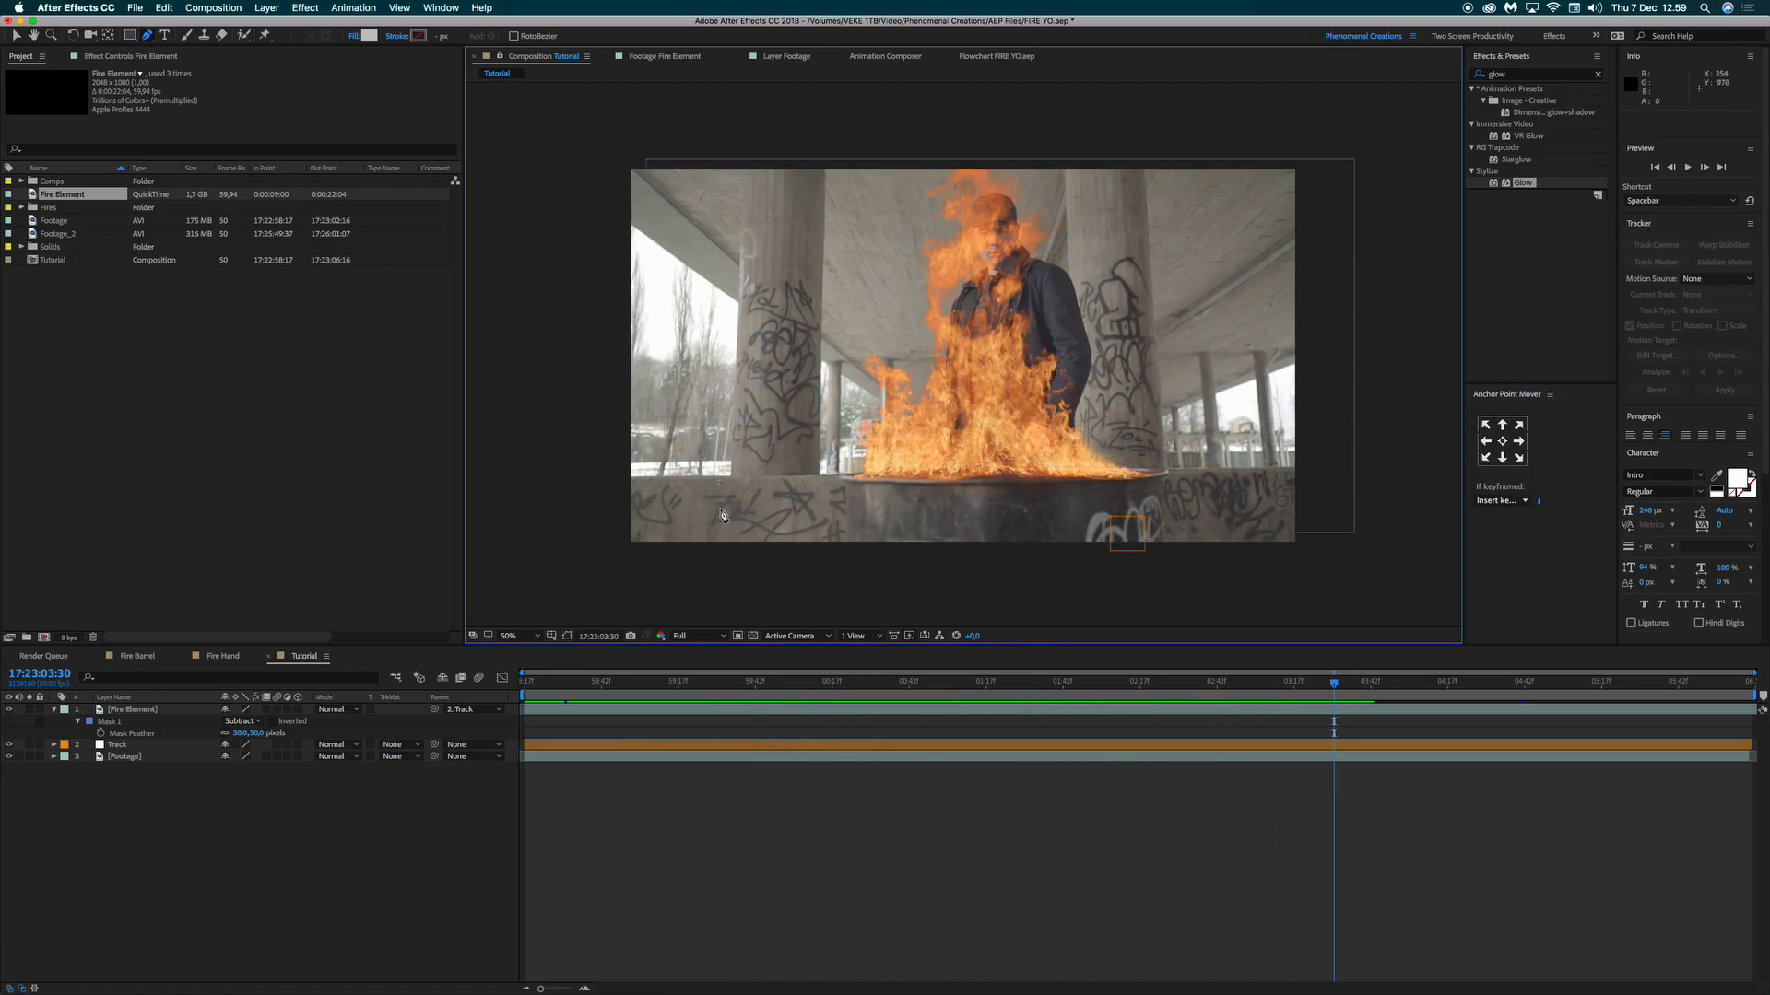
pyautogui.moveTo(567, 687); pyautogui.dragTo(511, 689)
pyautogui.press('space')
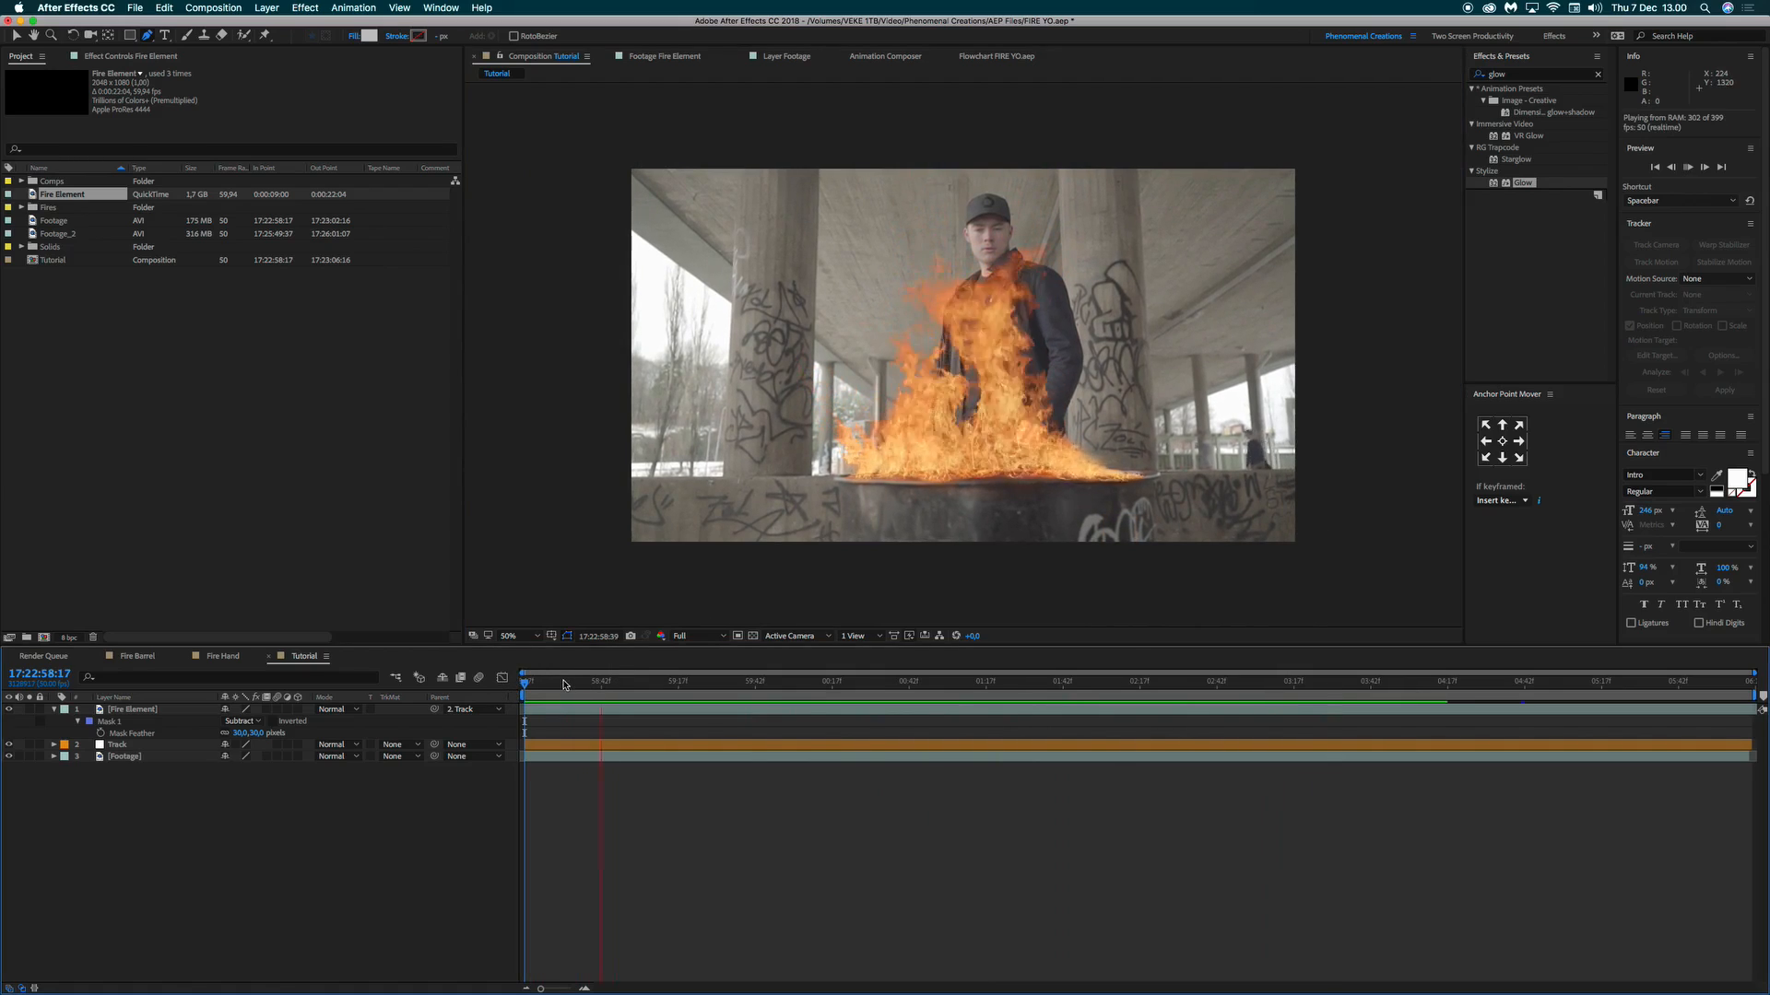
# Move the Fire Element layer's anchor point down to the base of the flames and stretch the layer vertically to about 111%.
pyautogui.press('space')
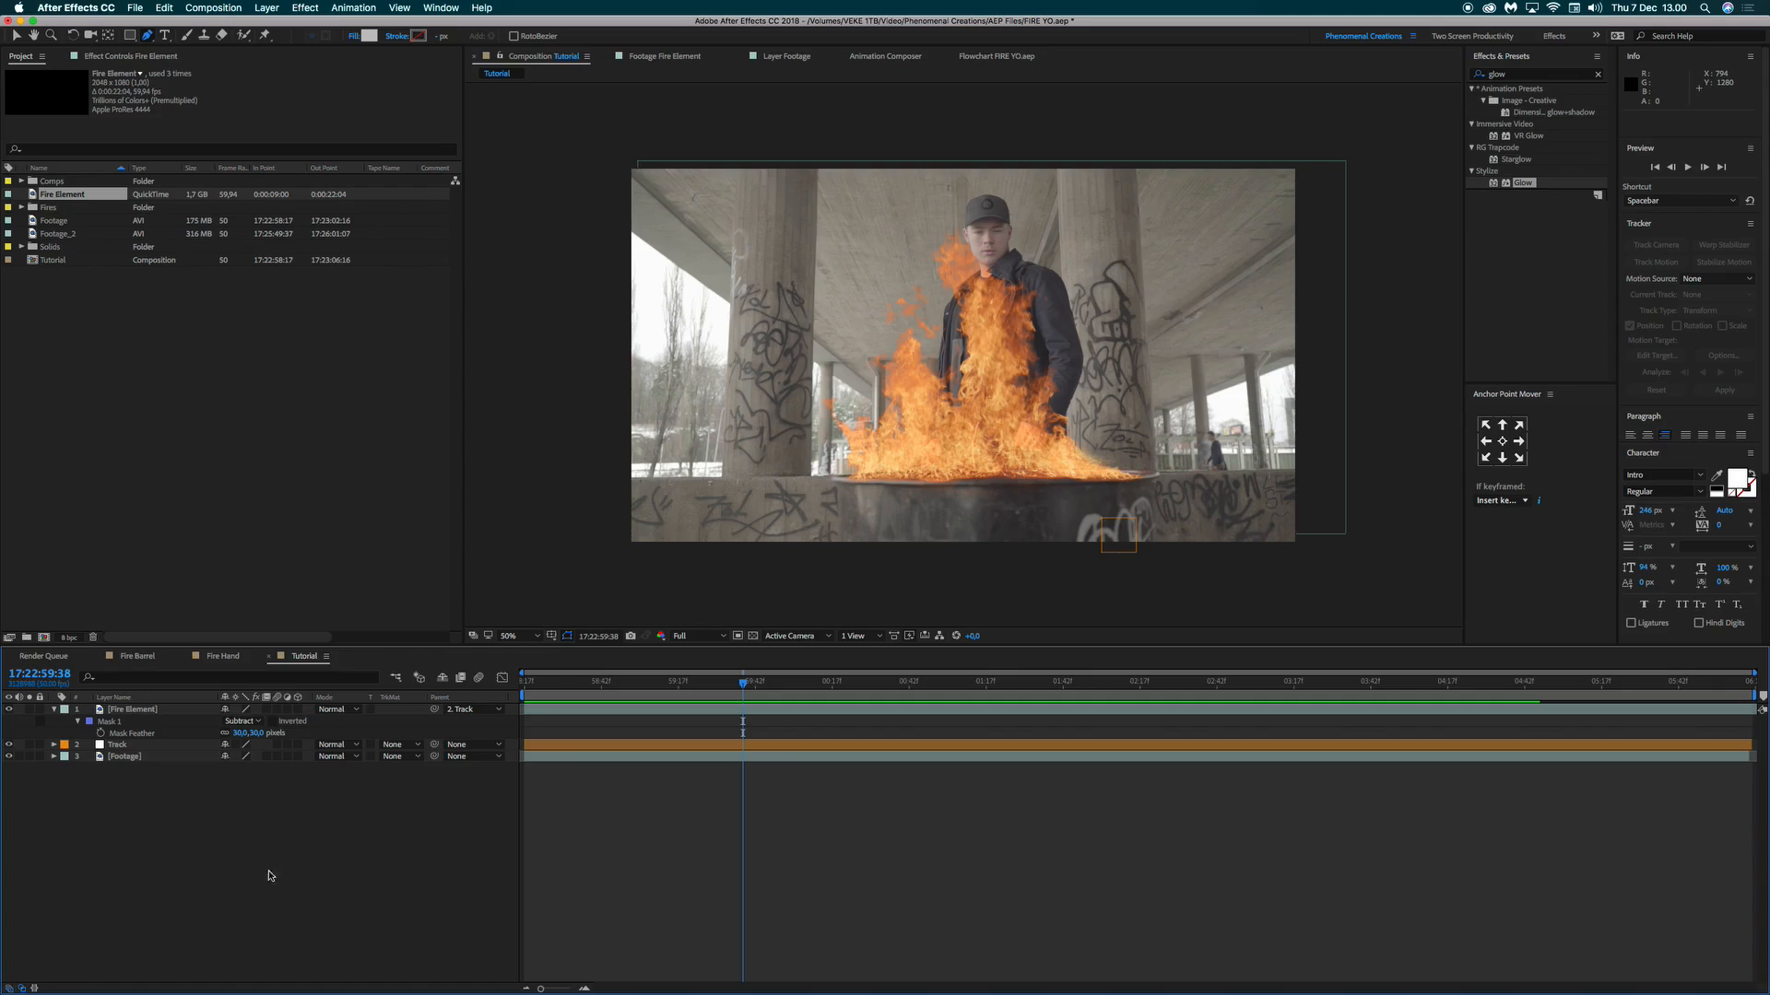
pyautogui.press('v')
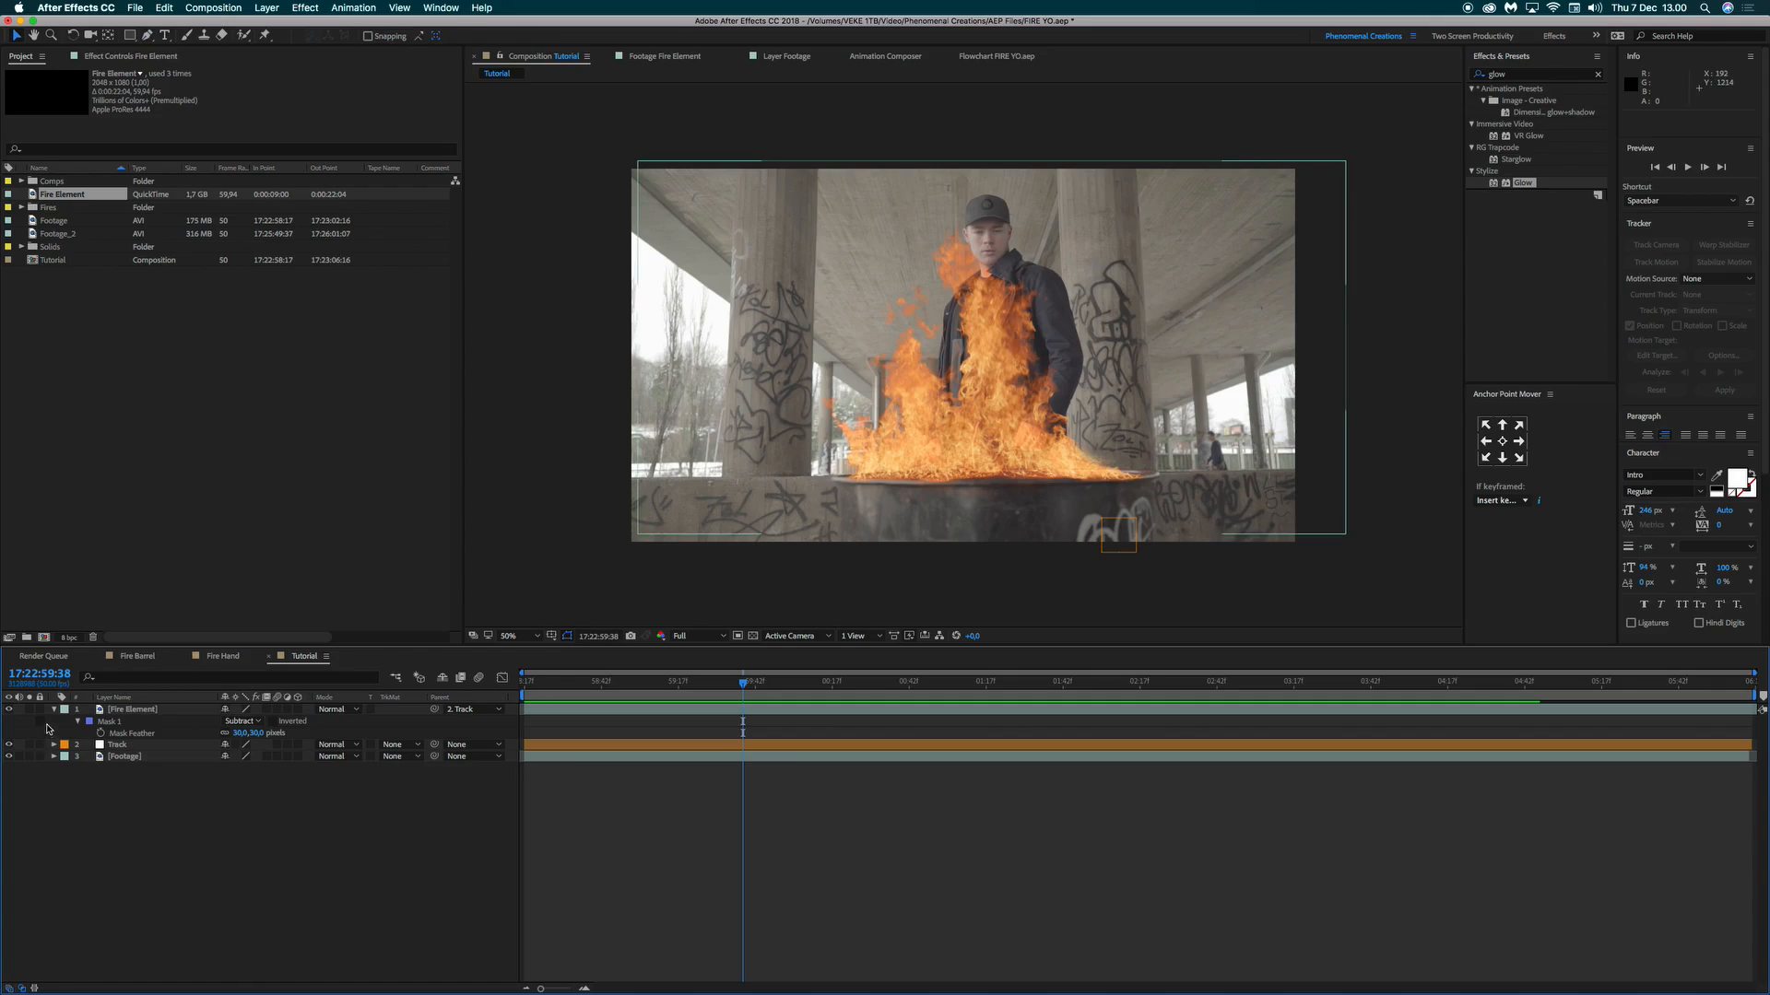
pyautogui.click(987, 330)
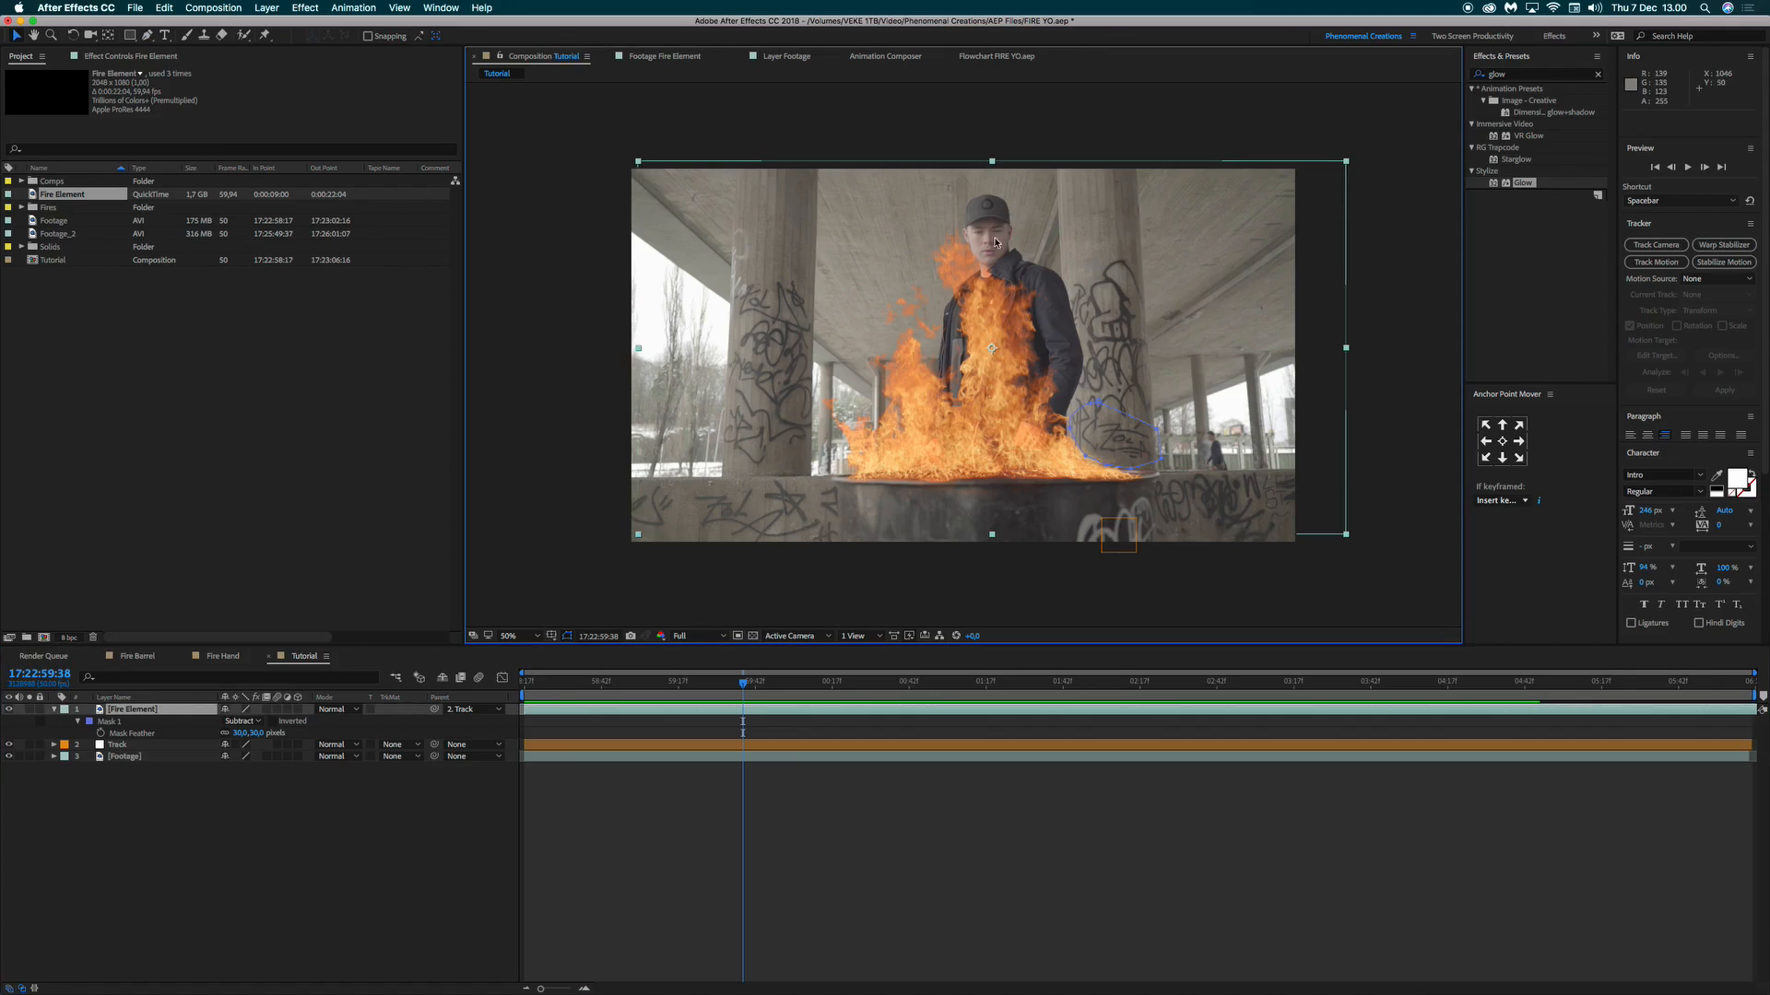
pyautogui.press('y')
pyautogui.moveTo(994, 352); pyautogui.dragTo(990, 476)
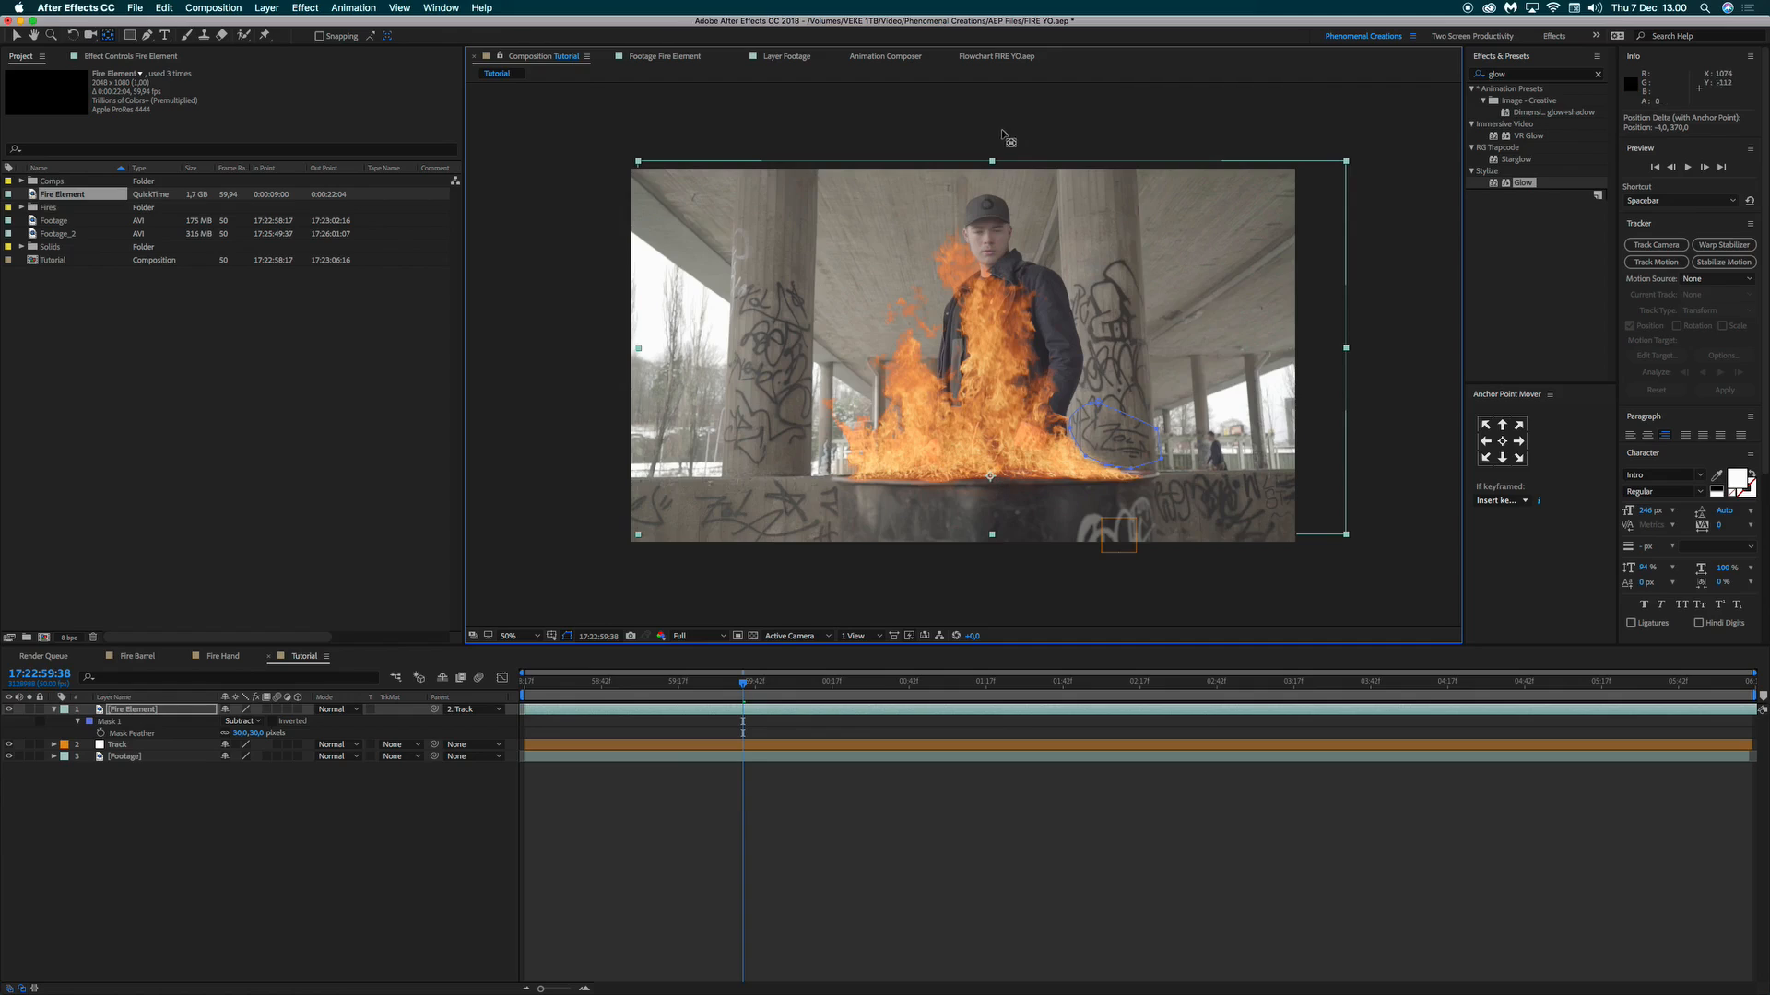
pyautogui.press('v')
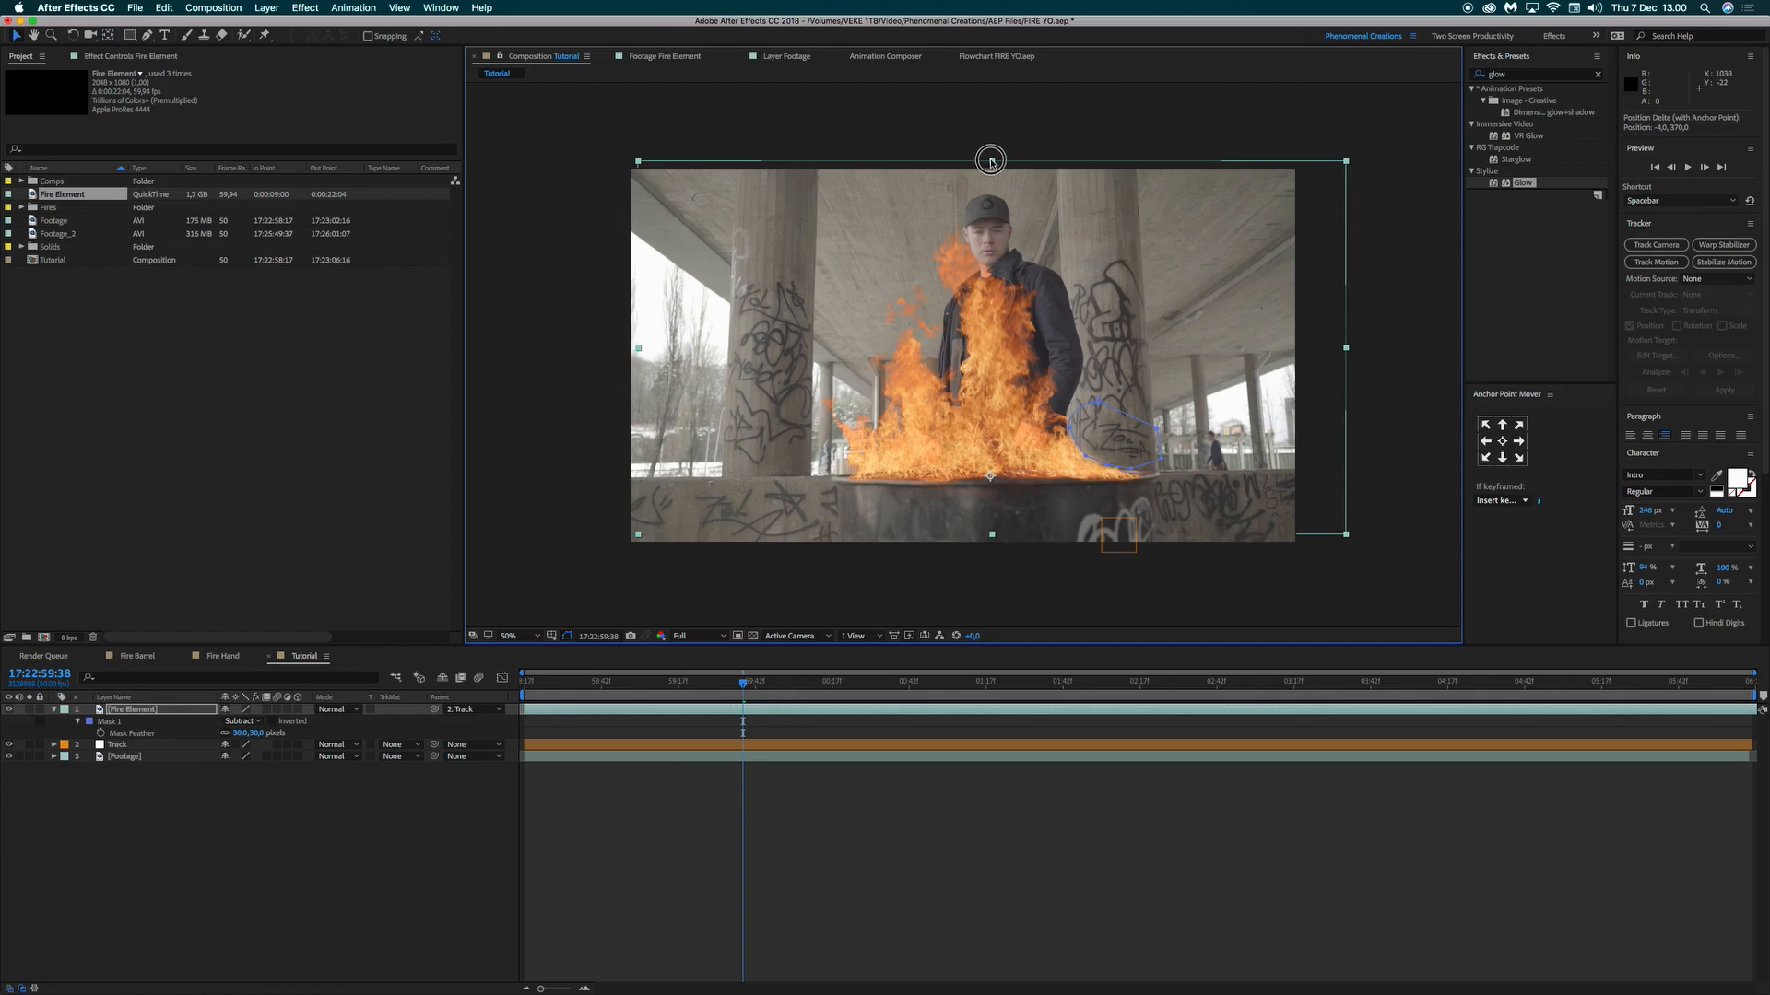
pyautogui.moveTo(991, 167); pyautogui.dragTo(991, 127)
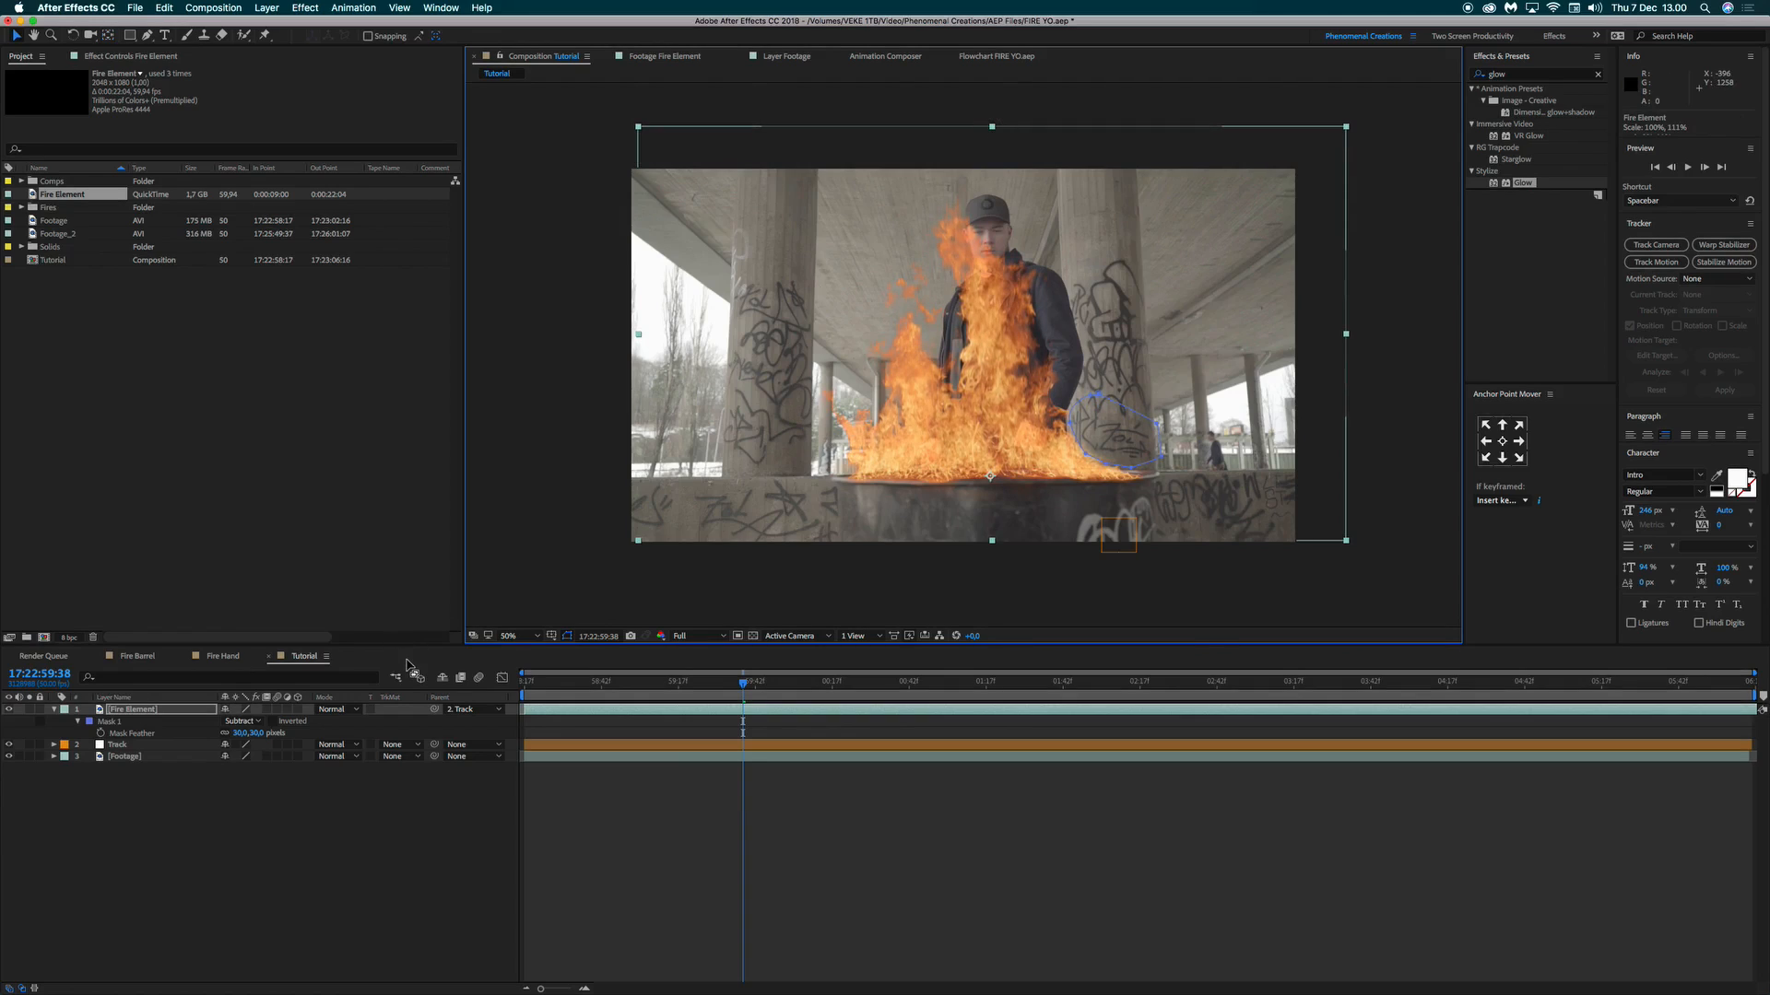
# Collapse the Fire Element layer's properties, solo the layer and show its effect controls.
pyautogui.click(54, 710)
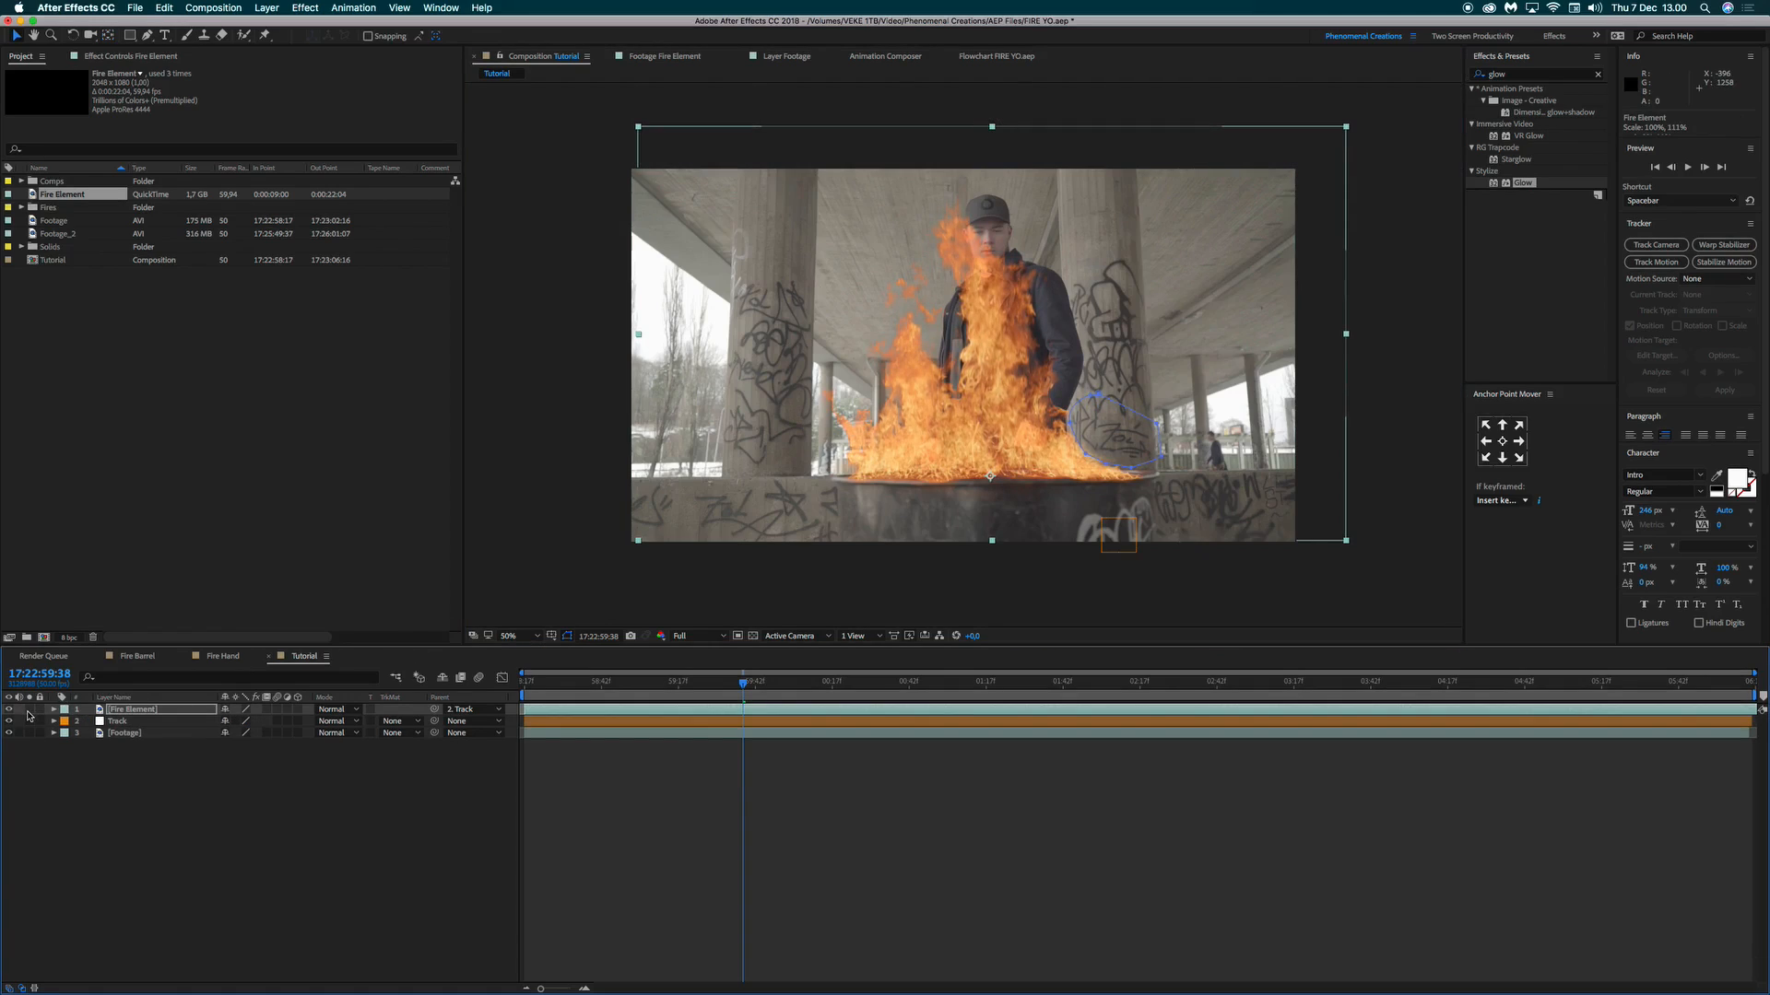
pyautogui.click(29, 709)
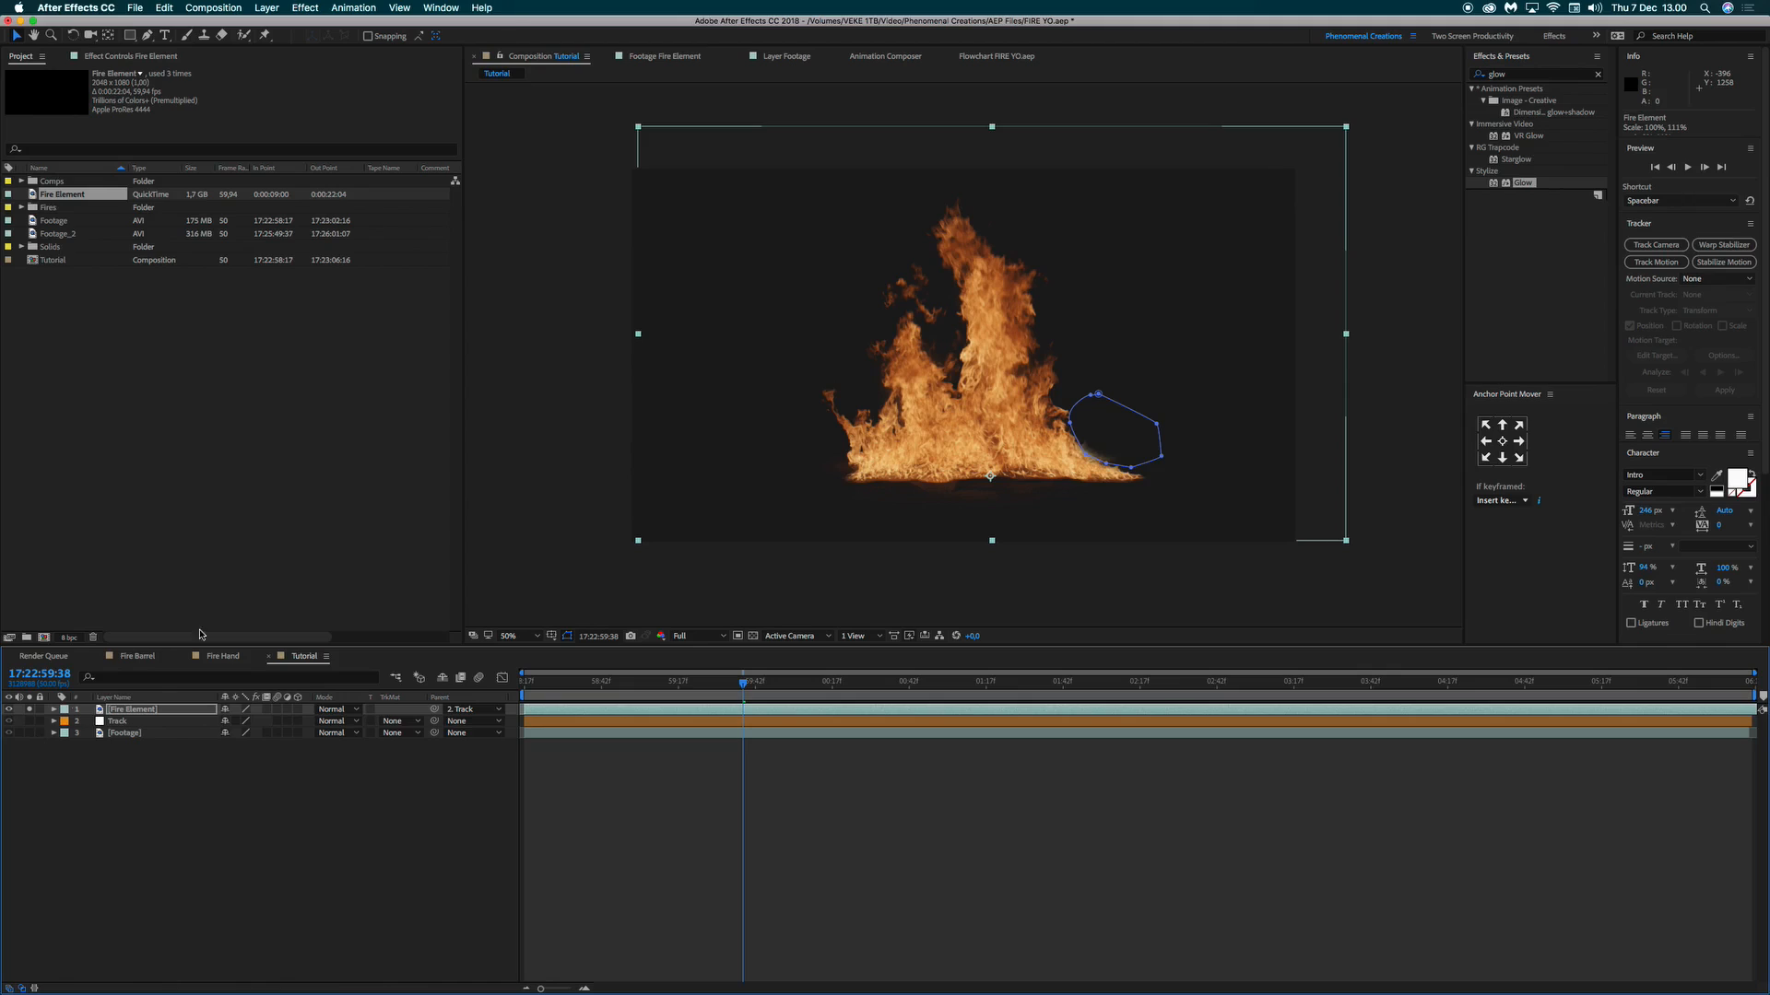
pyautogui.click(307, 795)
pyautogui.click(183, 709)
pyautogui.click(102, 58)
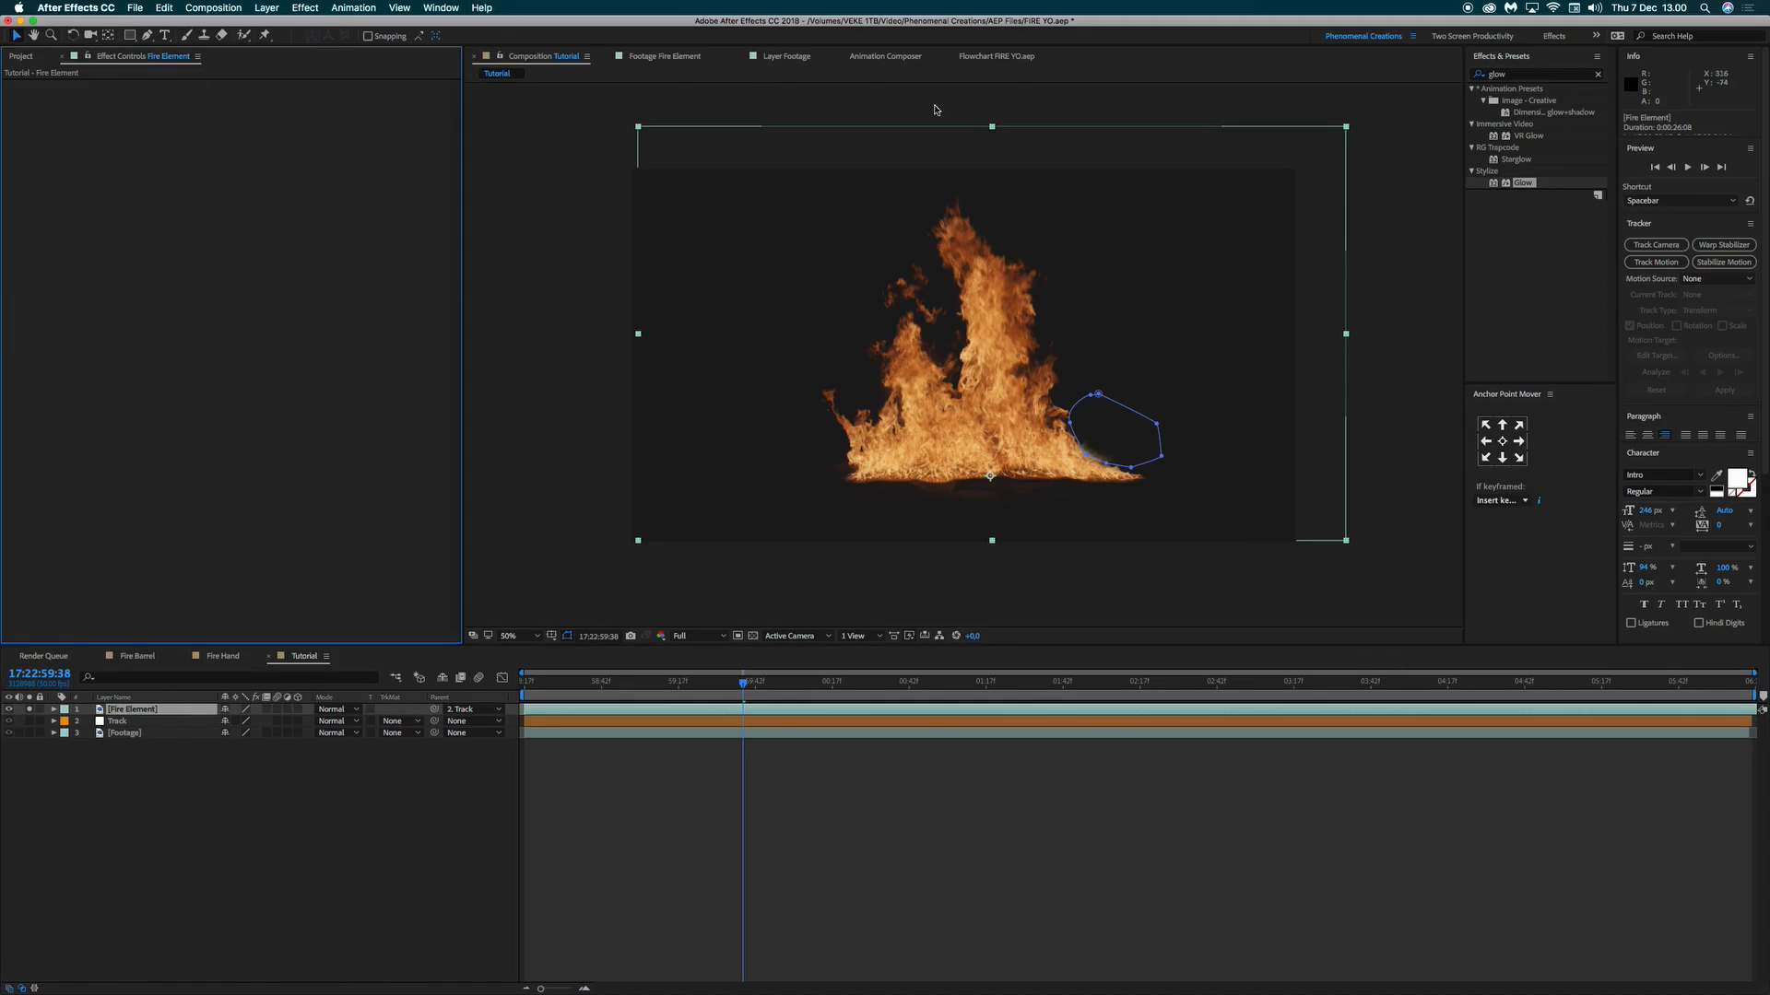
# Find the Solid Composite effect and apply it to the Fire Element layer.
pyautogui.click(1521, 76)
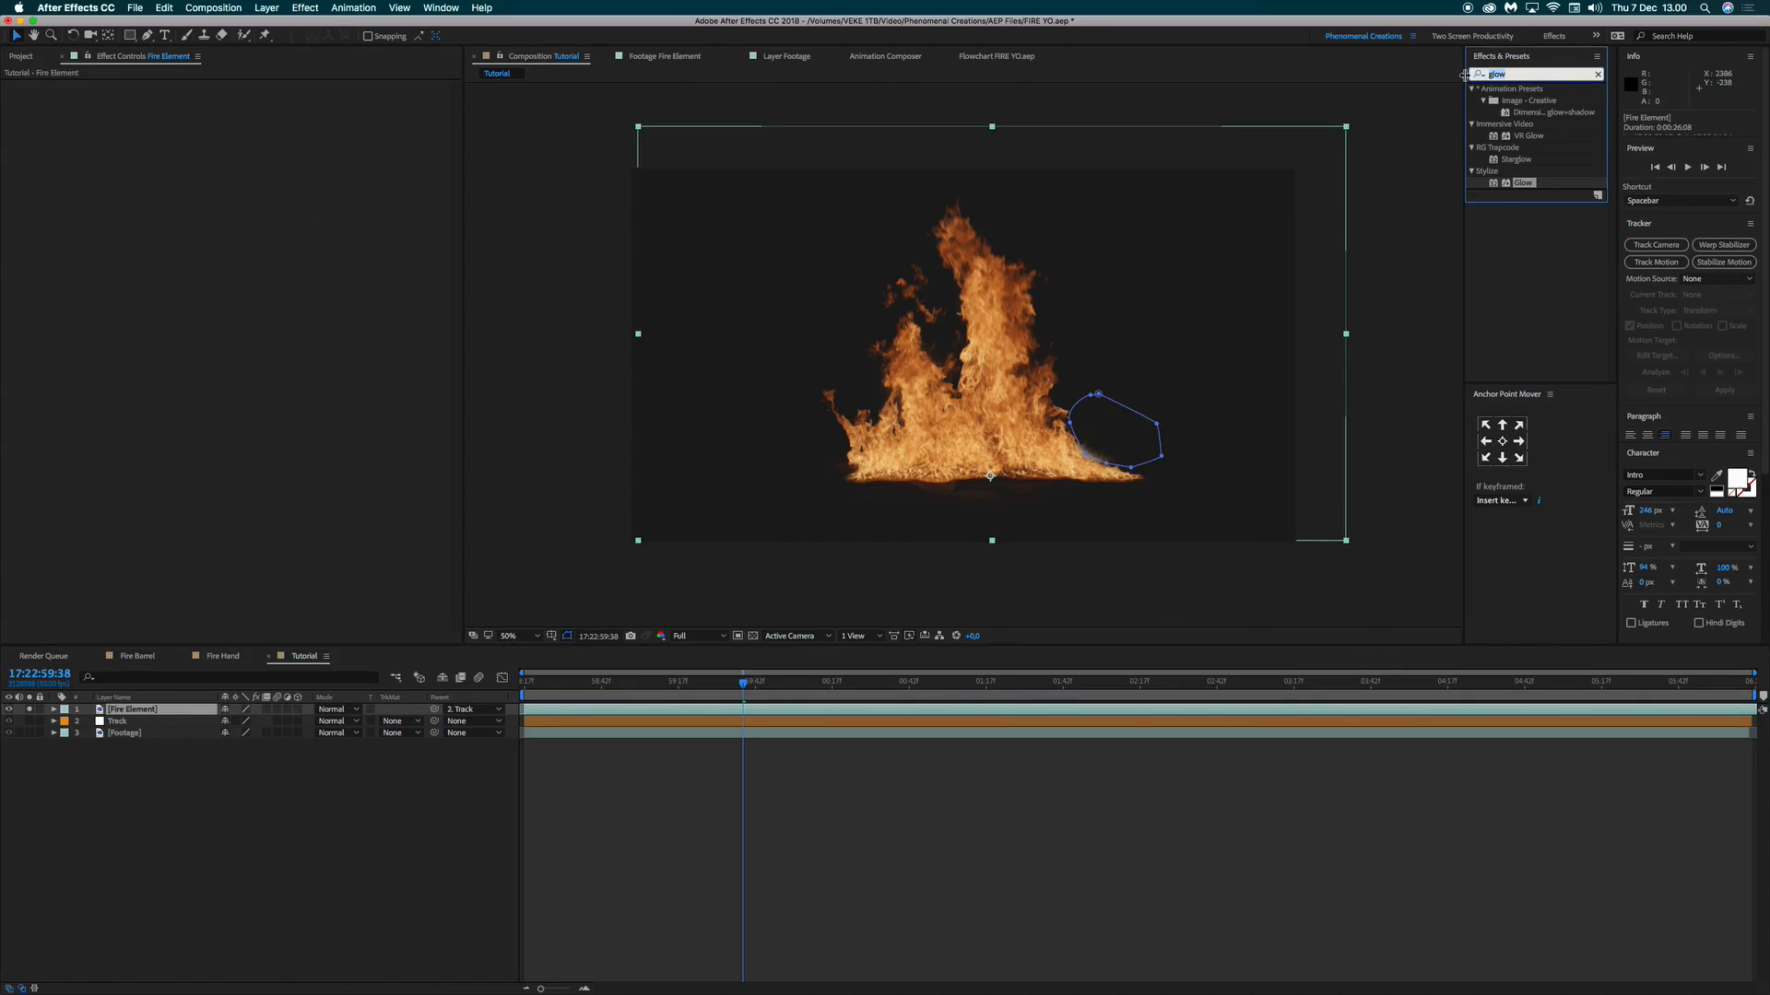
pyautogui.press('BackSpace')
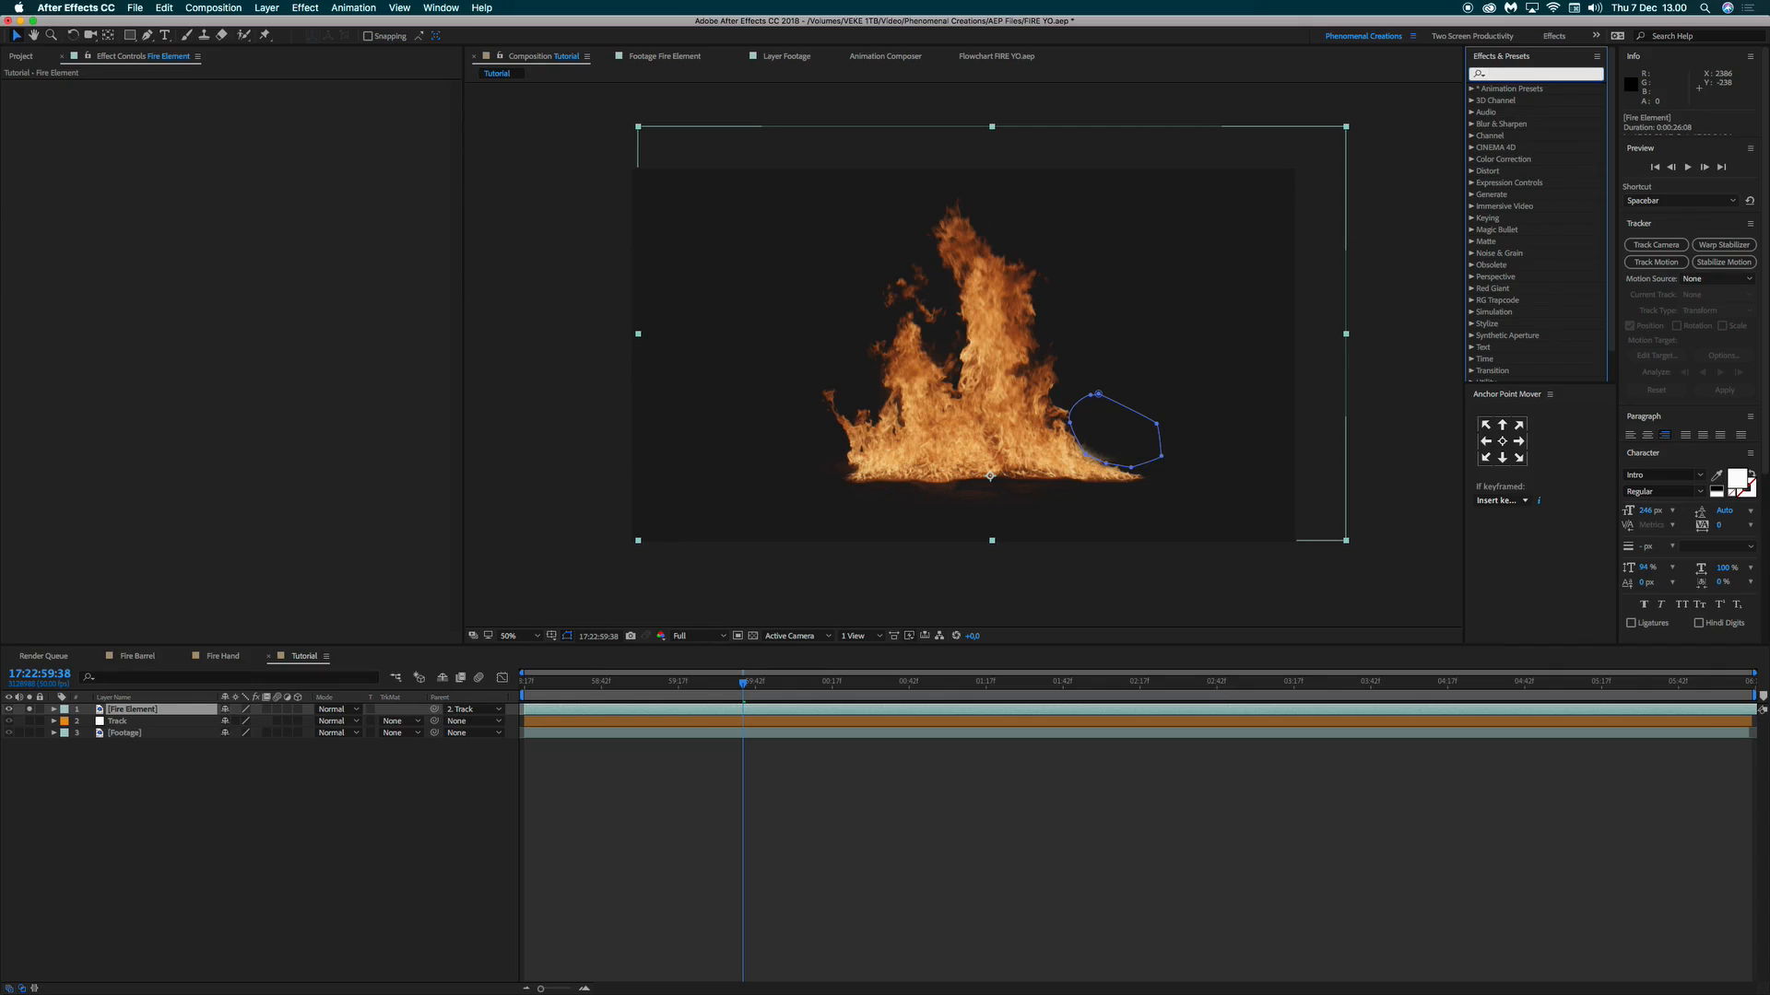
pyautogui.write('solid')
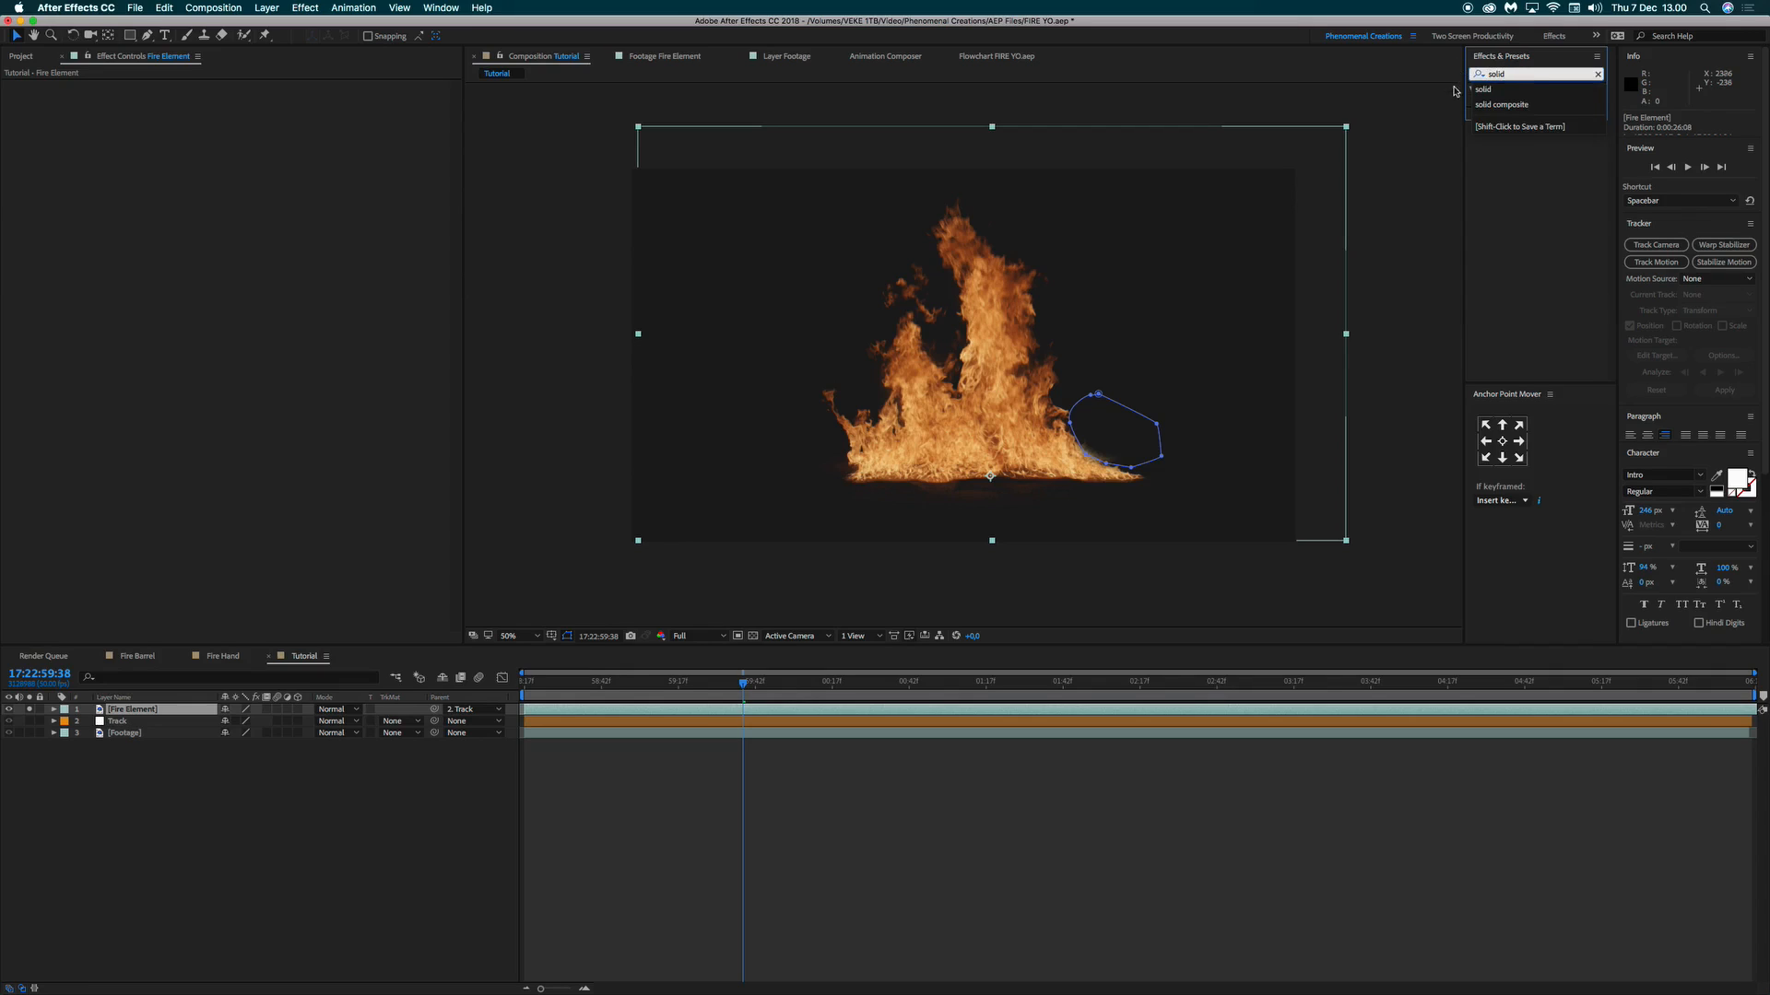
pyautogui.click(1512, 104)
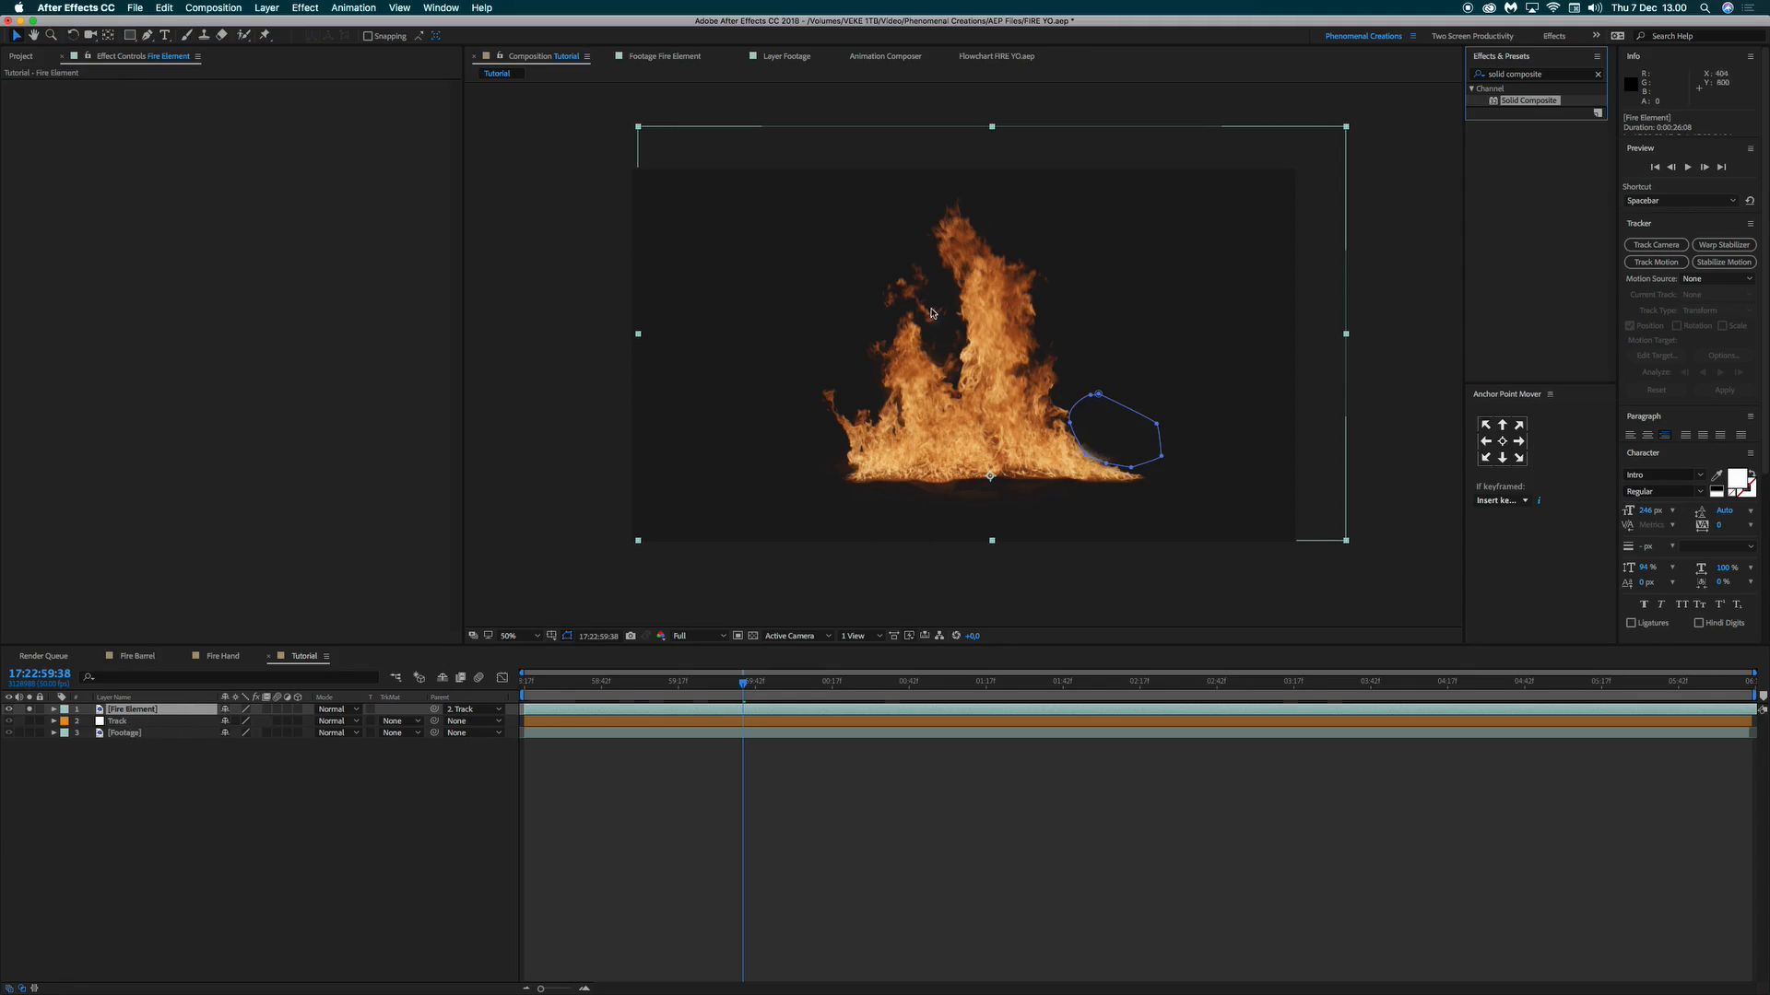
pyautogui.moveTo(1538, 104); pyautogui.dragTo(80, 710)
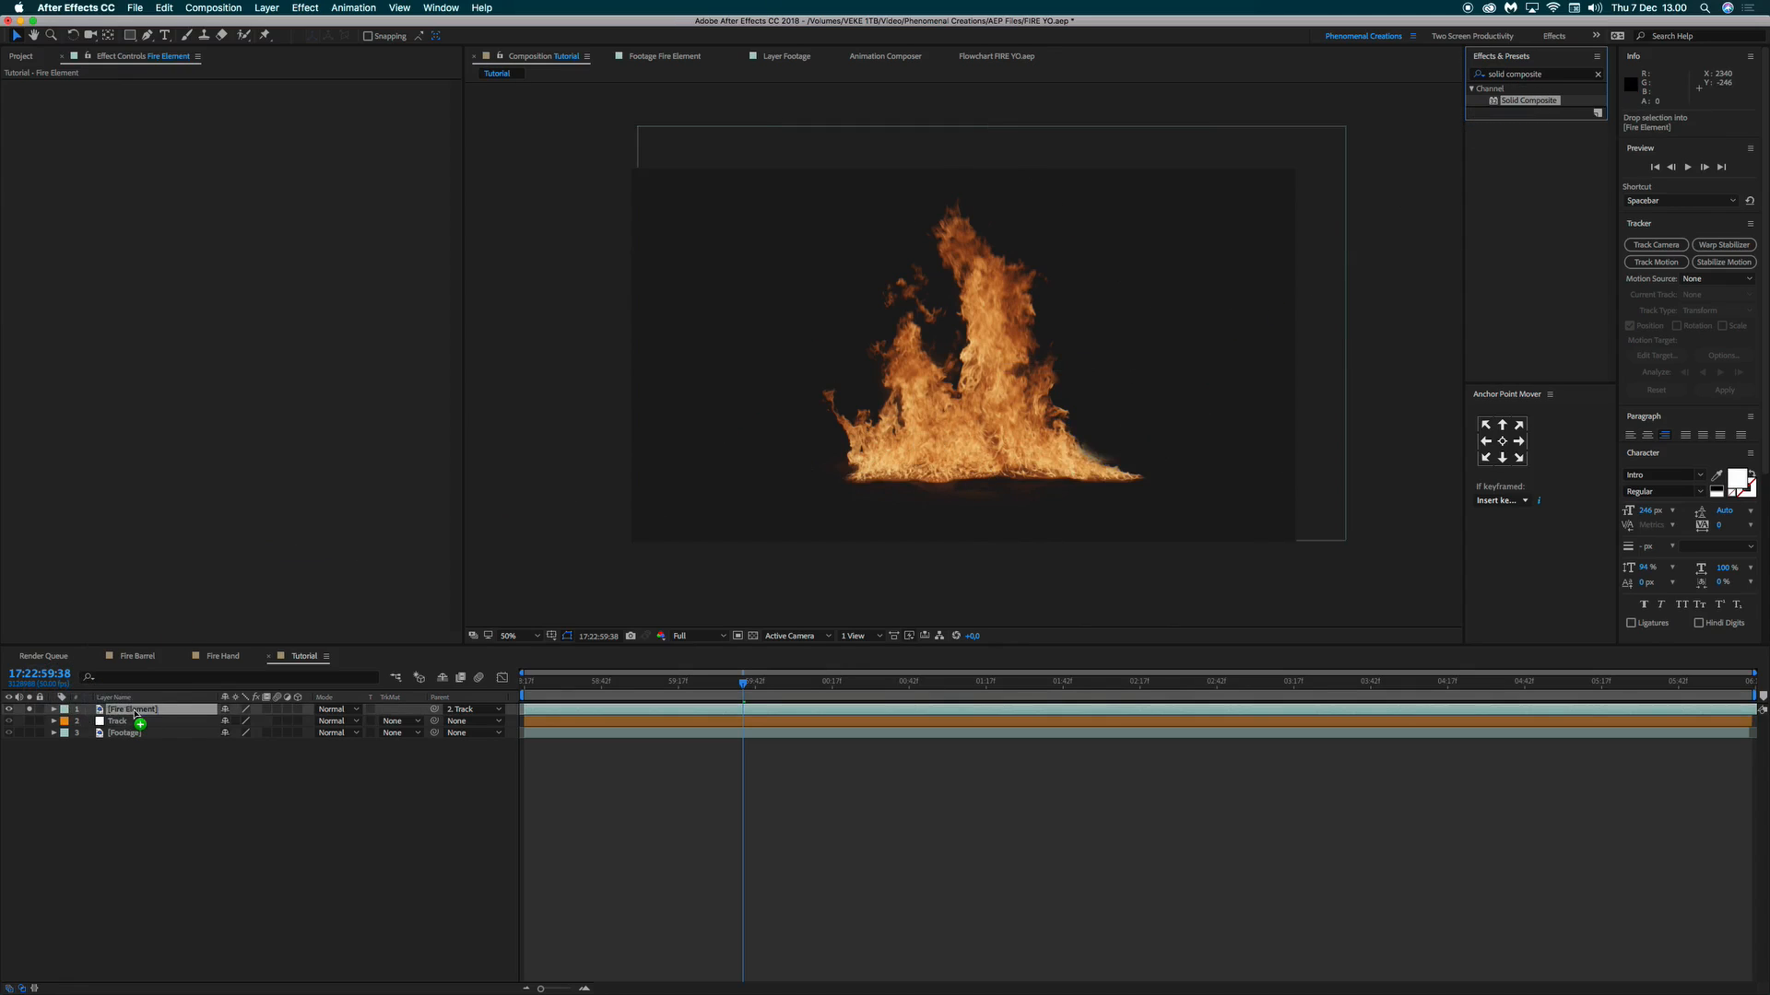
# Set the Solid Composite effect's color to black (000000).
pyautogui.click(249, 108)
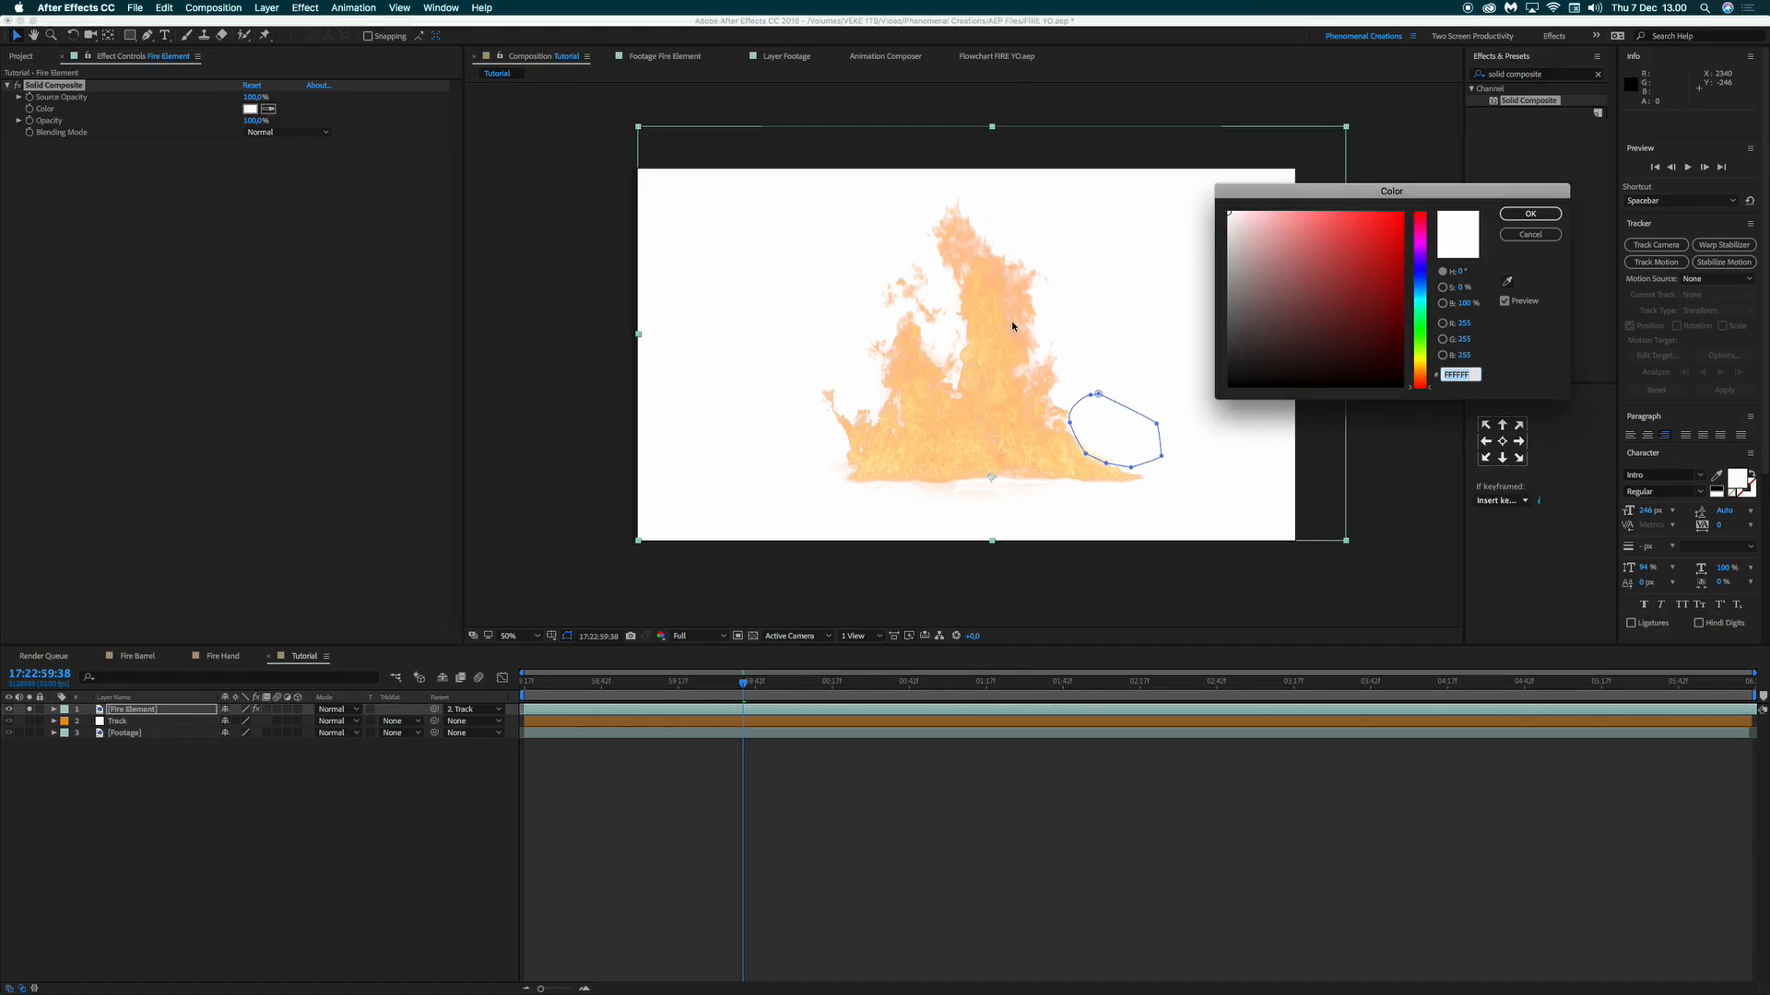
pyautogui.moveTo(1259, 343); pyautogui.dragTo(1197, 412)
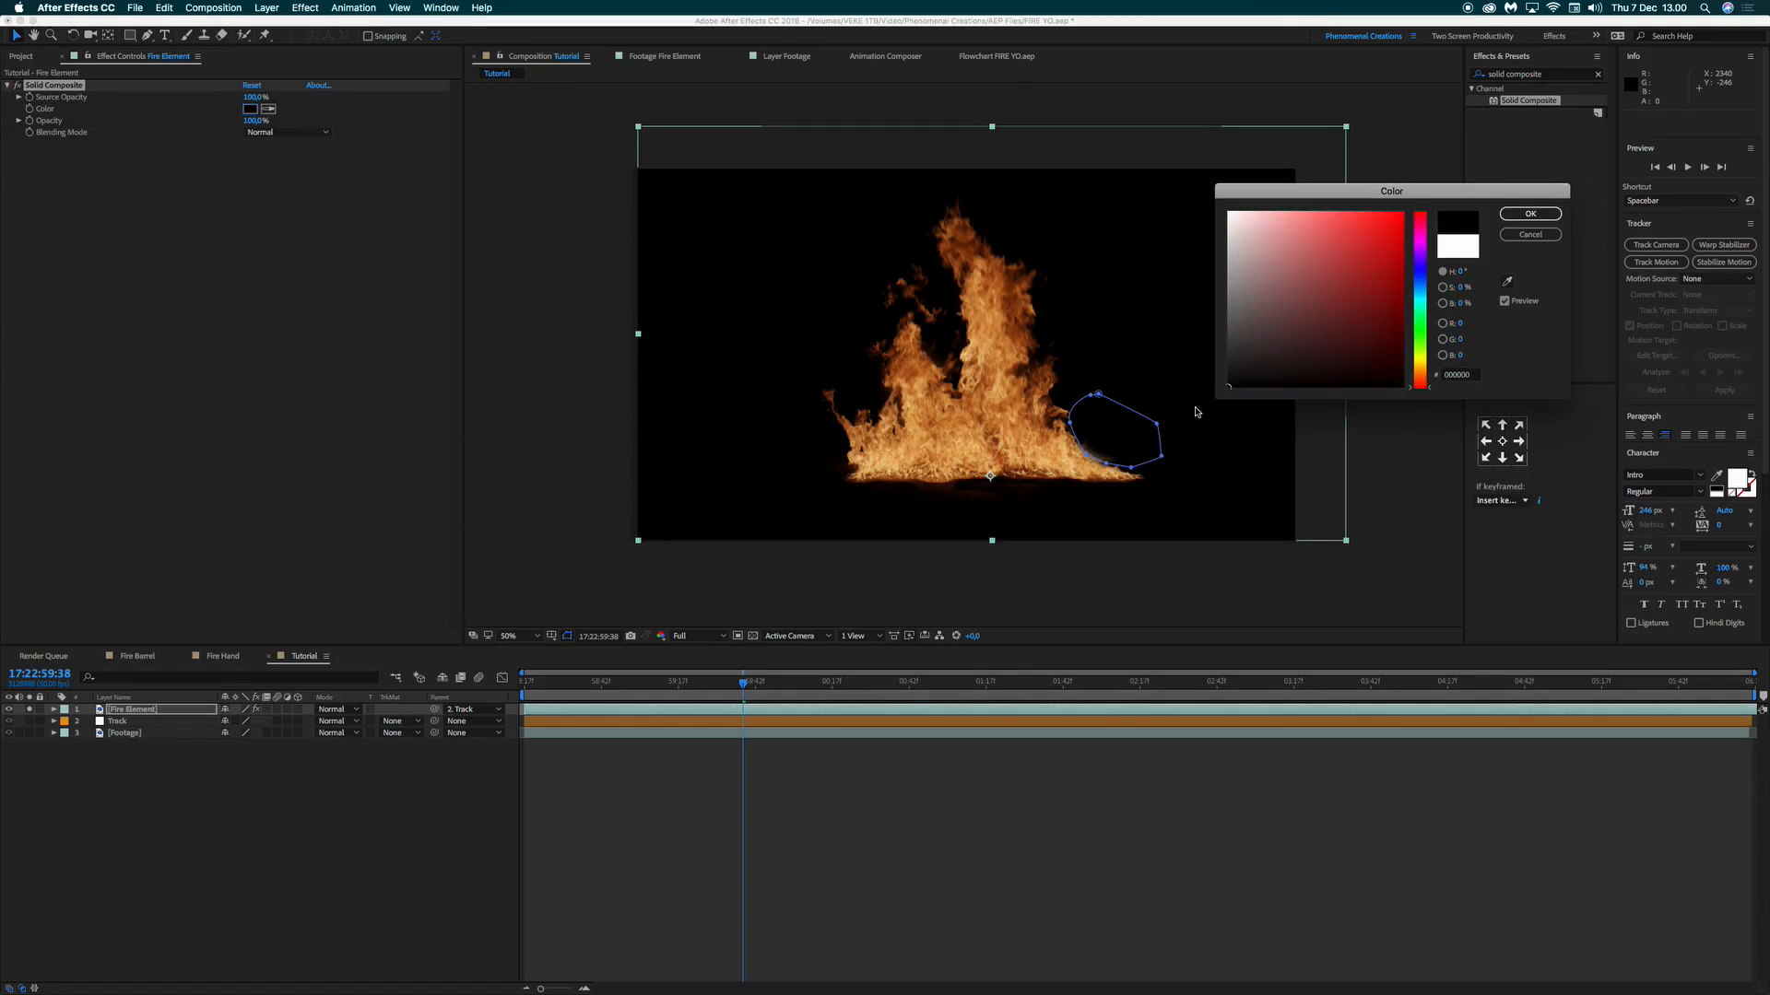
pyautogui.click(1530, 212)
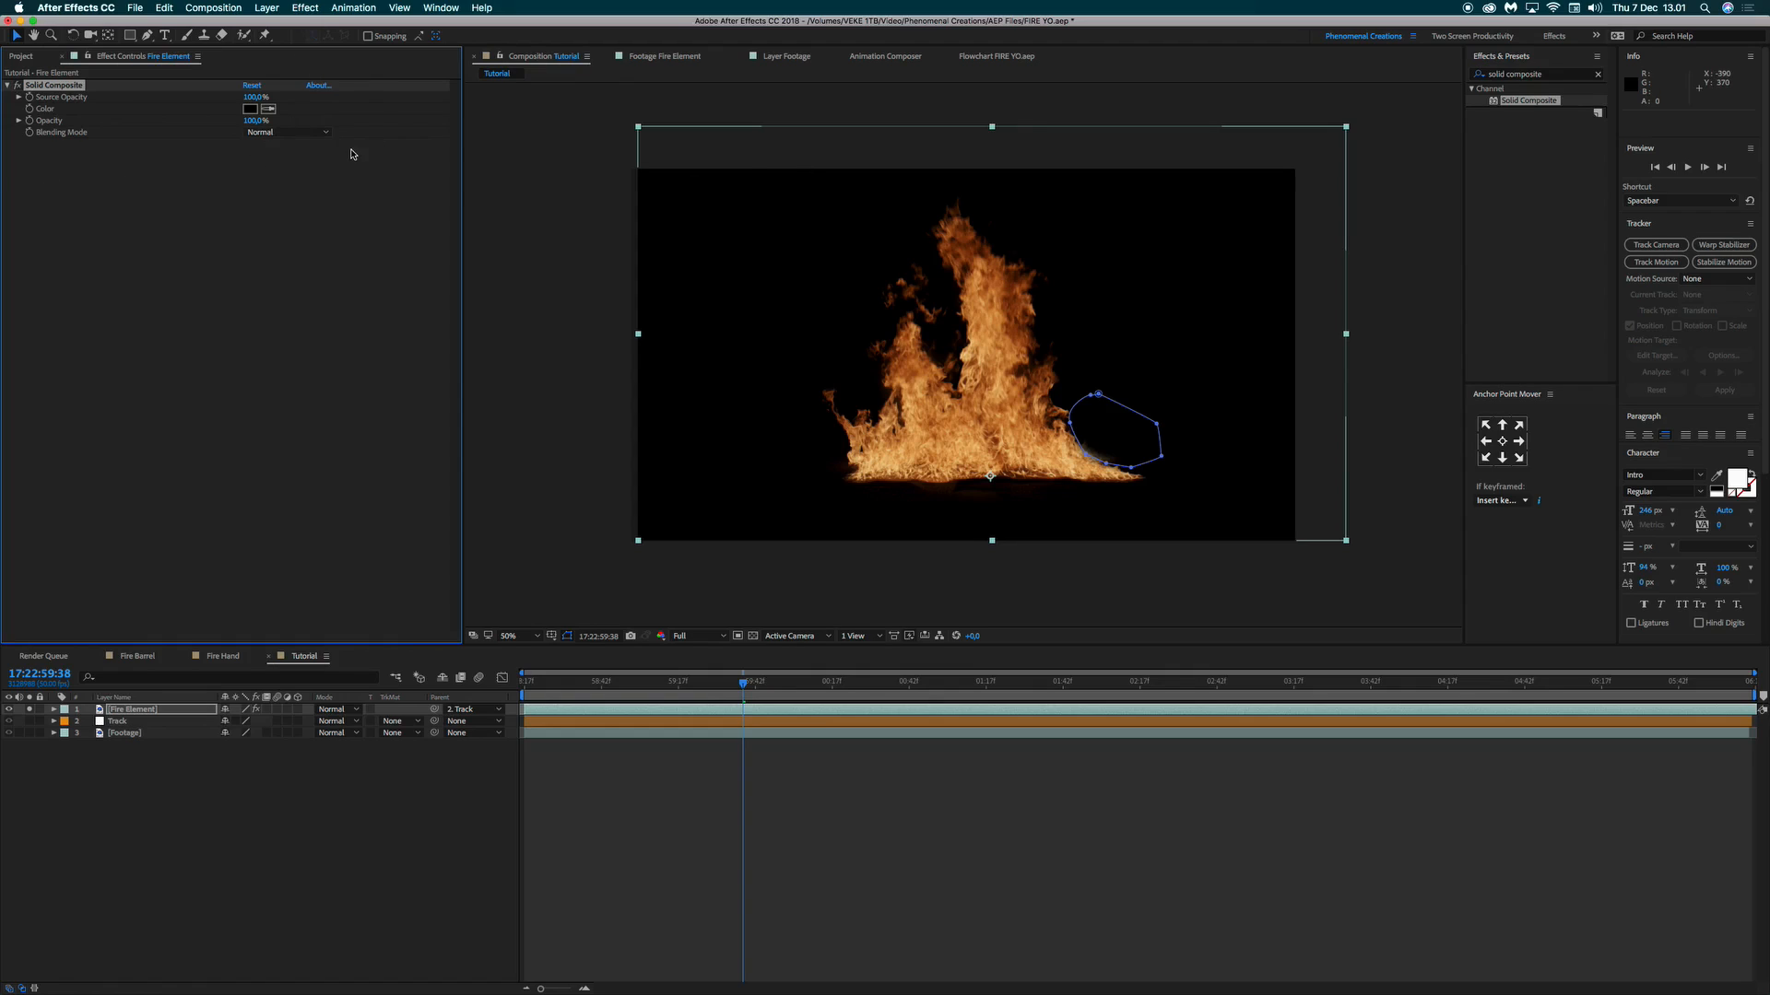
# Add the Color Correction Exposure effect below Solid Composite on the Fire Element layer and raise its master exposure to 0.75.
pyautogui.click(1544, 76)
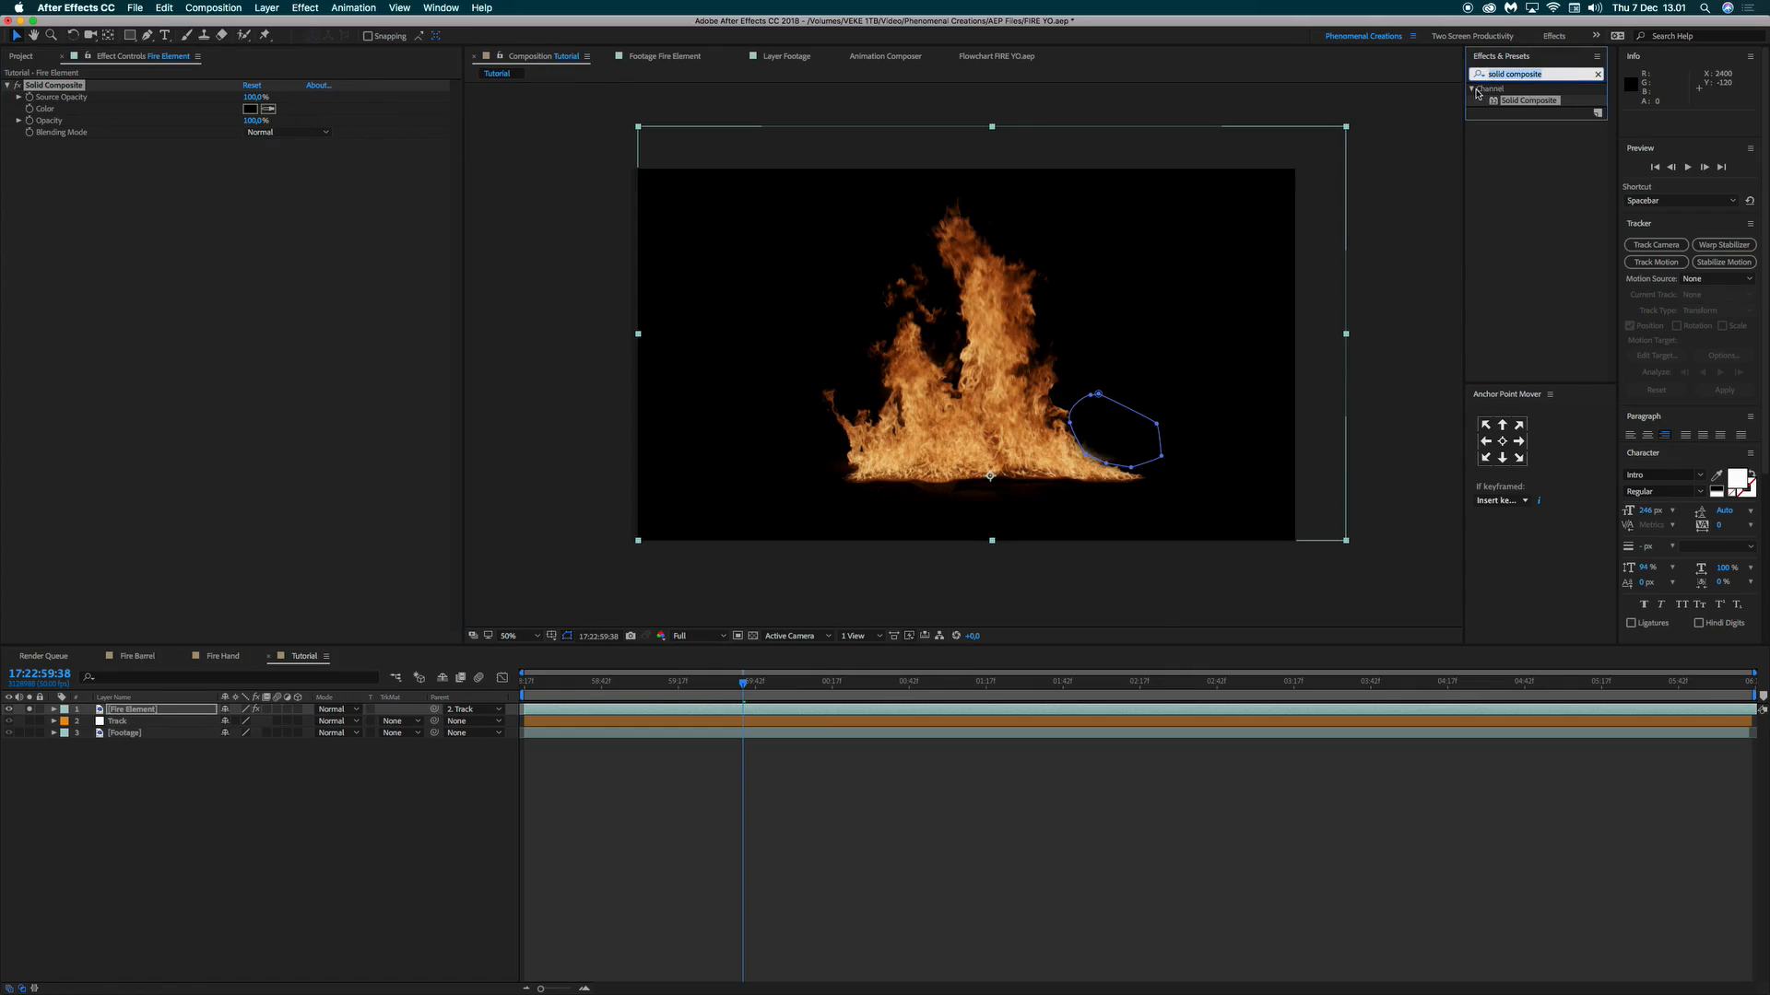
pyautogui.write('exposure')
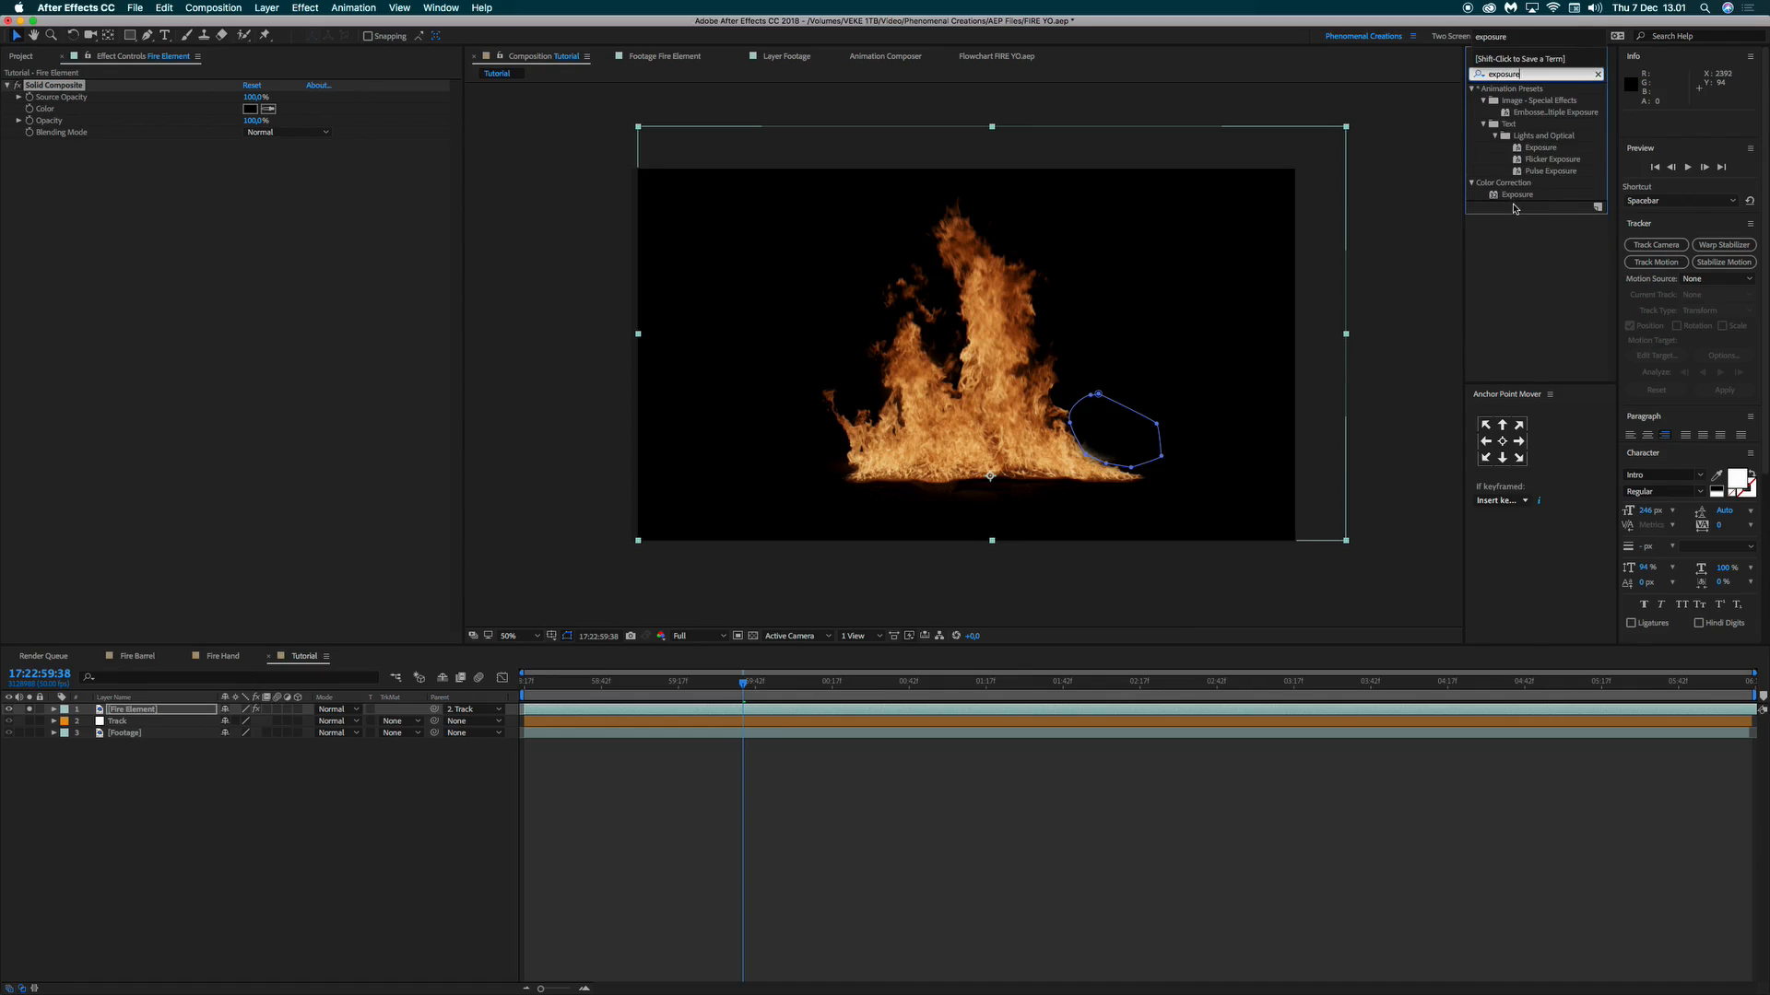
pyautogui.moveTo(1516, 196); pyautogui.dragTo(292, 303)
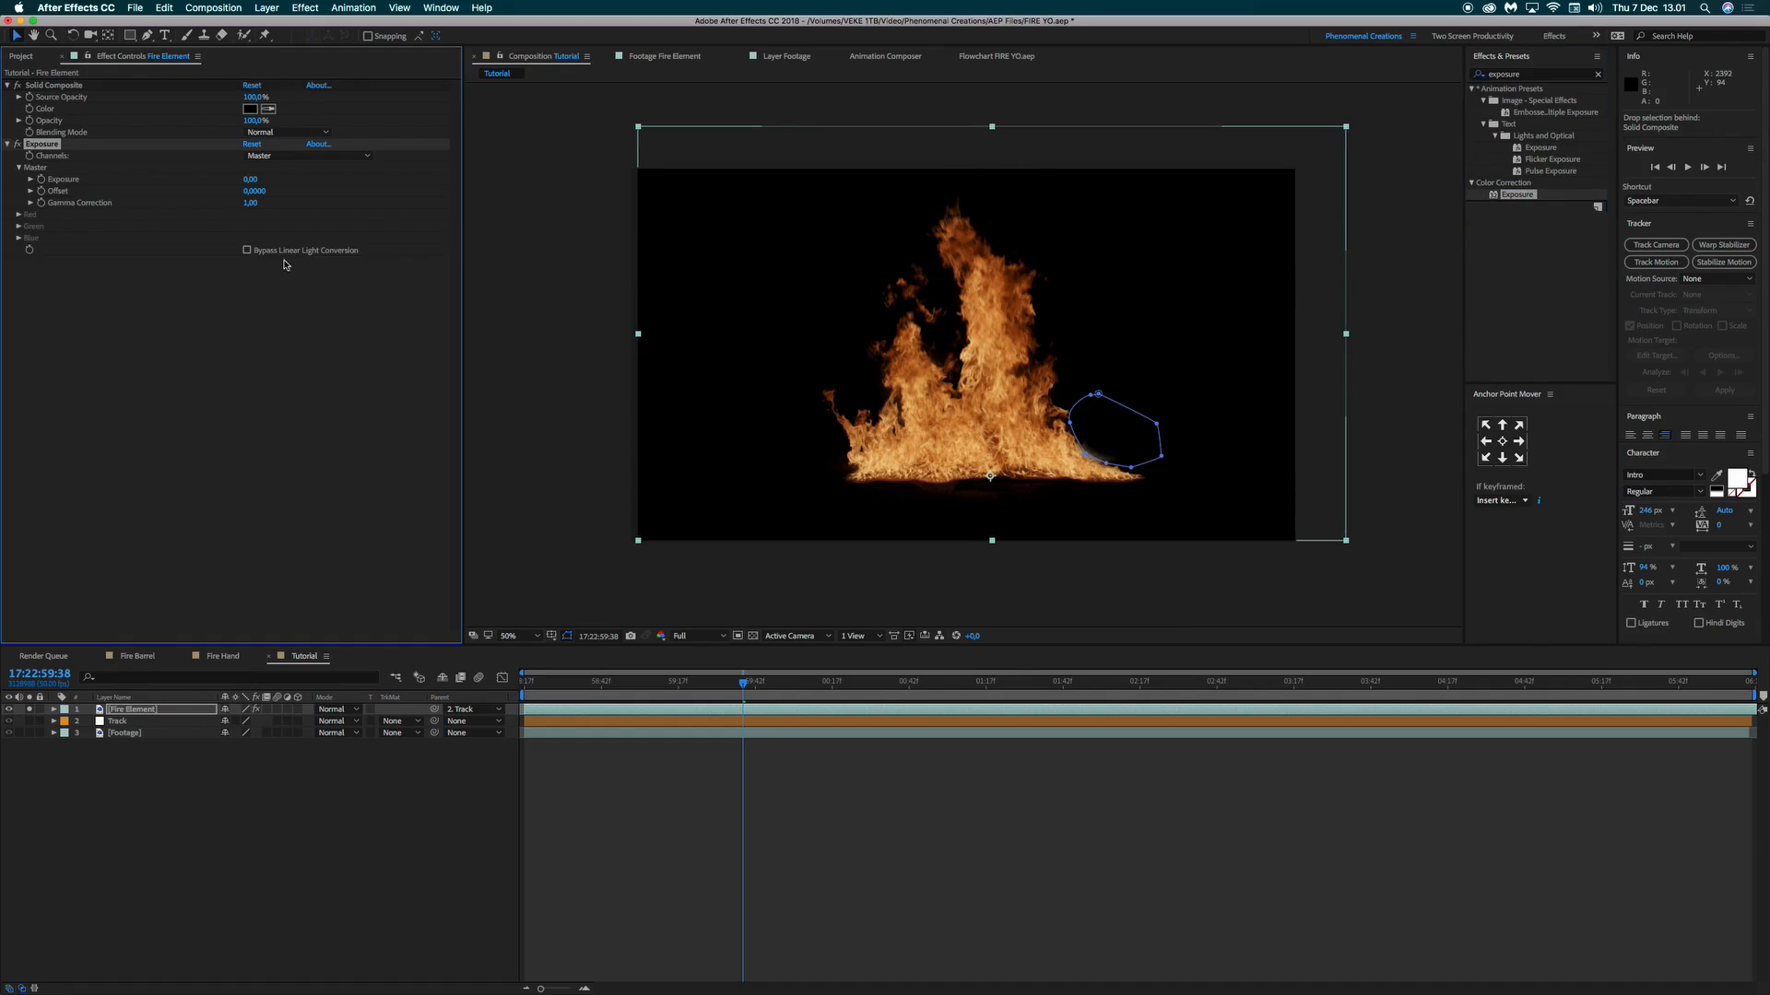
pyautogui.click(200, 407)
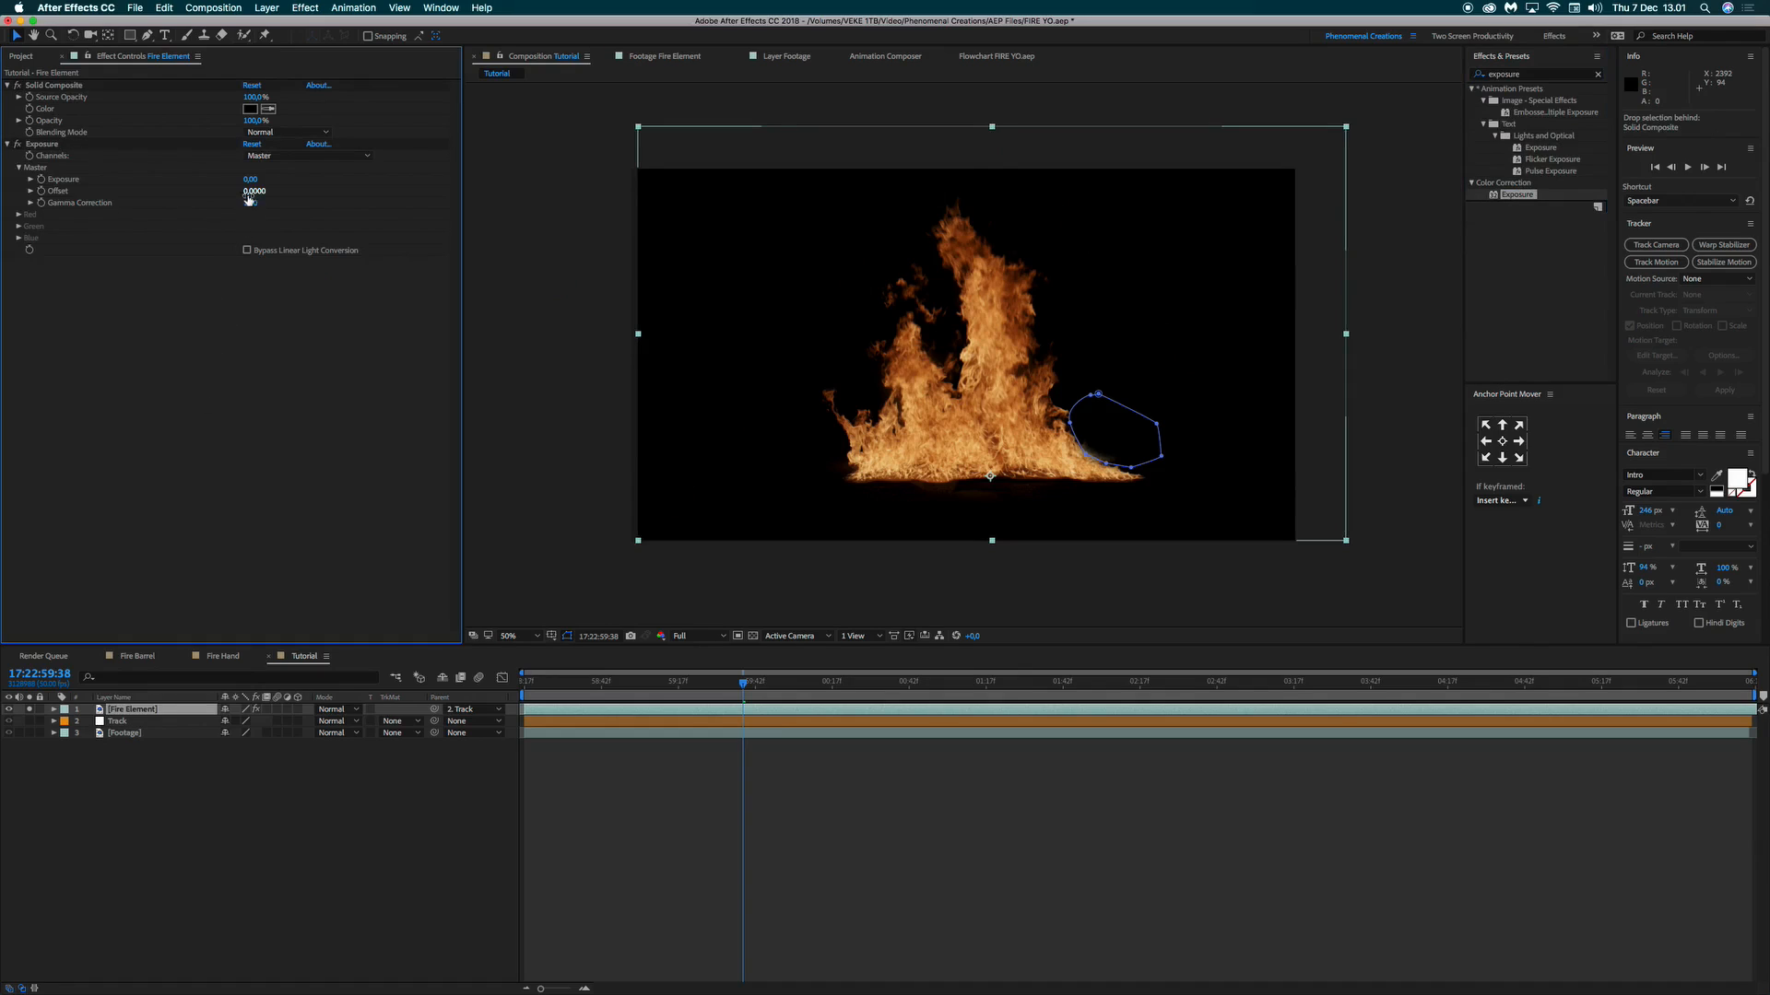
pyautogui.moveTo(249, 180); pyautogui.dragTo(297, 247)
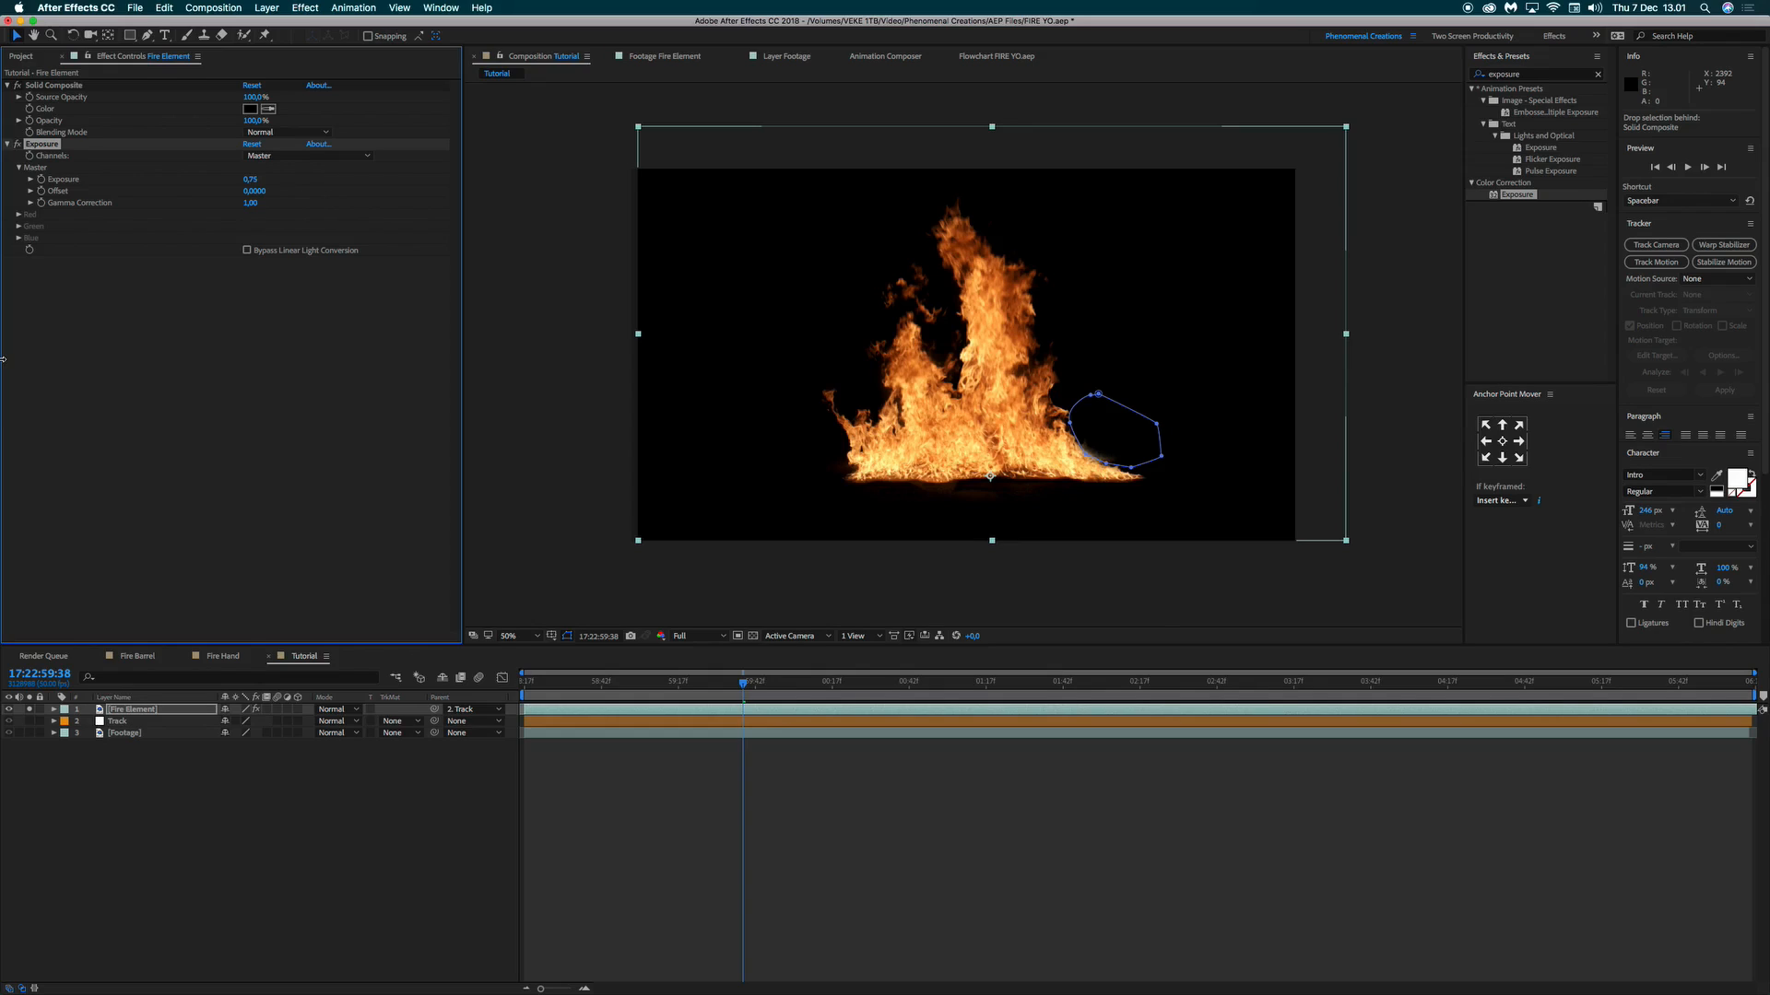
pyautogui.click(15, 156)
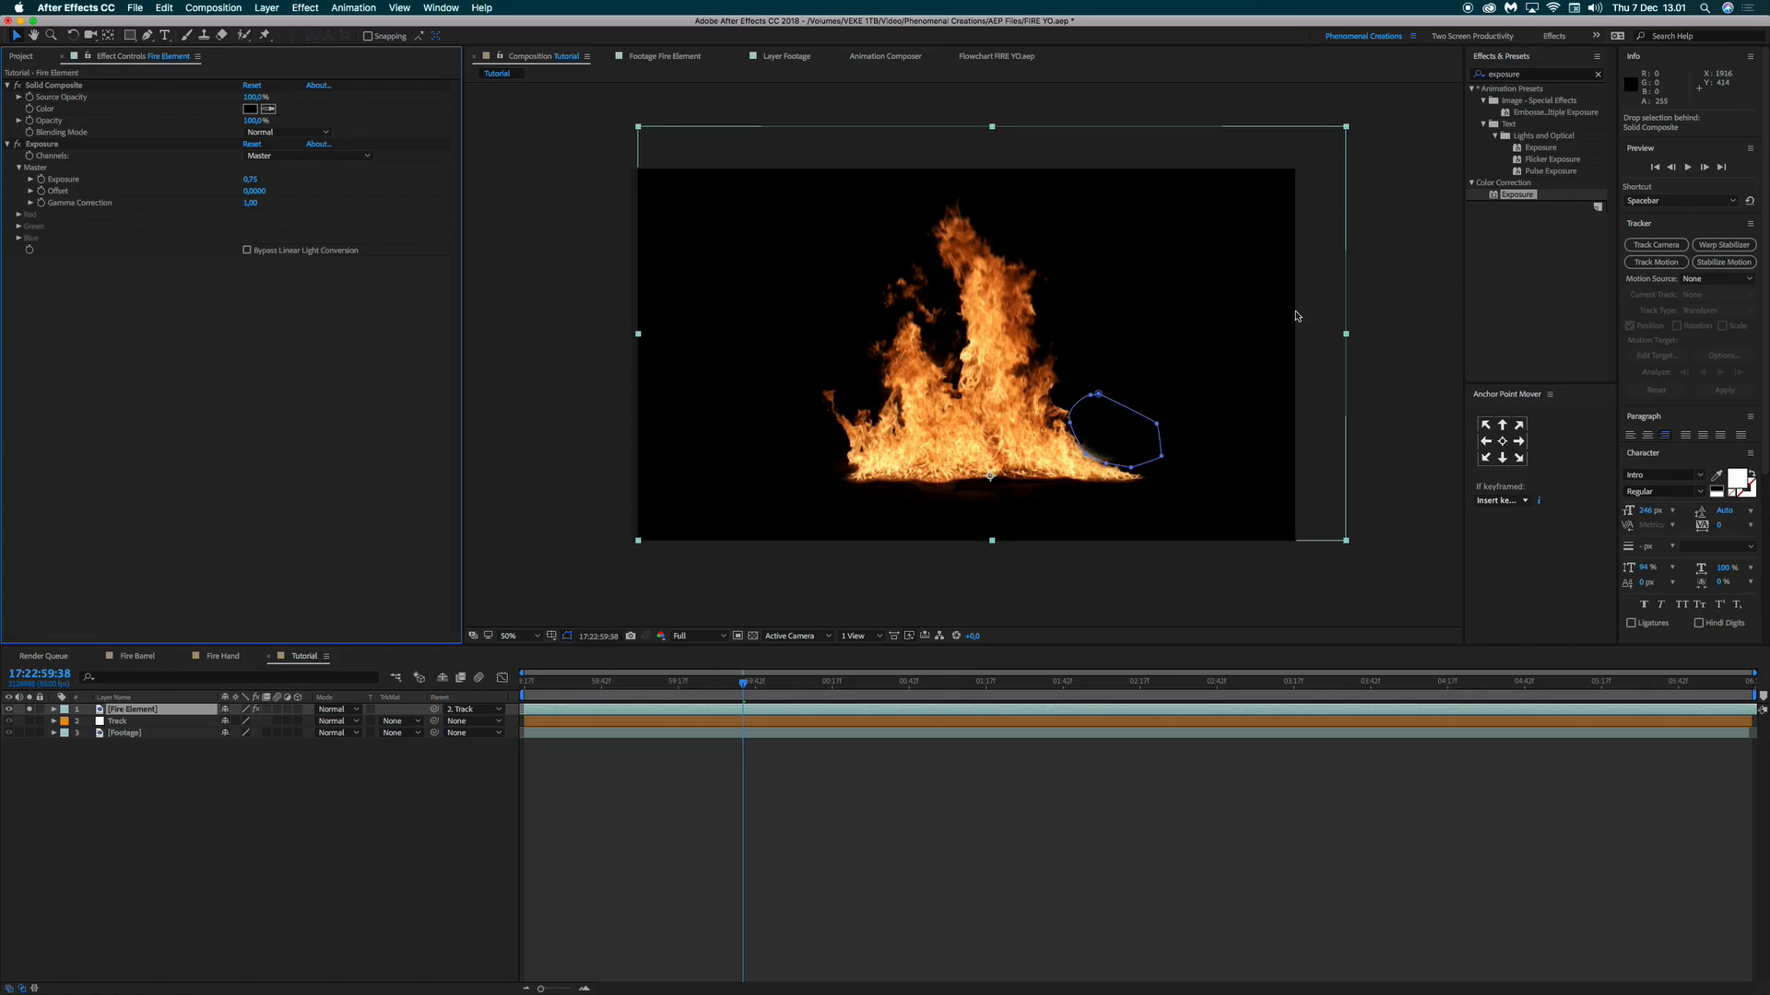
# Find the Stylize Glow effect and add it below Exposure on the Fire Element layer.
pyautogui.click(1533, 79)
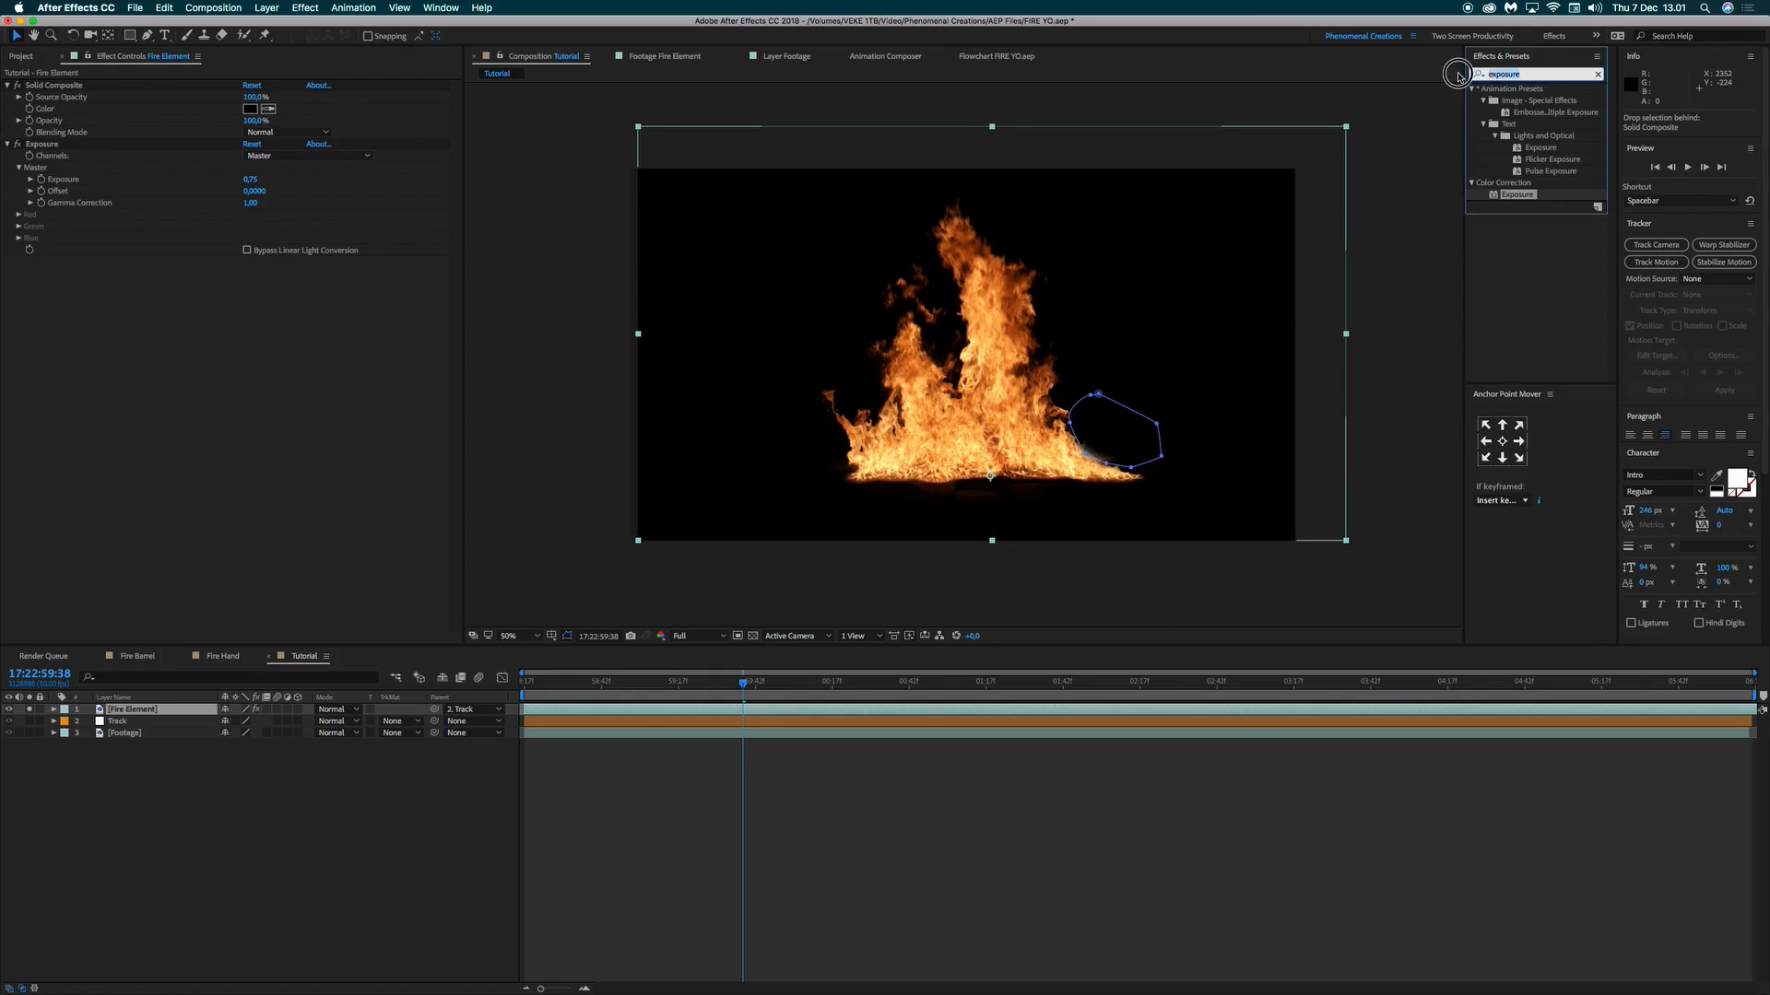
pyautogui.write('glow')
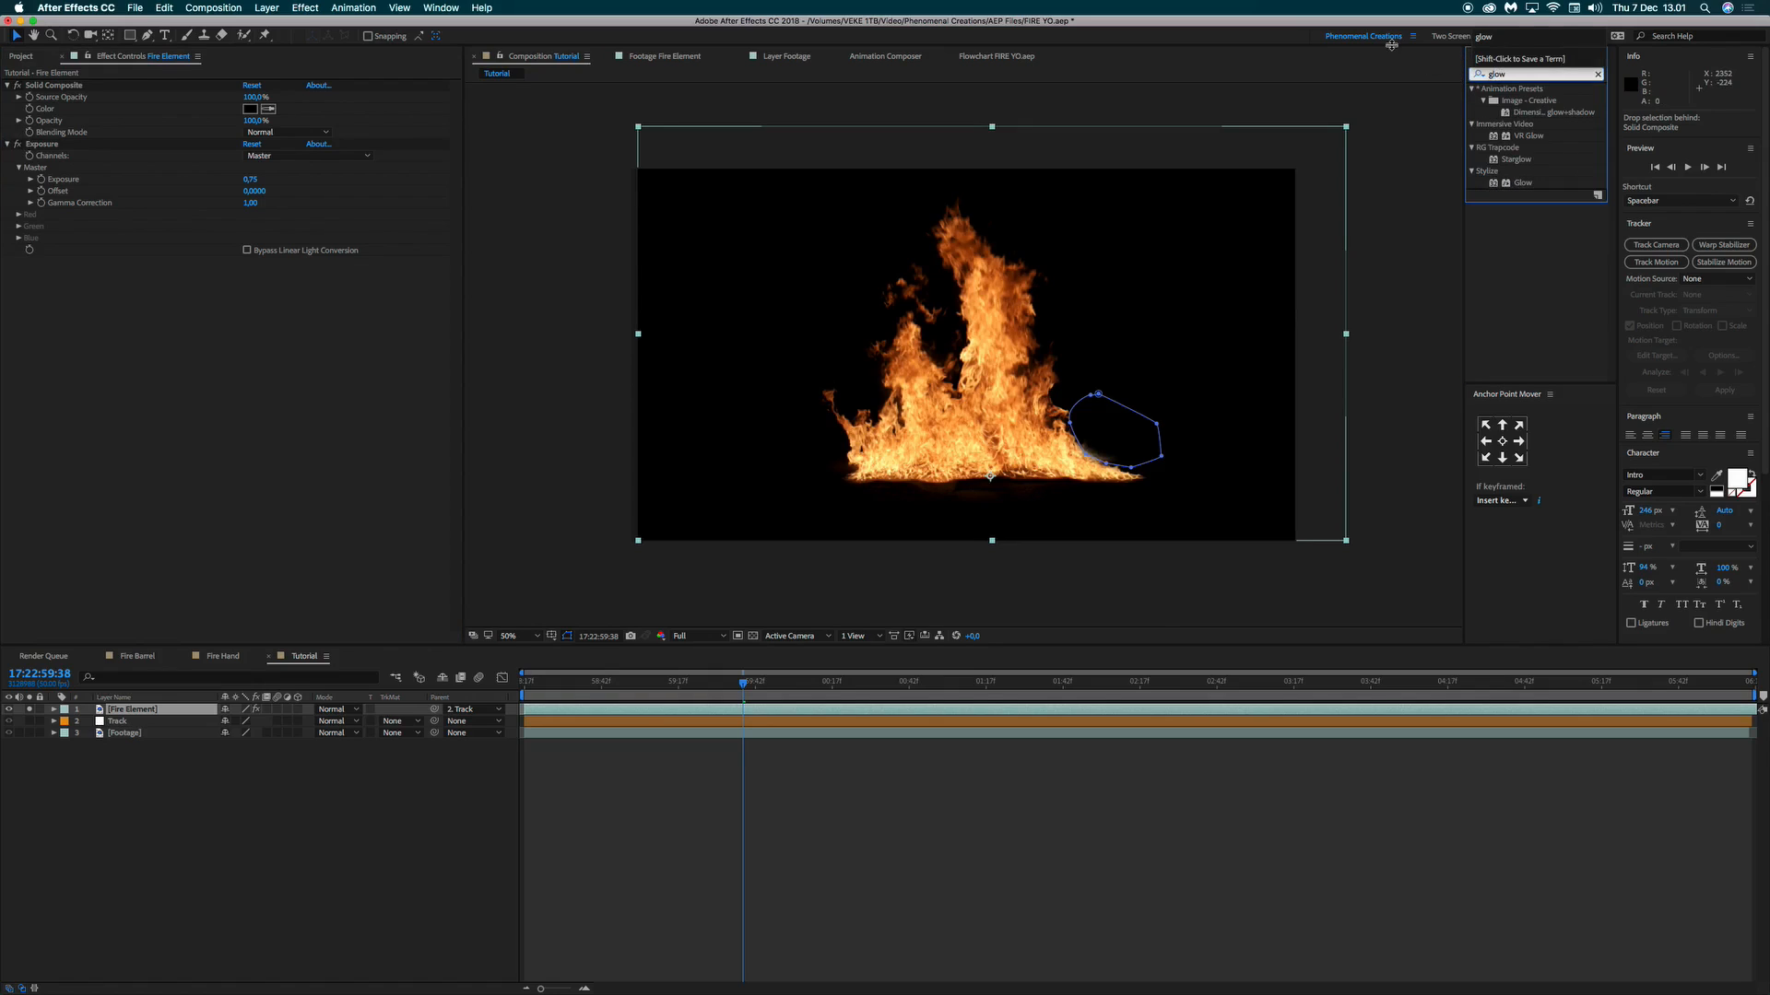
pyautogui.click(1527, 242)
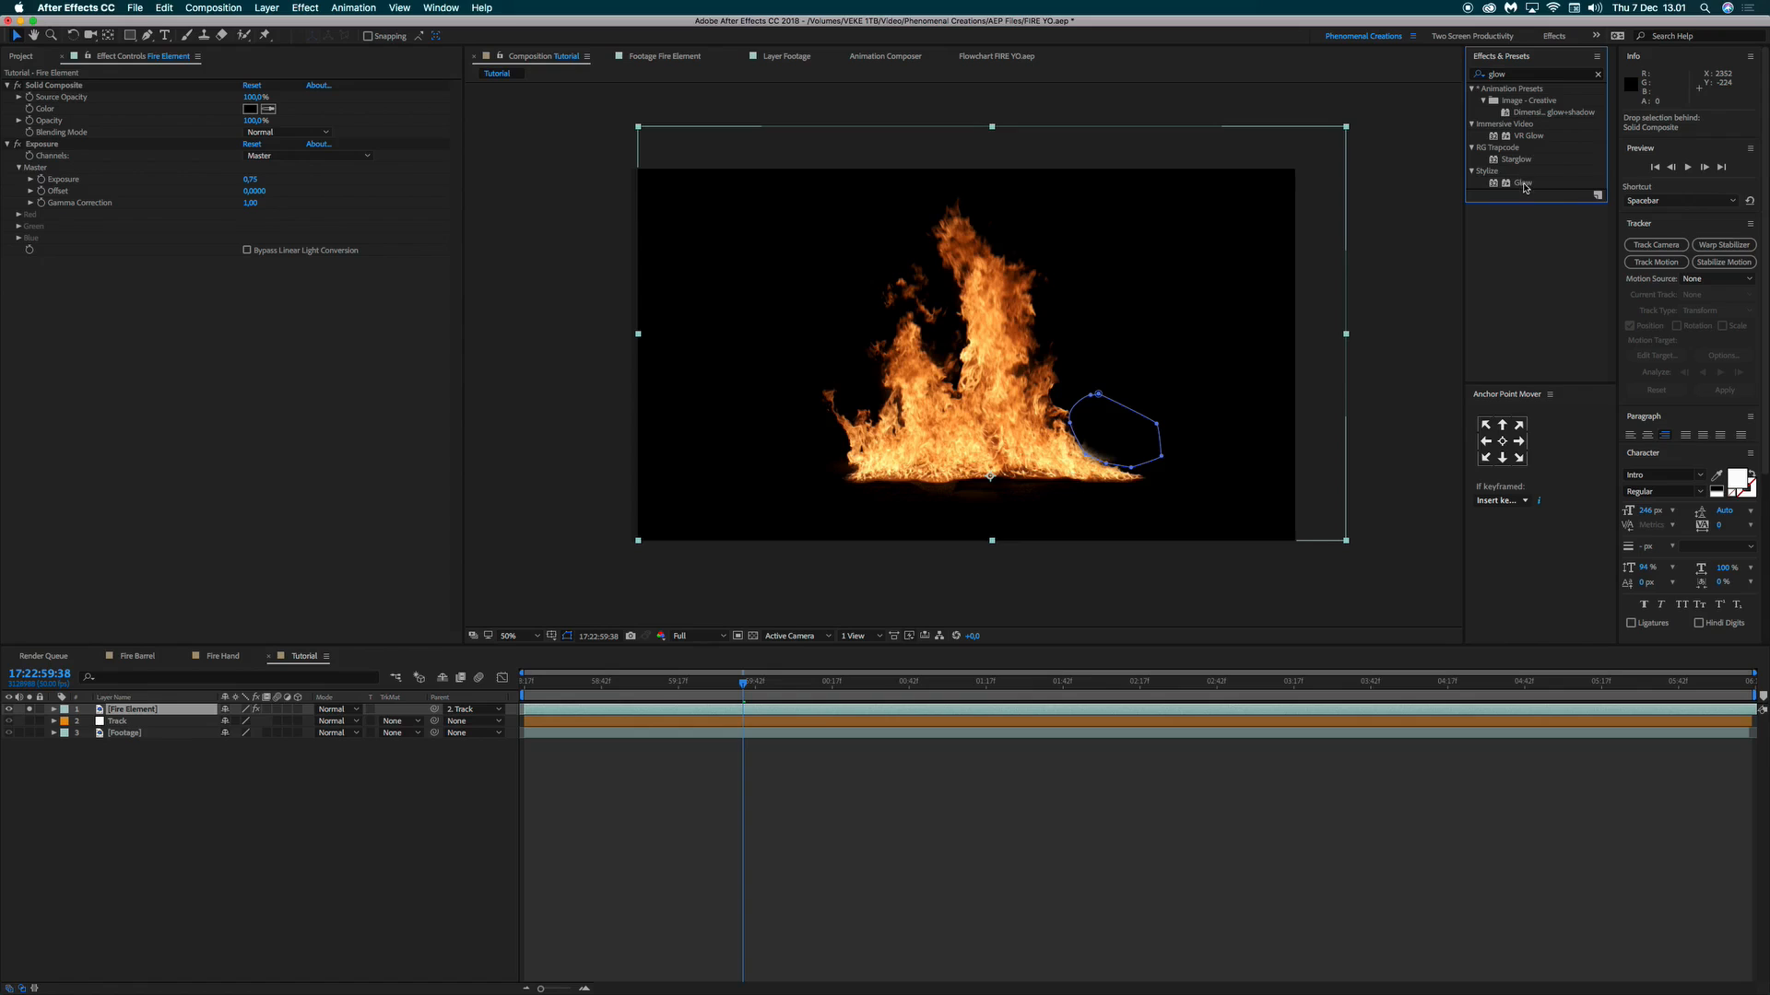
pyautogui.moveTo(1524, 186); pyautogui.dragTo(213, 375)
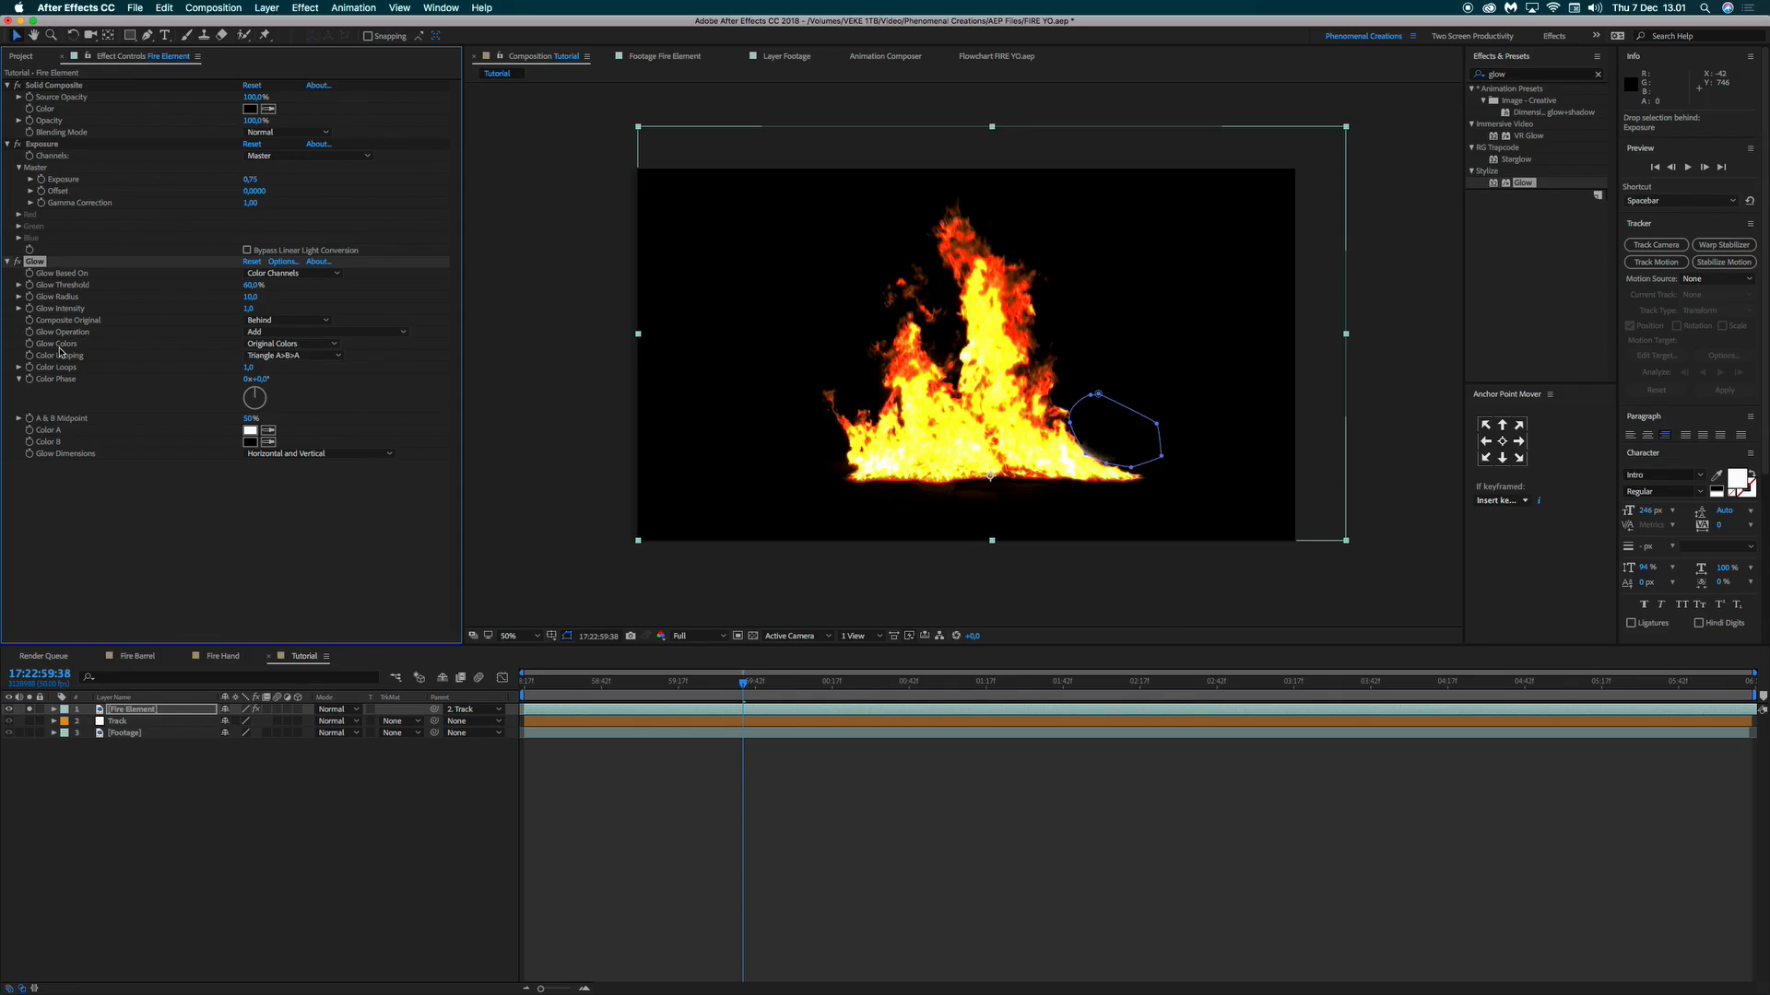
# Switch the Glow effect's colors to A & B Colors and set Color A to a bright orange.
pyautogui.click(304, 344)
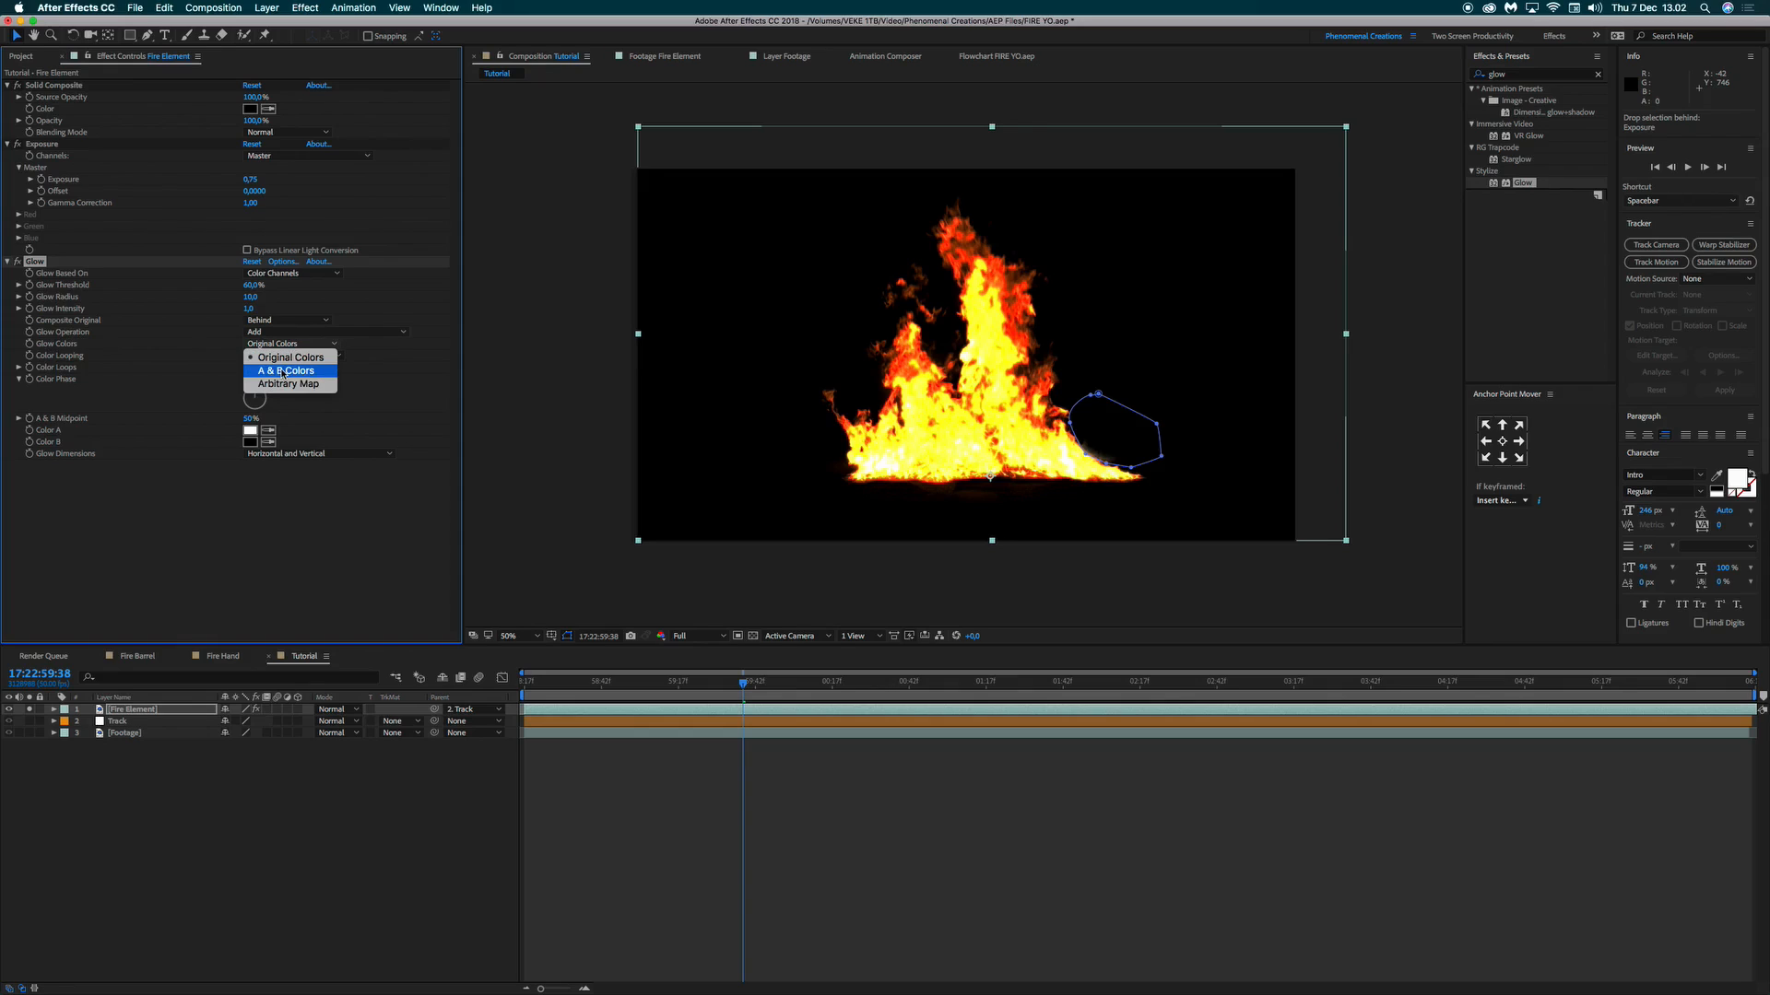
pyautogui.click(285, 370)
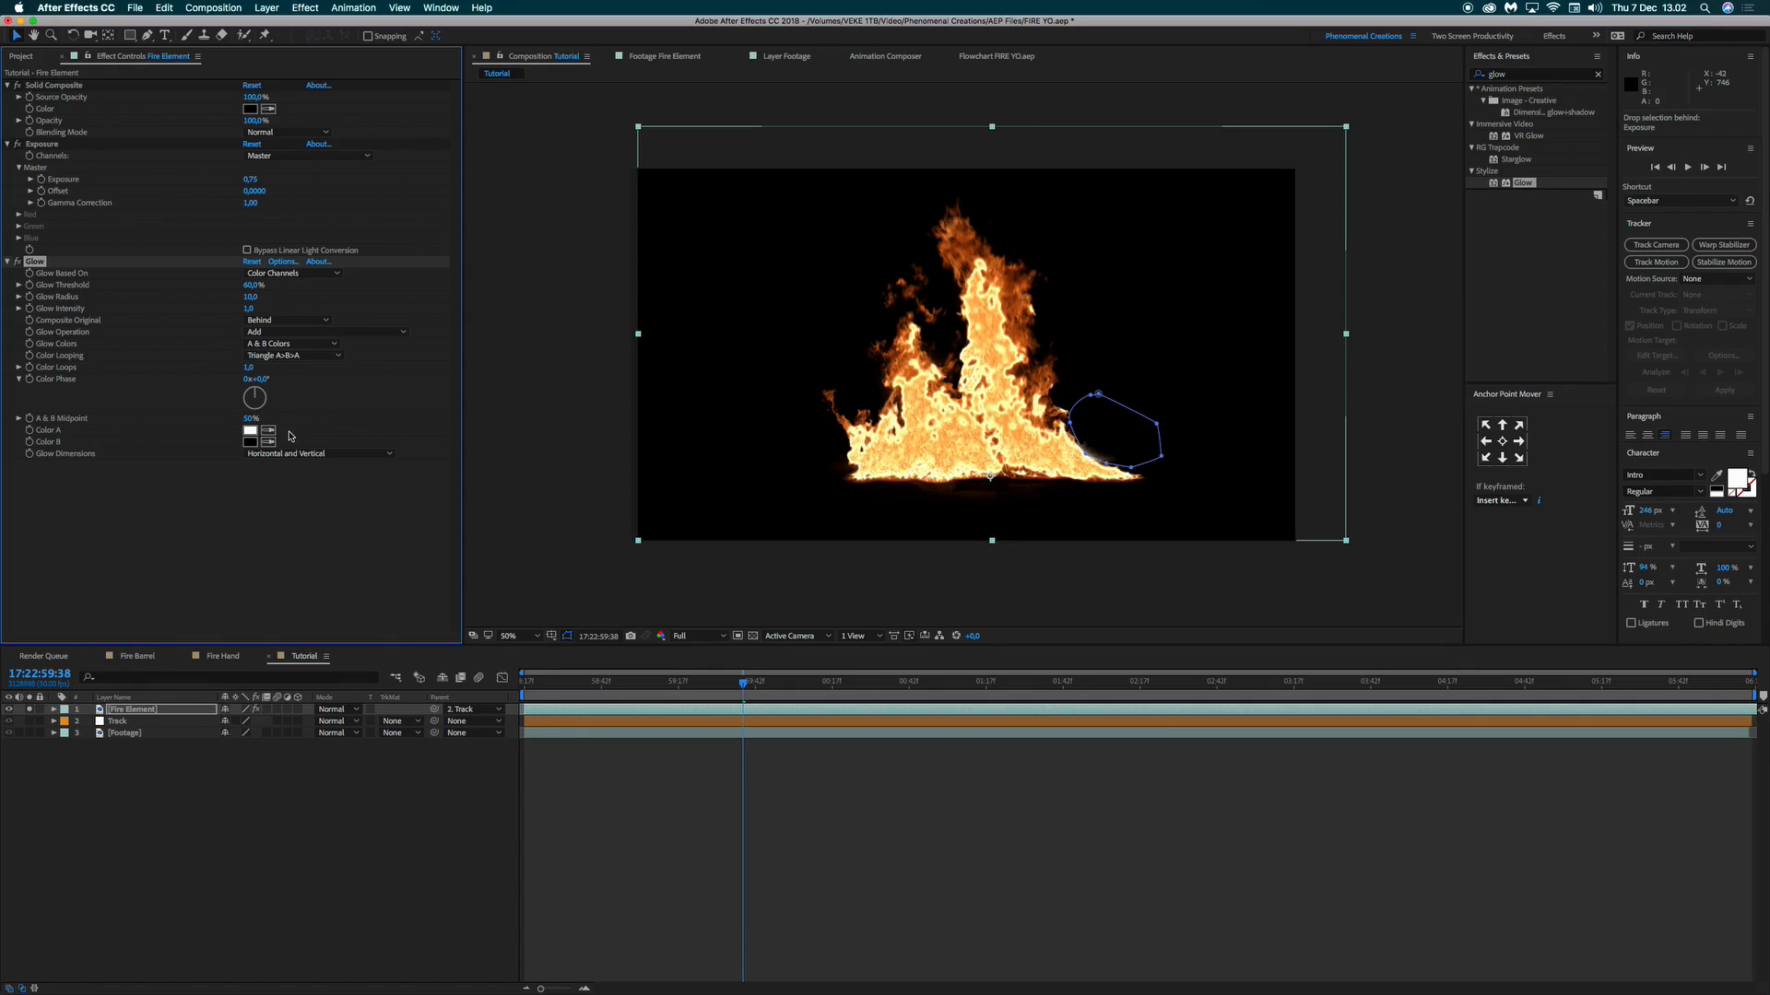
pyautogui.click(249, 431)
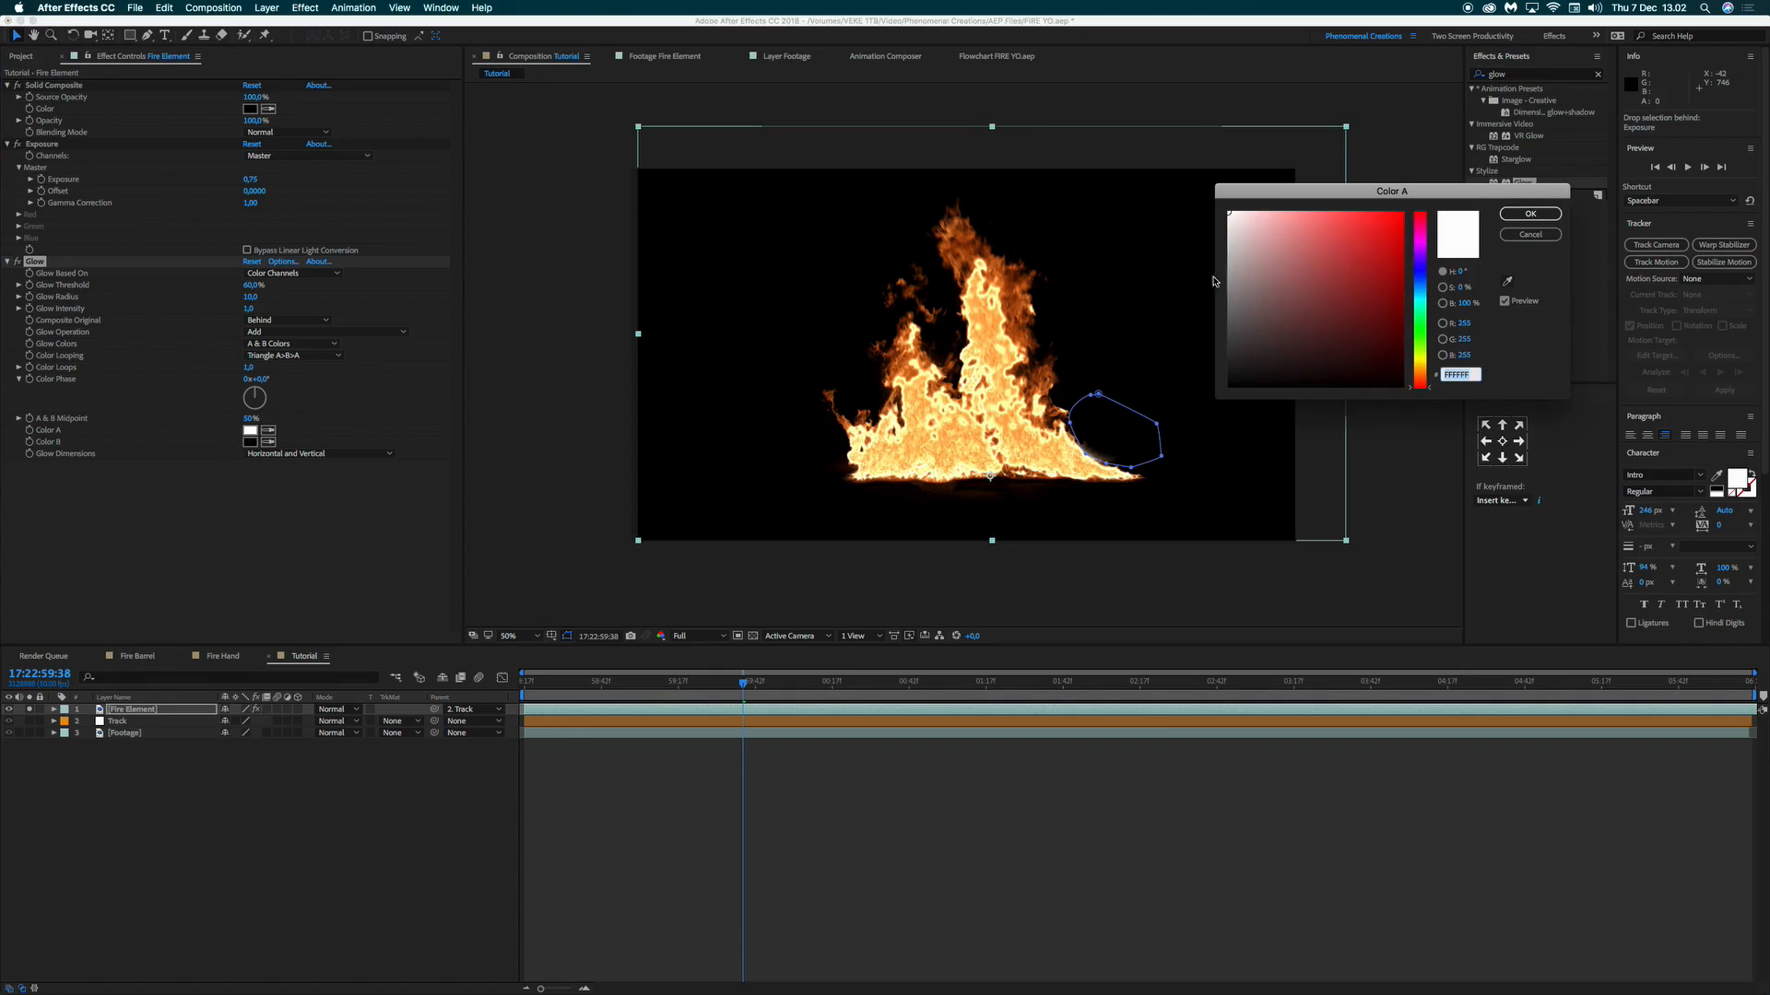
pyautogui.moveTo(1417, 358); pyautogui.dragTo(1417, 372)
pyautogui.click(1389, 256)
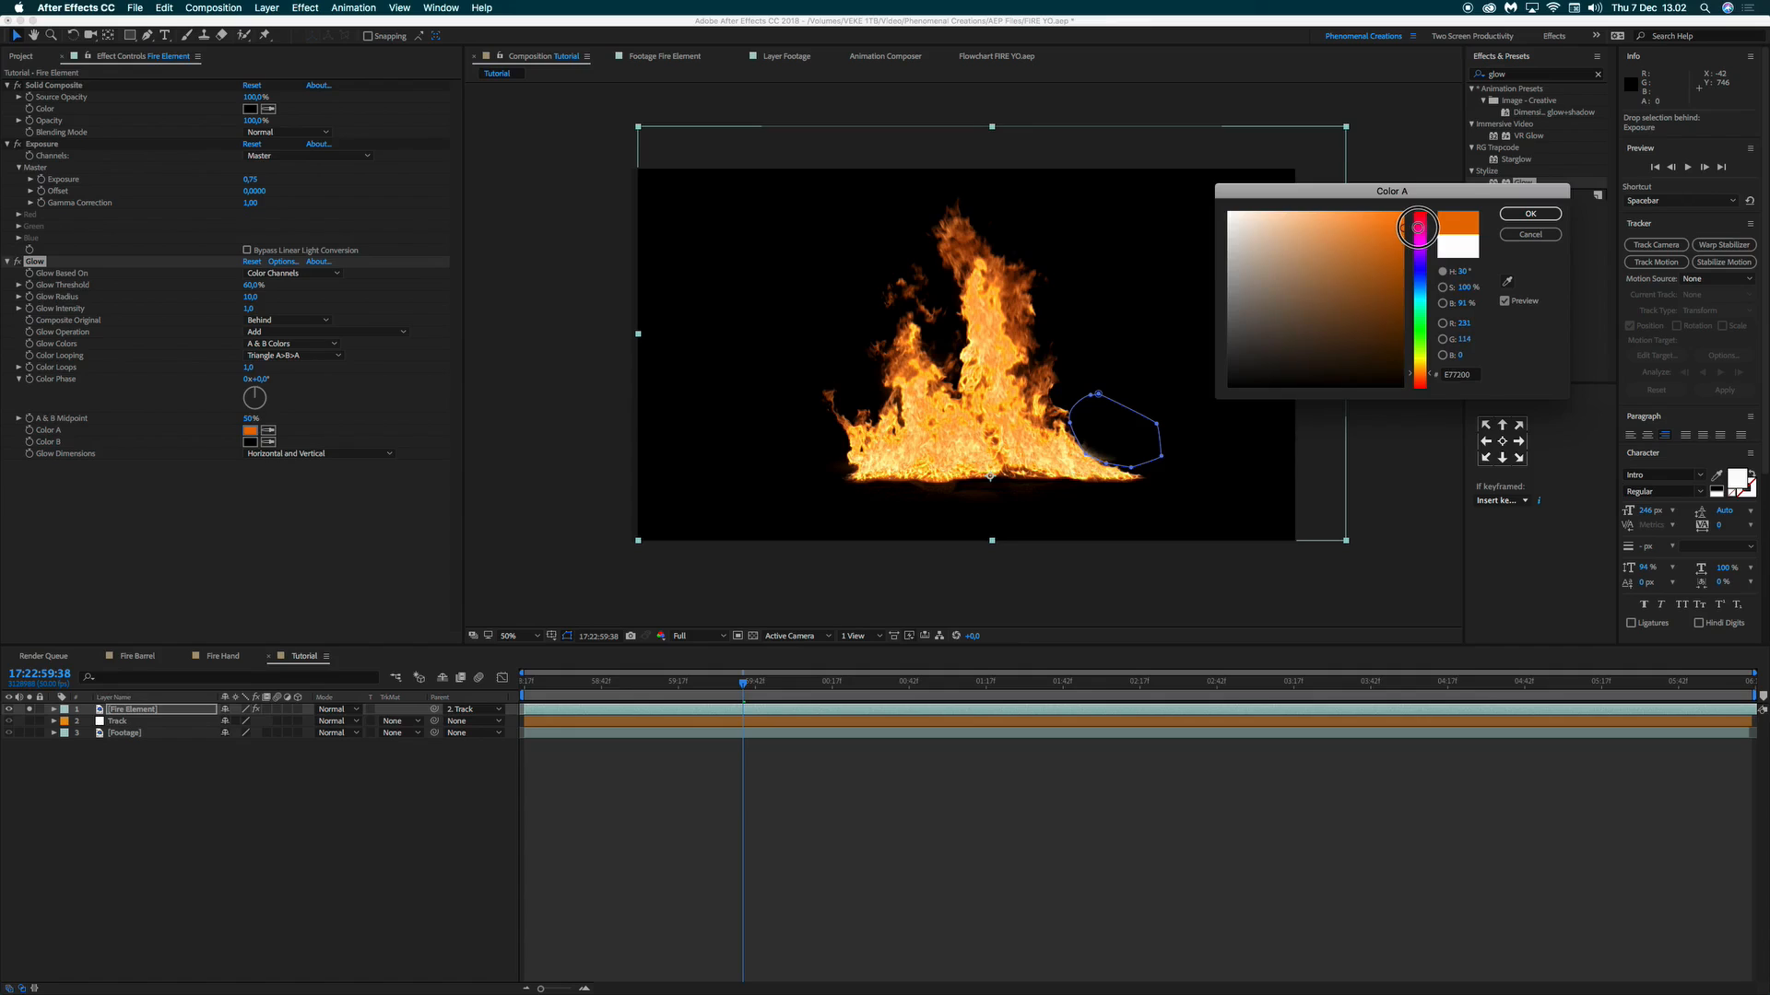
pyautogui.click(1530, 213)
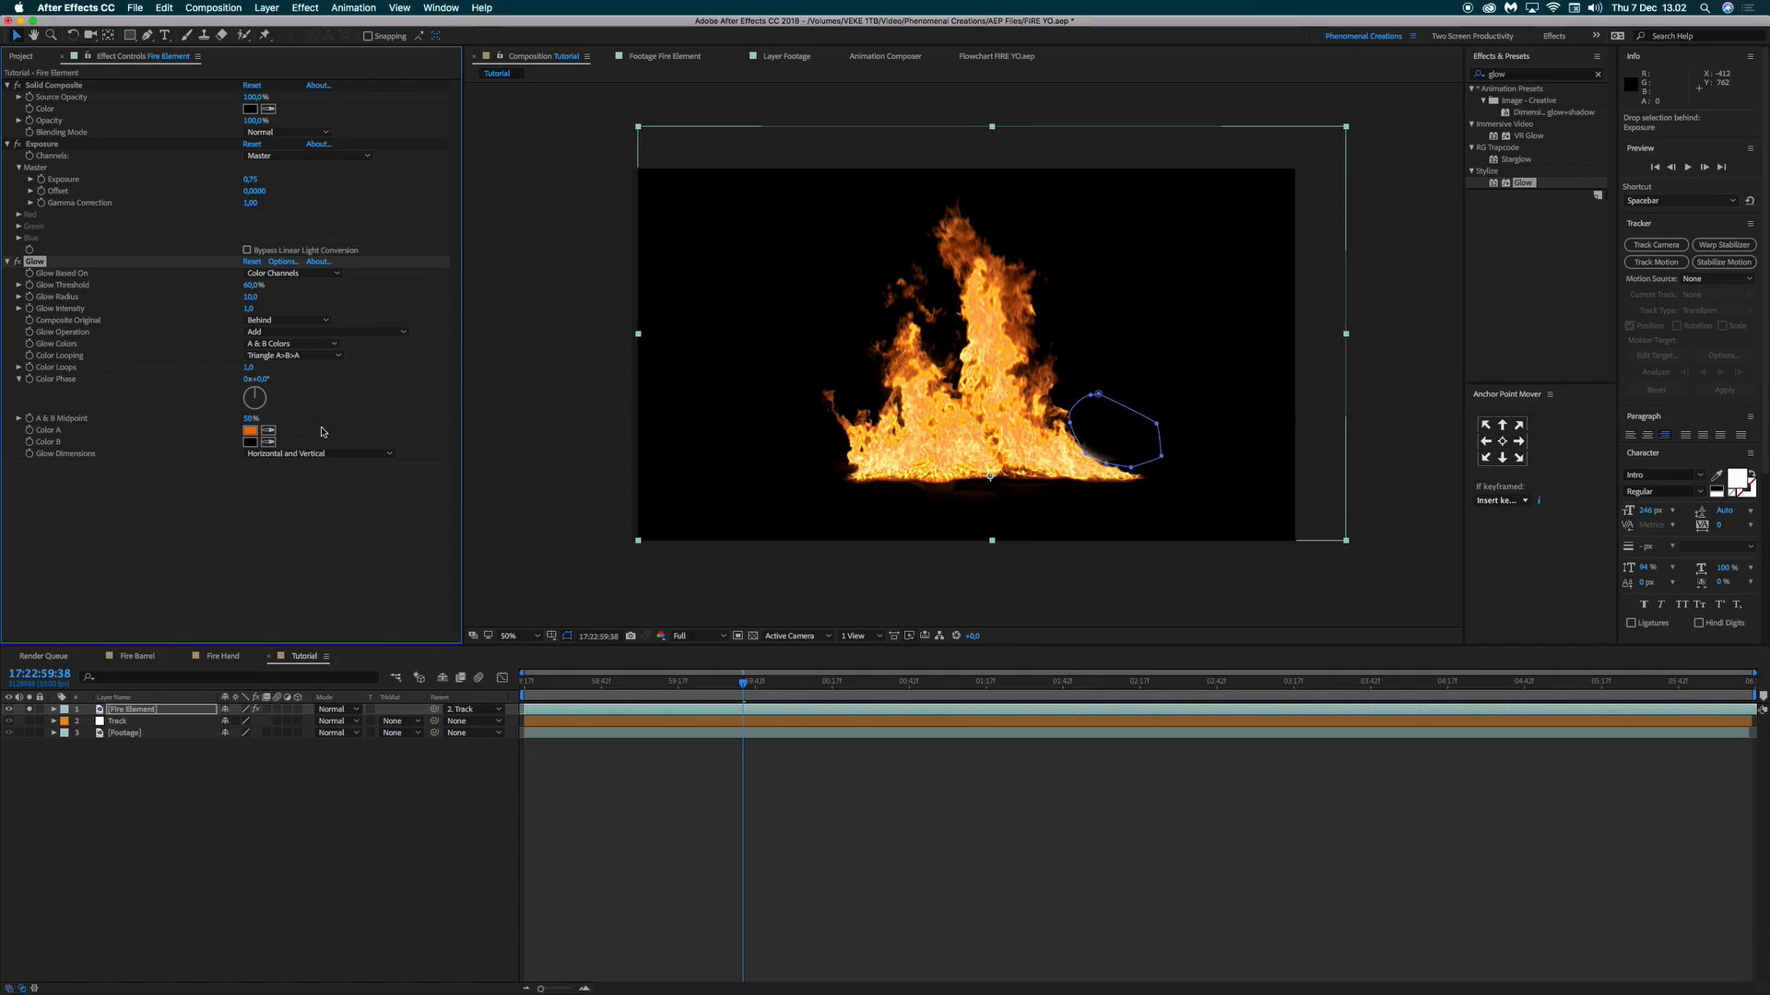
# Set the Glow effect's Color B to a darker, brownish orange.
pyautogui.click(250, 442)
pyautogui.moveTo(1421, 349); pyautogui.dragTo(1421, 378)
pyautogui.moveTo(1356, 297)
pyautogui.mouseDown()
pyautogui.moveTo(1342, 287)
pyautogui.moveTo(1360, 303)
pyautogui.mouseUp()
pyautogui.click(1512, 217)
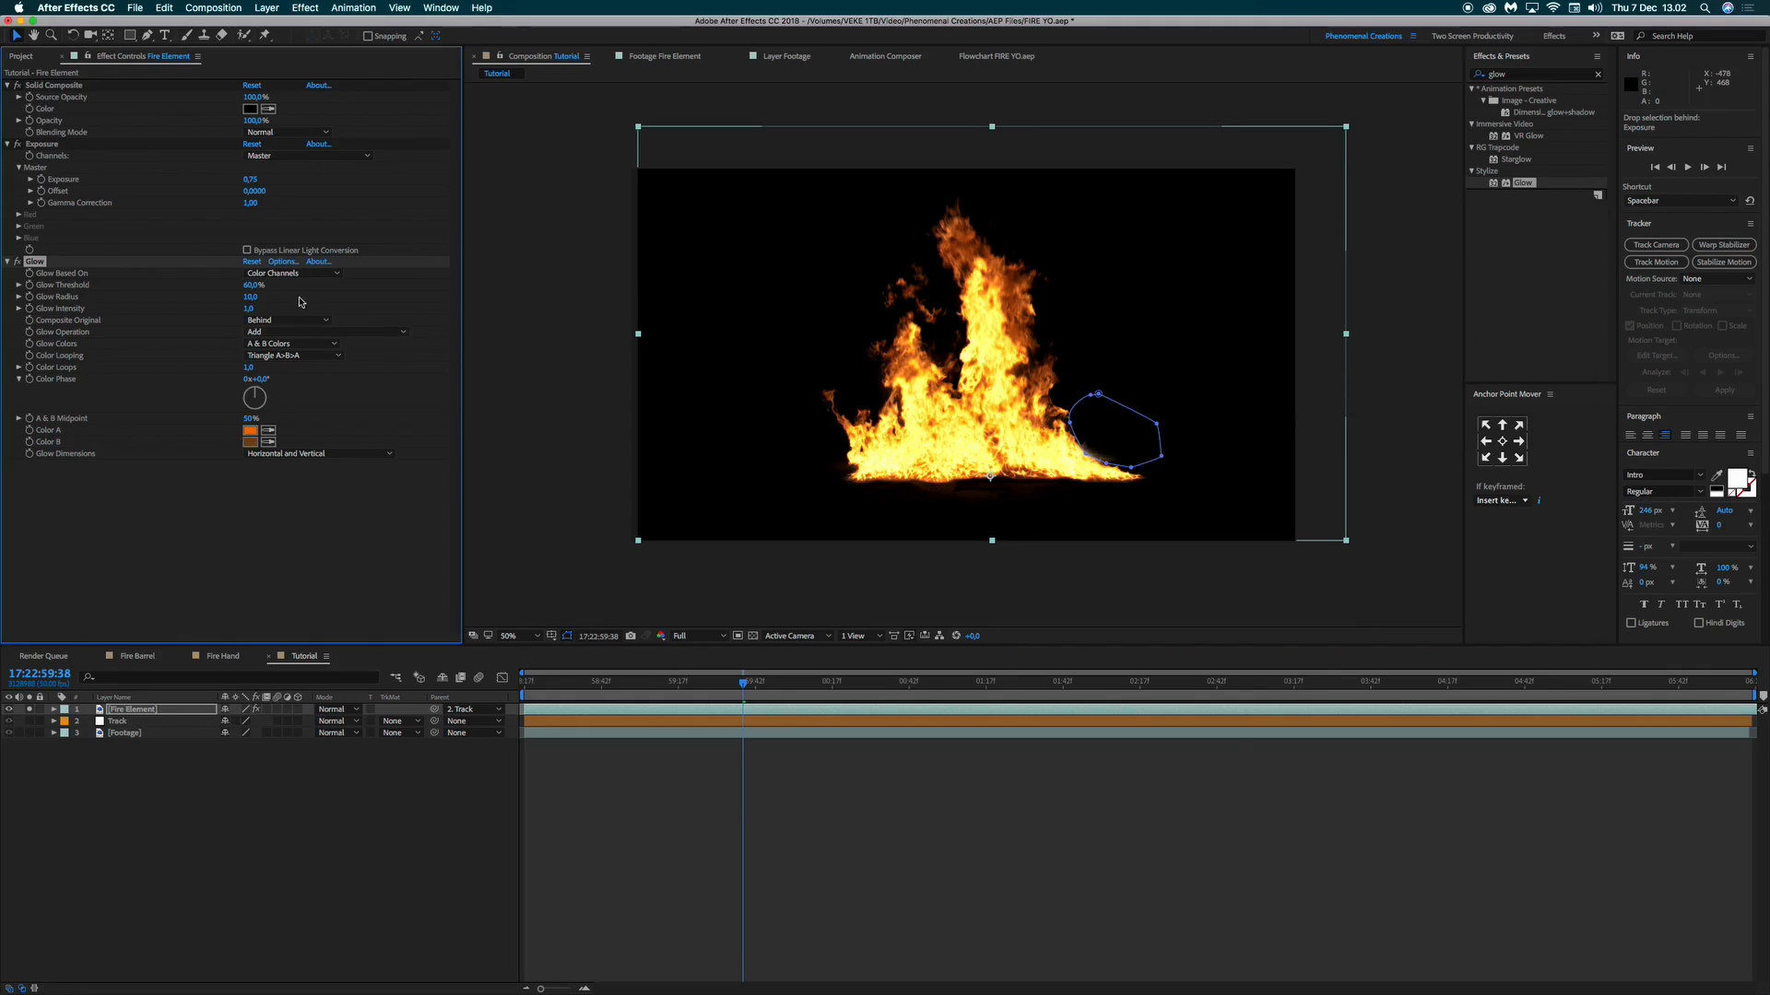
# Set the Glow threshold to 25% and the Glow radius to 250.
pyautogui.click(252, 285)
pyautogui.write('25')
pyautogui.press('Return')
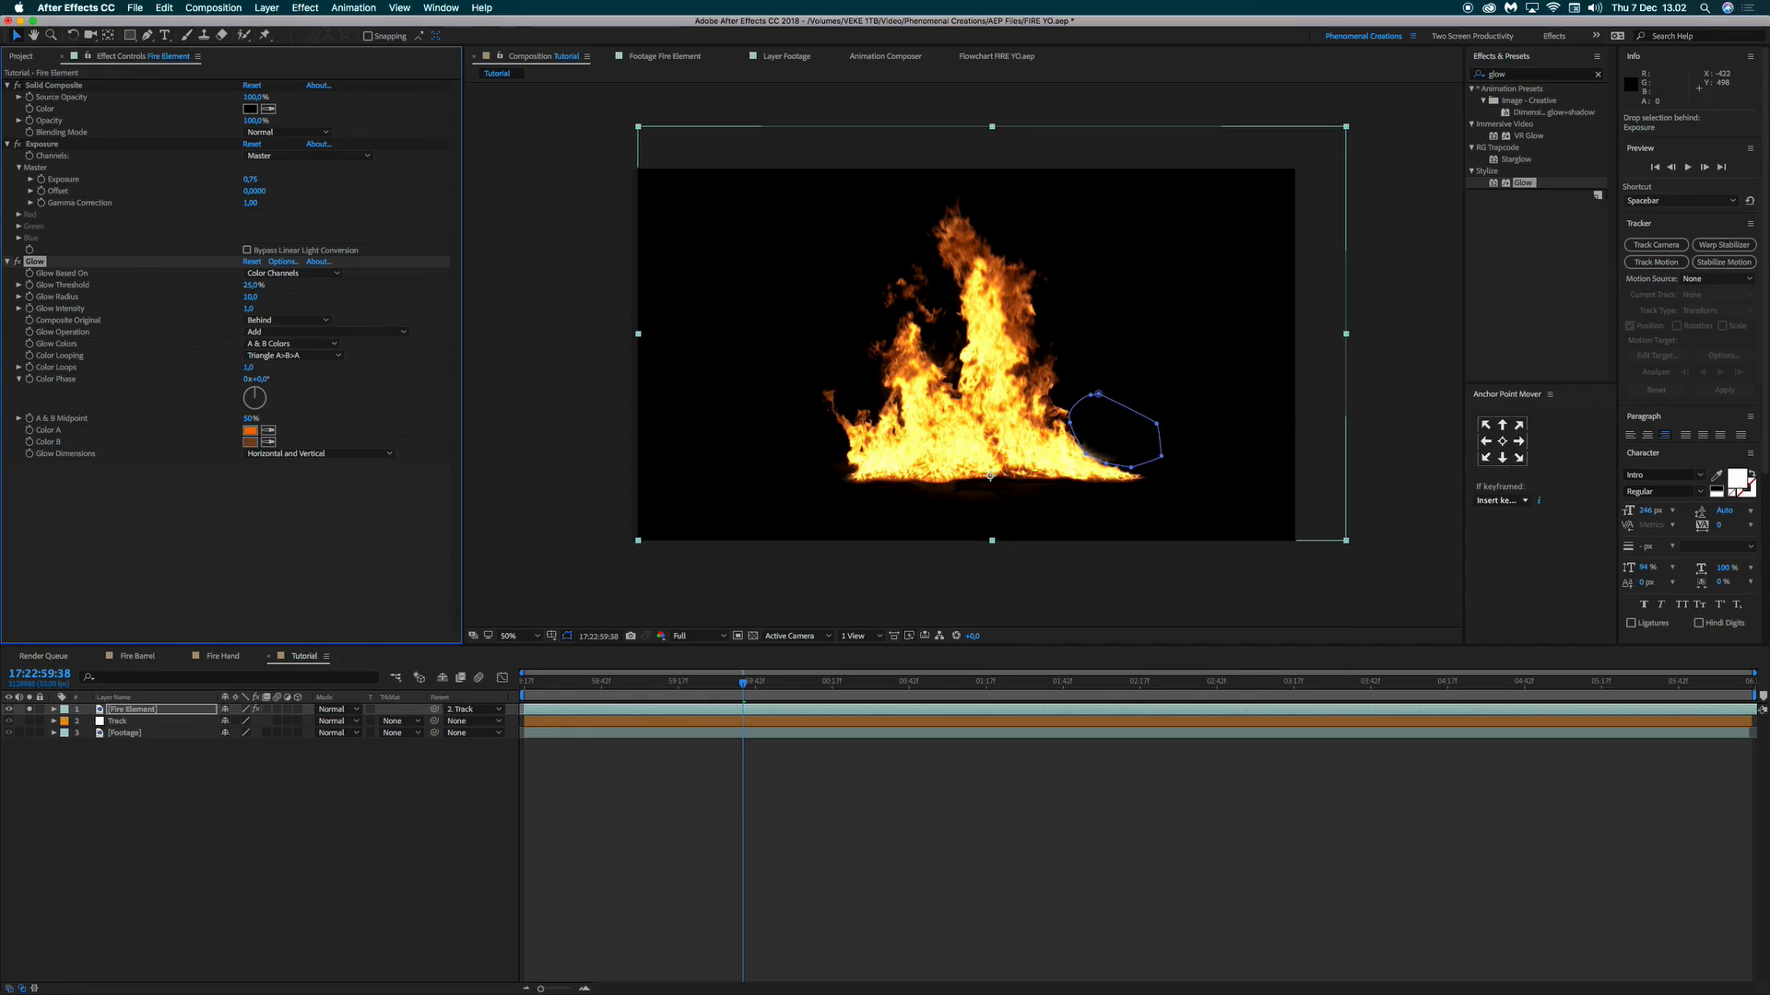
pyautogui.click(247, 297)
pyautogui.press('Return')
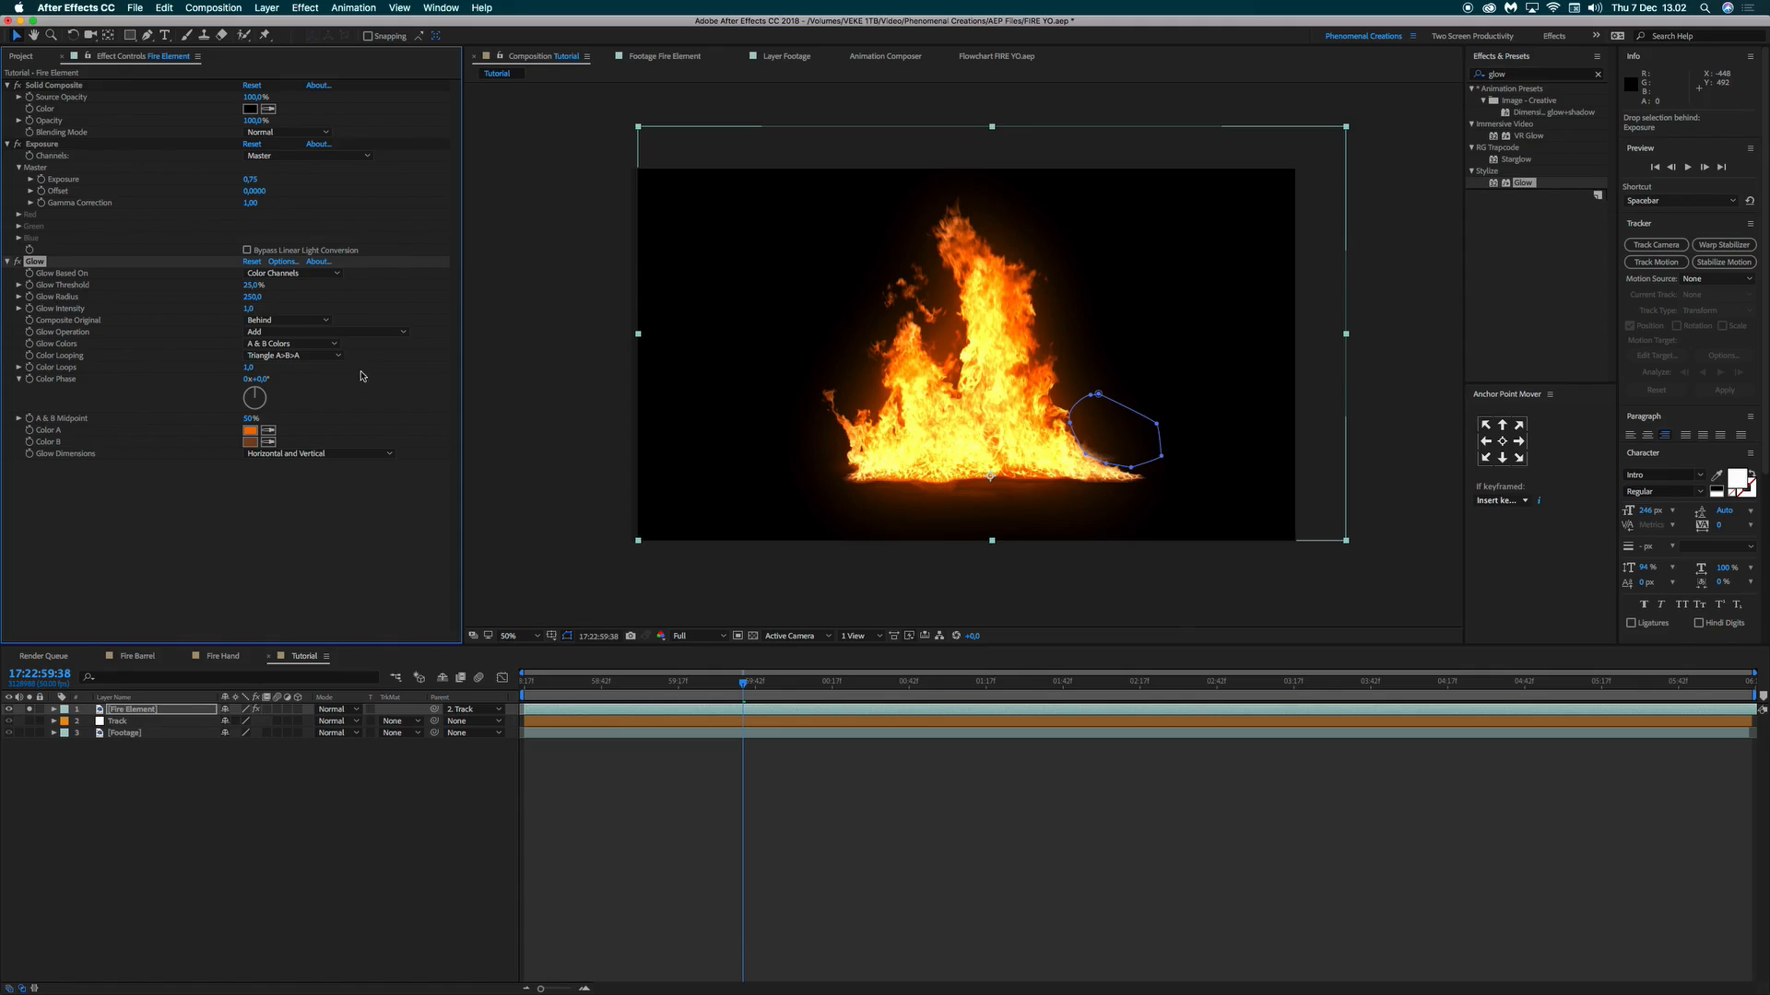
# Set the Glow effect's color looping to Sawtooth A>B.
pyautogui.click(295, 358)
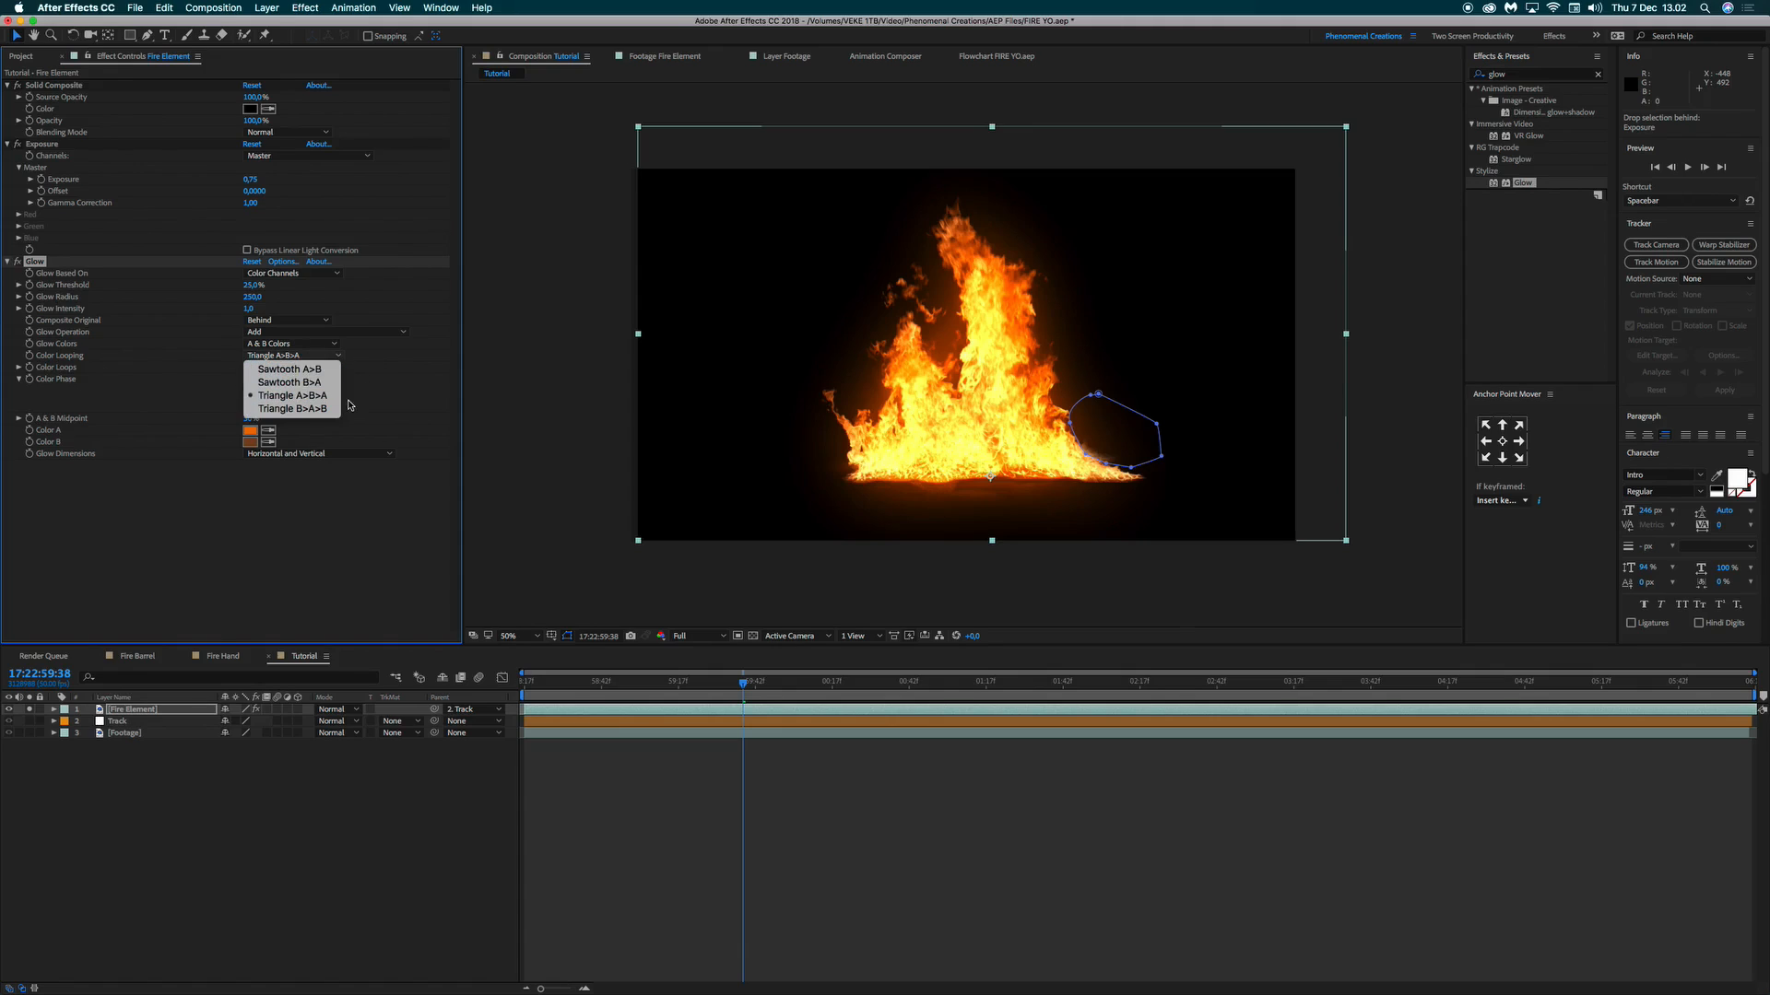
pyautogui.click(308, 369)
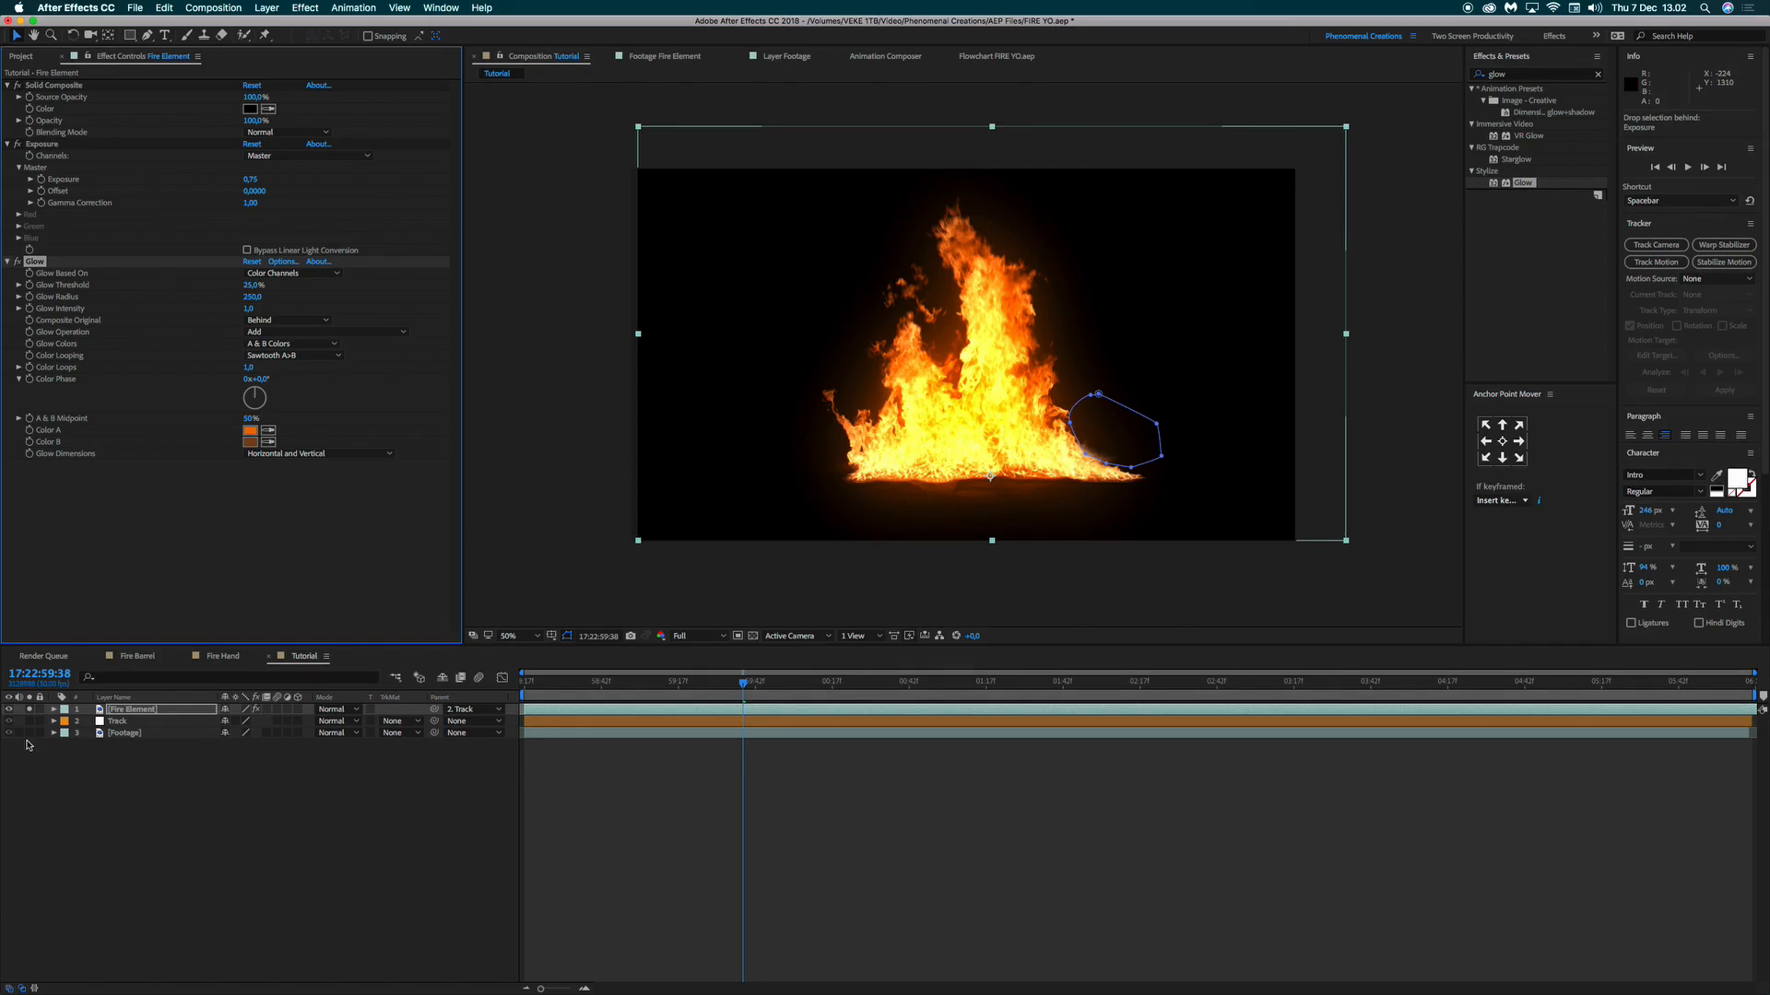
# Compare the composition with and without the Fire Element layer by toggling its solo state and visibility.
pyautogui.click(29, 709)
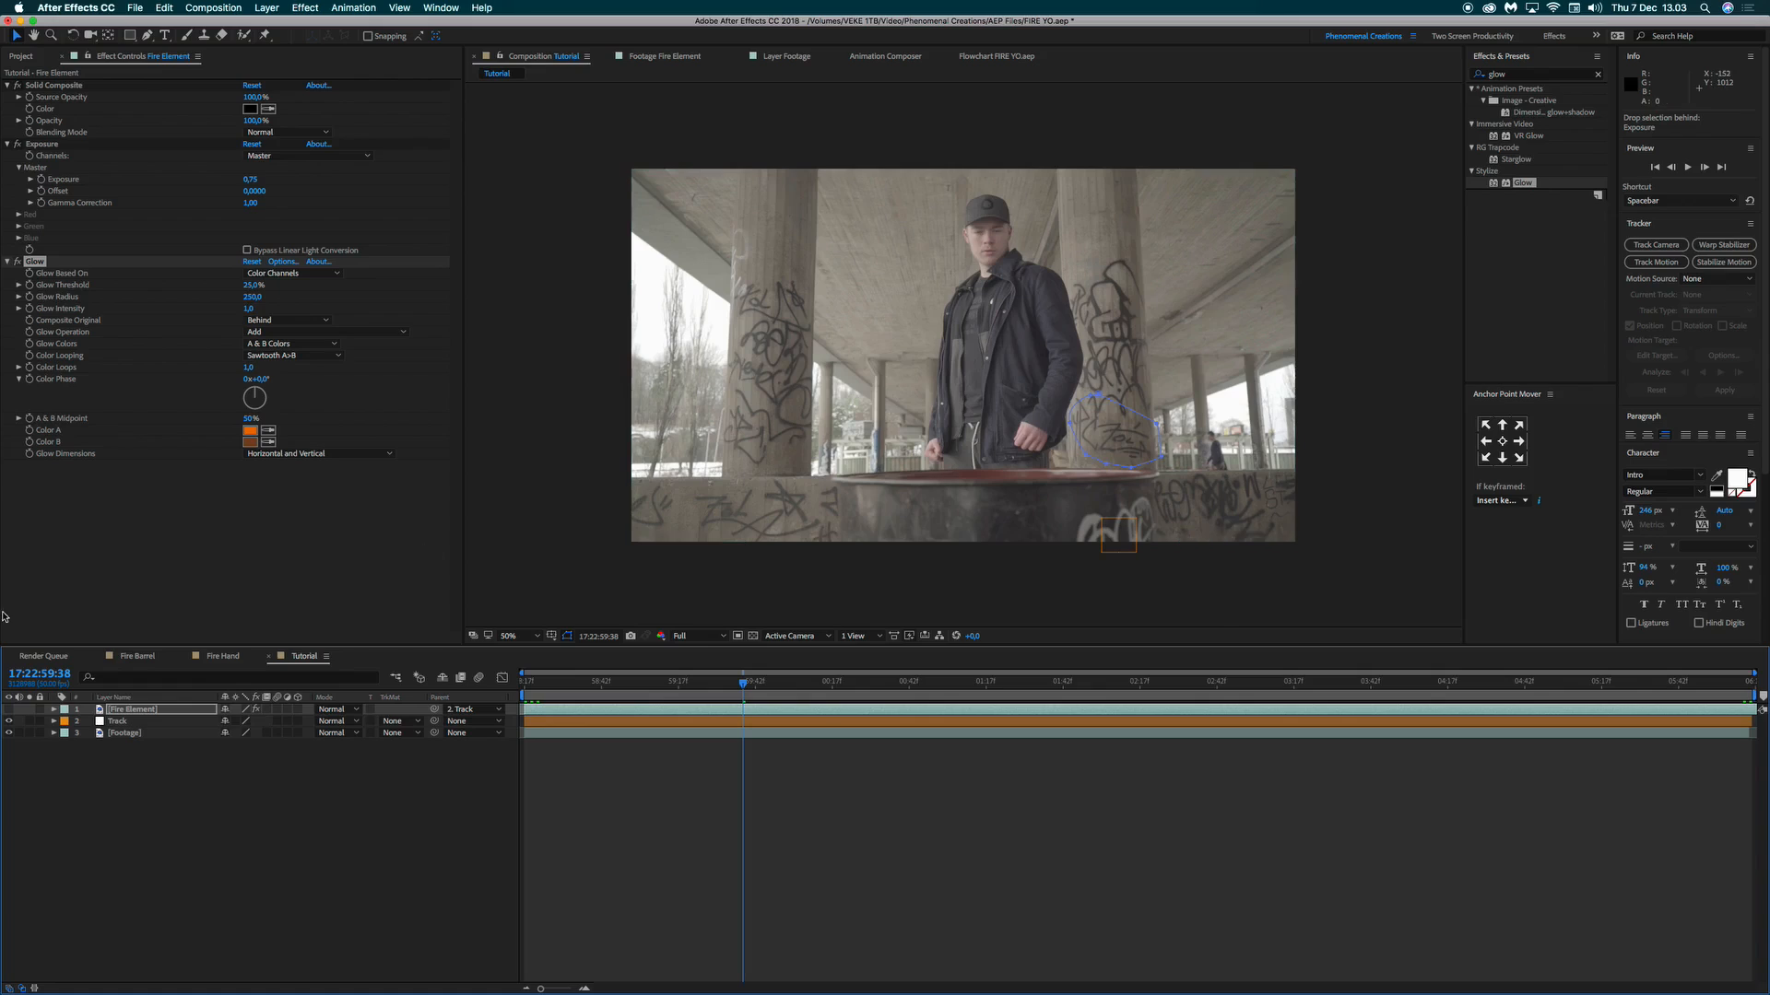
pyautogui.click(10, 710)
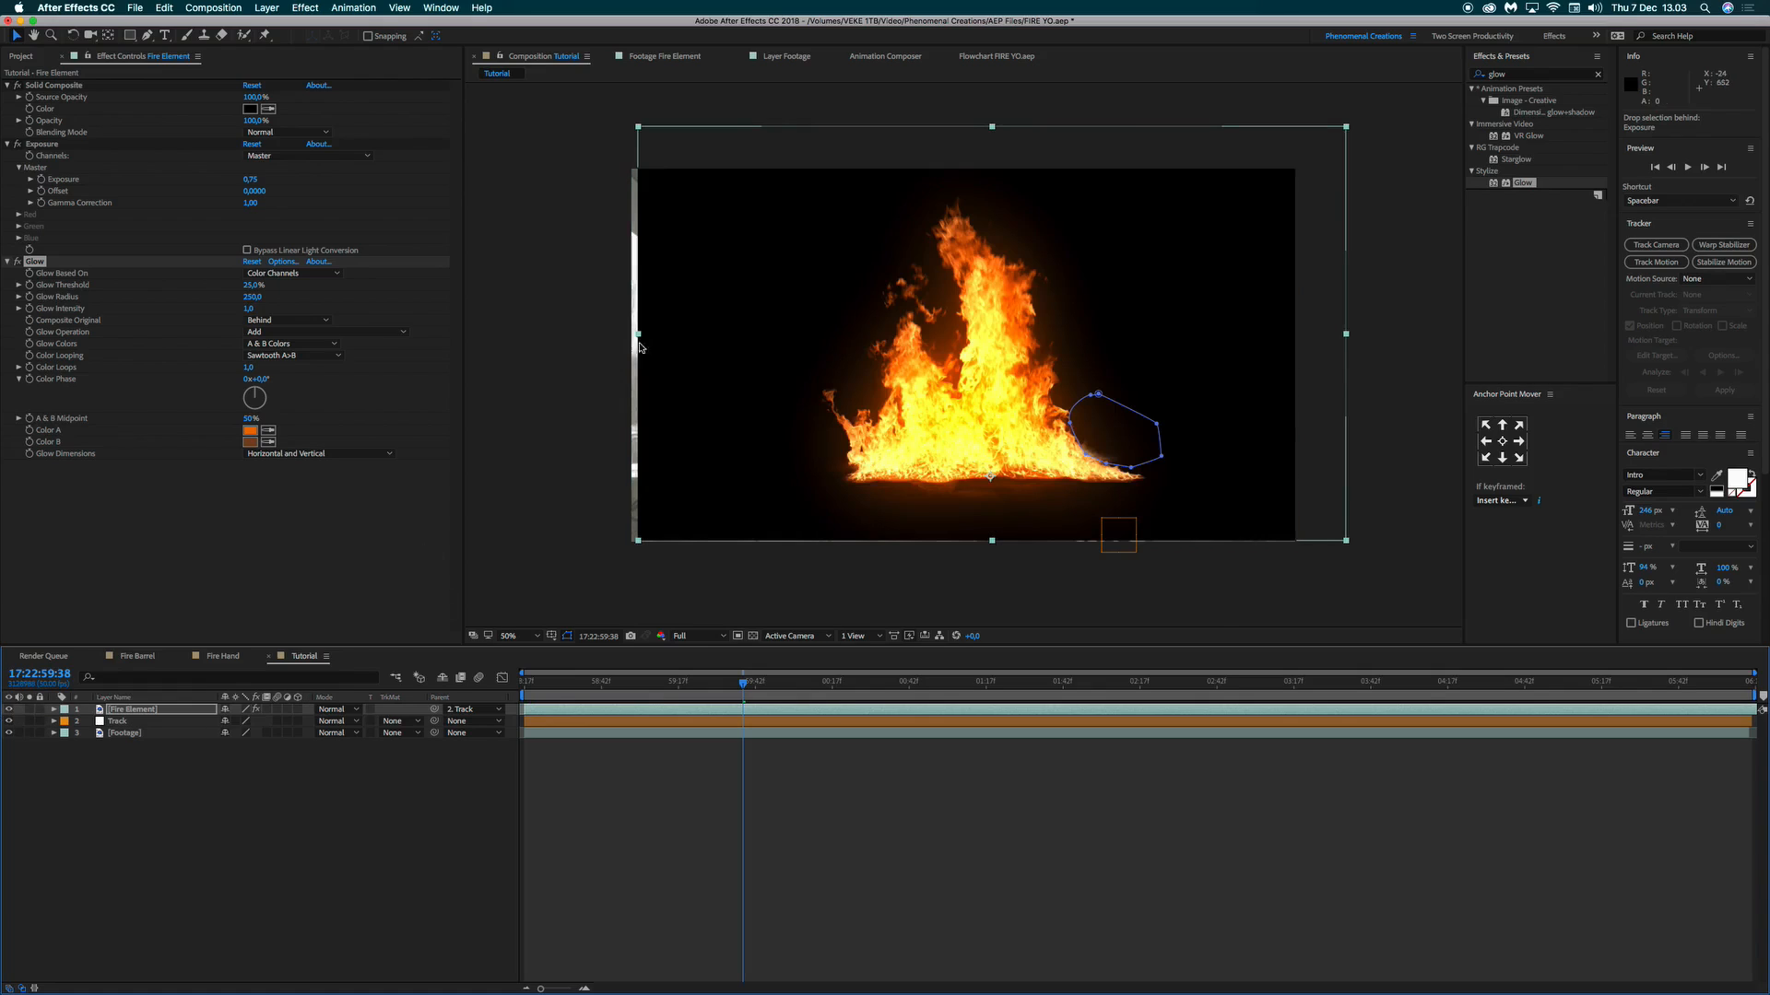
pyautogui.click(11, 710)
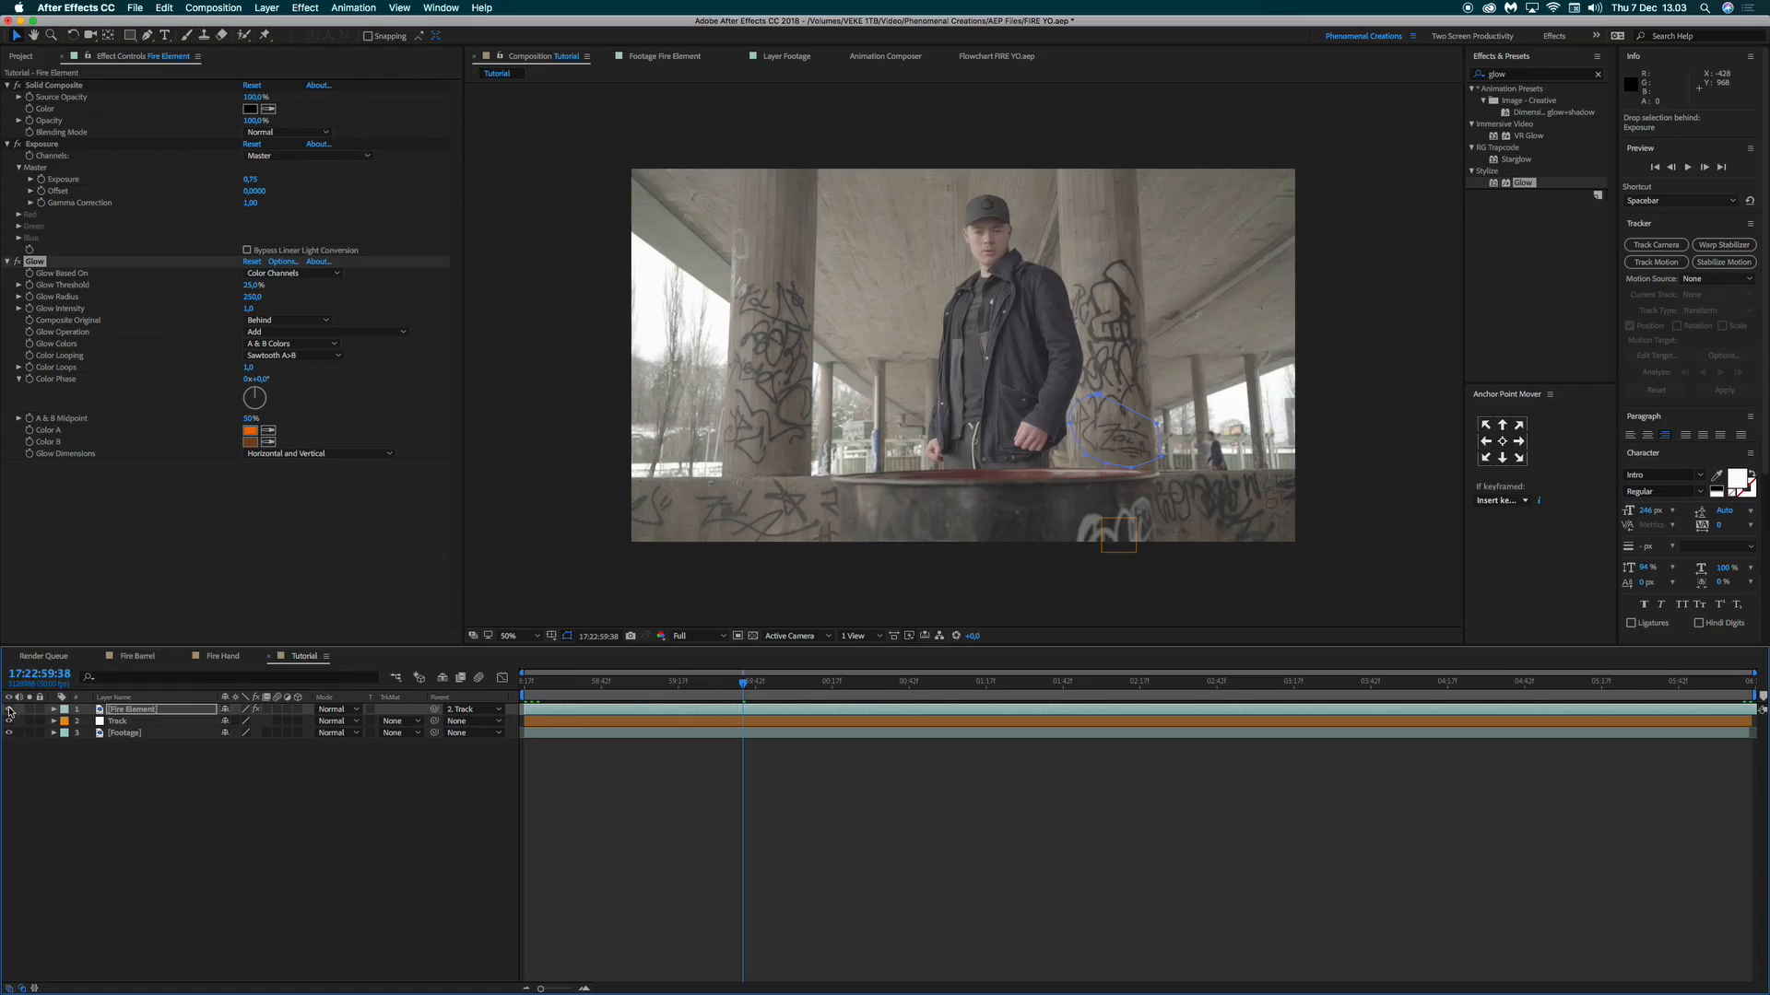
pyautogui.click(10, 710)
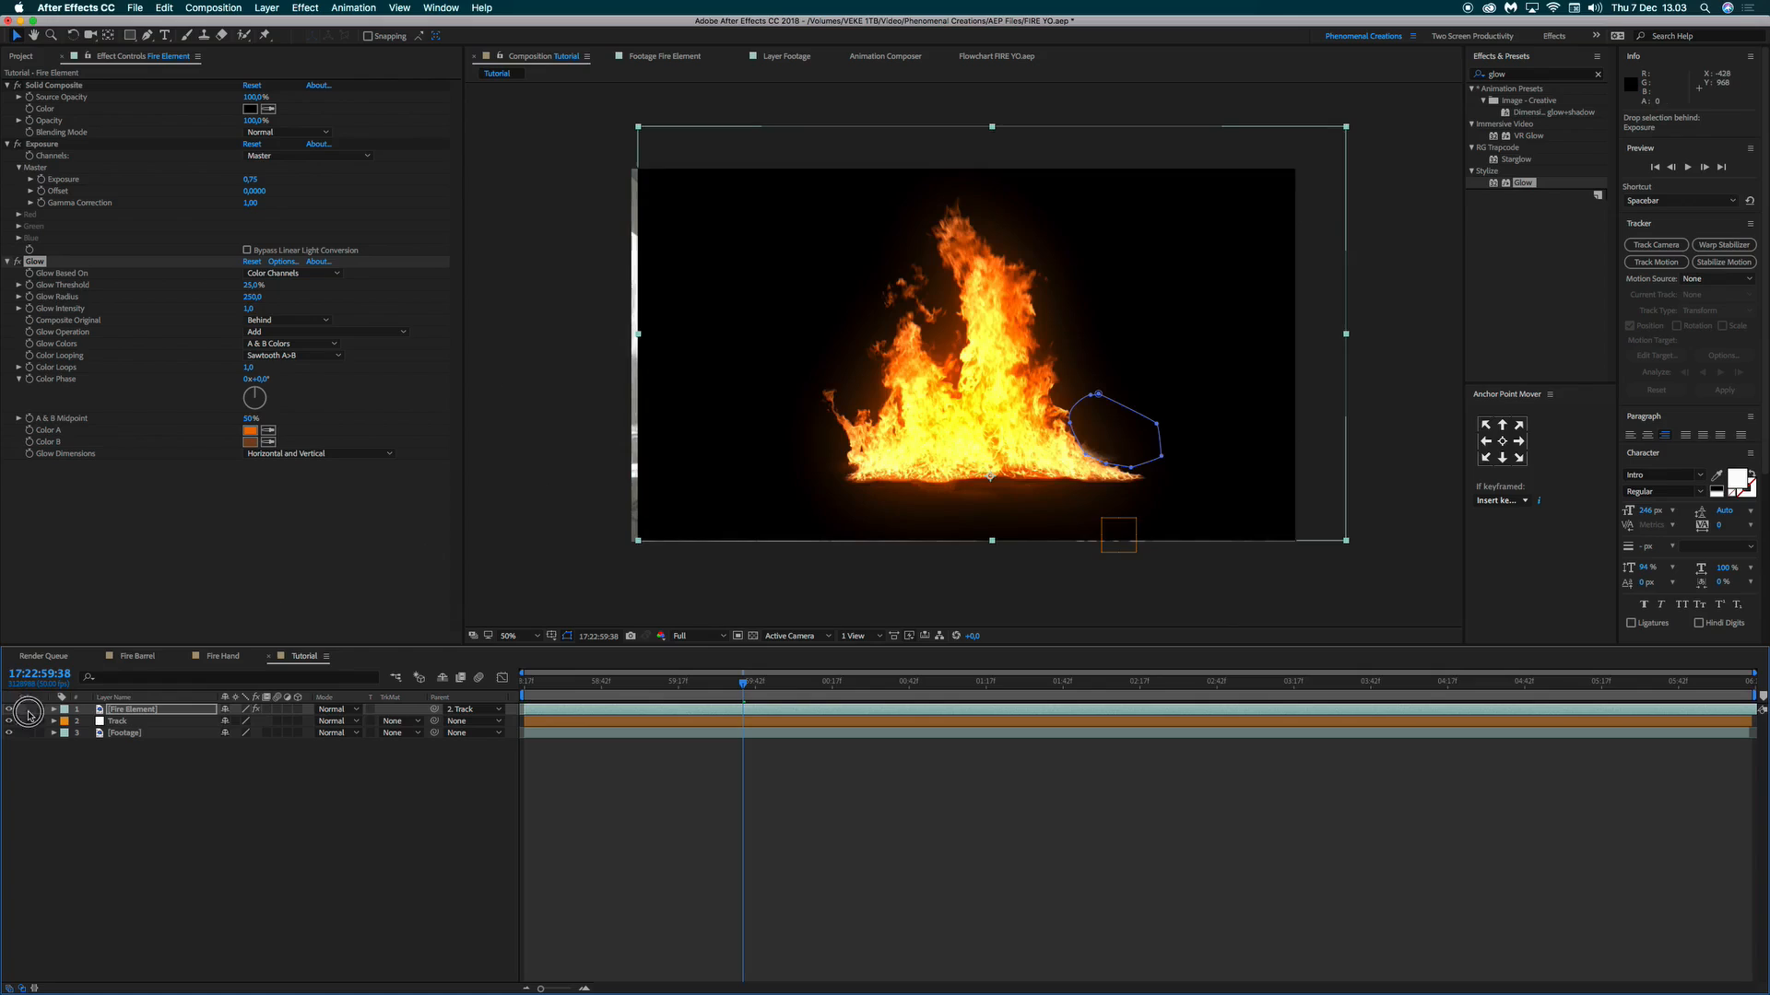
# Set the Glow operation to Screen and collapse the Solid Composite, Exposure and Glow settings.
pyautogui.click(263, 332)
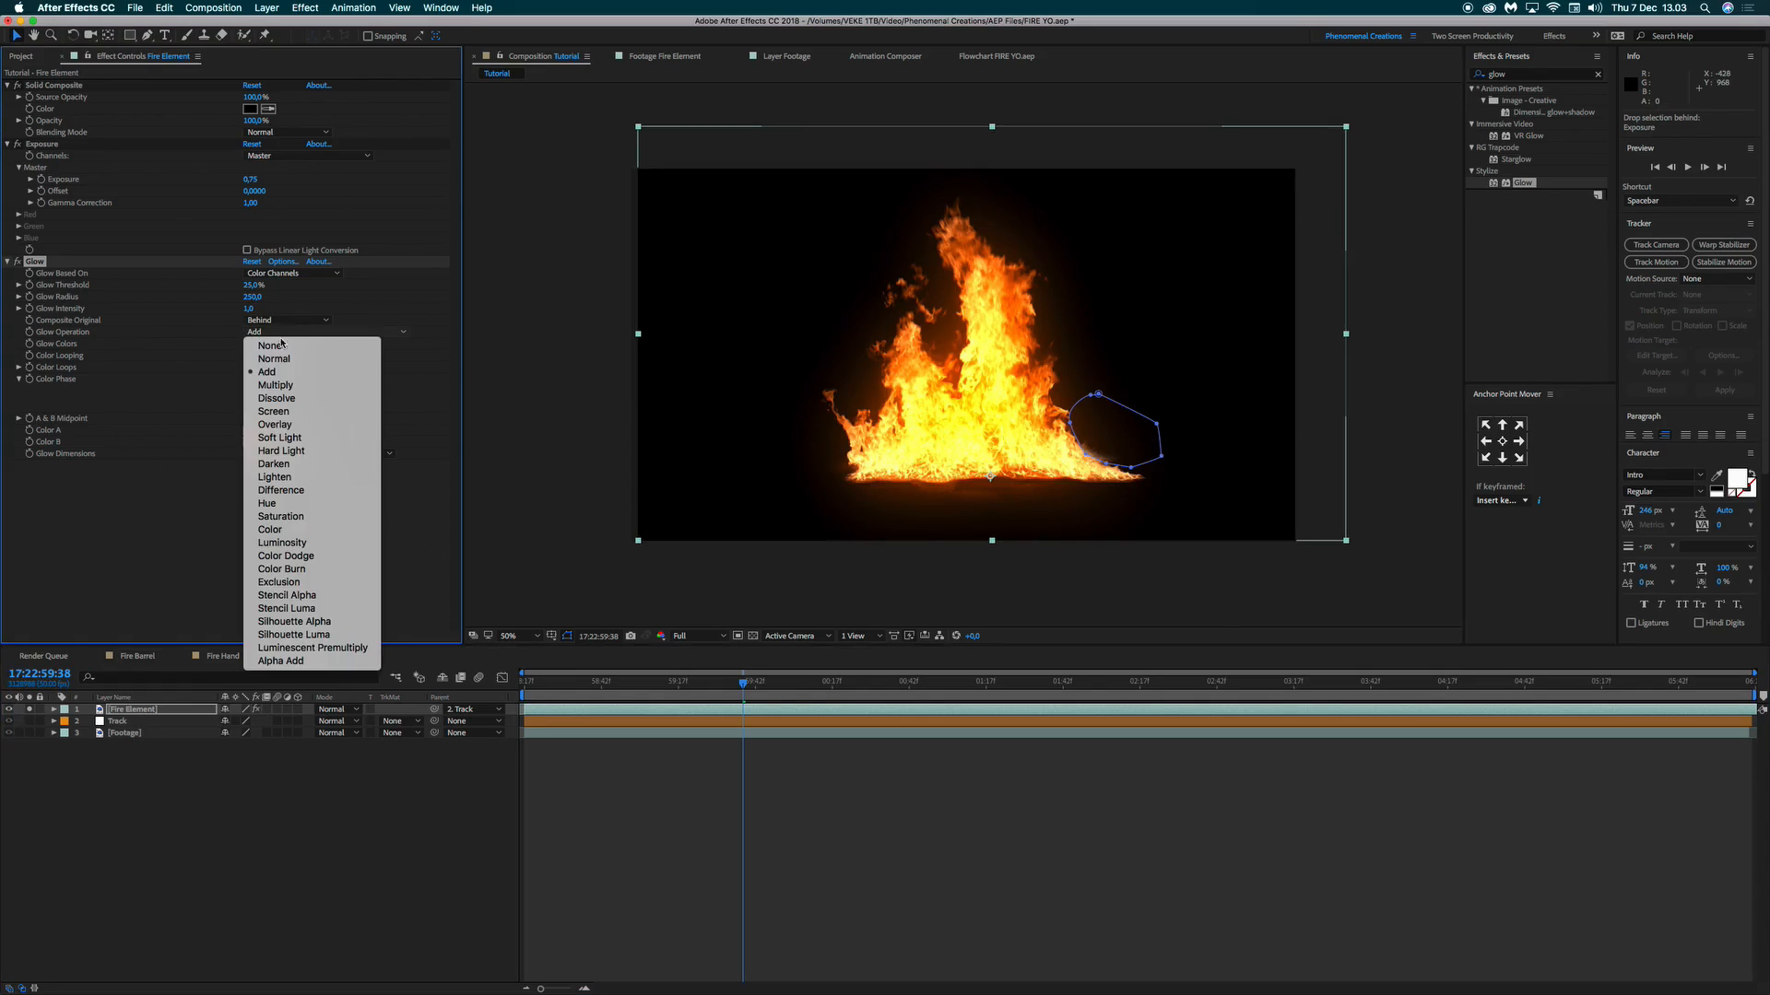
pyautogui.click(276, 411)
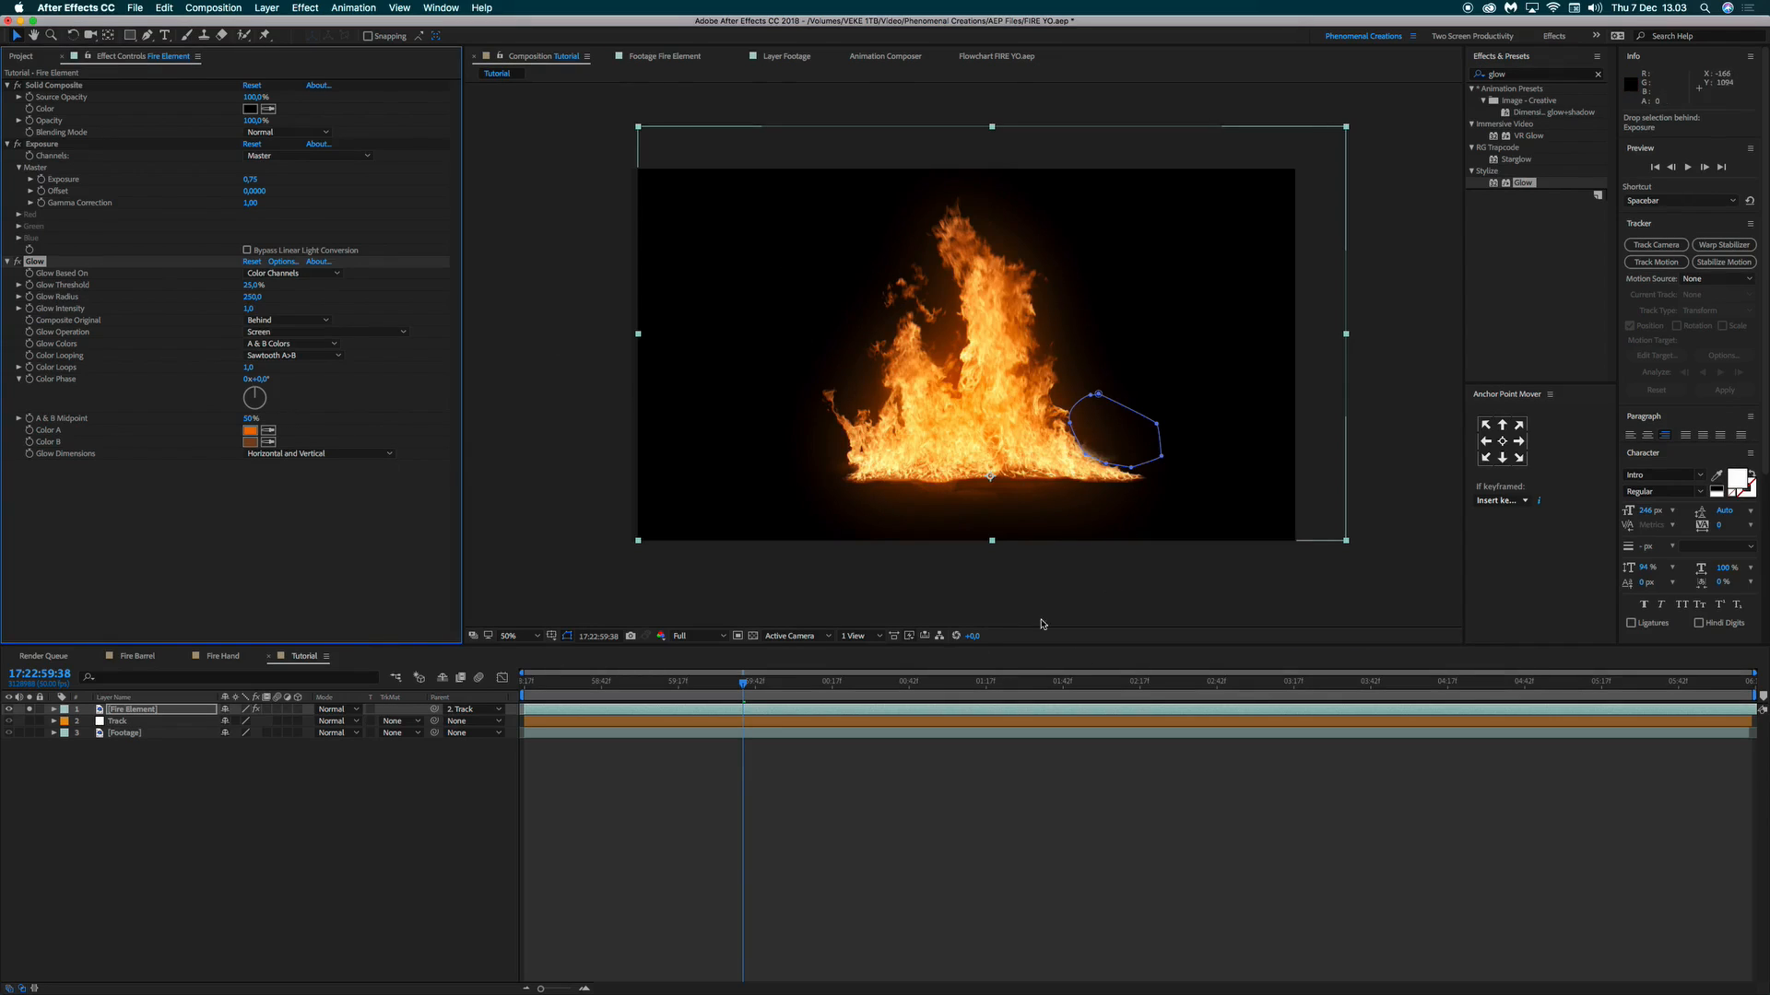
pyautogui.click(6, 269)
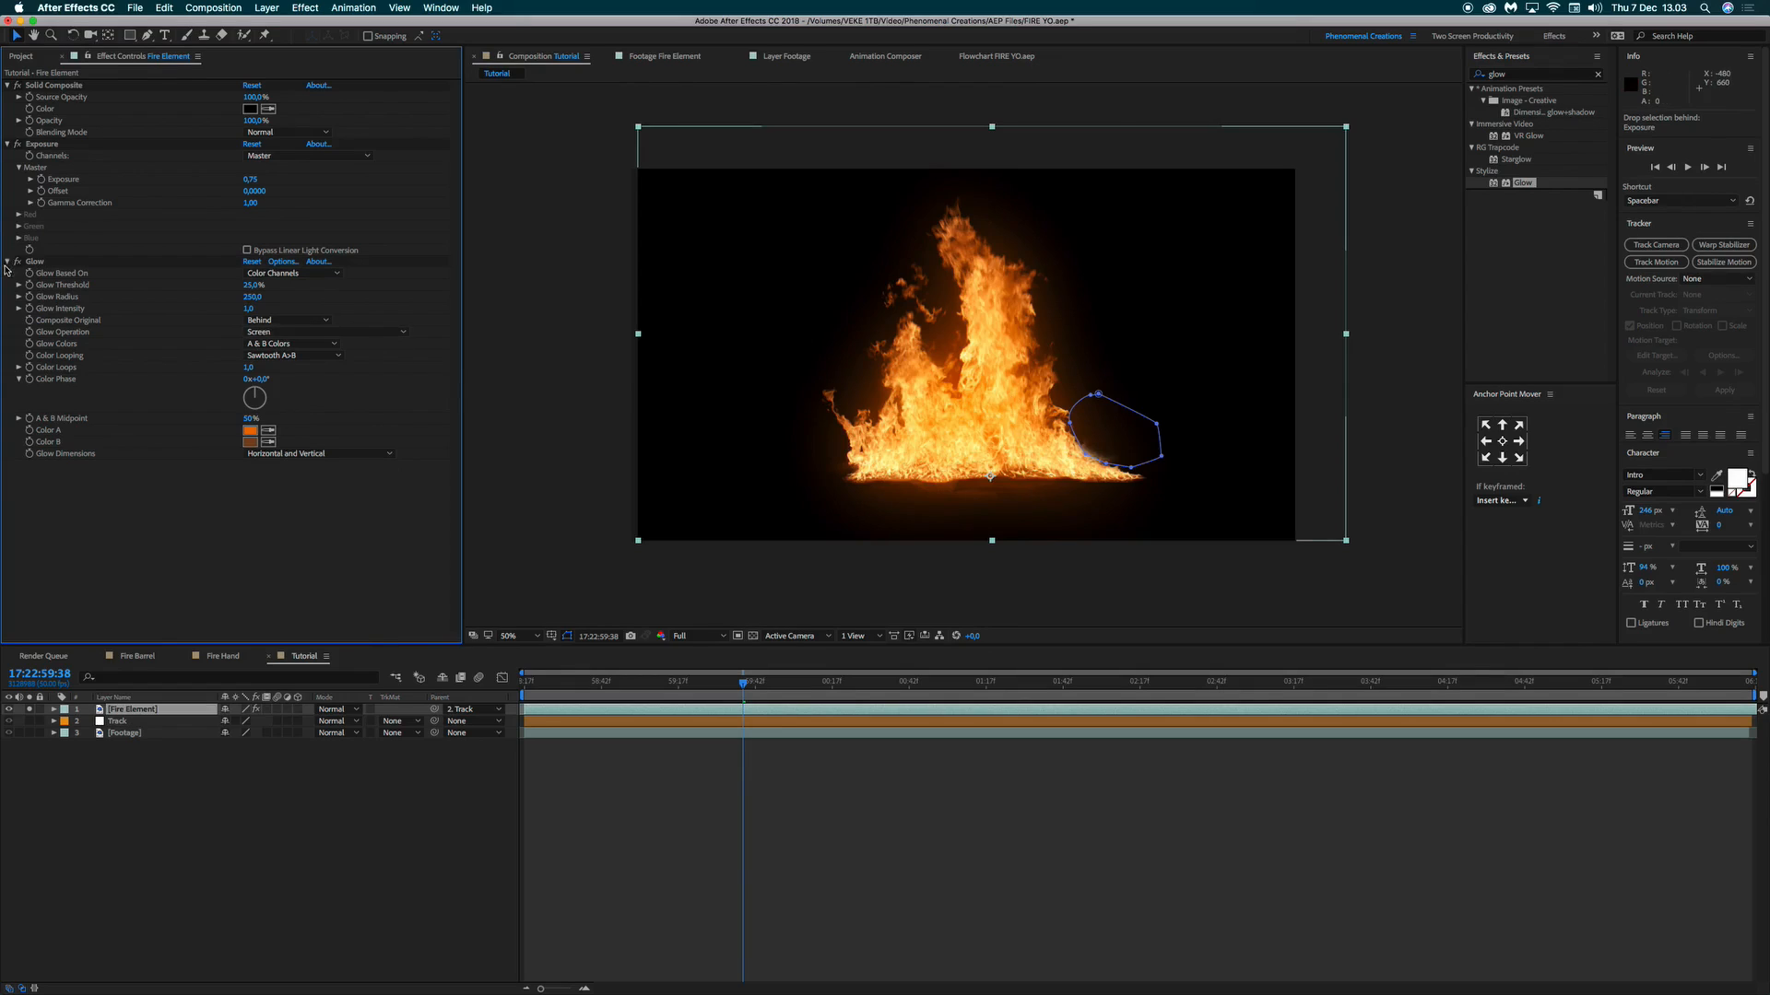
pyautogui.click(6, 86)
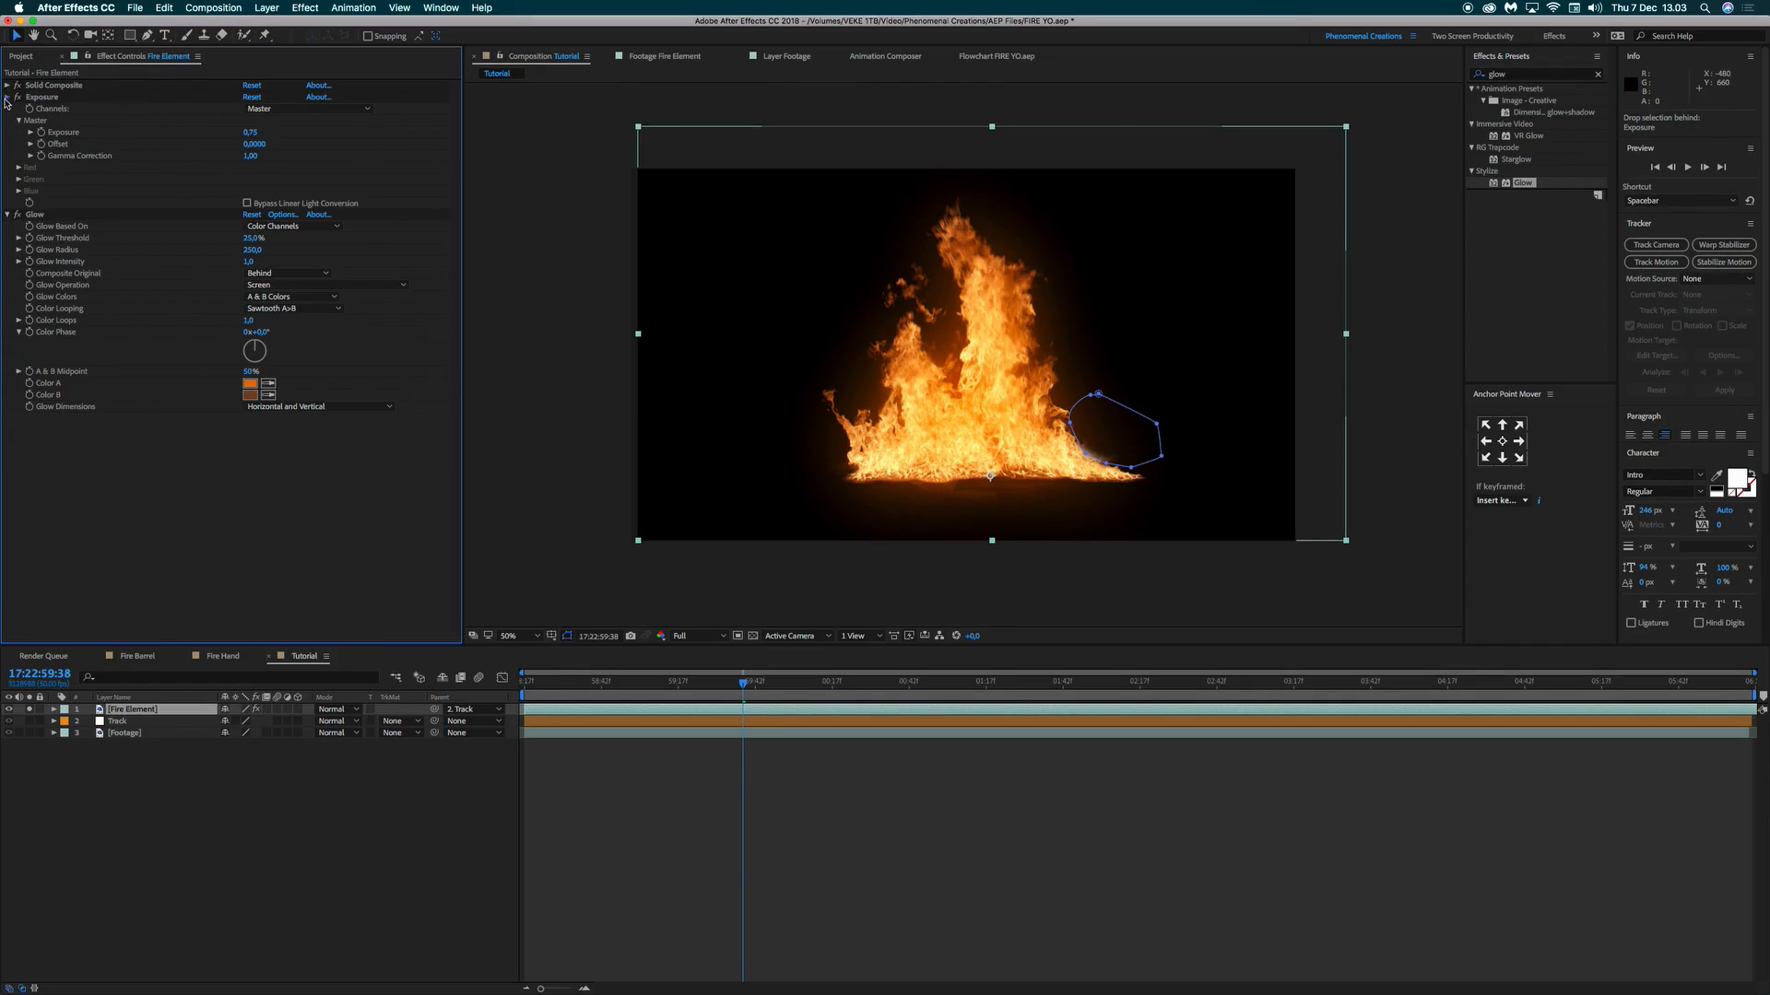
pyautogui.click(6, 97)
pyautogui.click(7, 109)
pyautogui.click(37, 109)
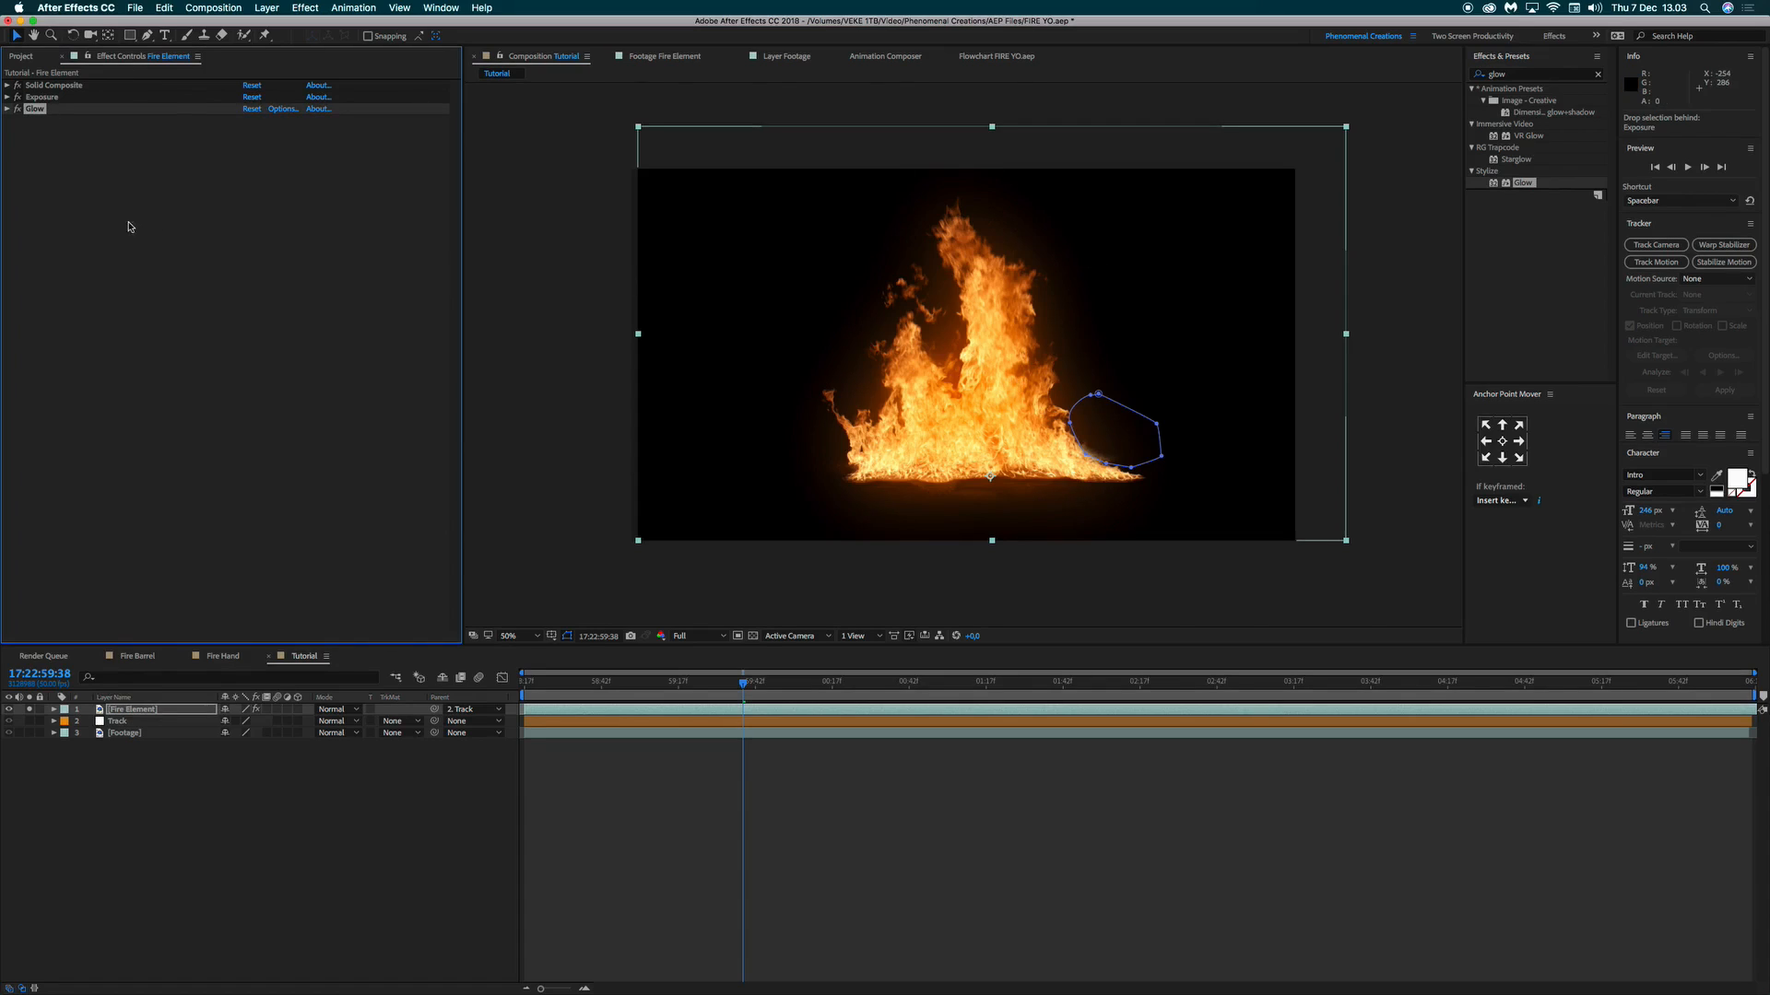
# Duplicate the Glow effect on the Fire Element layer and set the copy's glow radius to 800.
pyautogui.click(31, 155)
pyautogui.click(38, 109)
pyautogui.press('super+d')
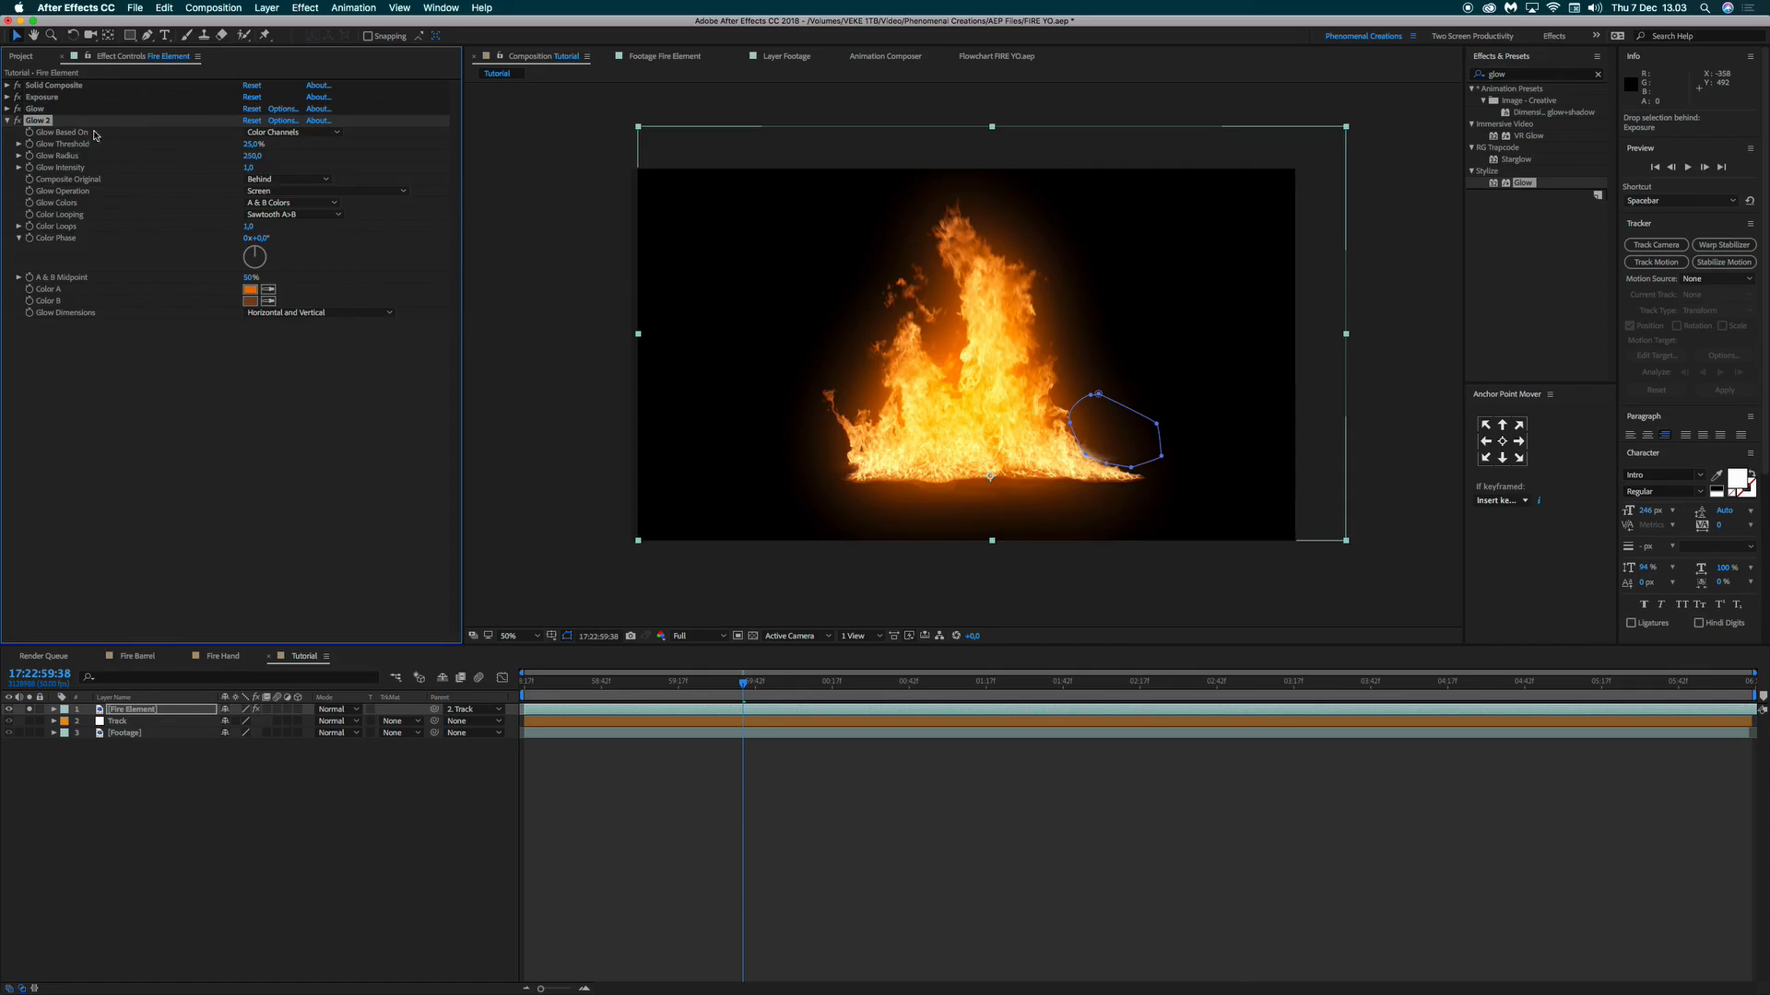
pyautogui.click(252, 157)
pyautogui.press('Return')
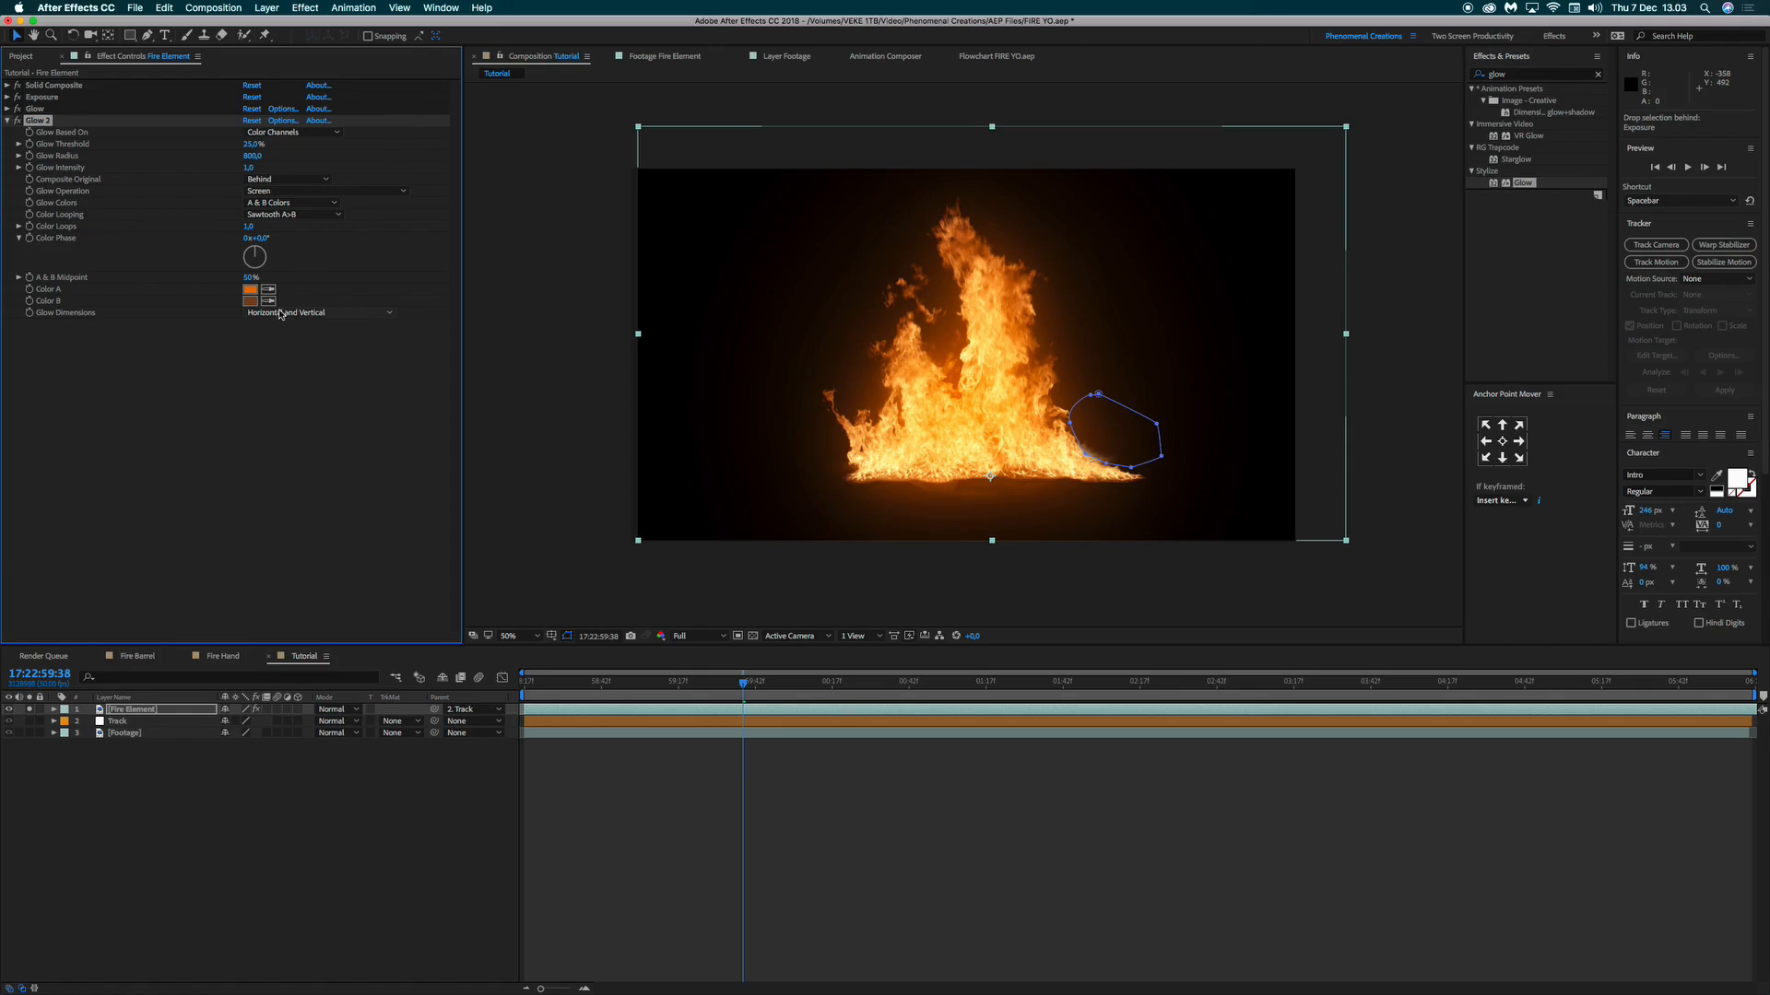
# Duplicate the second Glow effect and set the third Glow's radius to 100.
pyautogui.click(10, 121)
pyautogui.press('super+d')
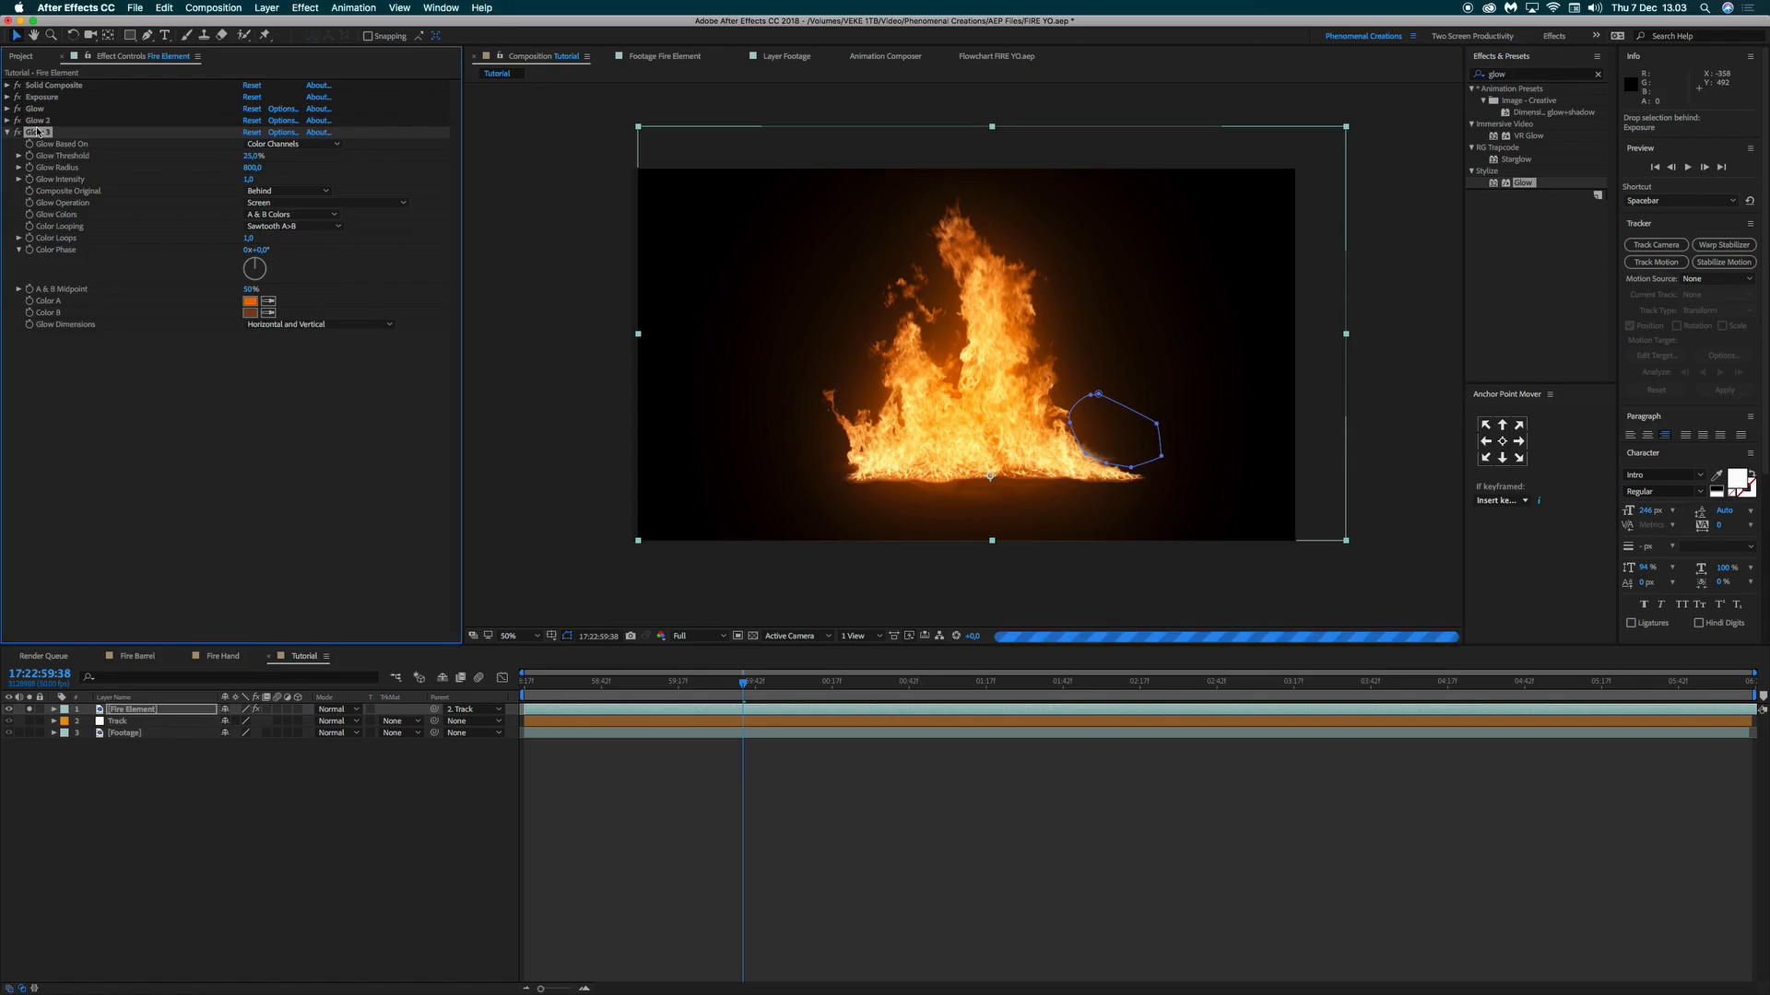
pyautogui.click(254, 168)
pyautogui.write('100')
pyautogui.press('Return')
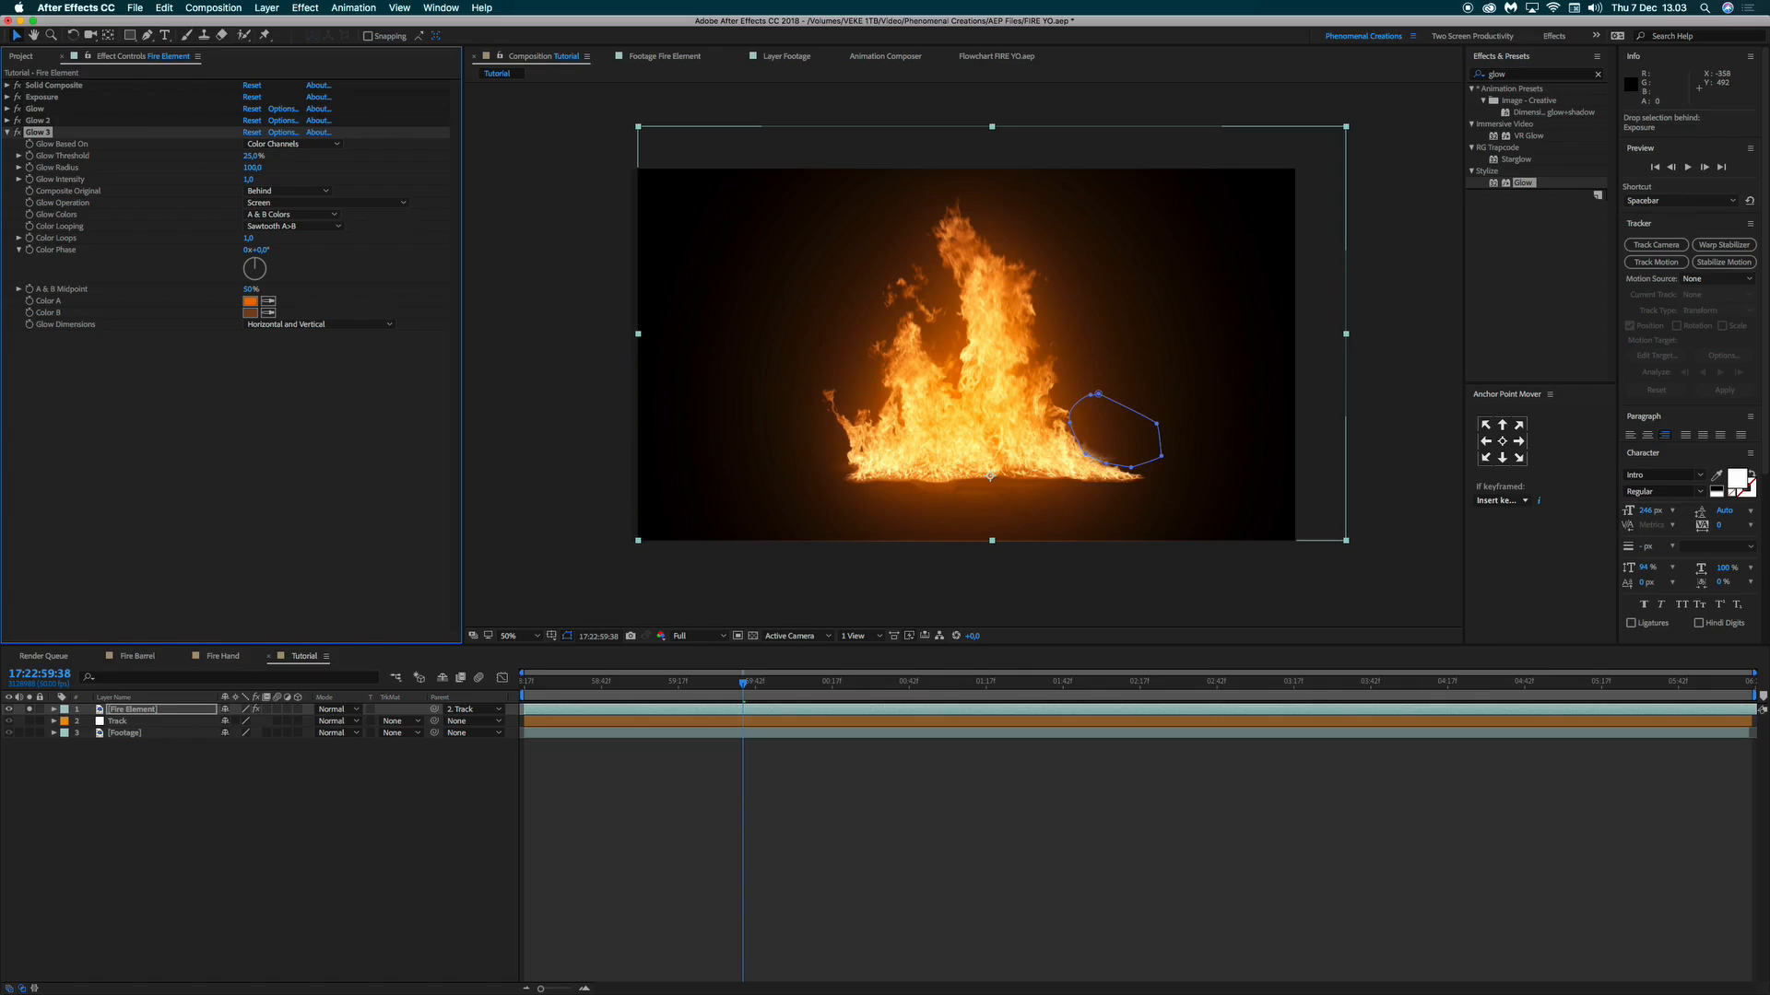
# Set the third Glow's threshold to 75% and collapse its settings.
pyautogui.click(252, 155)
pyautogui.press('Return')
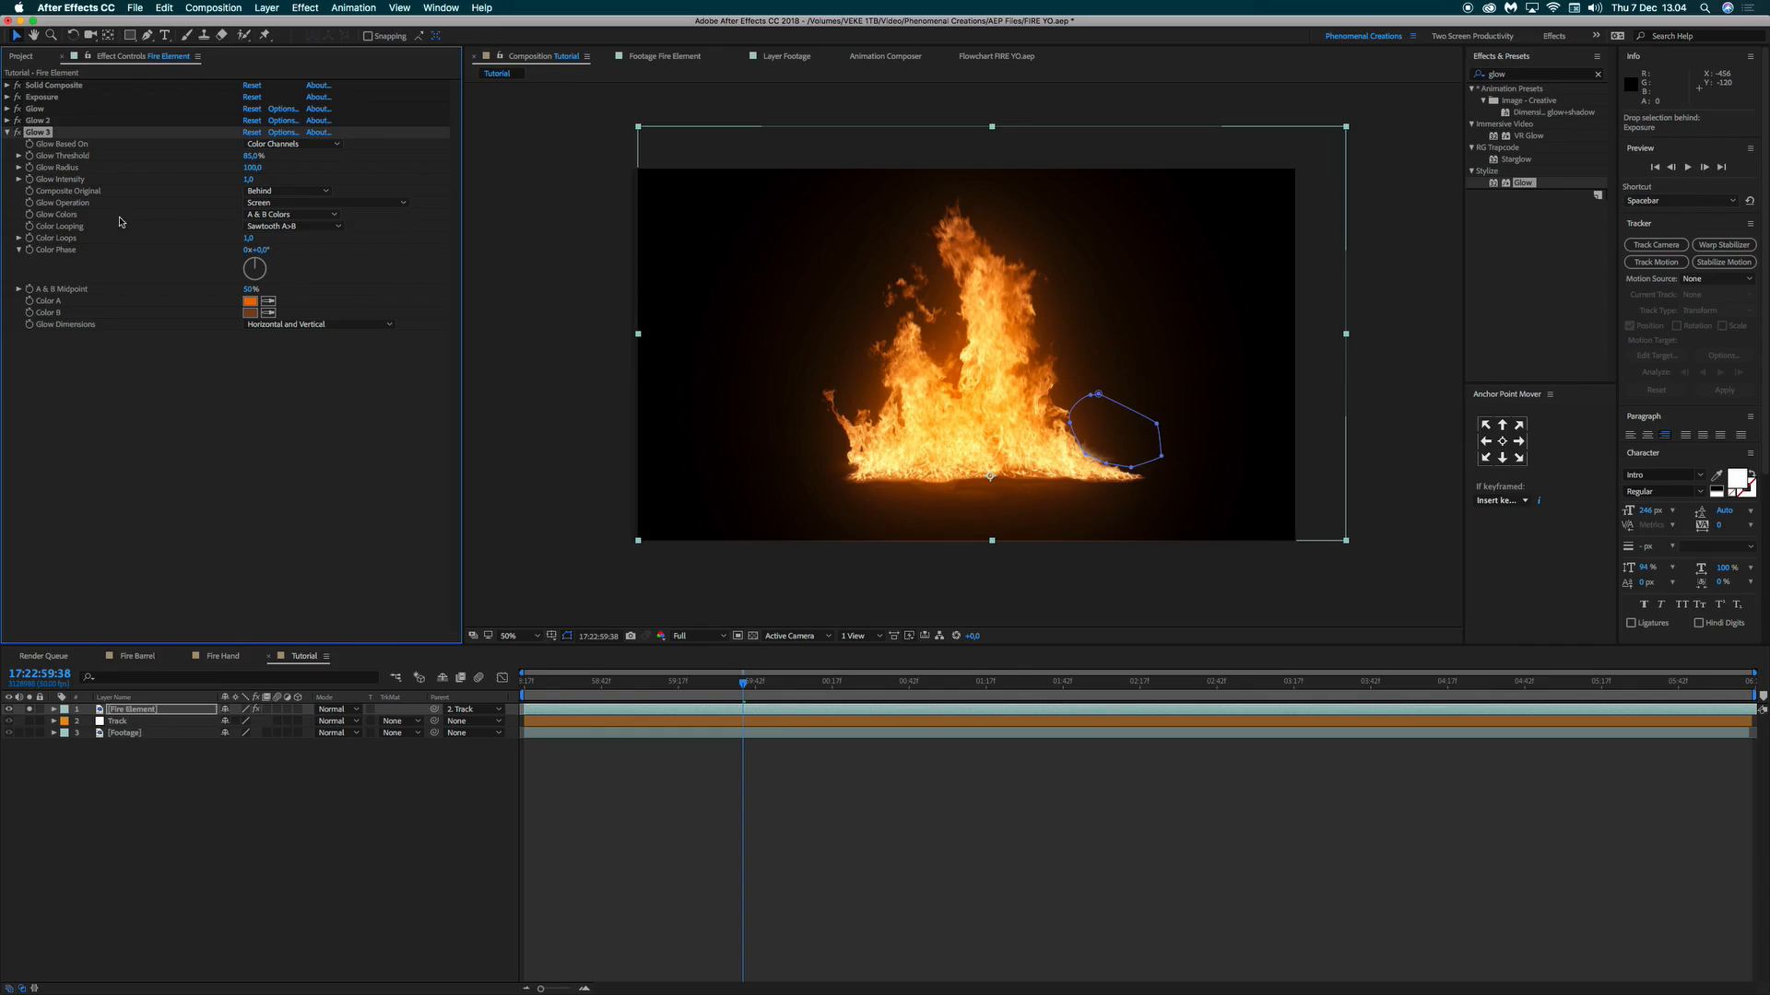
pyautogui.click(247, 155)
pyautogui.press('Return')
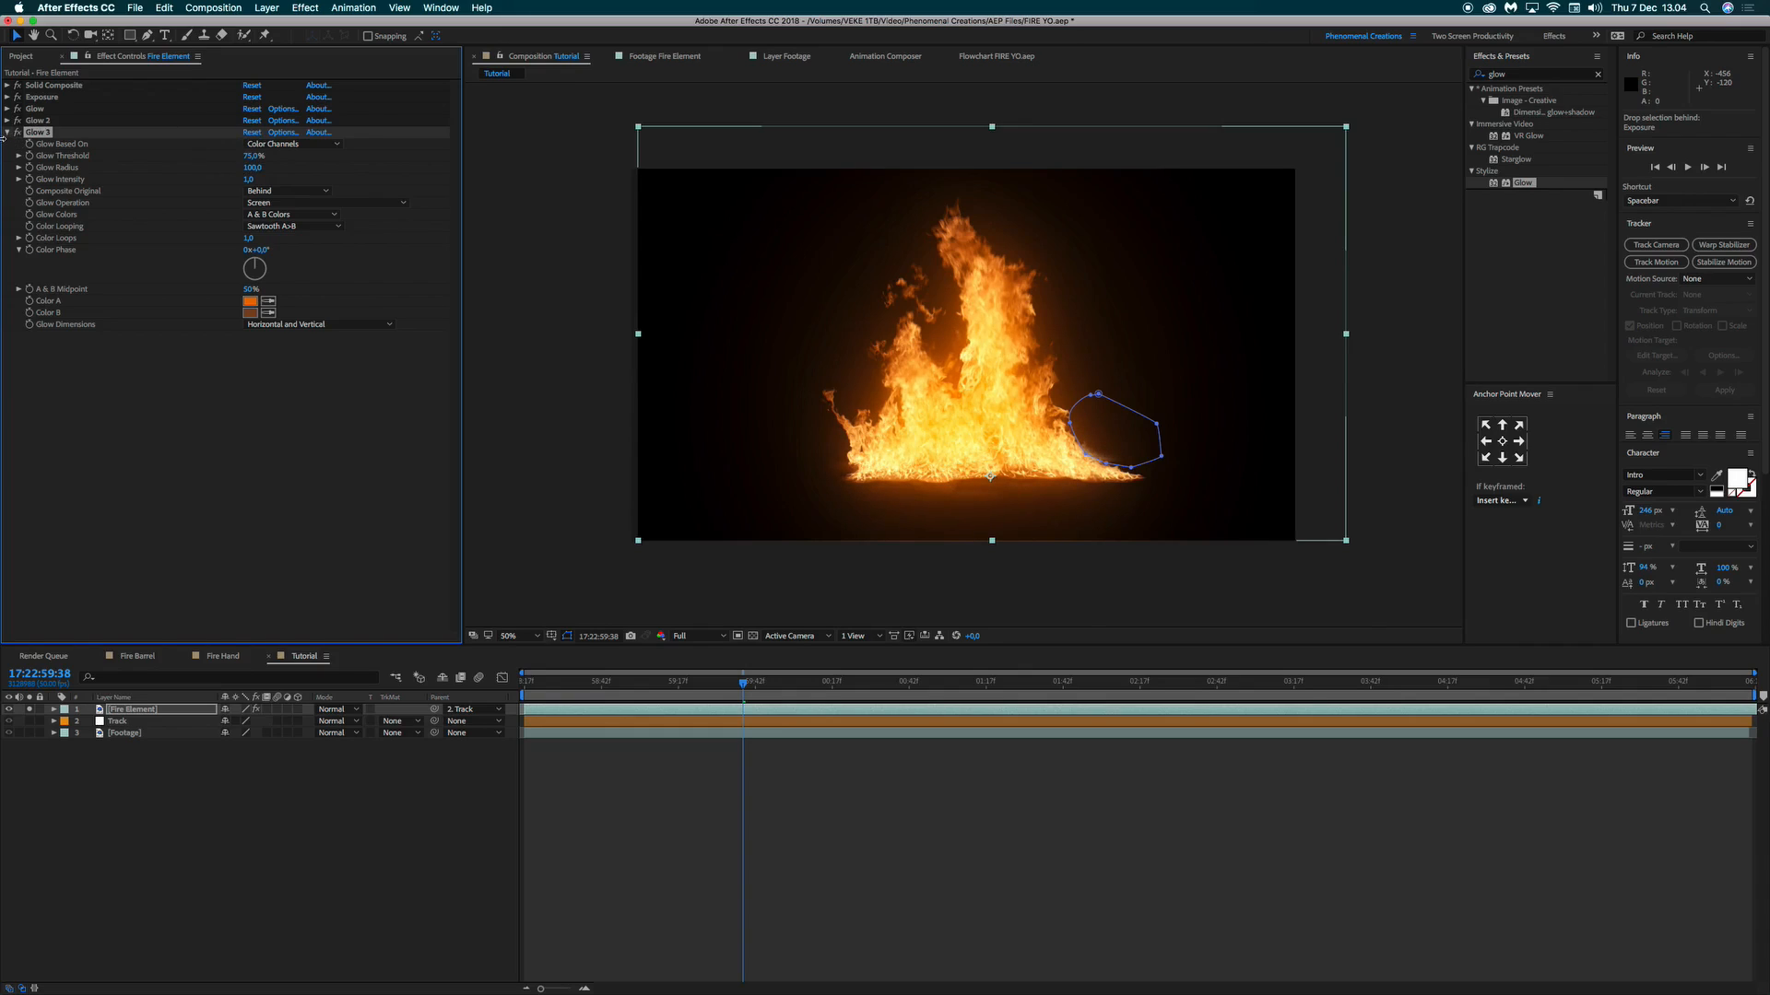
pyautogui.click(6, 137)
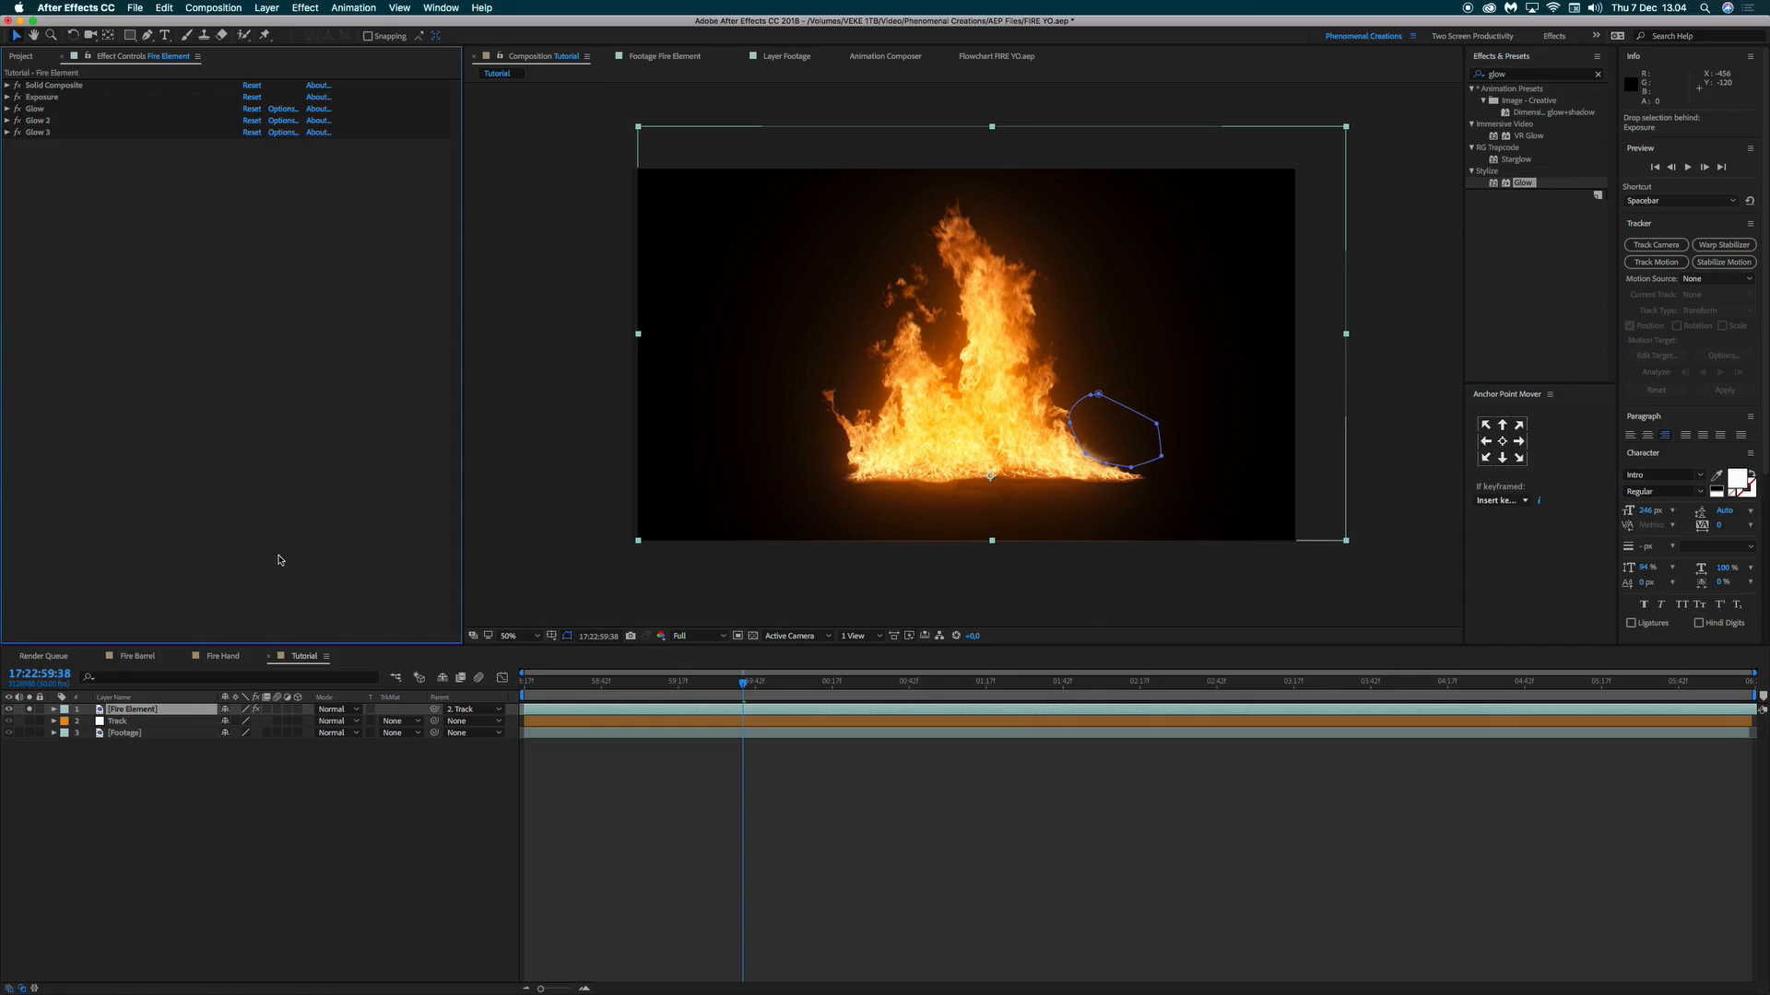
# Unsolo the Fire Element layer and set its blending mode to Screen over the footage.
pyautogui.click(28, 710)
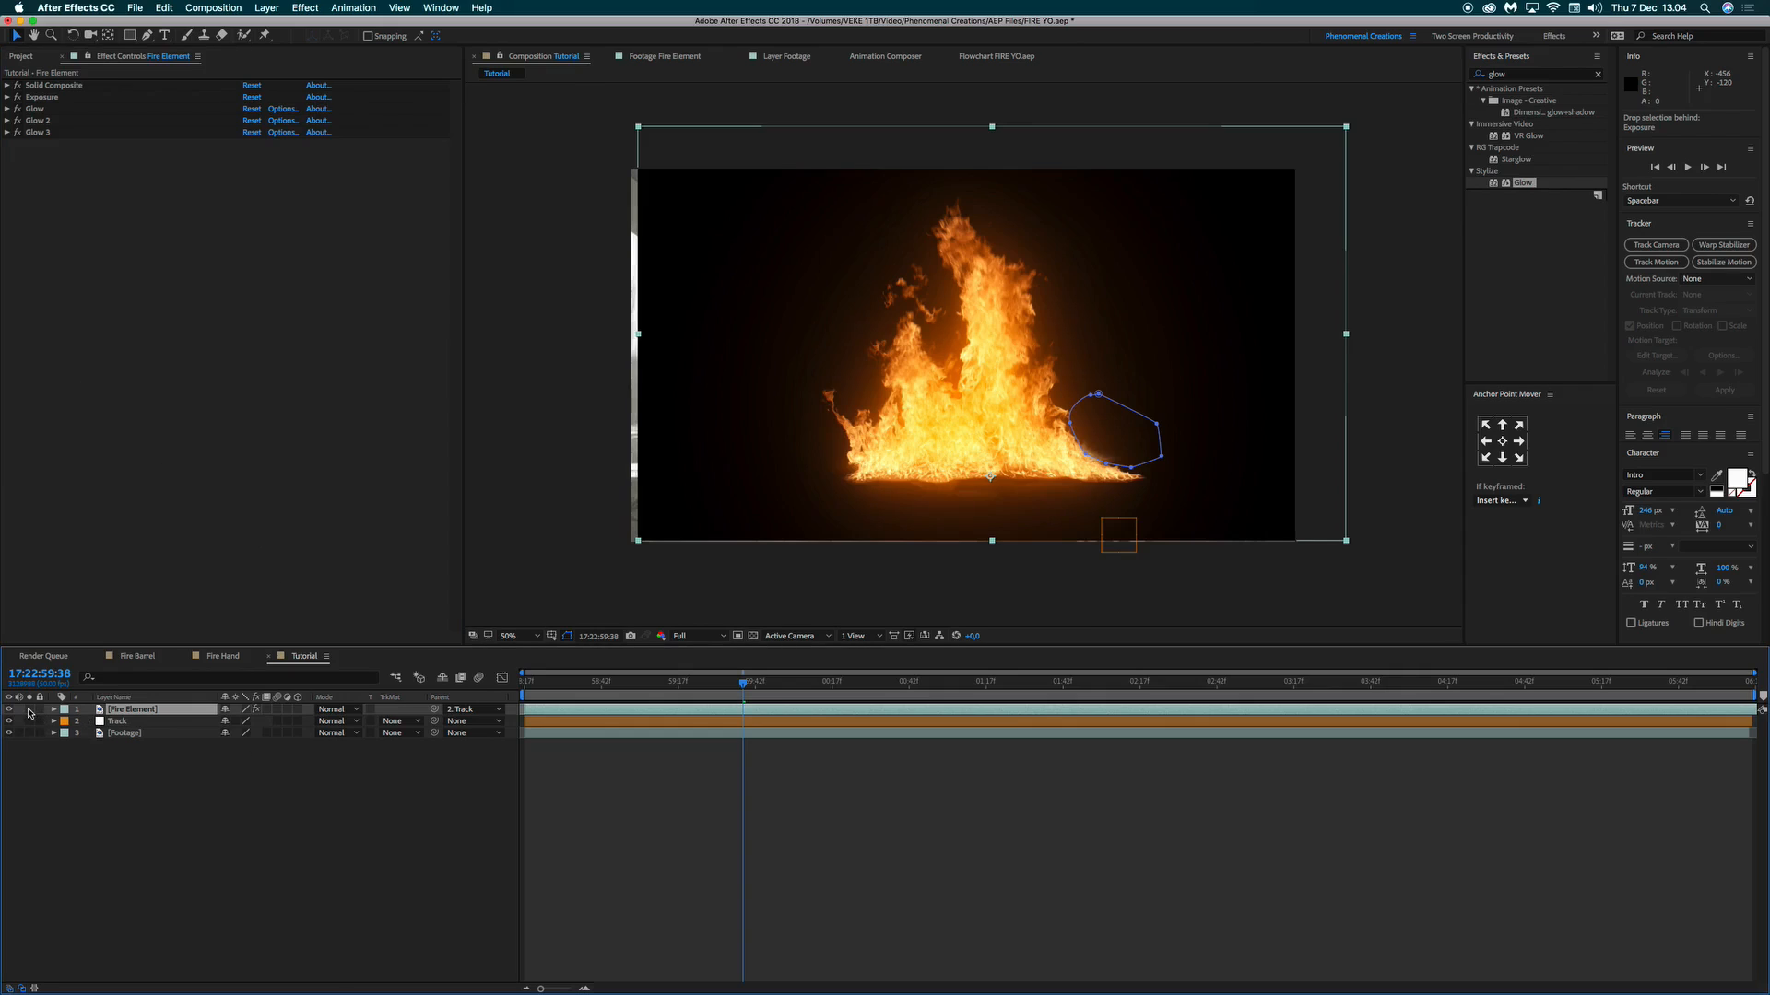
pyautogui.click(339, 710)
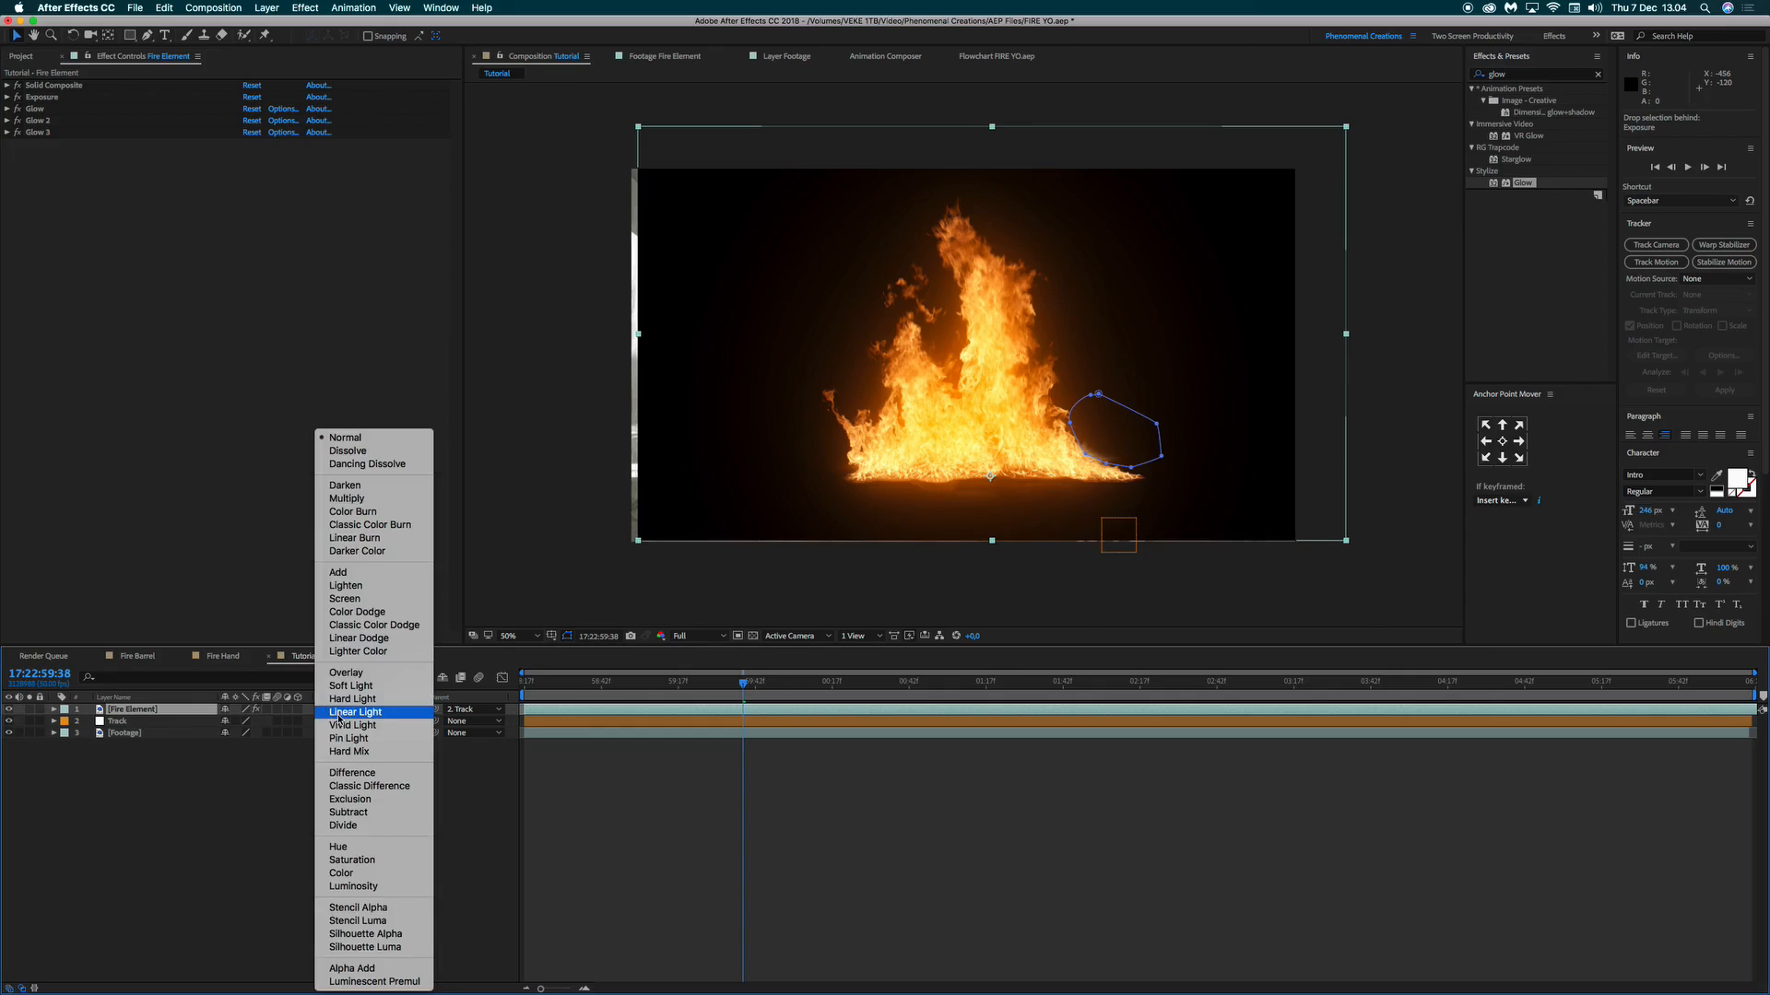
pyautogui.click(356, 599)
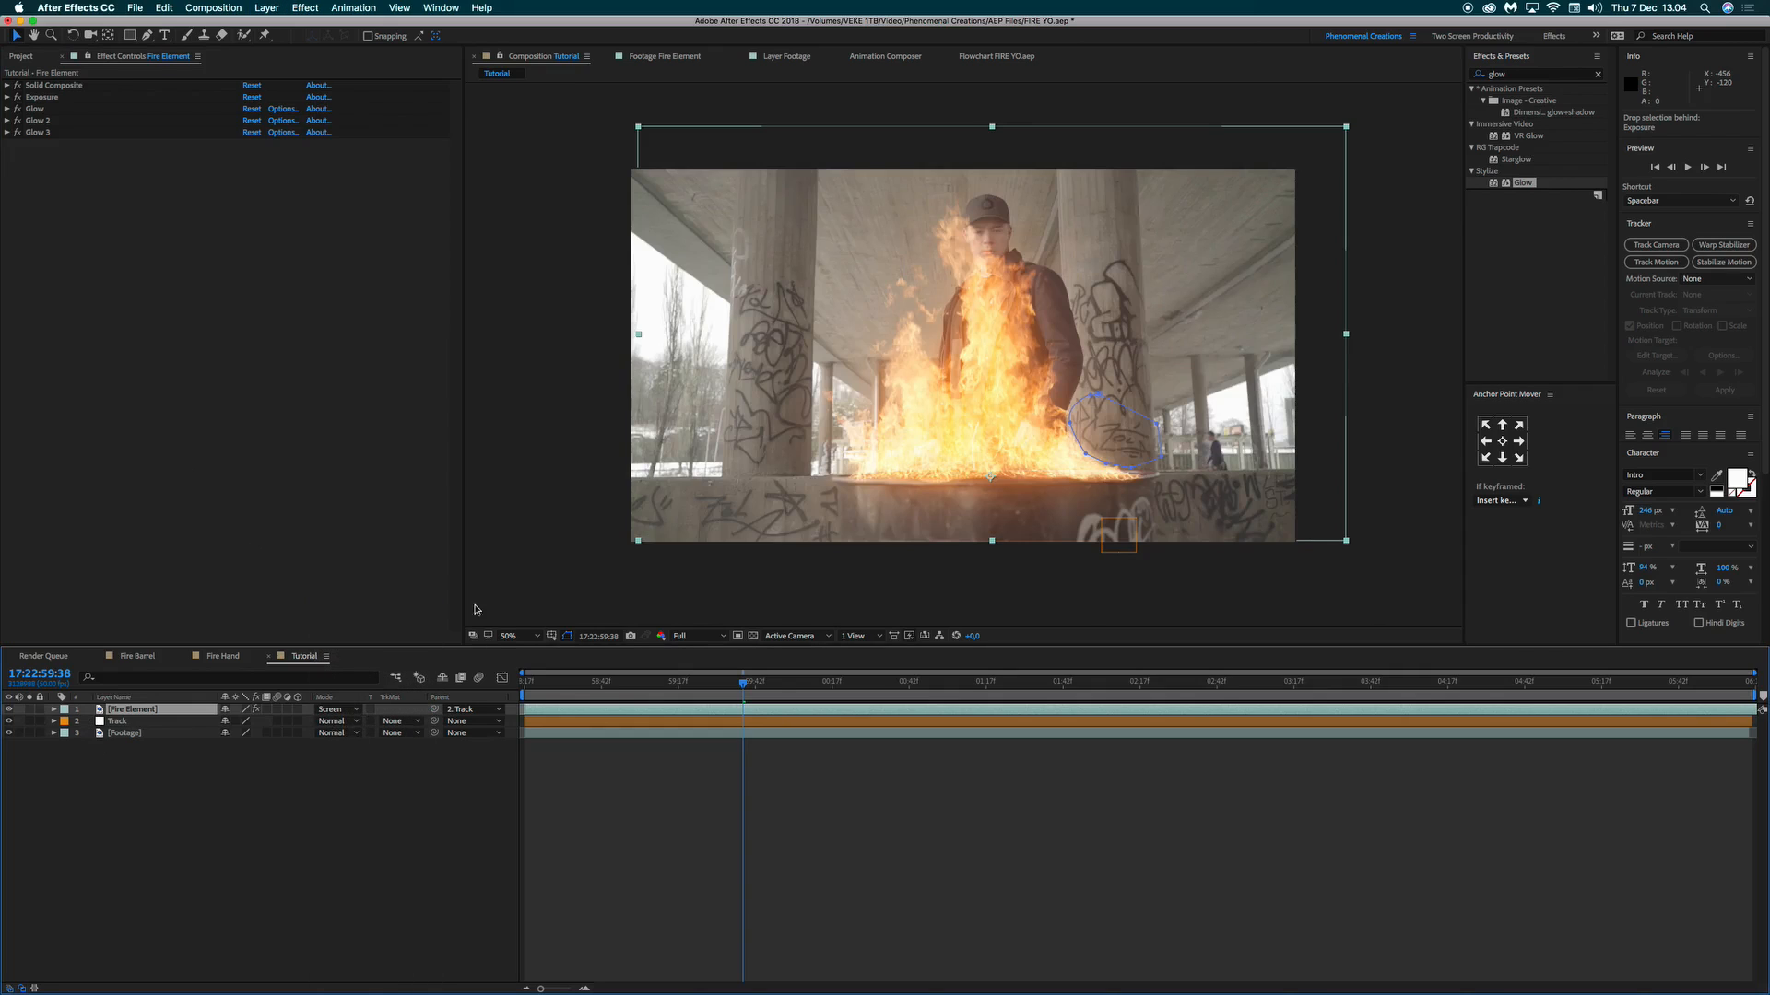
# Preview the composited fire from near the start of the timeline.
pyautogui.click(541, 682)
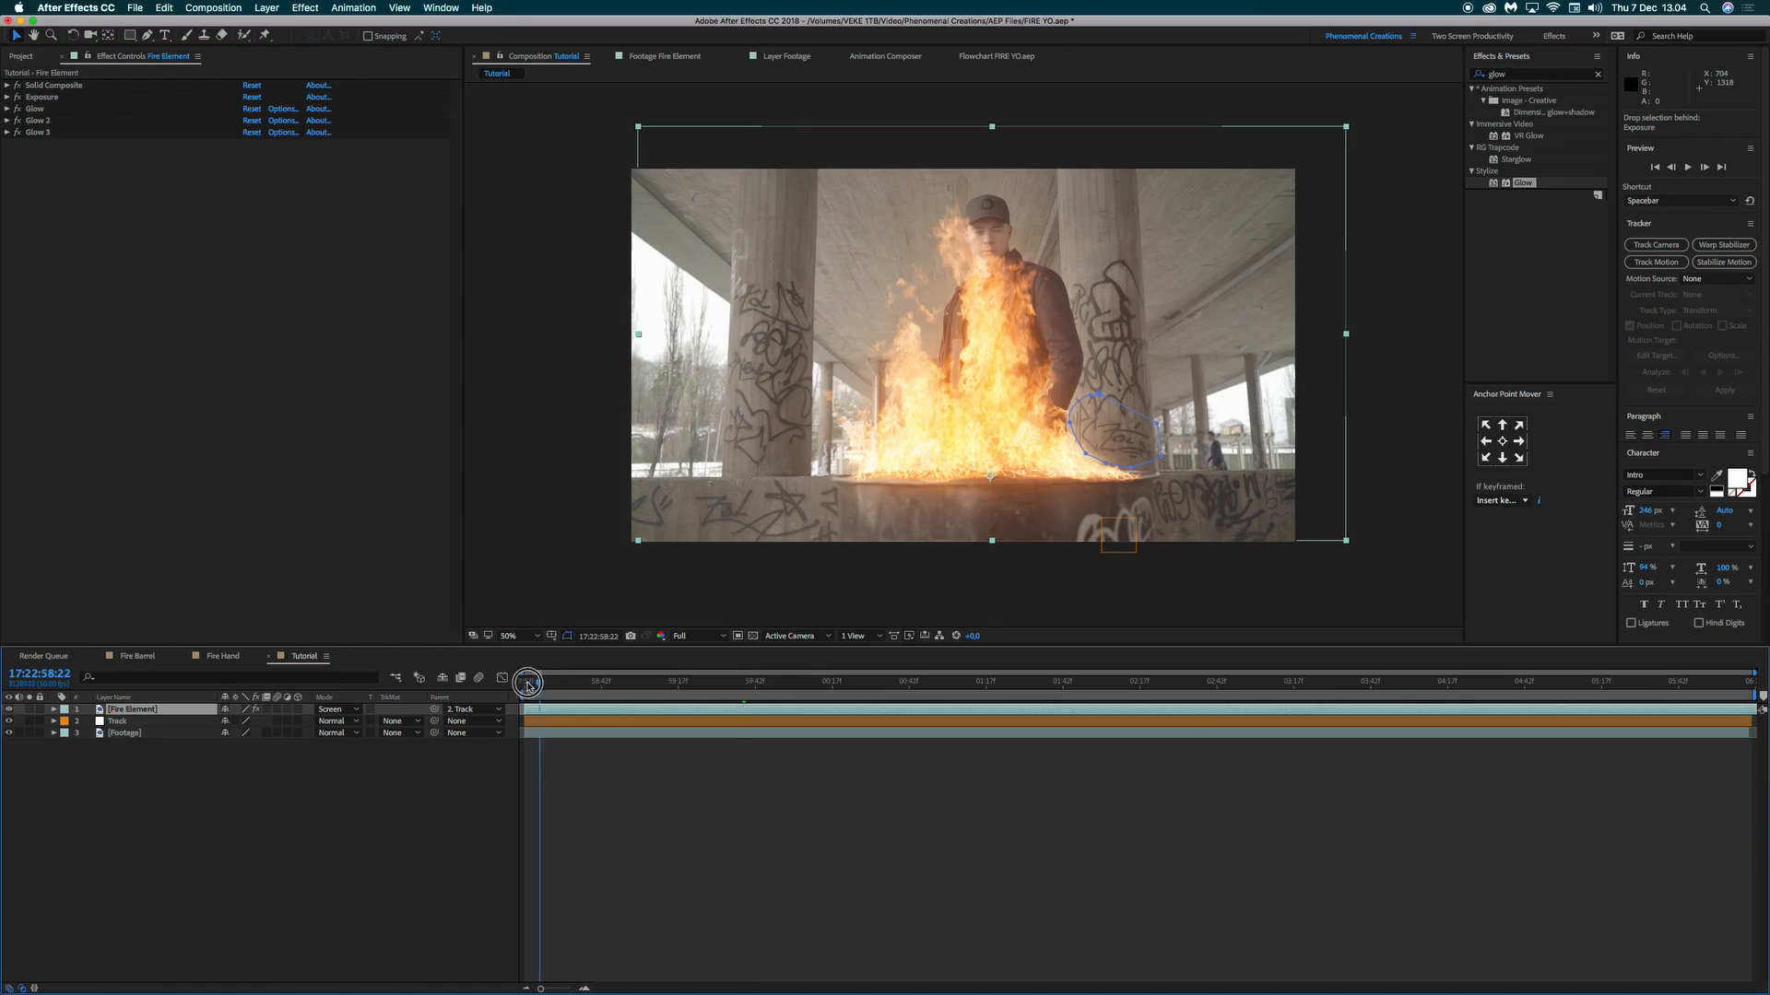
pyautogui.press('space')
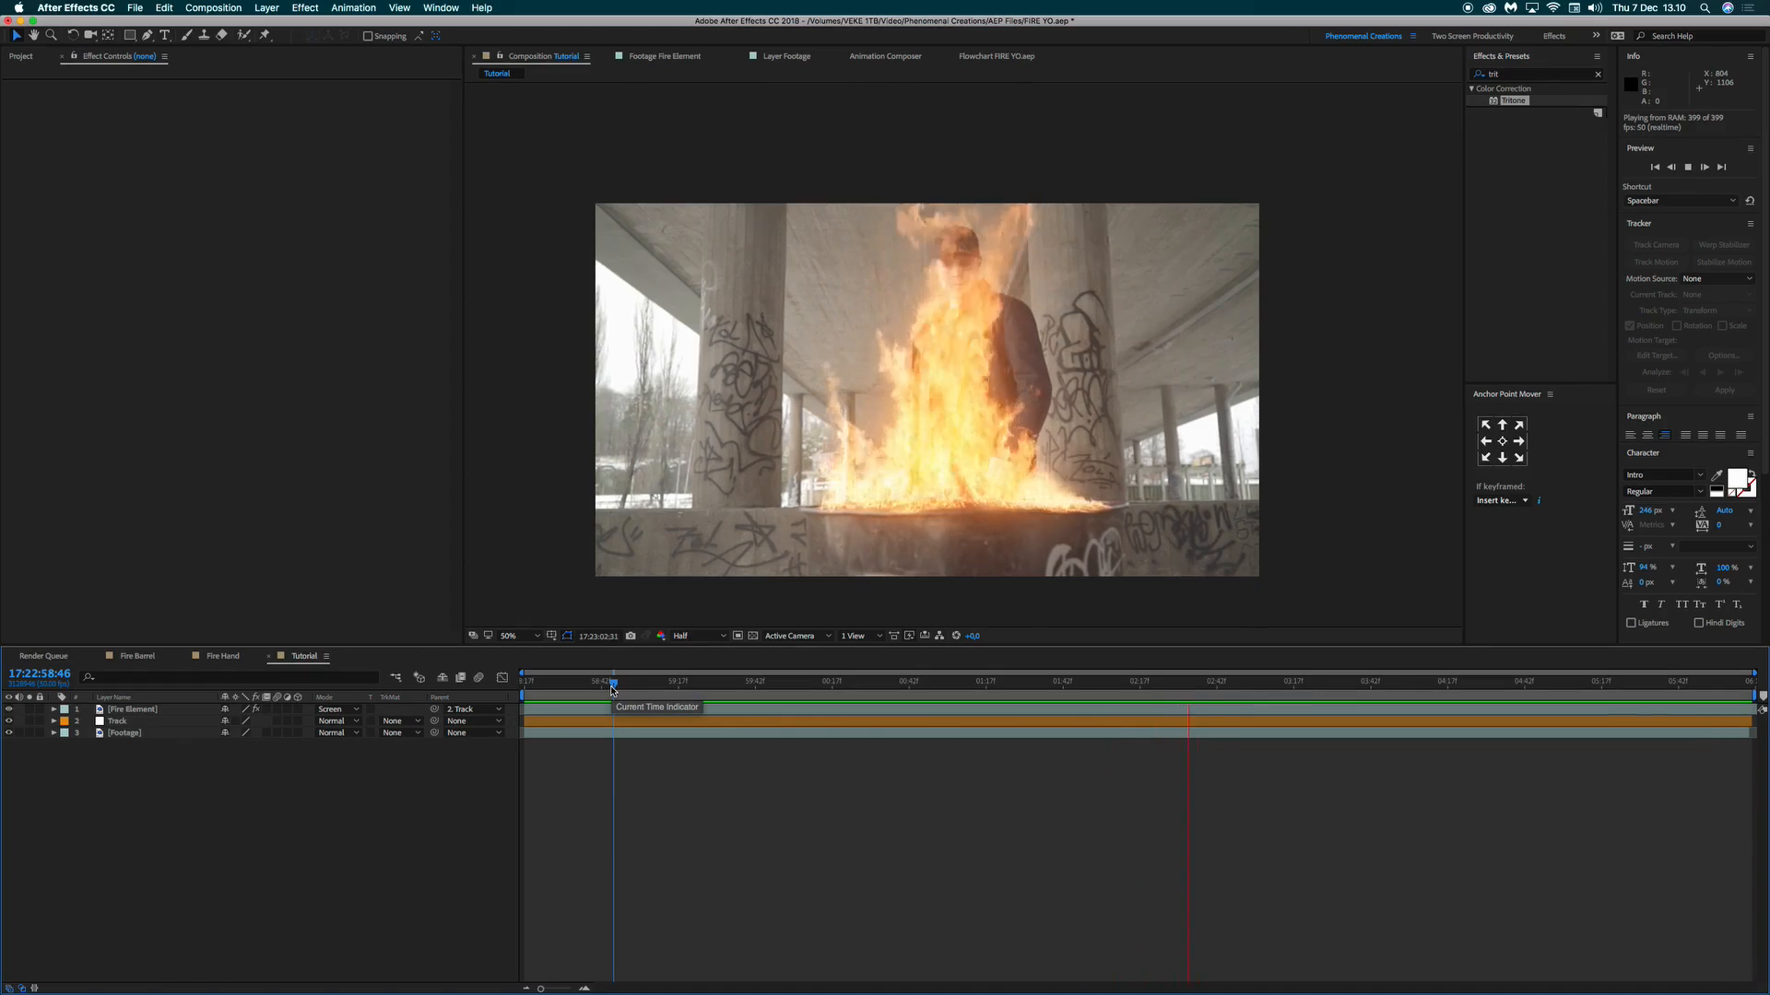
pyautogui.press('space')
# Compare the Fire Element layer with its effects switched off and on.
pyautogui.click(257, 710)
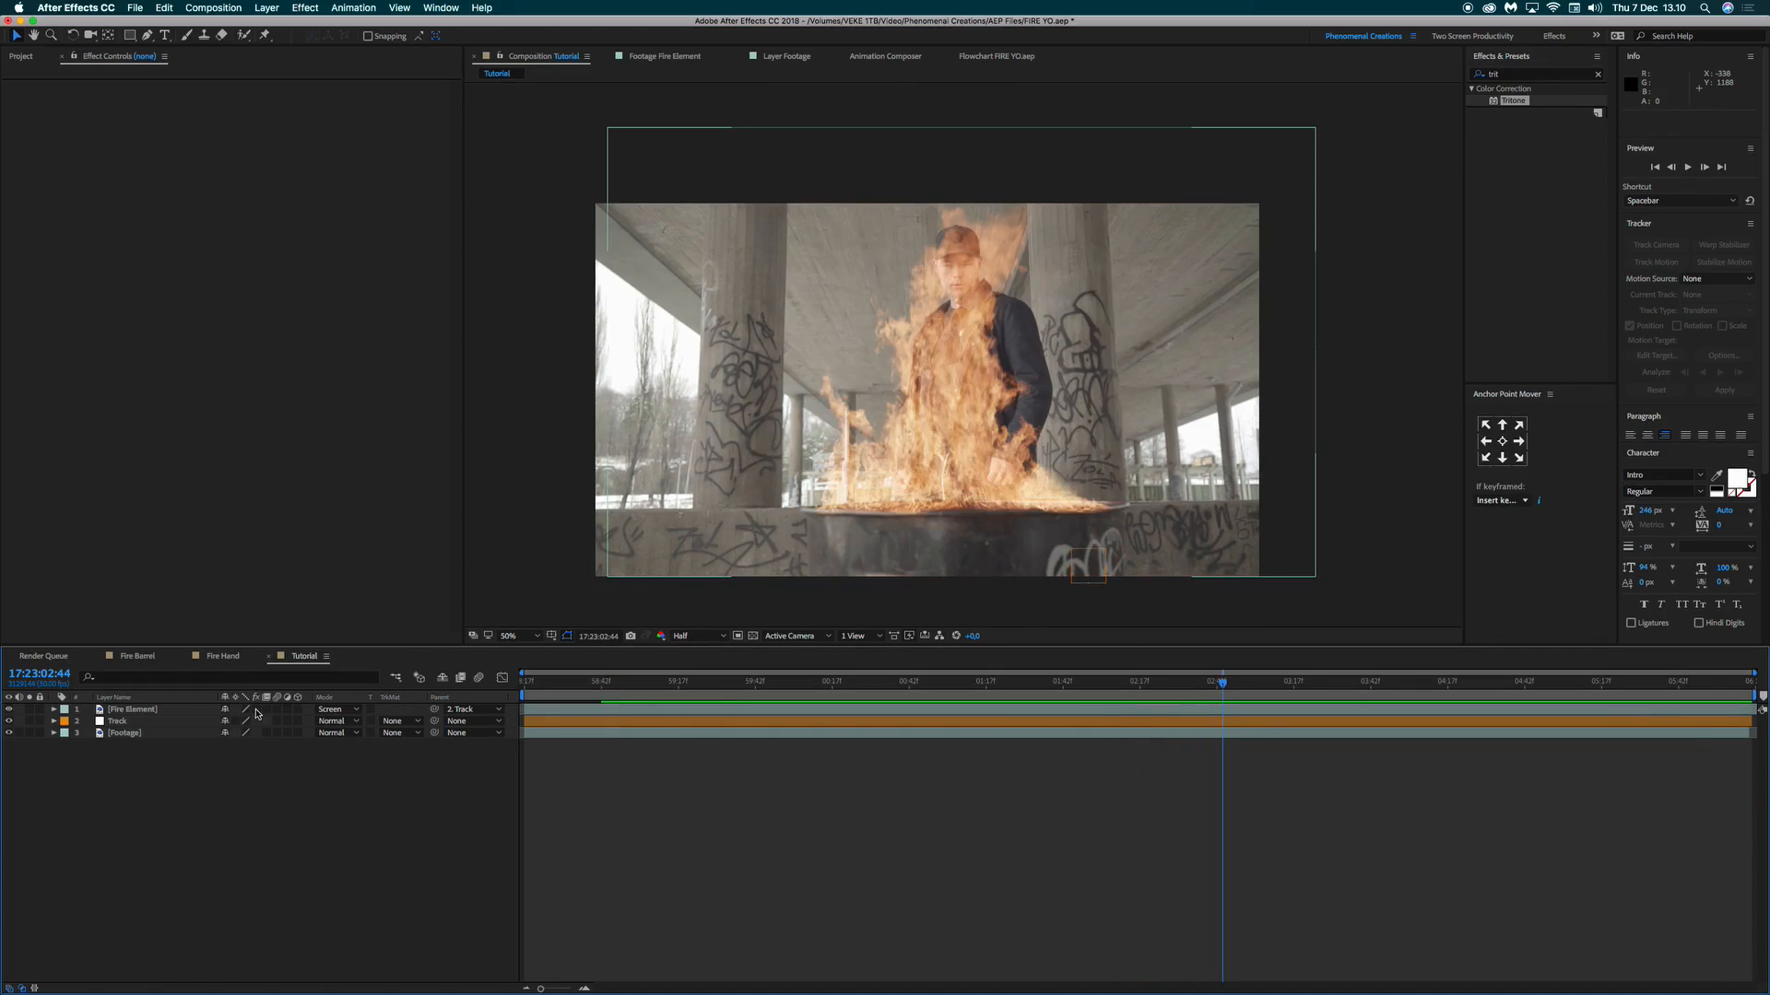
pyautogui.click(256, 709)
pyautogui.click(256, 709)
pyautogui.click(256, 710)
pyautogui.click(256, 709)
pyautogui.click(256, 710)
pyautogui.click(256, 710)
pyautogui.click(256, 710)
# Play back further sections of the composition to review the fire with its effects enabled.
pyautogui.press('space')
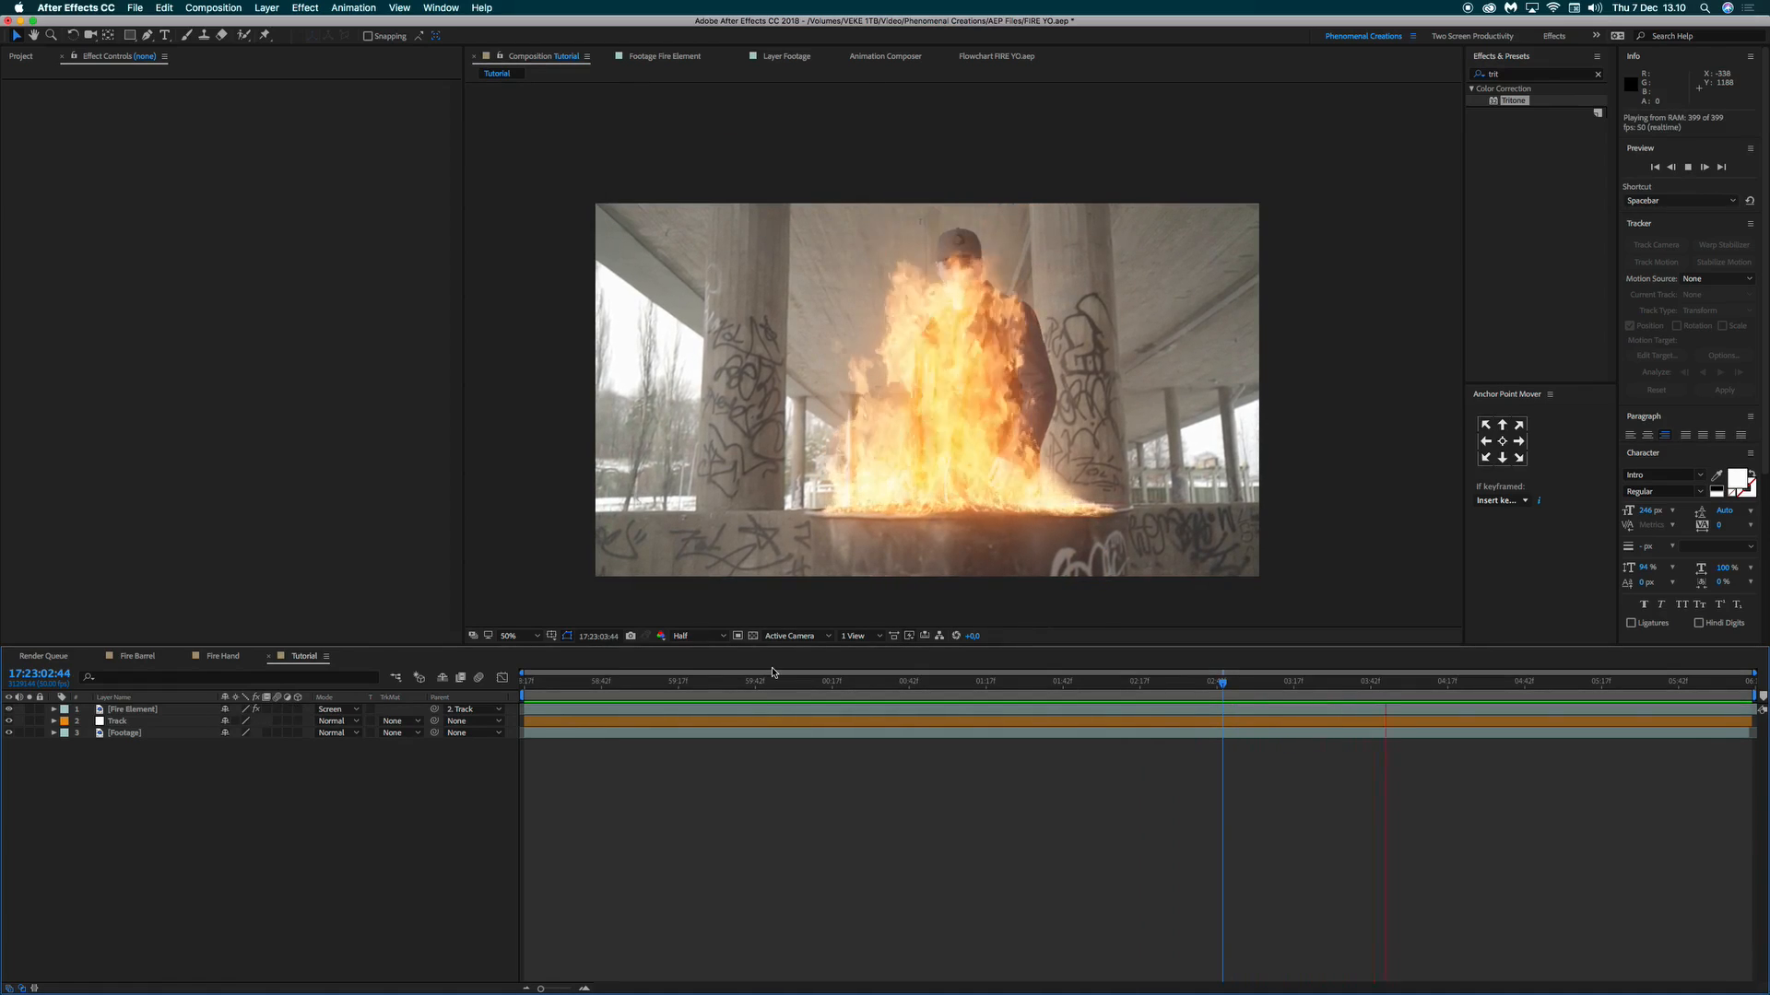
pyautogui.press('space')
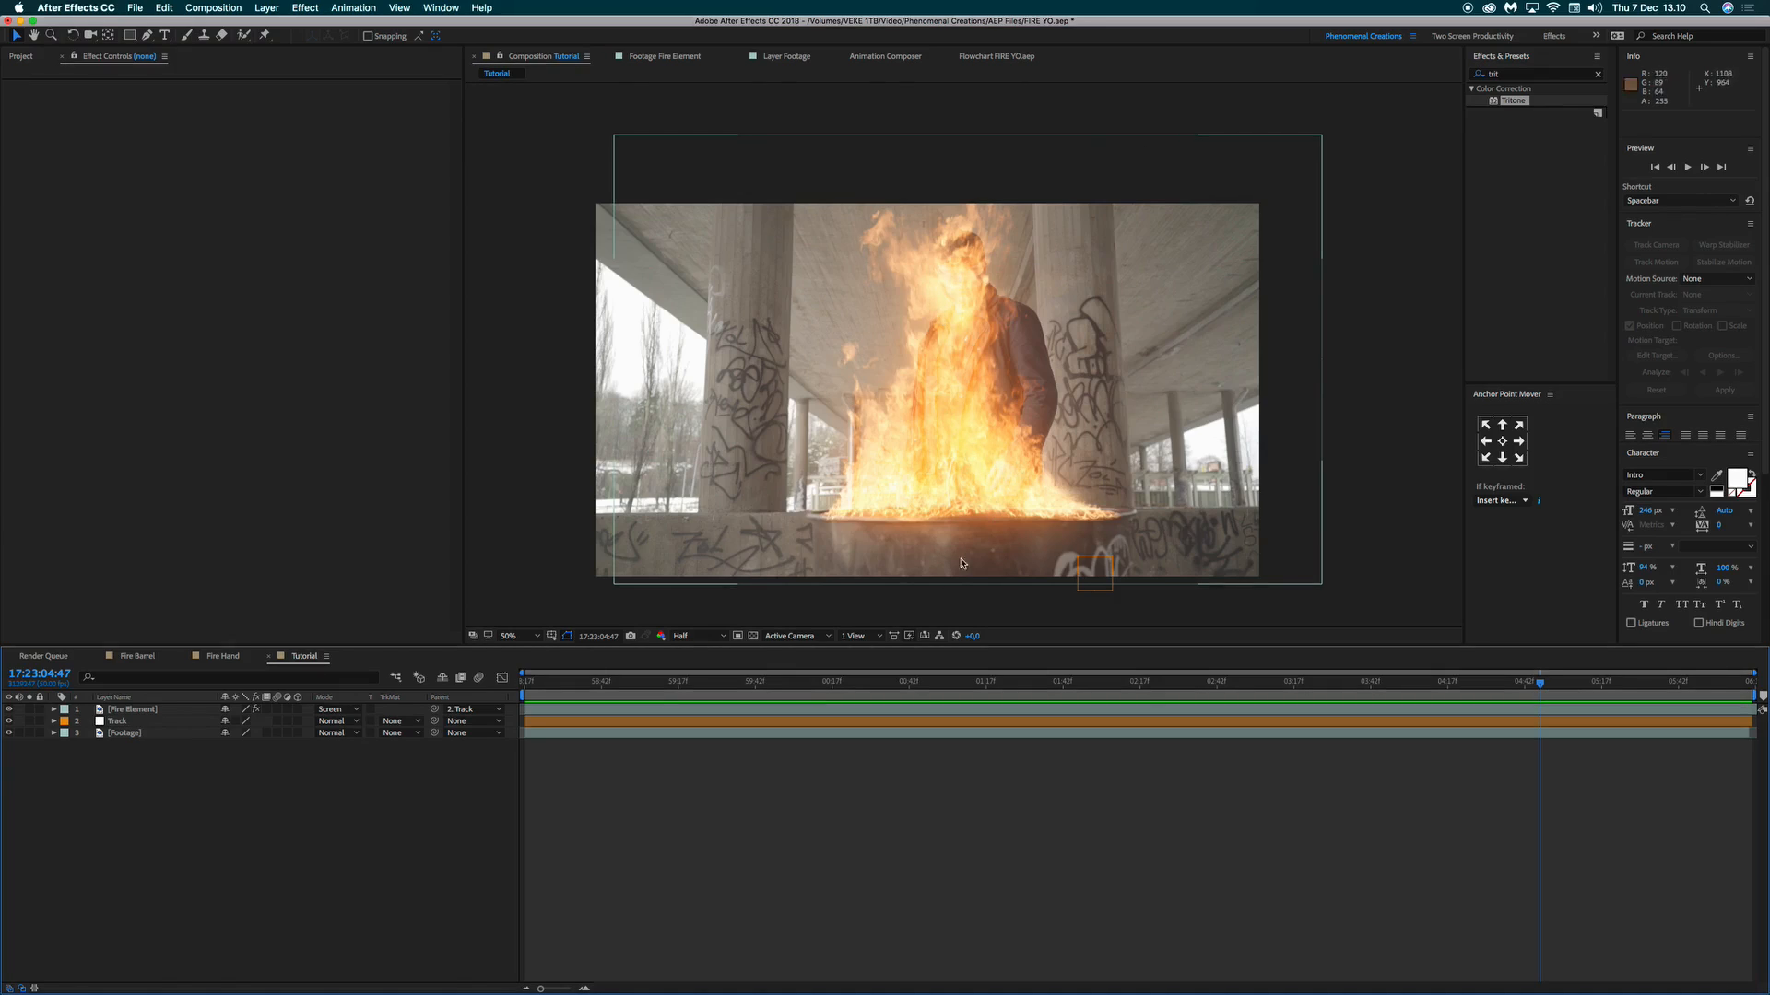
pyautogui.click(749, 683)
pyautogui.press('space')
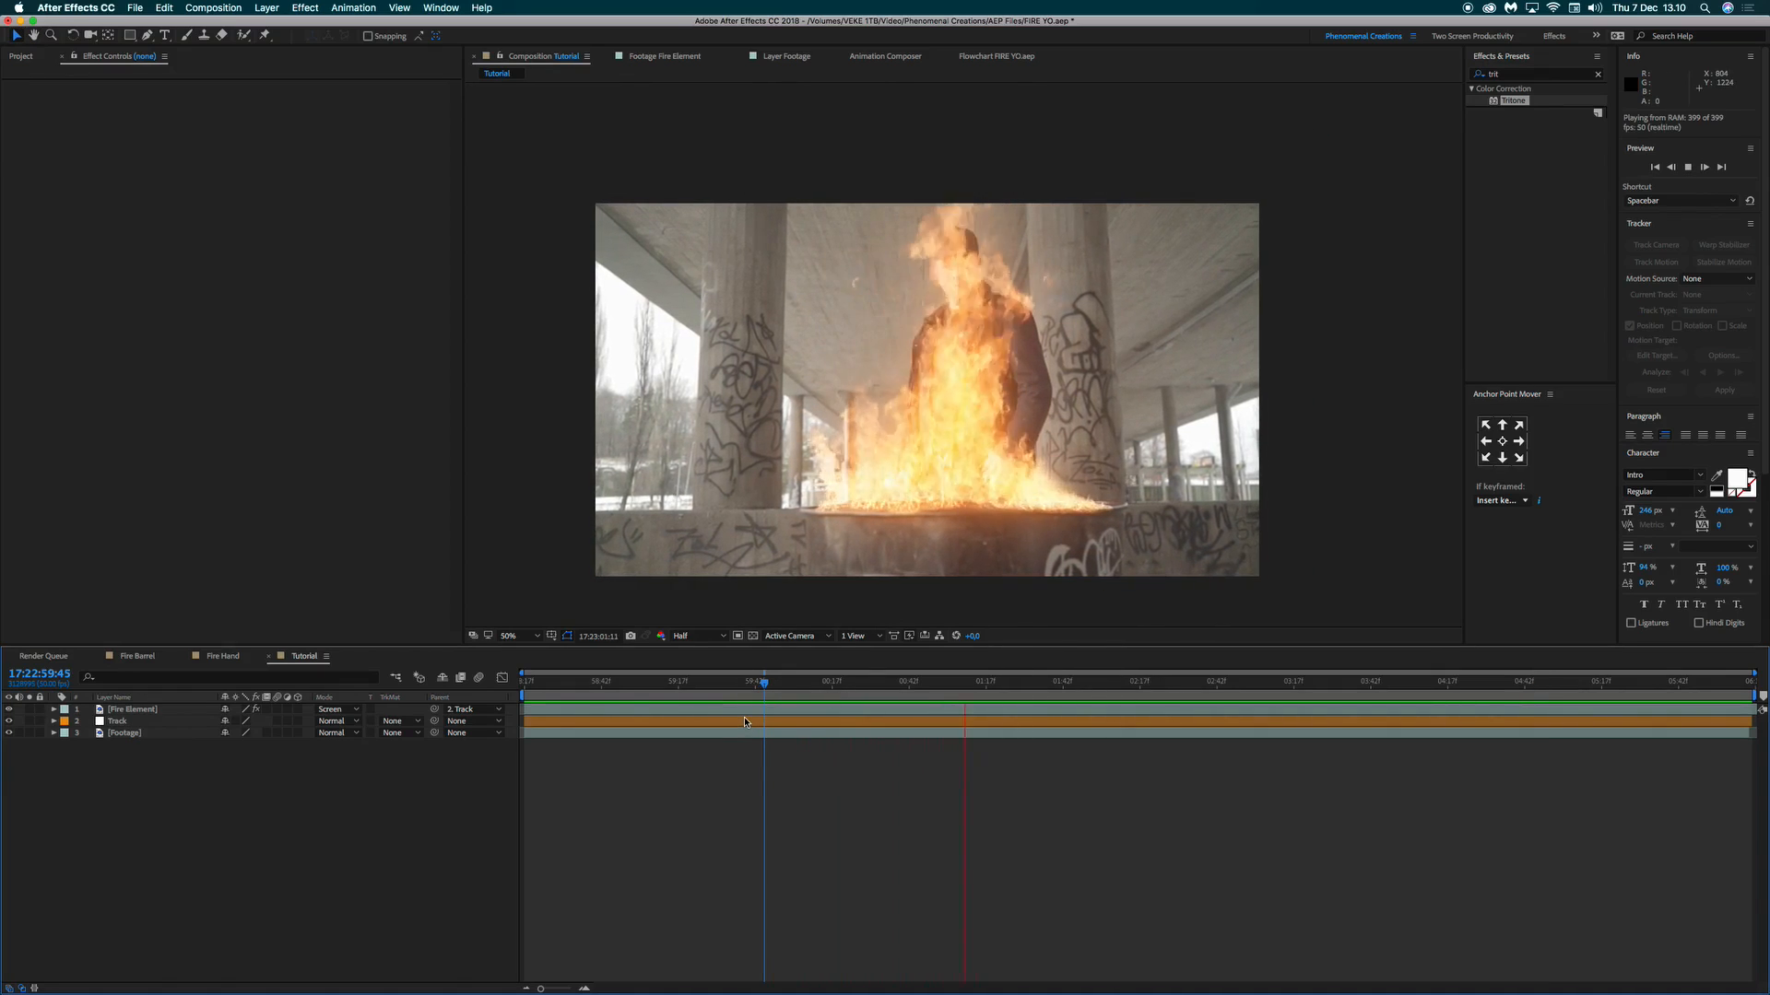
pyautogui.press('space')
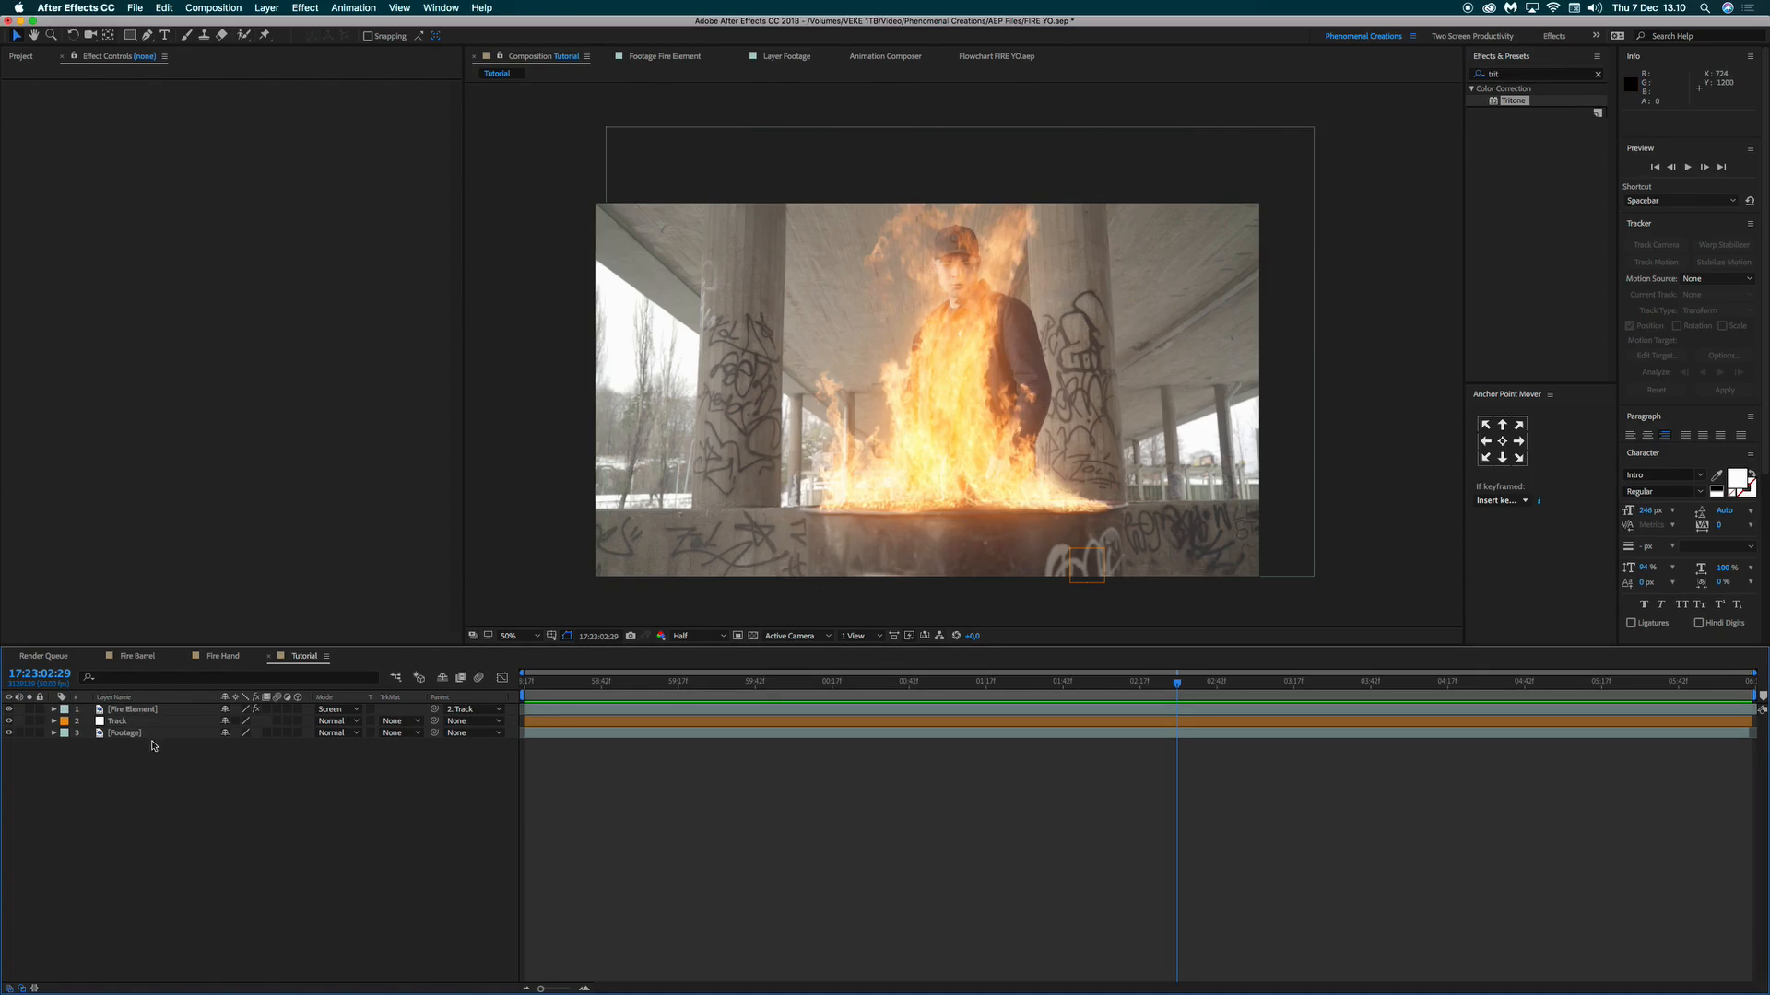
# Hide the Fire Element layer and create a new adjustment layer named Body Glow.
pyautogui.click(8, 709)
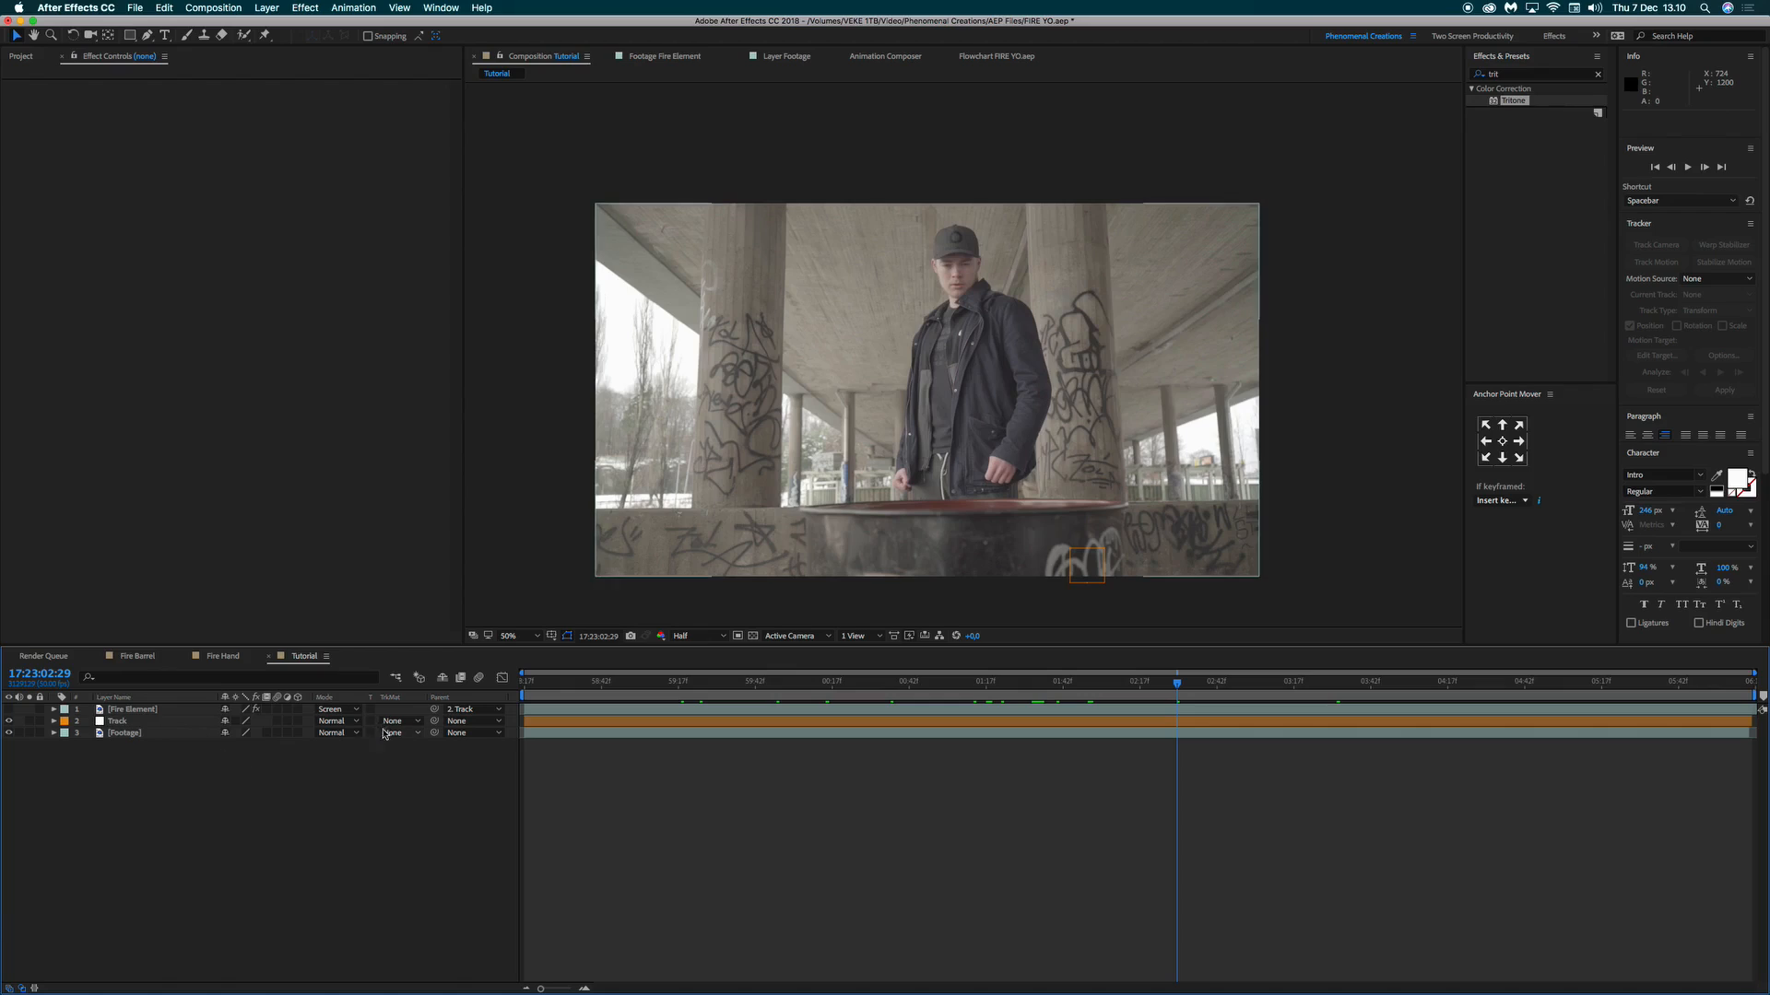
pyautogui.rightClick(190, 812)
pyautogui.moveTo(221, 817)
pyautogui.click(424, 919)
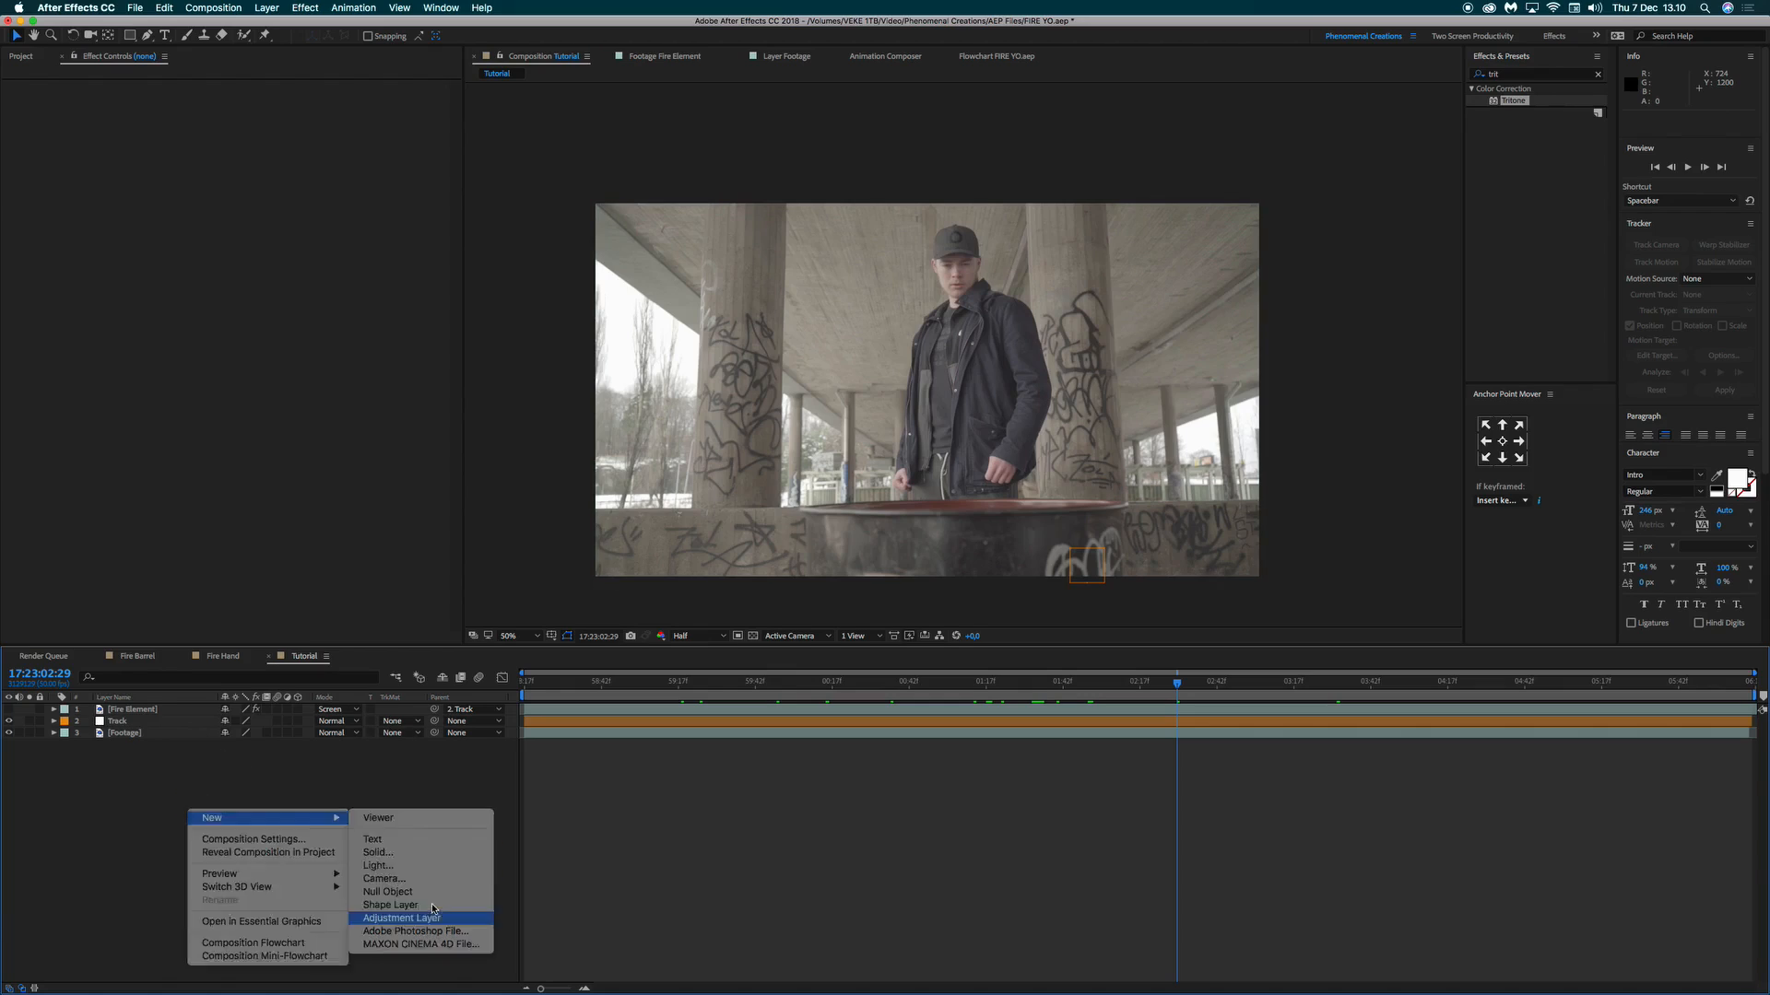
pyautogui.press('Return')
pyautogui.write('E')
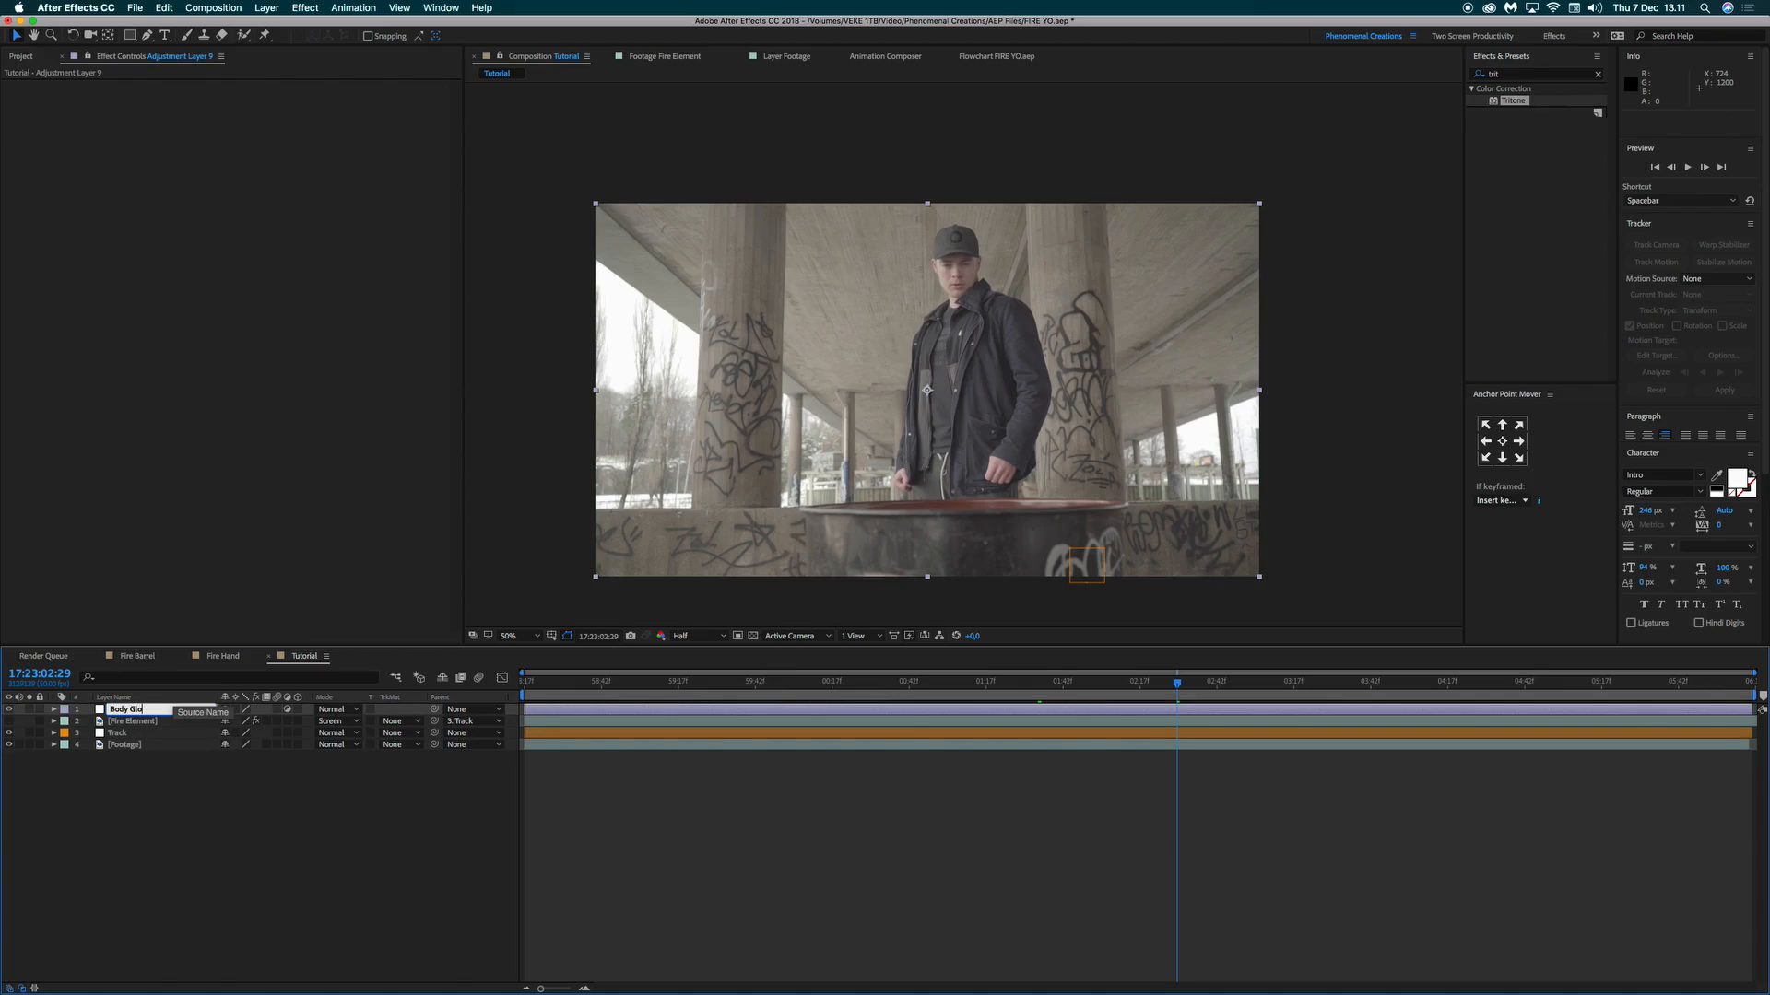
pyautogui.write('ody Glow')
pyautogui.press('Return')
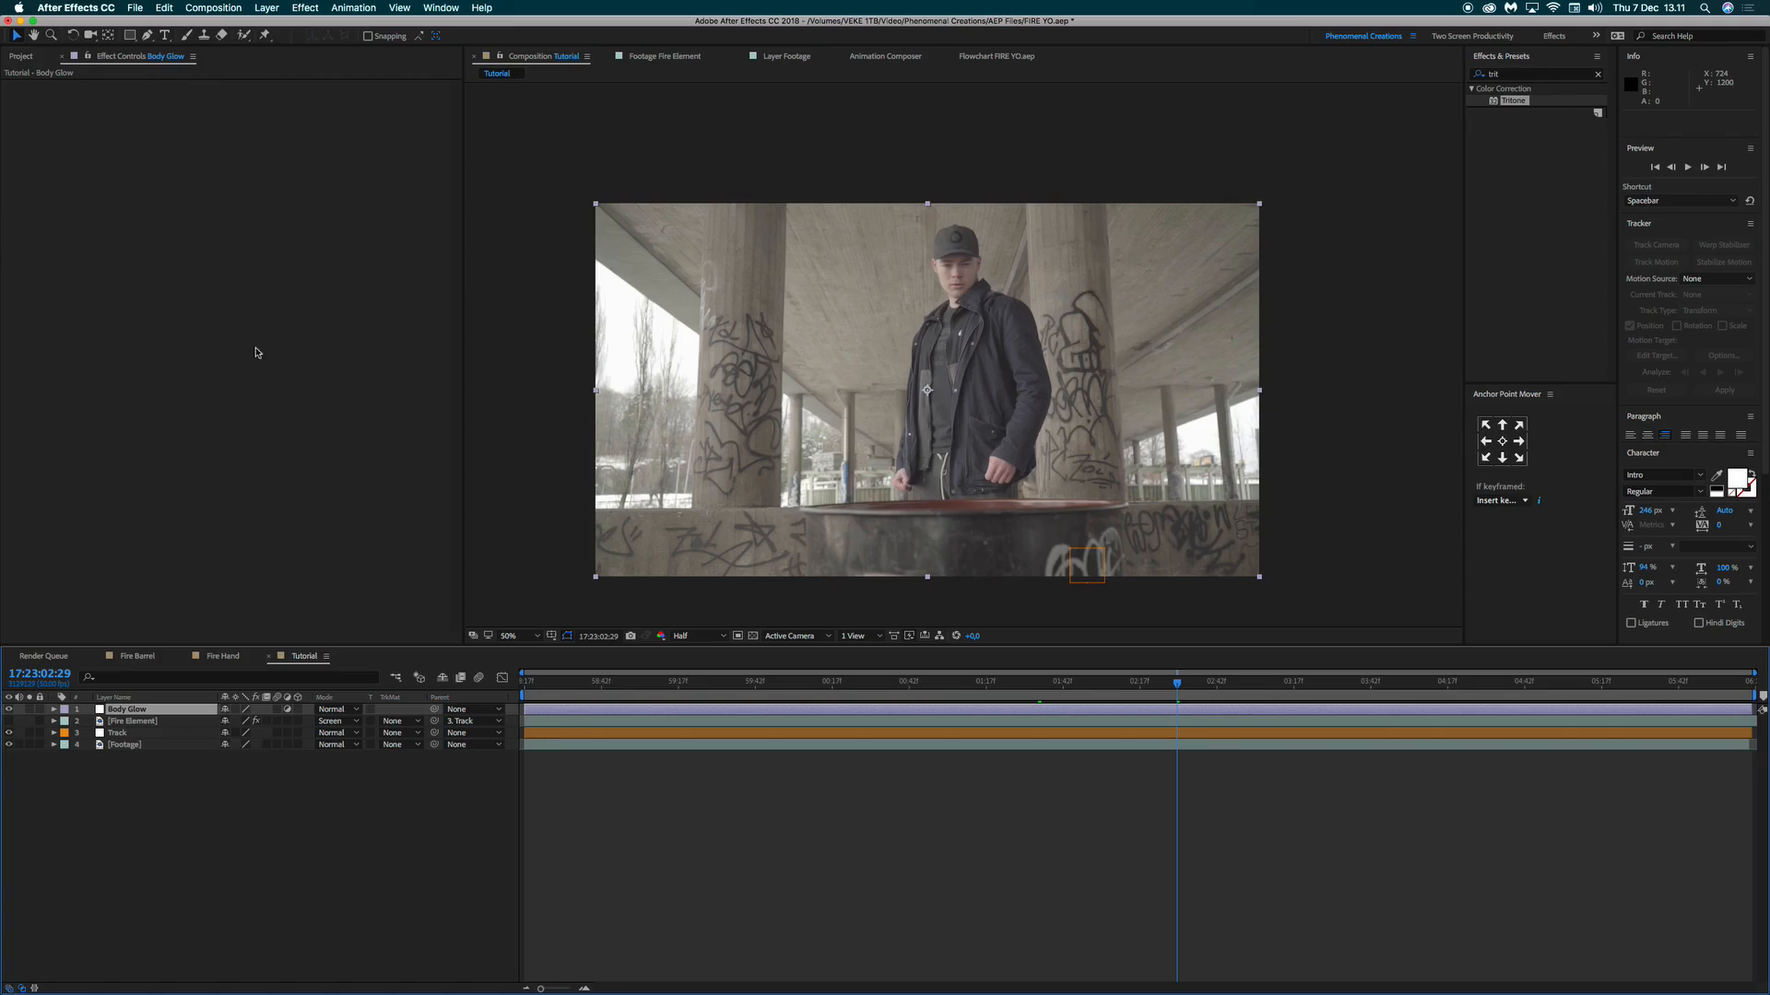
# Find the Curves color correction effect and add it to the Body Glow adjustment layer.
pyautogui.click(1516, 75)
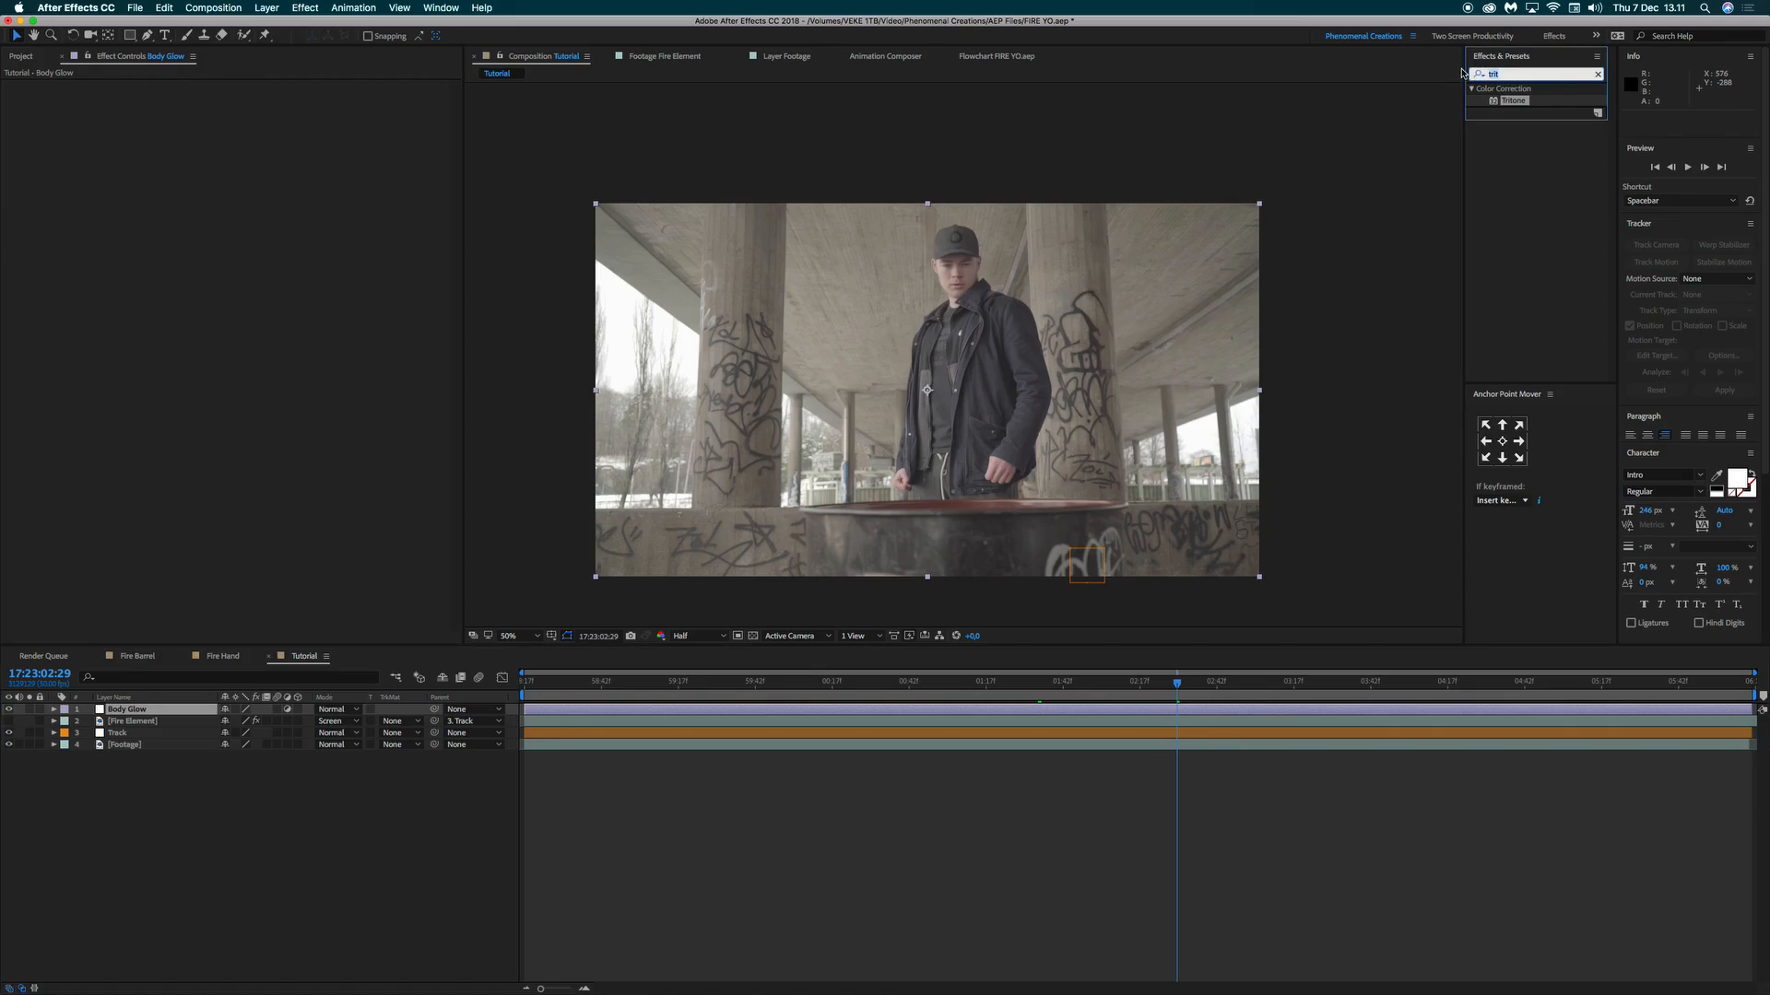
pyautogui.write('curves')
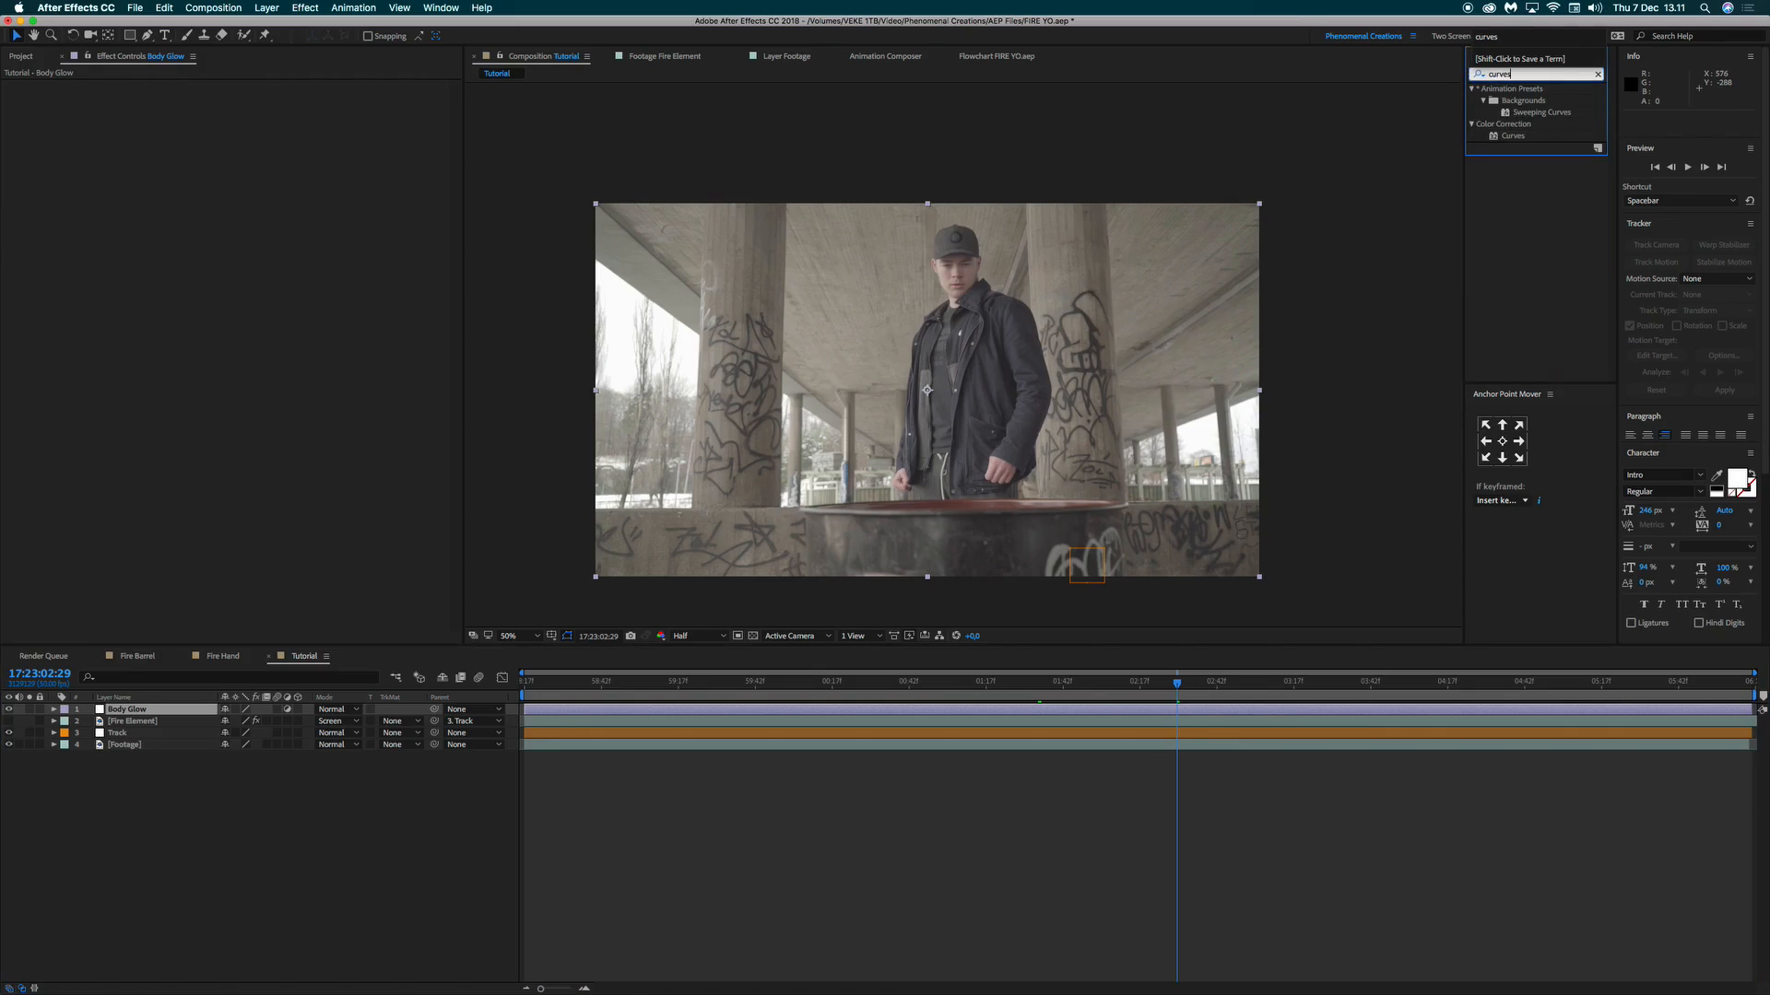
pyautogui.moveTo(1519, 140); pyautogui.dragTo(161, 227)
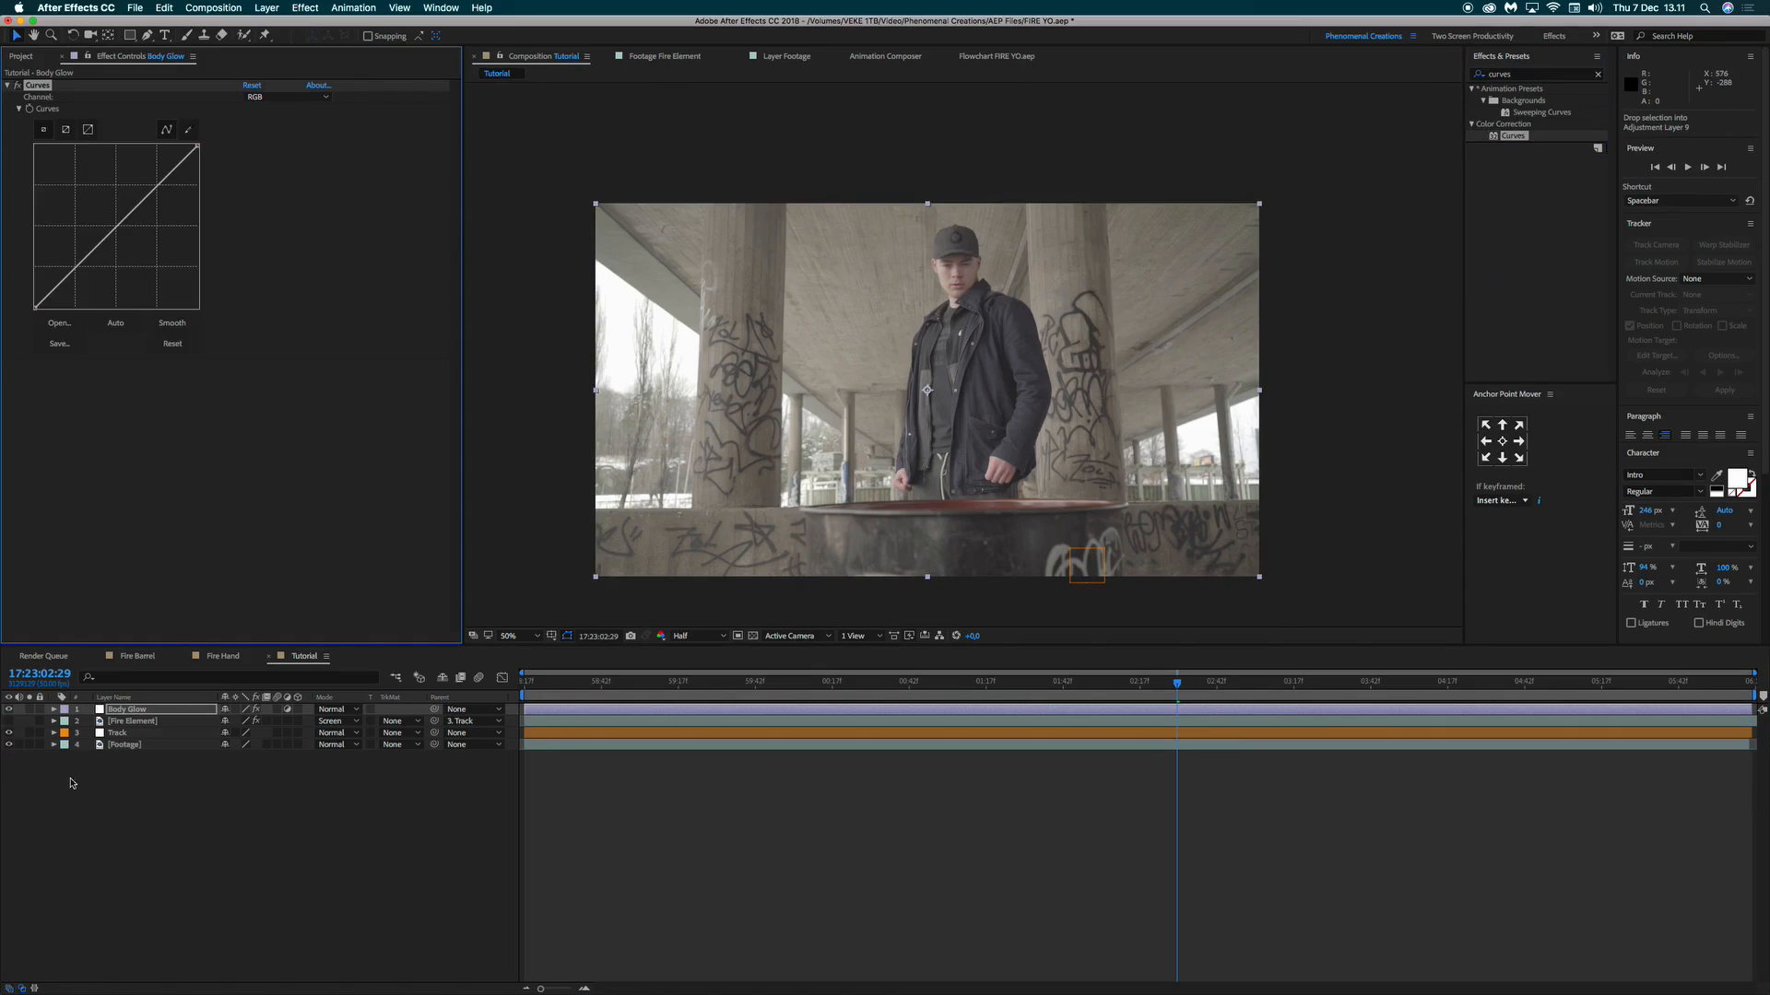
# Draw a closed Pen mask around the man's body and head on the Body Glow layer, refining its points at the cap.
pyautogui.click(172, 713)
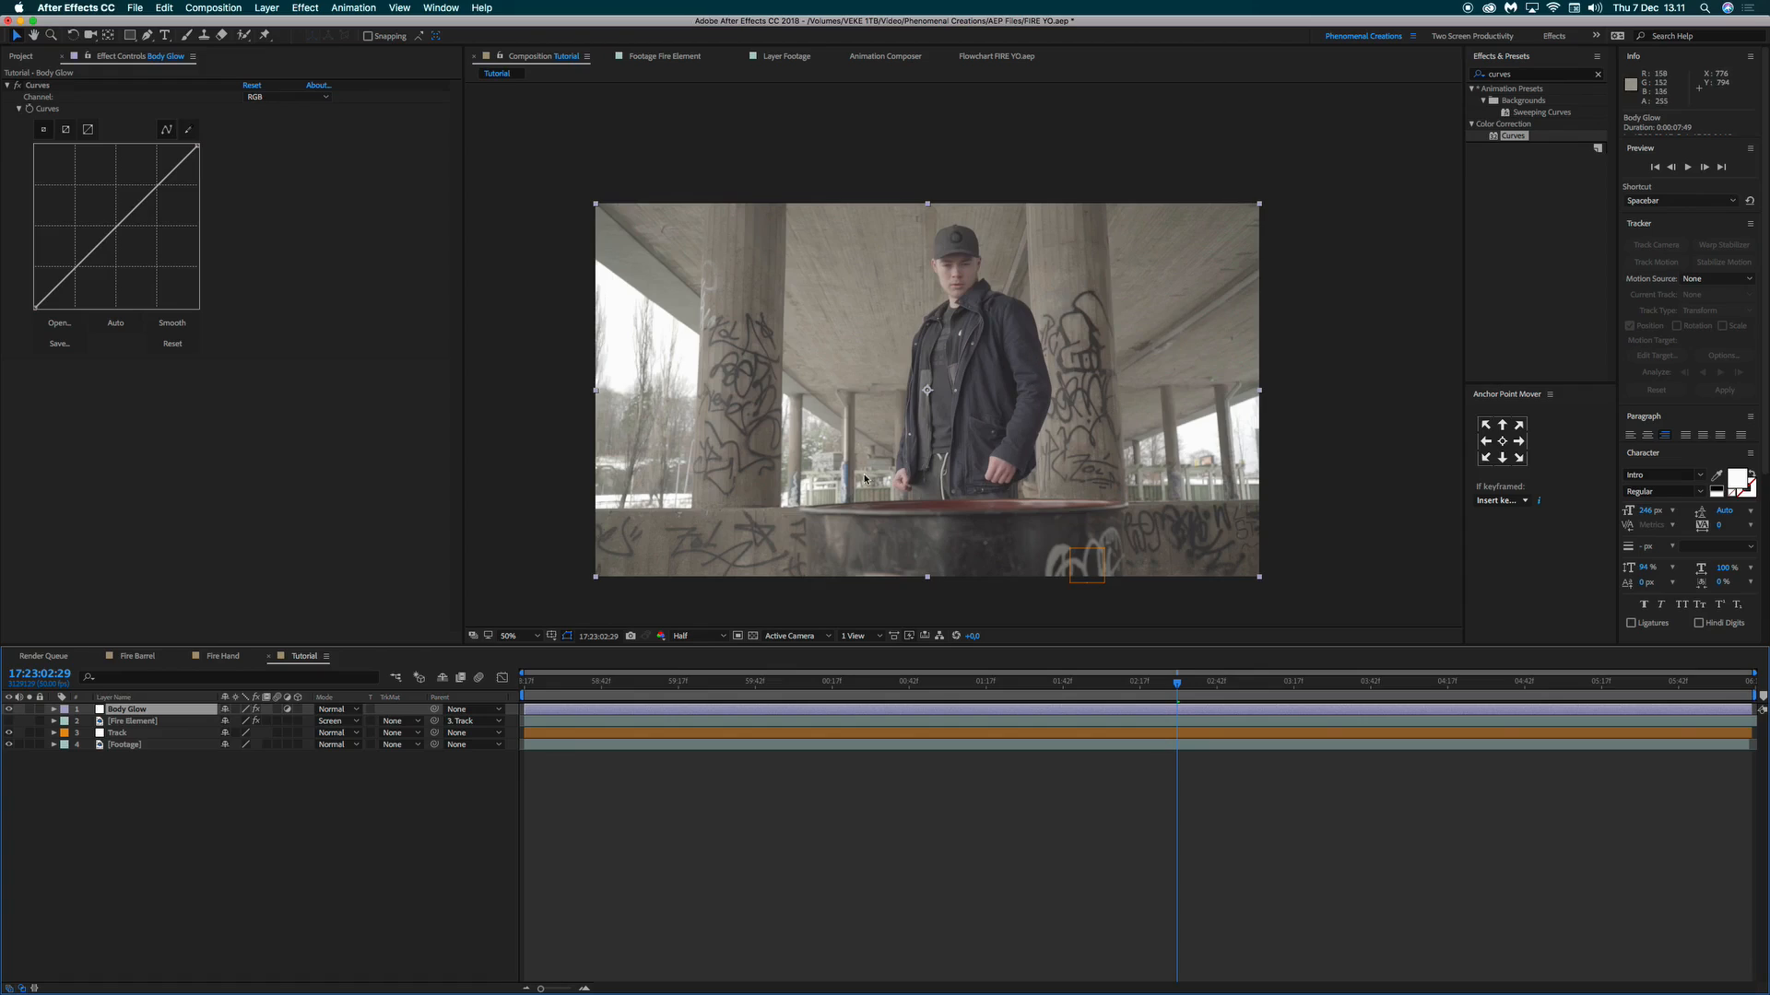
pyautogui.press('g')
pyautogui.click(915, 492)
pyautogui.click(902, 479)
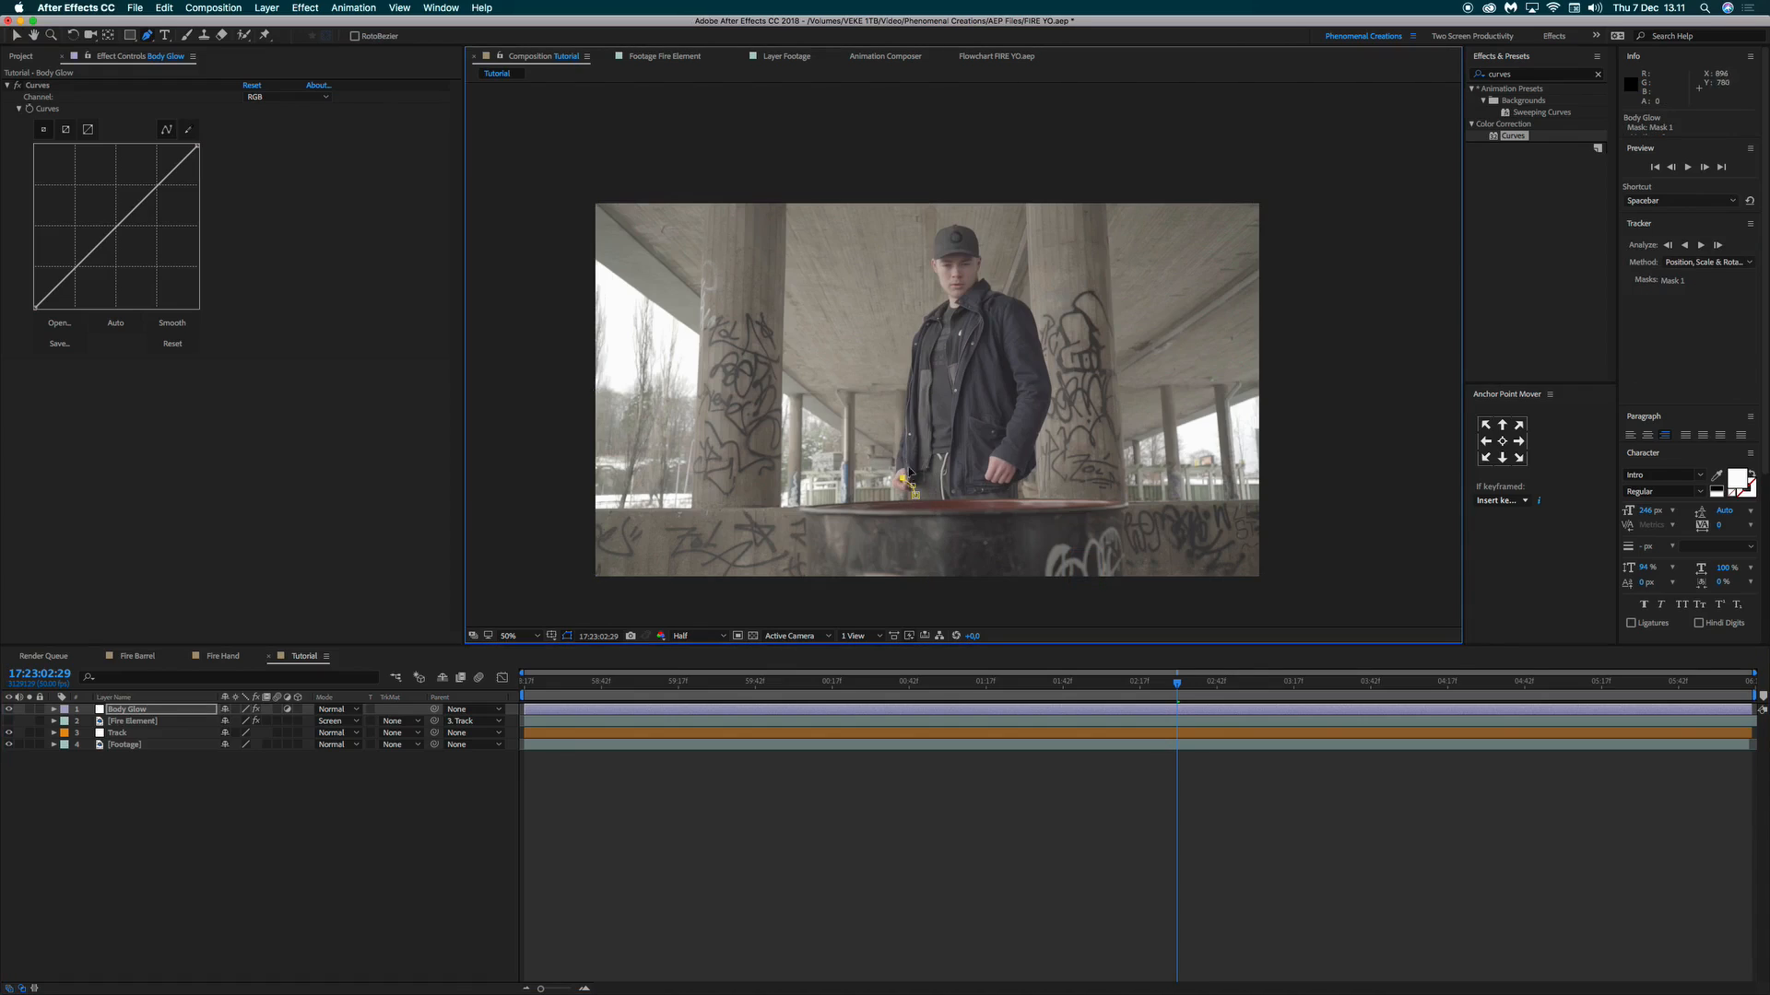
pyautogui.click(910, 451)
pyautogui.click(912, 412)
pyautogui.click(916, 377)
pyautogui.click(922, 342)
pyautogui.click(938, 325)
pyautogui.click(951, 304)
pyautogui.click(950, 256)
pyautogui.click(956, 236)
pyautogui.click(966, 243)
pyautogui.click(978, 276)
pyautogui.click(983, 298)
pyautogui.click(1025, 335)
pyautogui.click(1040, 385)
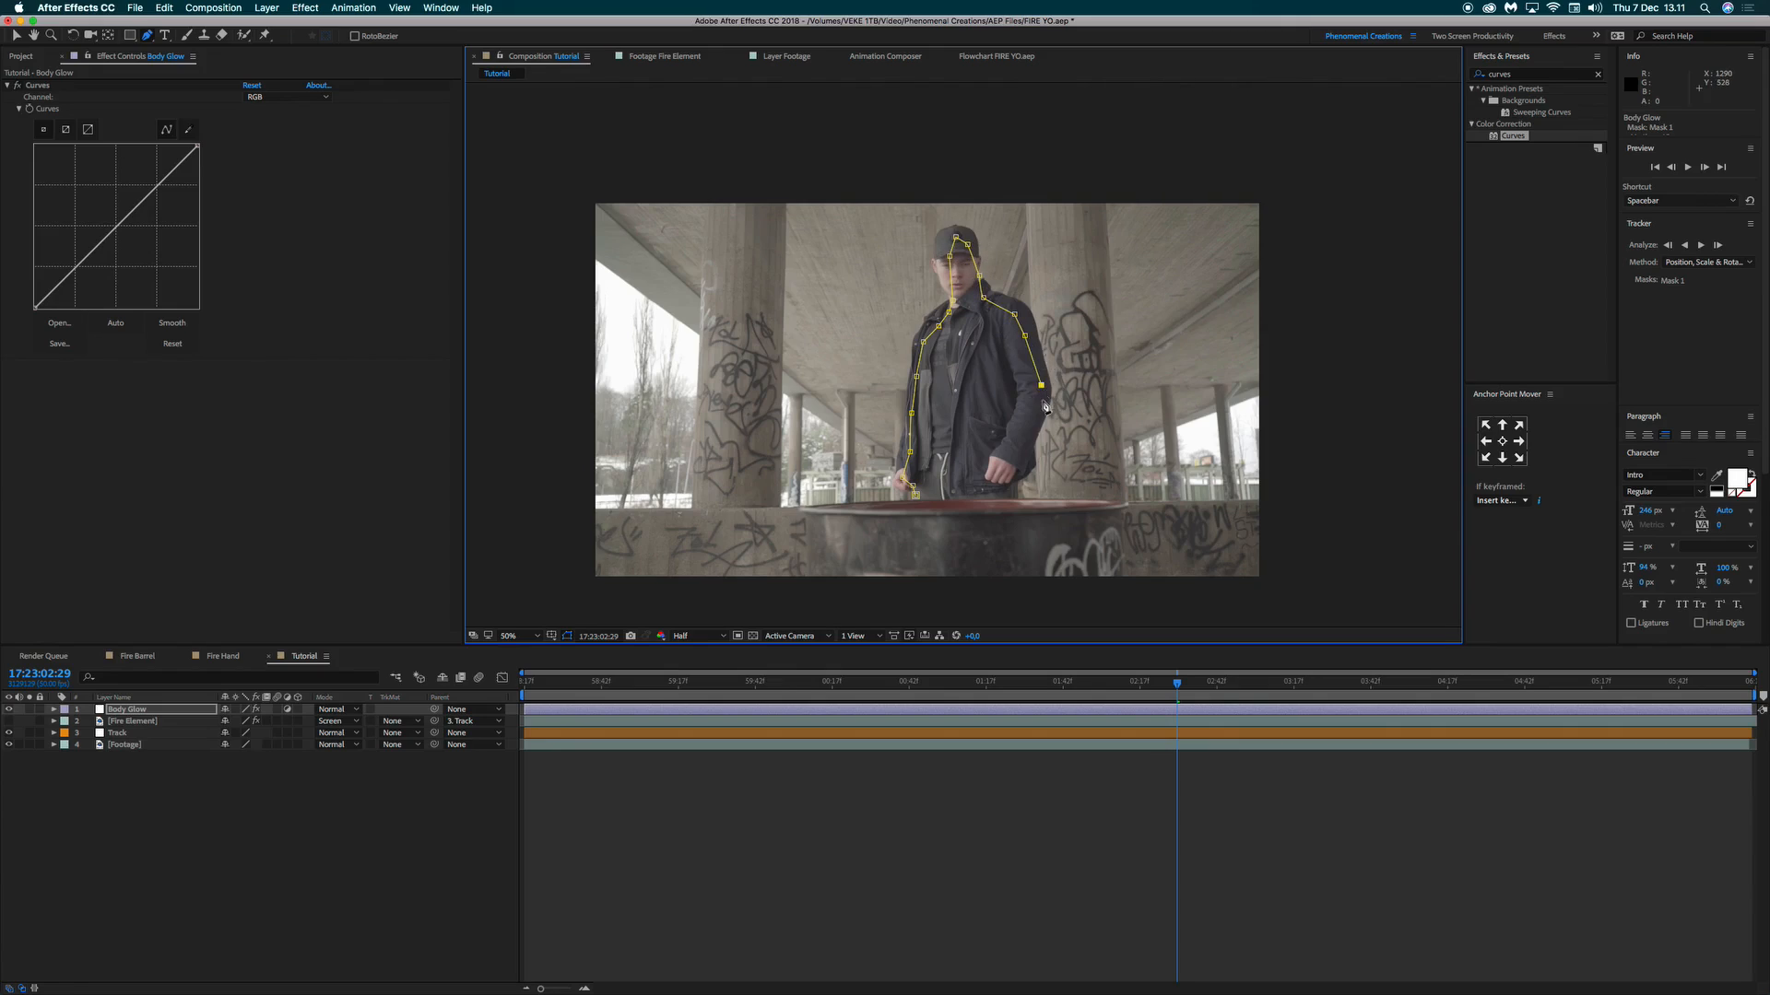
pyautogui.click(1037, 415)
pyautogui.click(1028, 440)
pyautogui.click(1029, 466)
pyautogui.click(1009, 491)
pyautogui.click(967, 495)
pyautogui.click(916, 496)
pyautogui.moveTo(955, 250)
pyautogui.mouseDown()
pyautogui.moveTo(940, 253)
pyautogui.moveTo(950, 303)
pyautogui.moveTo(954, 232)
pyautogui.mouseUp()
pyautogui.moveTo(968, 245); pyautogui.dragTo(970, 242)
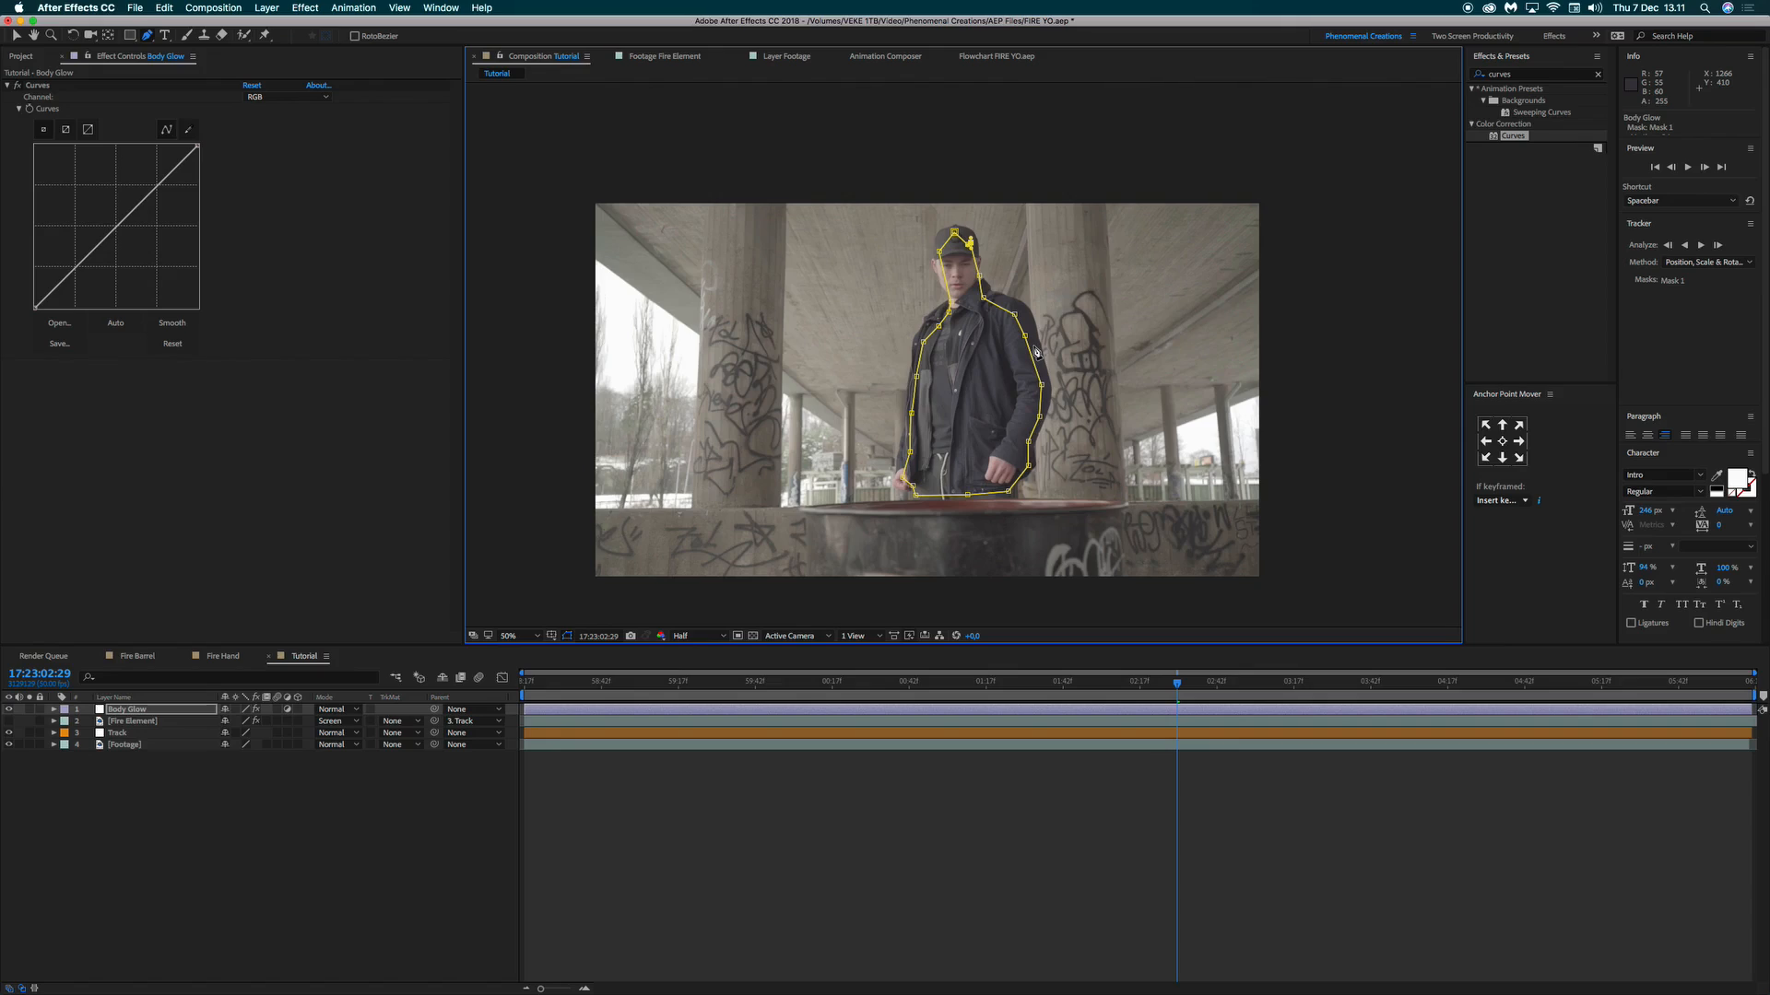
# Set the Mask Feather of the Body Glow mask to 60 pixels.
pyautogui.click(127, 712)
pyautogui.press('f')
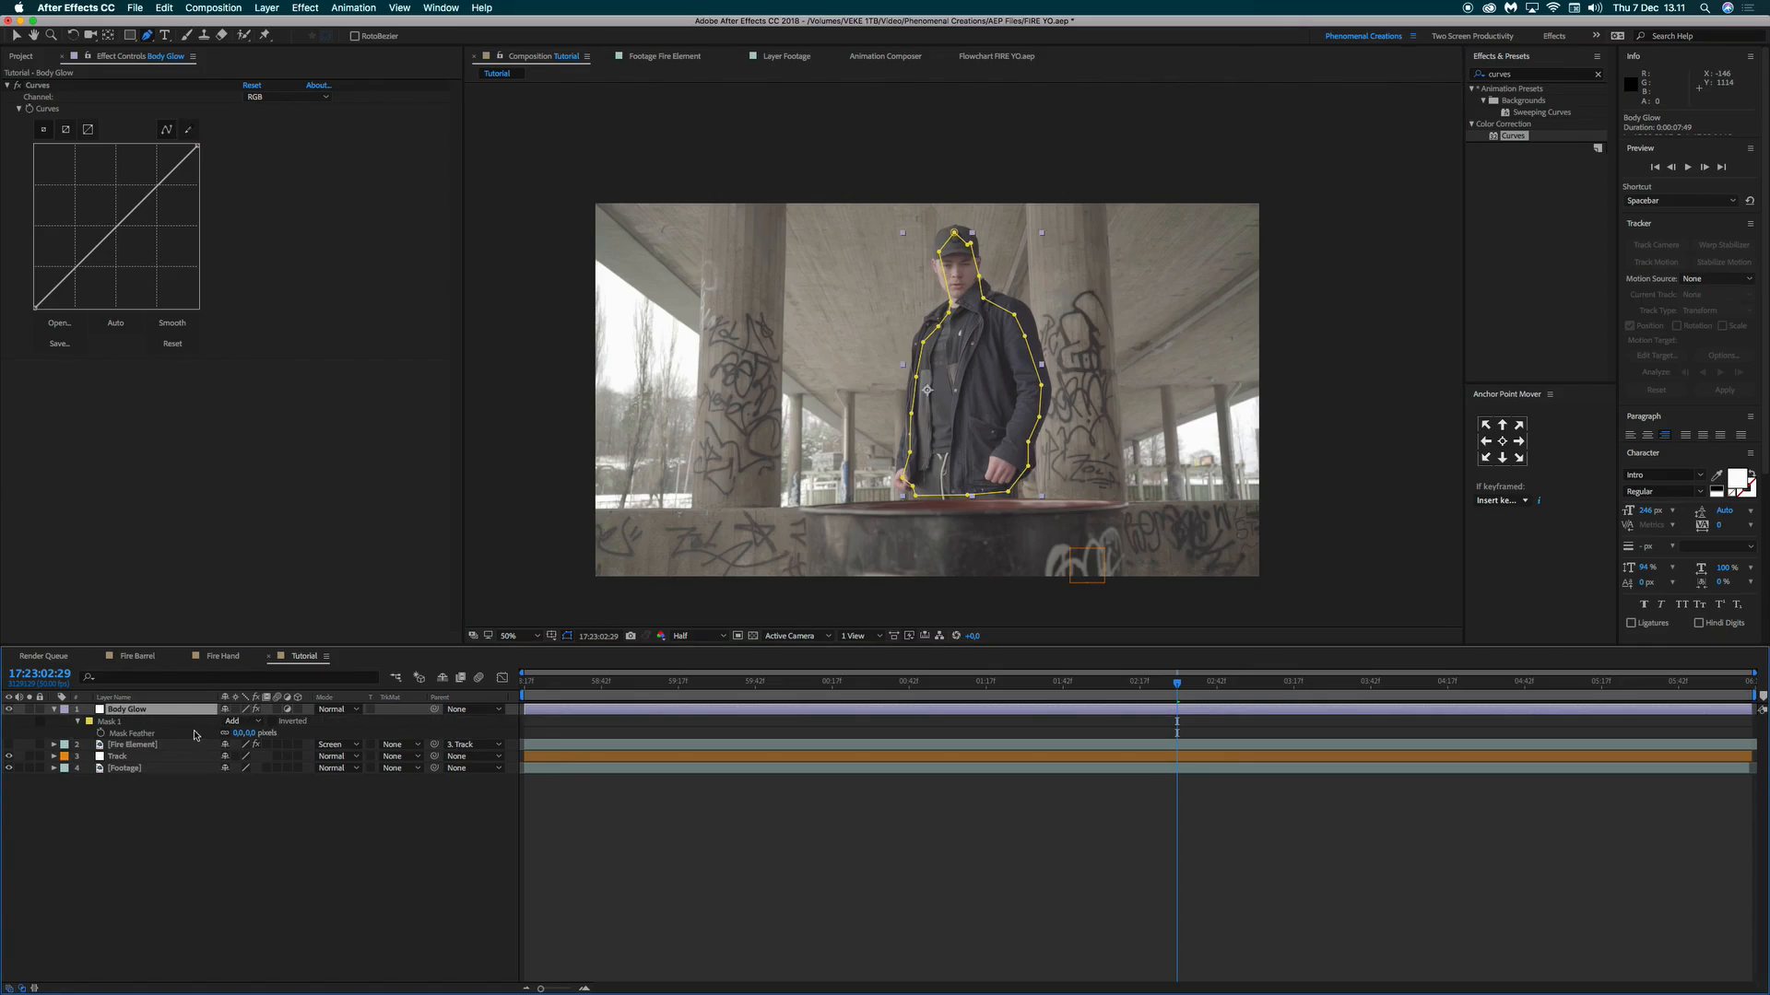
pyautogui.click(239, 733)
pyautogui.press('Return')
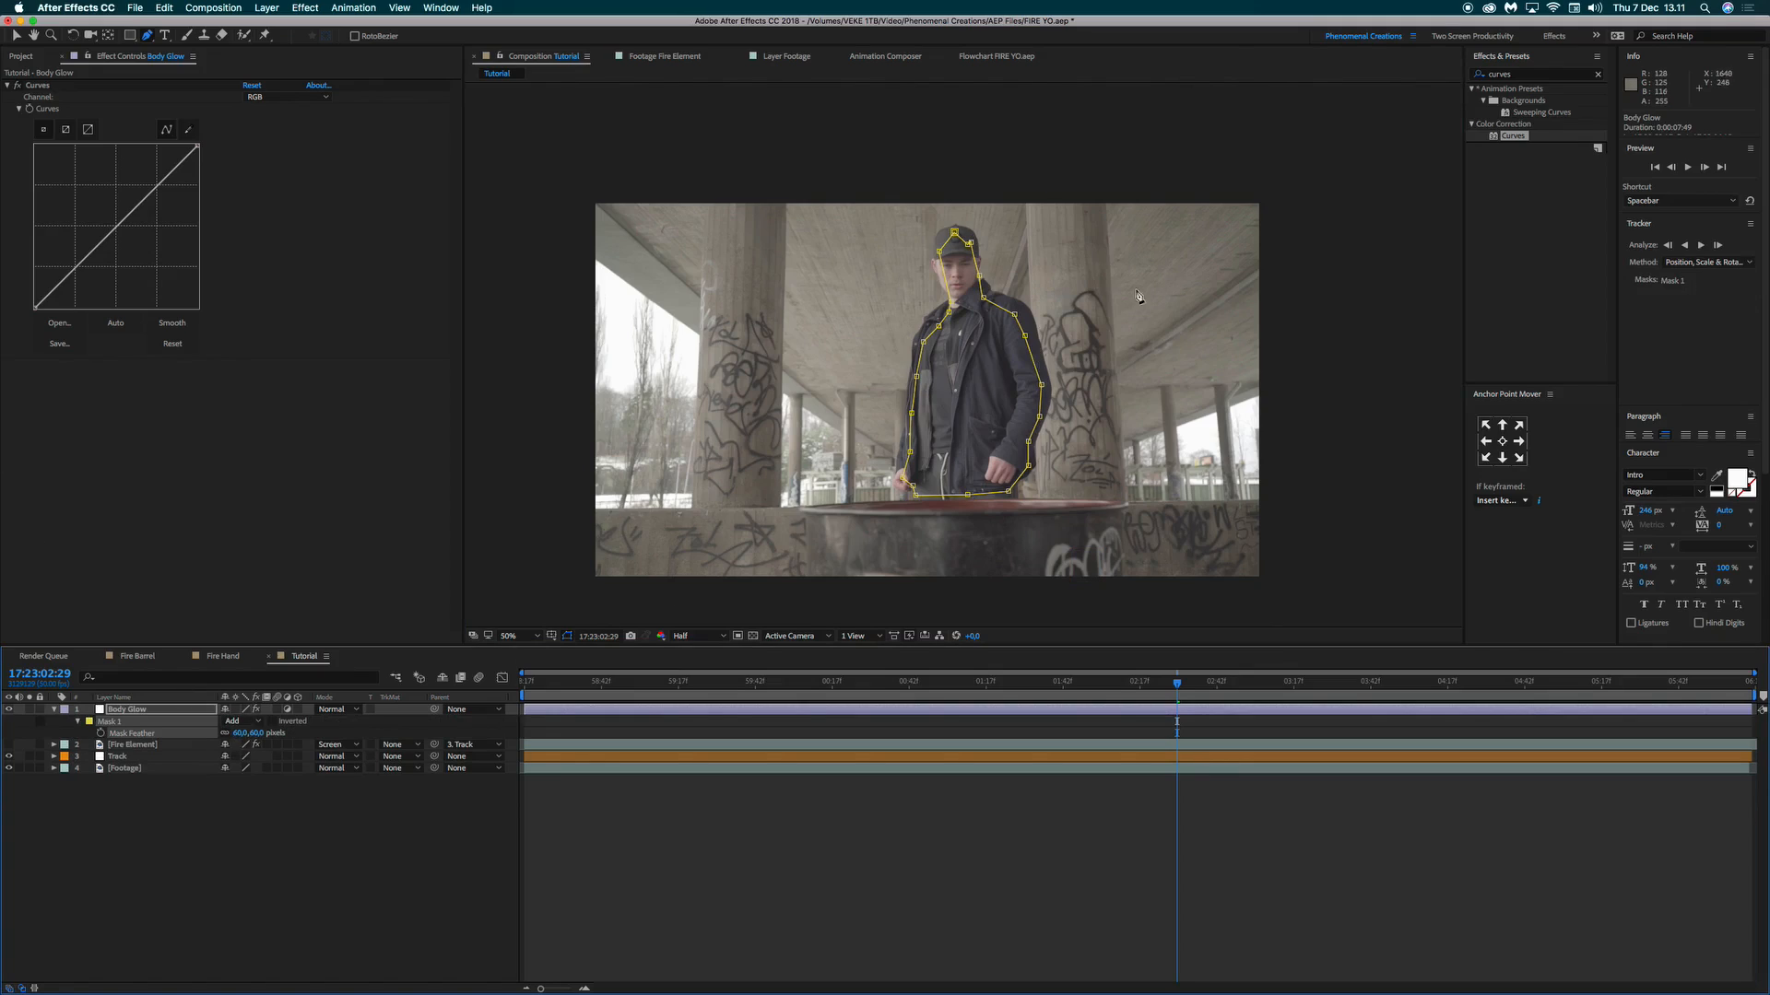
# Raise the upper part of the RGB curve on Body Glow and lift the Red channel's curve around its midpoint.
pyautogui.click(132, 711)
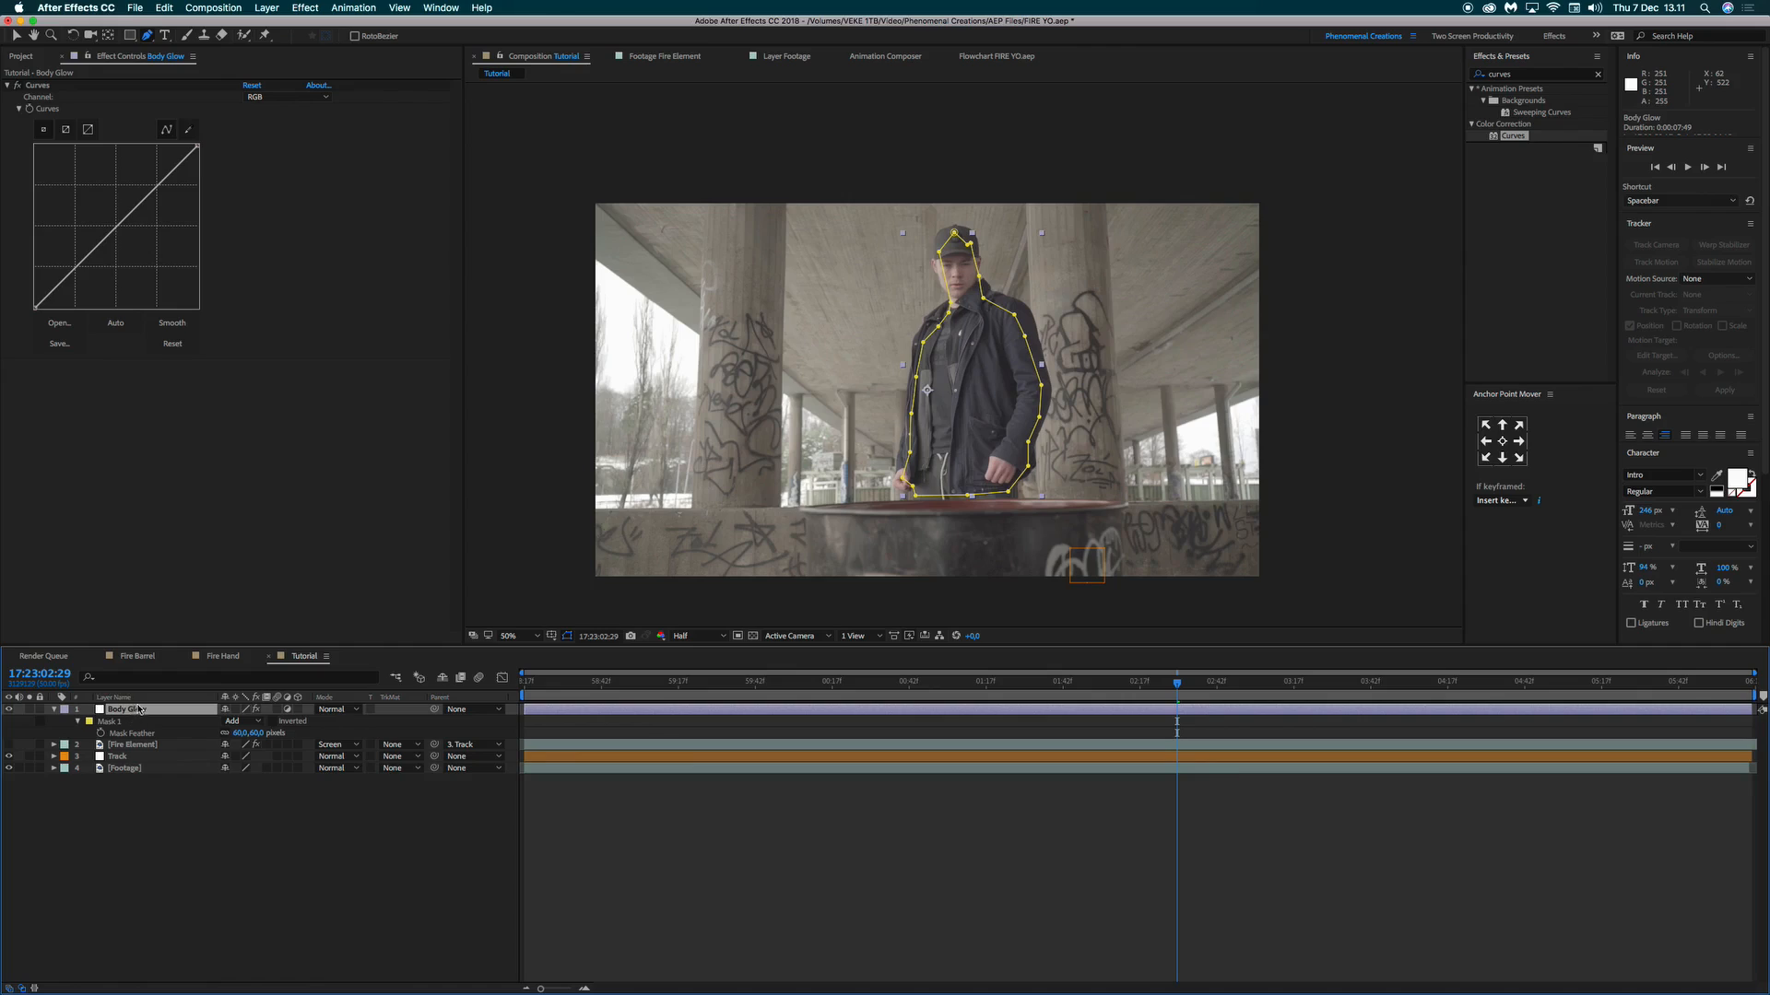
pyautogui.press('v')
pyautogui.moveTo(81, 264); pyautogui.dragTo(140, 186)
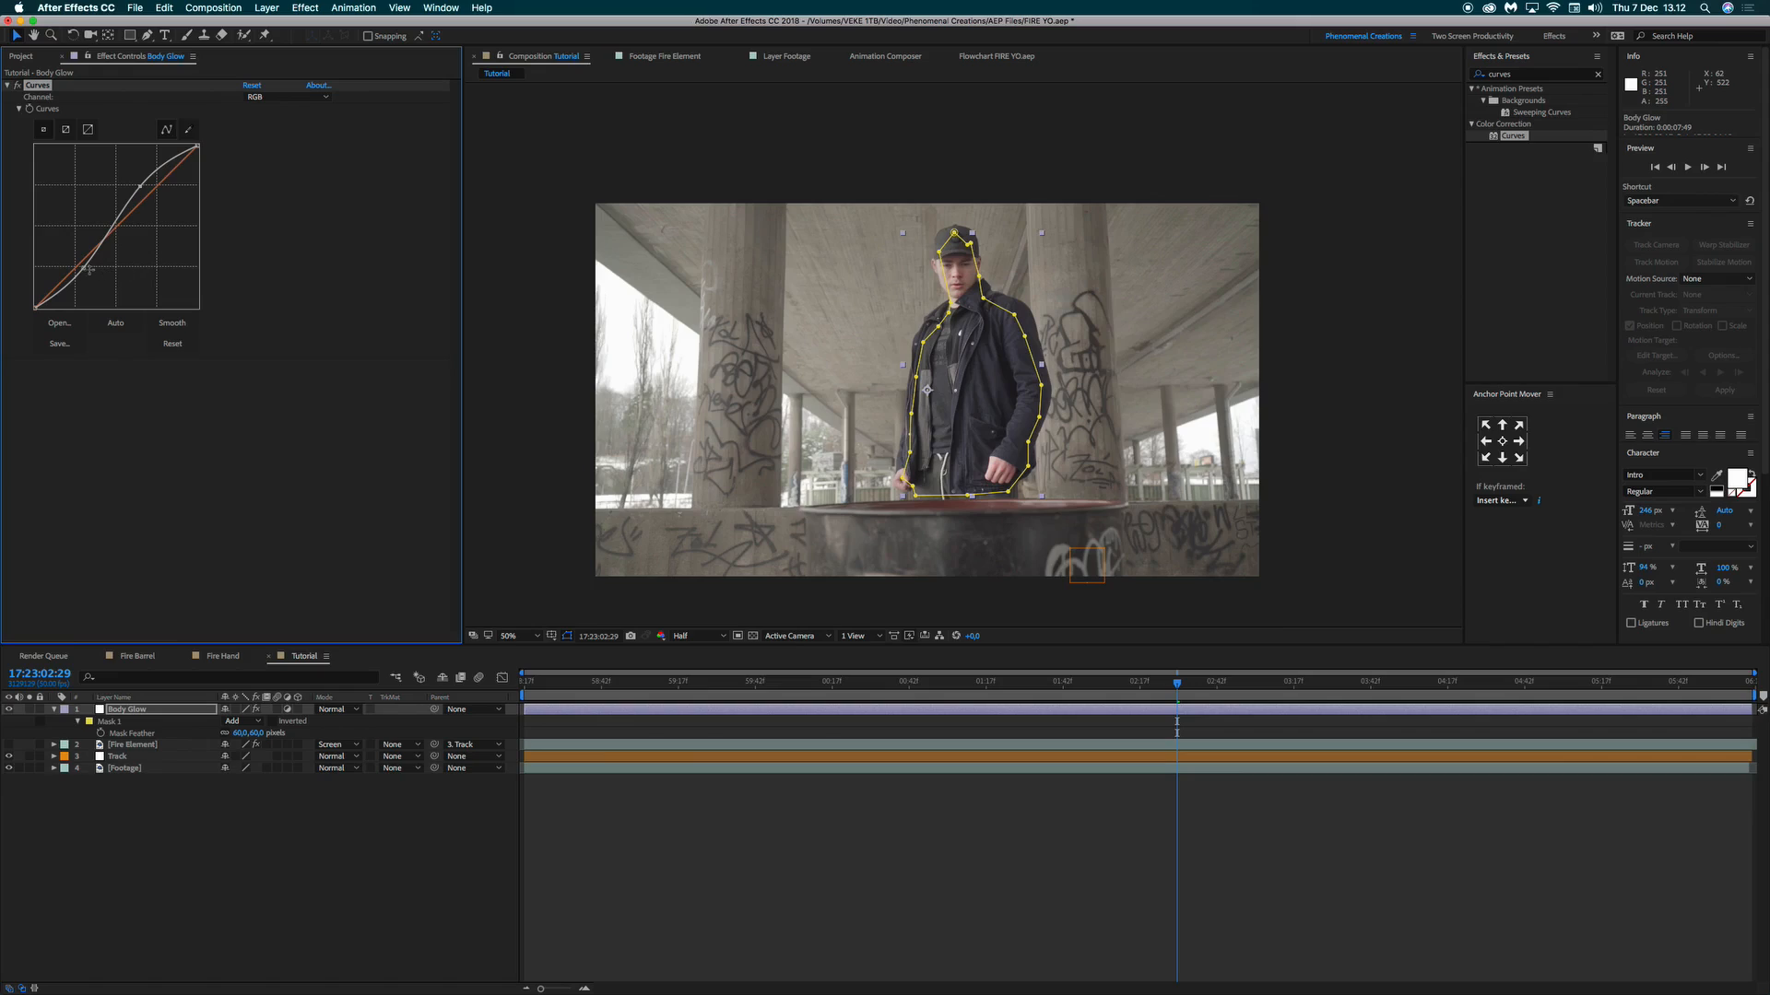
pyautogui.moveTo(83, 270); pyautogui.dragTo(114, 216)
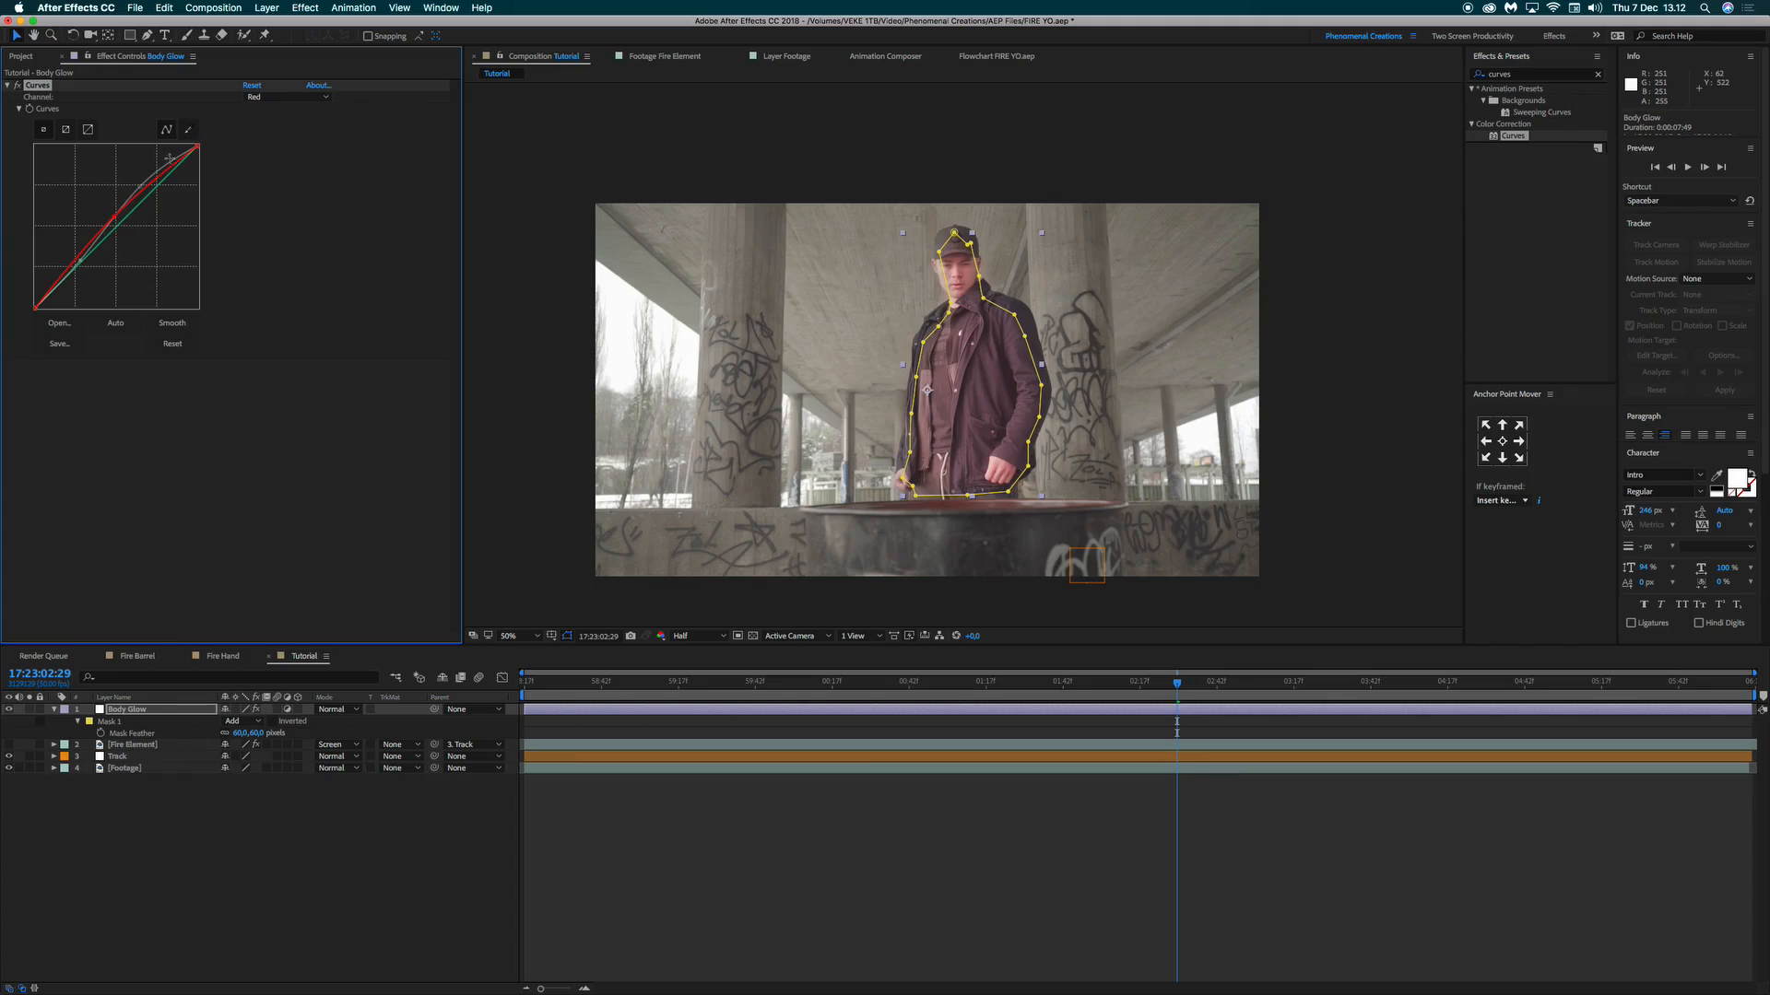
# Lower the Blue channel's curve slightly at its midpoint and fine-tune the midpoint of the Green channel's curve.
pyautogui.click(251, 98)
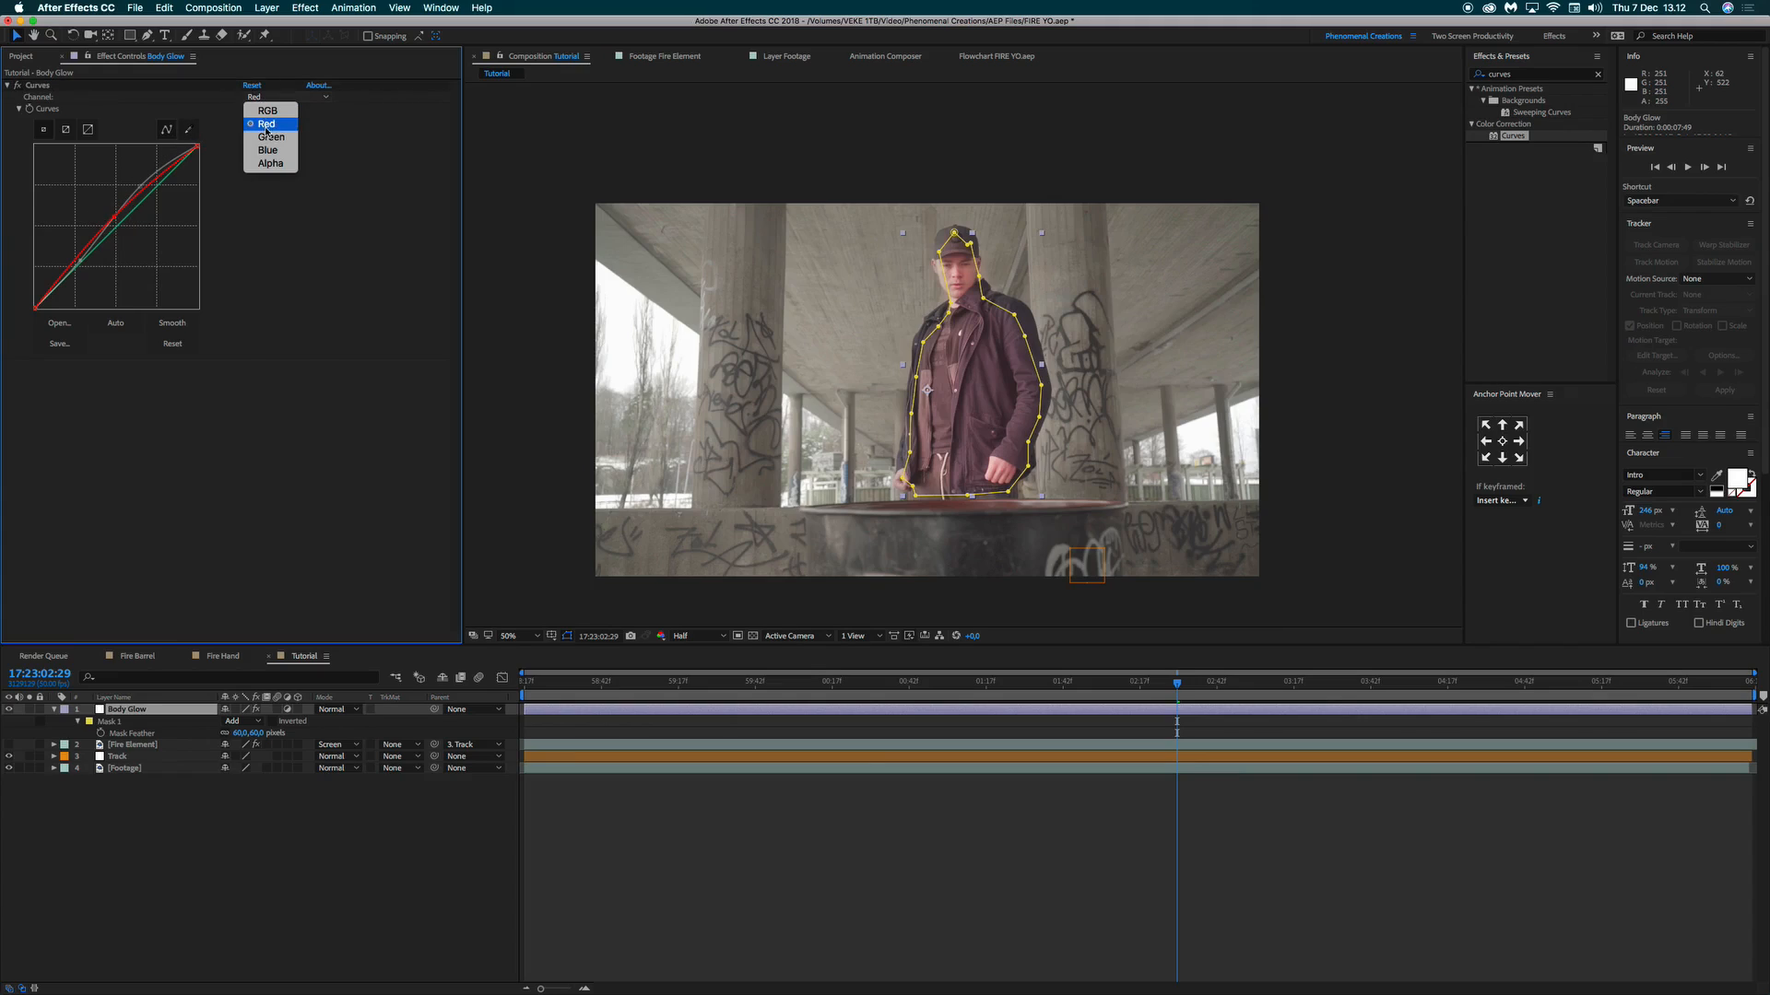
pyautogui.click(113, 231)
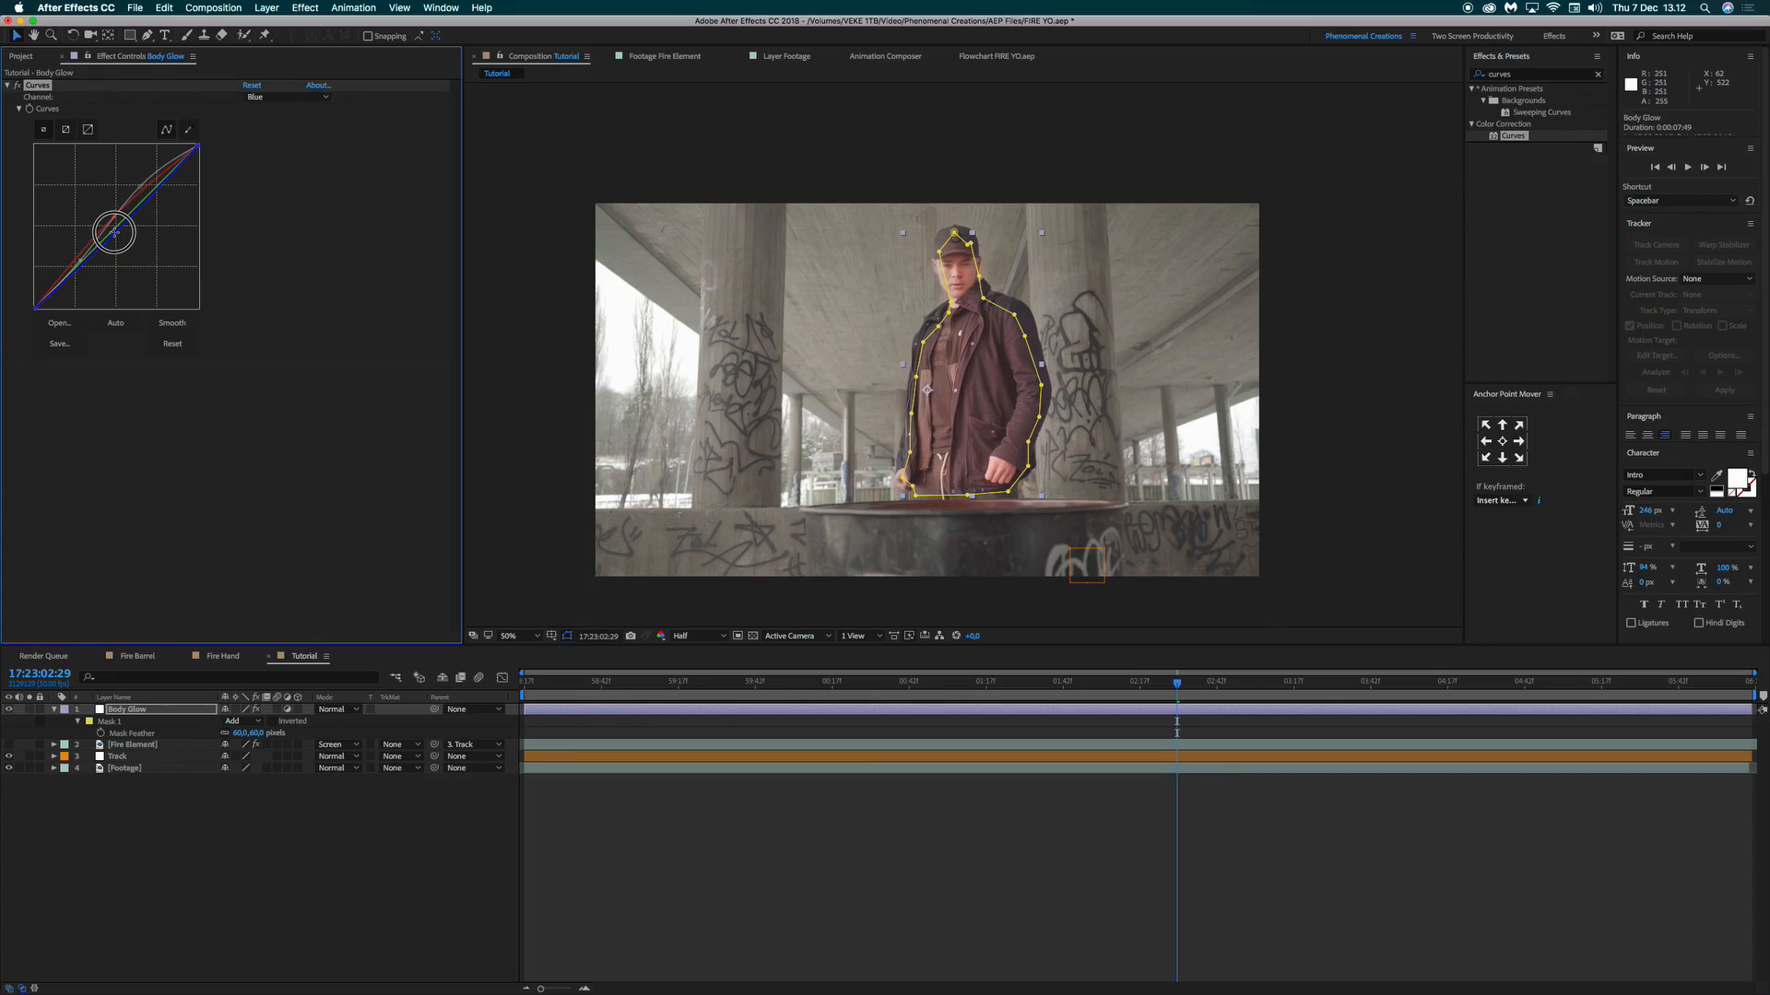
pyautogui.click(263, 97)
pyautogui.click(263, 137)
pyautogui.click(114, 231)
pyautogui.moveTo(114, 231); pyautogui.dragTo(113, 226)
pyautogui.click(147, 838)
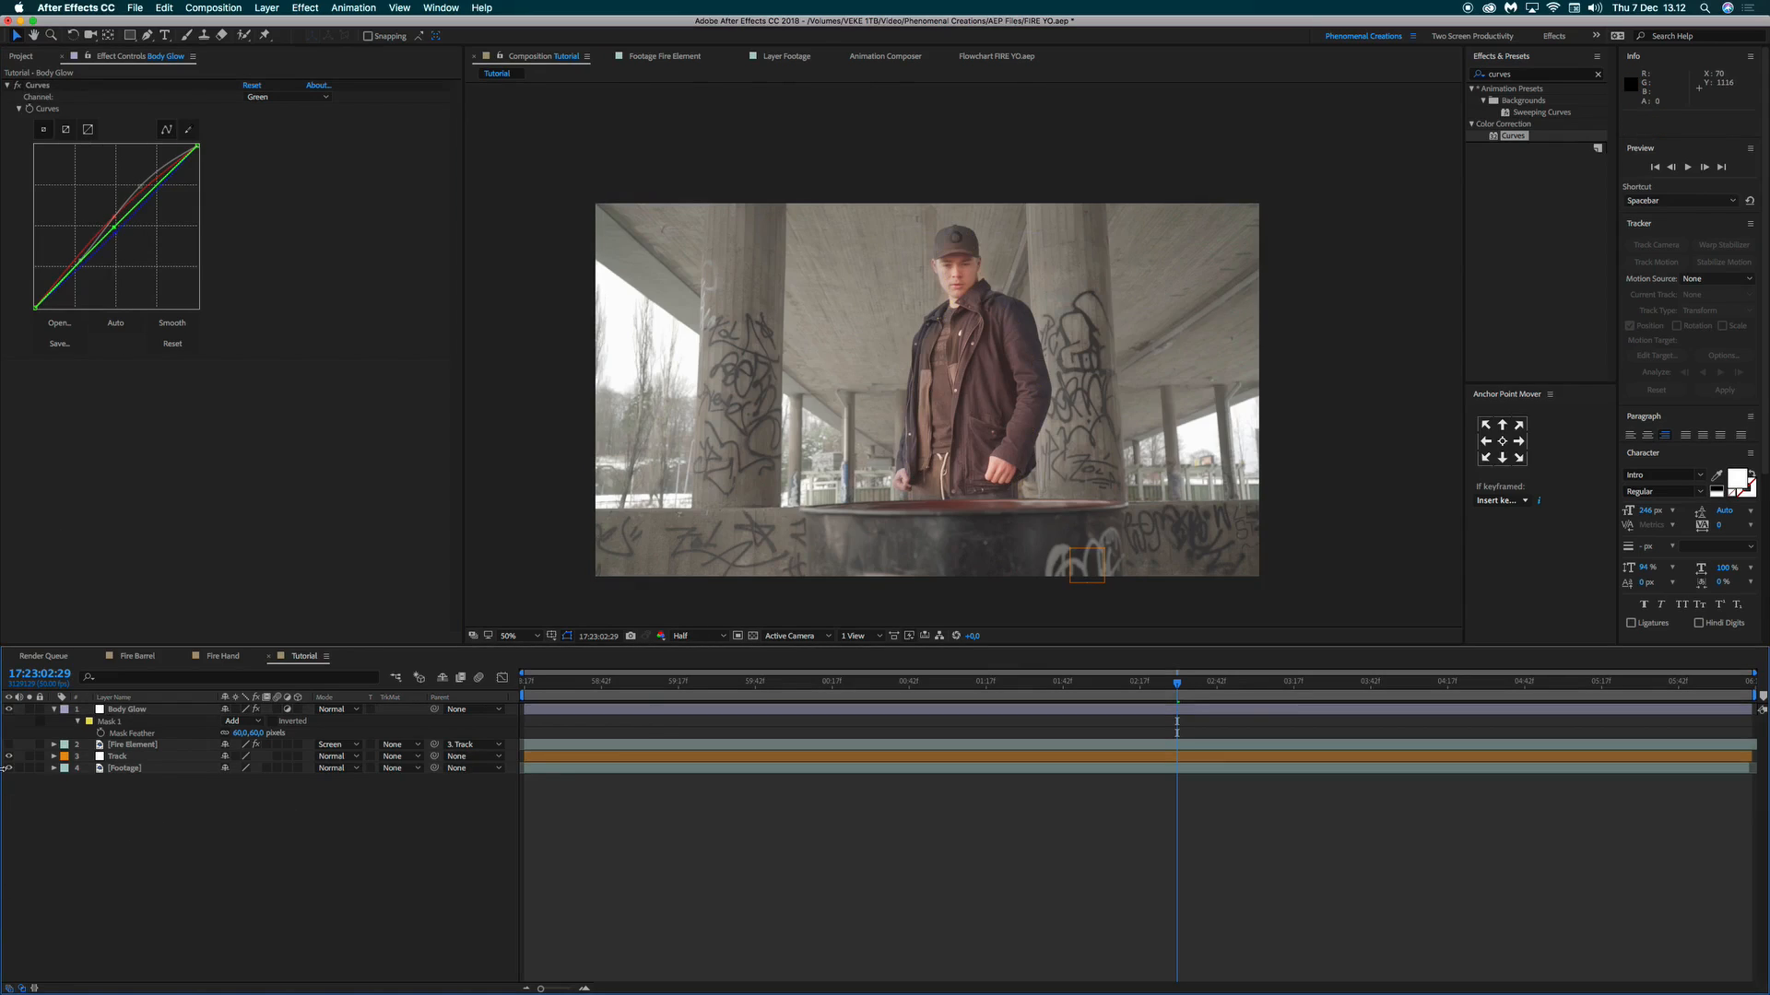
# Collapse the Body Glow layer's properties and compare the footage with the layer hidden and shown.
pyautogui.click(54, 710)
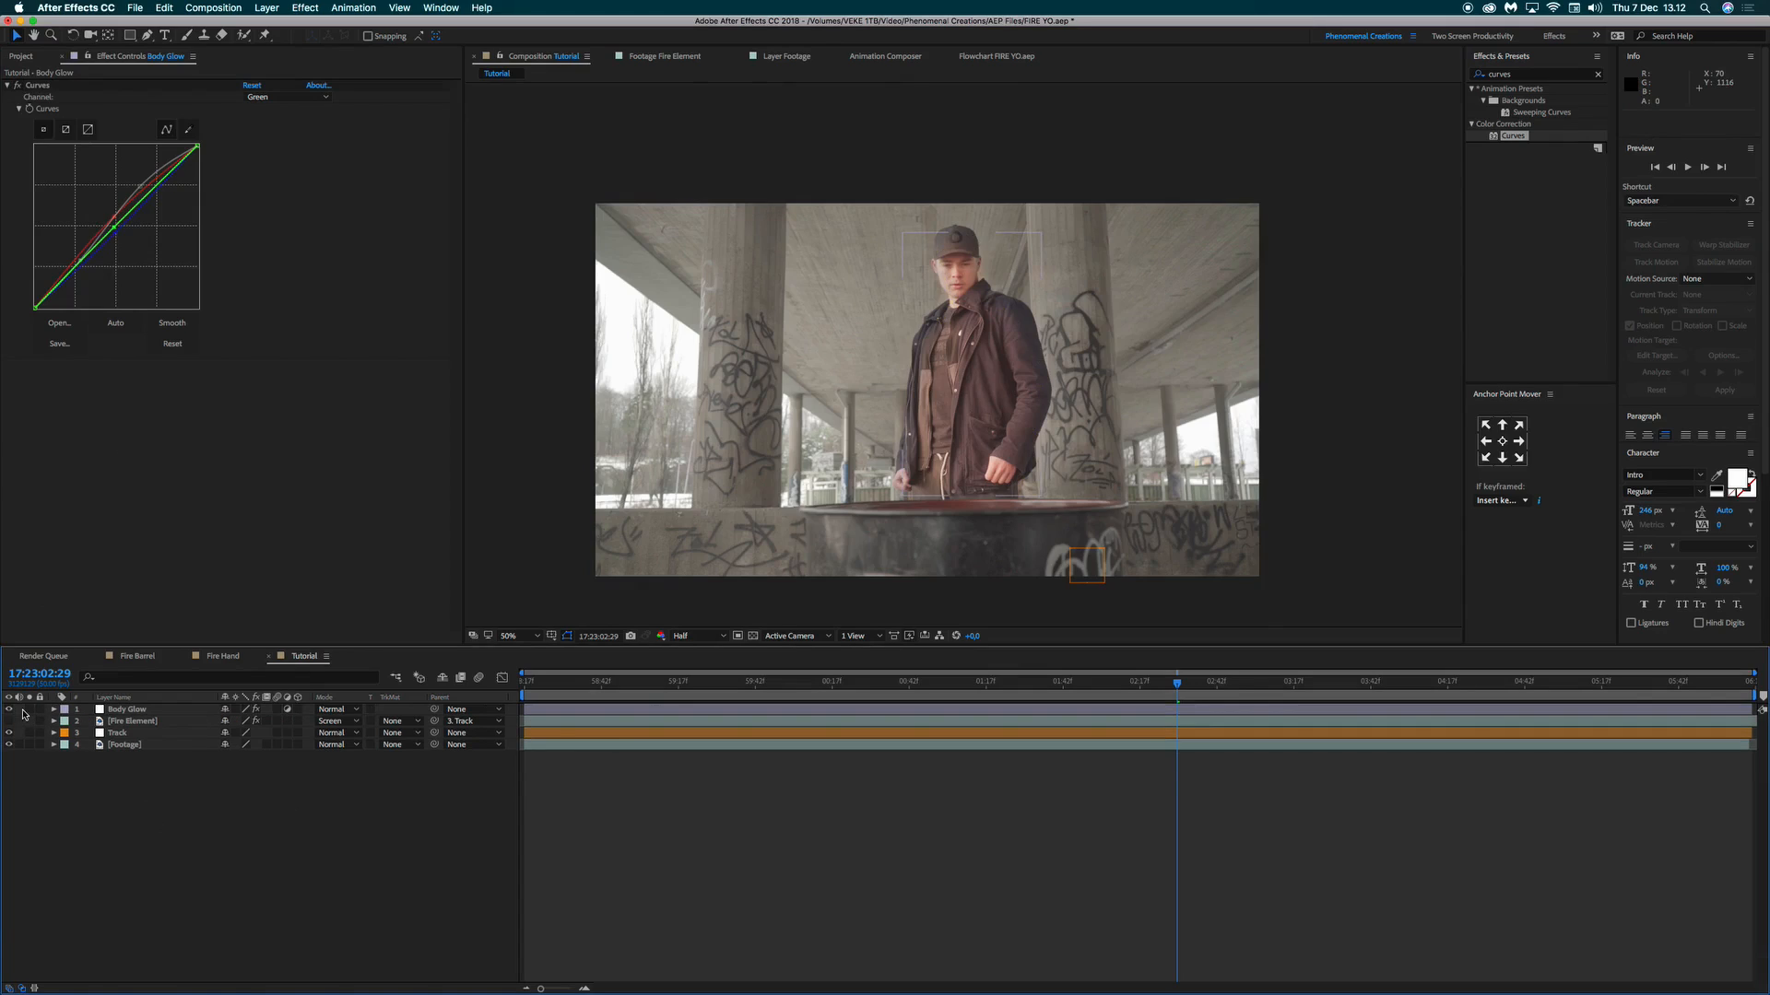
pyautogui.click(10, 711)
pyautogui.click(10, 711)
pyautogui.click(10, 710)
# Parent the Body Glow layer to the Track layer and scrub the timeline to check that the mask follows the man.
pyautogui.click(124, 710)
pyautogui.click(465, 710)
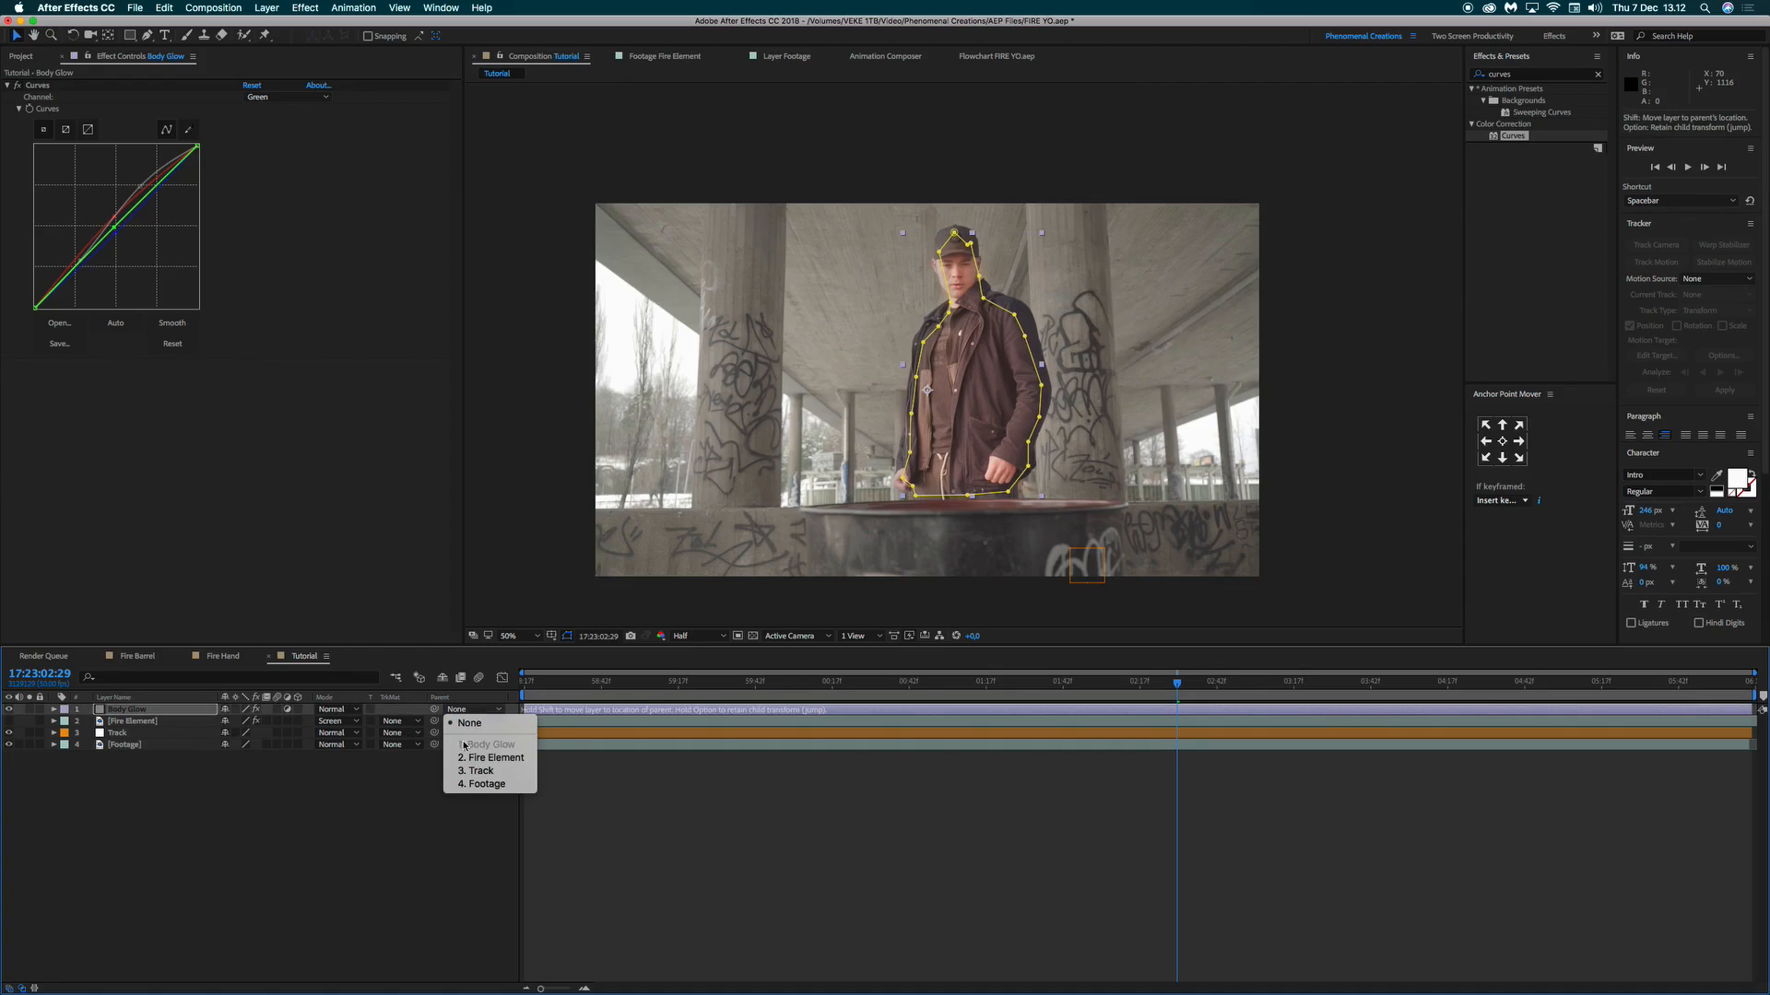
pyautogui.click(472, 772)
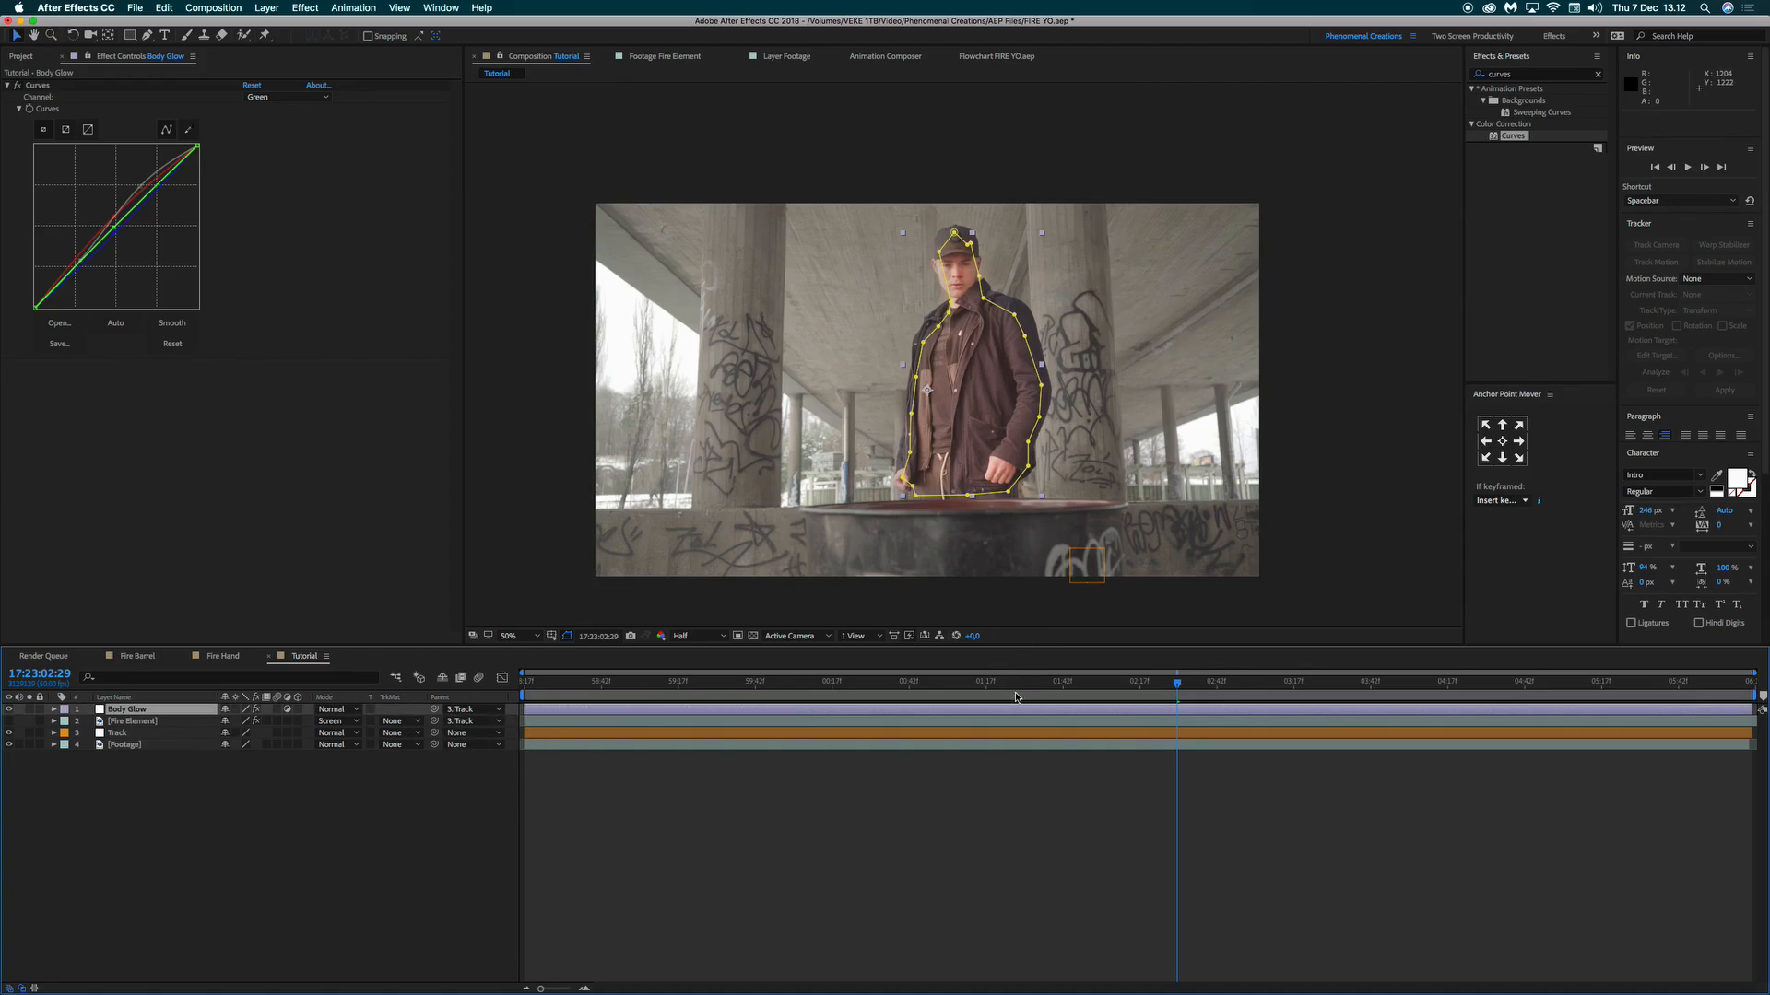
pyautogui.moveTo(1014, 683); pyautogui.dragTo(1102, 721)
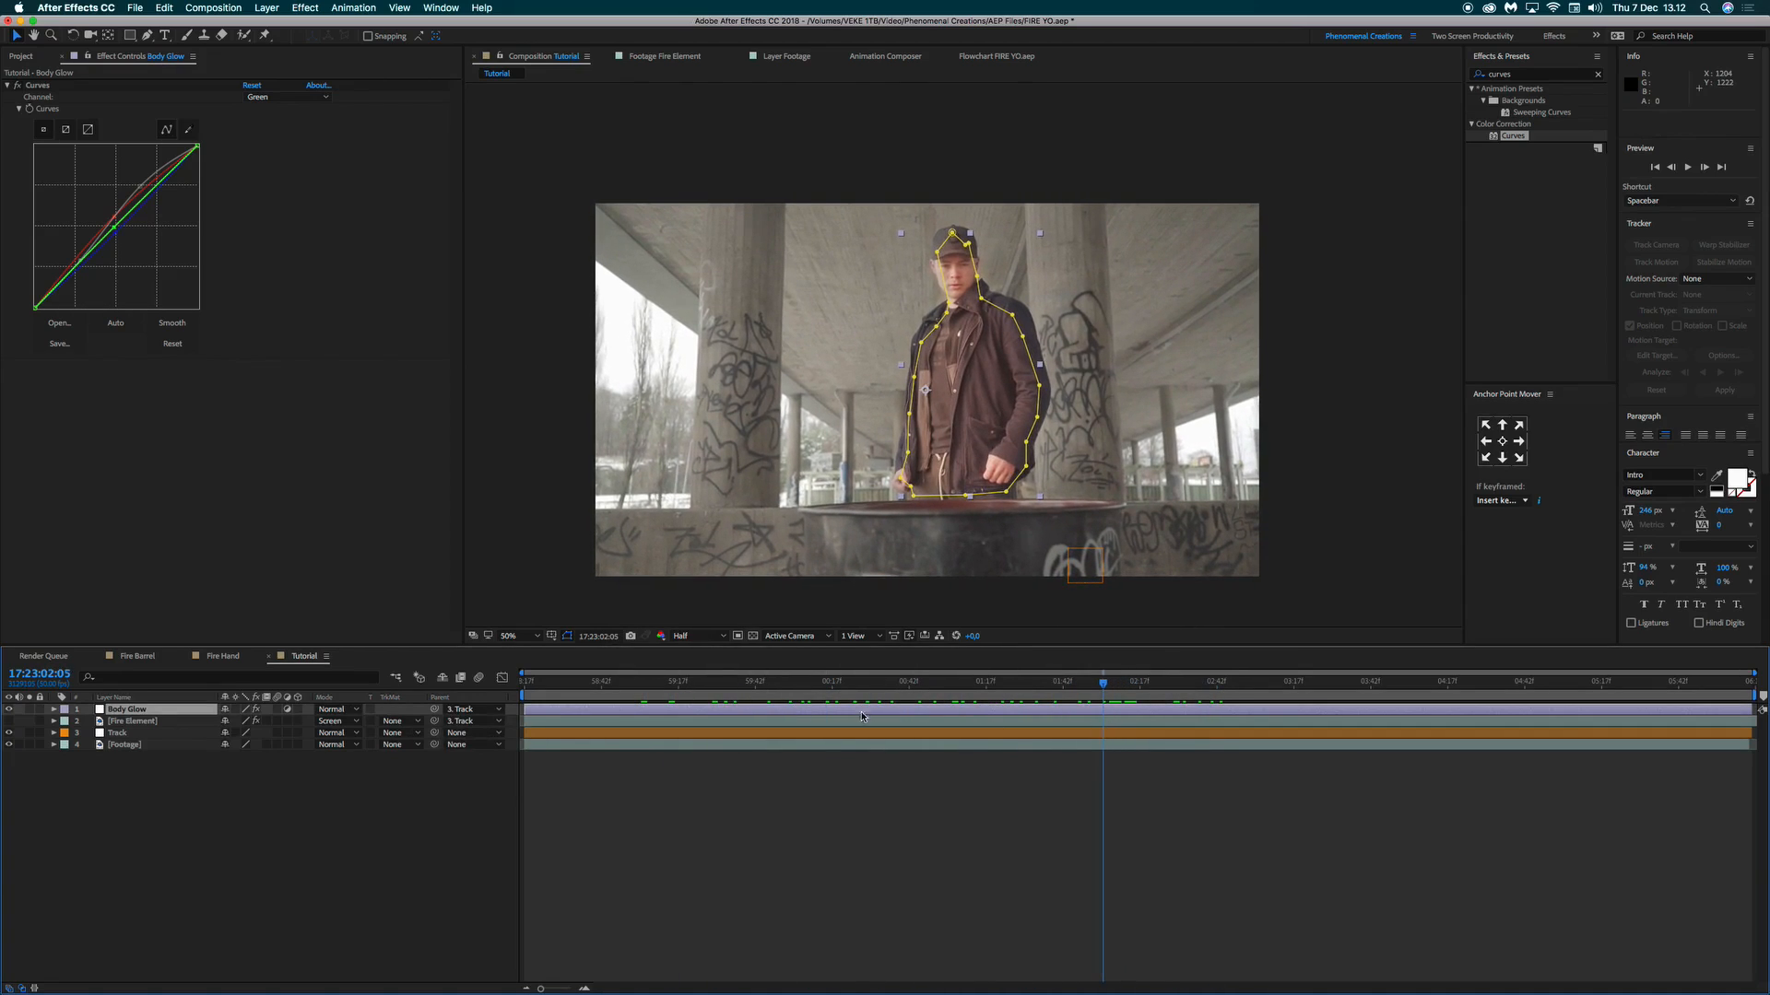
pyautogui.click(383, 795)
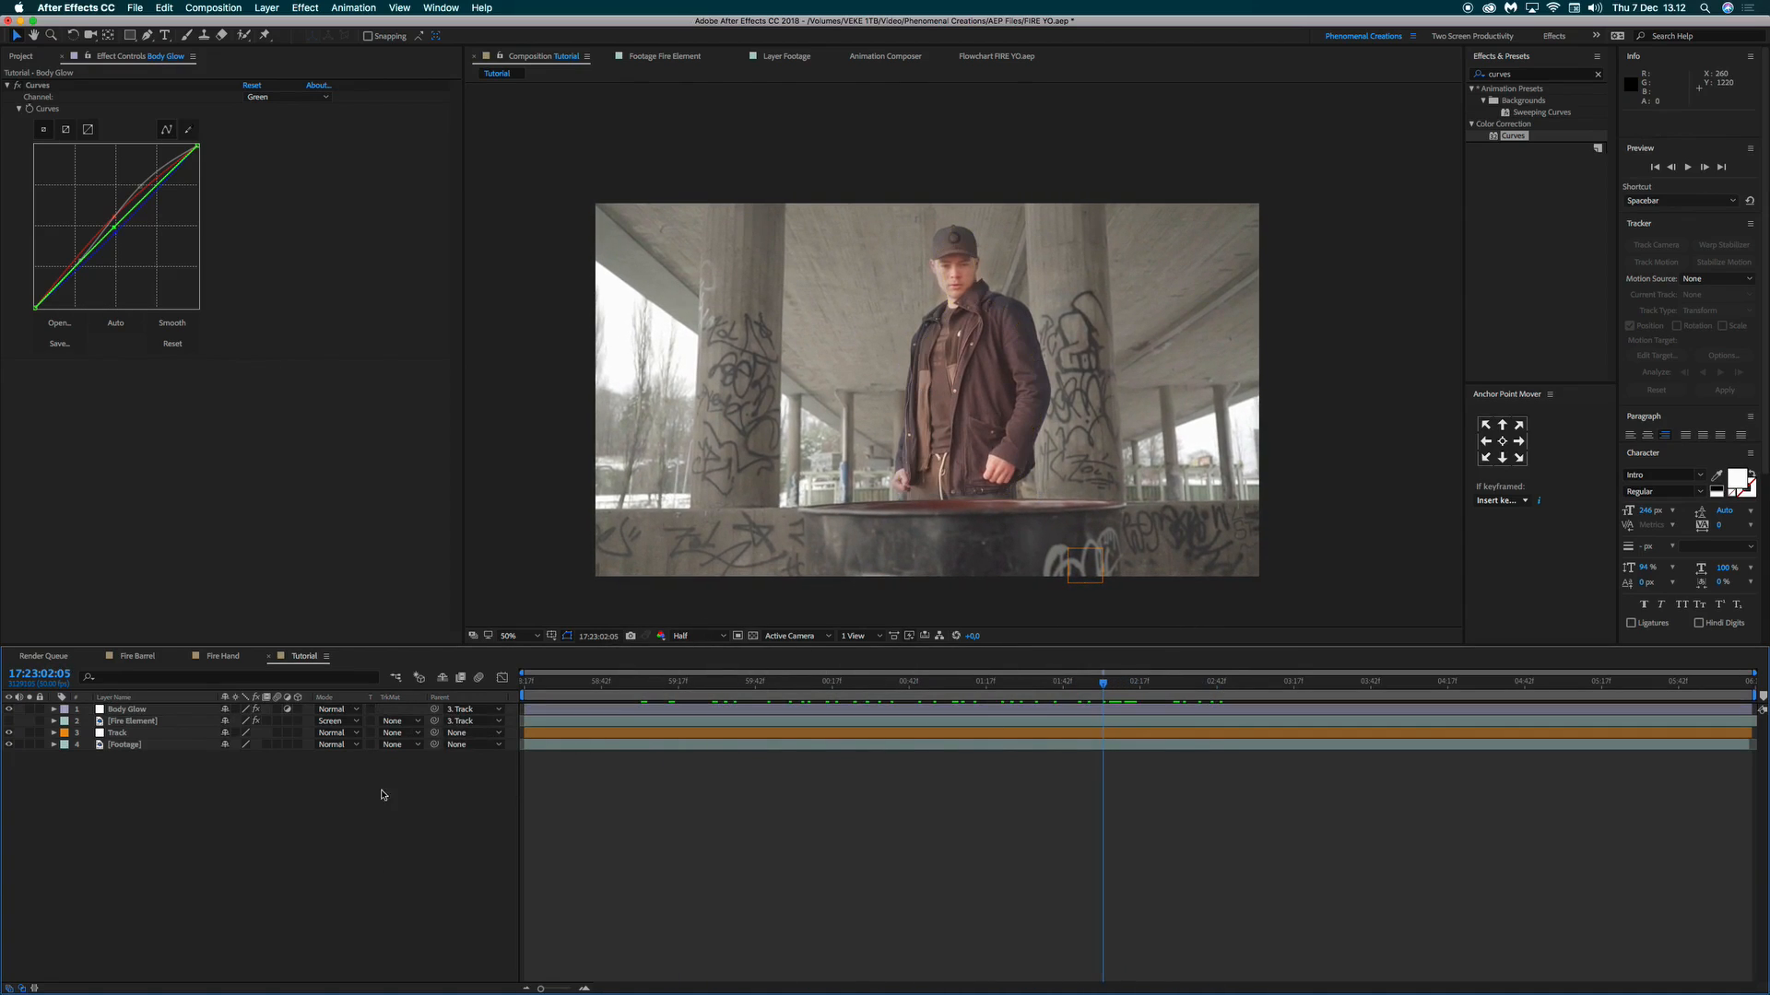
# Find the Exposure color correction effect, add it to Body Glow below Curves, and collapse the Curves settings.
pyautogui.click(1535, 74)
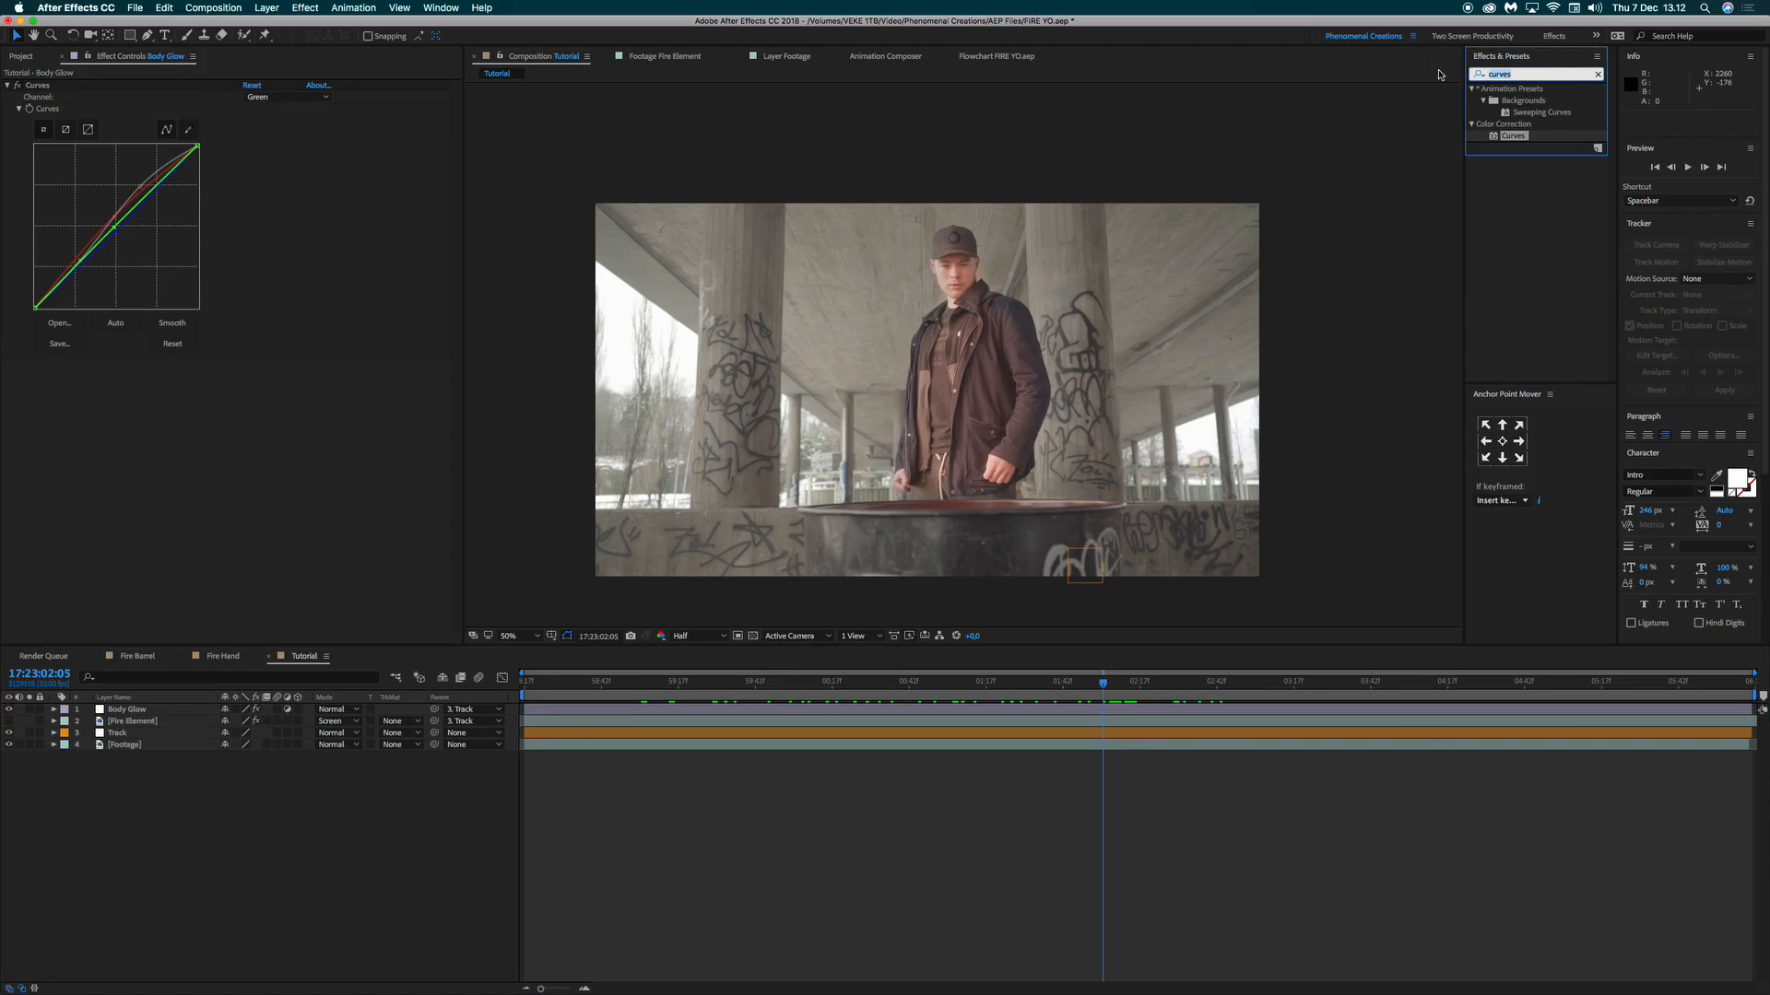
pyautogui.write('exposure')
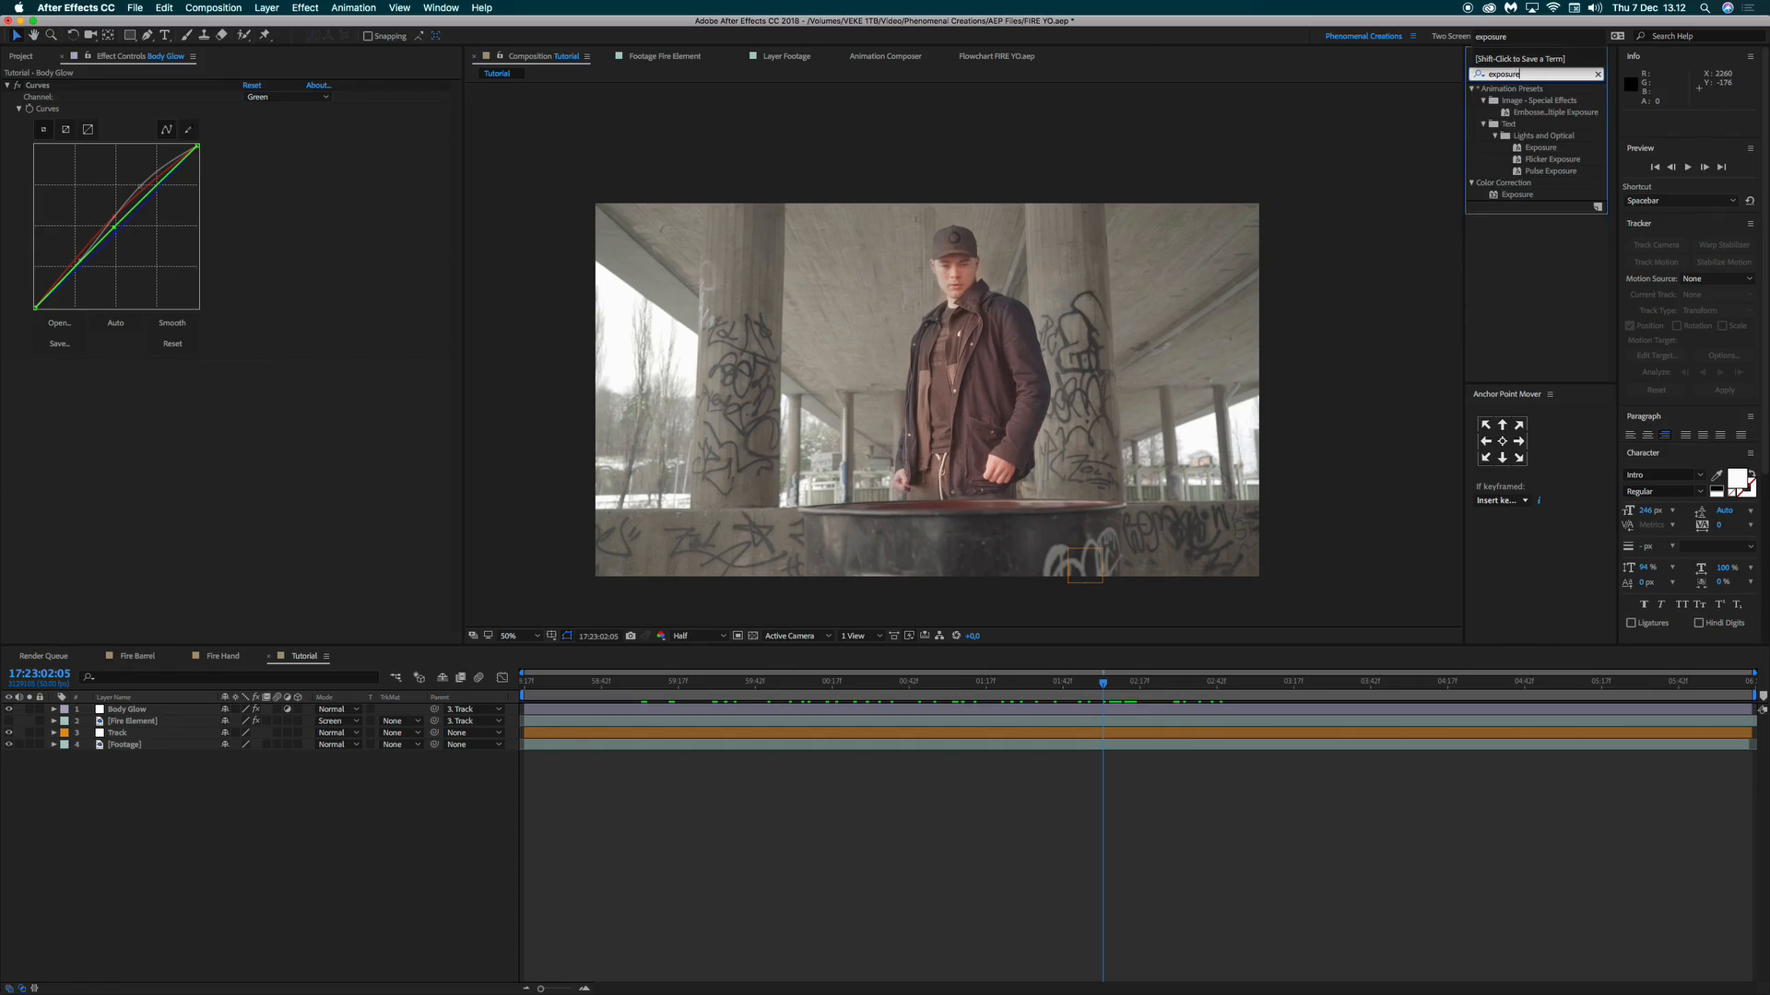
pyautogui.moveTo(1525, 195); pyautogui.dragTo(101, 482)
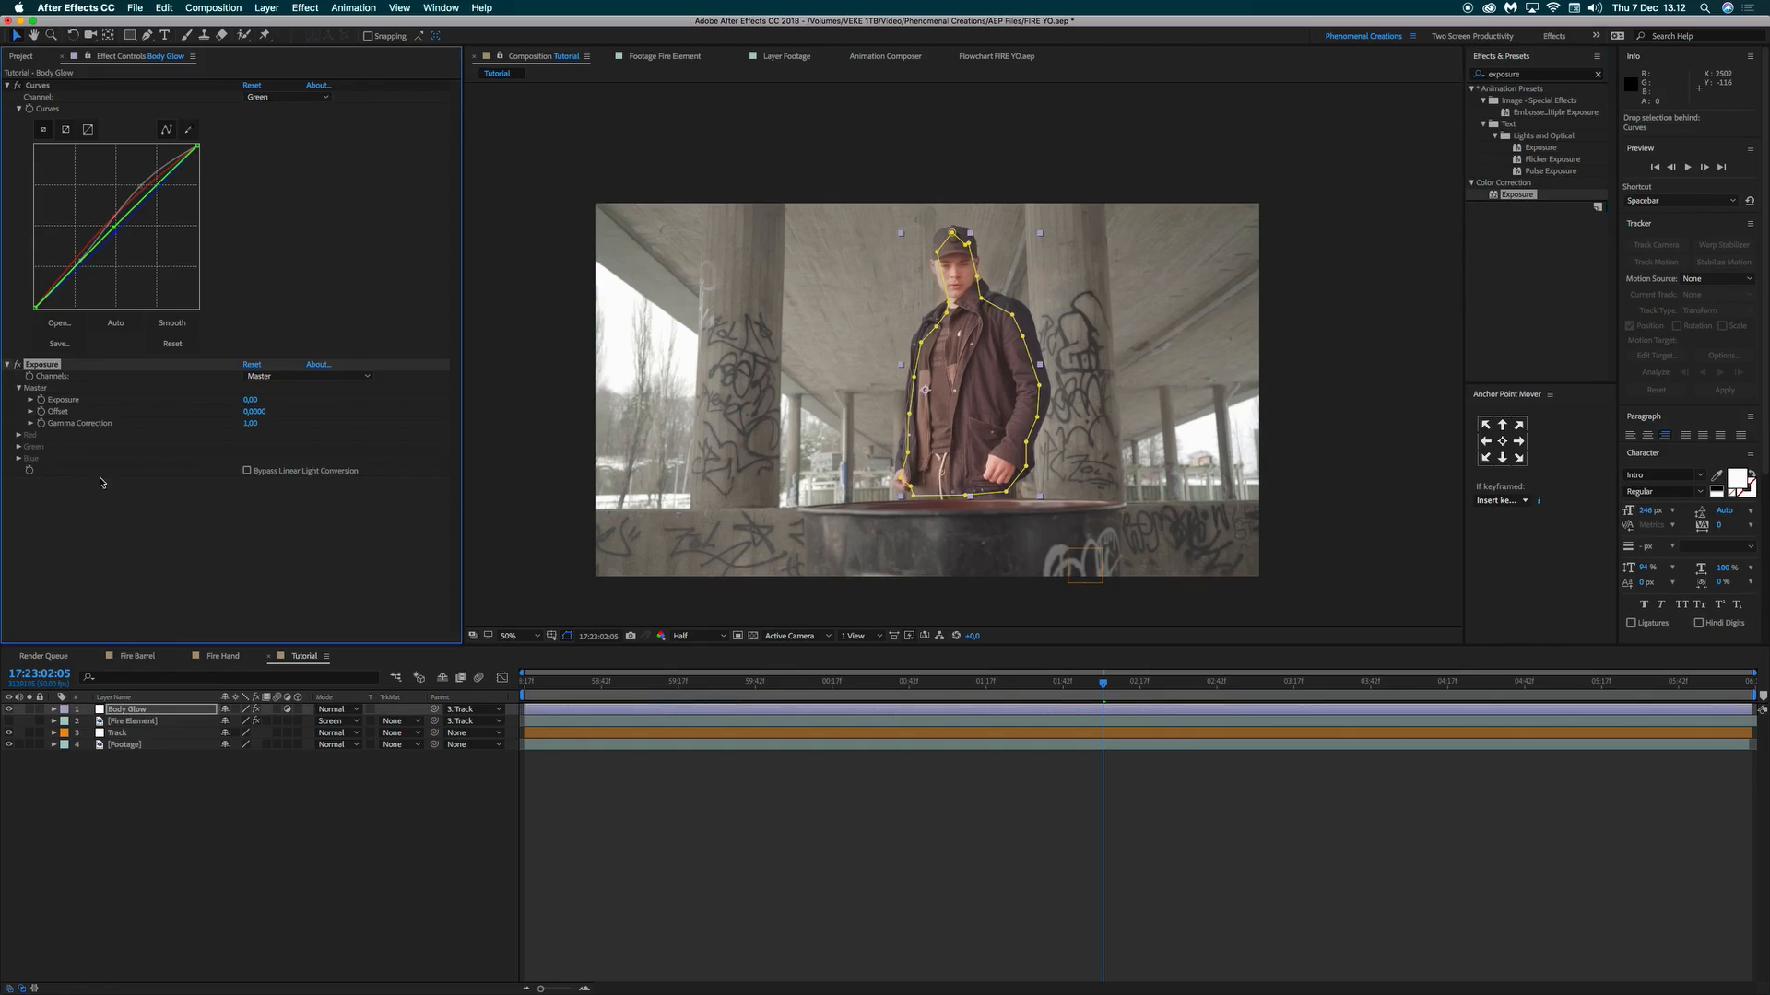
pyautogui.click(7, 86)
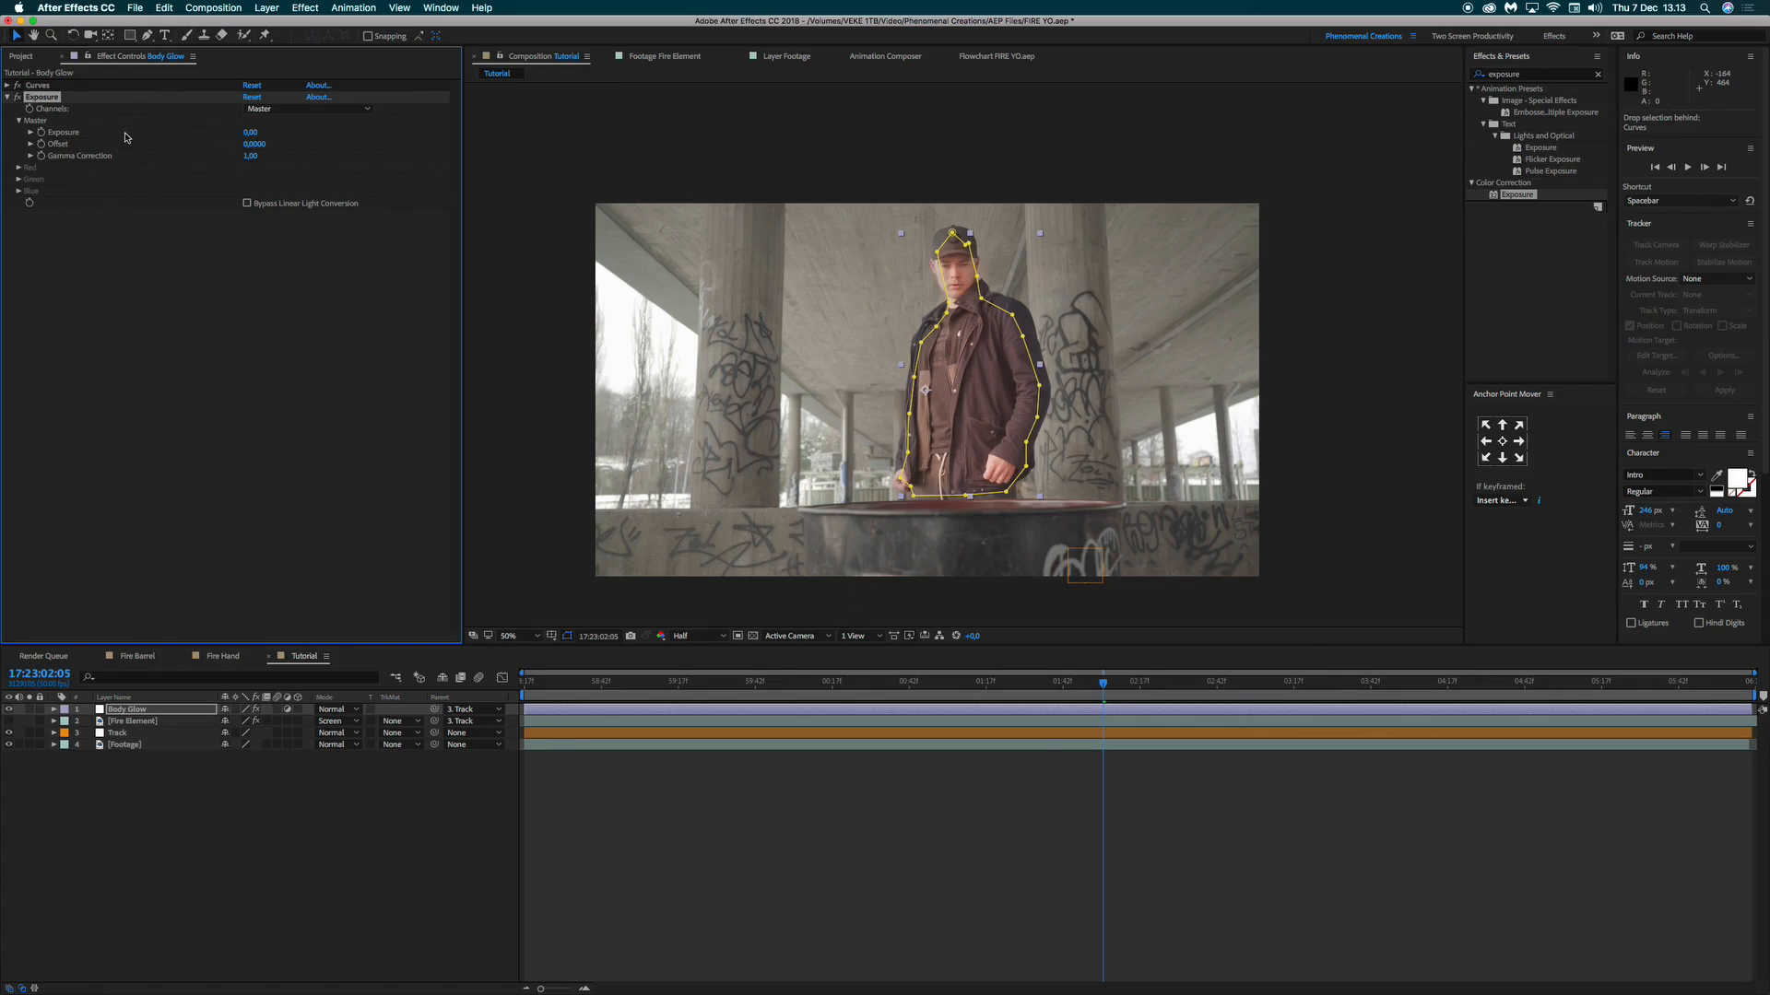
# Test a raised Exposure value and reset it, and apply the expression wiggle(3,1) to the master Exposure property.
pyautogui.moveTo(247, 135); pyautogui.dragTo(281, 143)
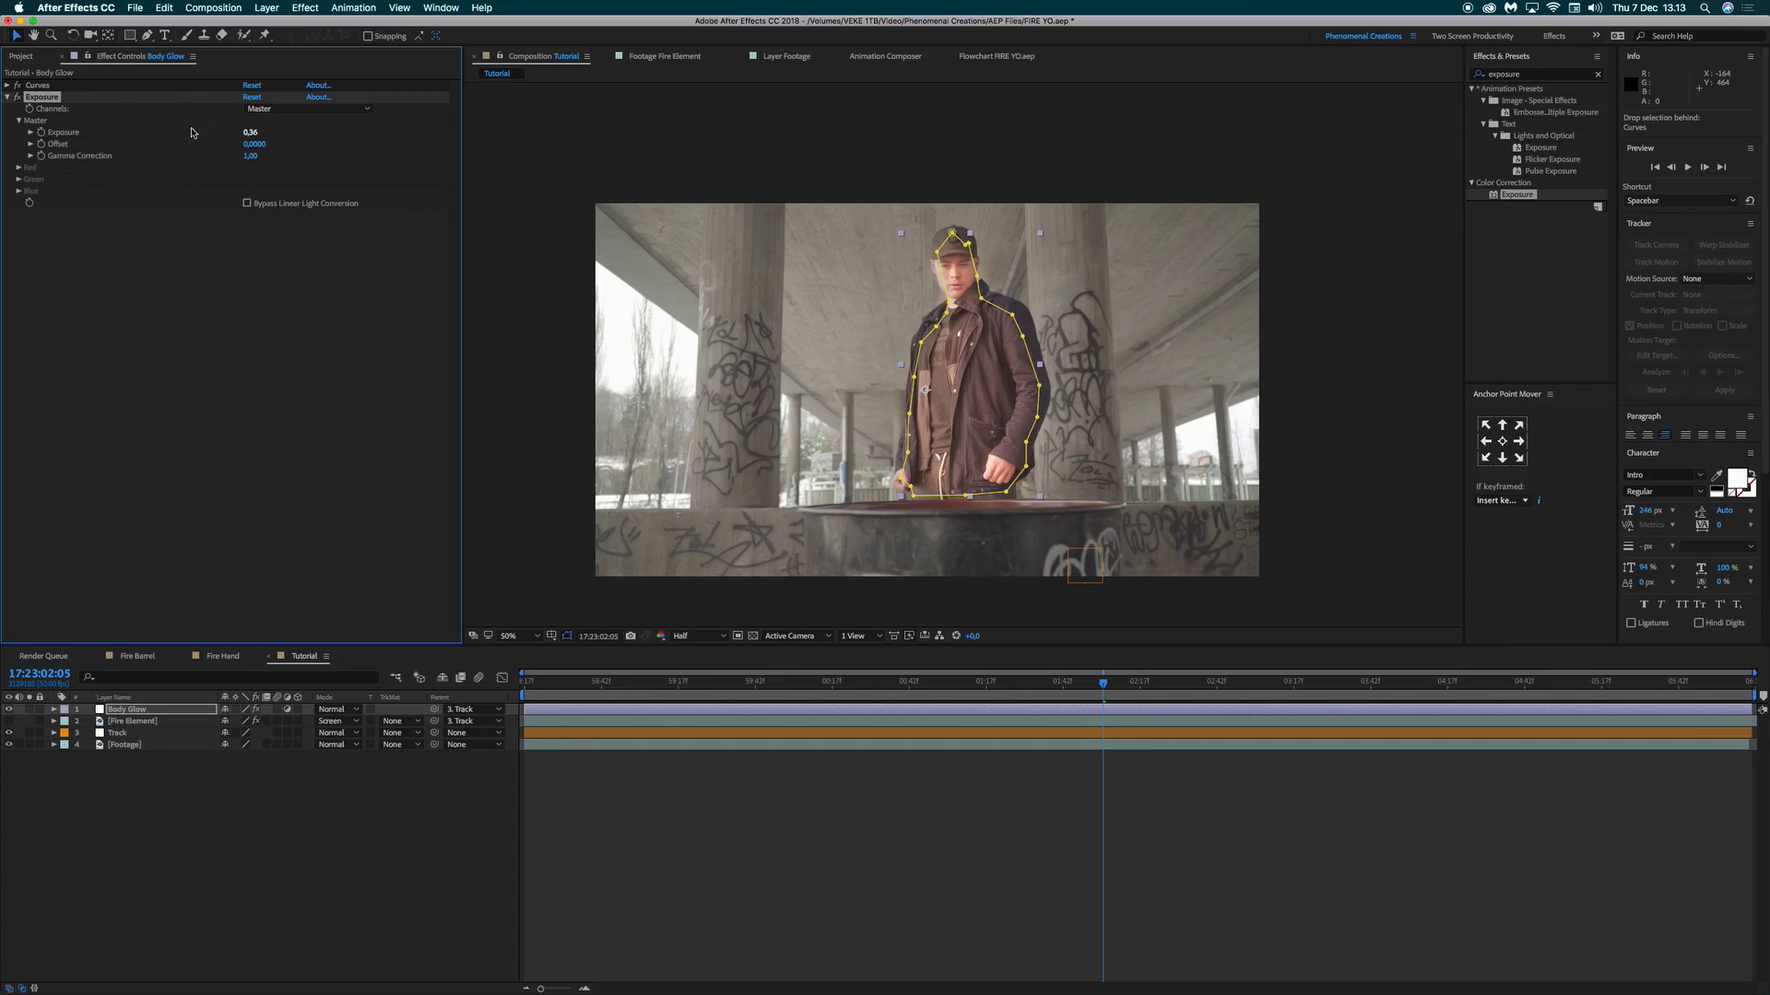
pyautogui.click(258, 99)
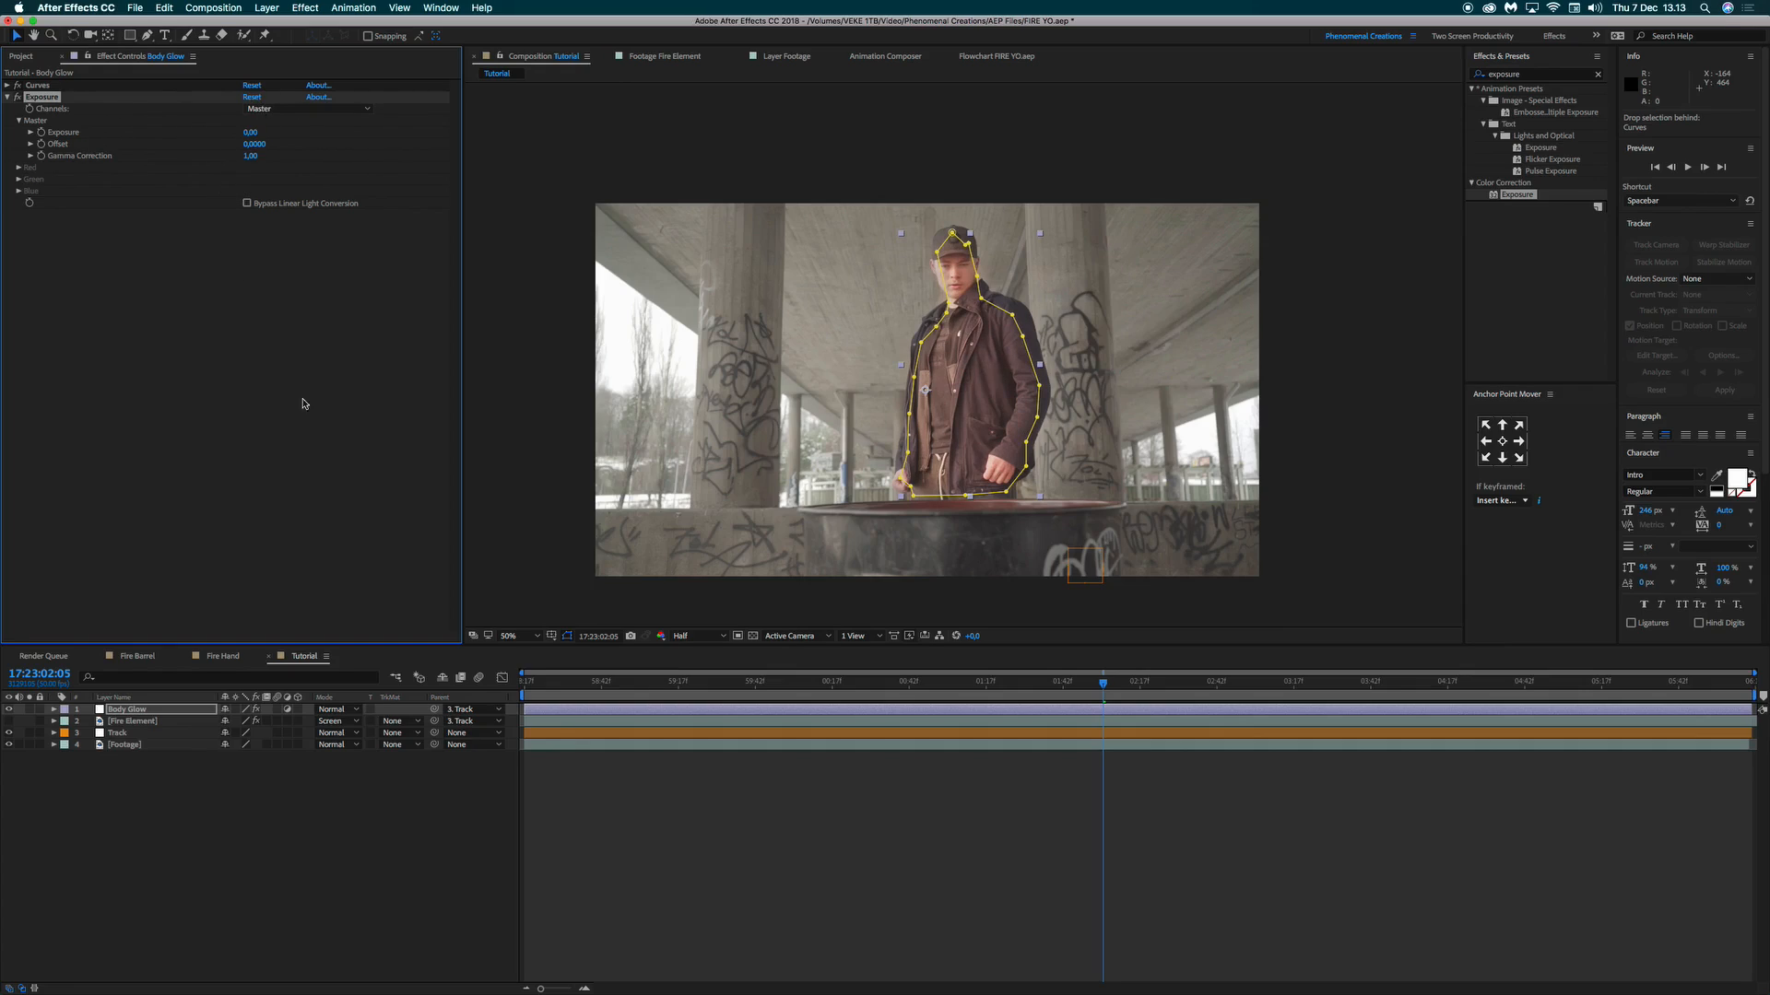
pyautogui.keyDown('alt'); pyautogui.click(41, 133); pyautogui.keyUp('alt')
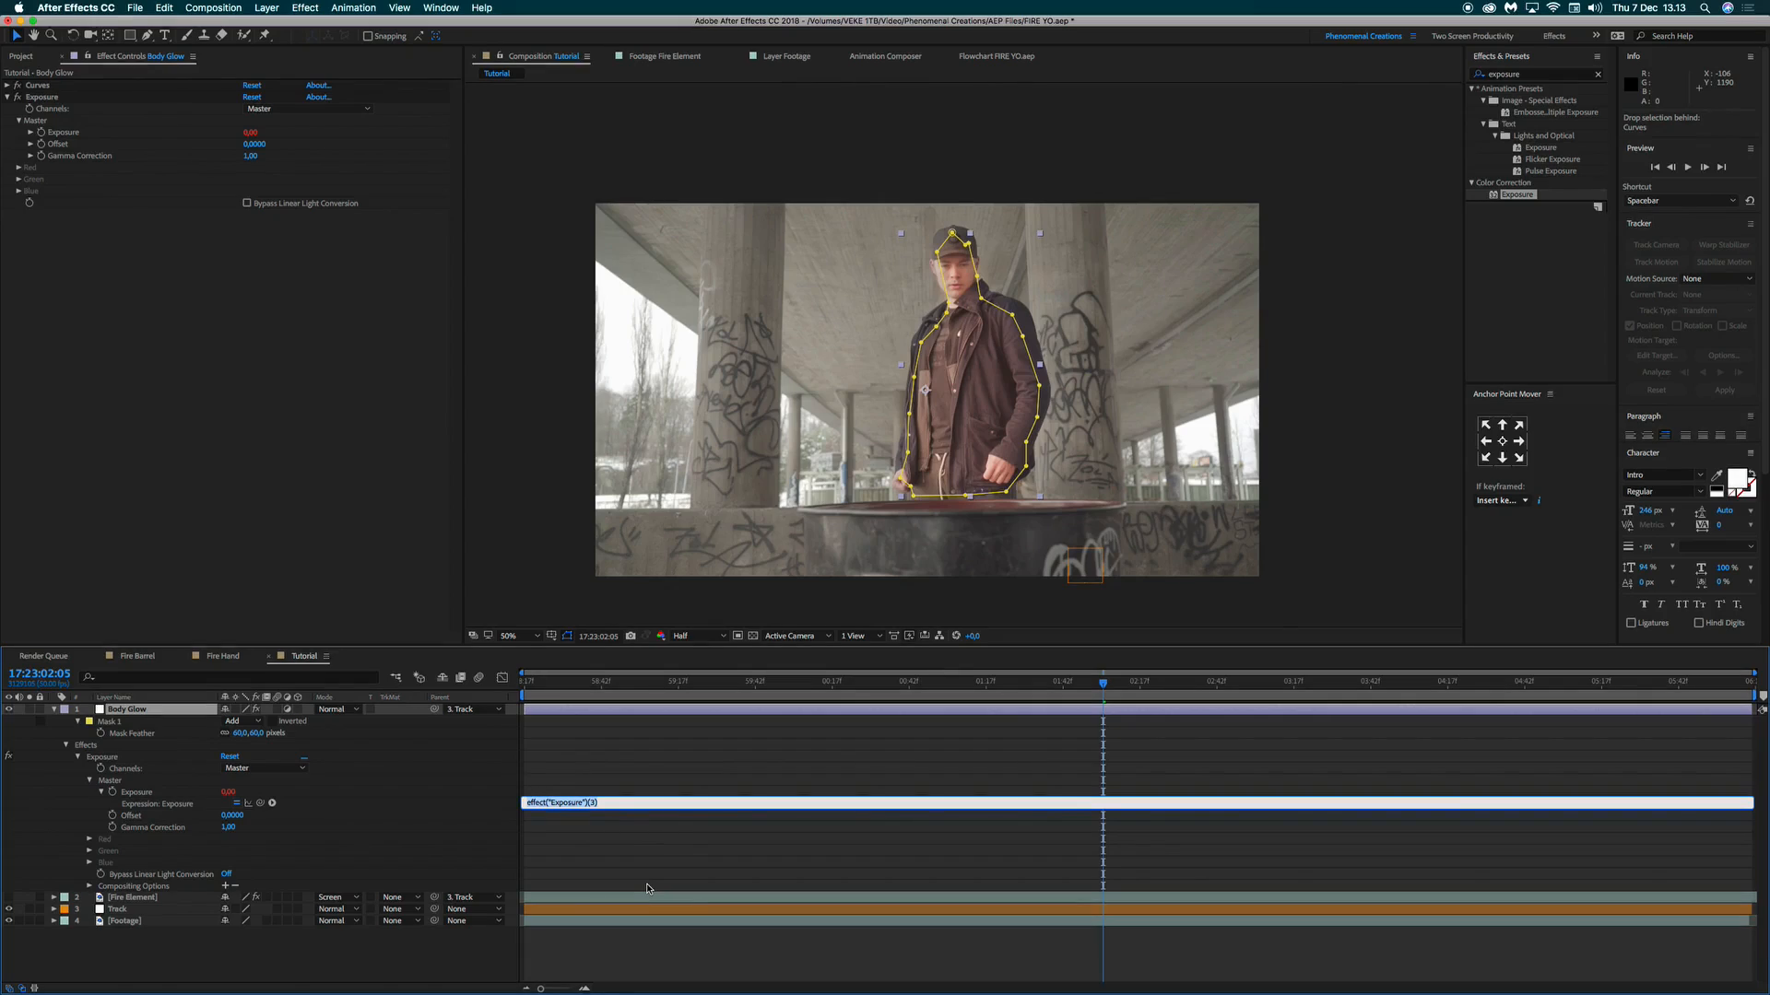
pyautogui.write('wiggle(3,1')
pyautogui.click(565, 752)
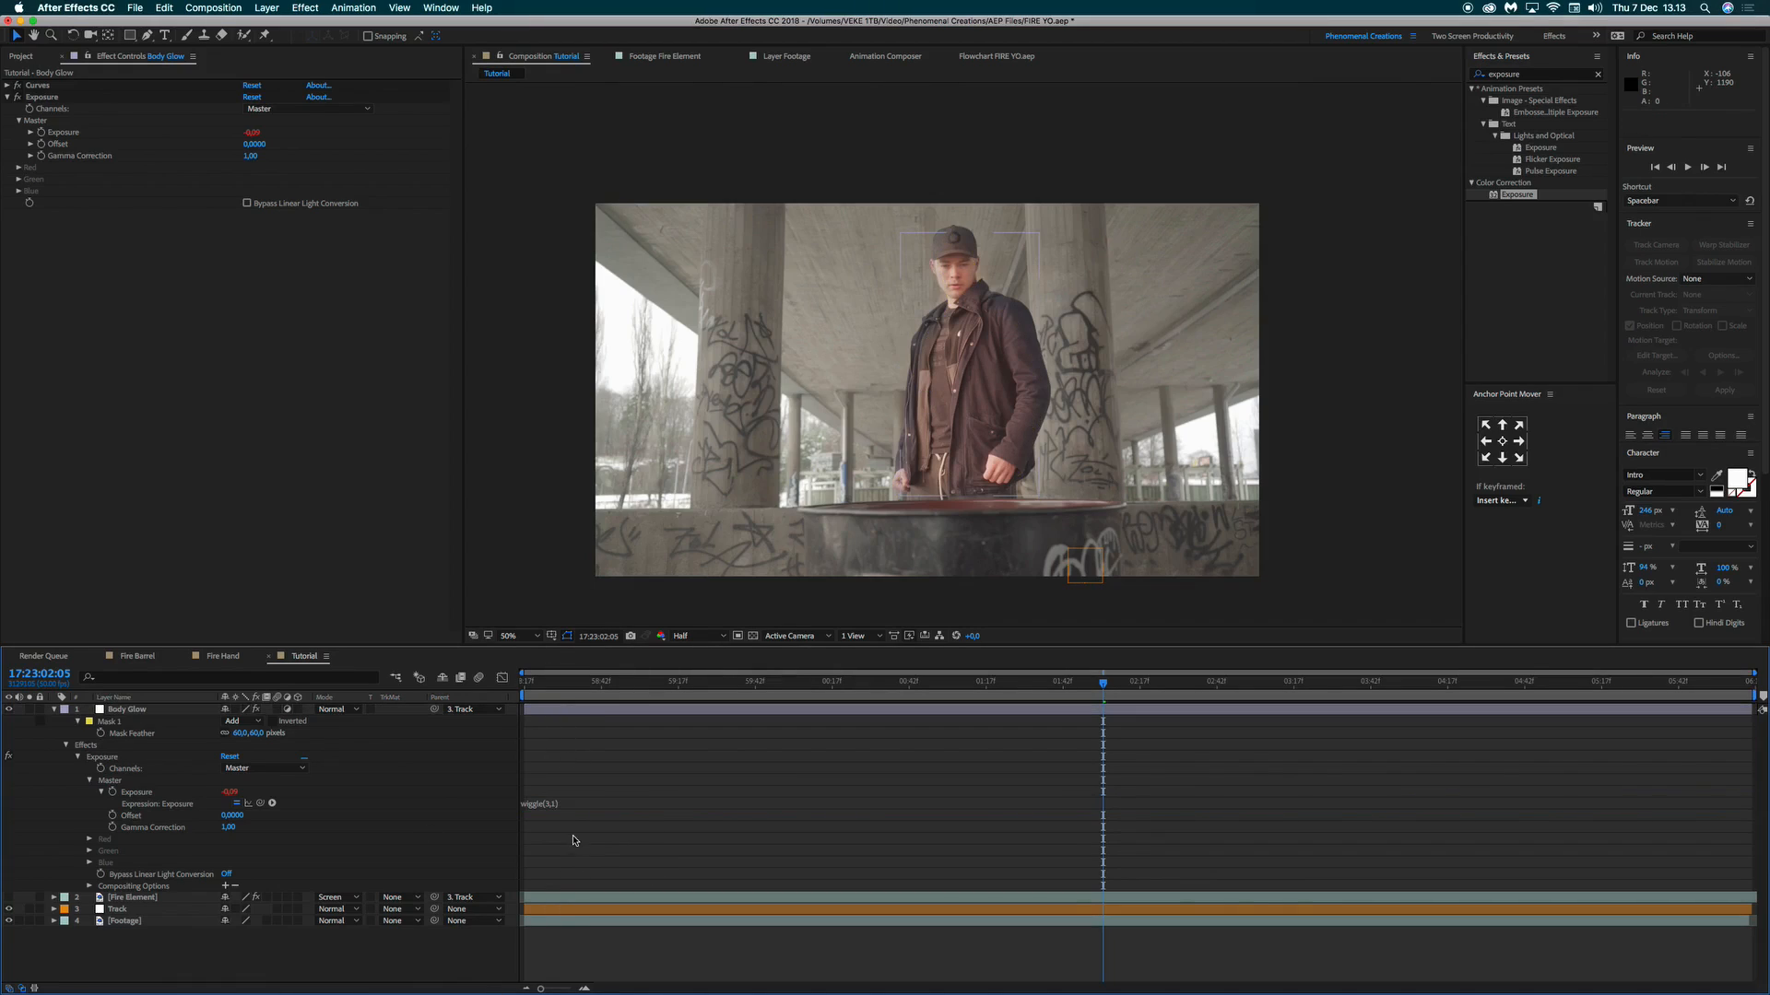
pyautogui.click(554, 805)
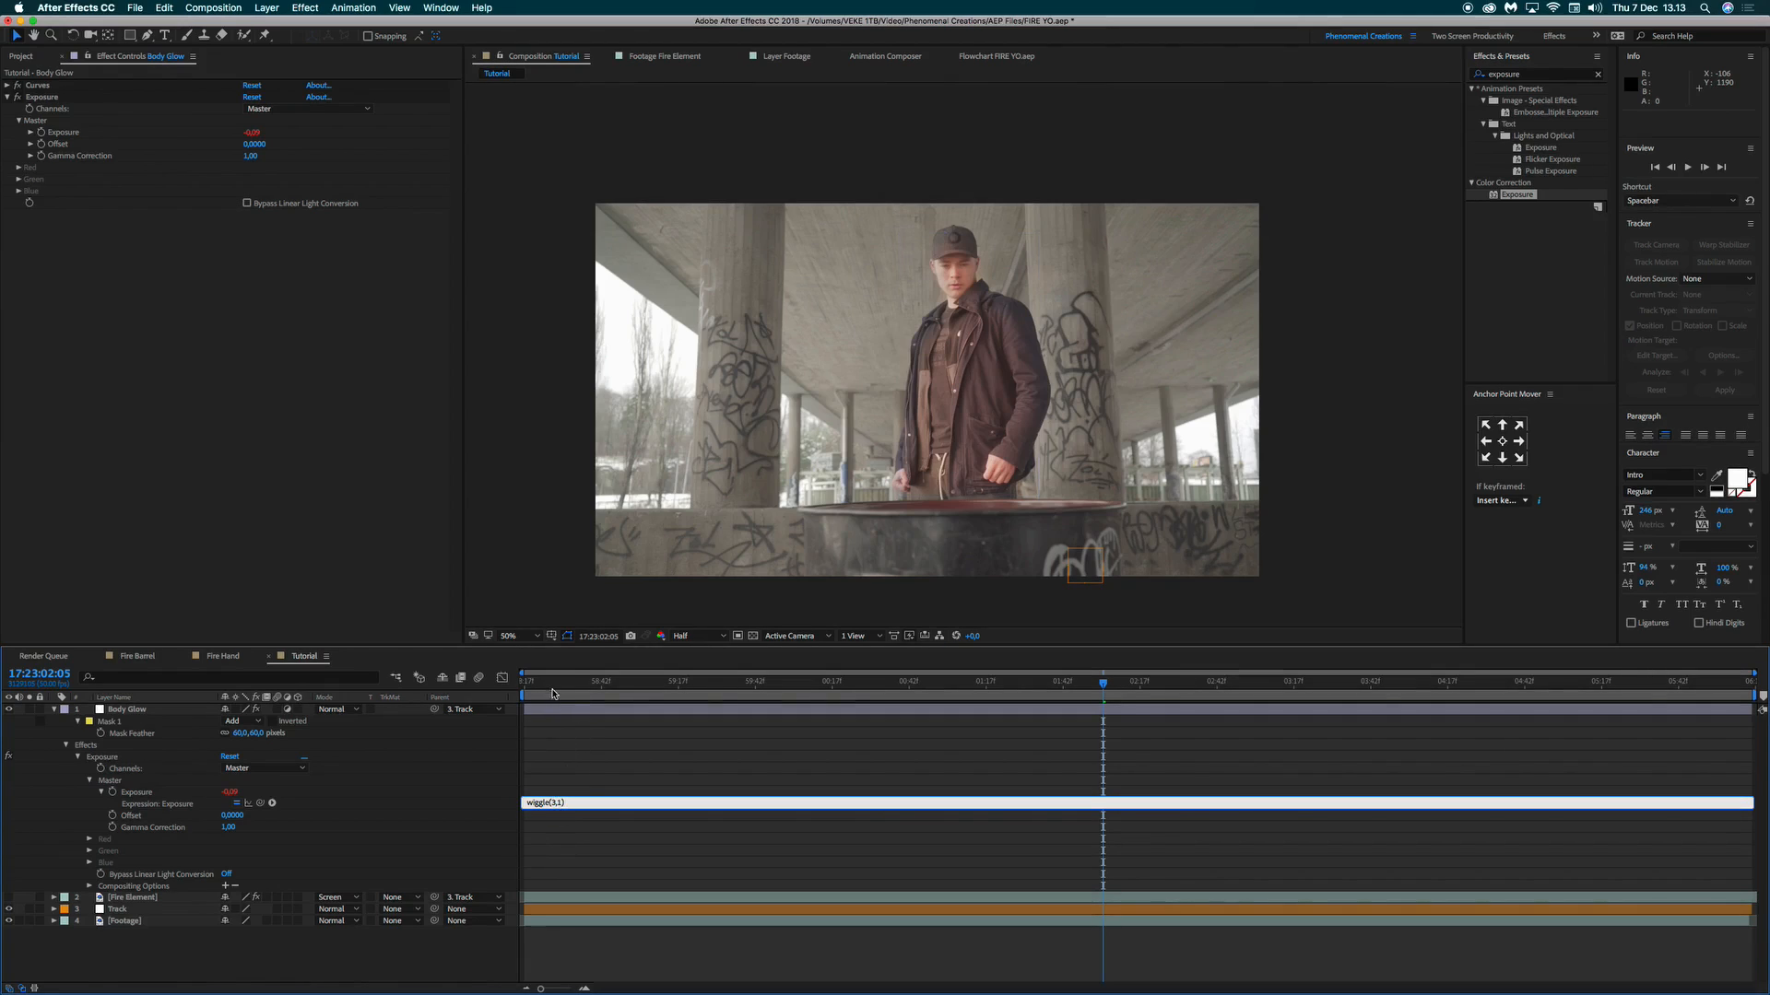
# Play the composition from its start to review the exposure flicker on the man.
pyautogui.click(526, 684)
pyautogui.press('space')
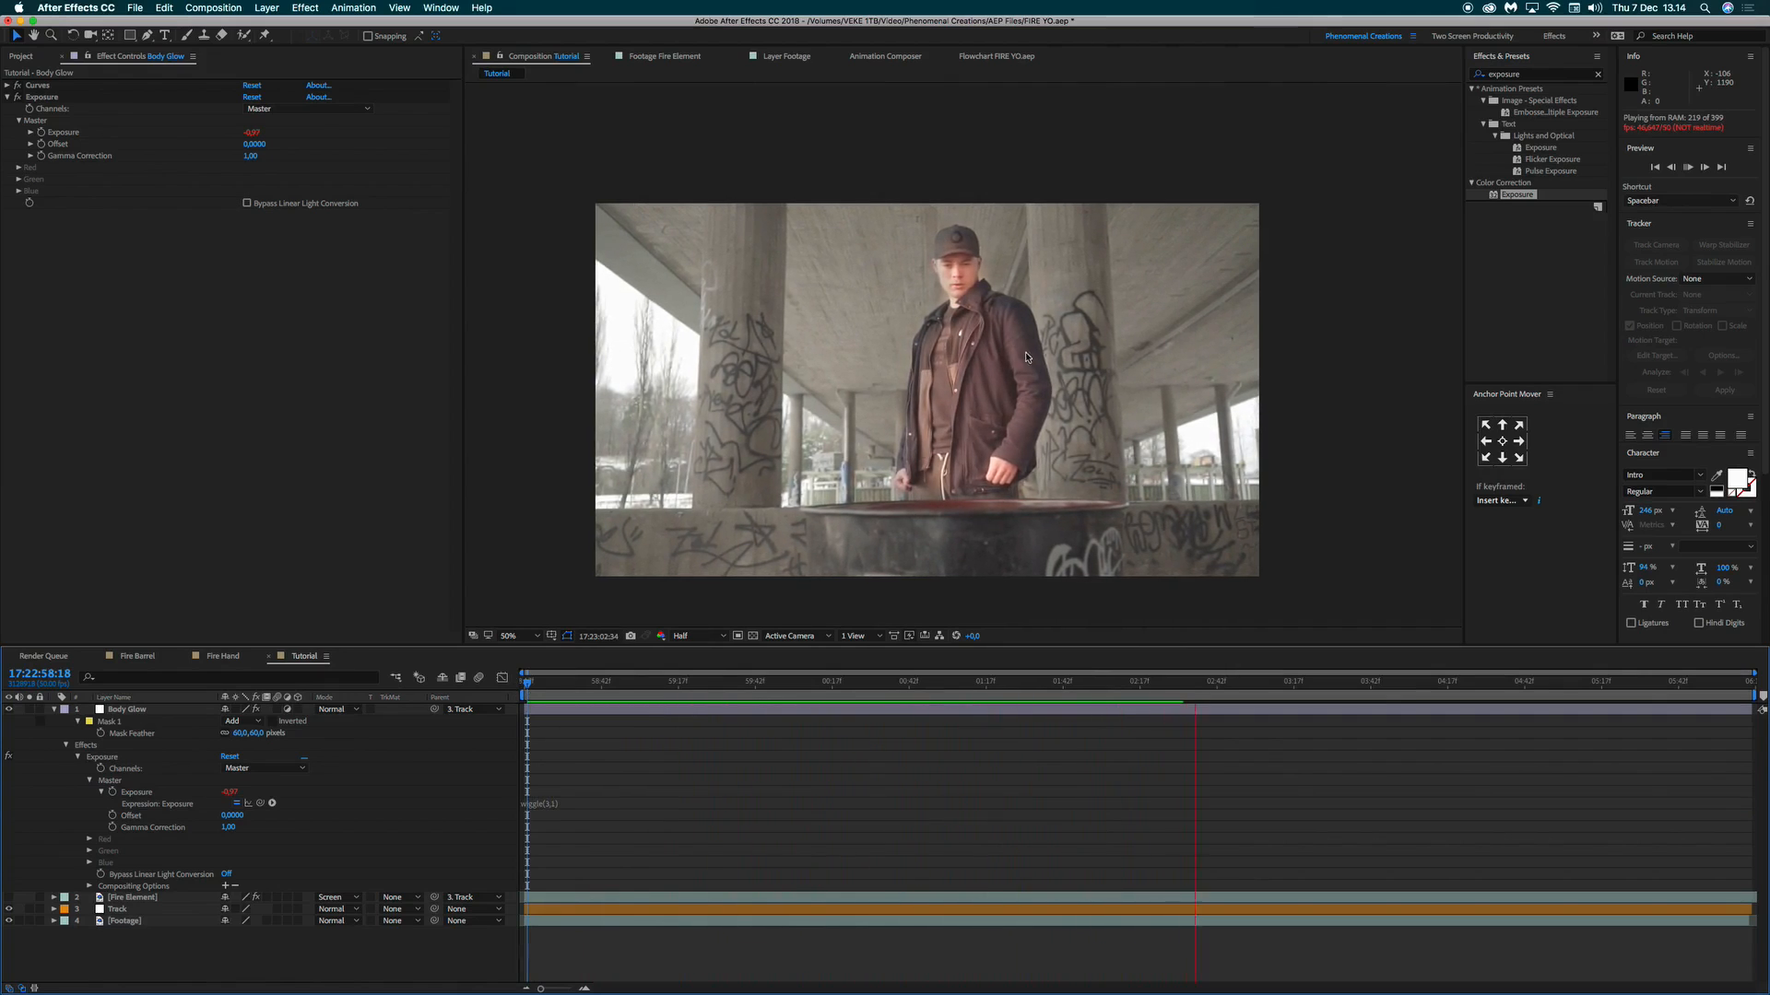
pyautogui.press('space')
# Change the Exposure expression to wiggle(3,0.7) and play the composition from its start to judge the flicker.
pyautogui.click(544, 803)
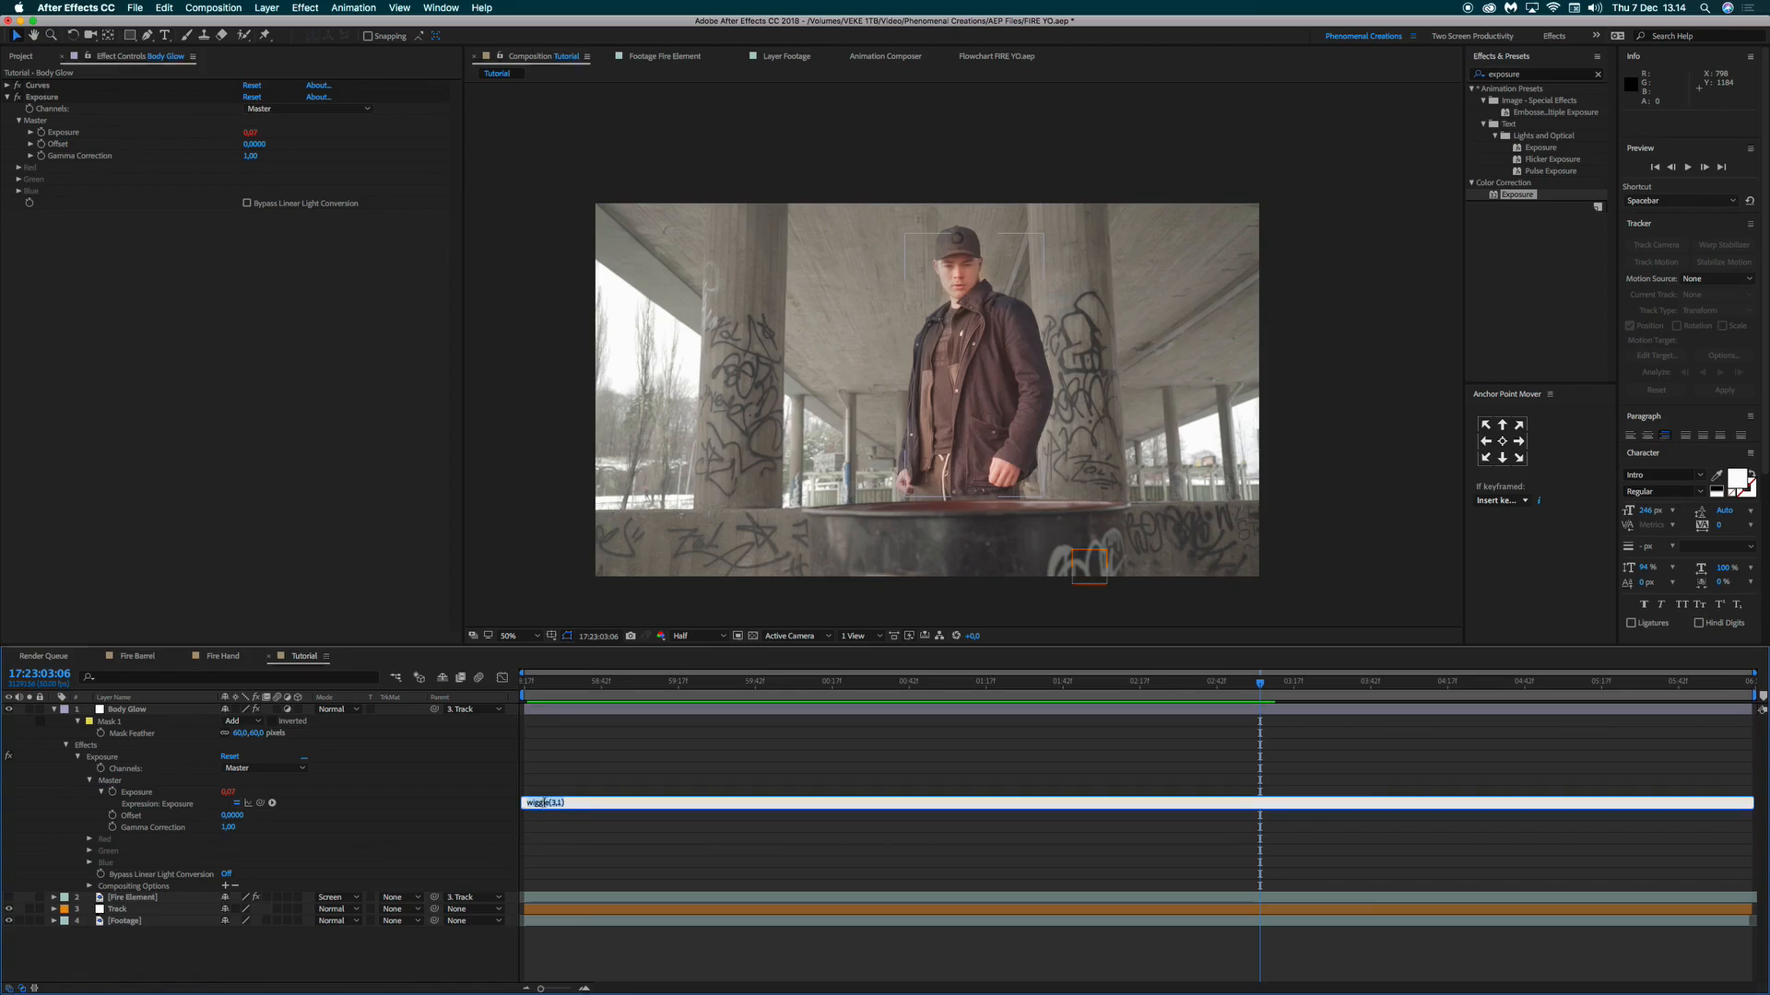
pyautogui.click(560, 804)
pyautogui.click(606, 785)
pyautogui.click(524, 684)
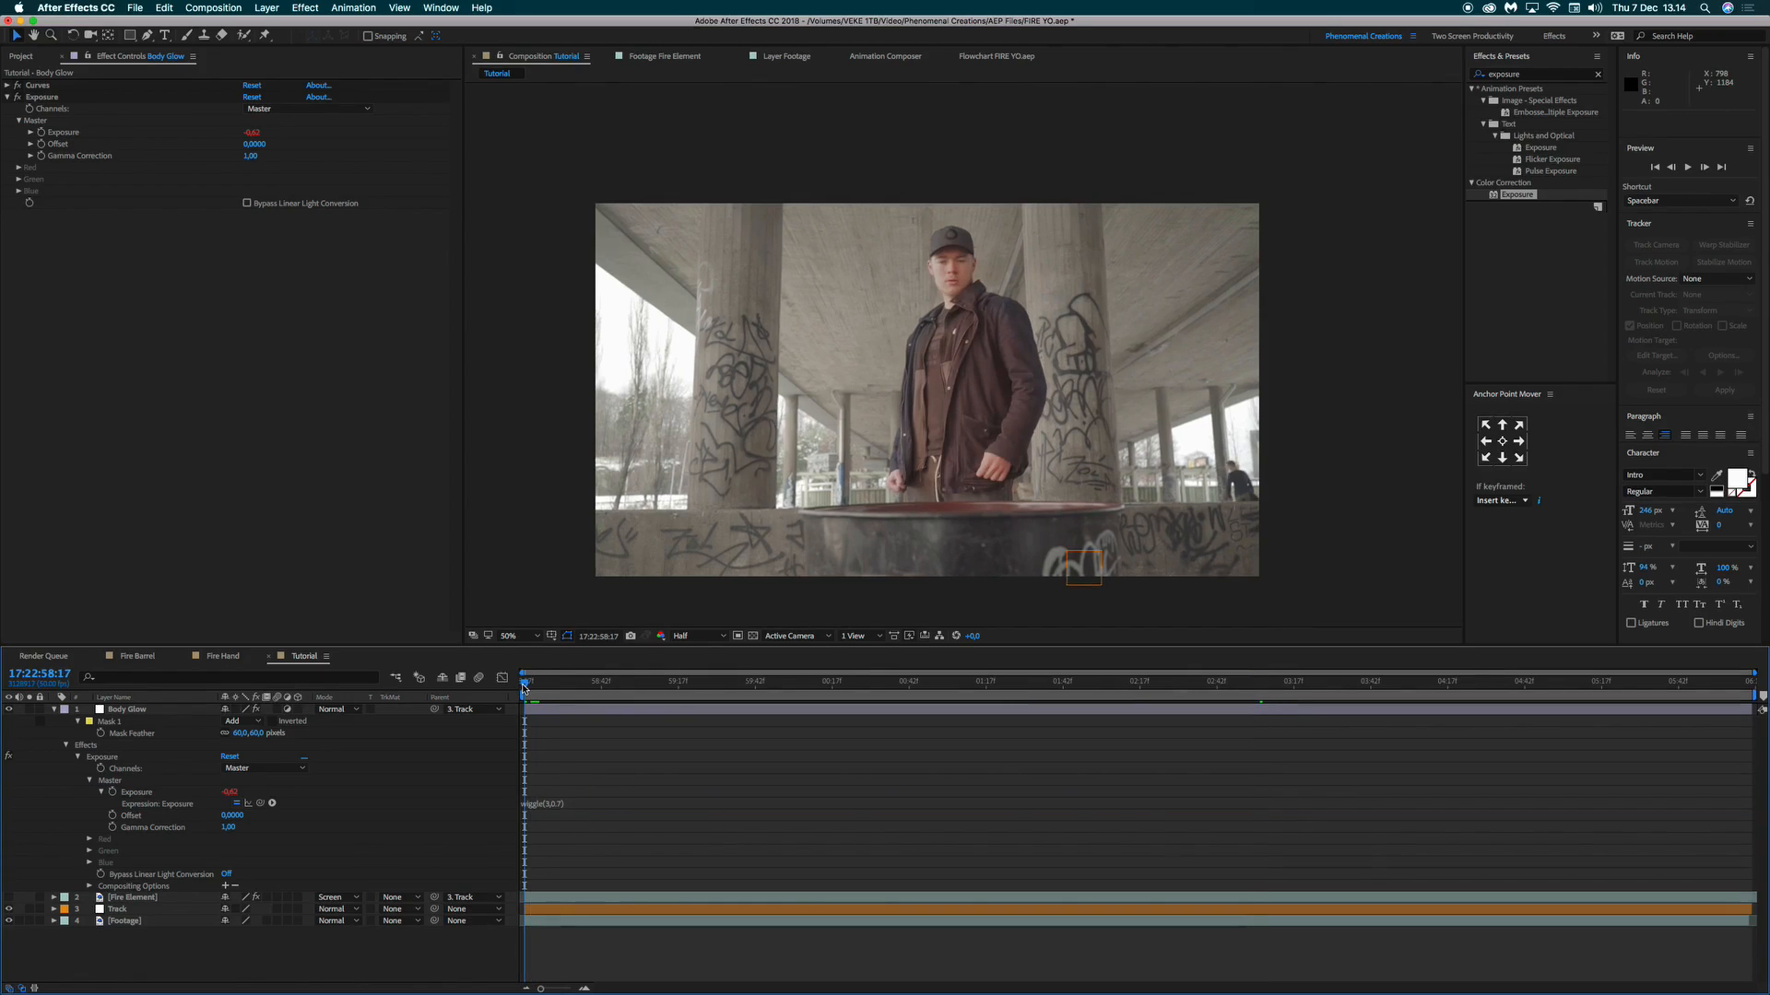
pyautogui.press('space')
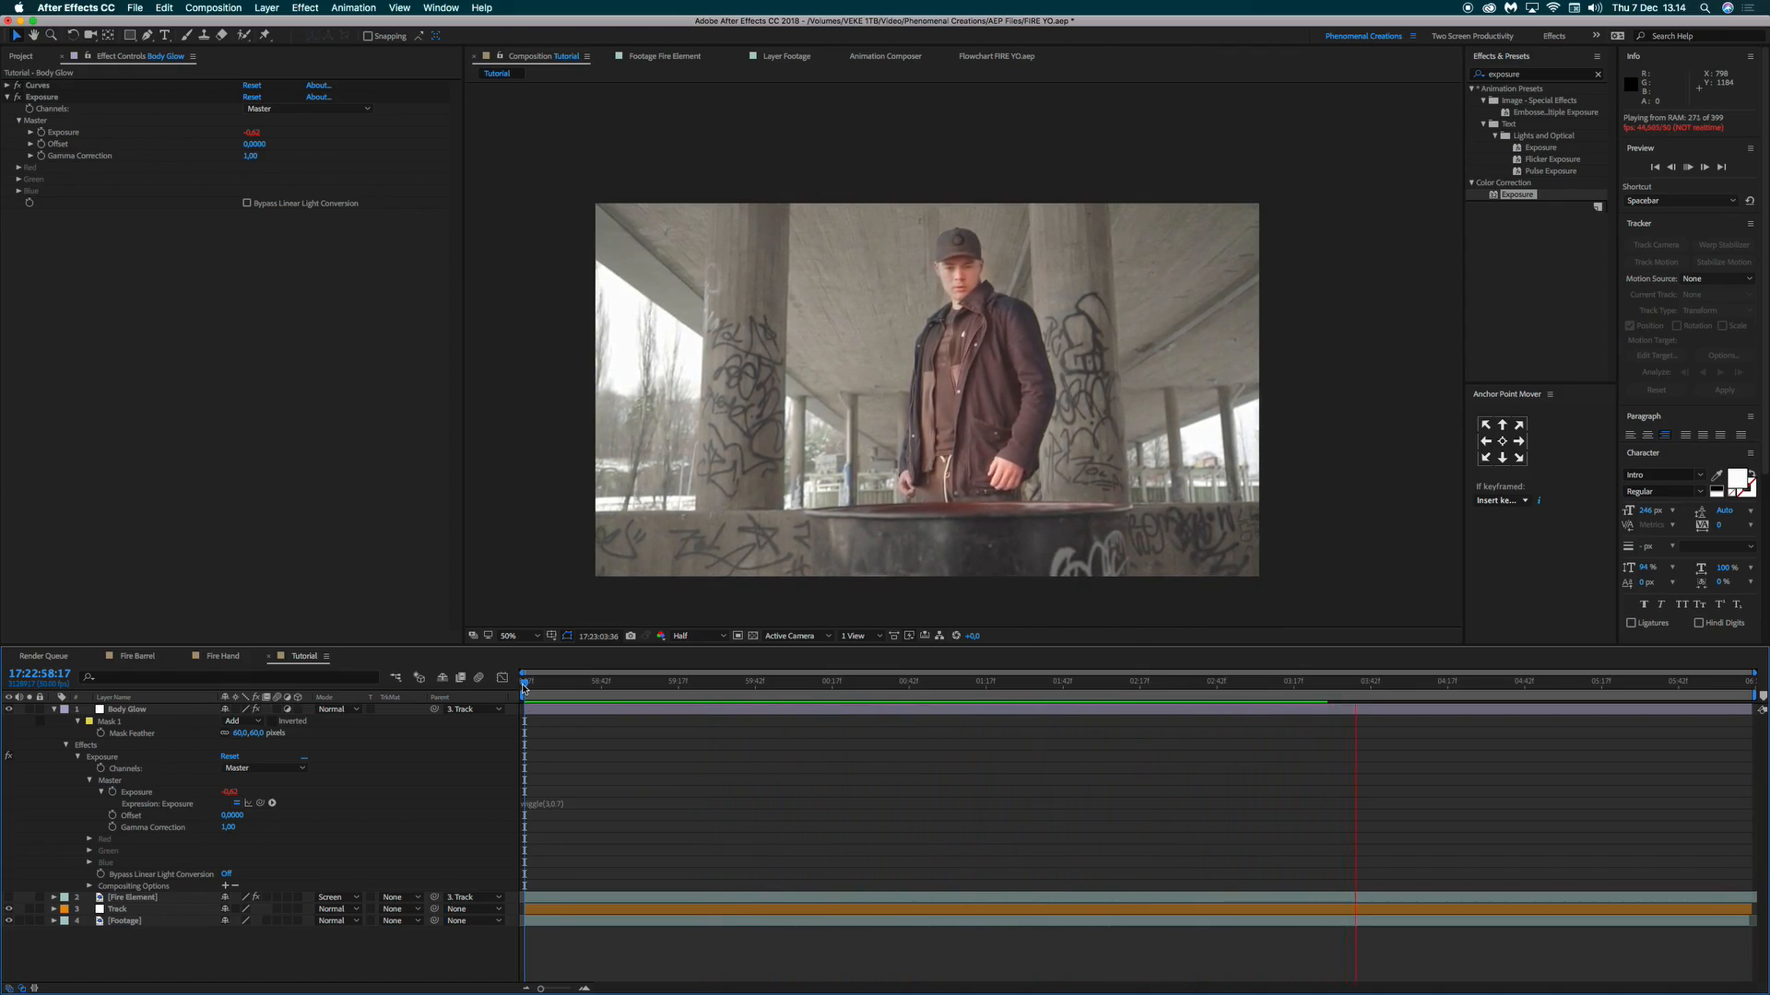
pyautogui.press('space')
# Change the Exposure expression to wiggle(3,0.5) and play back the composition to check the softer flicker.
pyautogui.click(561, 805)
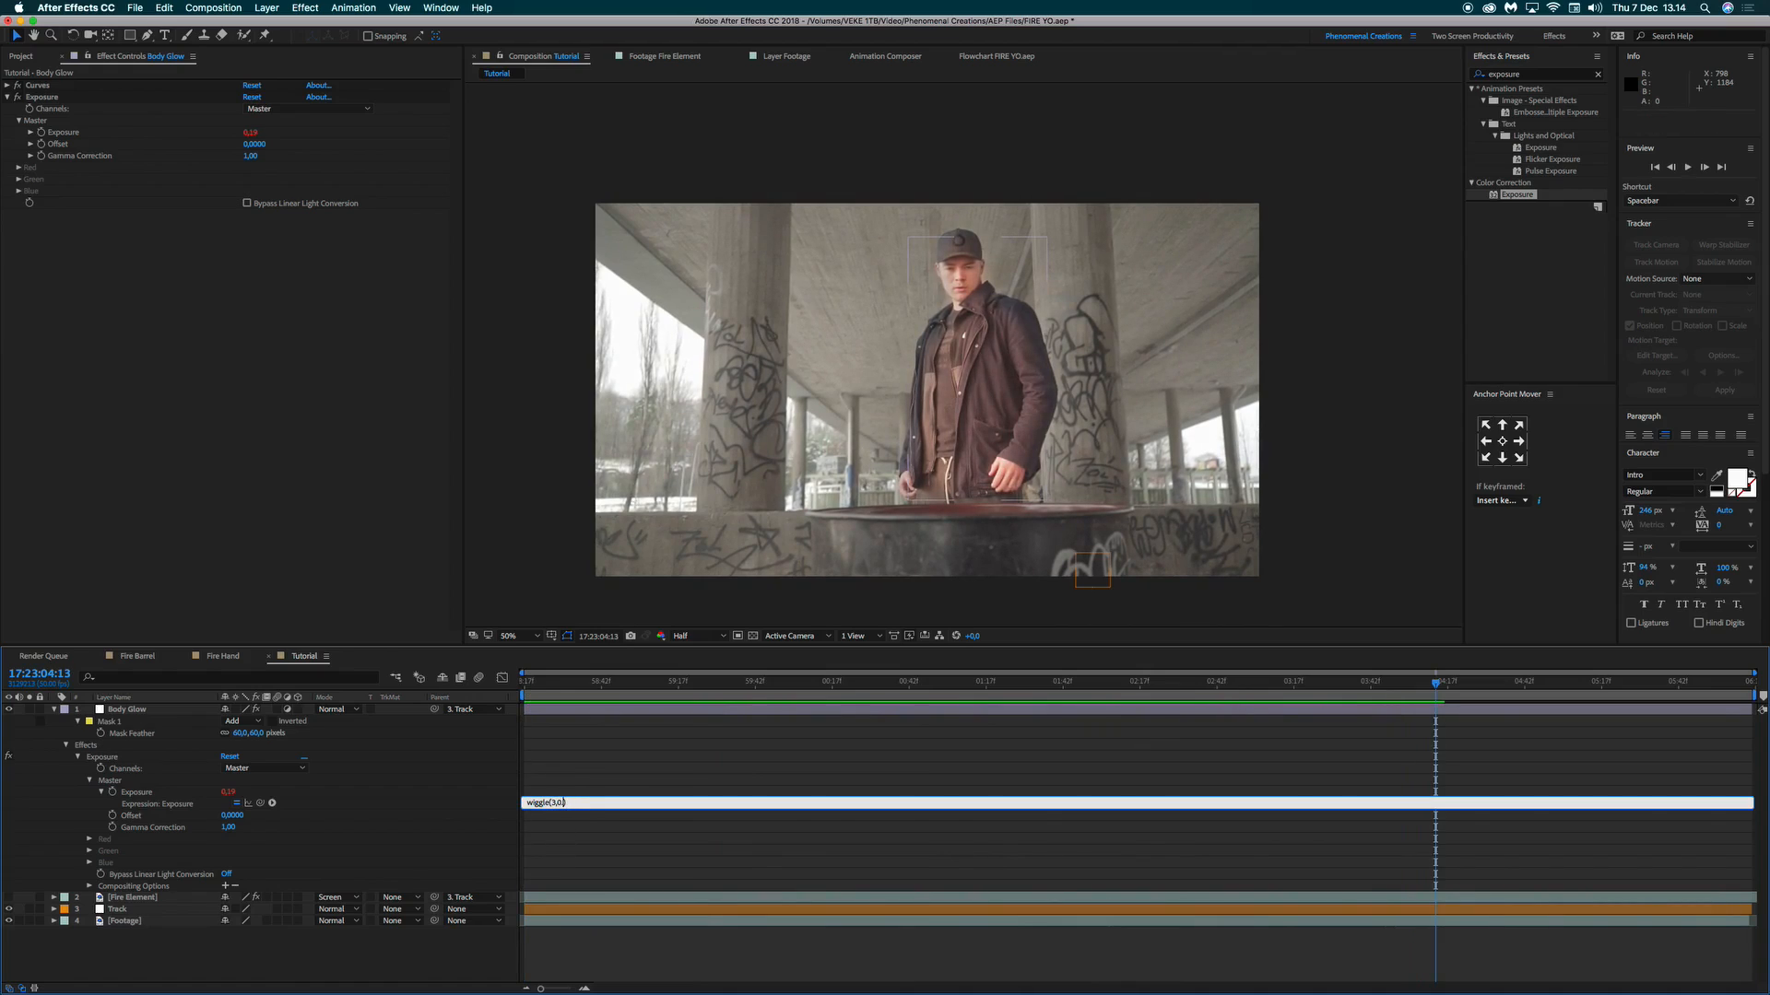
pyautogui.click(555, 757)
pyautogui.click(527, 683)
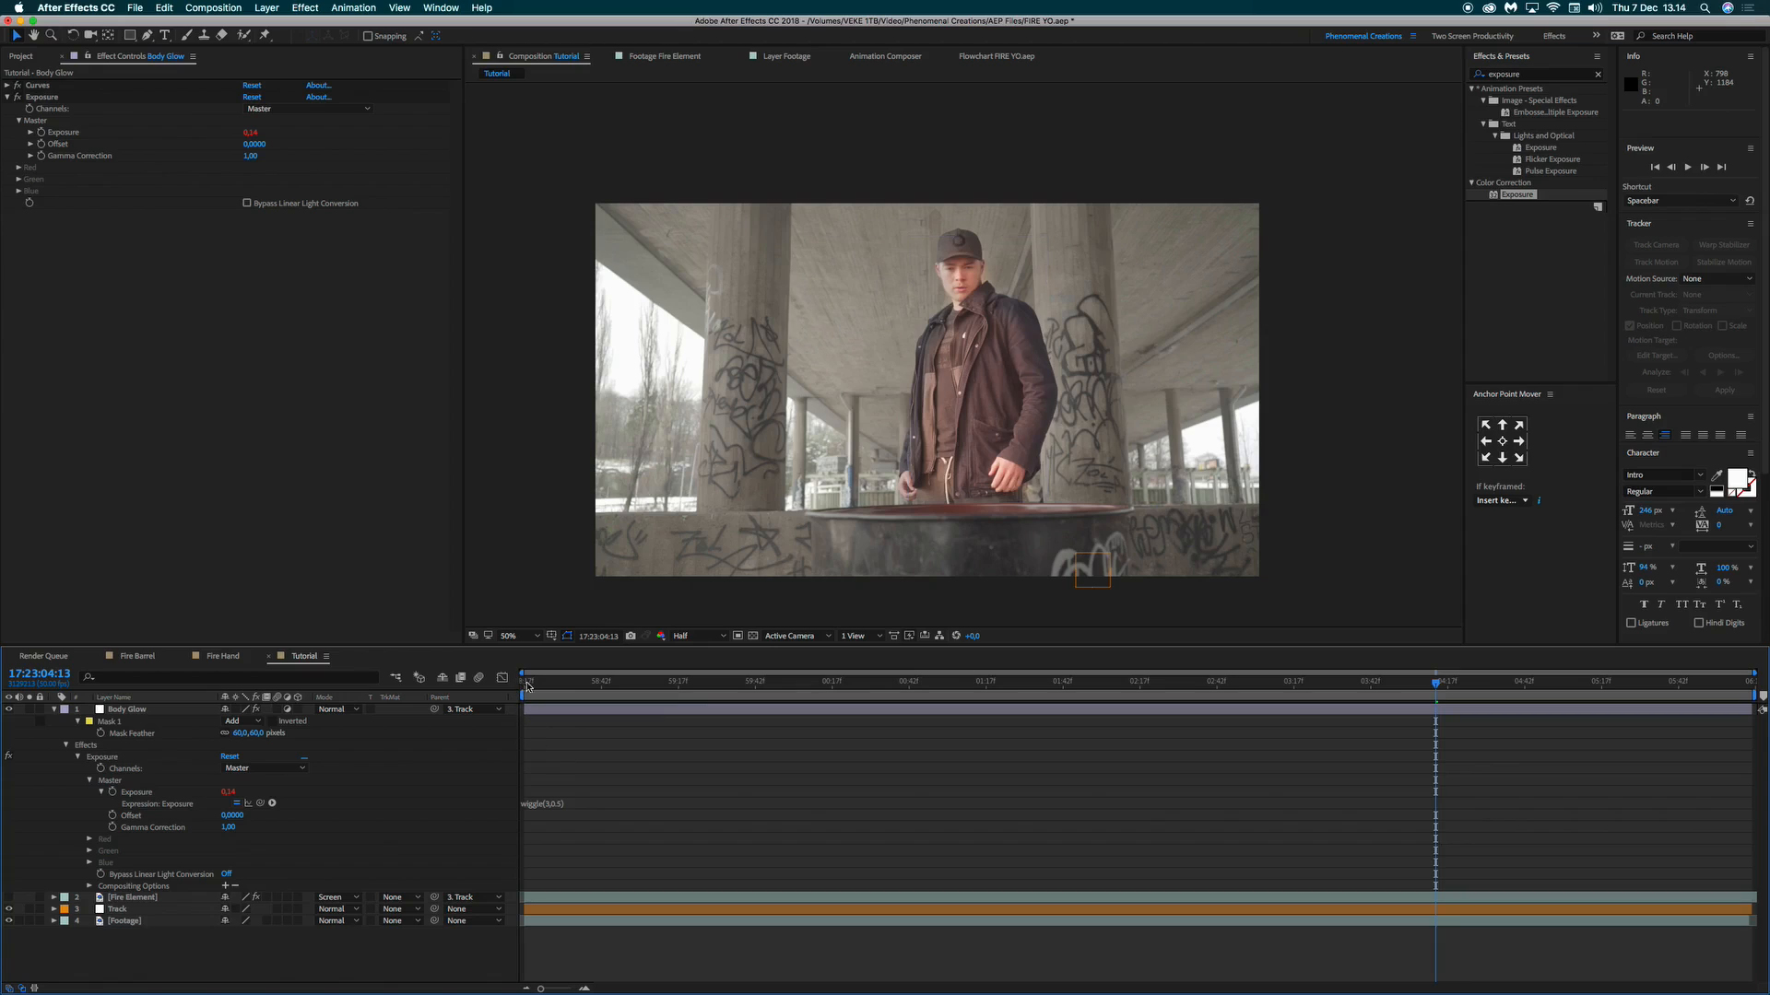
pyautogui.press('space')
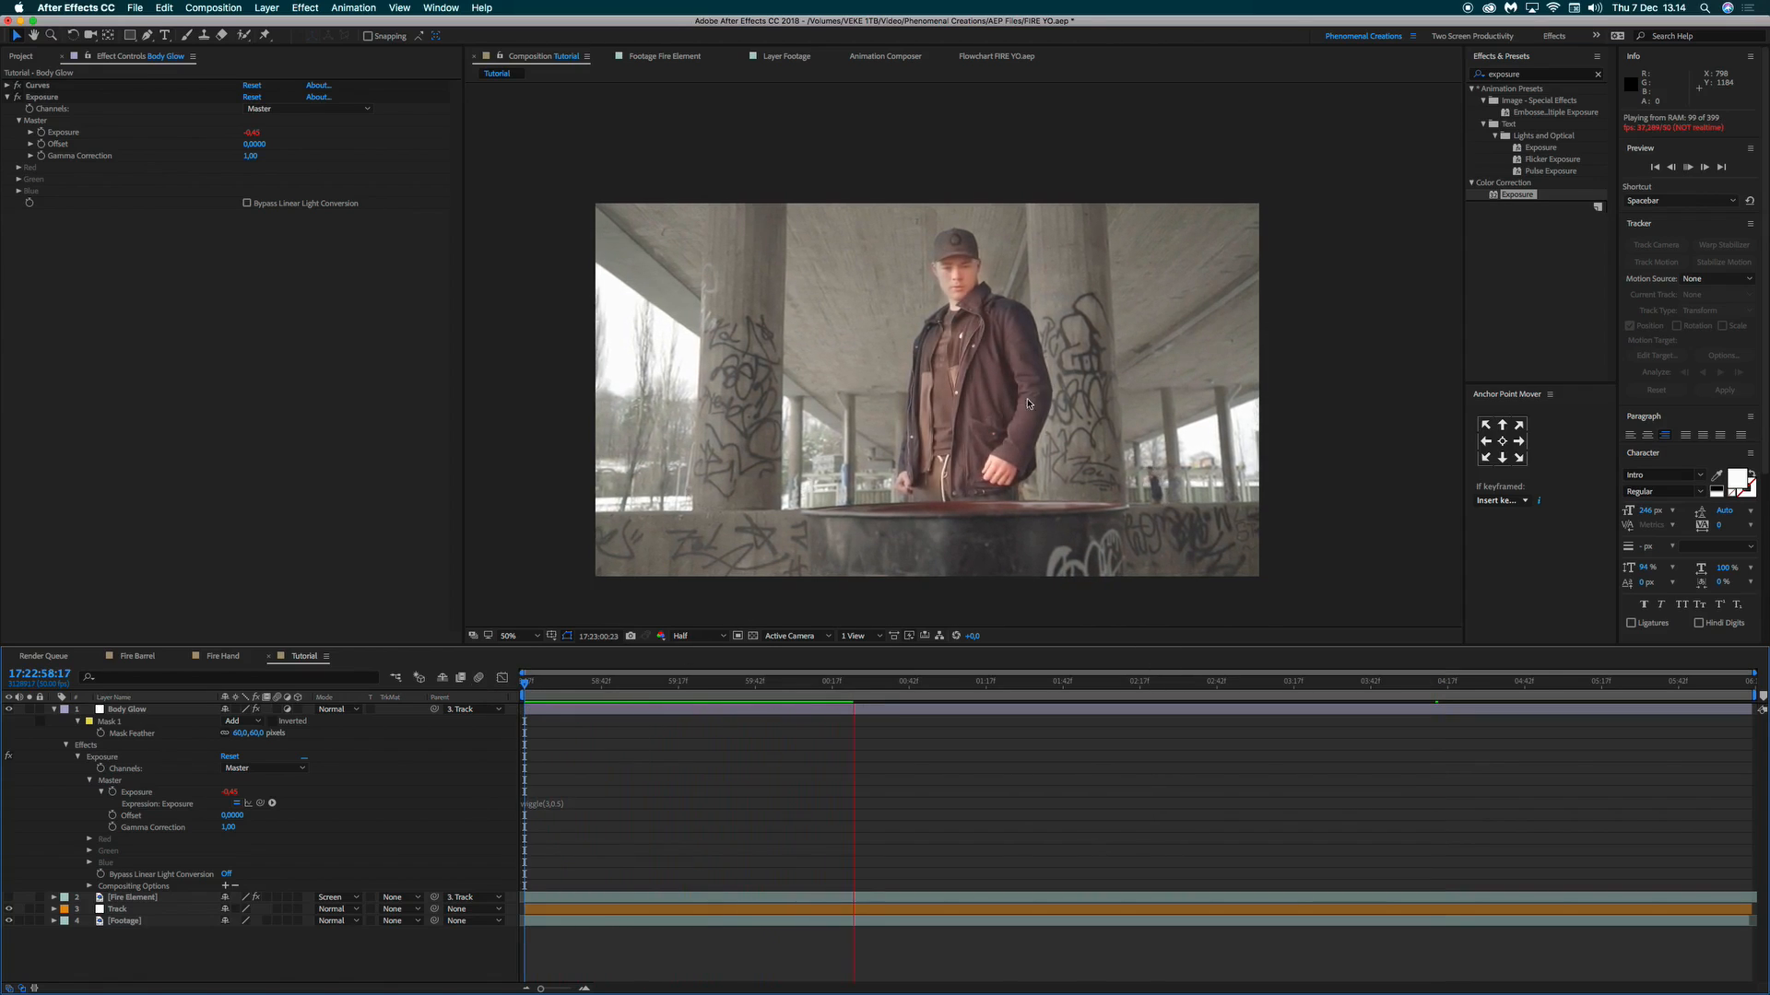
pyautogui.press('space')
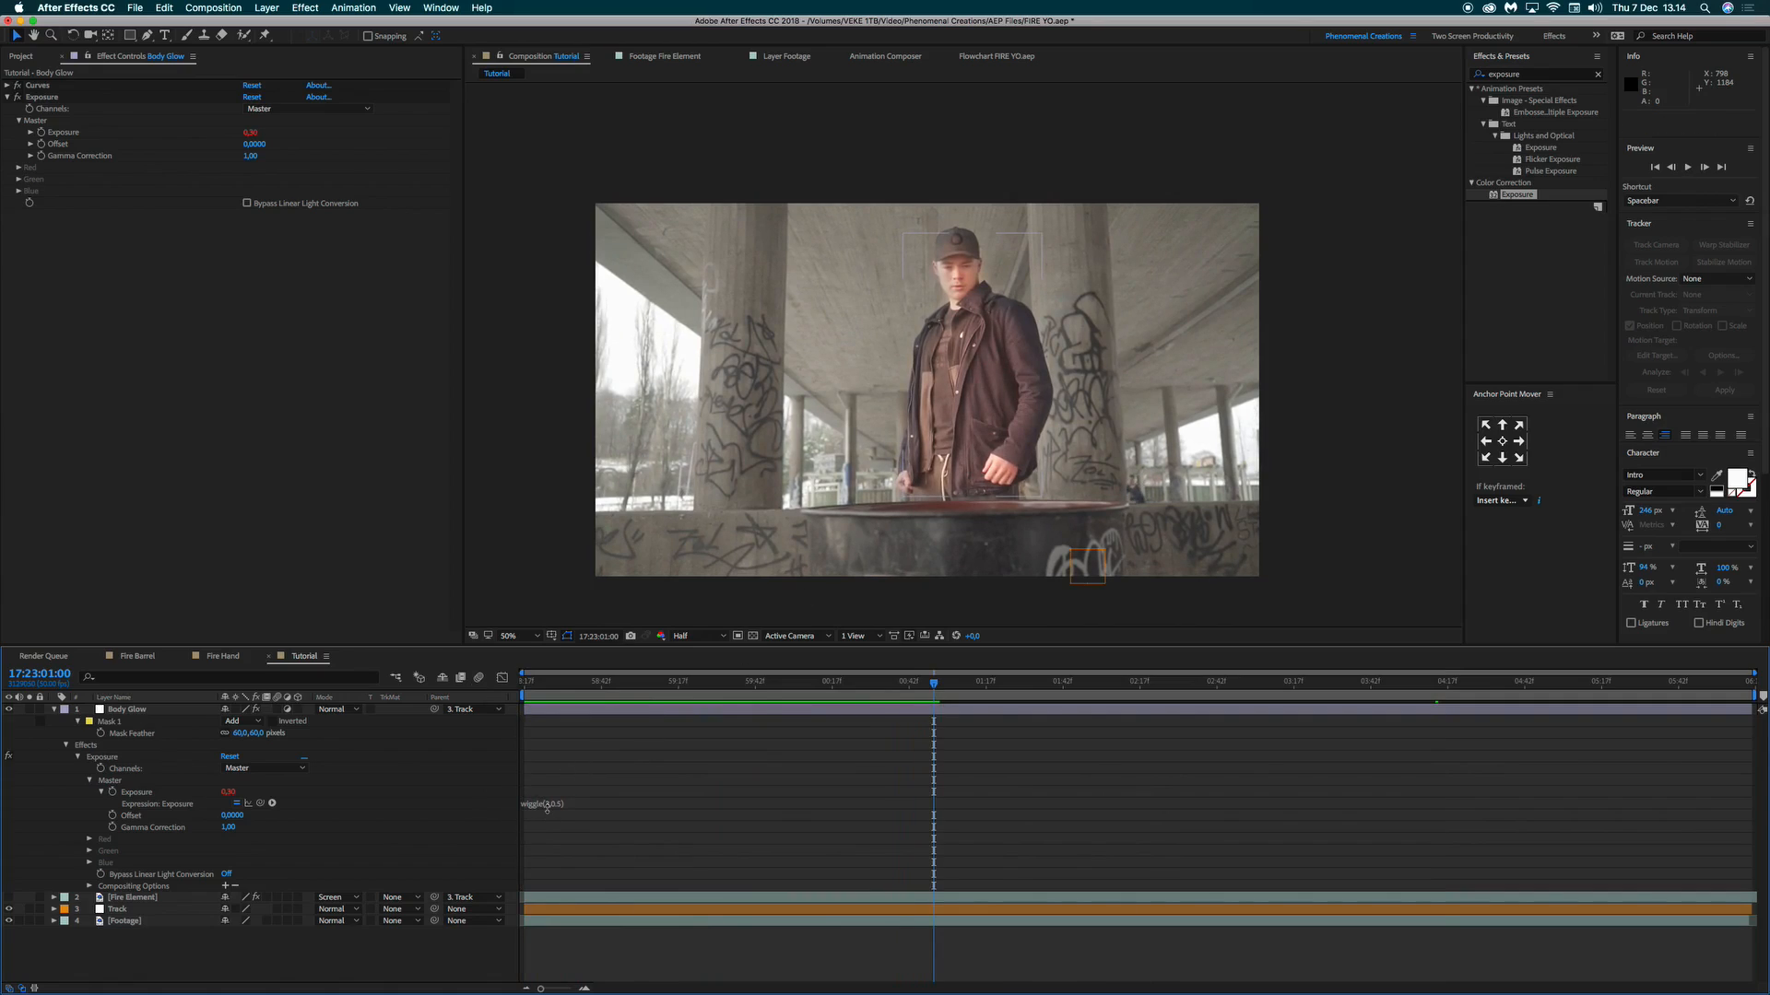
pyautogui.press('space')
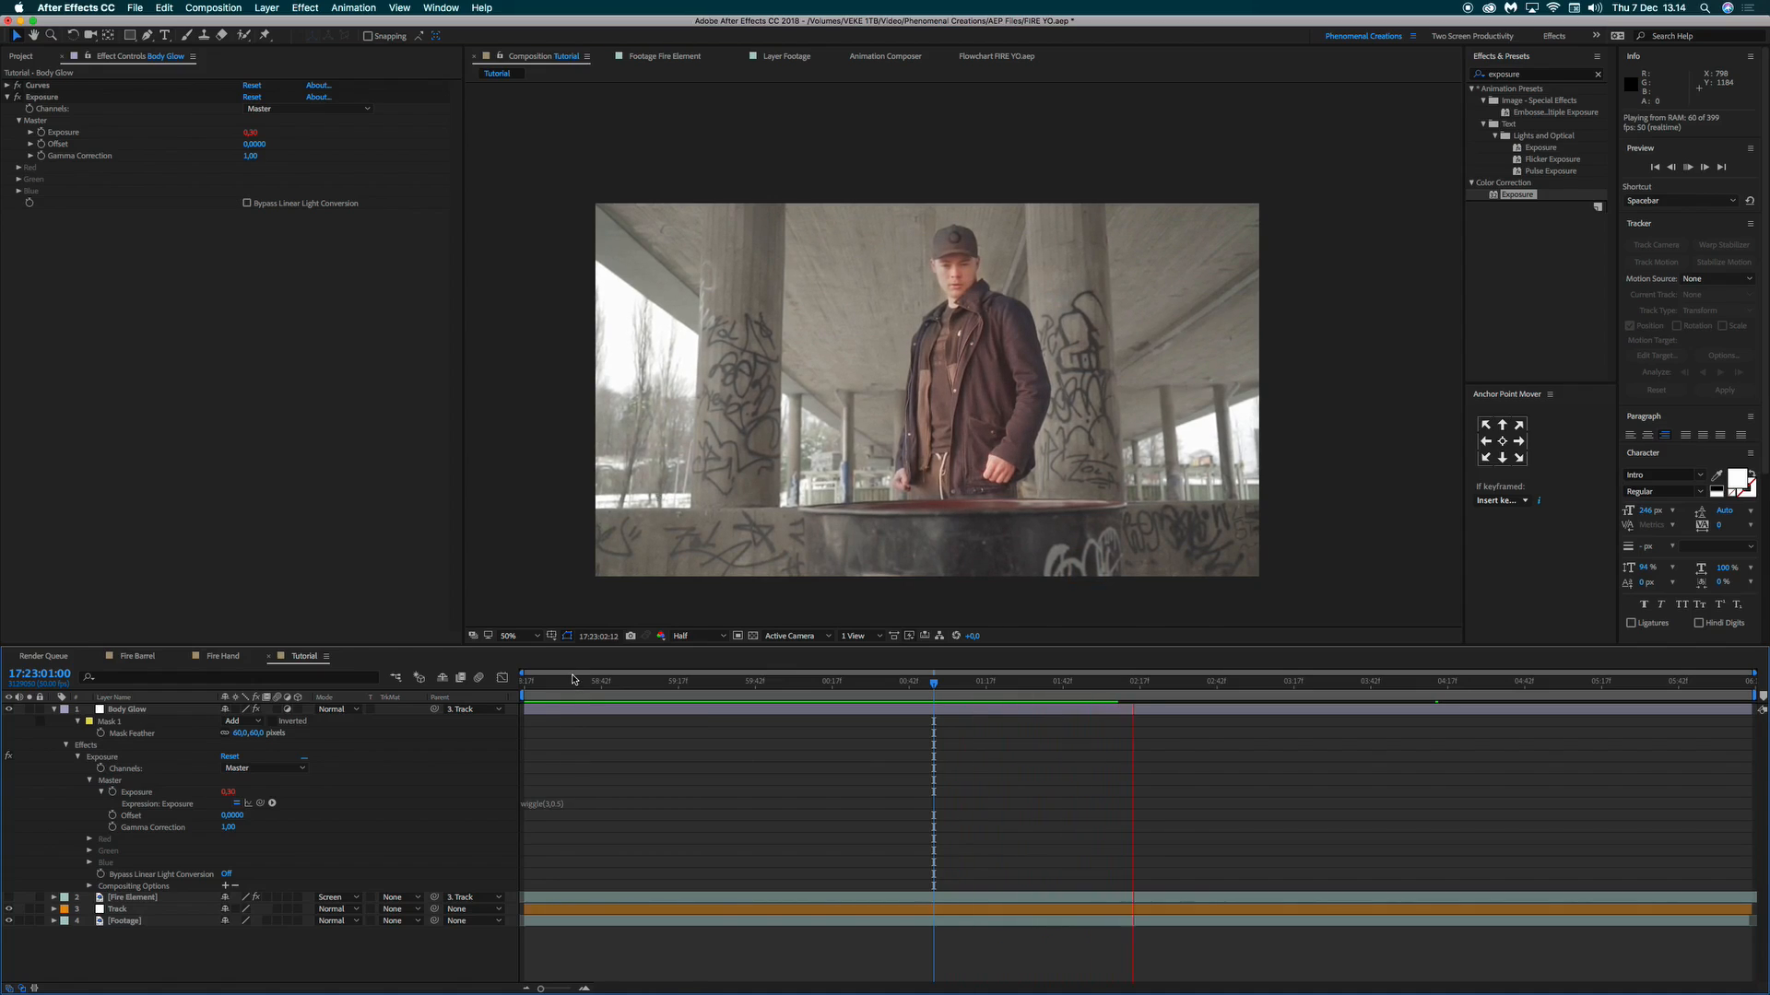
# Move the Body Glow layer below Track, directly above the Footage layer in the Tutorial composition.
pyautogui.press('space')
pyautogui.click(54, 710)
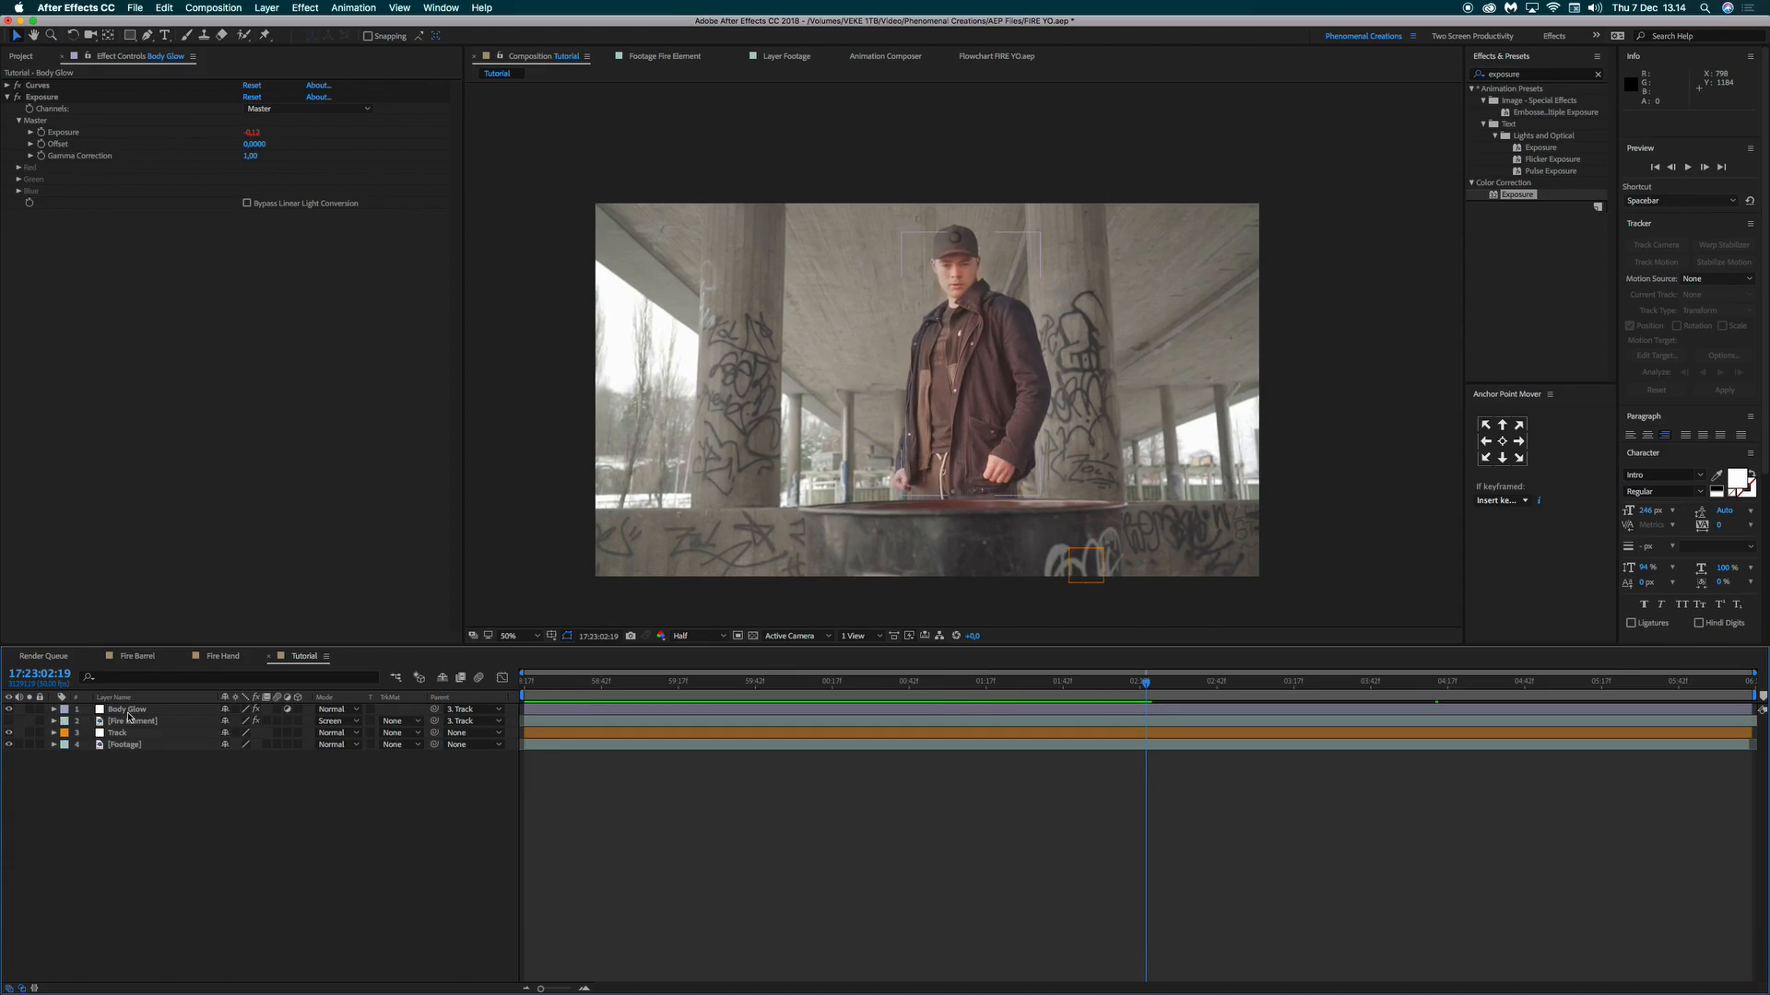
pyautogui.moveTo(129, 716); pyautogui.dragTo(130, 743)
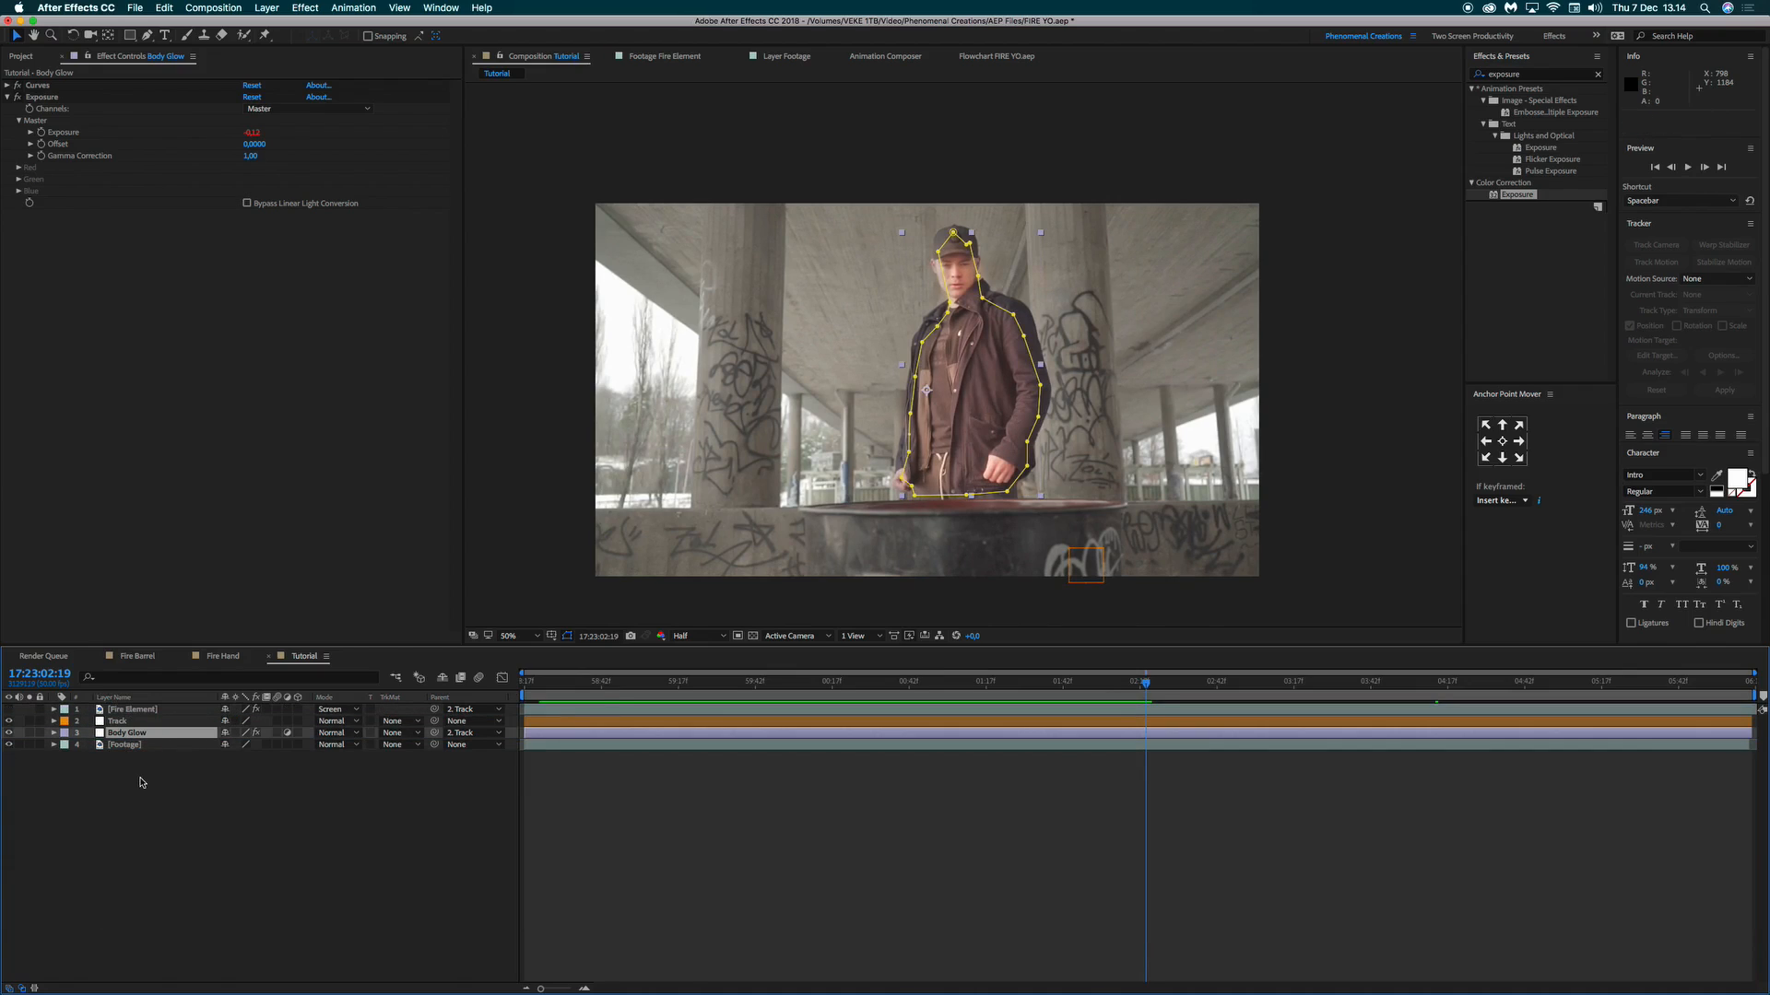
pyautogui.click(113, 846)
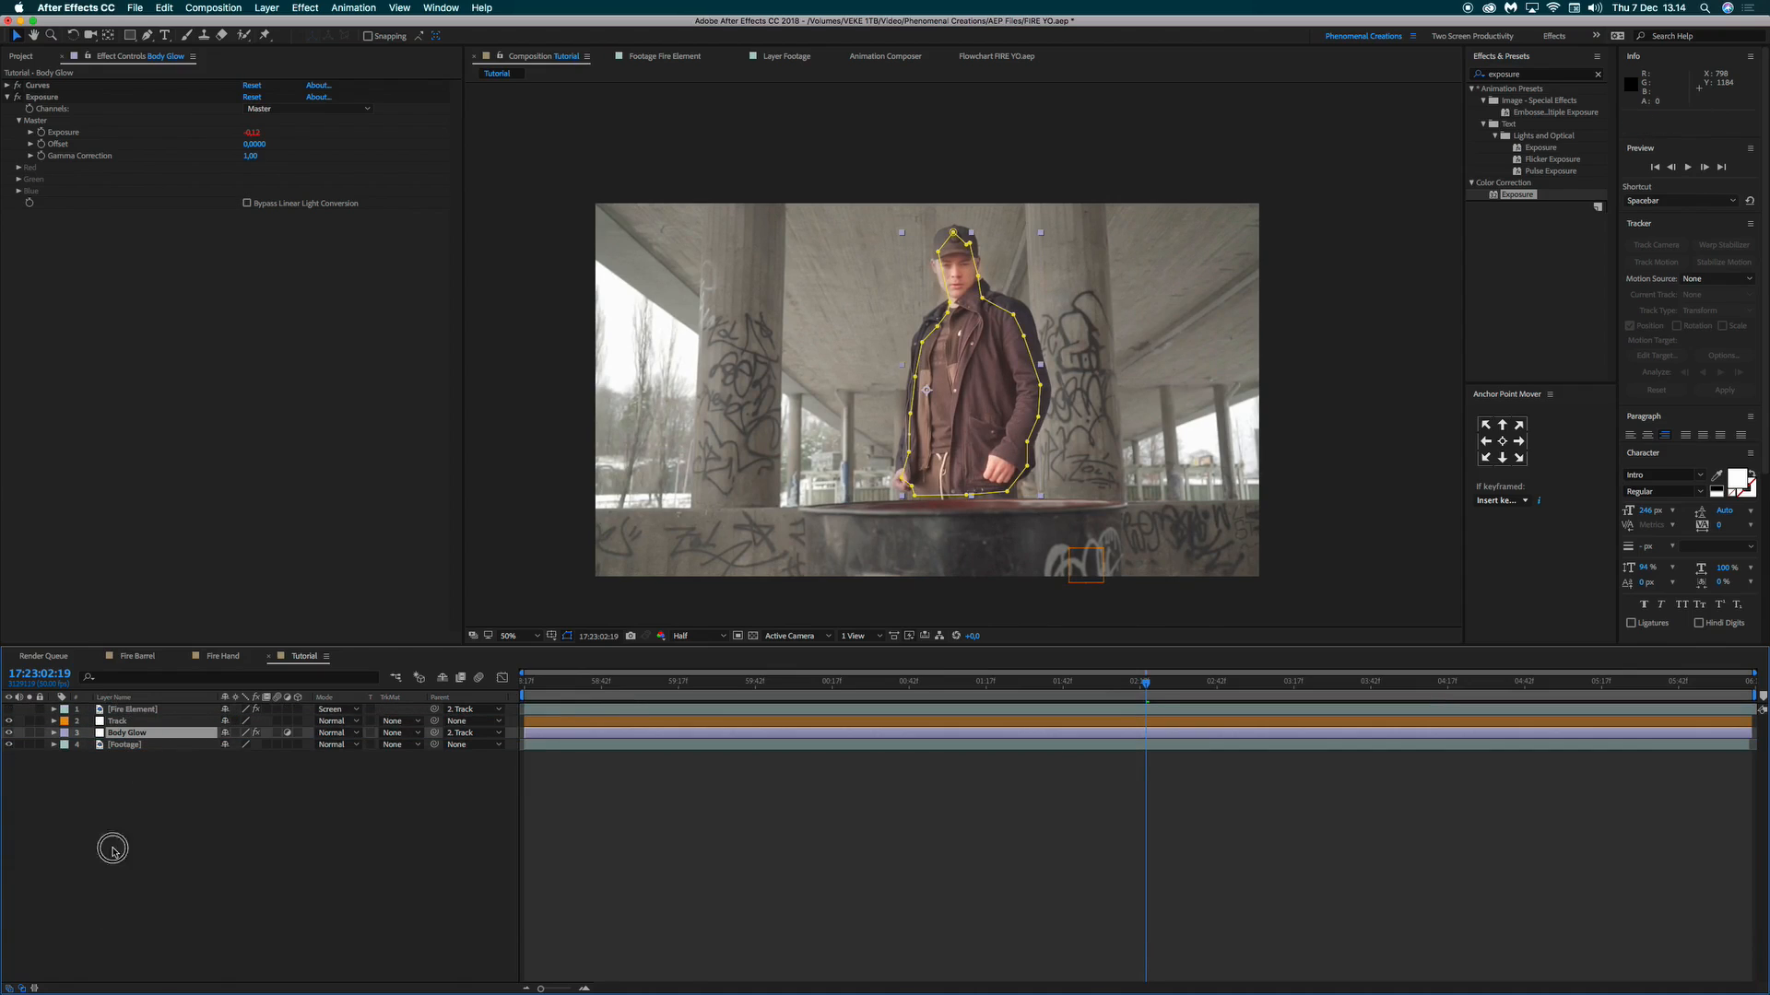
# Make the Fire Element layer visible and play the composition to review the fire together with the body glow.
pyautogui.click(9, 710)
pyautogui.press('space')
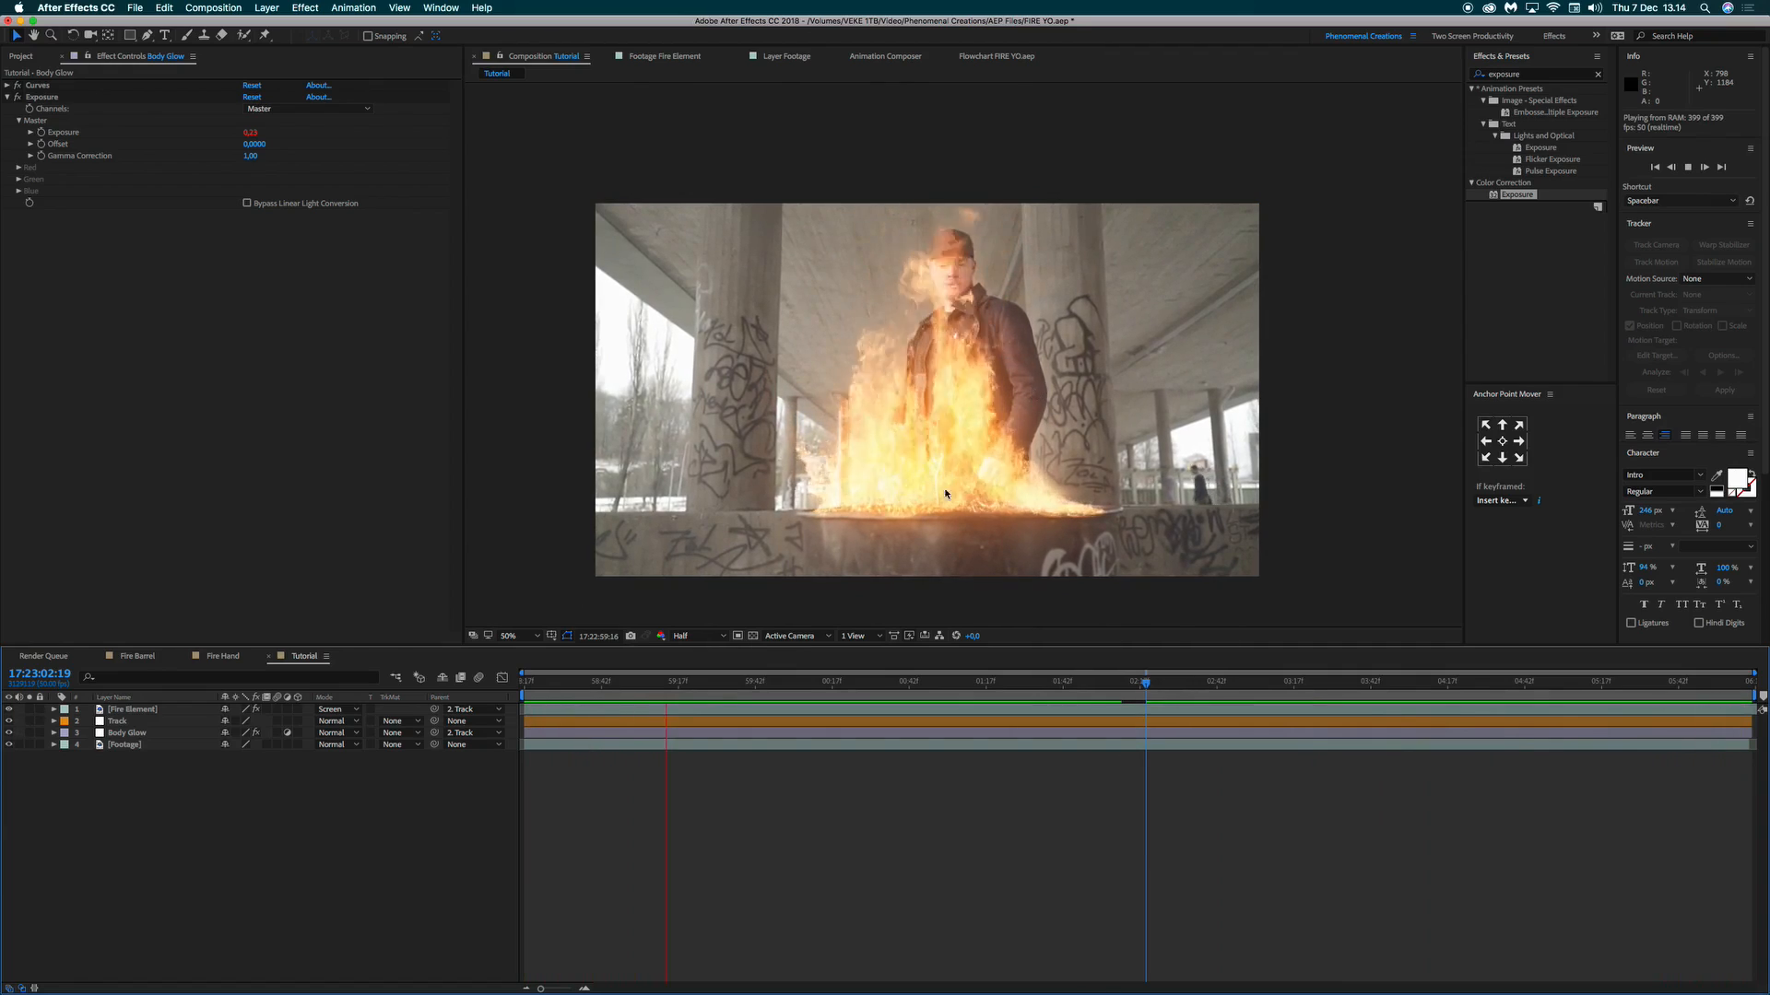
pyautogui.press('space')
# Duplicate the Body Glow layer and set the copy's Mask 1 feather to 90 pixels.
pyautogui.click(141, 732)
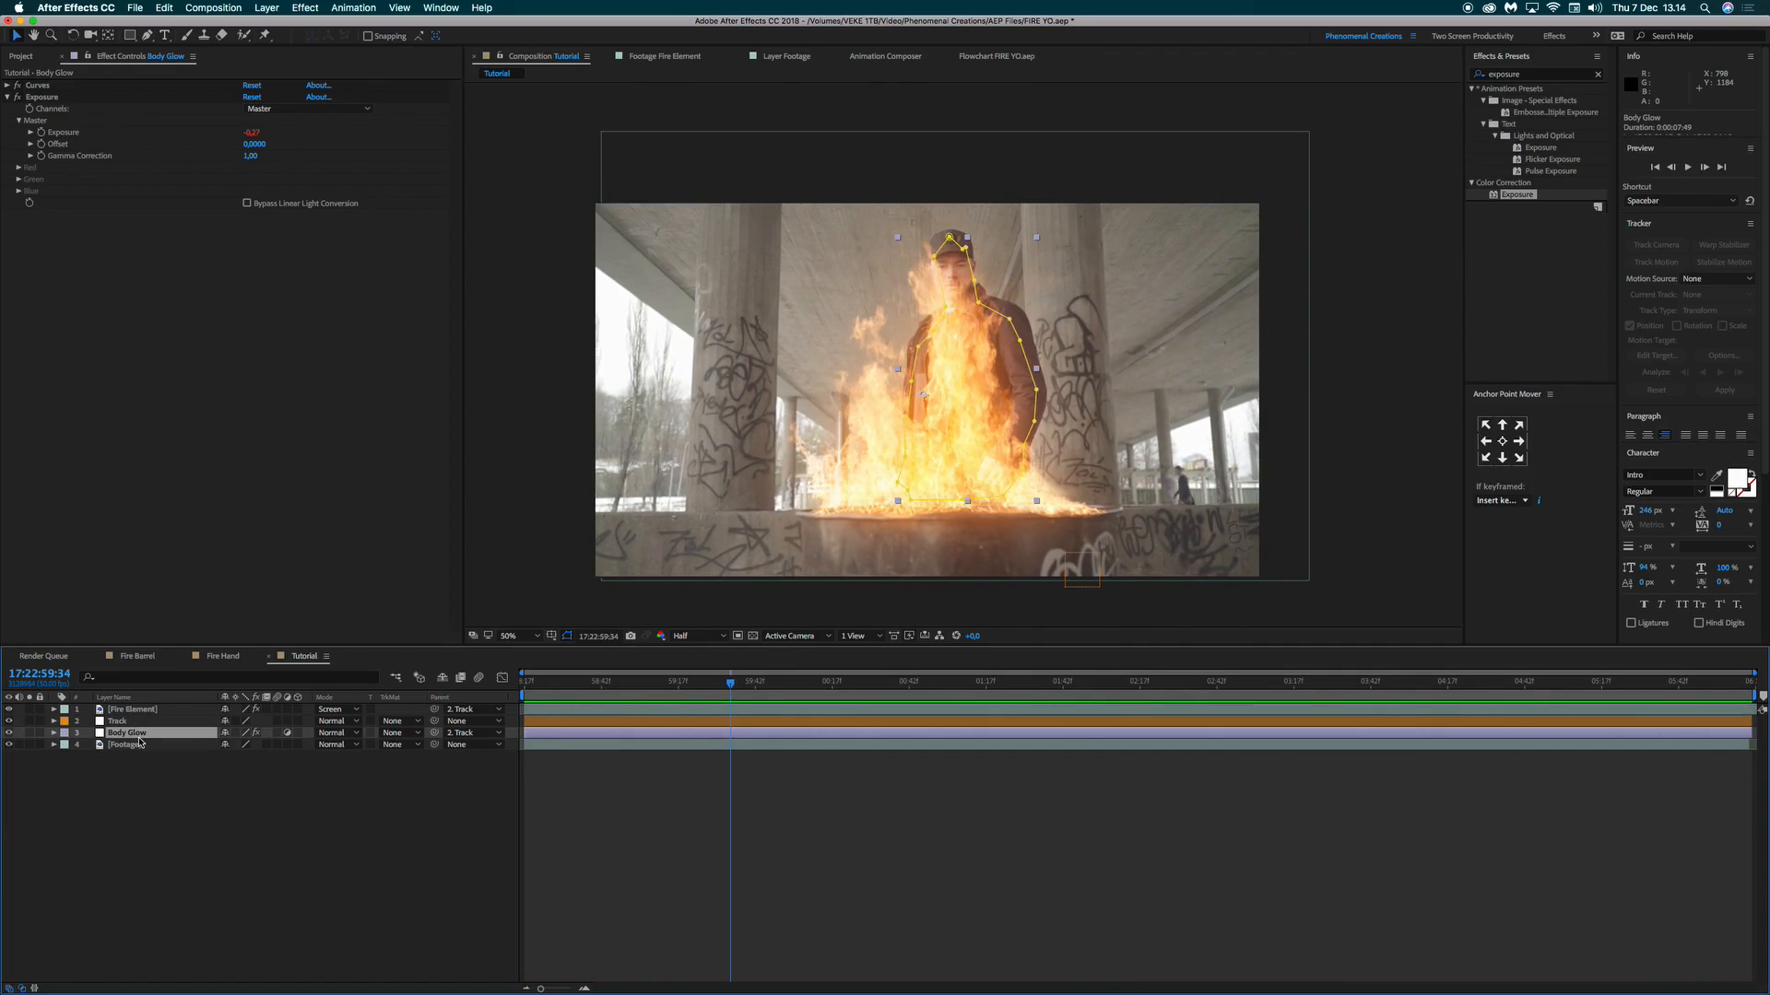
pyautogui.press('super+d')
pyautogui.click(214, 880)
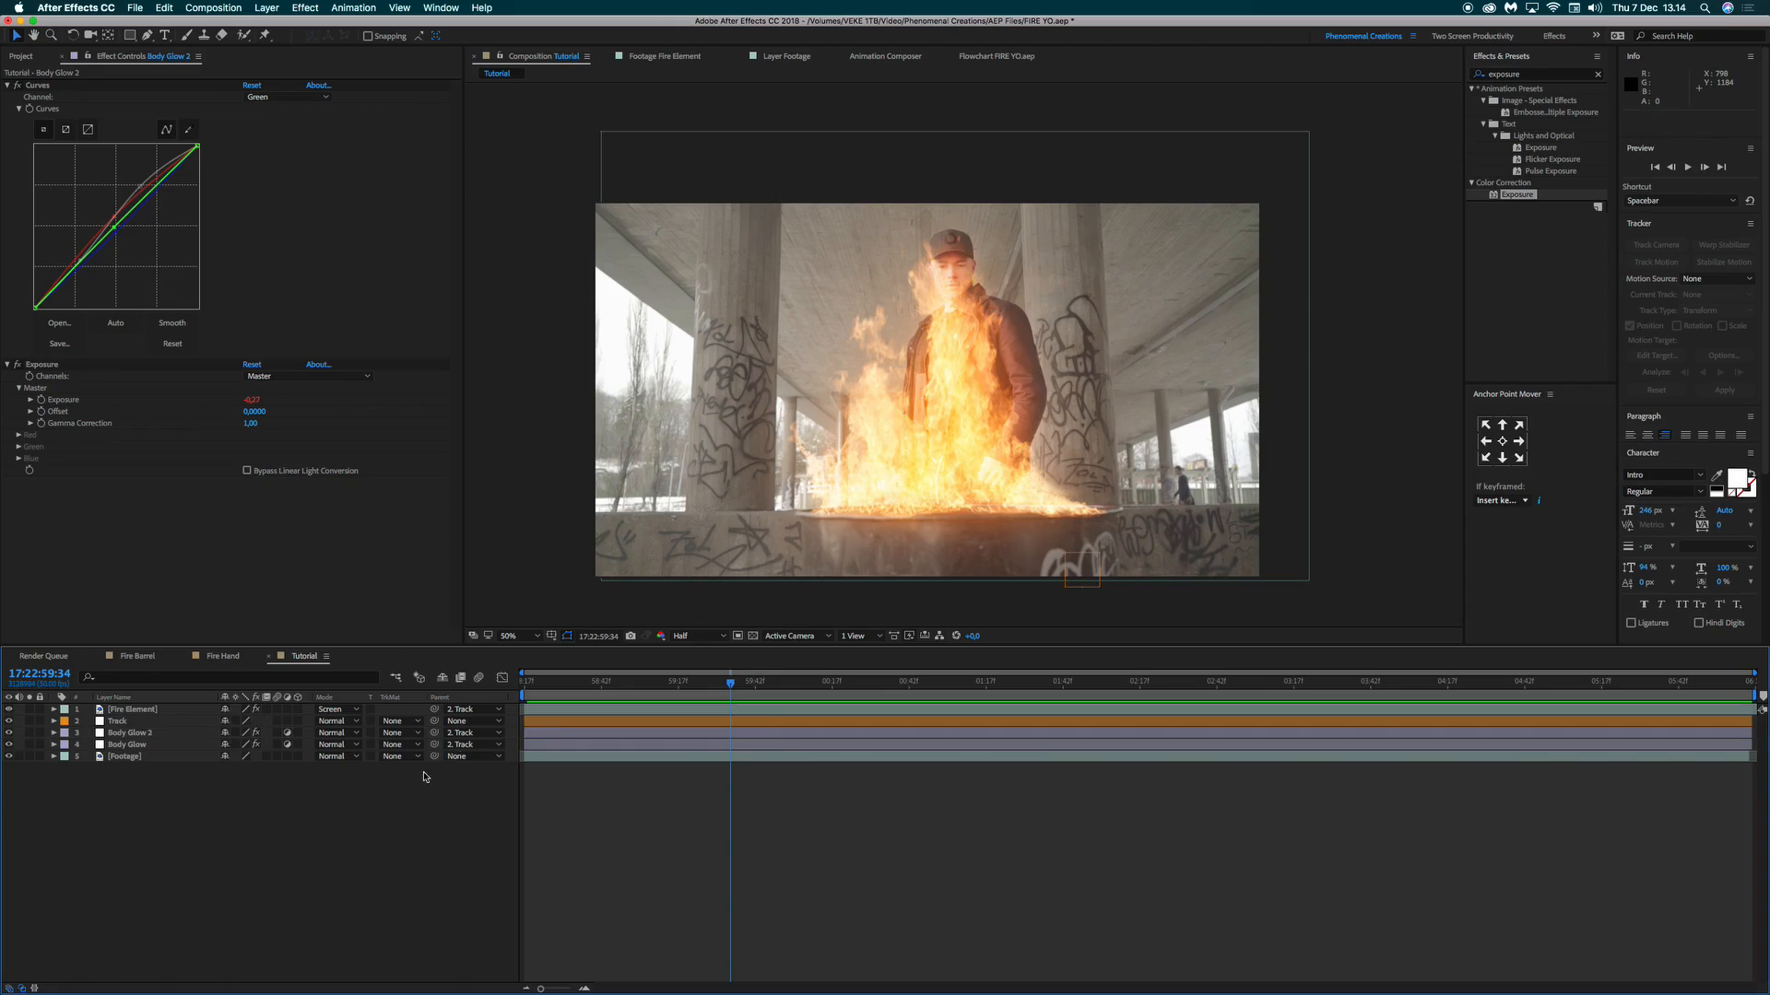
pyautogui.click(134, 733)
pyautogui.press('f')
pyautogui.click(241, 756)
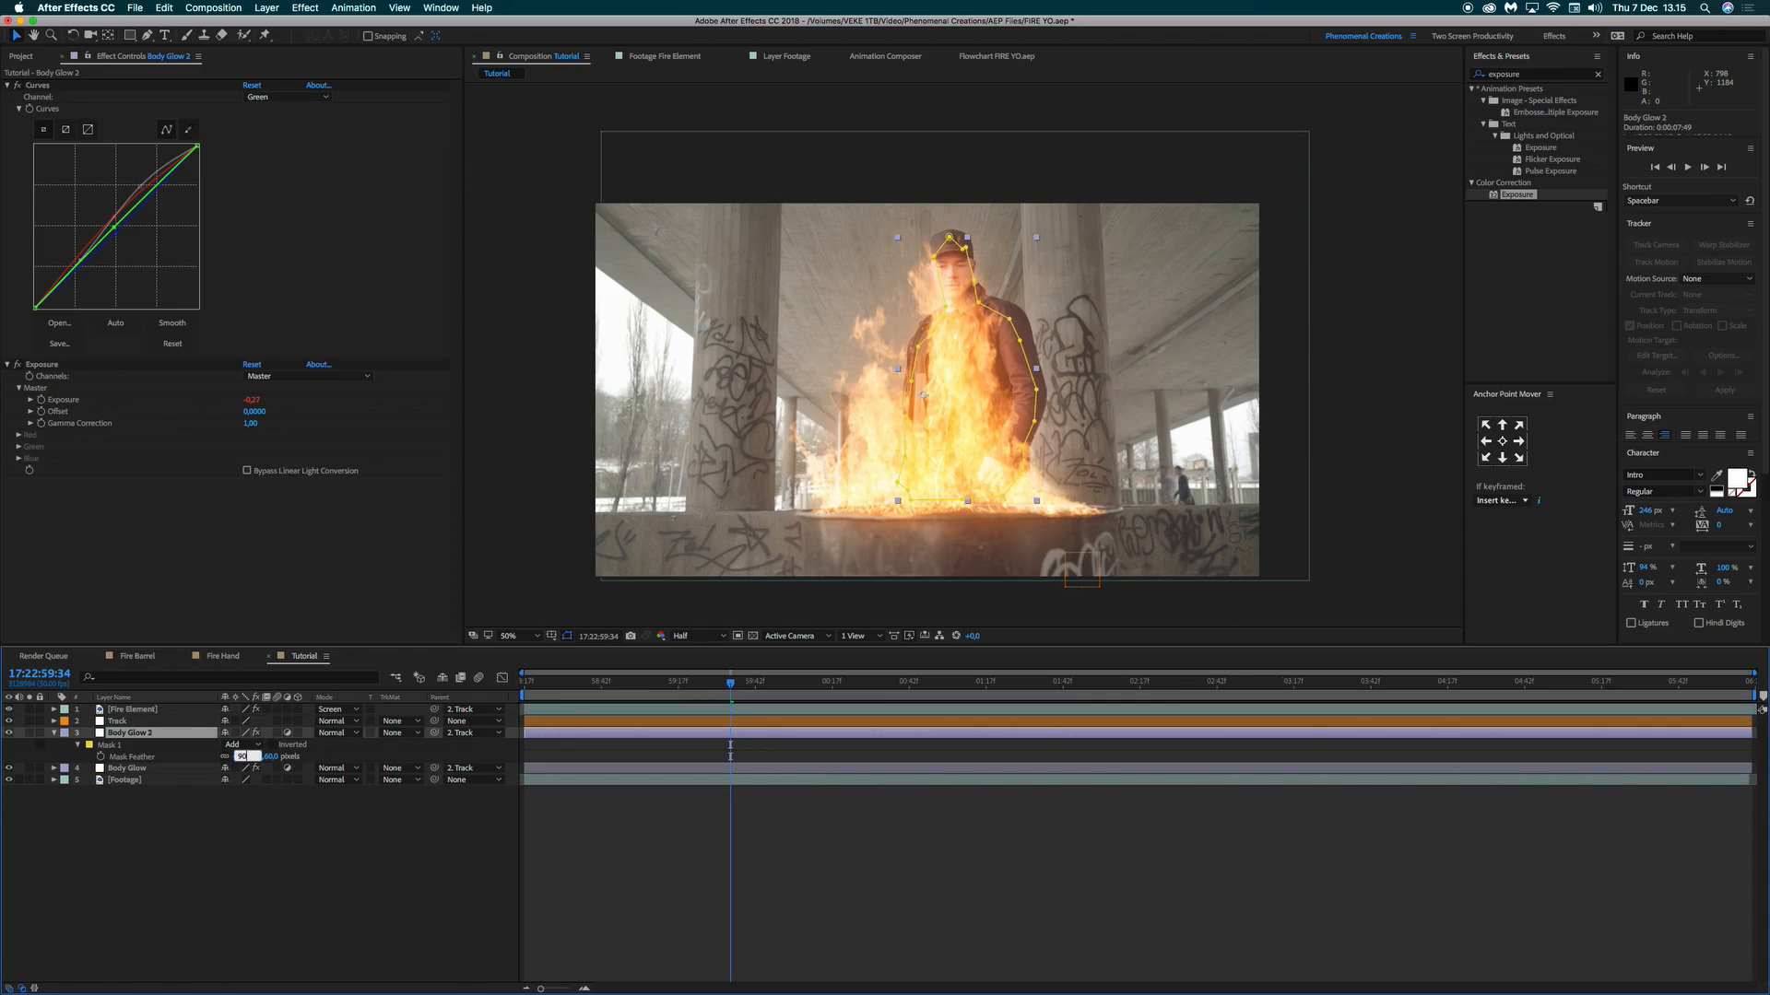
pyautogui.press('Return')
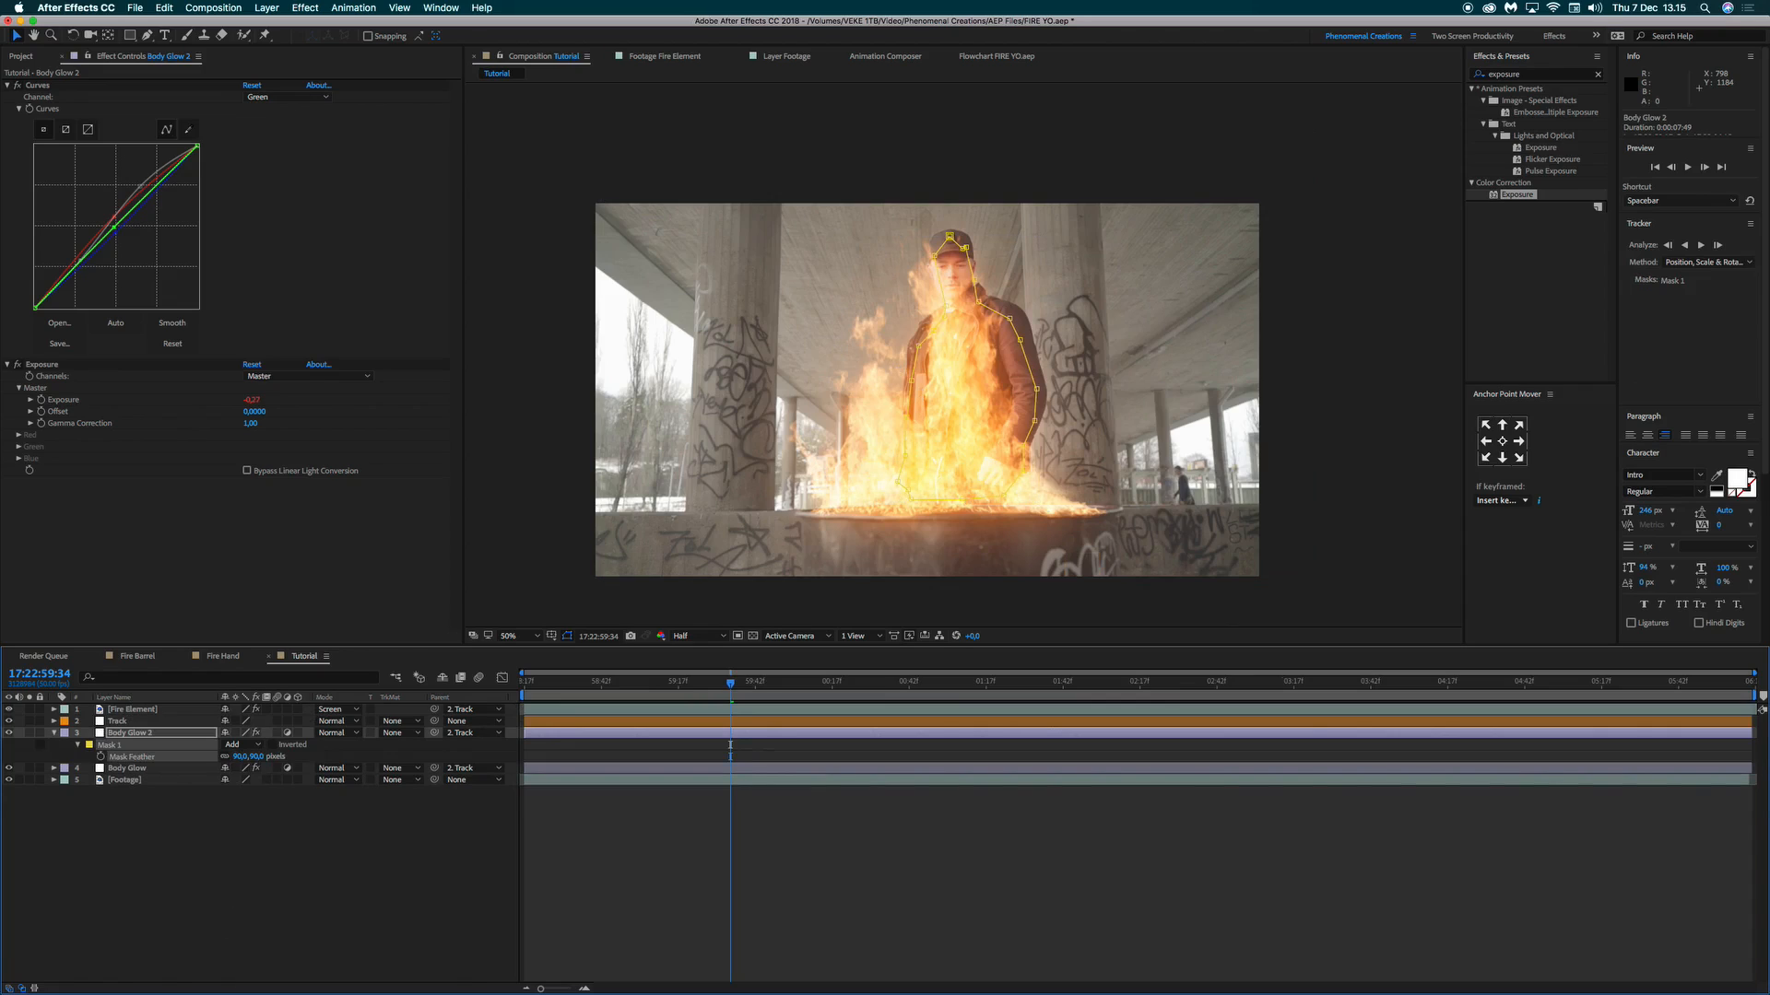
# Play the composition from its start to review the doubled body glow, and collapse the Body Glow 2 properties.
pyautogui.click(523, 683)
pyautogui.press('space')
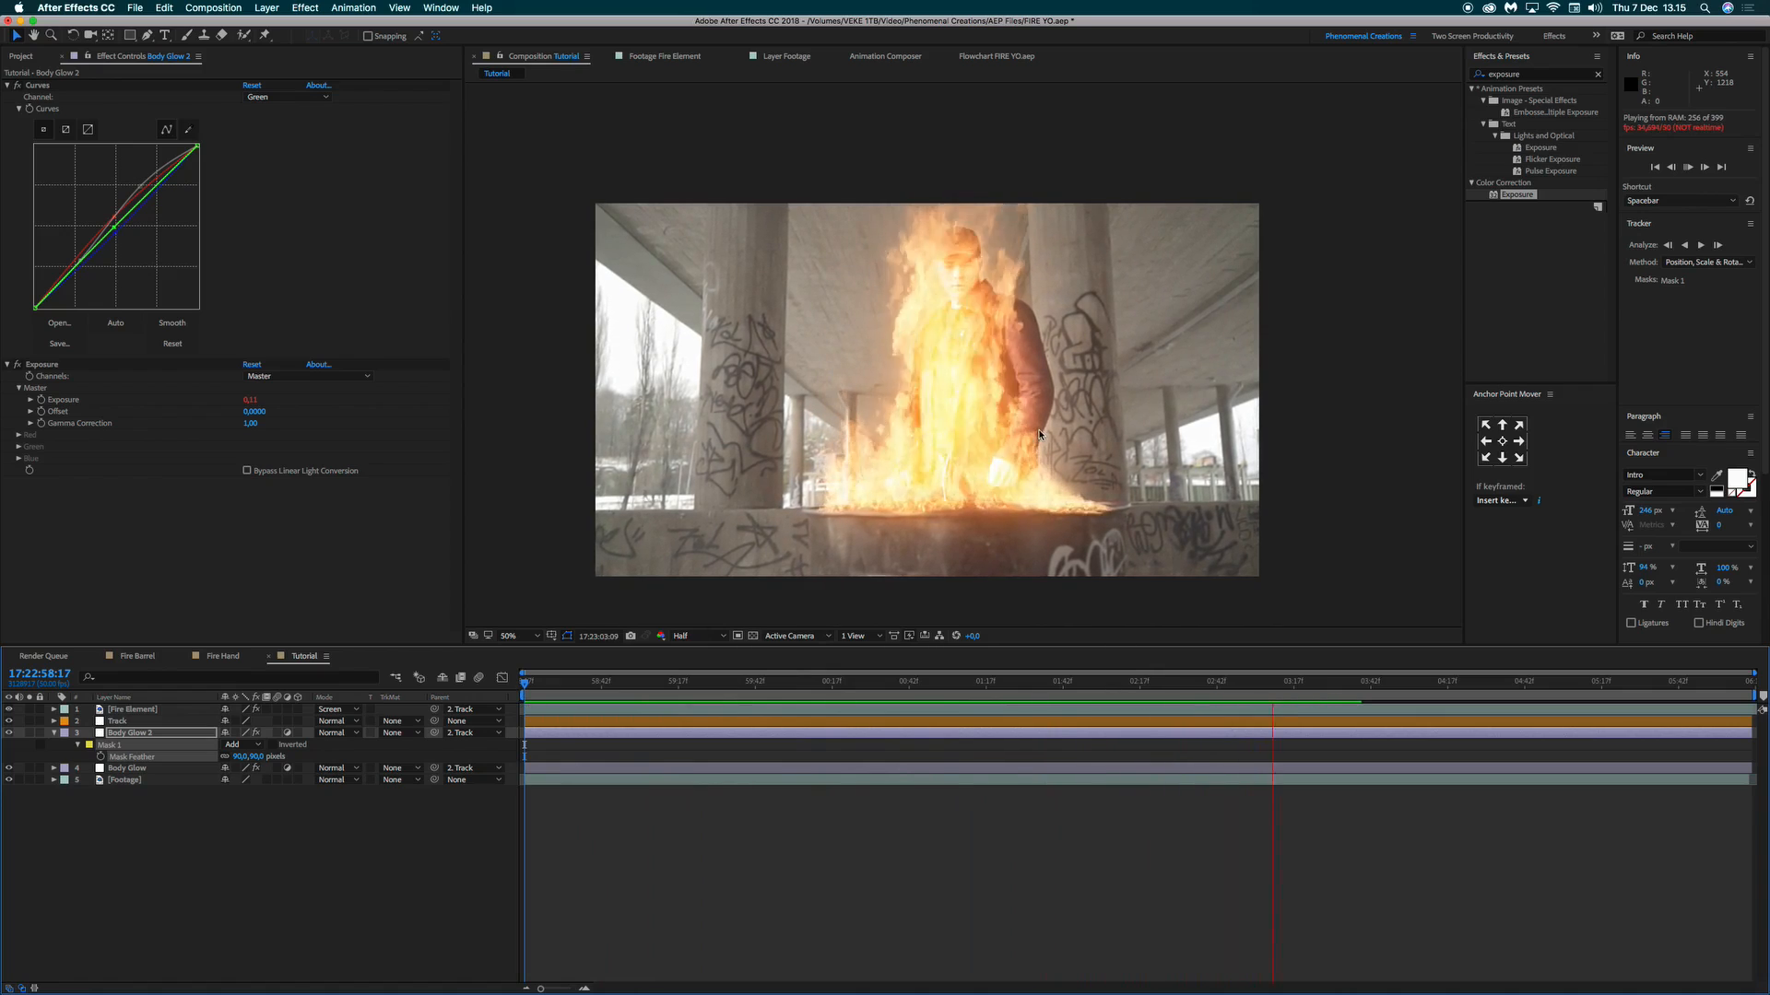
pyautogui.press('space')
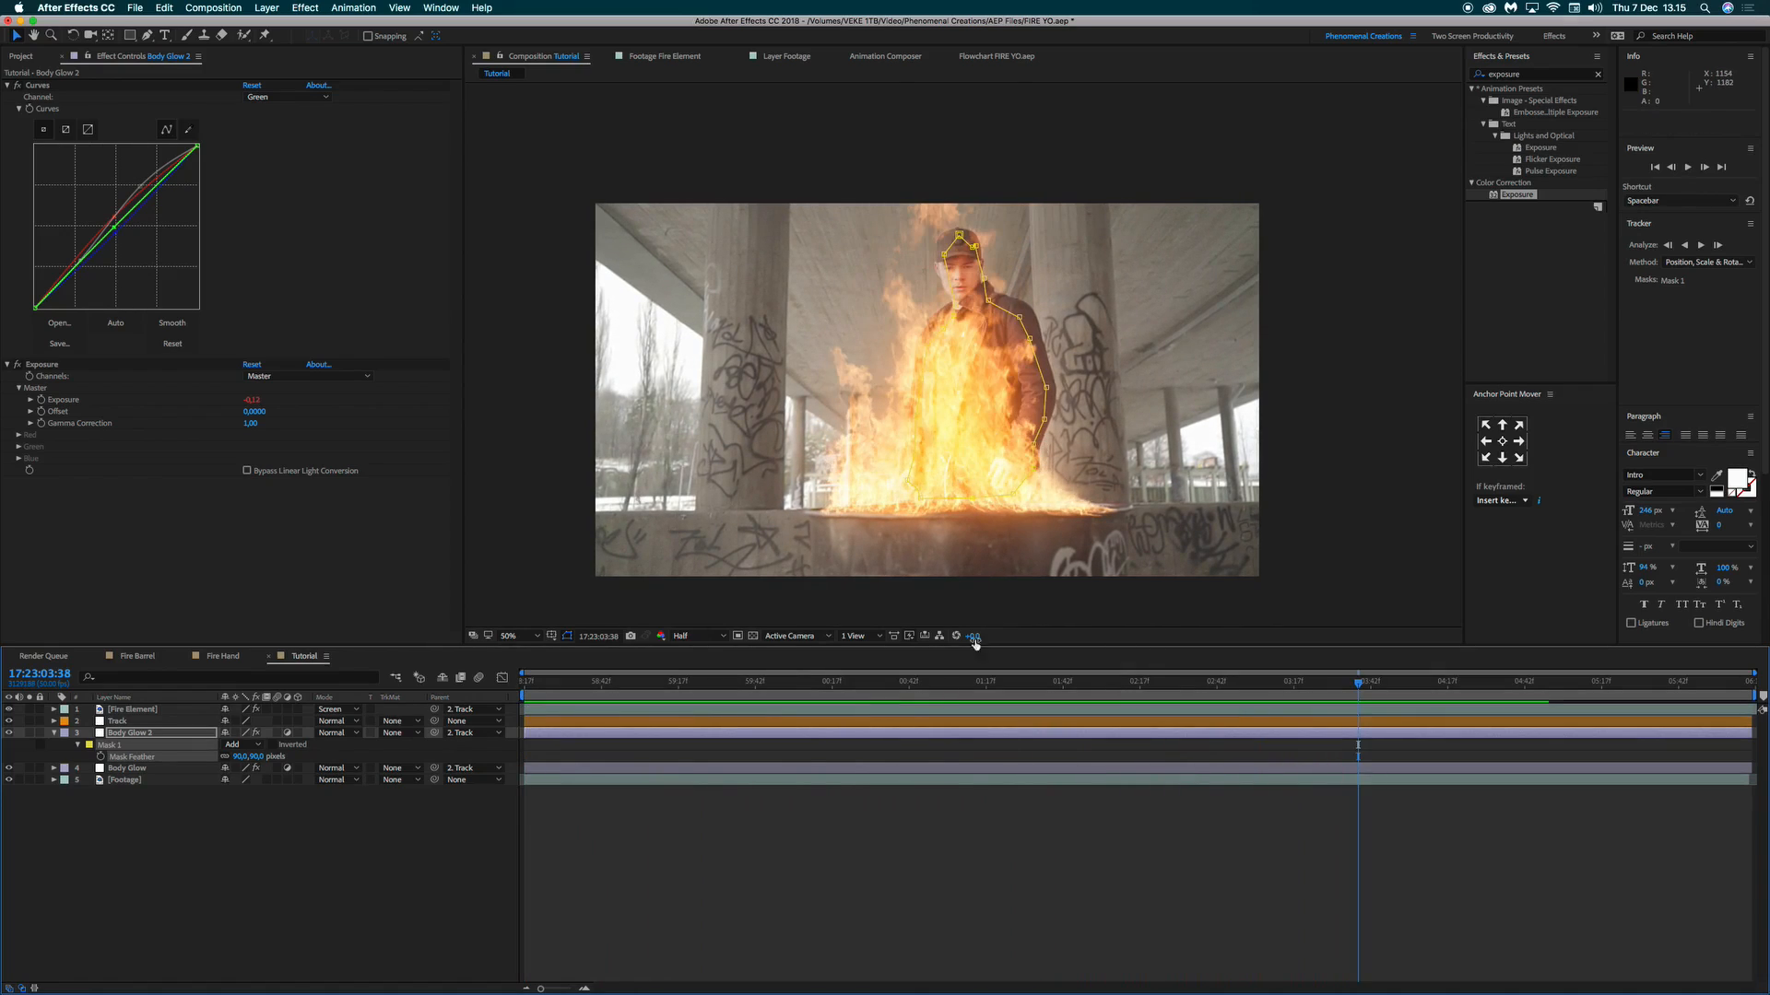
pyautogui.click(632, 930)
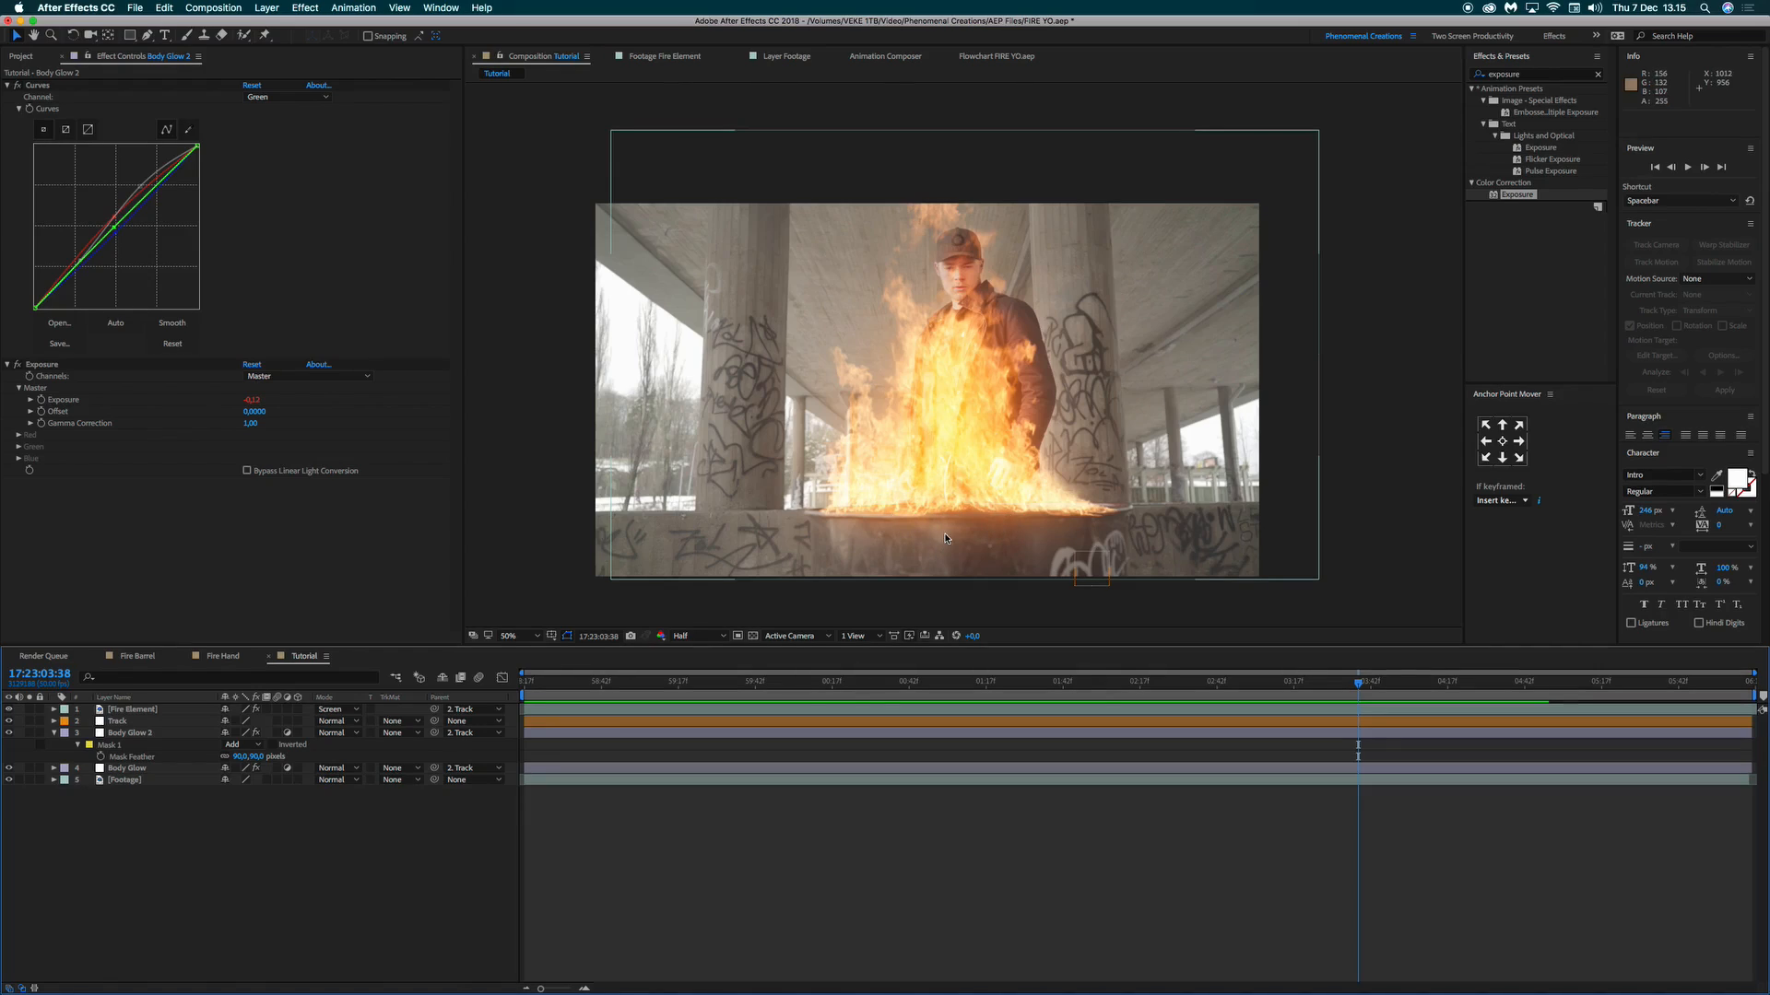
pyautogui.click(162, 735)
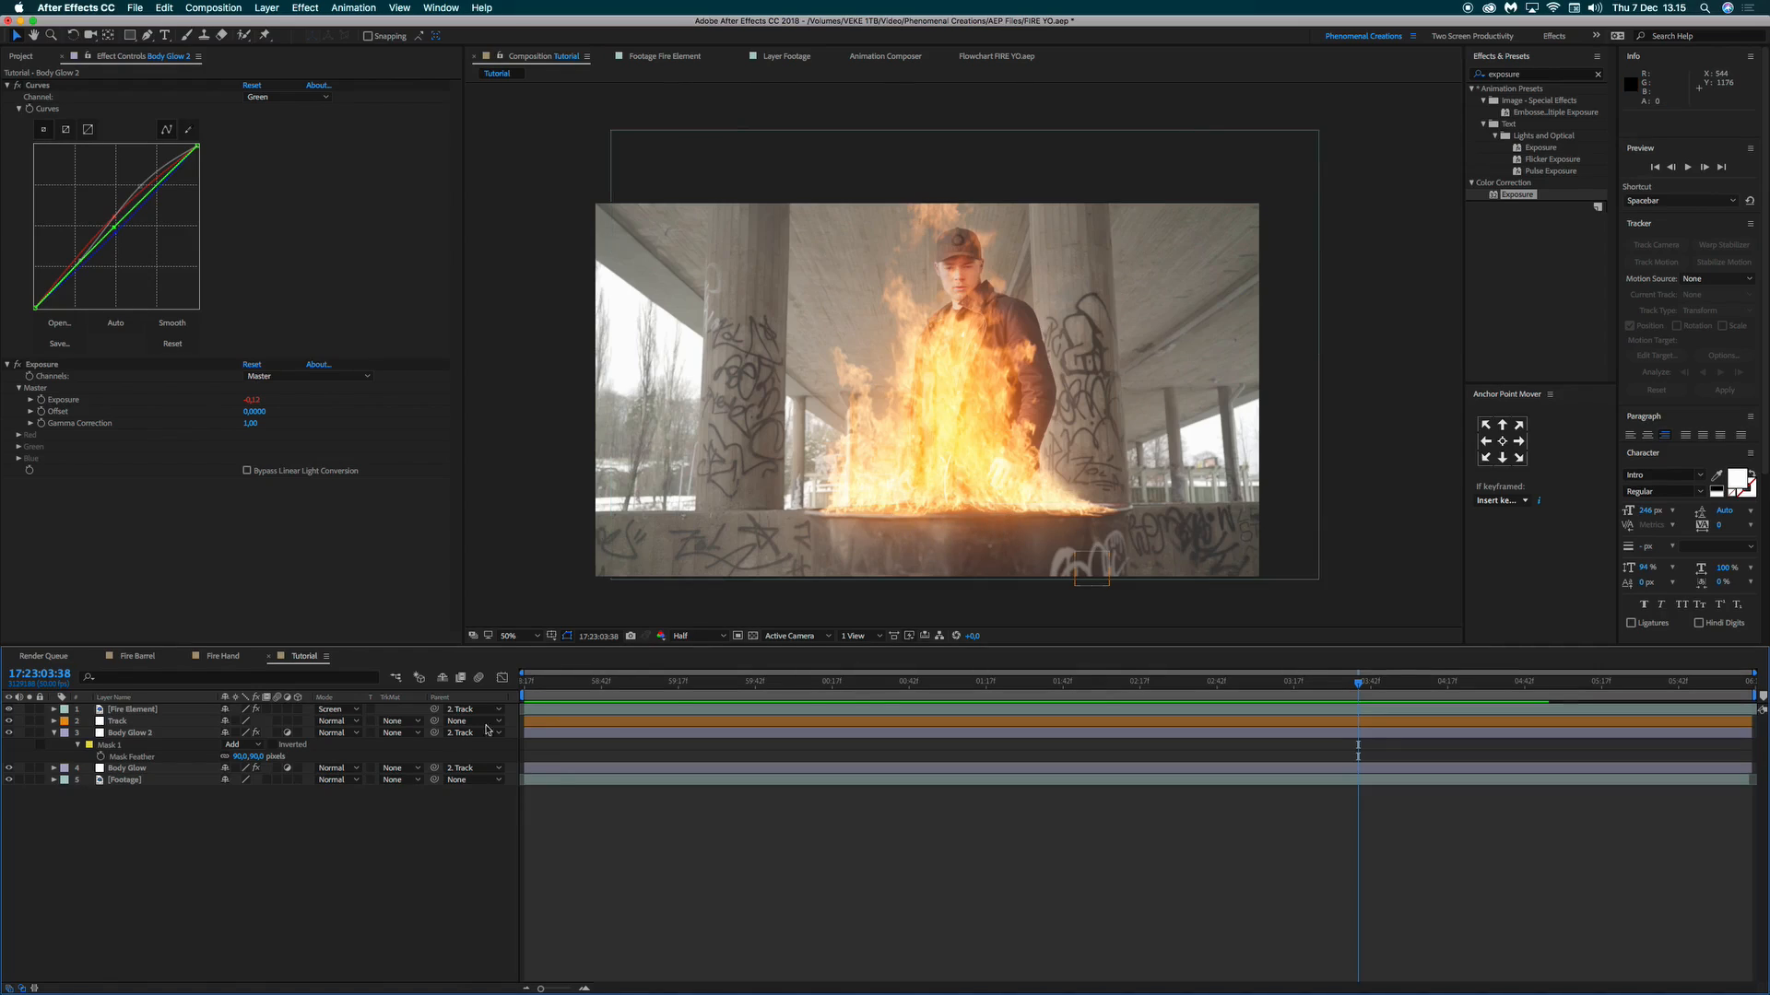
pyautogui.click(53, 733)
pyautogui.click(132, 794)
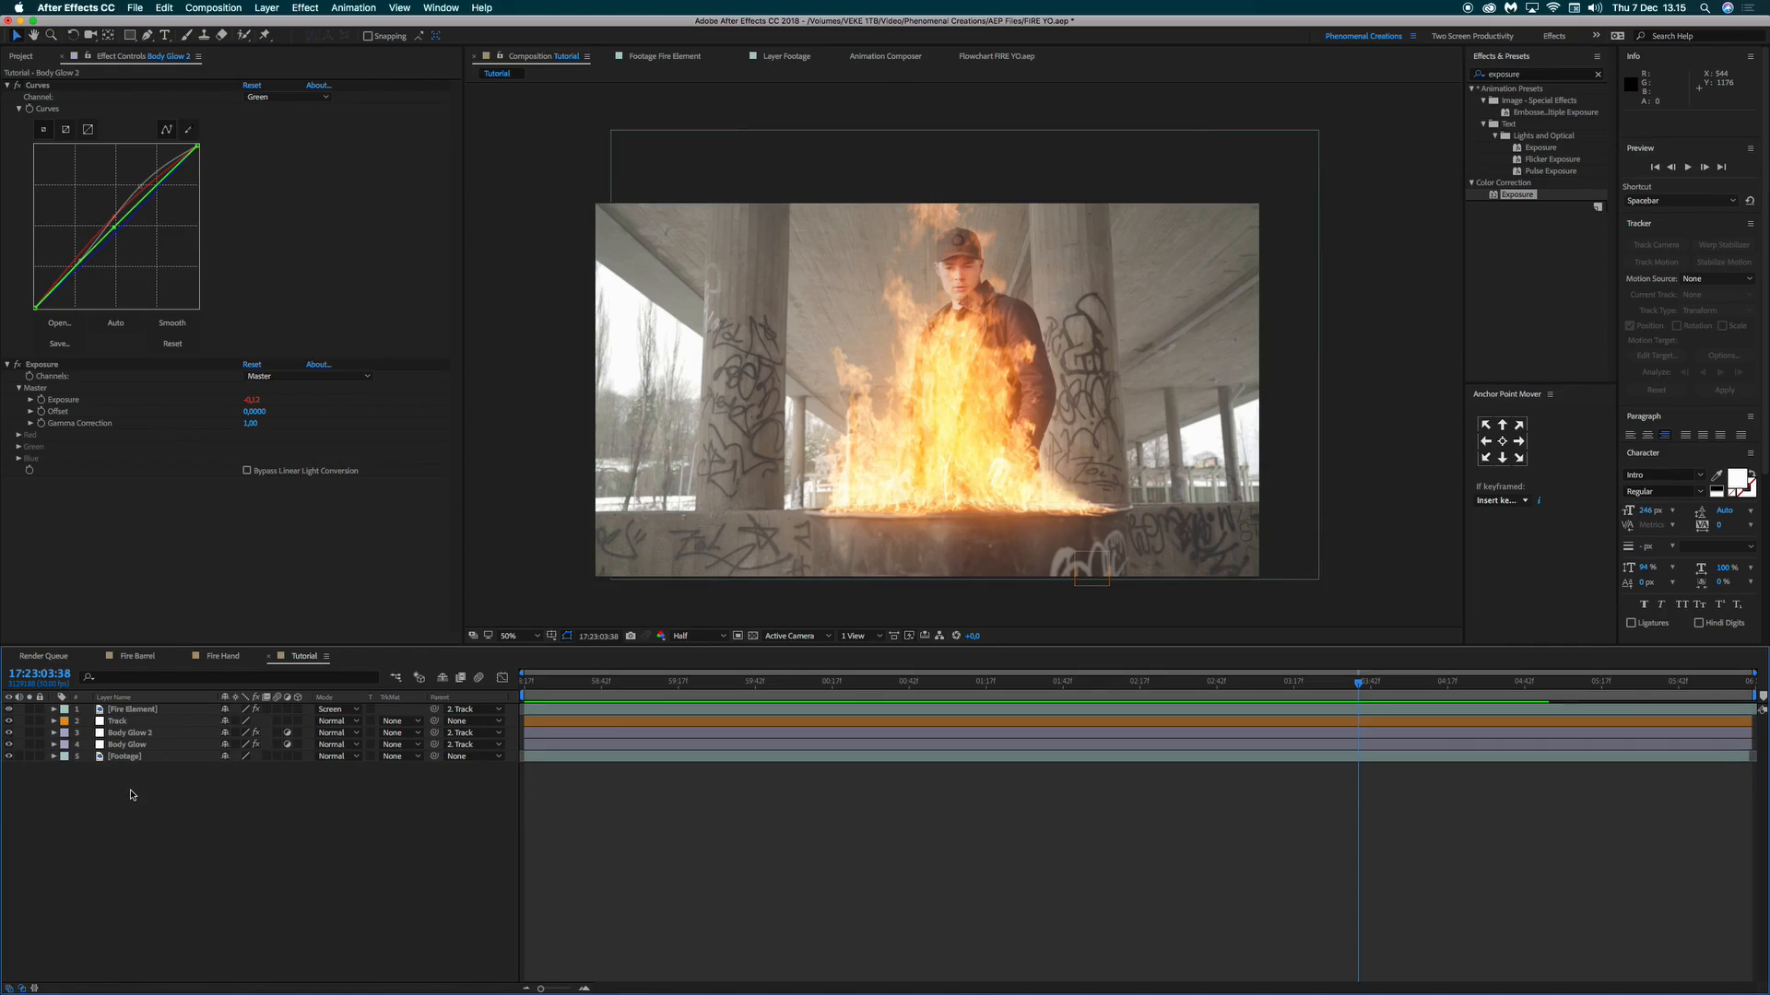
# On the Body Glow 2 layer, draw a closed second mask with the Pen tool around the front rim of the barrel.
pyautogui.click(112, 745)
pyautogui.click(120, 734)
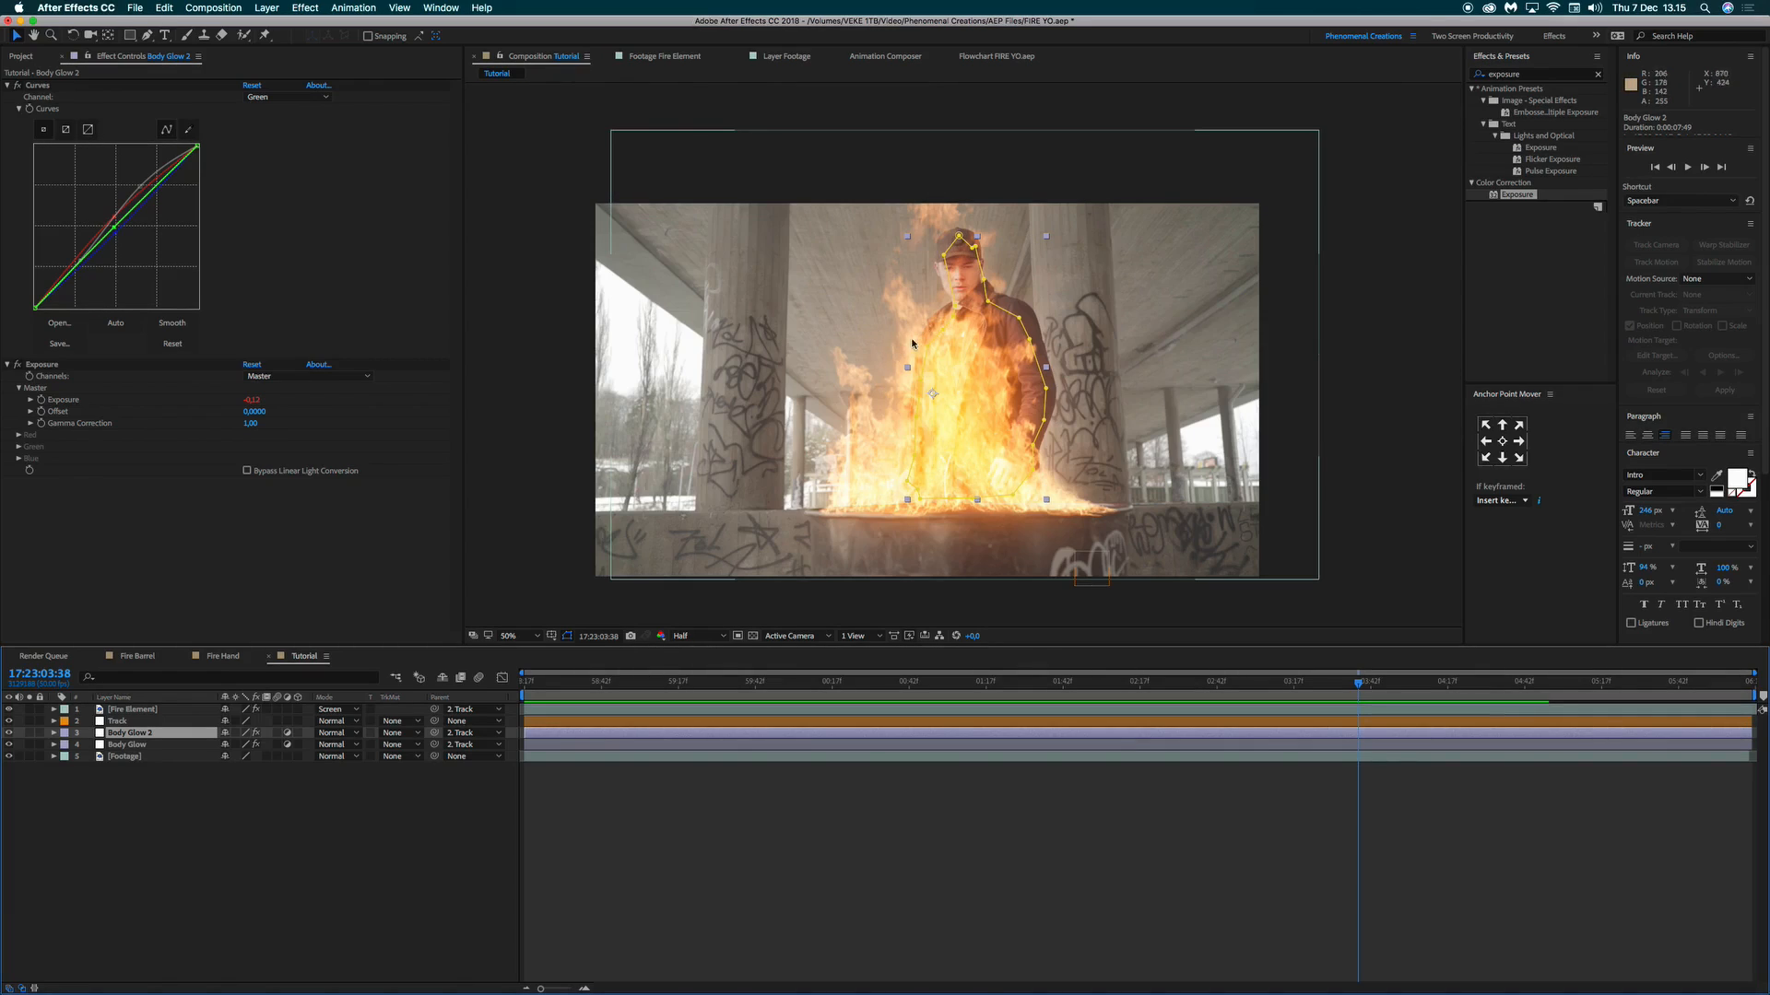
pyautogui.press('g')
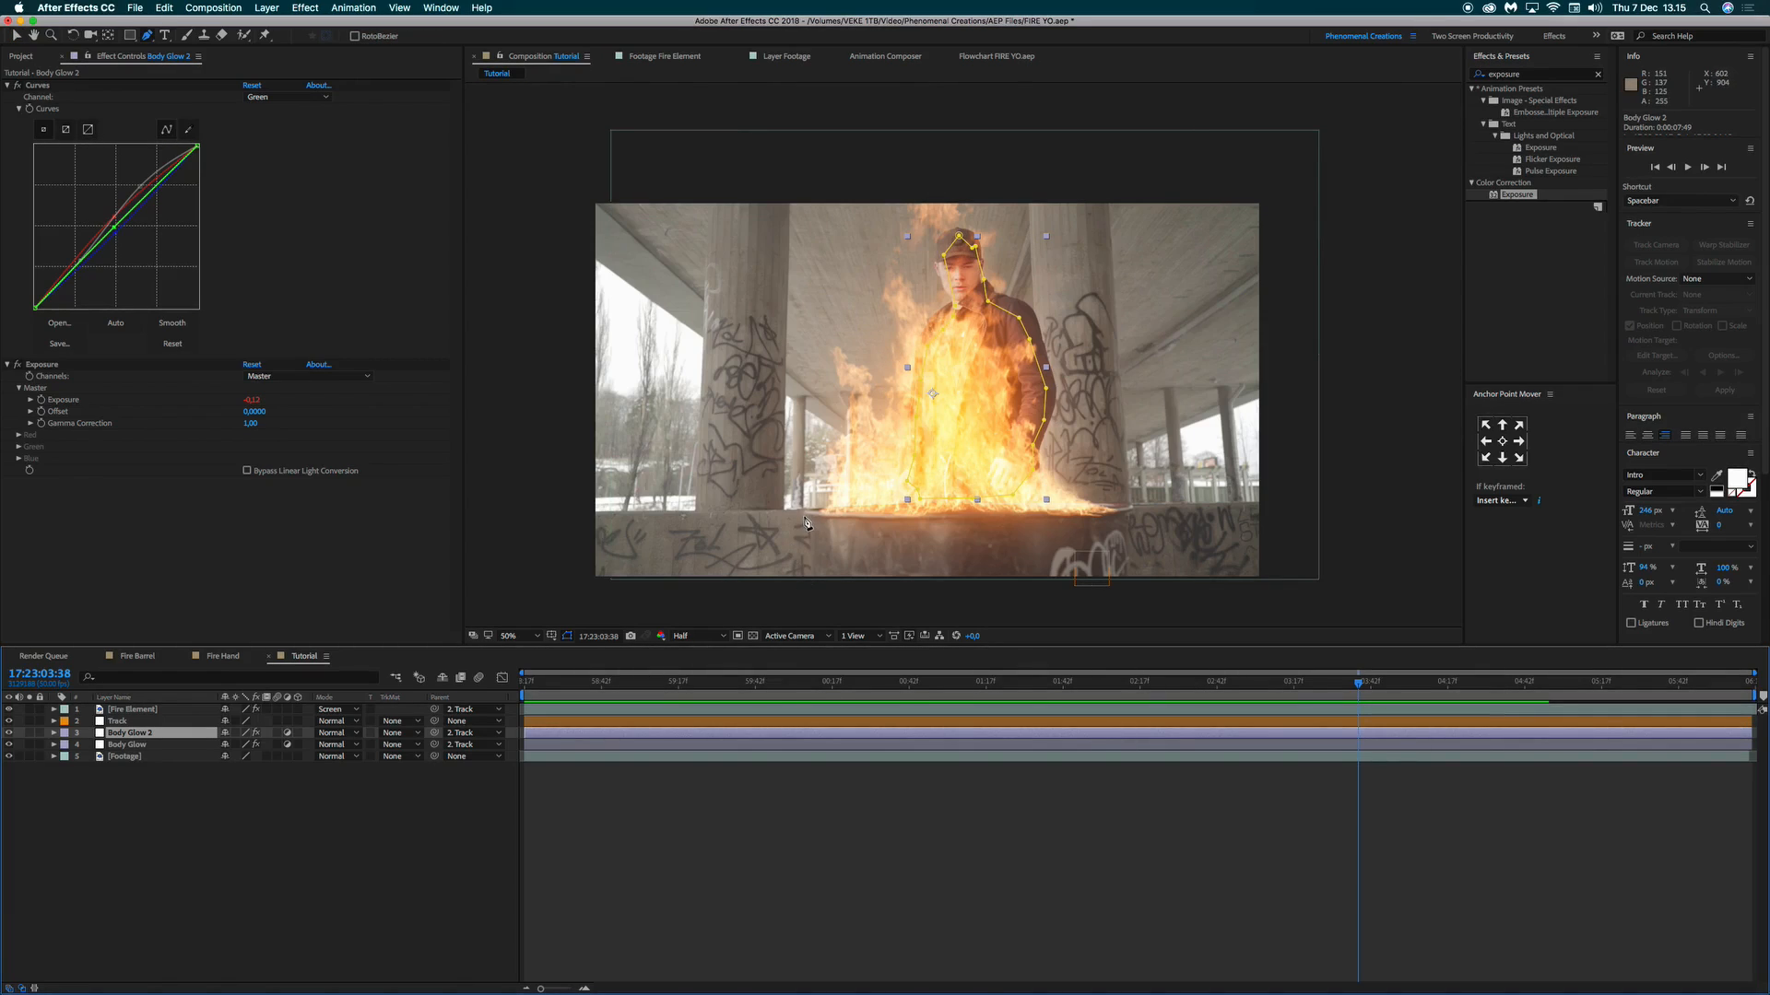
pyautogui.click(804, 517)
pyautogui.click(808, 527)
pyautogui.click(833, 529)
pyautogui.click(883, 530)
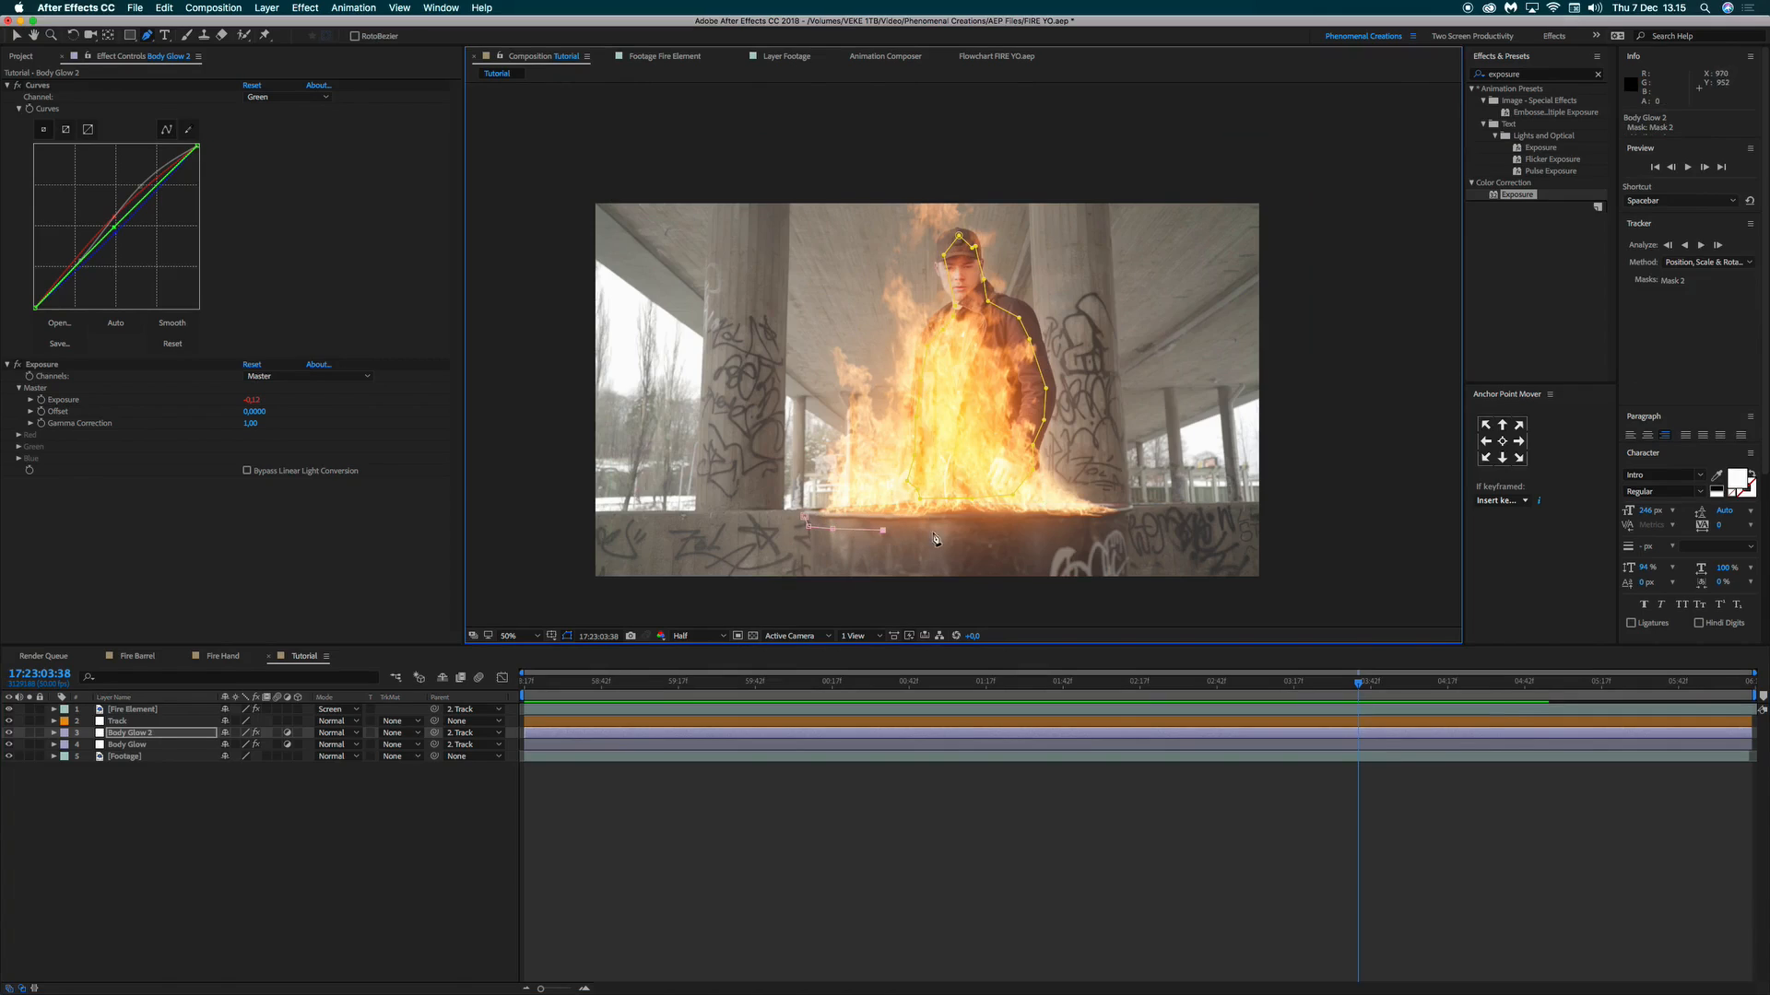
pyautogui.click(996, 535)
pyautogui.click(1068, 529)
pyautogui.click(1125, 524)
pyautogui.click(1132, 508)
pyautogui.click(1118, 507)
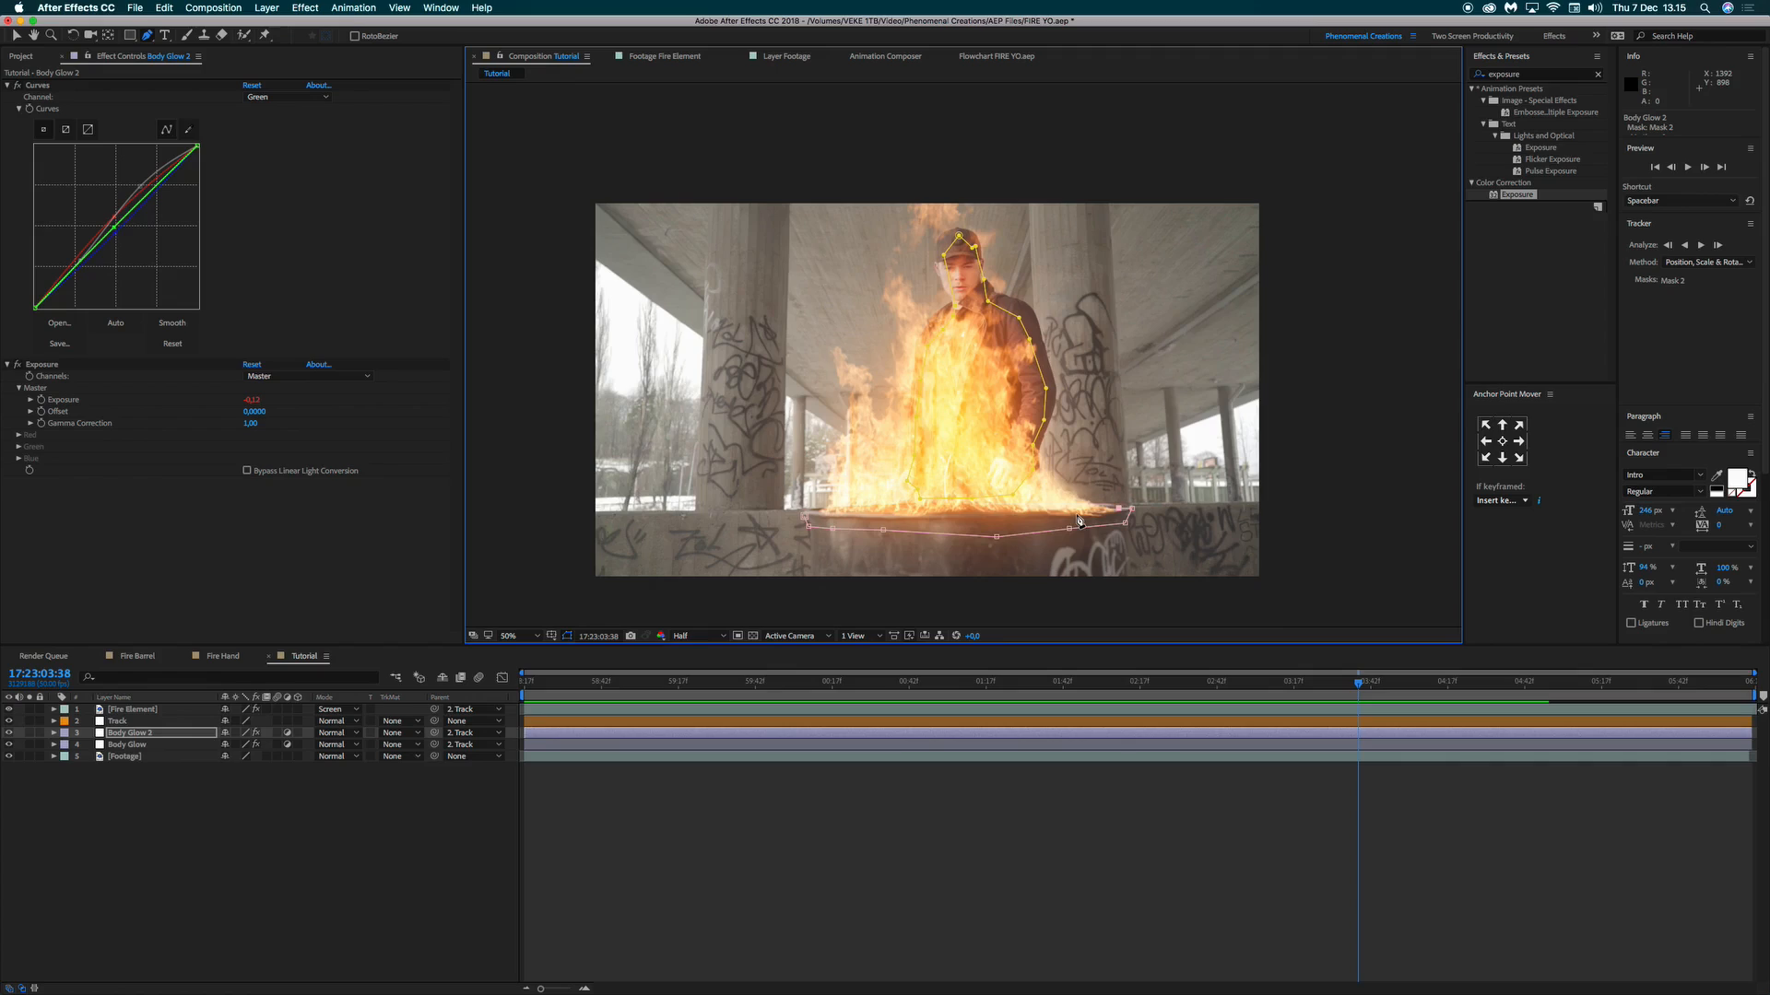
pyautogui.click(1027, 513)
pyautogui.click(990, 511)
pyautogui.click(948, 511)
pyautogui.click(898, 506)
pyautogui.click(839, 507)
pyautogui.click(804, 521)
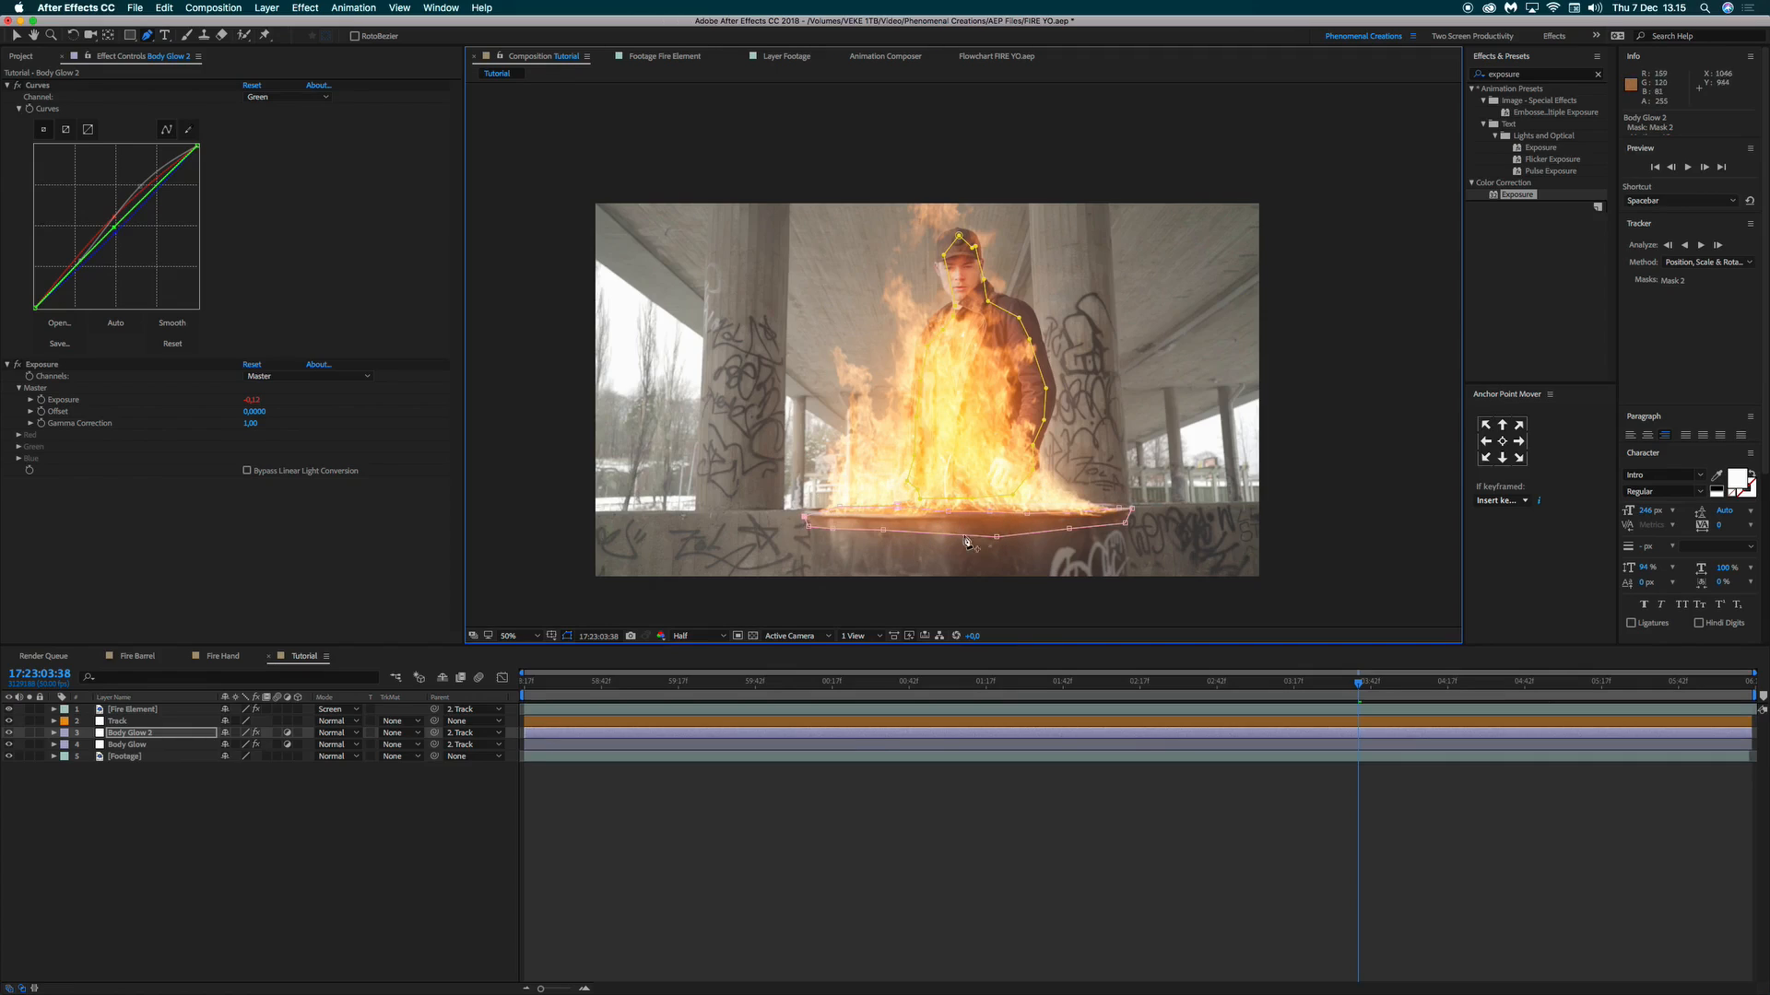
# Set the feather of the barrel-rim mask on Body Glow 2 to 50 pixels.
pyautogui.press('f')
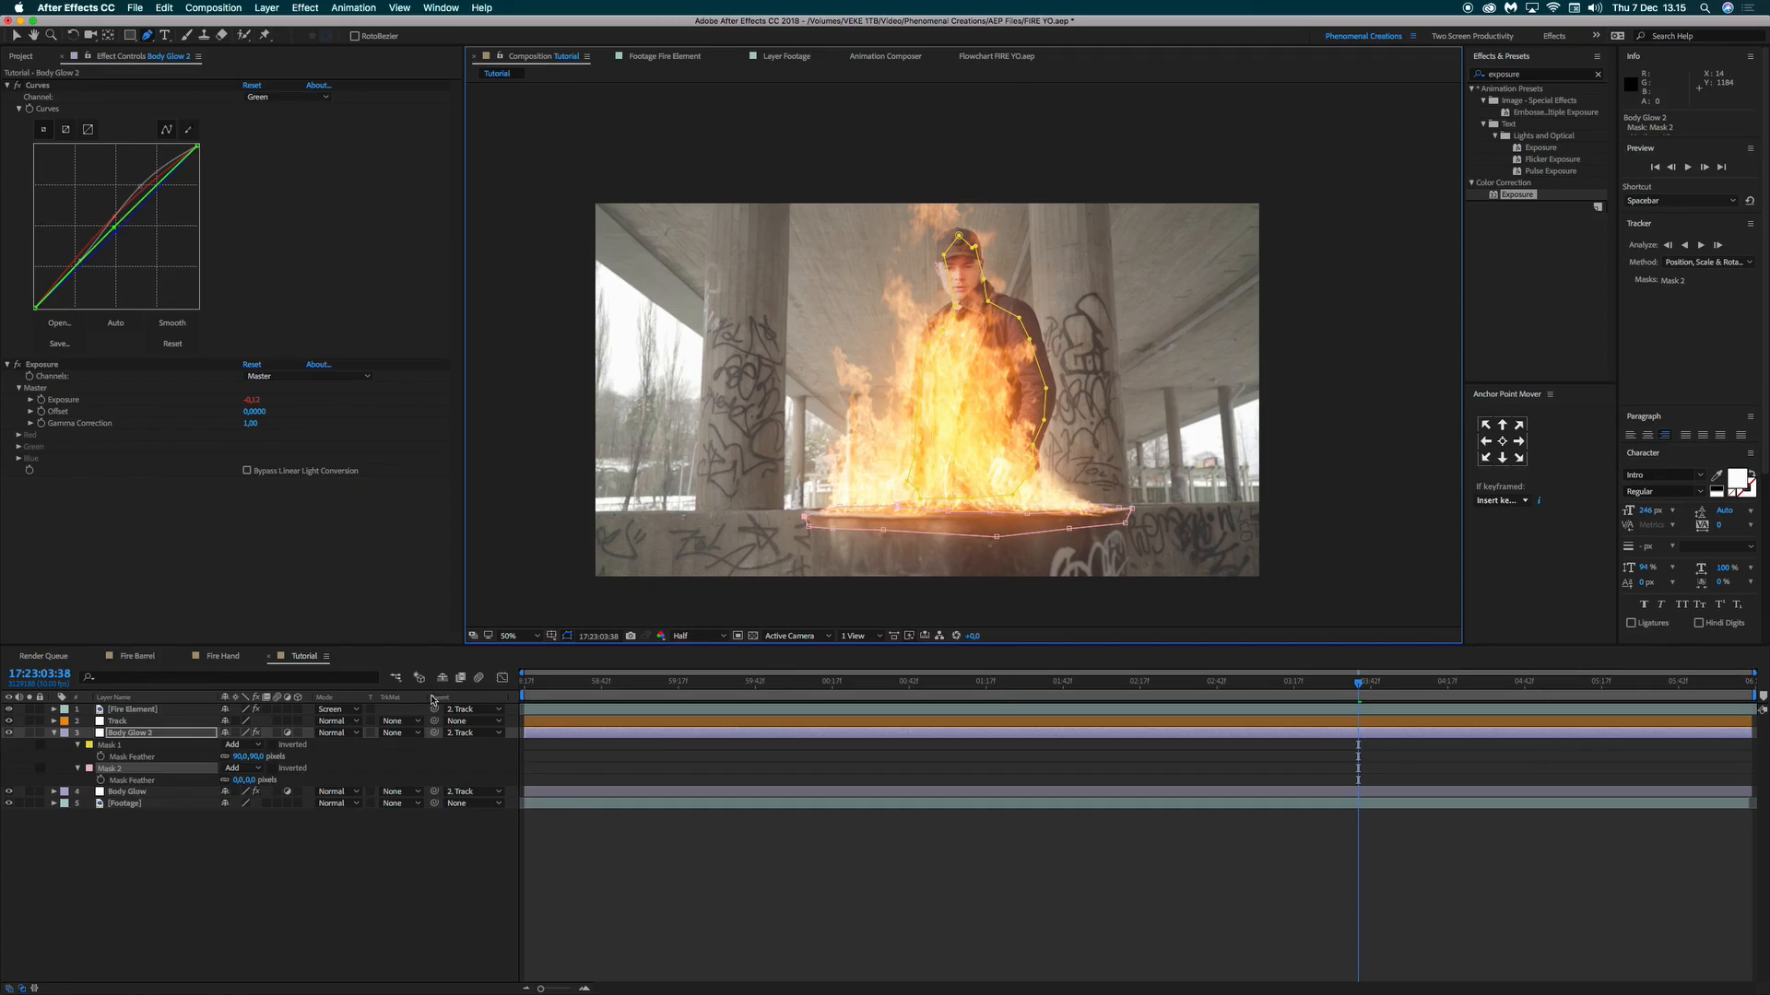
pyautogui.click(236, 780)
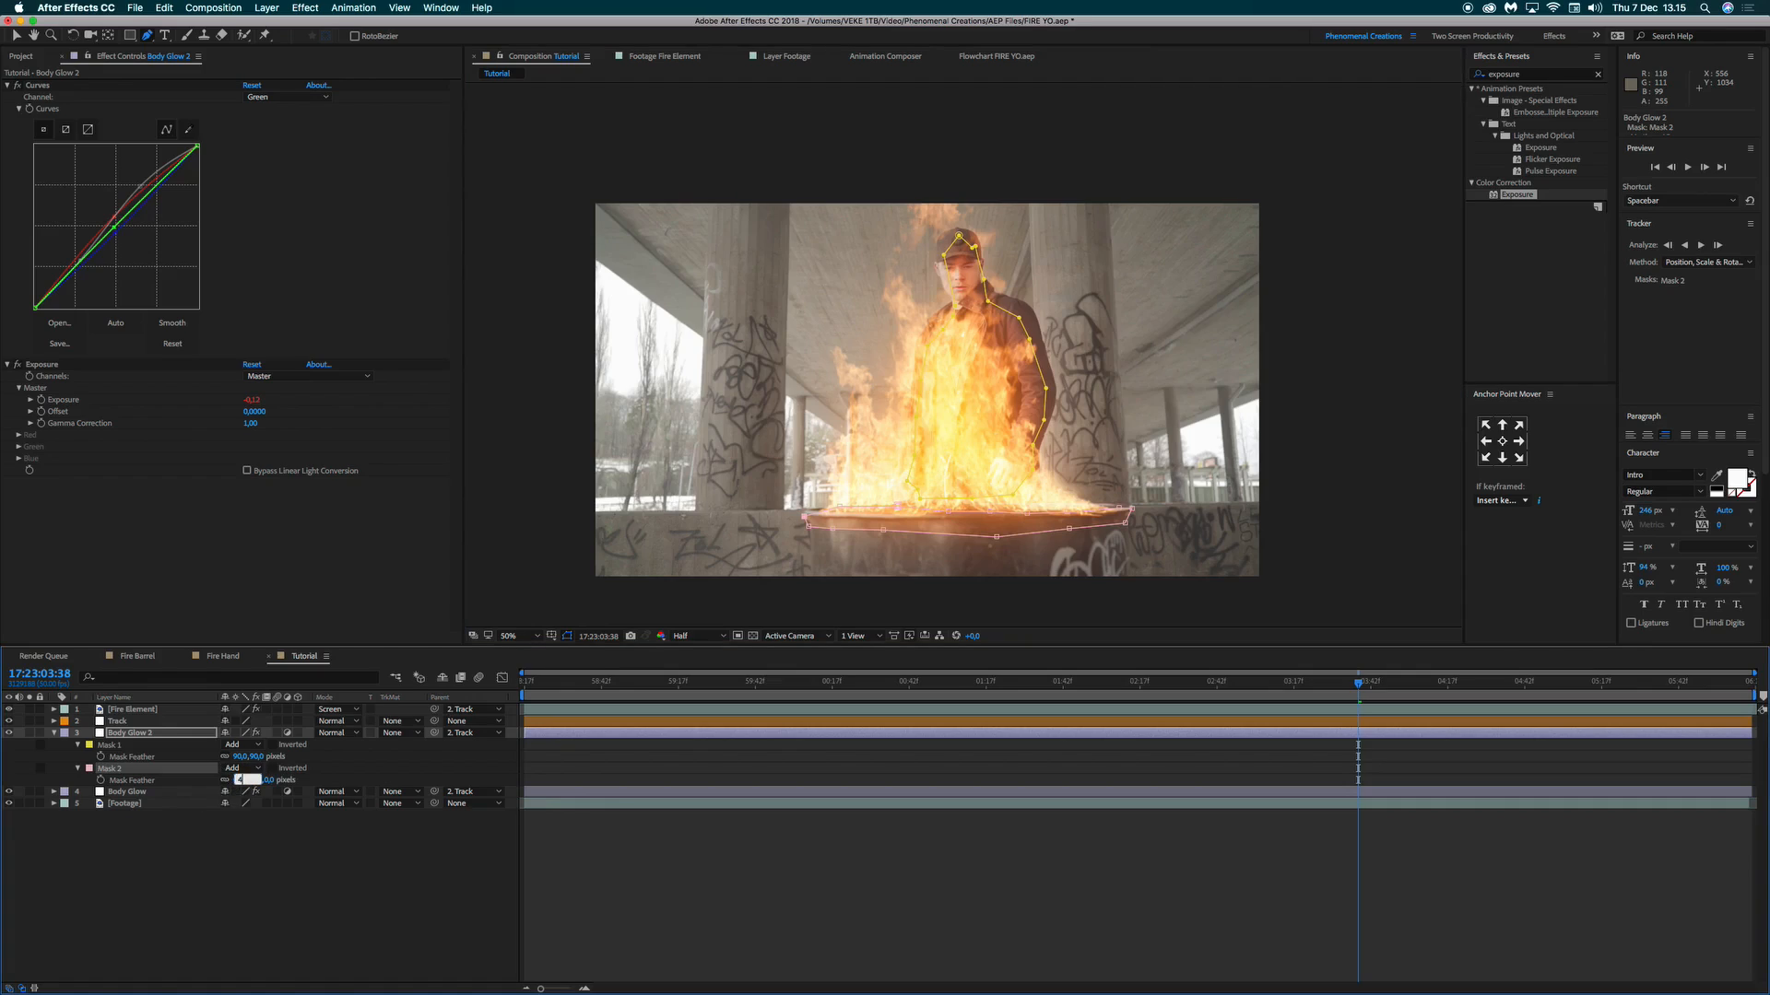
pyautogui.press('Return')
pyautogui.click(241, 781)
pyautogui.write('50')
pyautogui.press('Return')
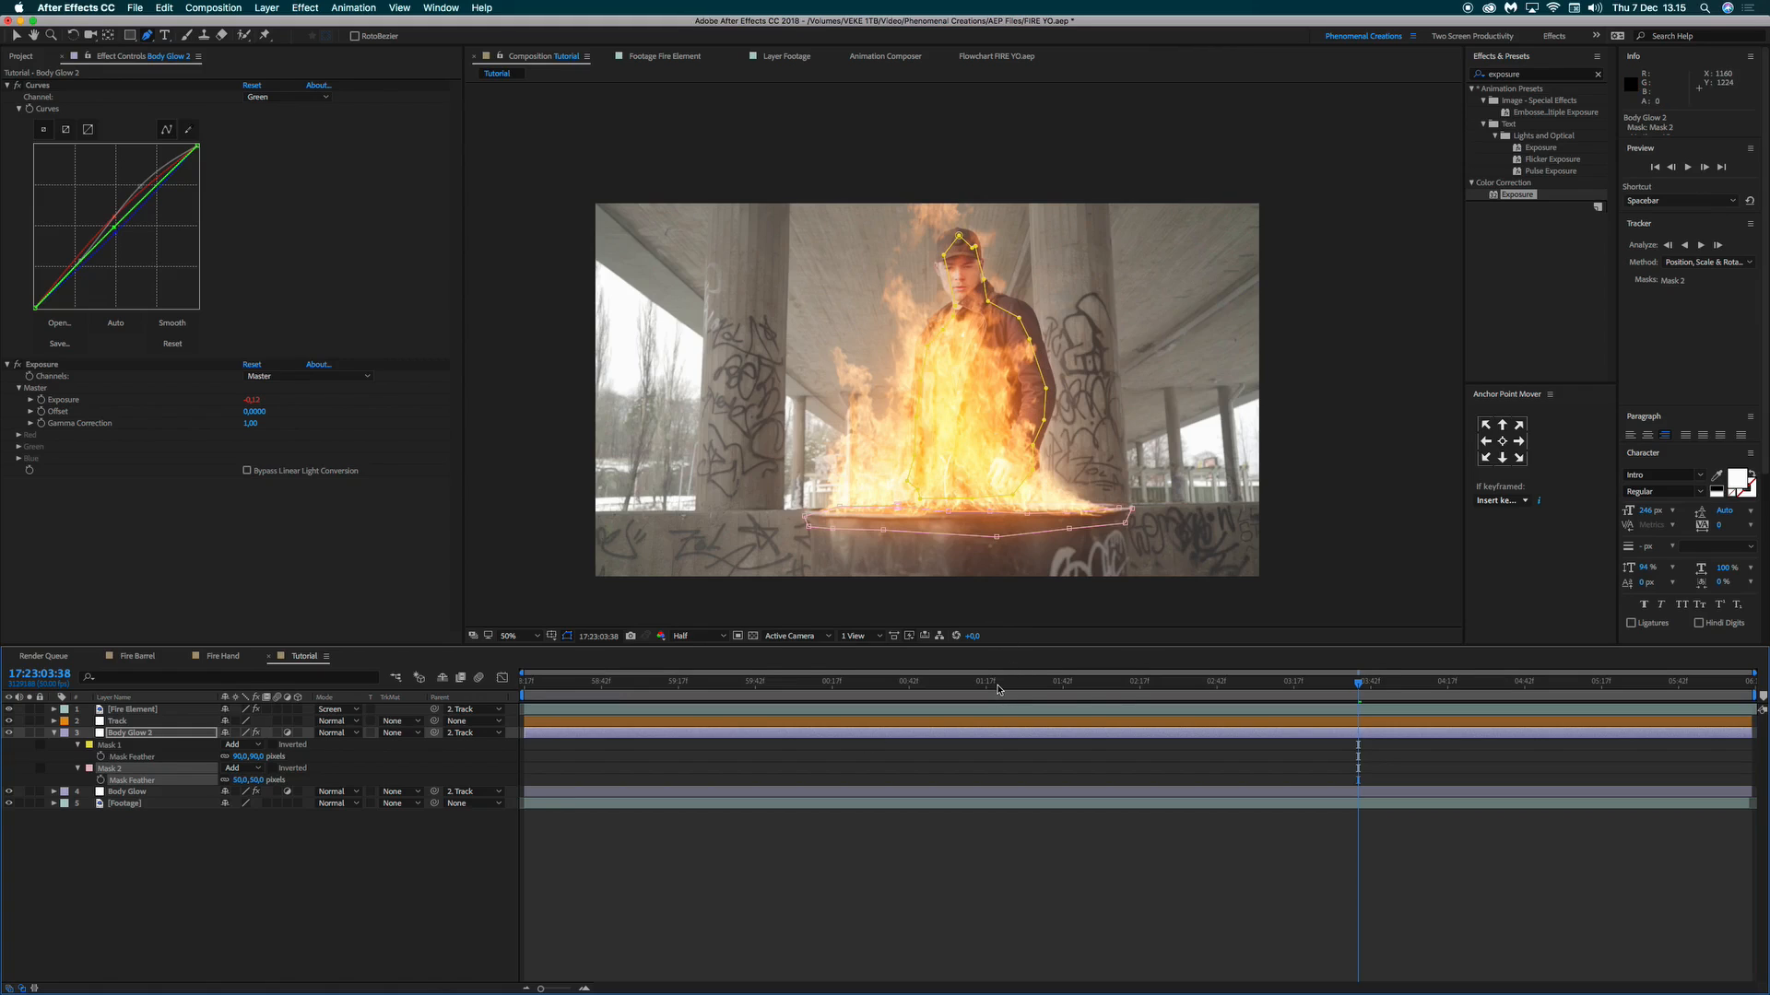
# Play the composition from near its start to review the glow on the barrel rim.
pyautogui.moveTo(993, 688); pyautogui.dragTo(558, 698)
pyautogui.press('space')
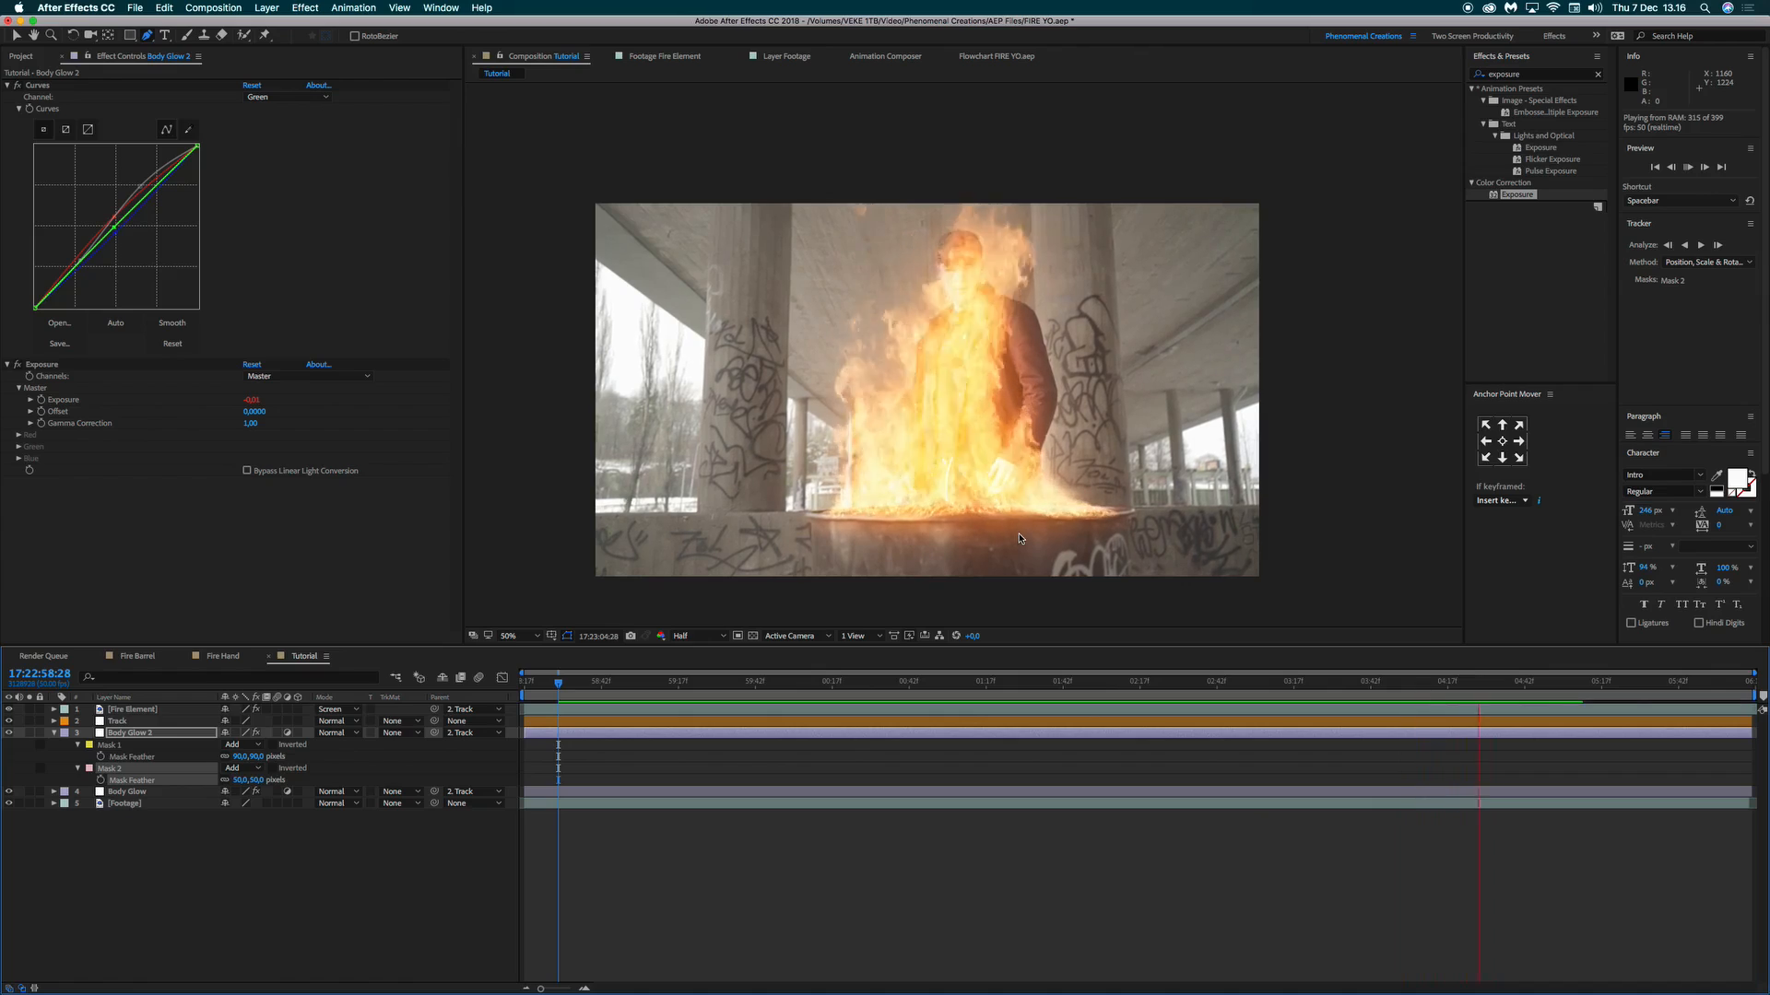
pyautogui.press('space')
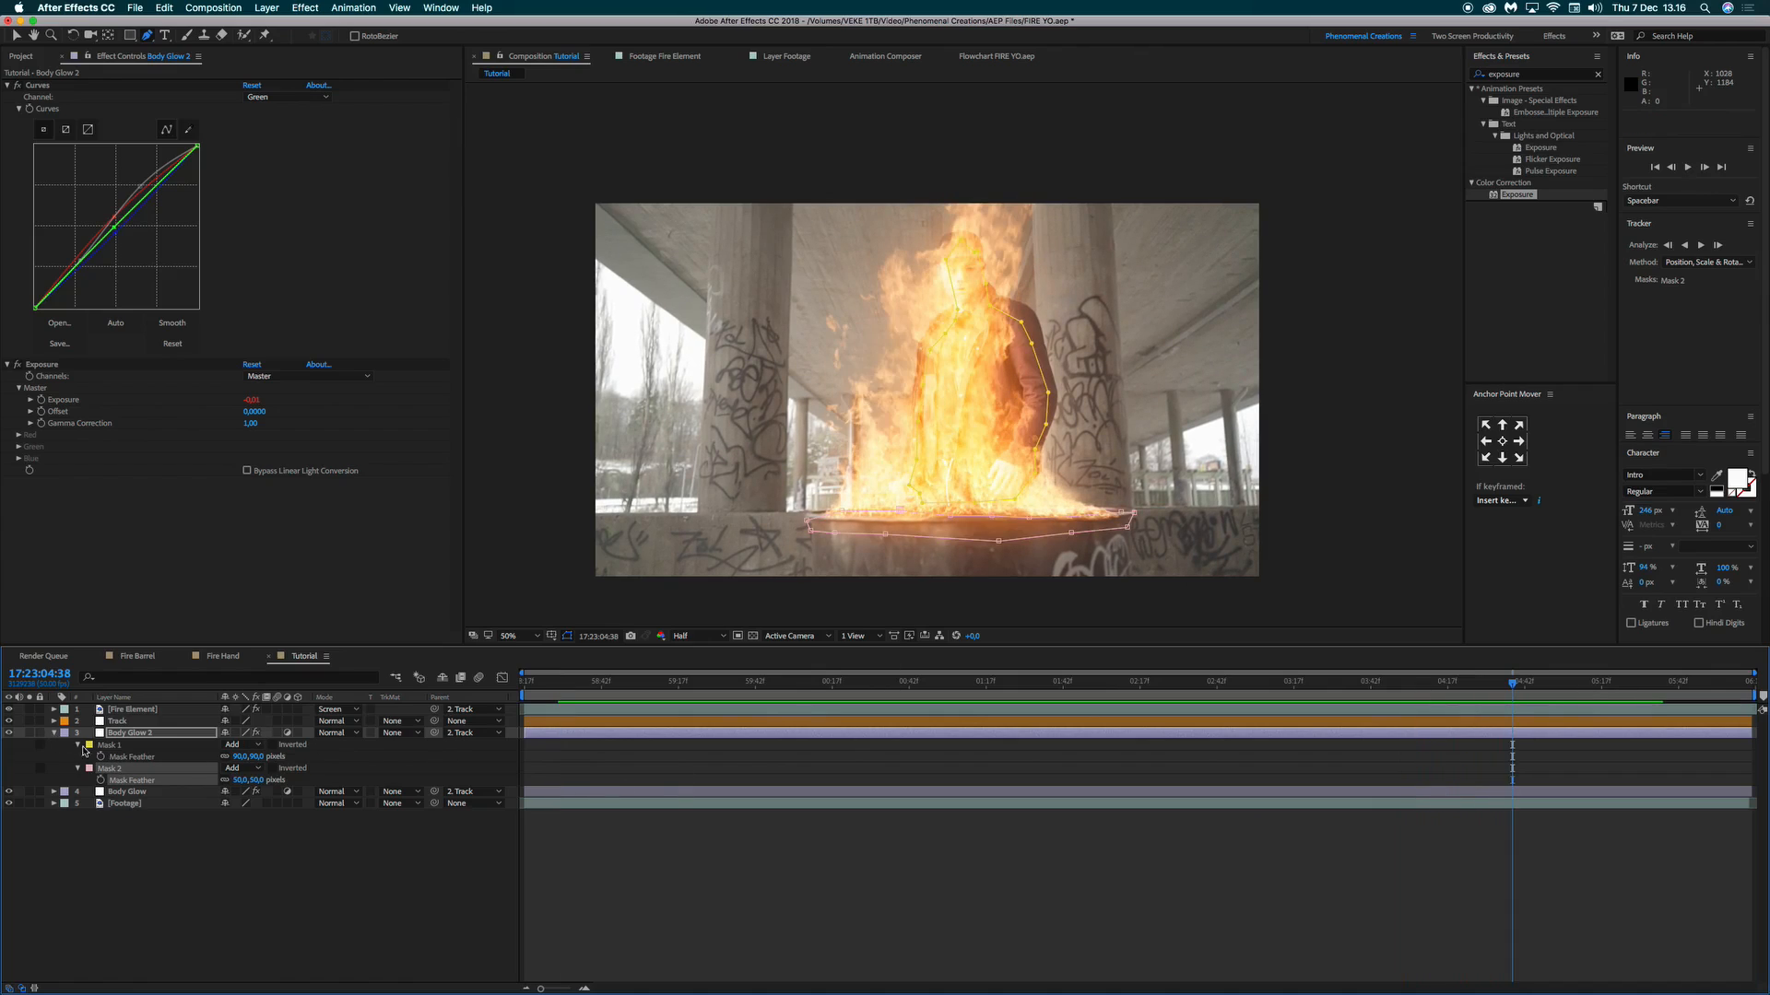
# Reveal all mask properties of Body Glow 2 and set the barrel-rim mask's opacity to 40%.
pyautogui.press('t')
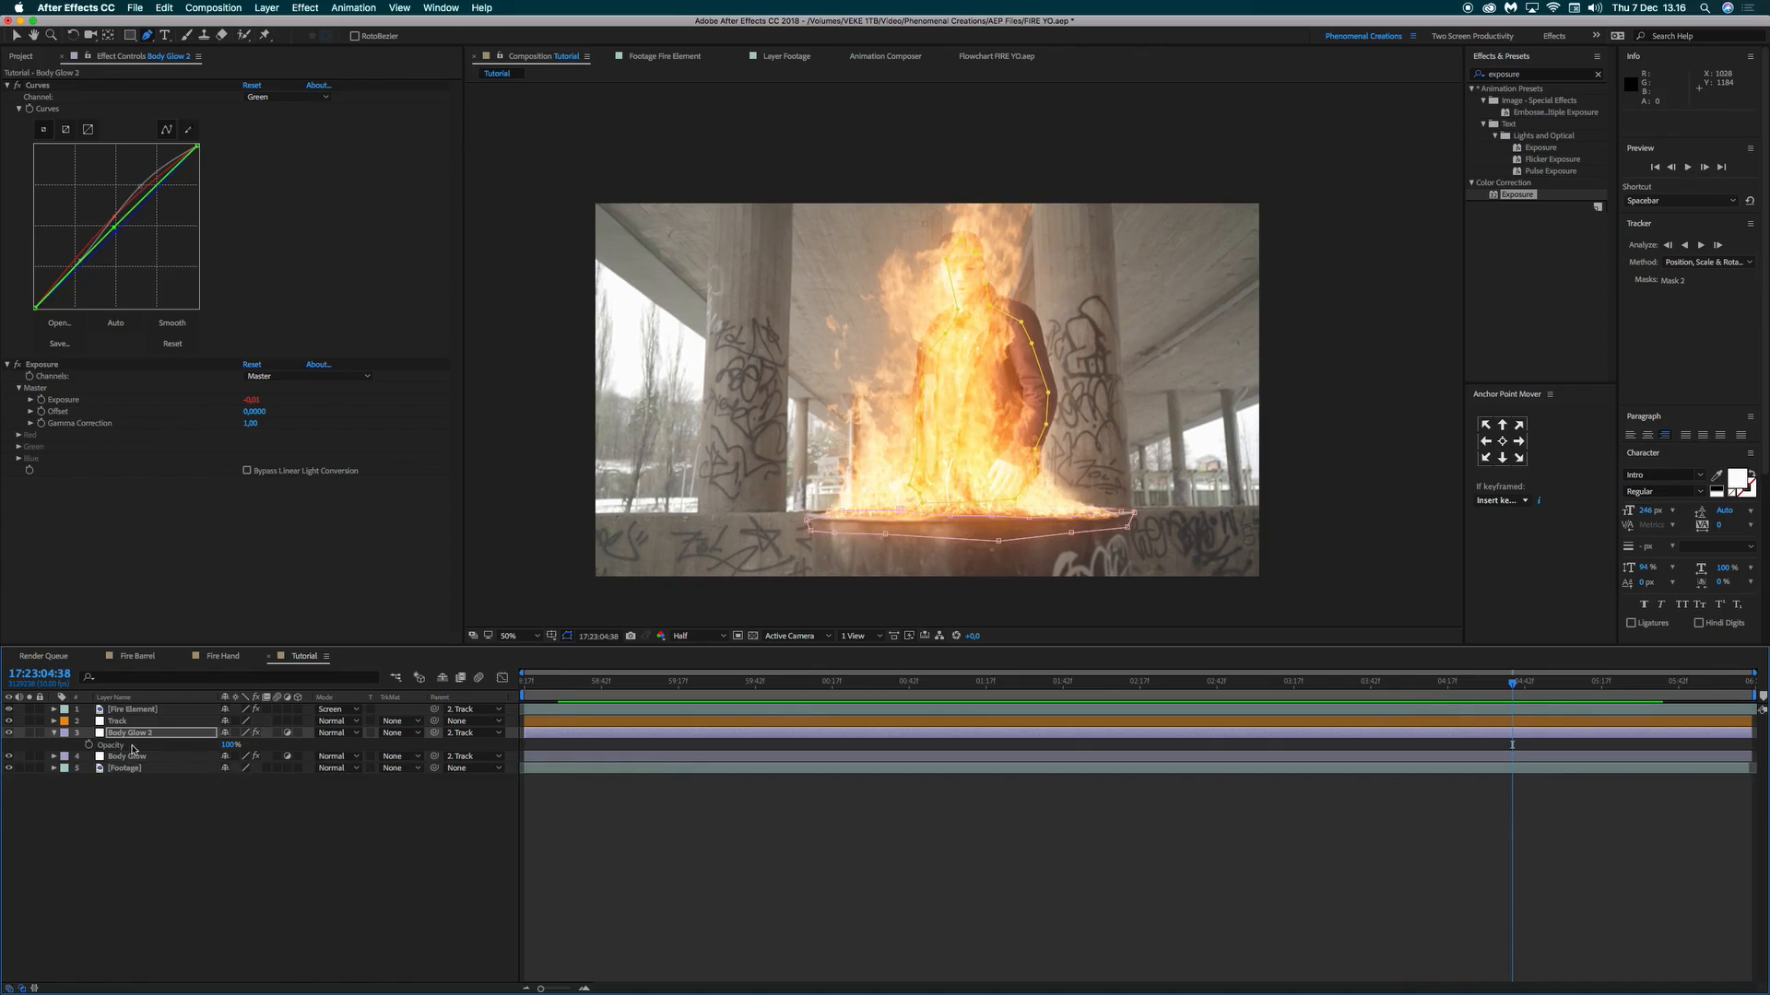
pyautogui.press('m')
pyautogui.press('m')
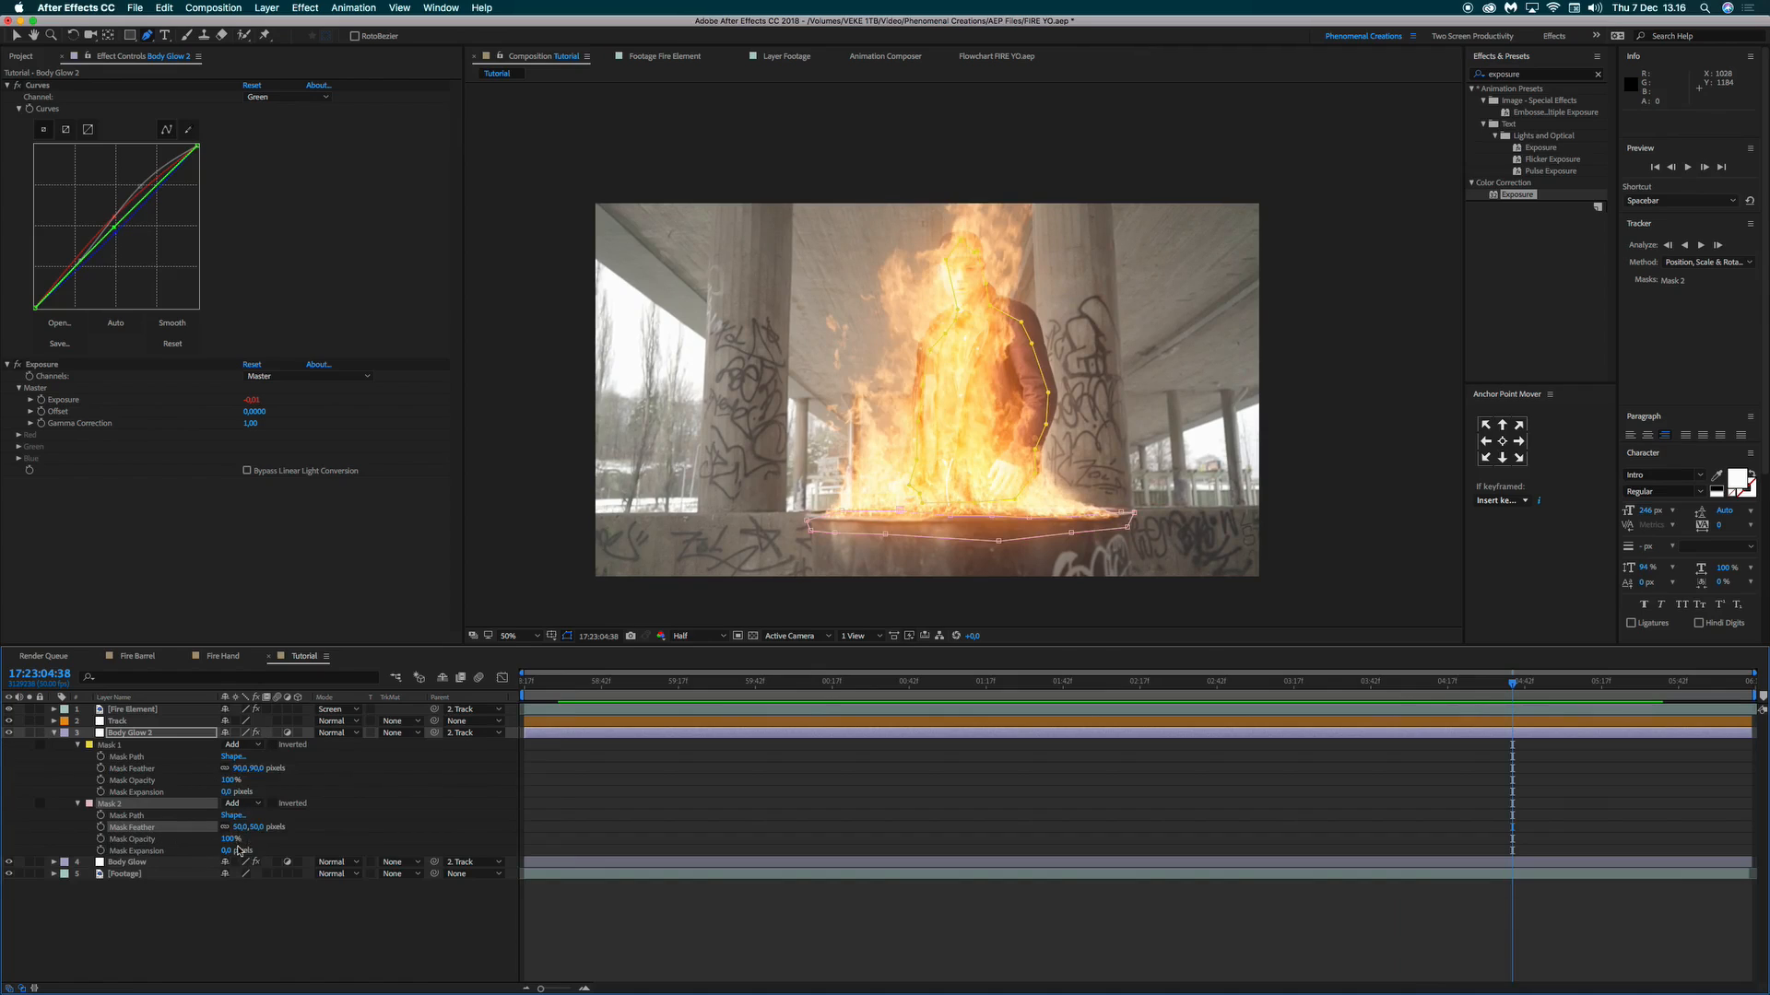
pyautogui.click(233, 838)
pyautogui.press('Return')
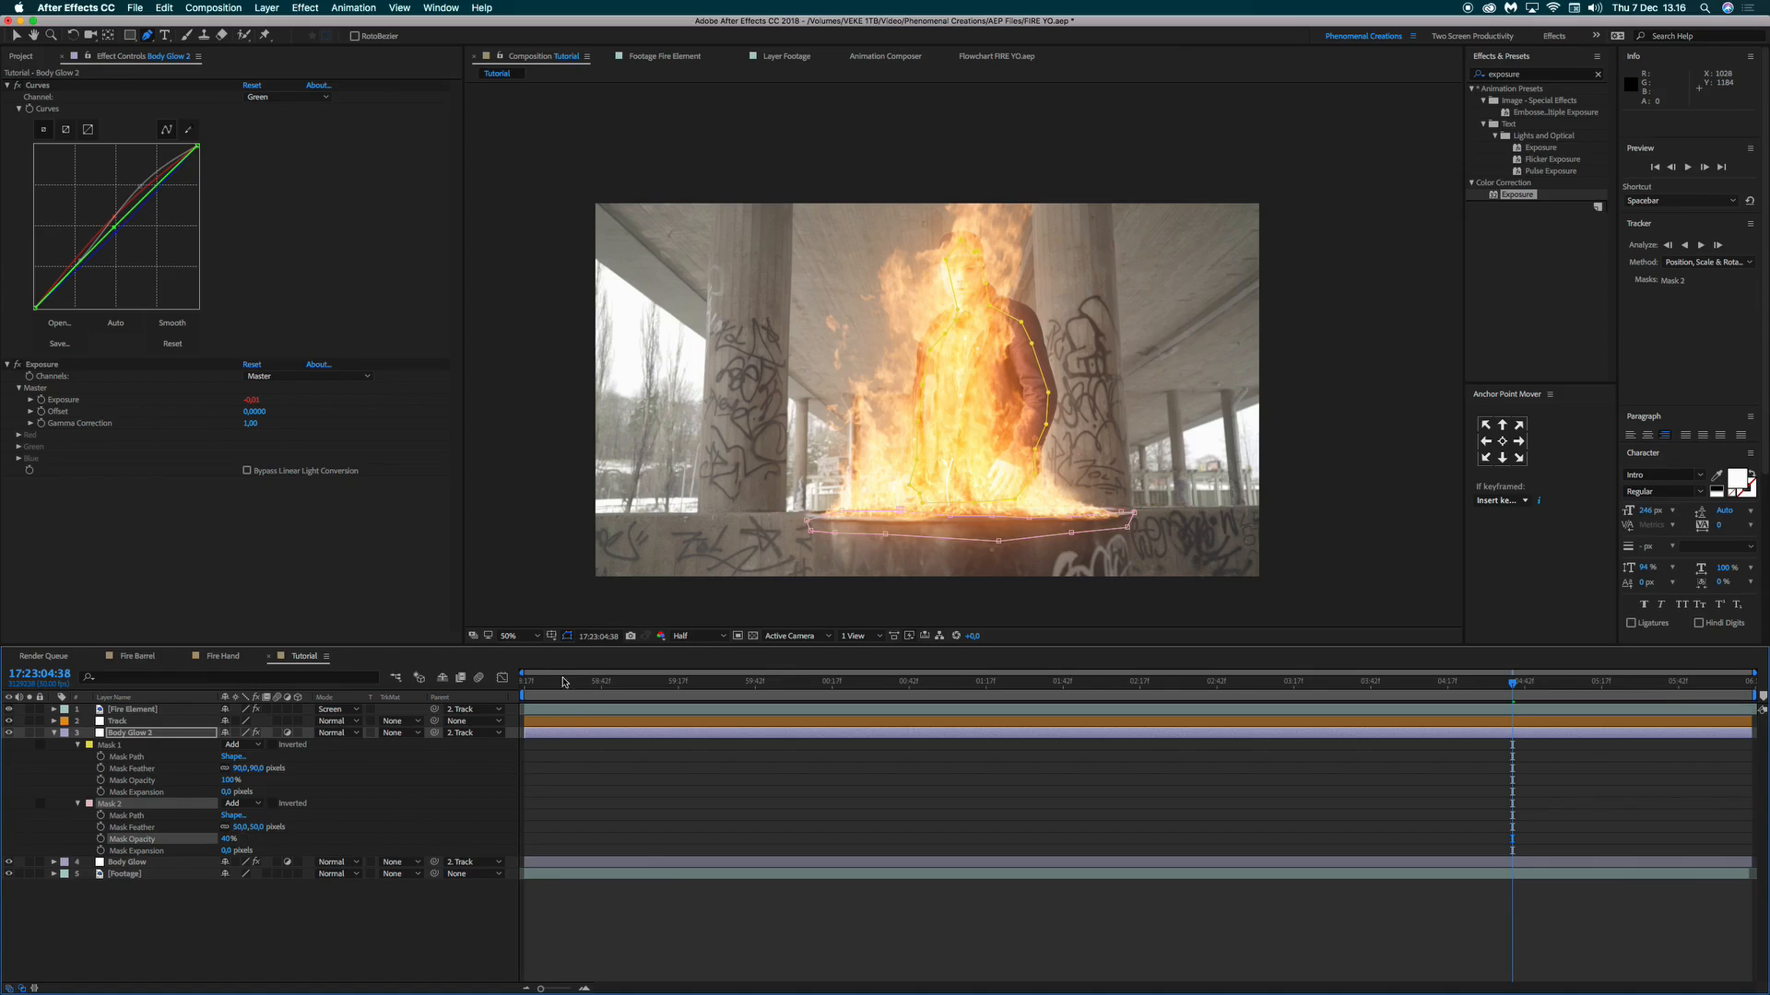
# Play the composition from its start to check the reduced rim glow, collapse Body Glow 2, and replay the result.
pyautogui.press('Home')
pyautogui.press('space')
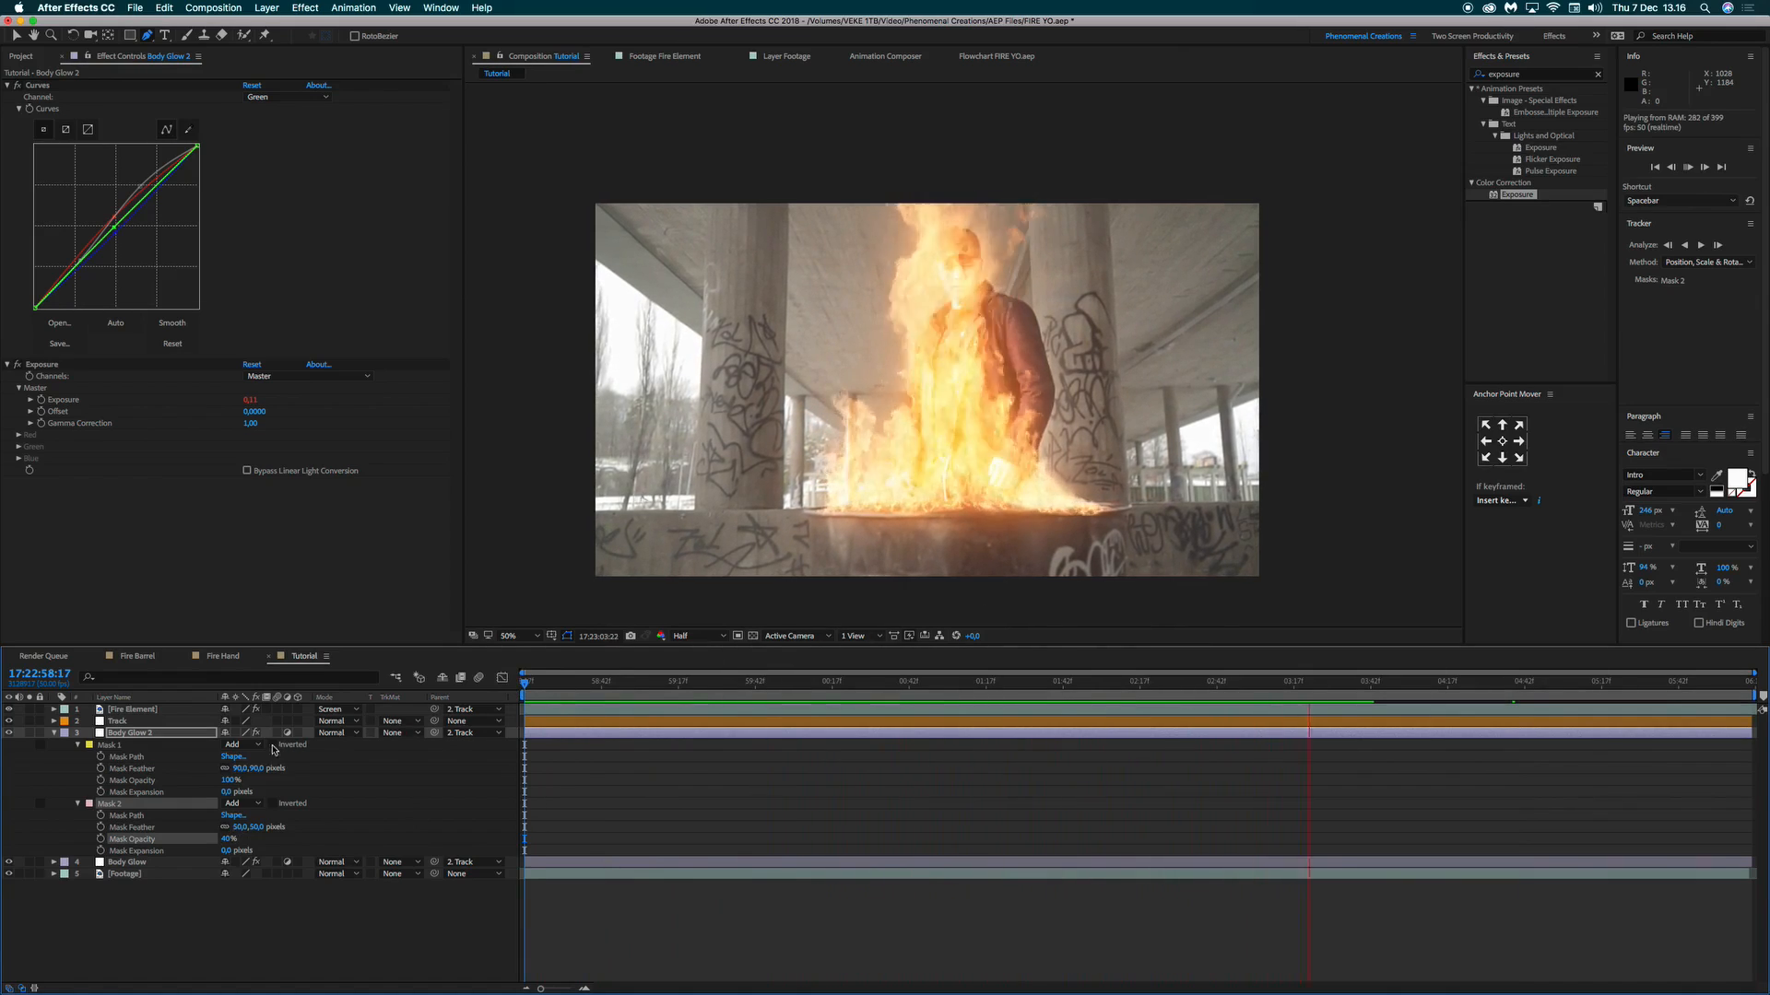
pyautogui.press('space')
pyautogui.click(53, 733)
pyautogui.click(54, 864)
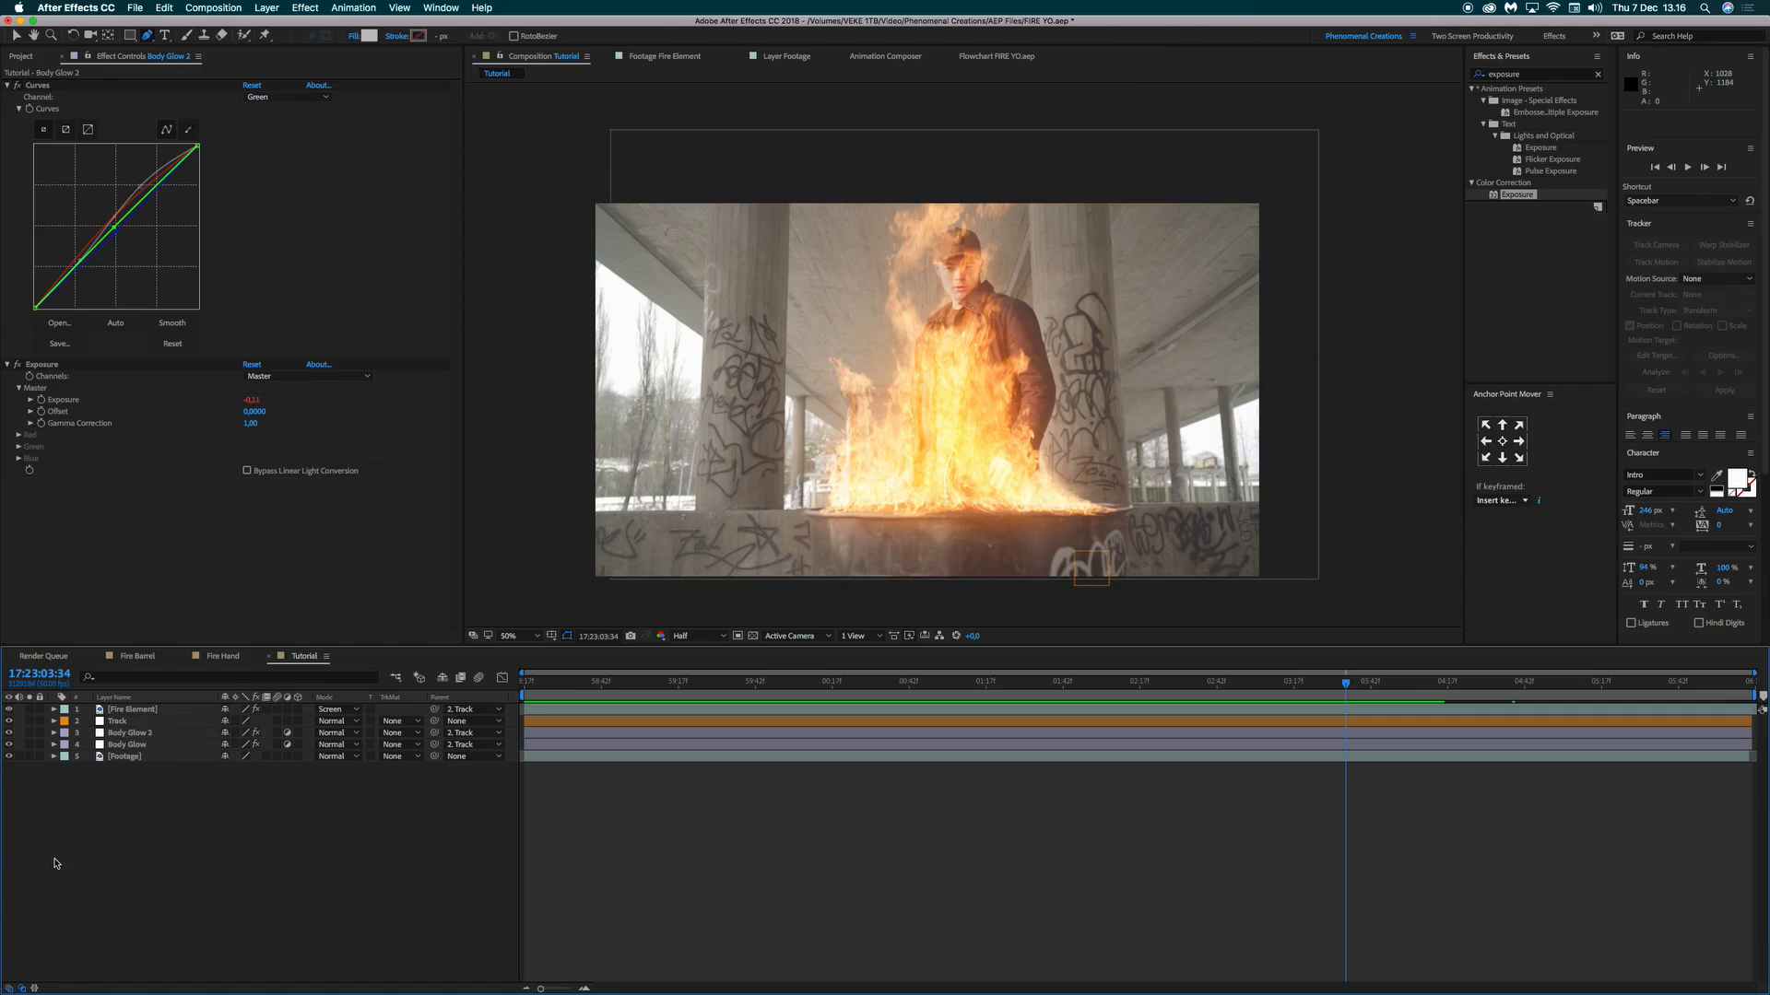
pyautogui.press('space')
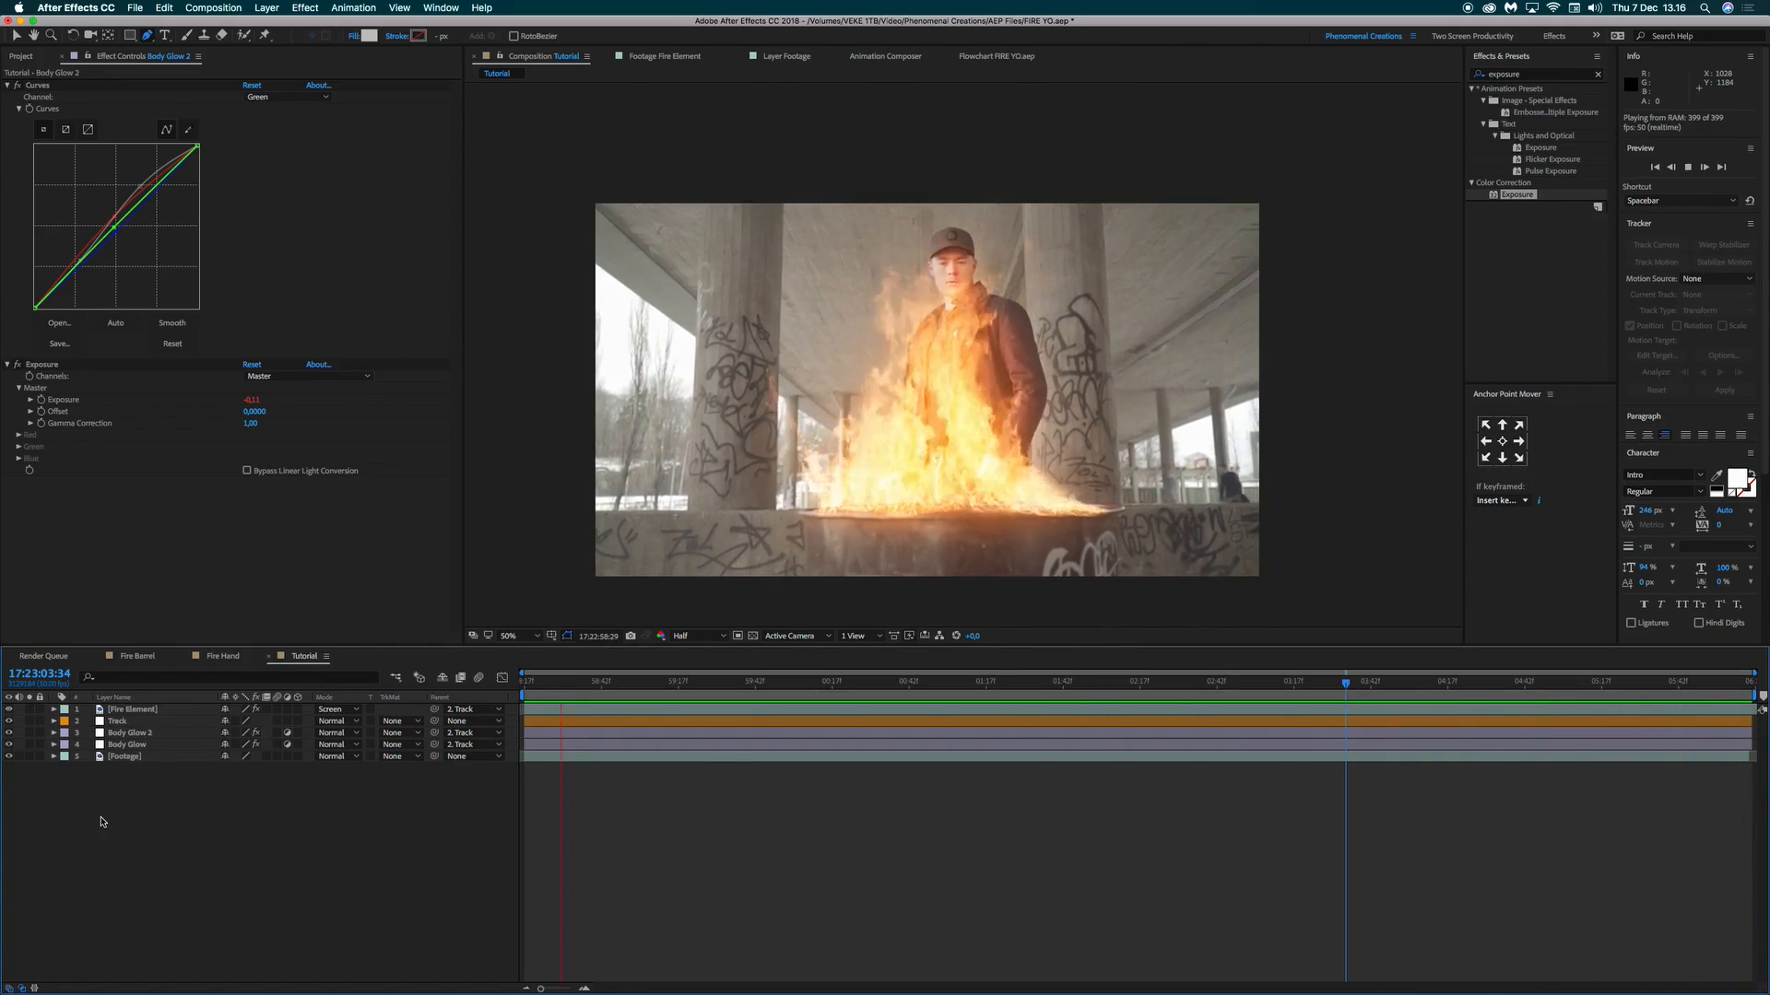
pyautogui.press('space')
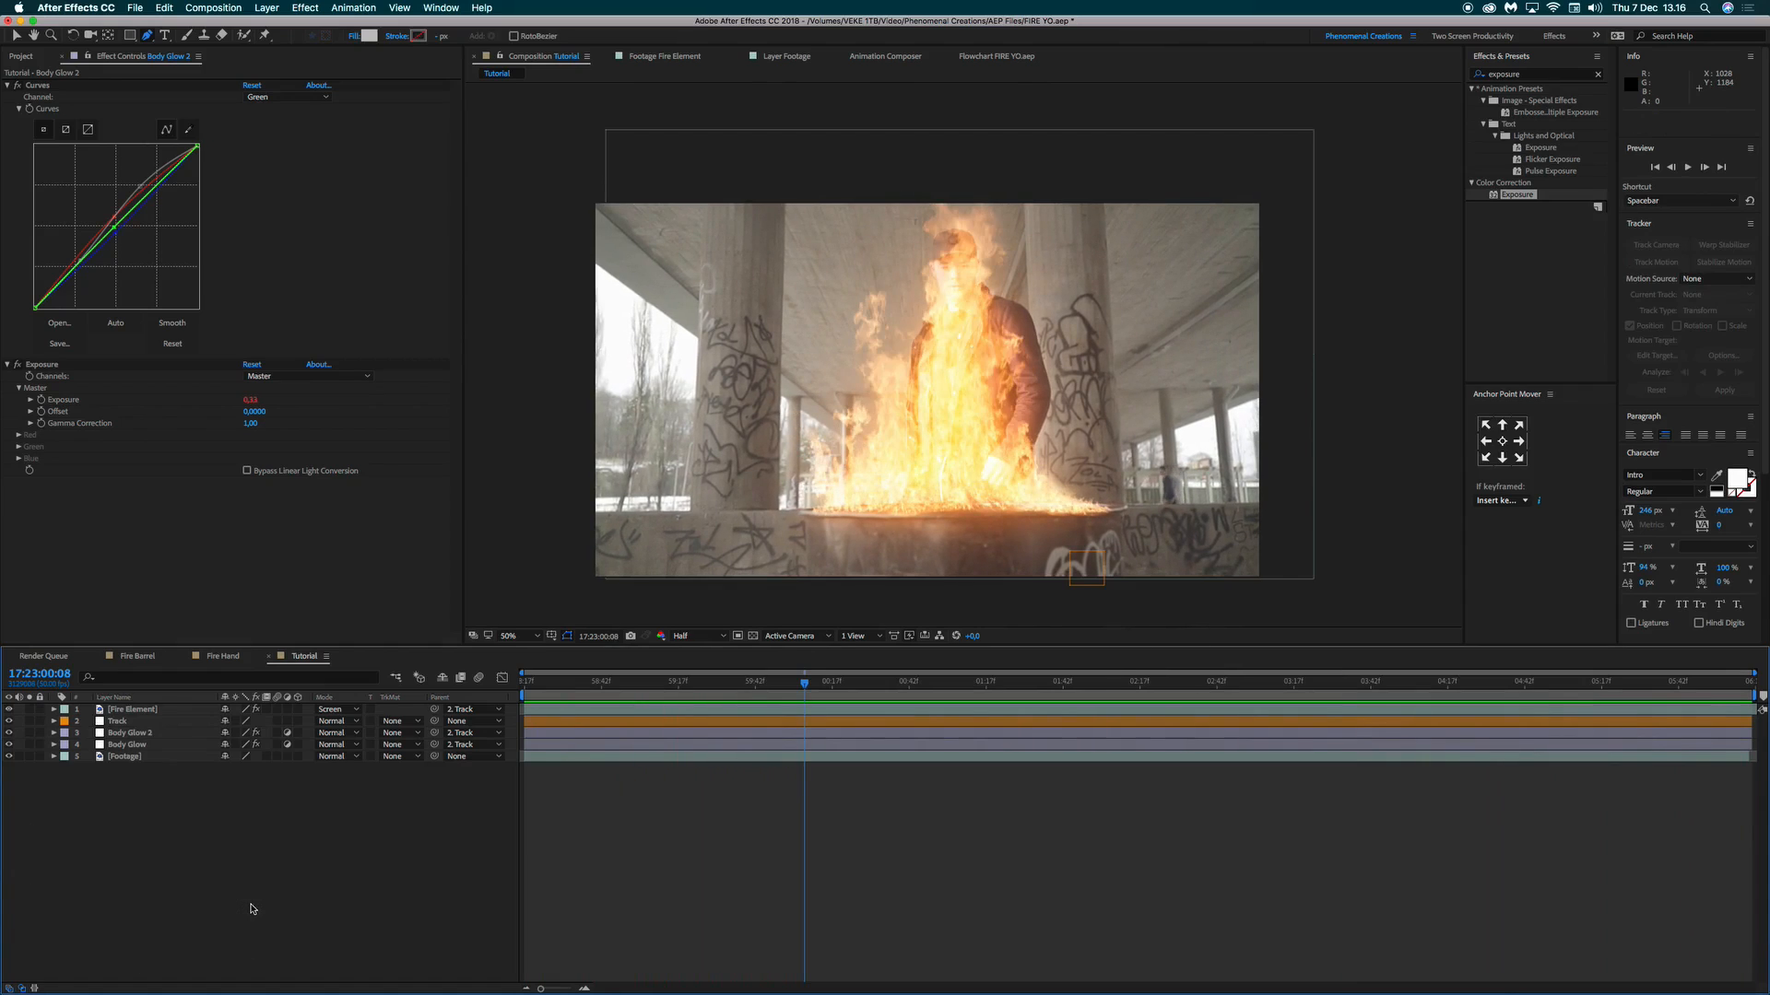
# Show the project's items and add a new adjustment layer above all layers in the Tutorial composition.
pyautogui.click(21, 55)
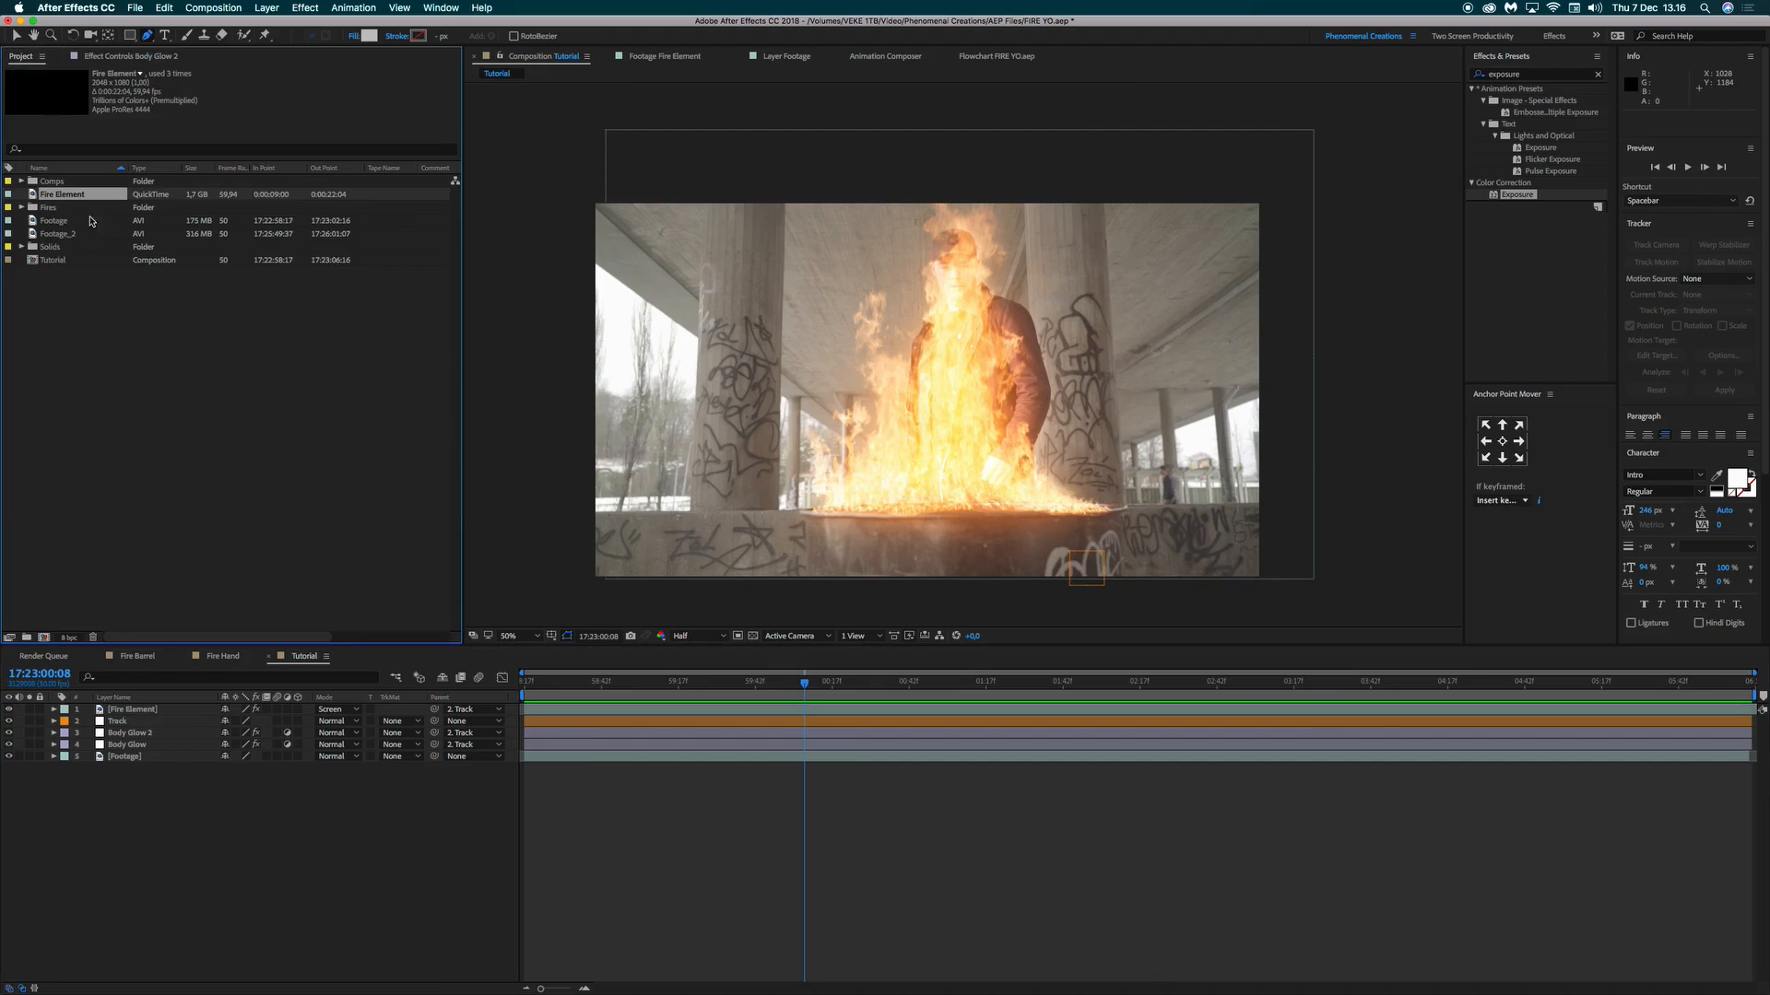
pyautogui.rightClick(144, 902)
pyautogui.click(113, 880)
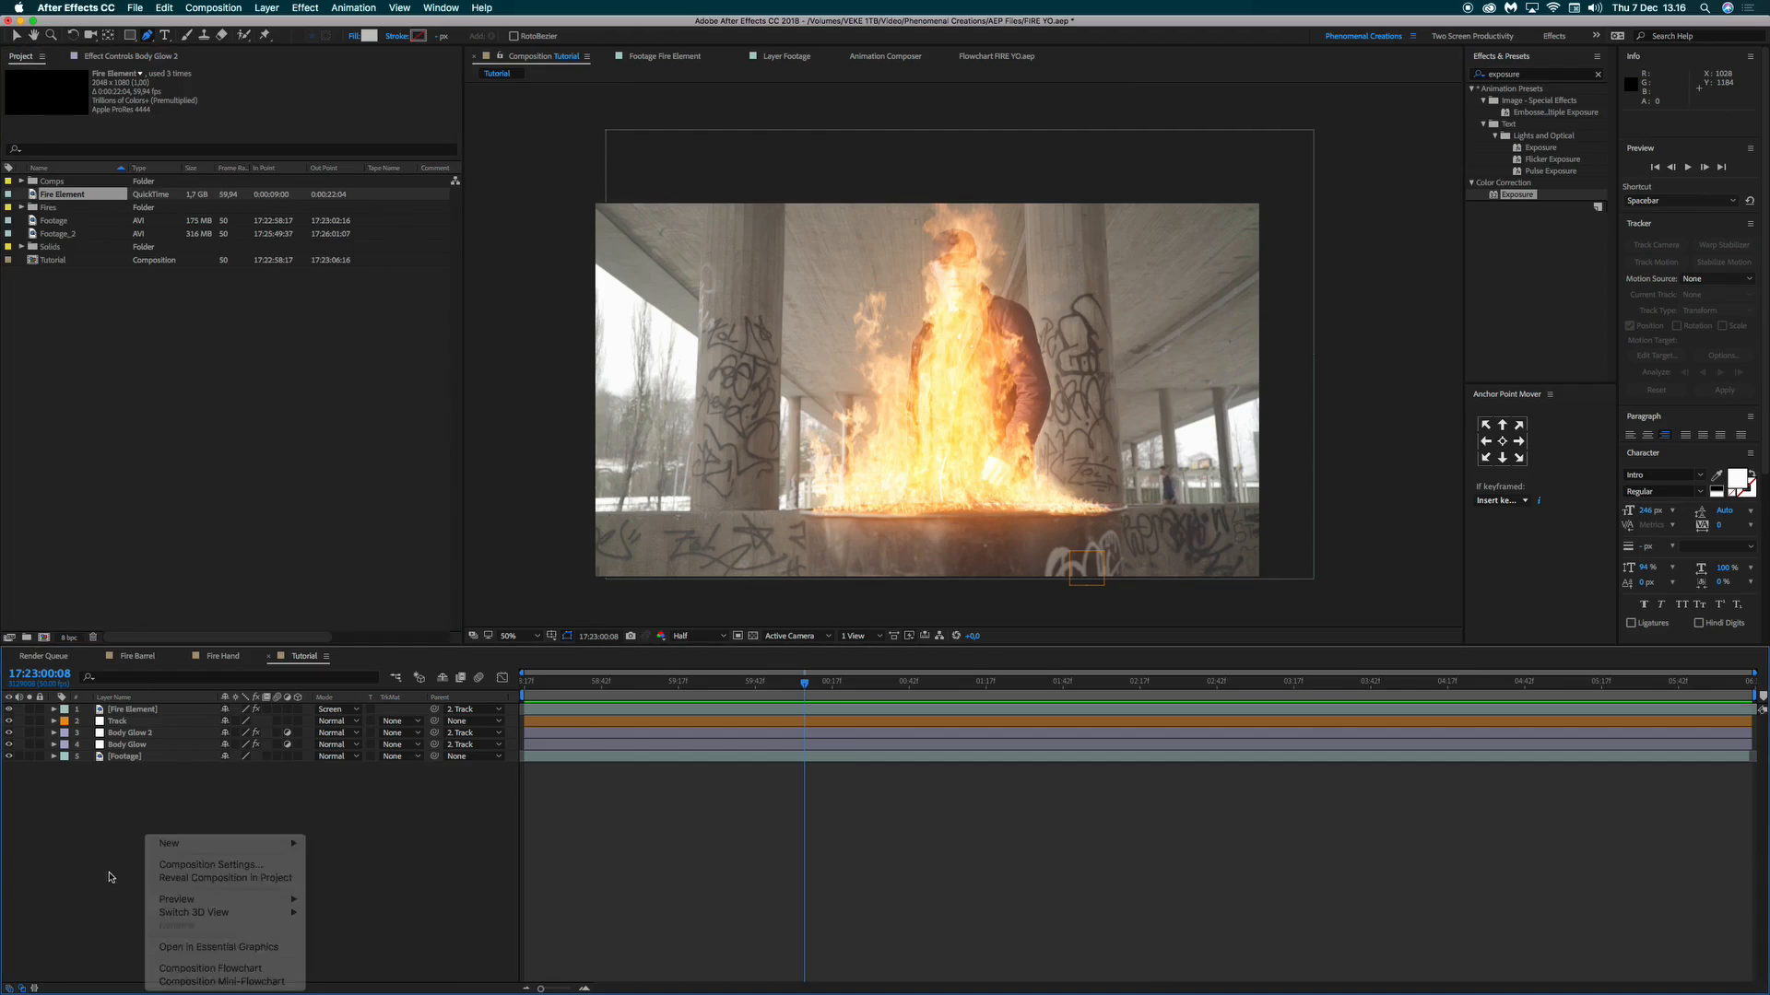
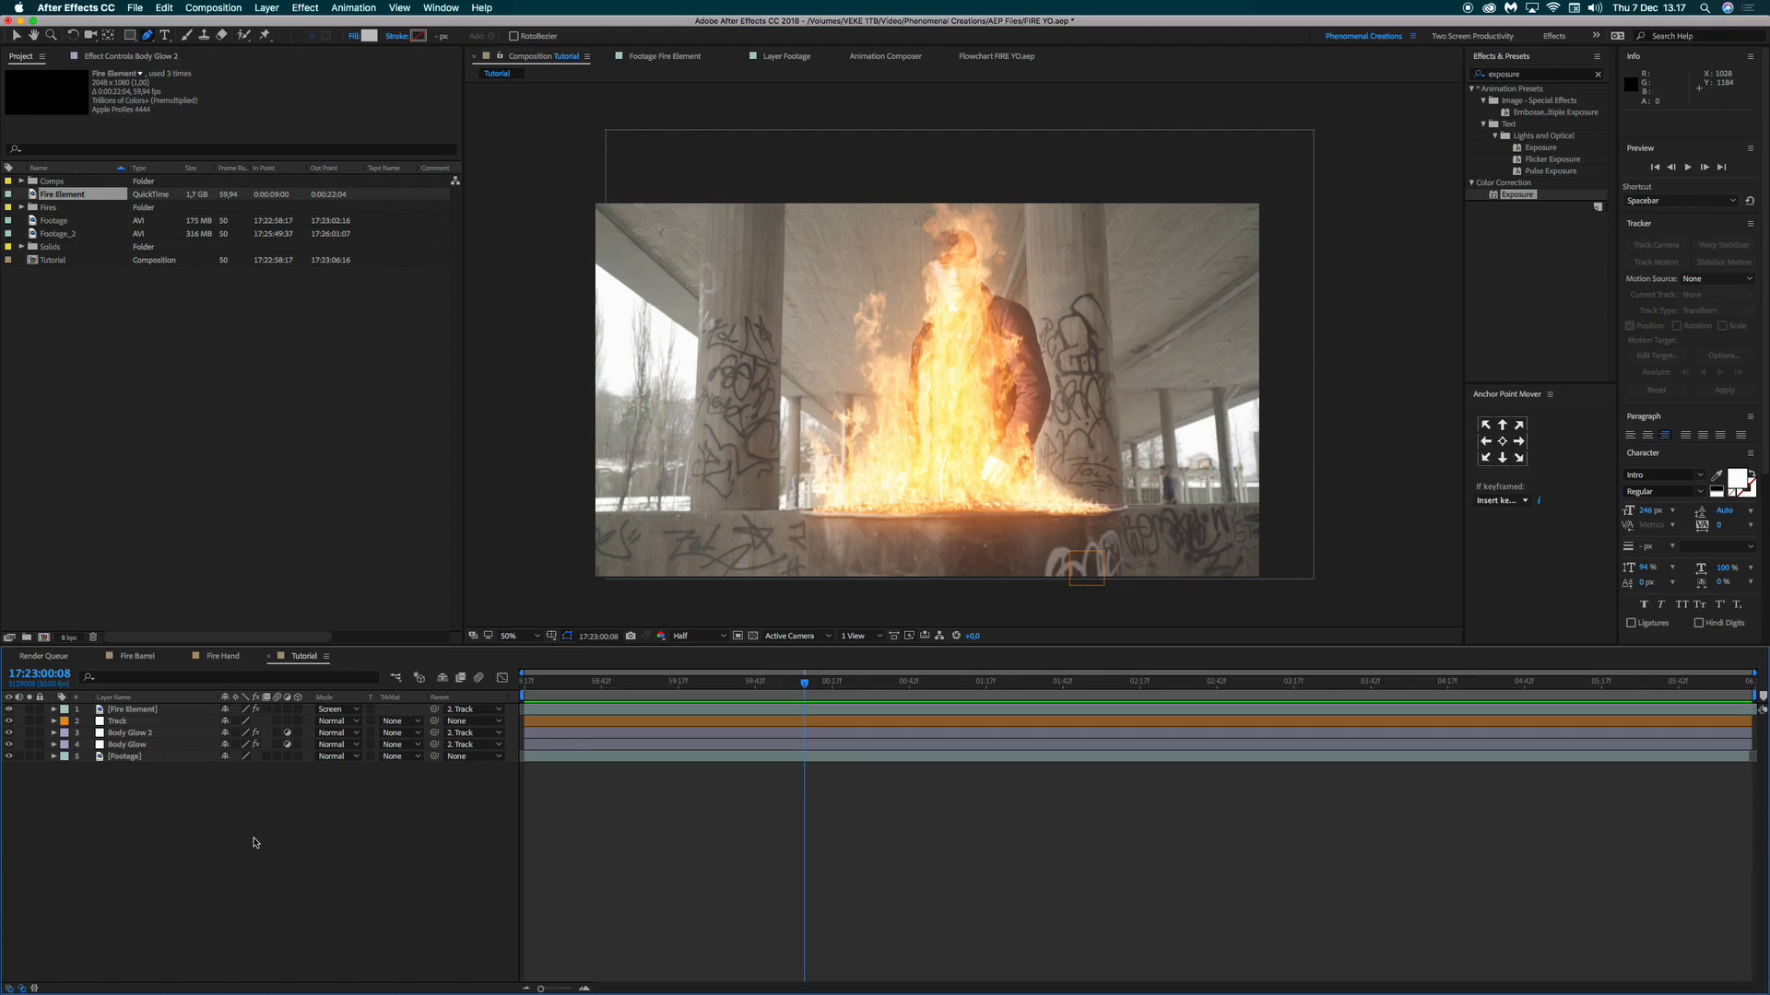
pyautogui.rightClick(206, 827)
pyautogui.moveTo(221, 836)
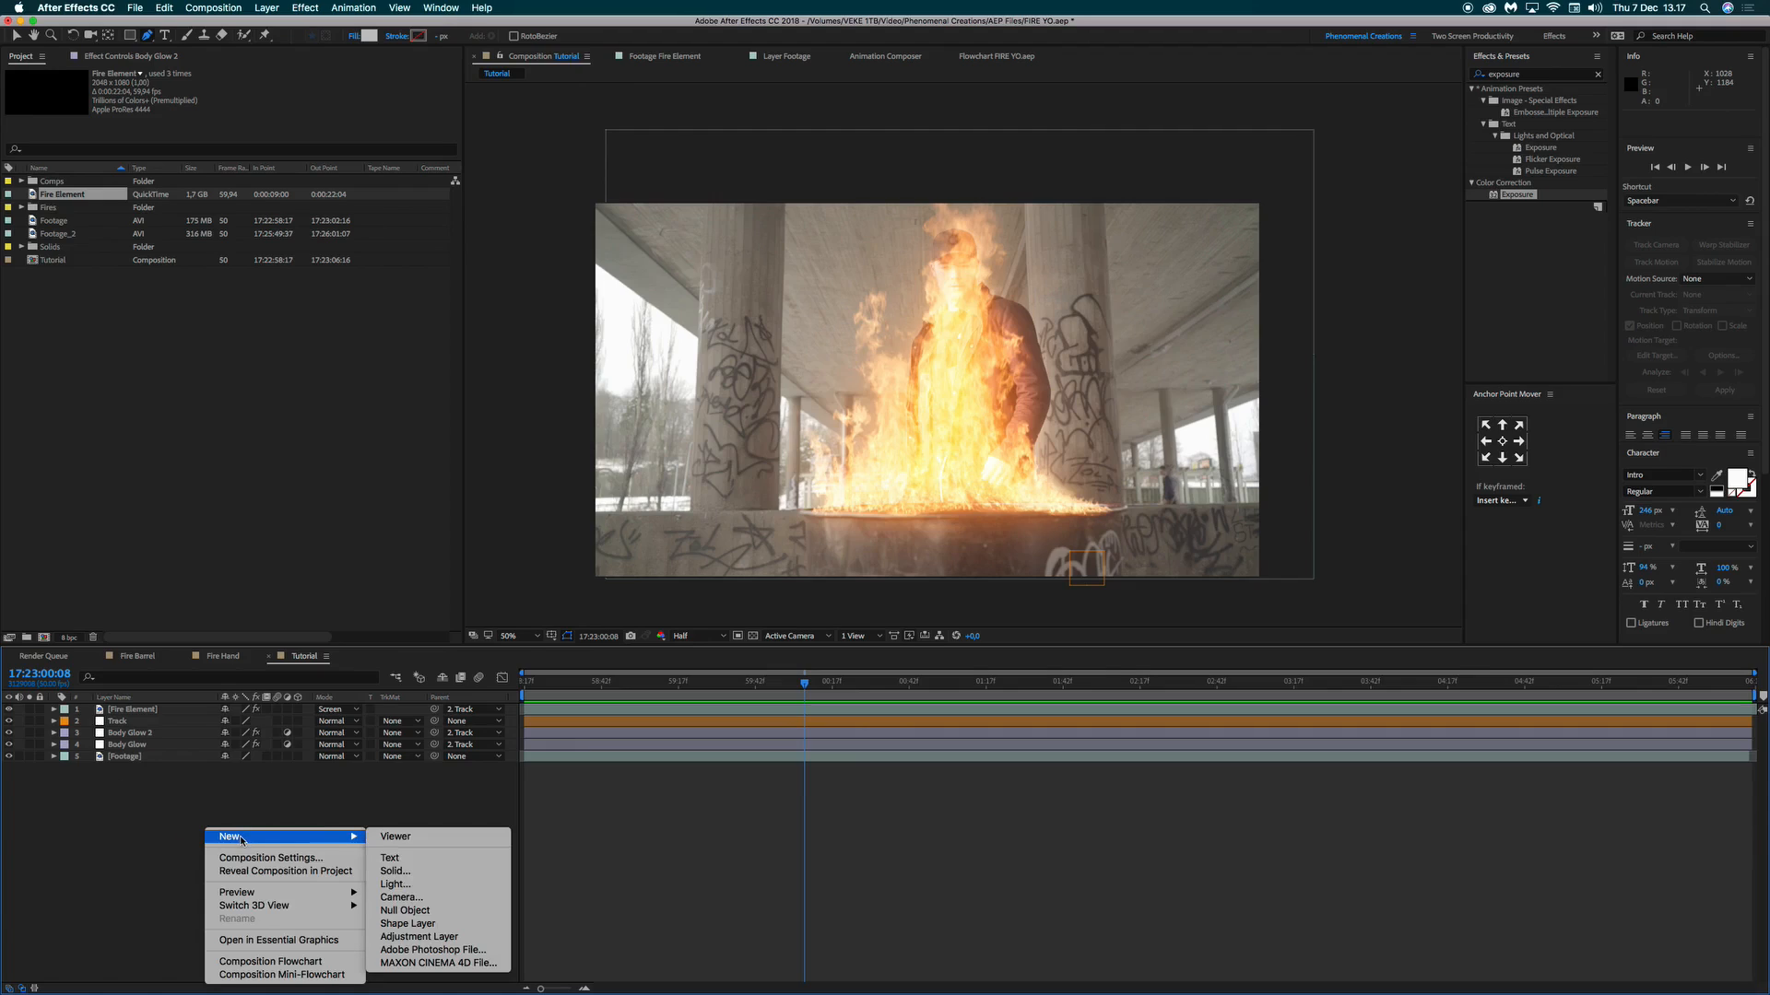
pyautogui.click(420, 937)
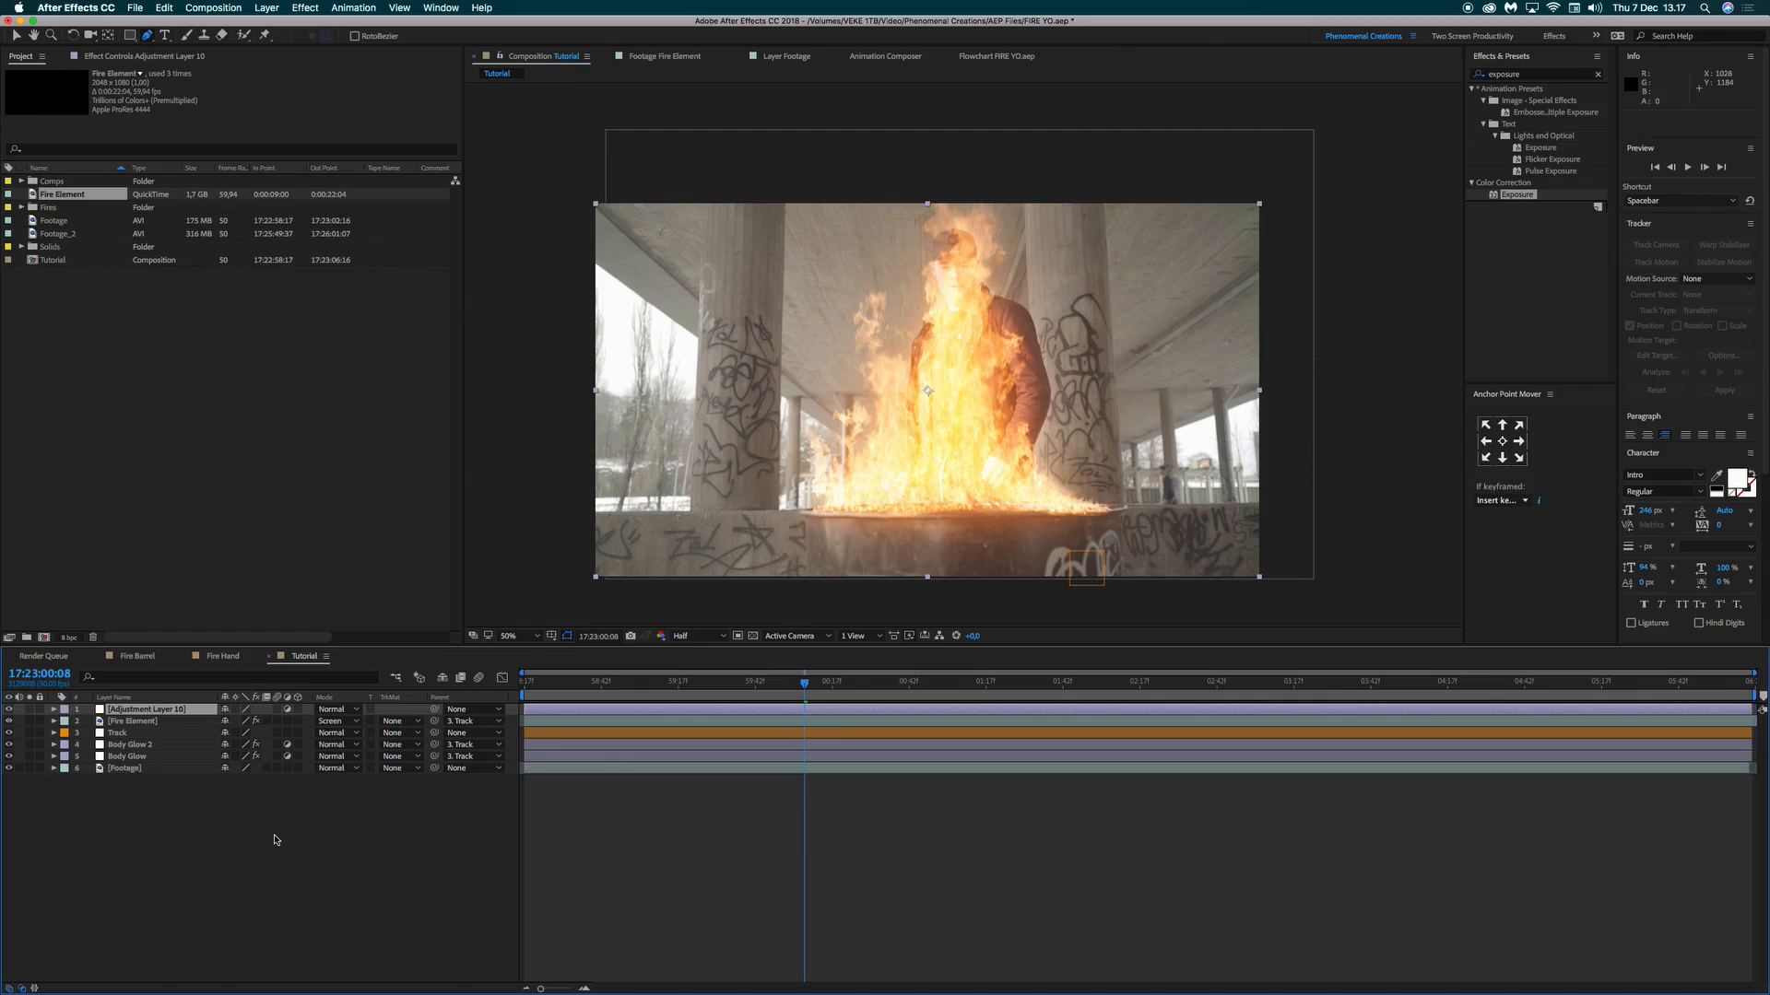
# Rename the new adjustment layer HD and draw a large elliptical mask on it around the man and the flames.
pyautogui.press('Return')
pyautogui.write('HD')
pyautogui.press('Return')
pyautogui.click(143, 43)
pyautogui.click(188, 65)
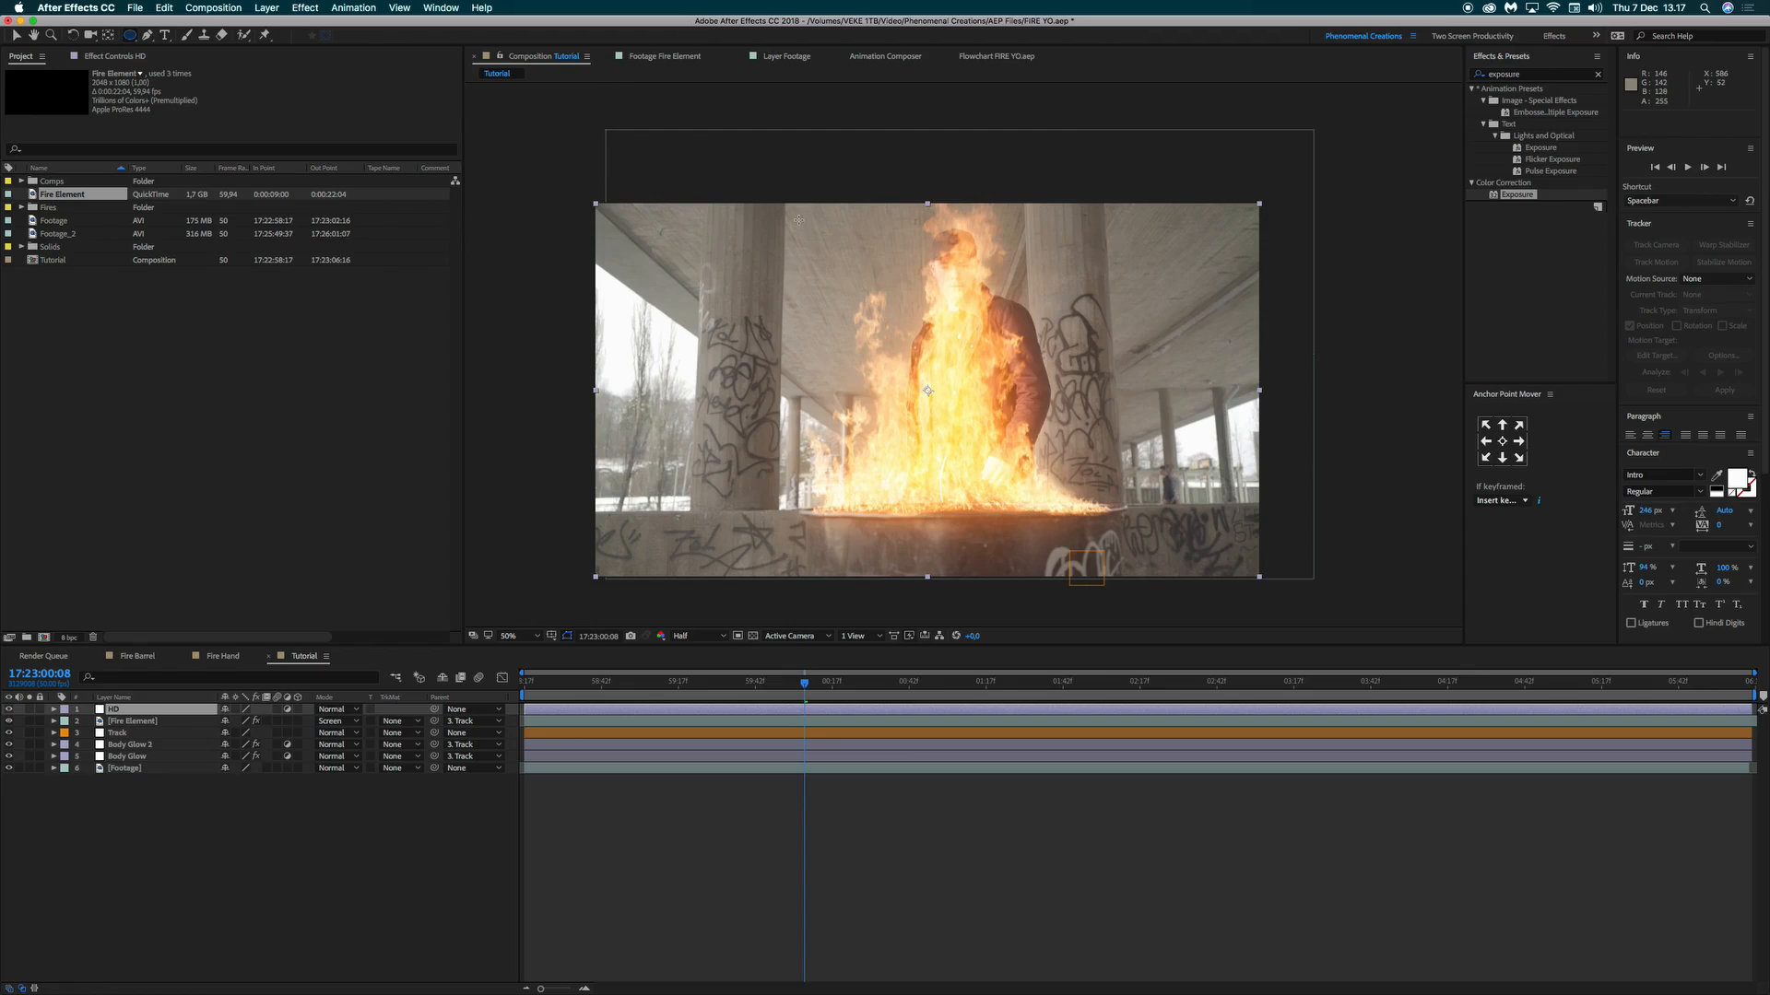
pyautogui.moveTo(790, 206); pyautogui.dragTo(1138, 562)
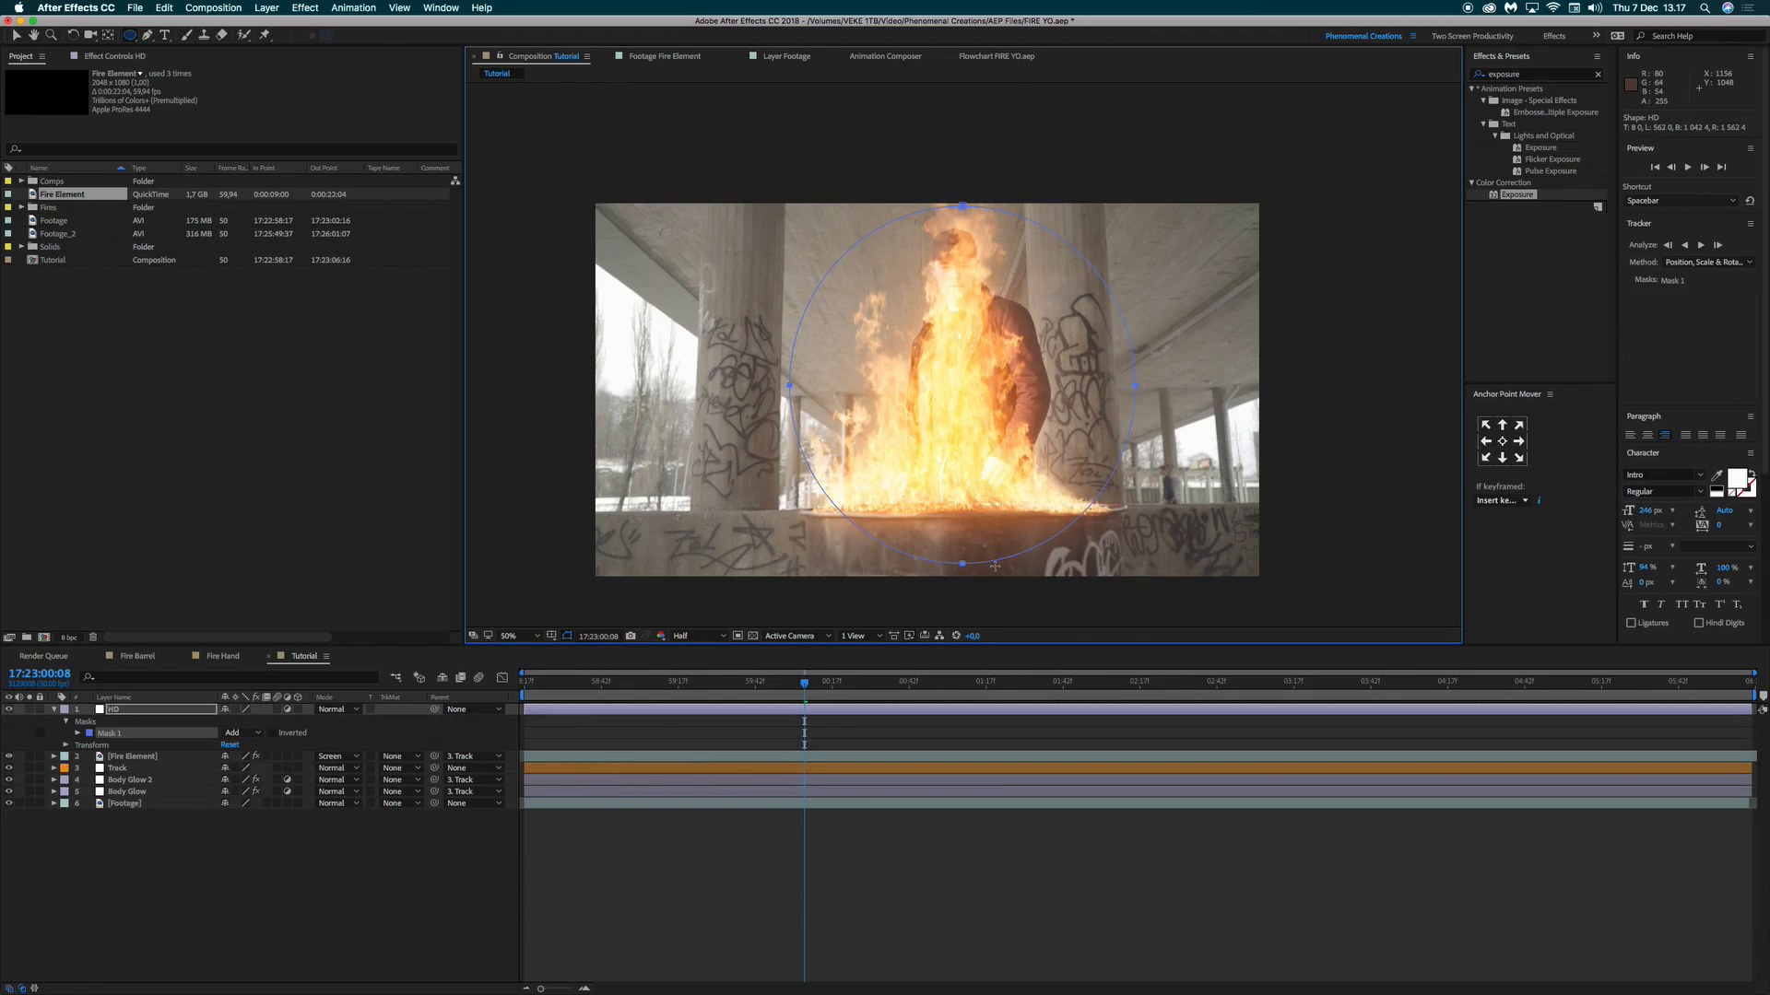
# Raise the bottom point of the HD layer's elliptical mask to just below the barrel rim.
pyautogui.press('v')
pyautogui.doubleClick(962, 564)
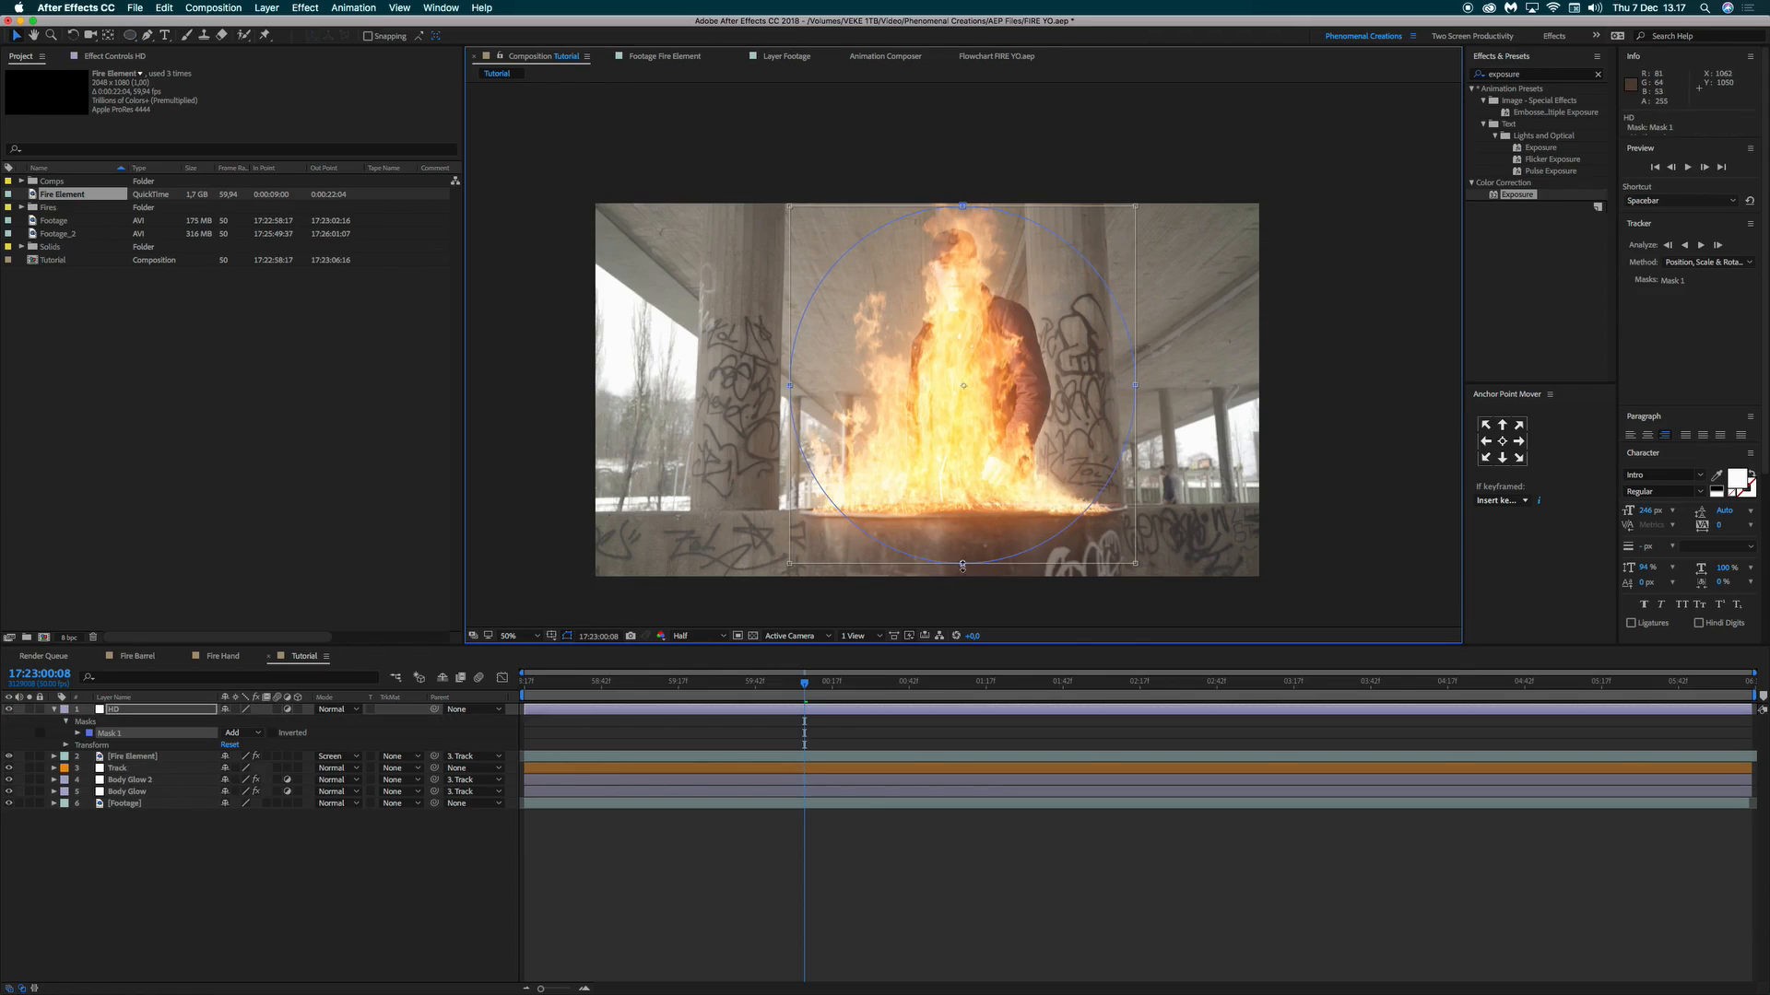
pyautogui.click(961, 566)
pyautogui.click(963, 555)
pyautogui.doubleClick(962, 564)
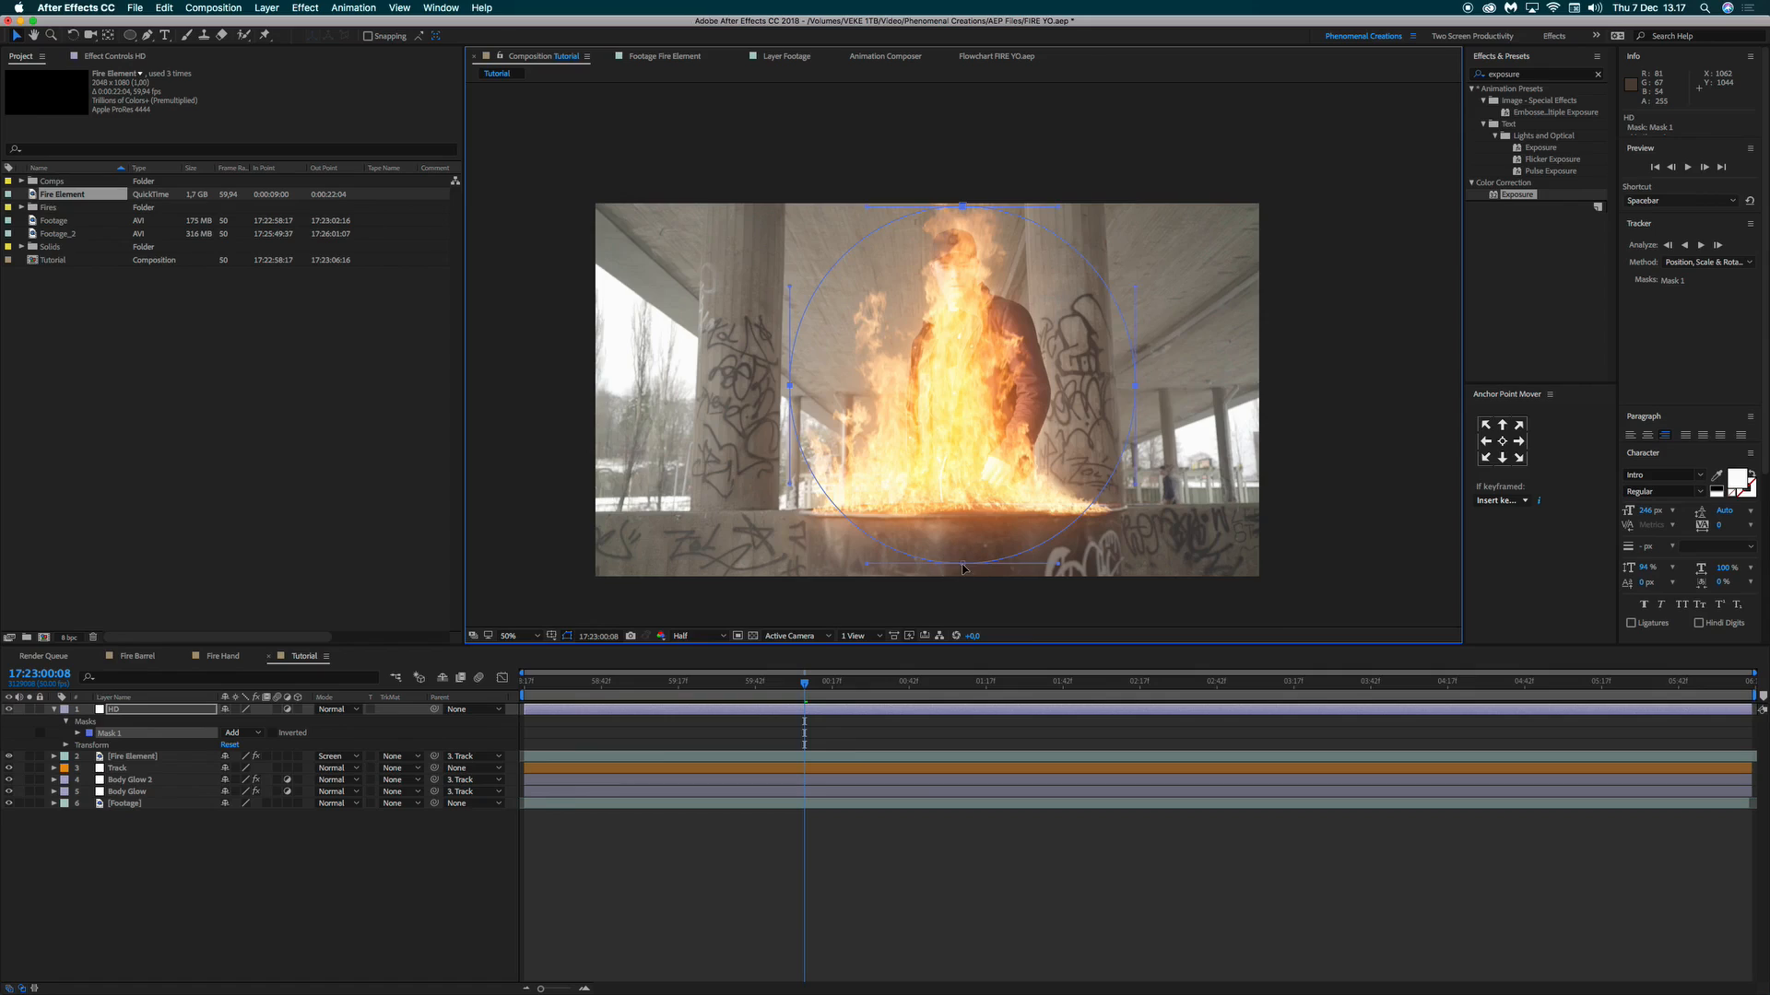
pyautogui.moveTo(963, 565); pyautogui.dragTo(959, 538)
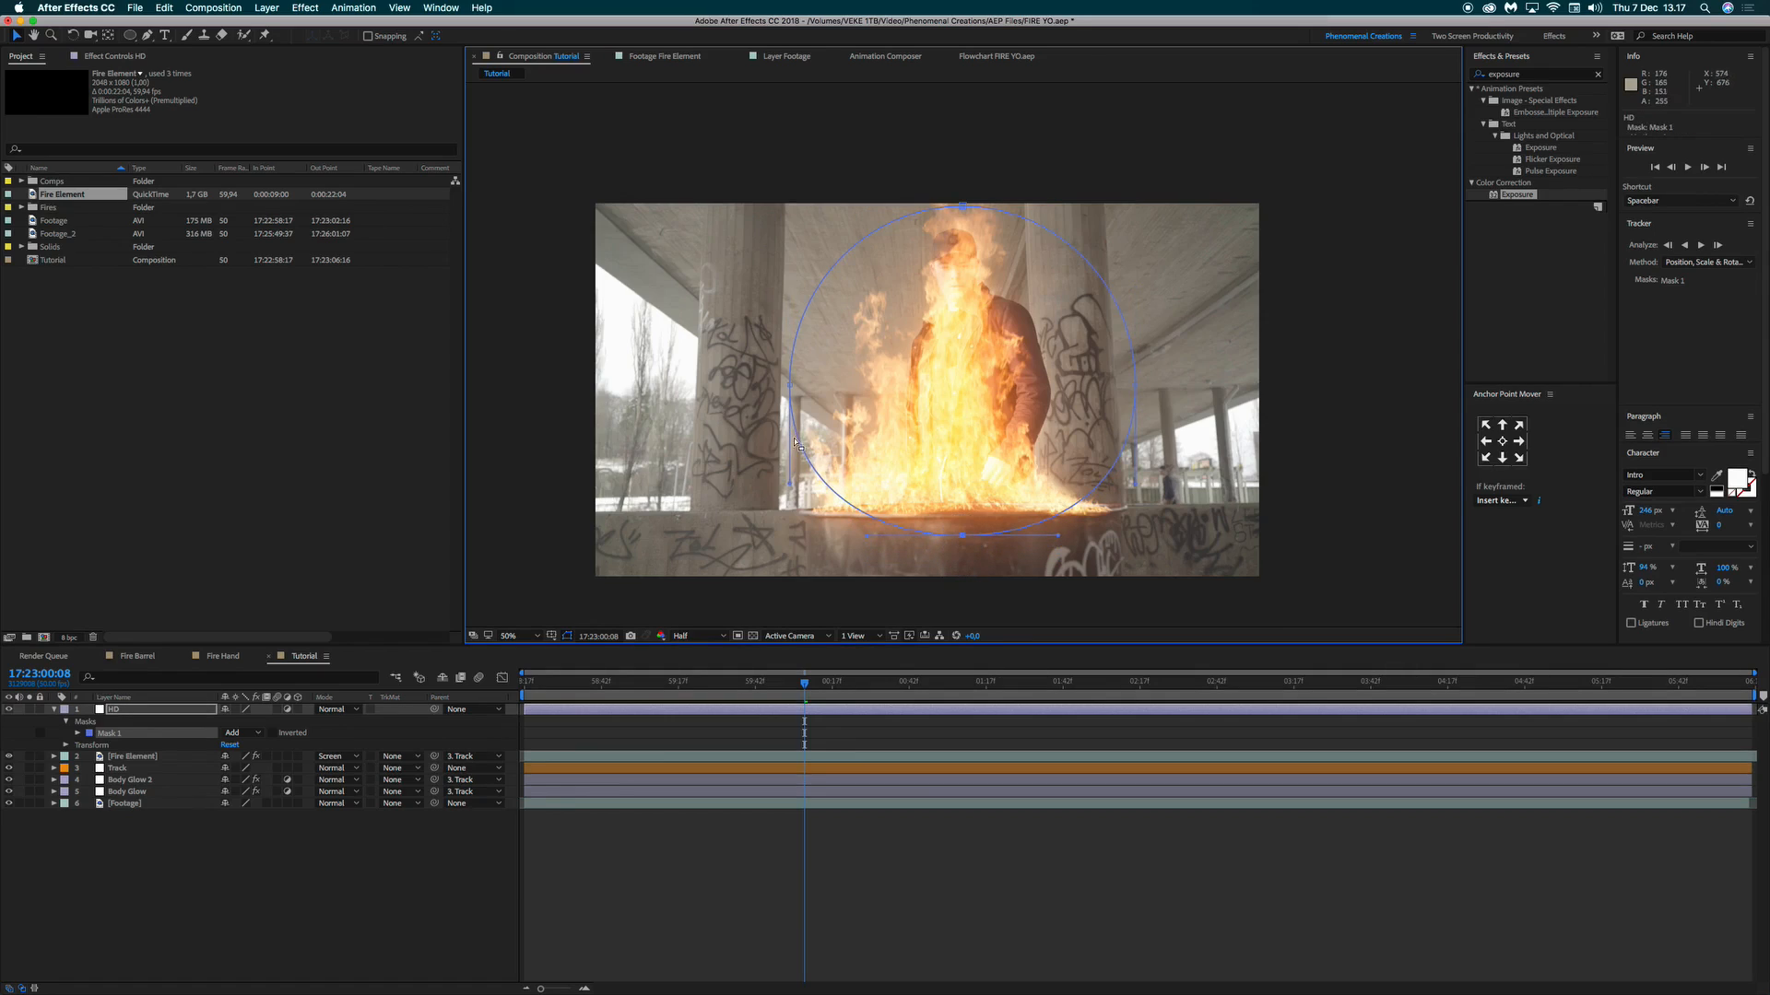
# Reshape the HD mask's sides and top so it tapers upward from the barrel rim and closely surrounds the flames.
pyautogui.moveTo(790, 484); pyautogui.dragTo(786, 524)
pyautogui.moveTo(790, 384); pyautogui.dragTo(791, 408)
pyautogui.moveTo(794, 312); pyautogui.dragTo(821, 330)
pyautogui.click(1136, 388)
pyautogui.moveTo(1136, 388); pyautogui.dragTo(1091, 459)
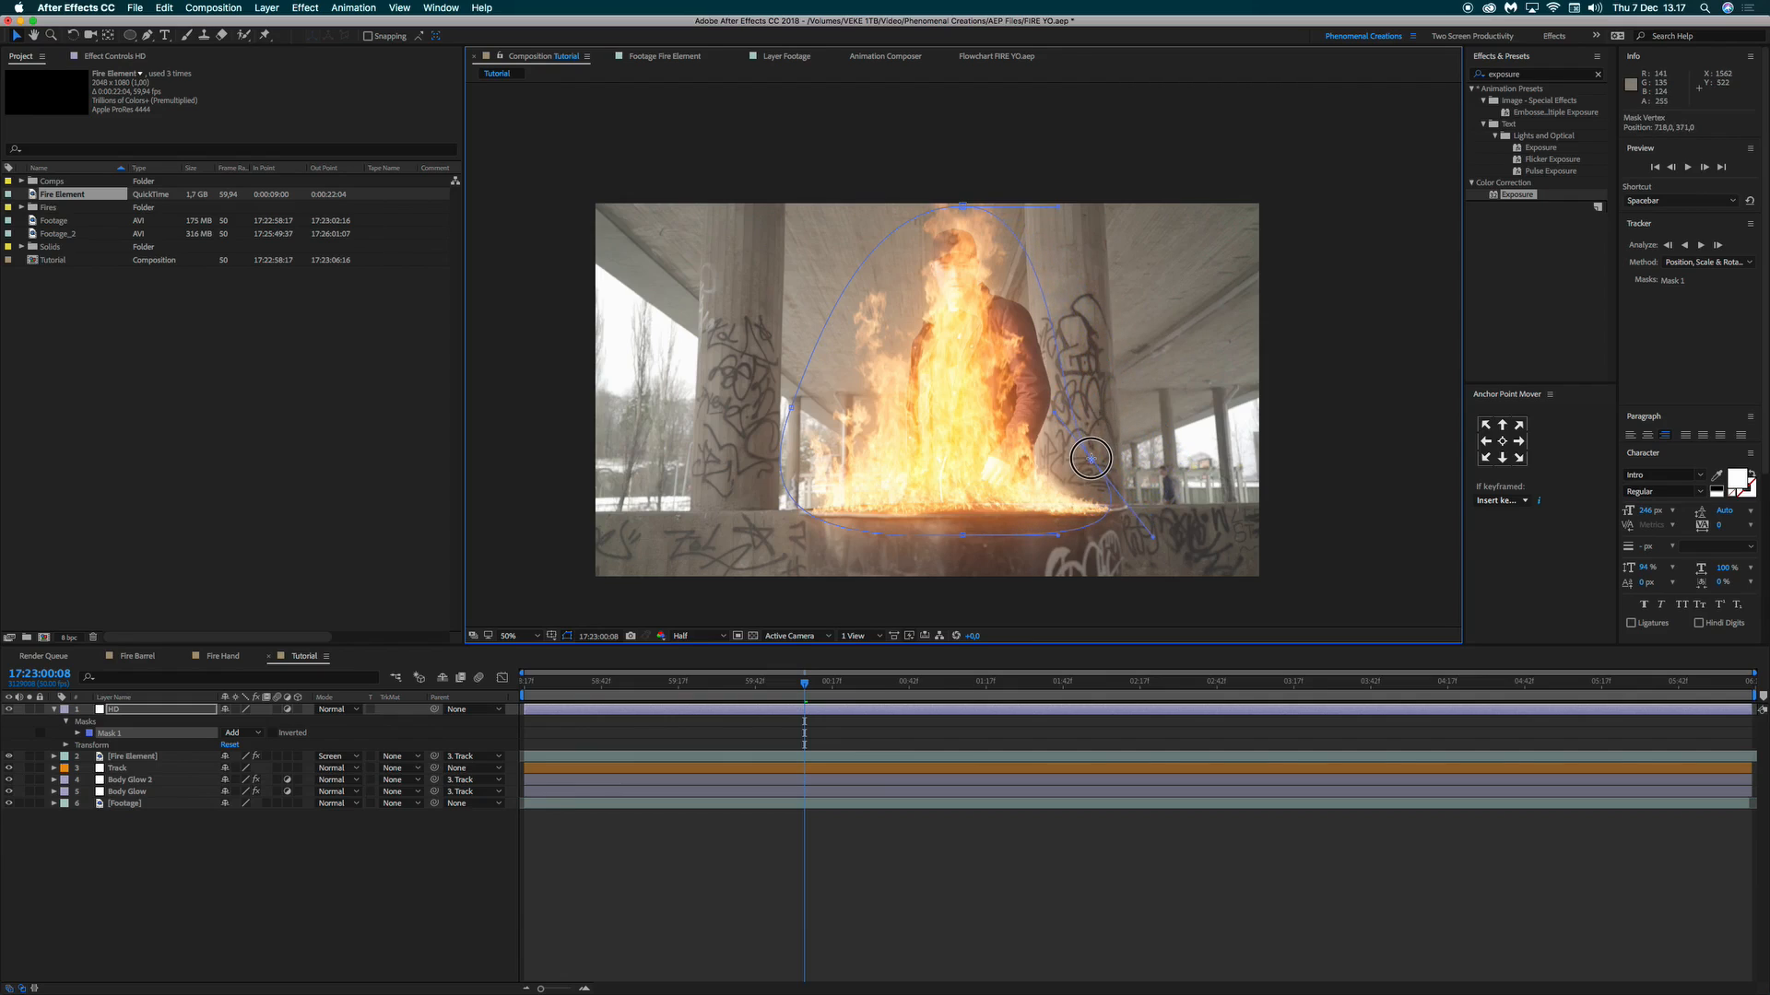
pyautogui.moveTo(788, 410); pyautogui.dragTo(813, 437)
pyautogui.moveTo(963, 206); pyautogui.dragTo(901, 247)
pyautogui.moveTo(918, 242); pyautogui.dragTo(958, 200)
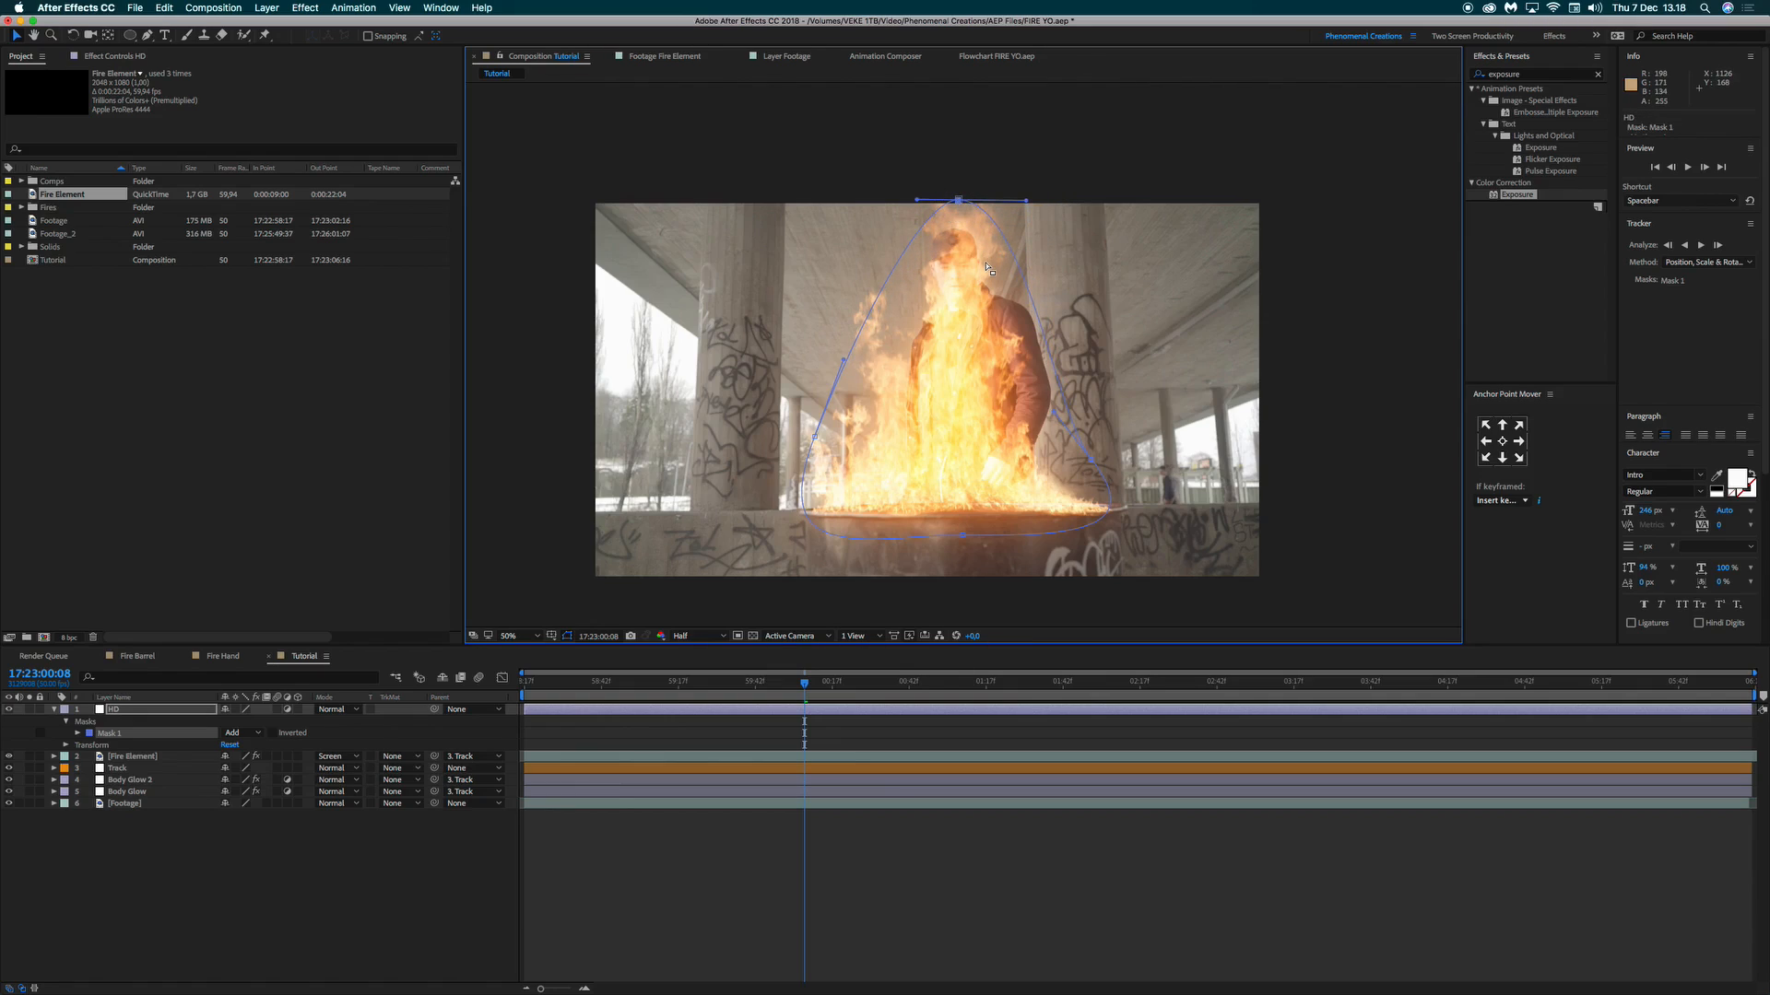
# Set the HD mask's feather to 60 pixels and collapse the layer's properties.
pyautogui.press('f')
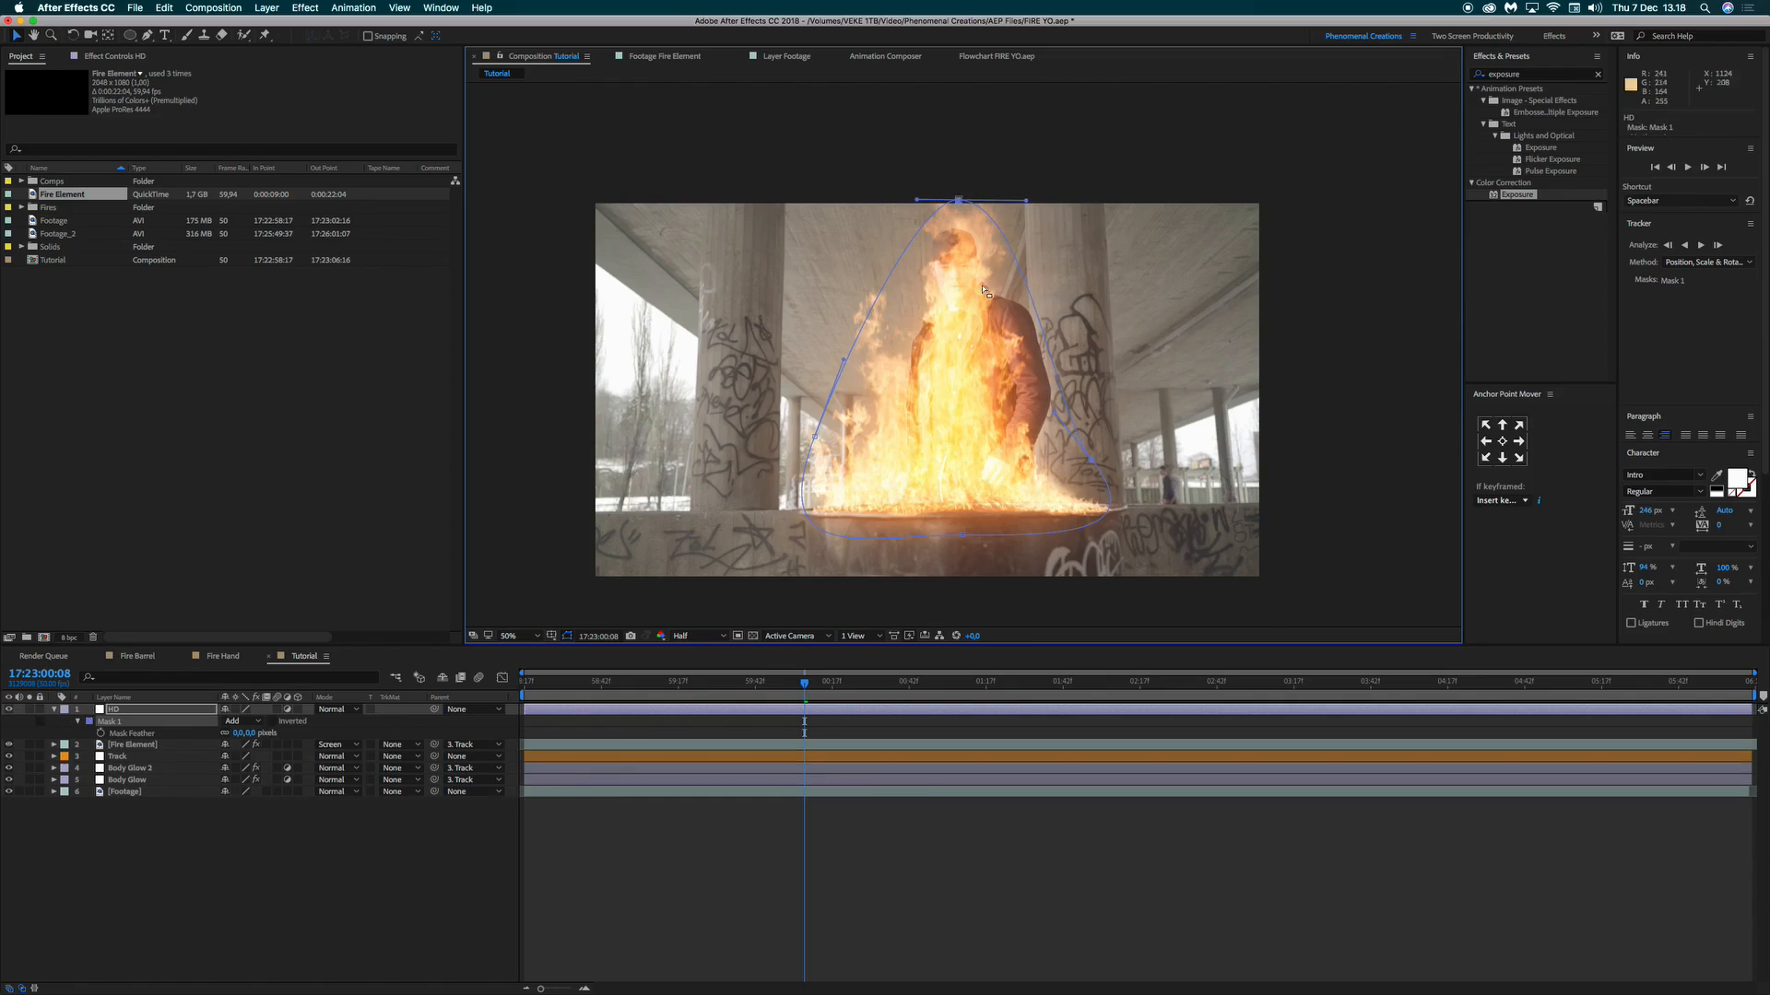
pyautogui.click(237, 733)
pyautogui.write('60')
pyautogui.press('Return')
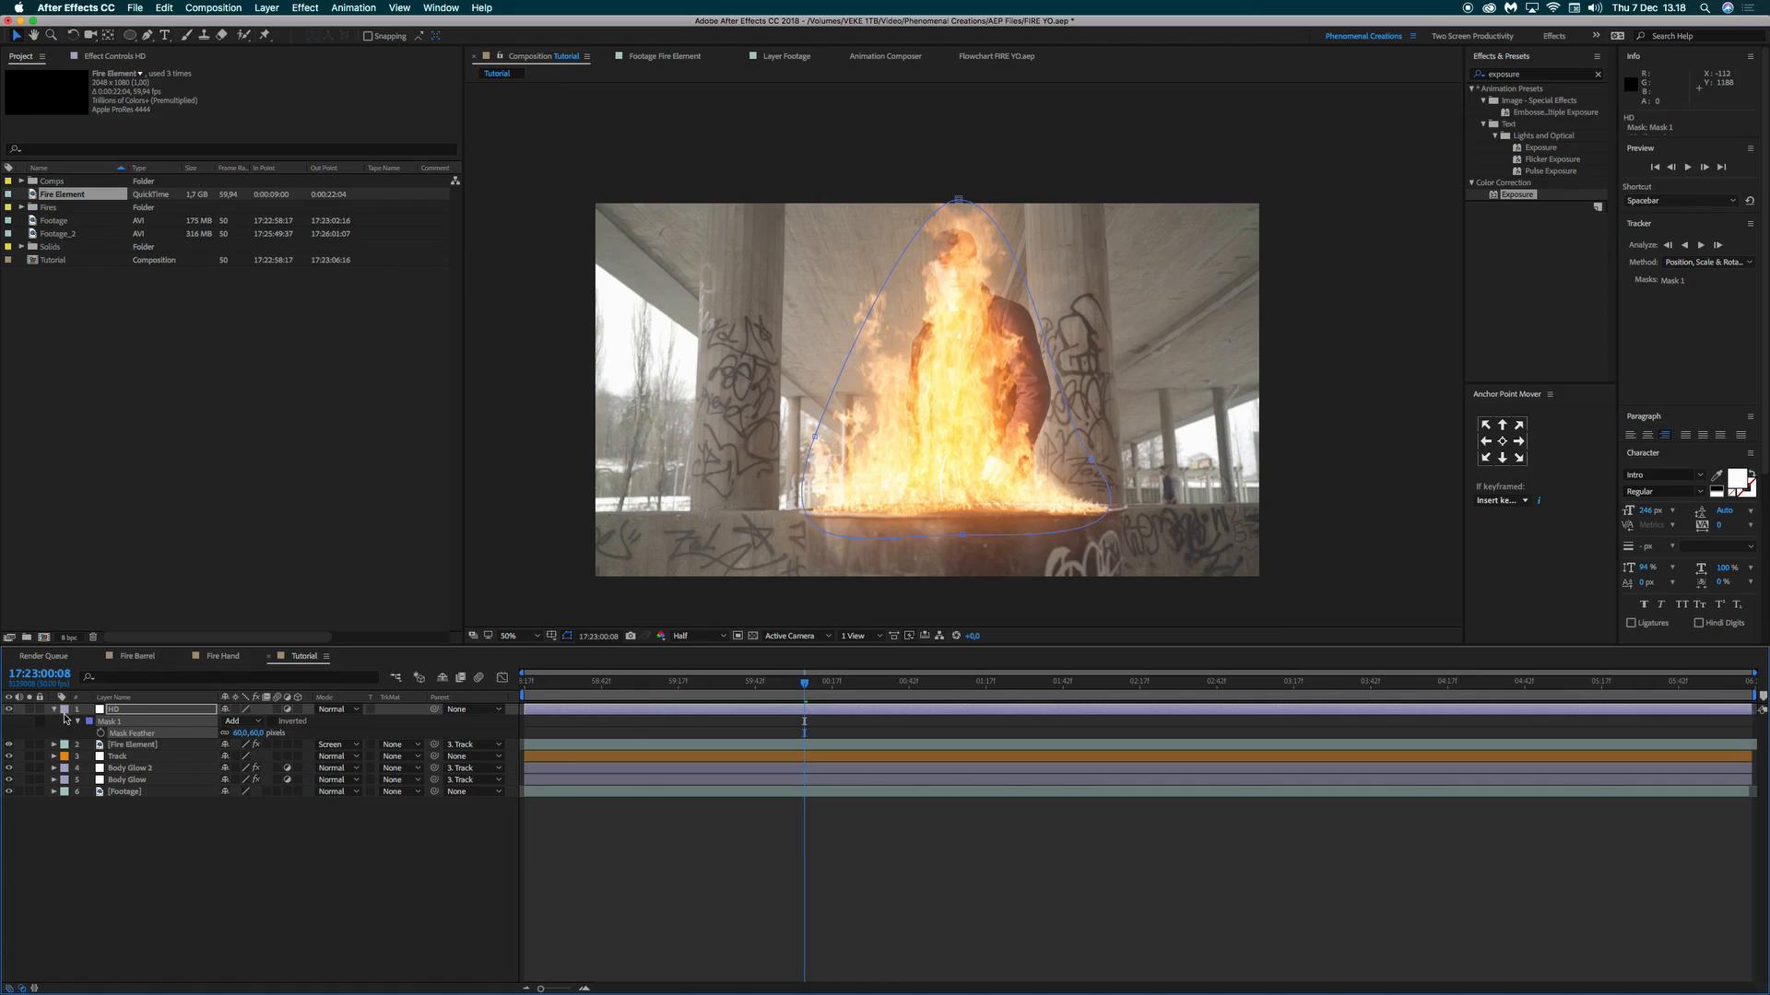
pyautogui.click(54, 710)
# Apply the Heat Distortion effect to the HD layer and parent the layer to Track.
pyautogui.click(1531, 74)
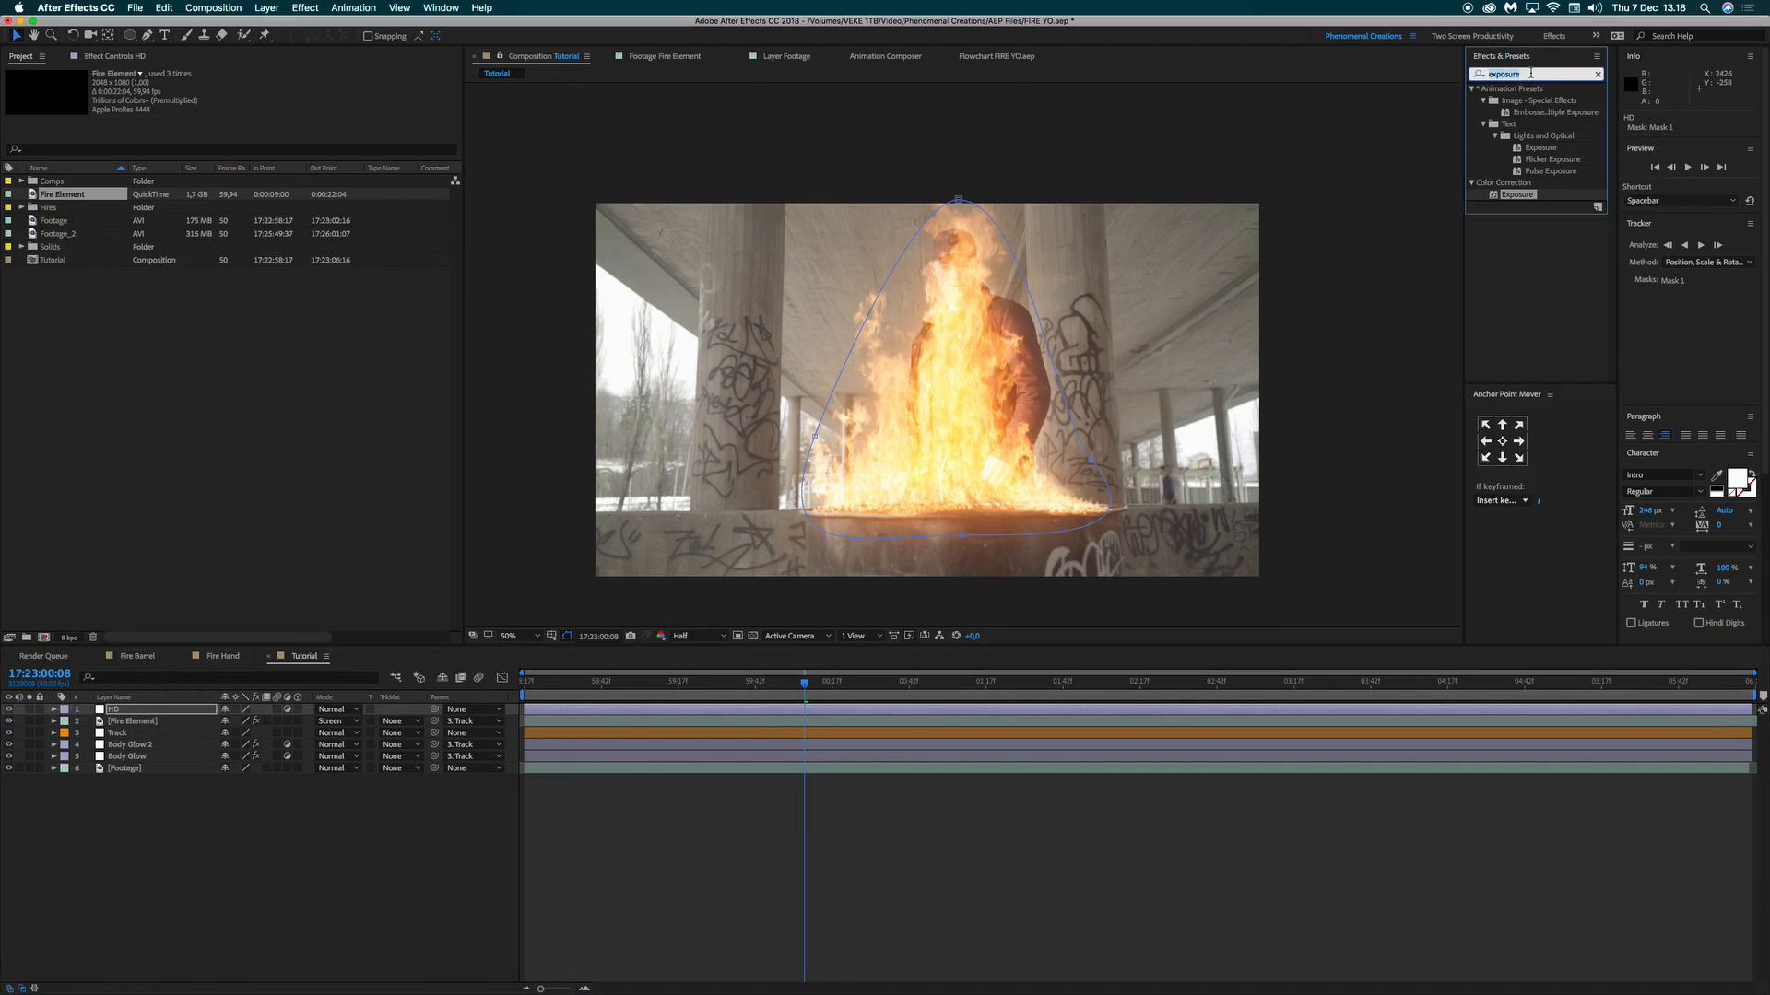
pyautogui.write('heat')
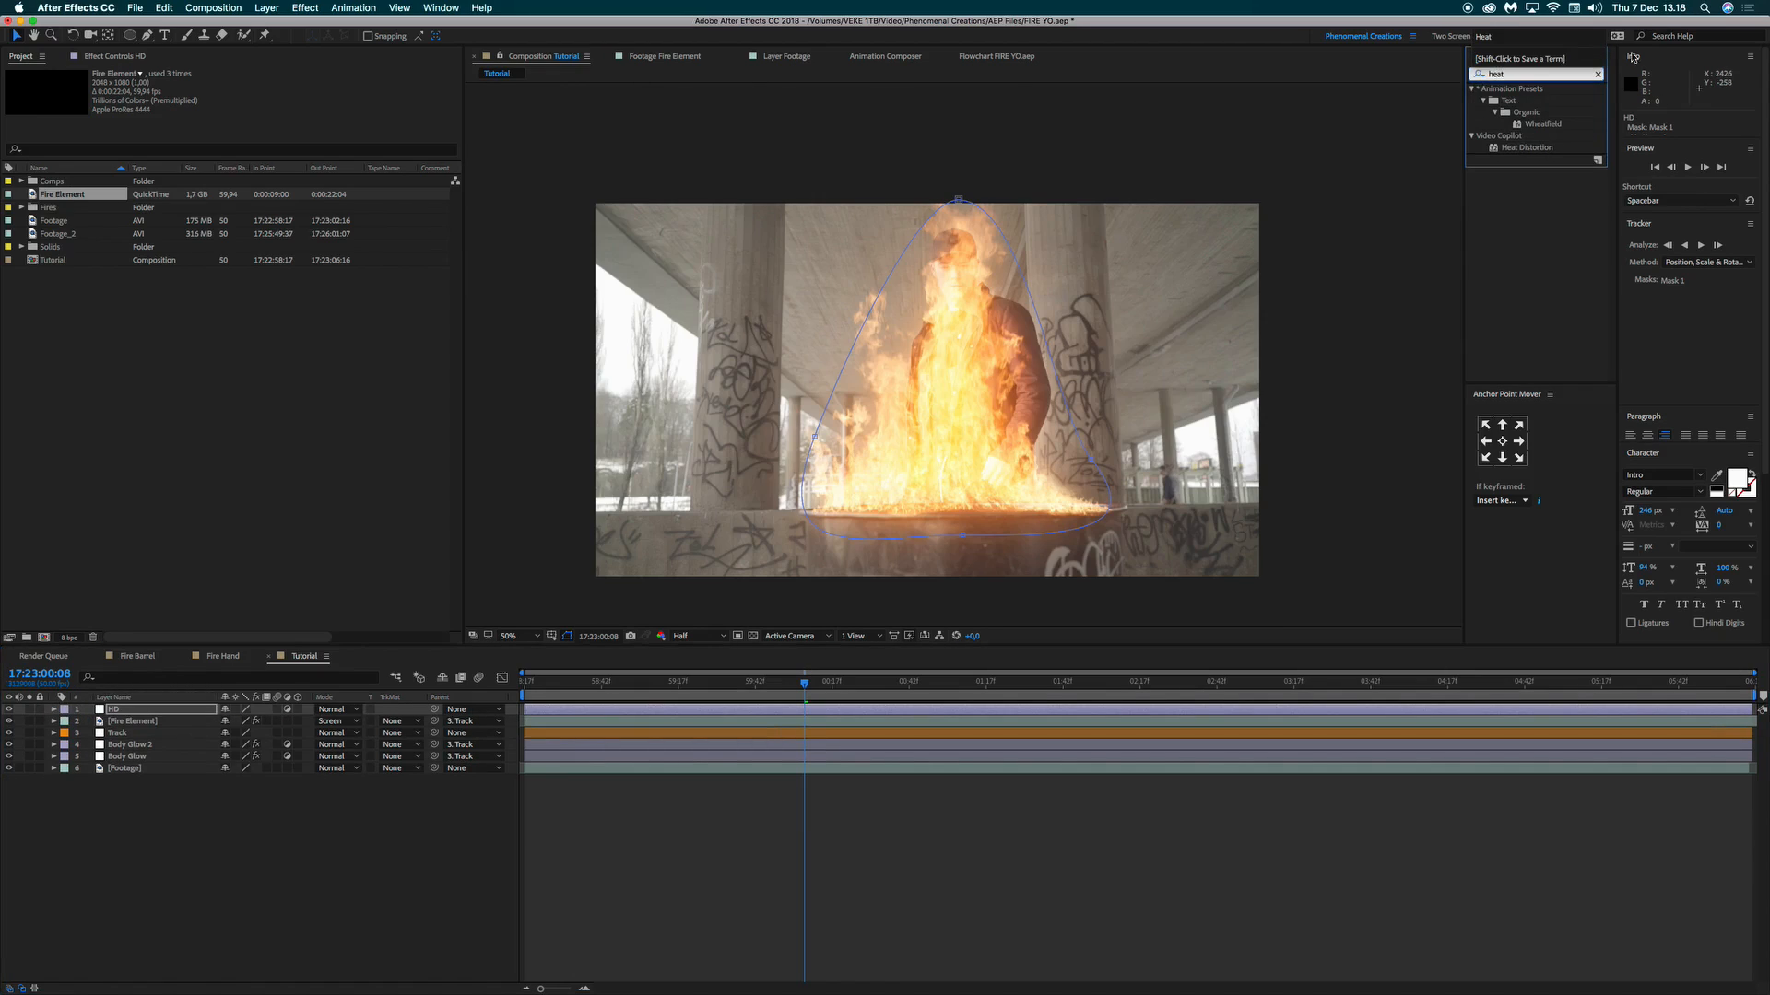
pyautogui.moveTo(1545, 151); pyautogui.dragTo(171, 711)
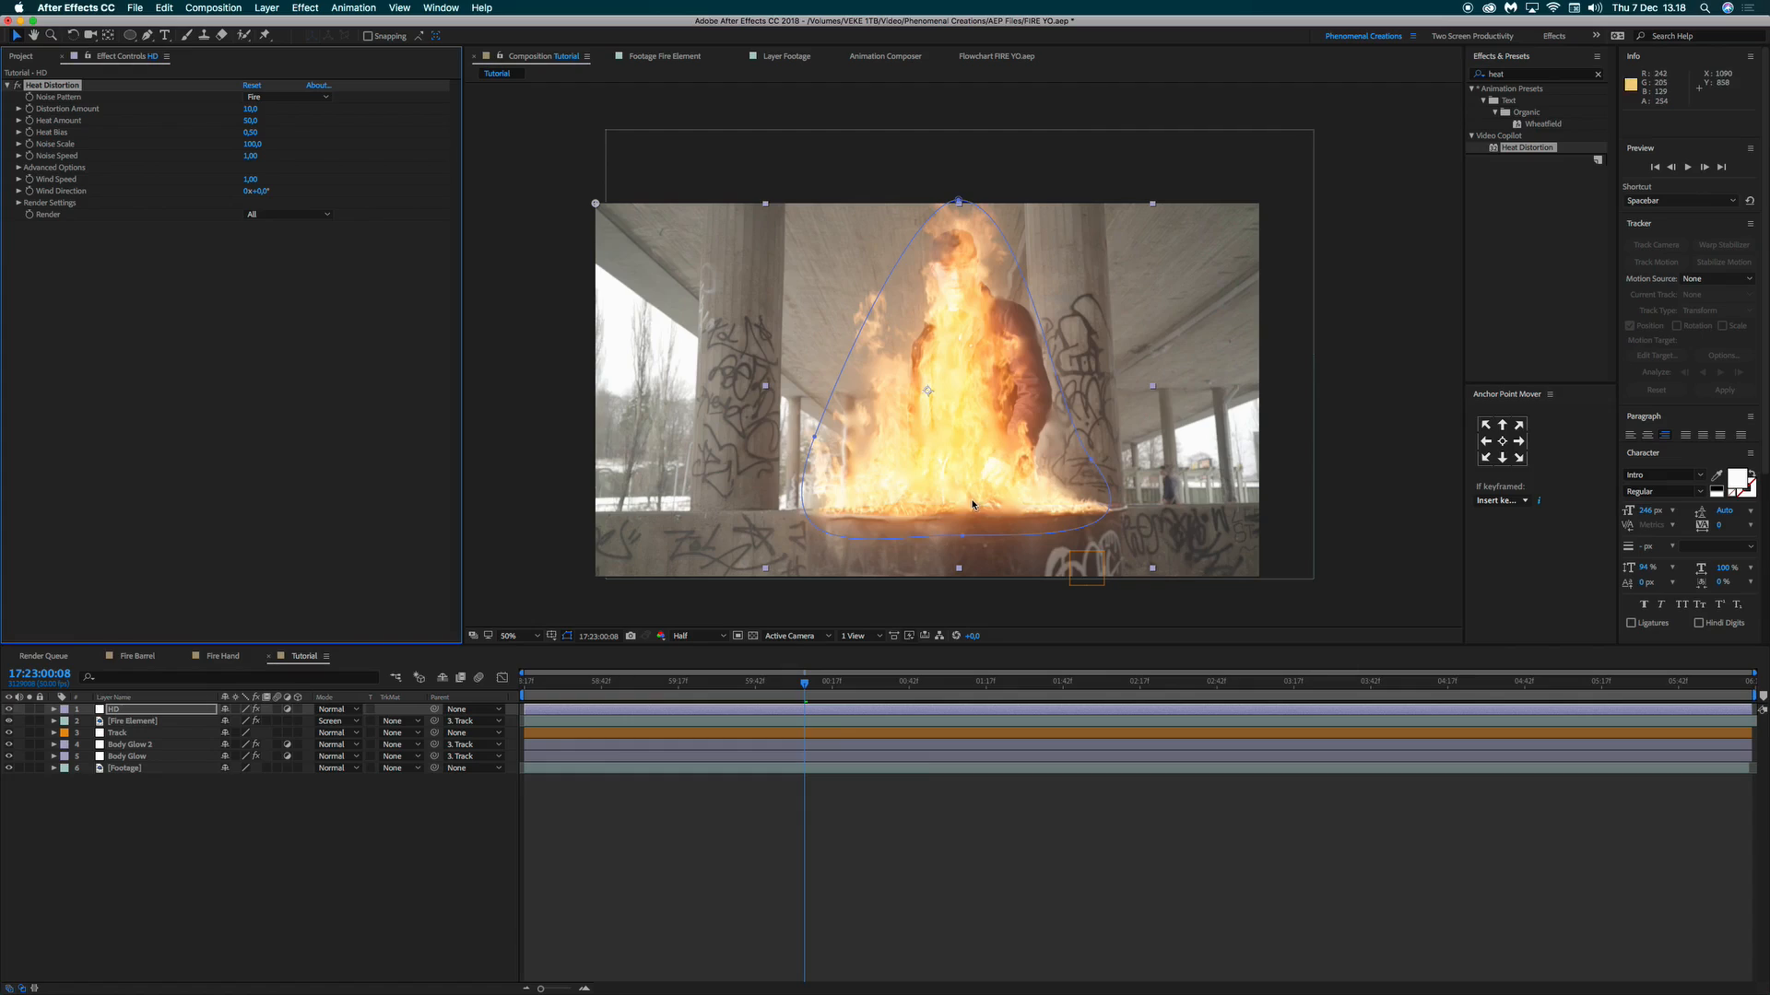
pyautogui.click(471, 710)
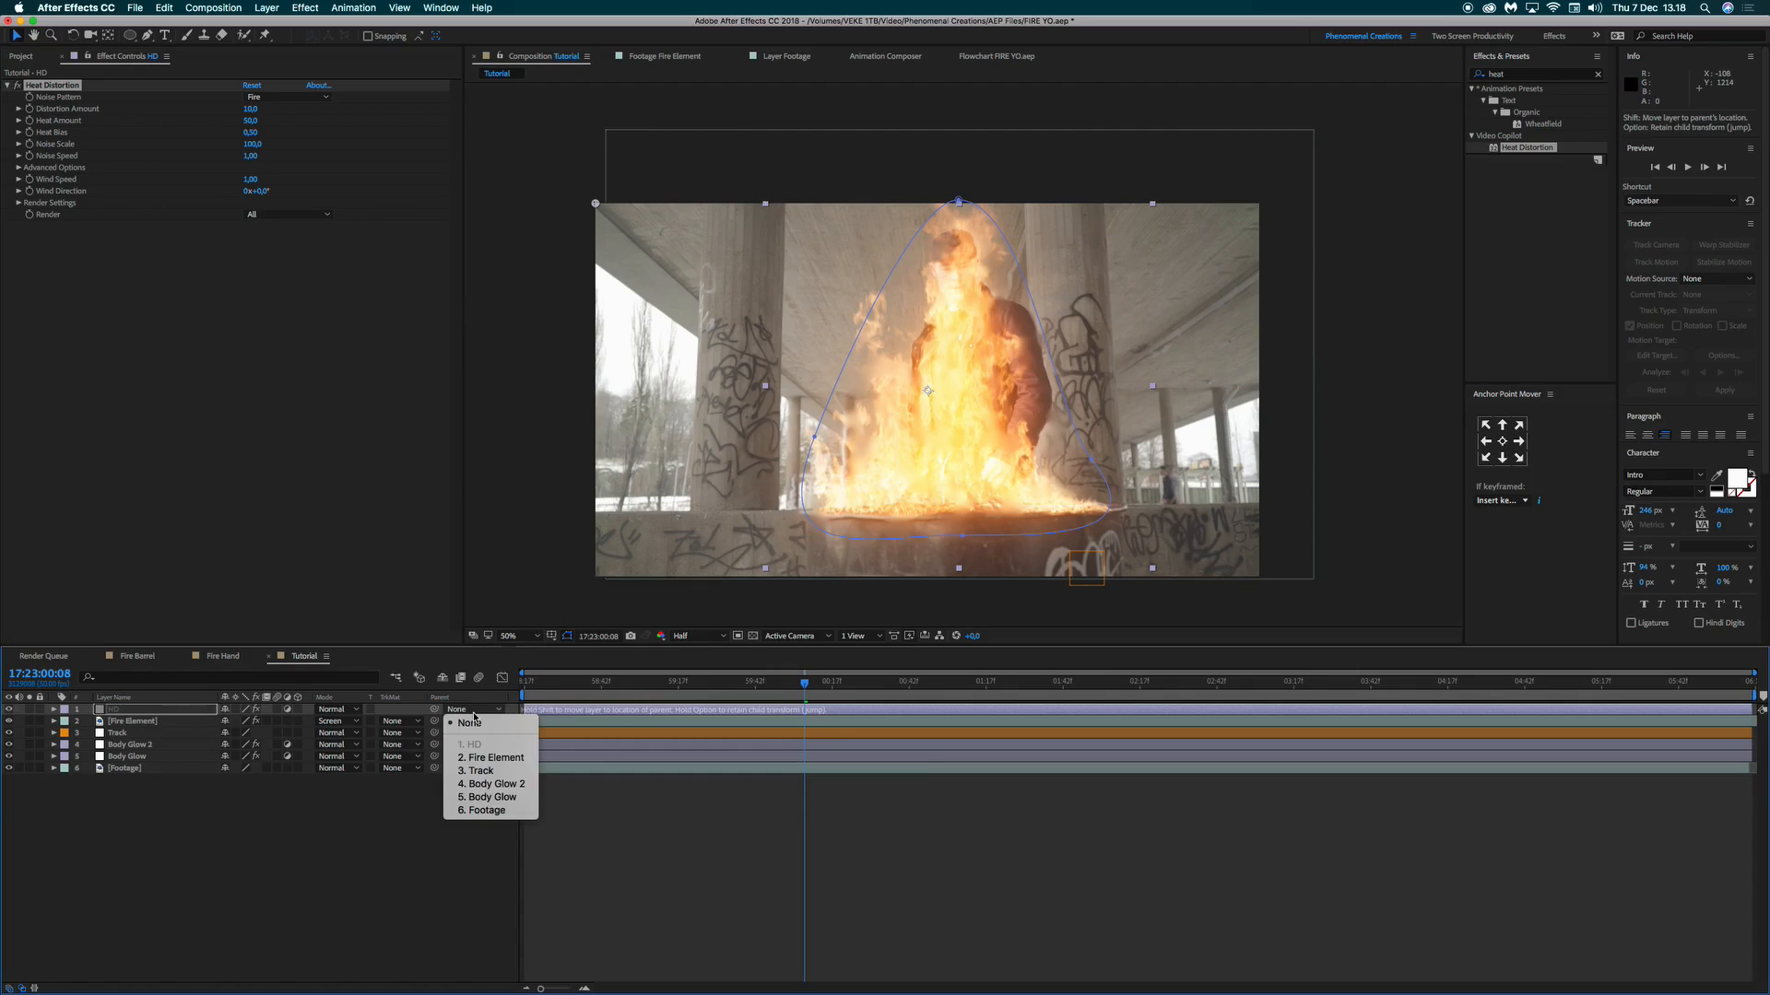
pyautogui.click(478, 771)
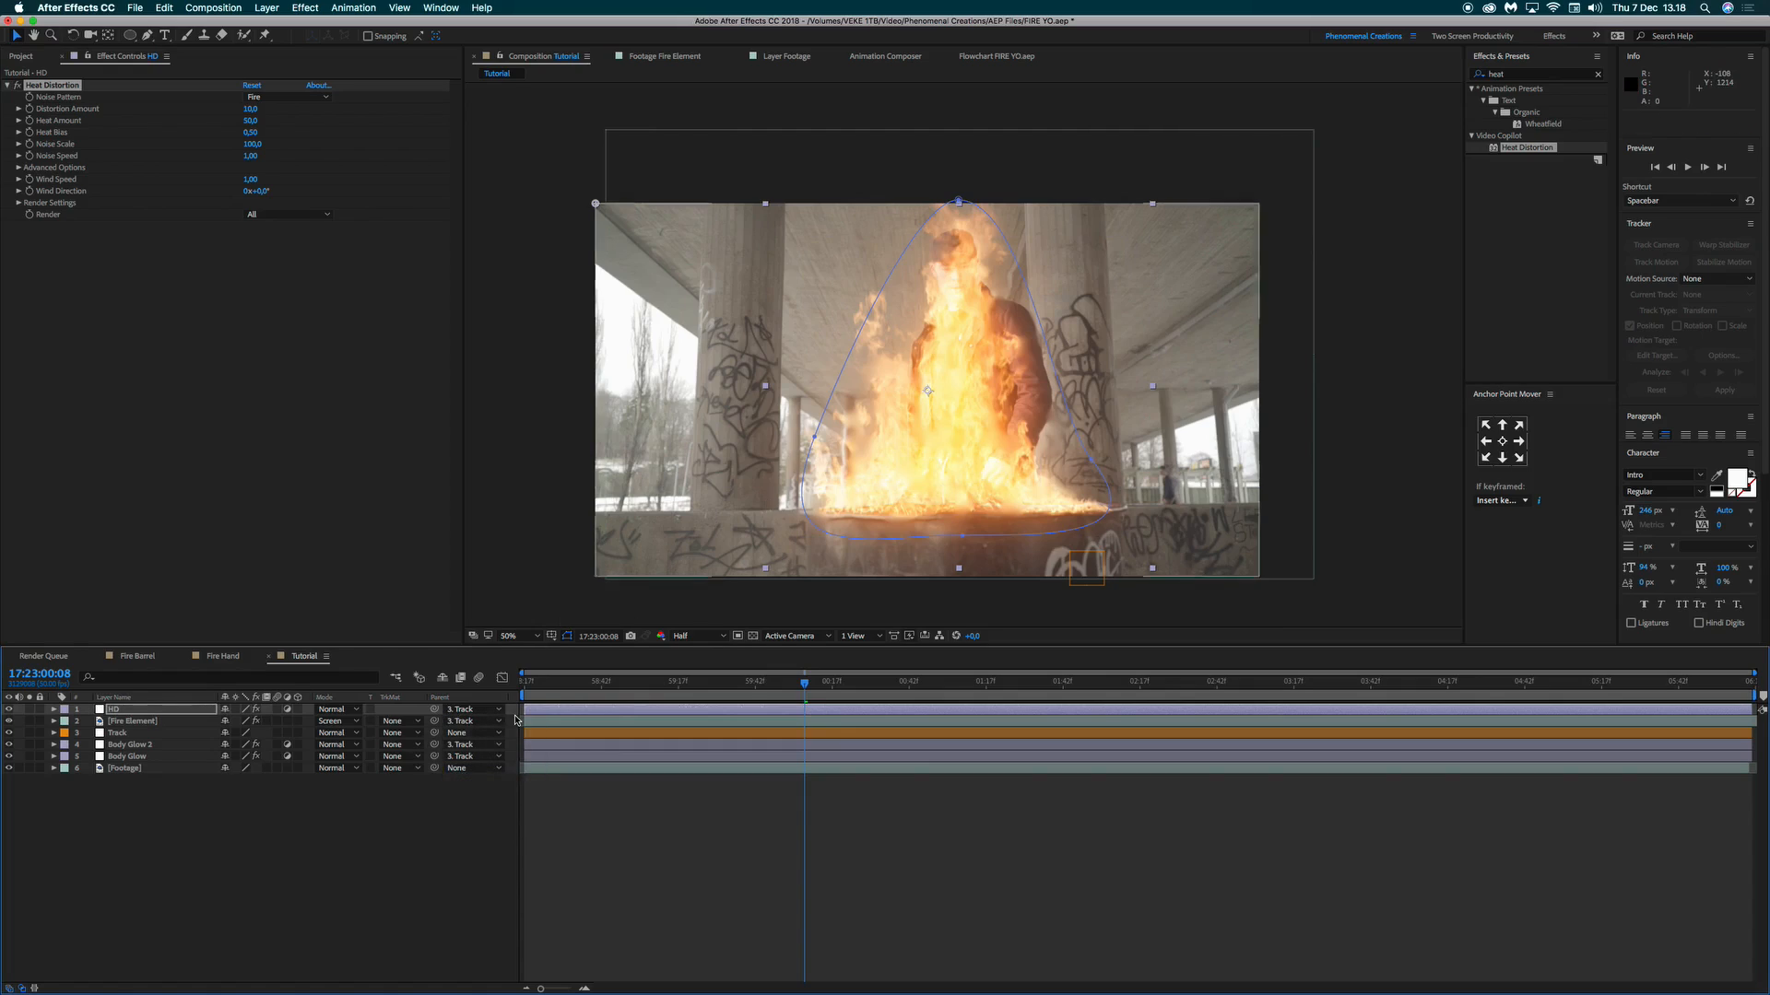
# Set Heat Distortion's Distortion Amount to 4, Heat Amount to 9 and Heat Bias to 0,60.
pyautogui.click(249, 109)
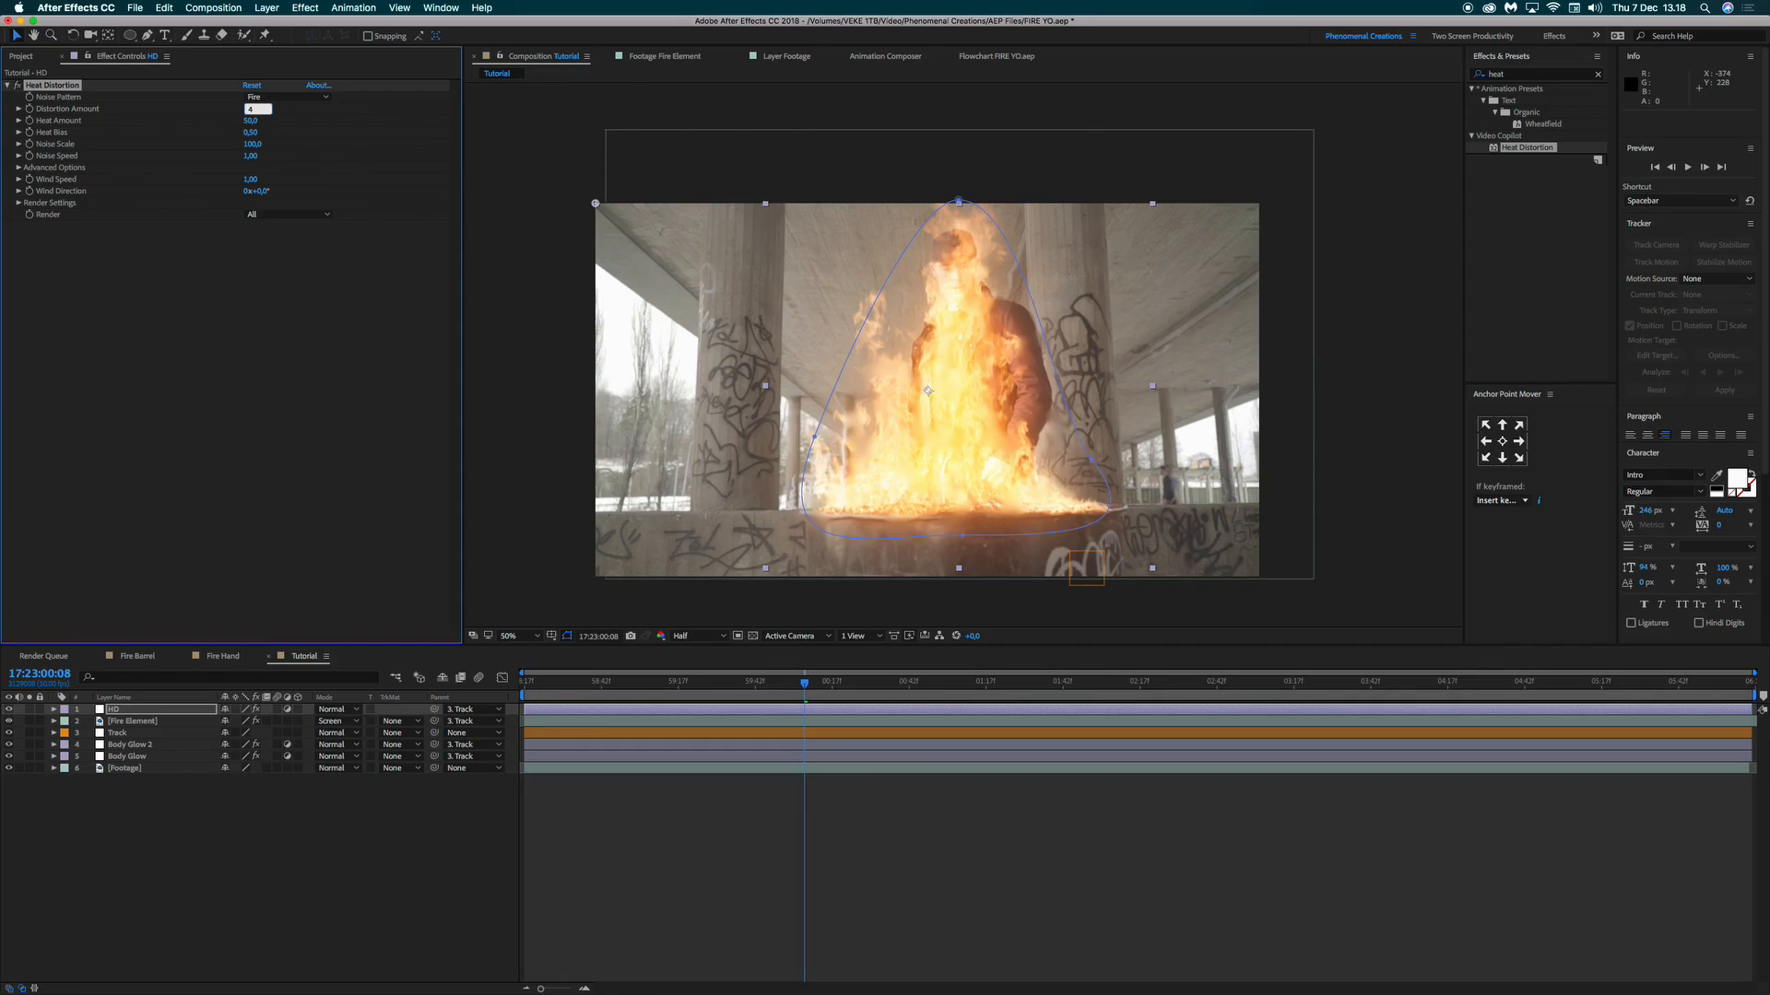
pyautogui.write('4')
pyautogui.press('Return')
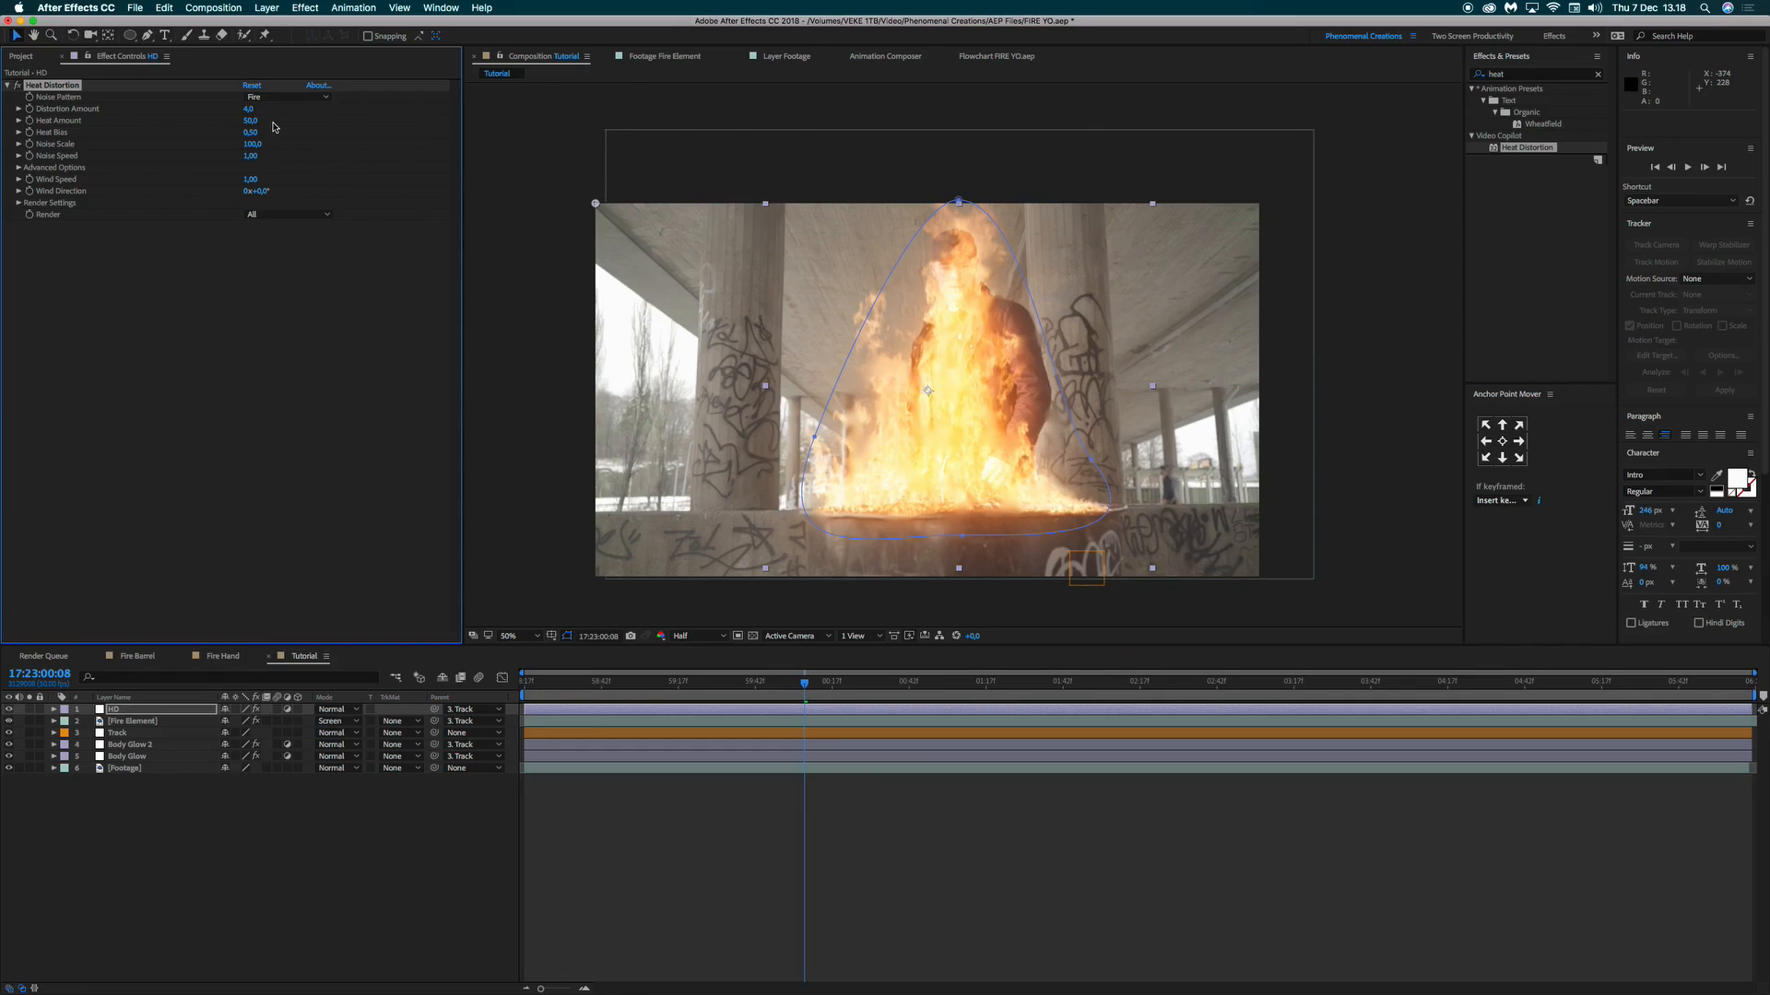
pyautogui.click(251, 121)
pyautogui.write('9')
pyautogui.press('Return')
pyautogui.click(249, 132)
pyautogui.press('Return')
# Set Heat Distortion's Distortion Amount to 6, Wind Speed to 0,5 and Wind Direction to 90°.
pyautogui.click(248, 109)
pyautogui.write('6')
pyautogui.press('Return')
pyautogui.click(245, 181)
pyautogui.write('0,5')
pyautogui.press('Return')
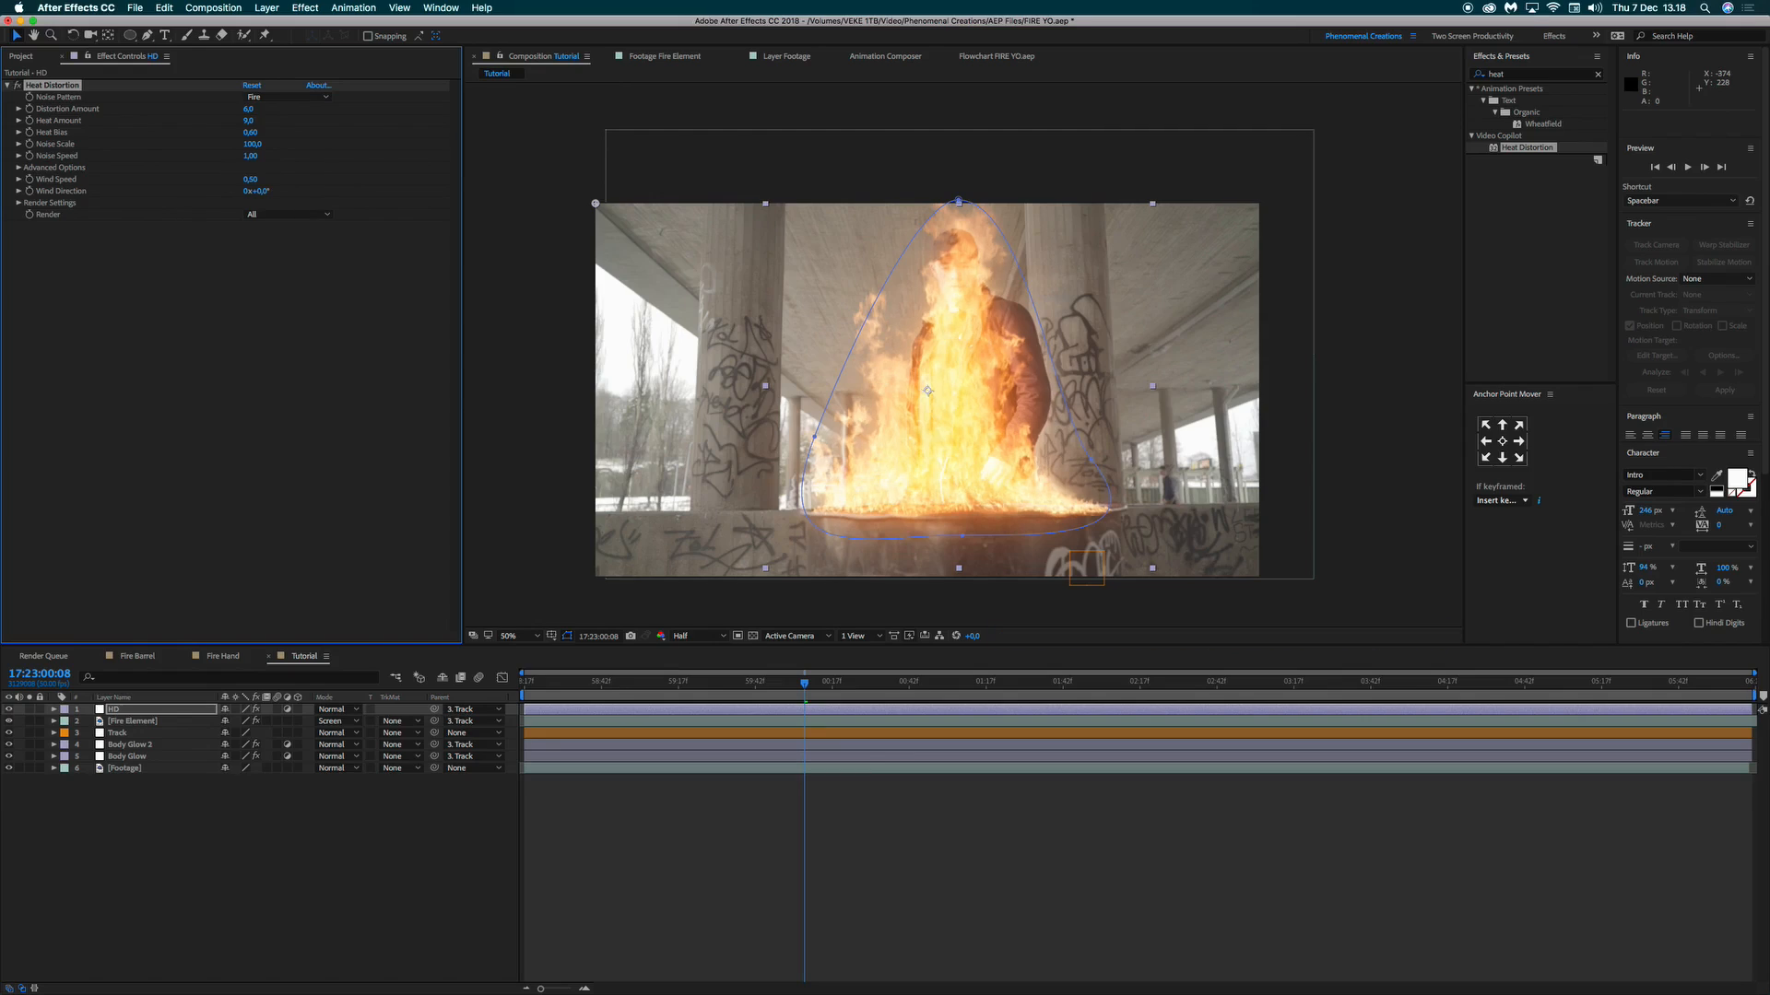
pyautogui.click(264, 191)
pyautogui.press('Return')
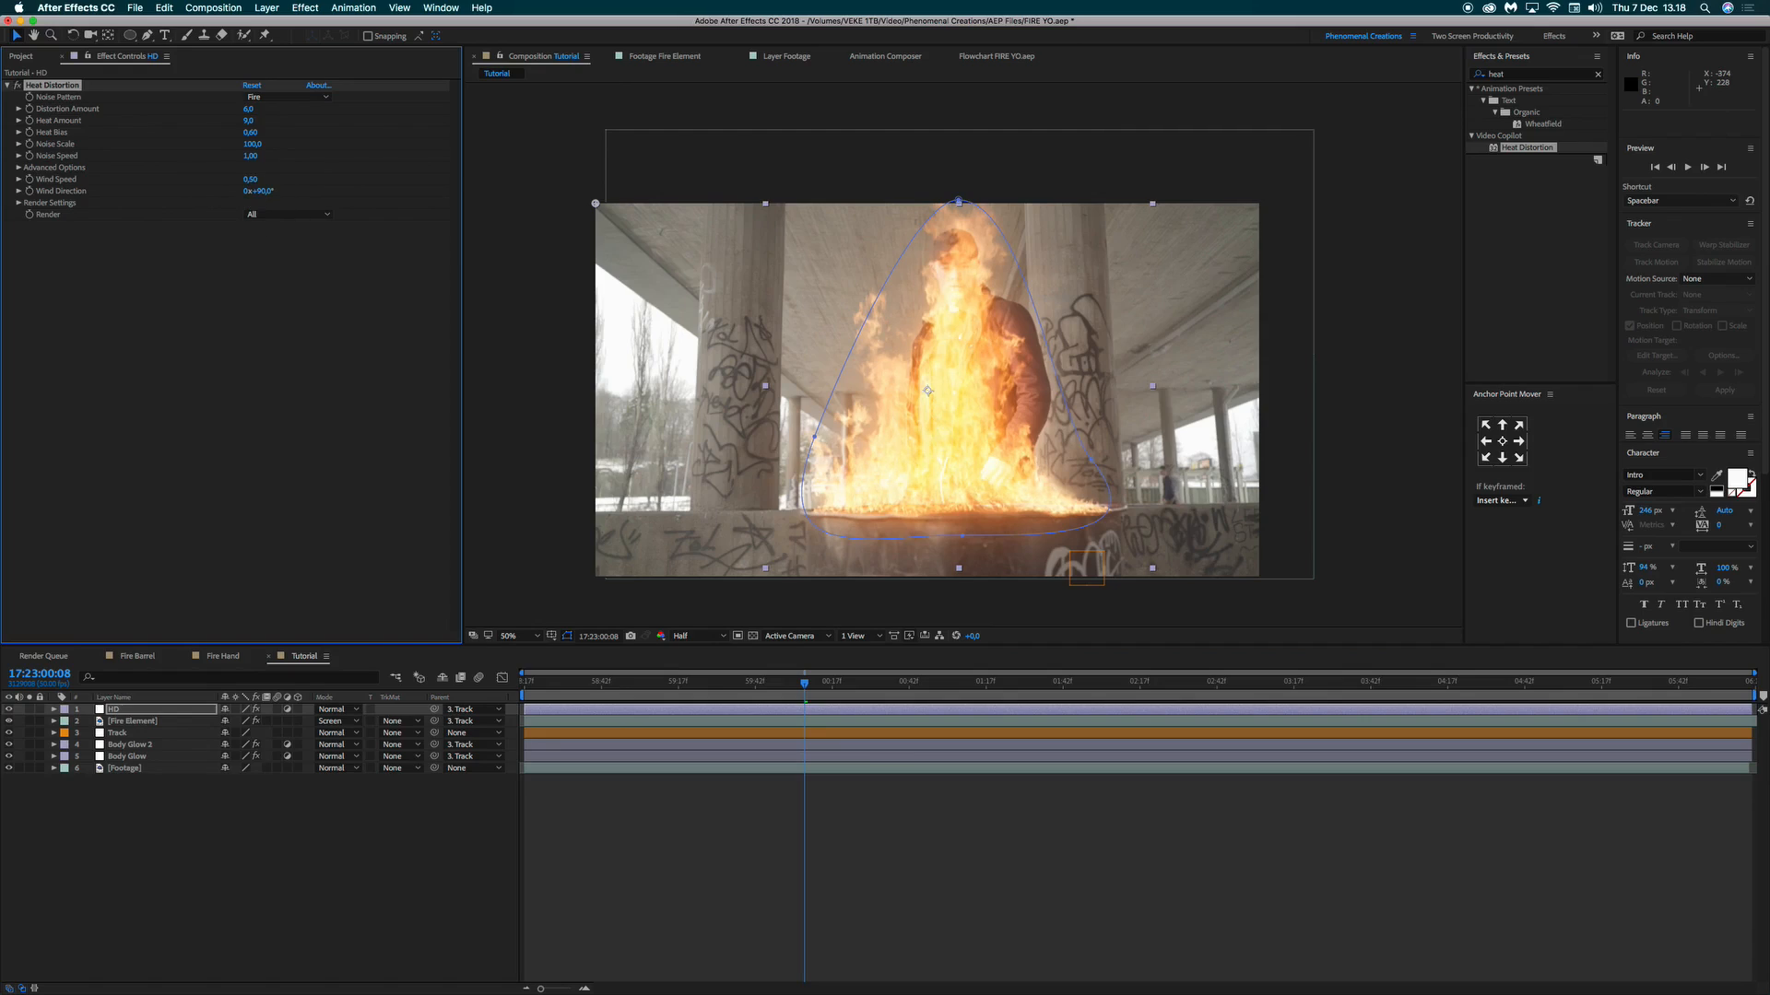
# Play the composition from its start and replay it from near the start to review the heat distortion over the flames.
pyautogui.click(534, 698)
pyautogui.click(520, 691)
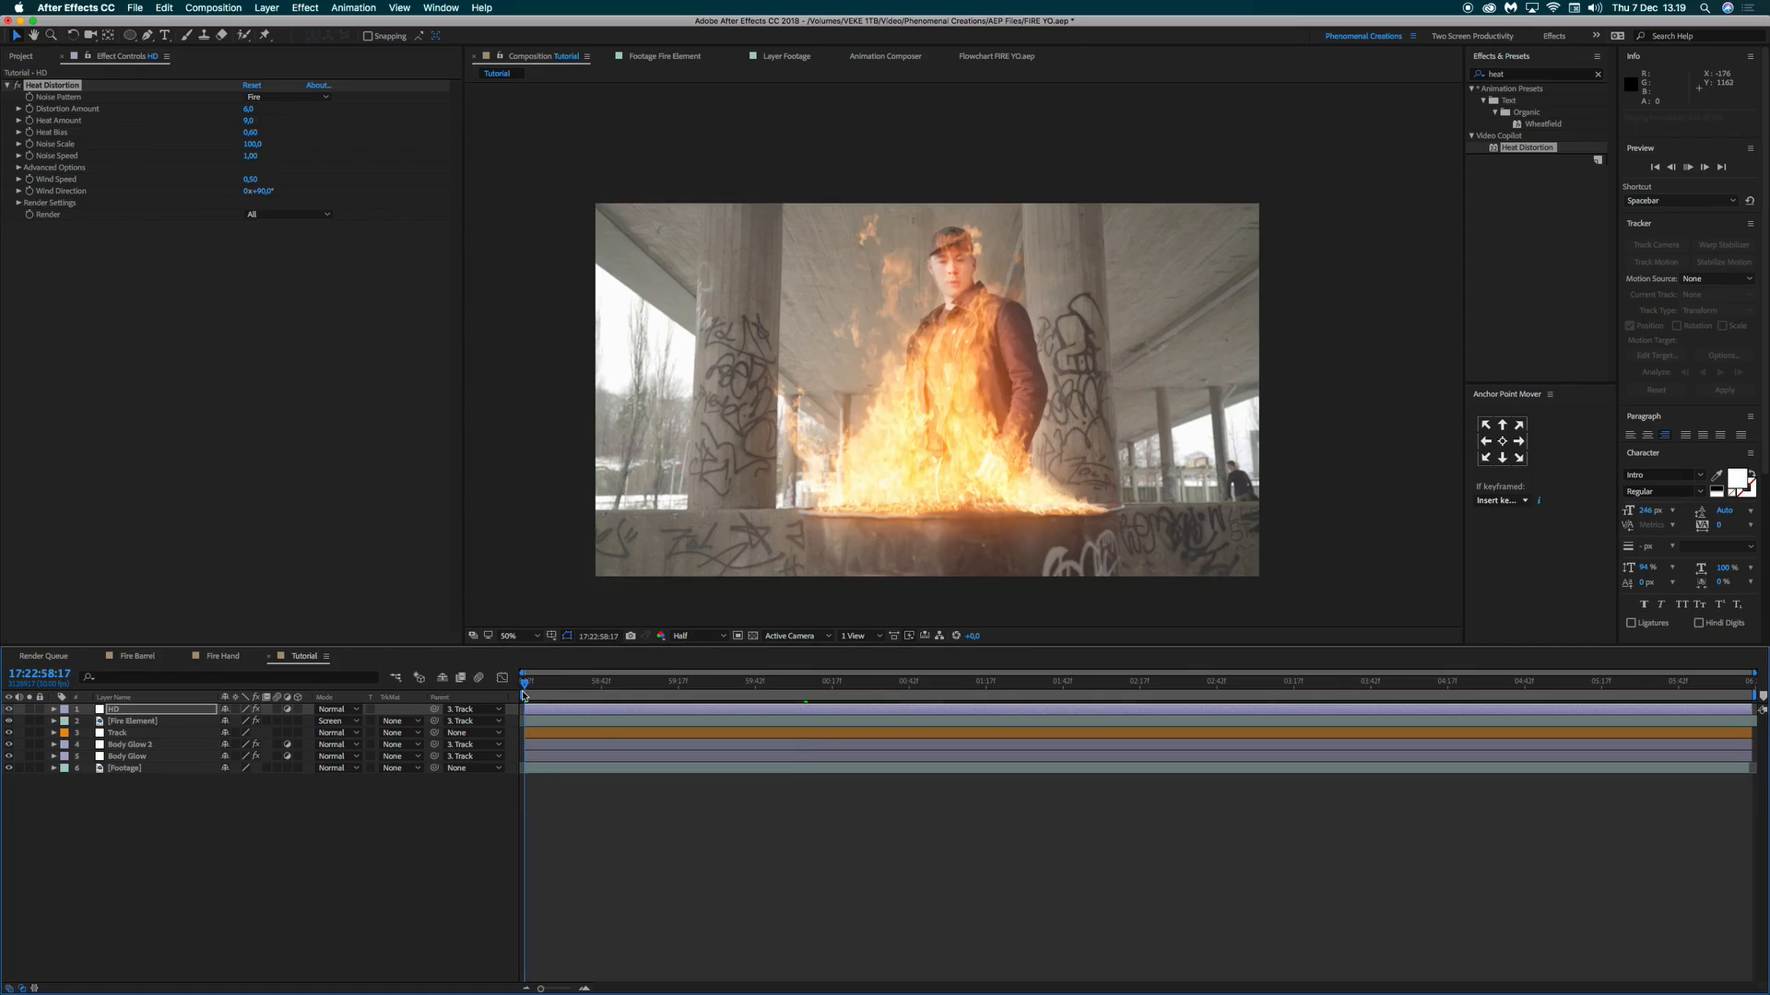
pyautogui.press('space')
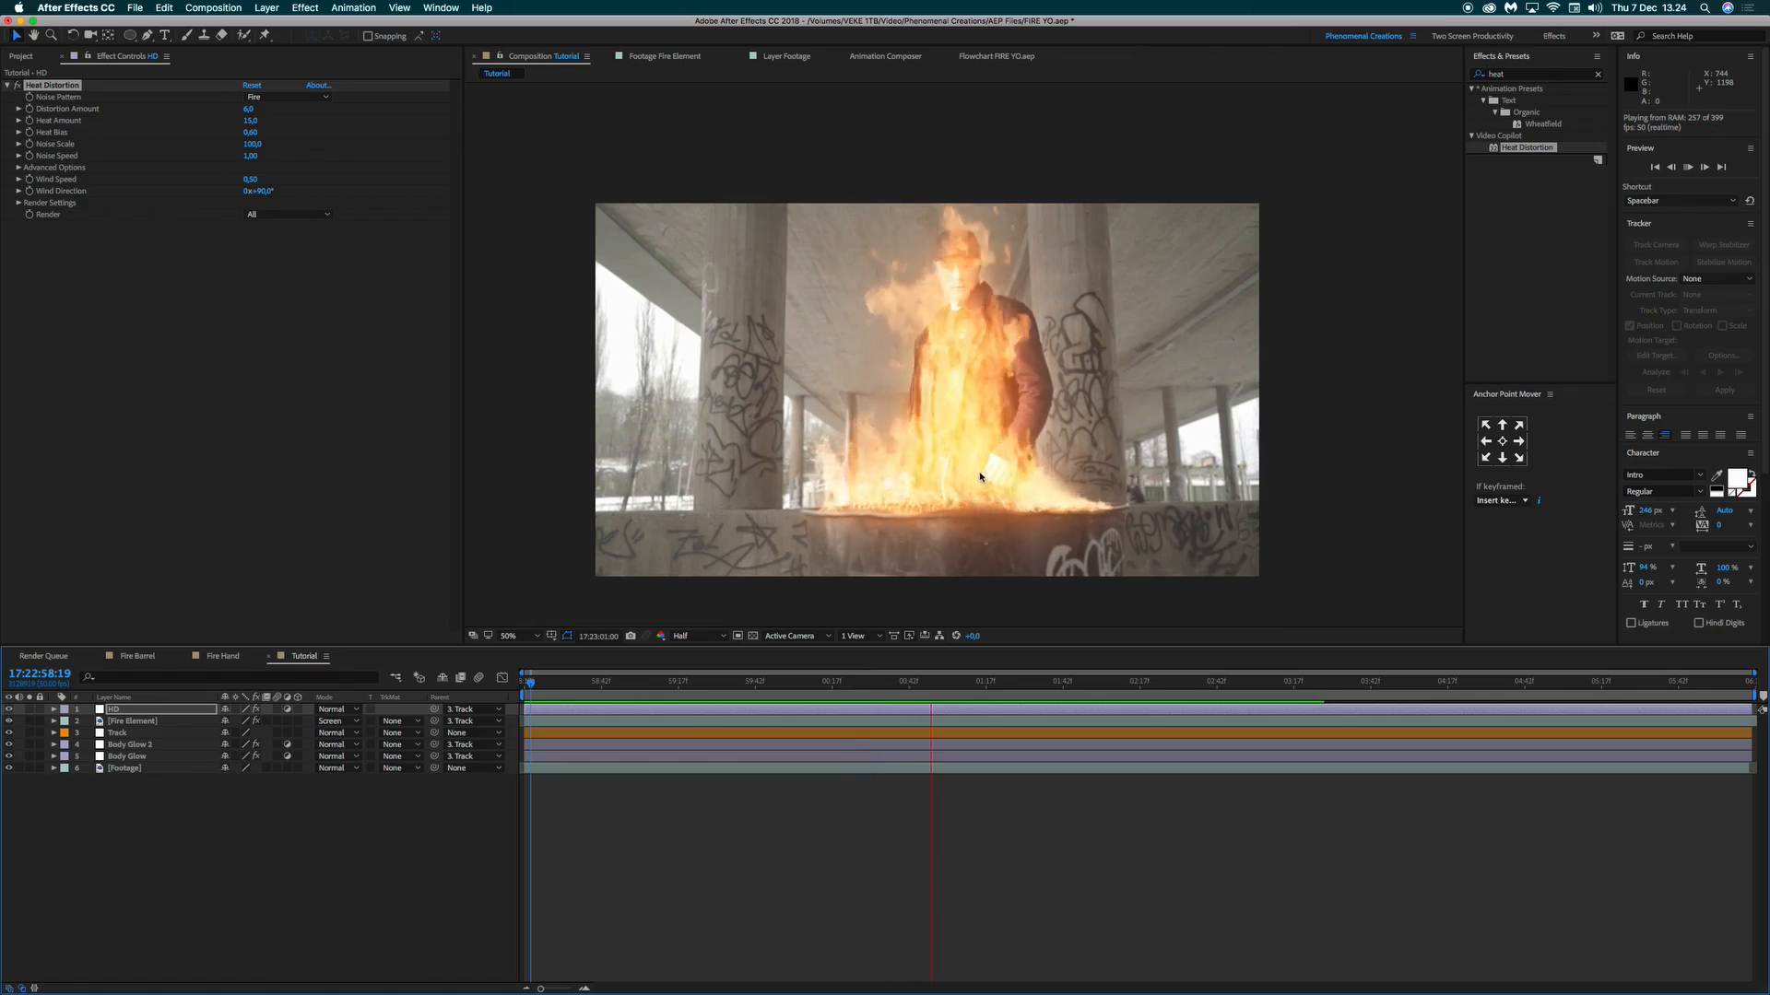
pyautogui.press('space')
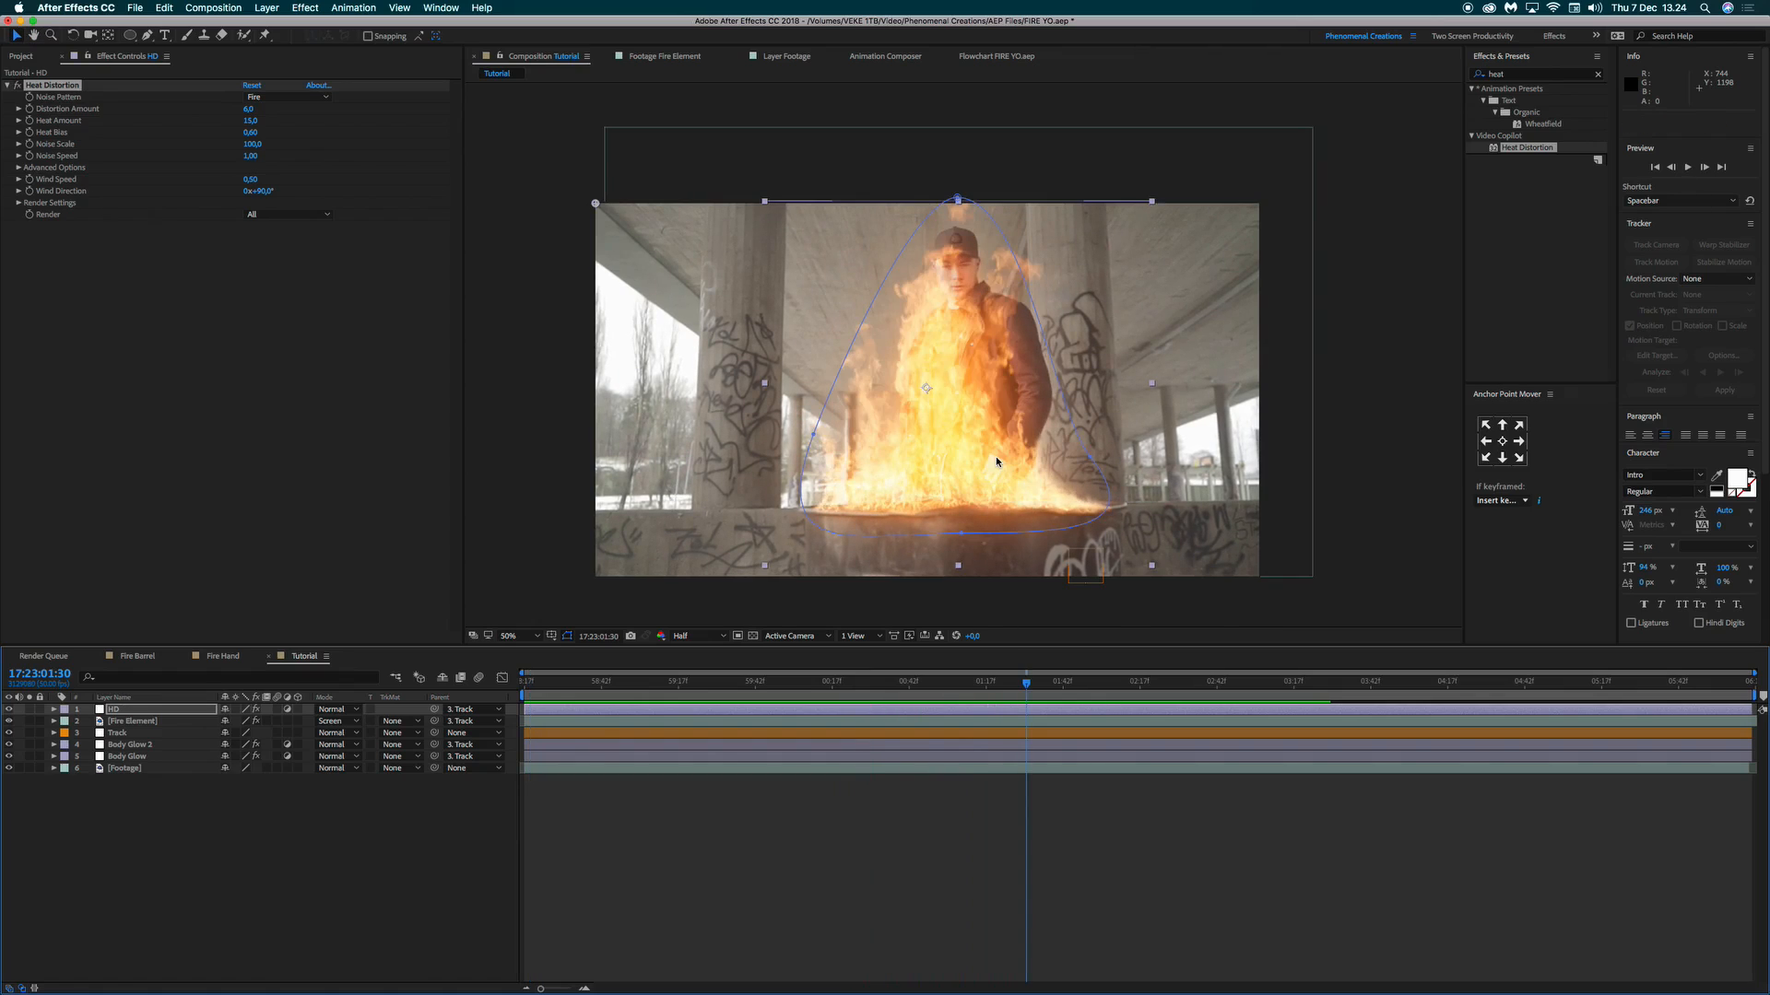
pyautogui.click(552, 686)
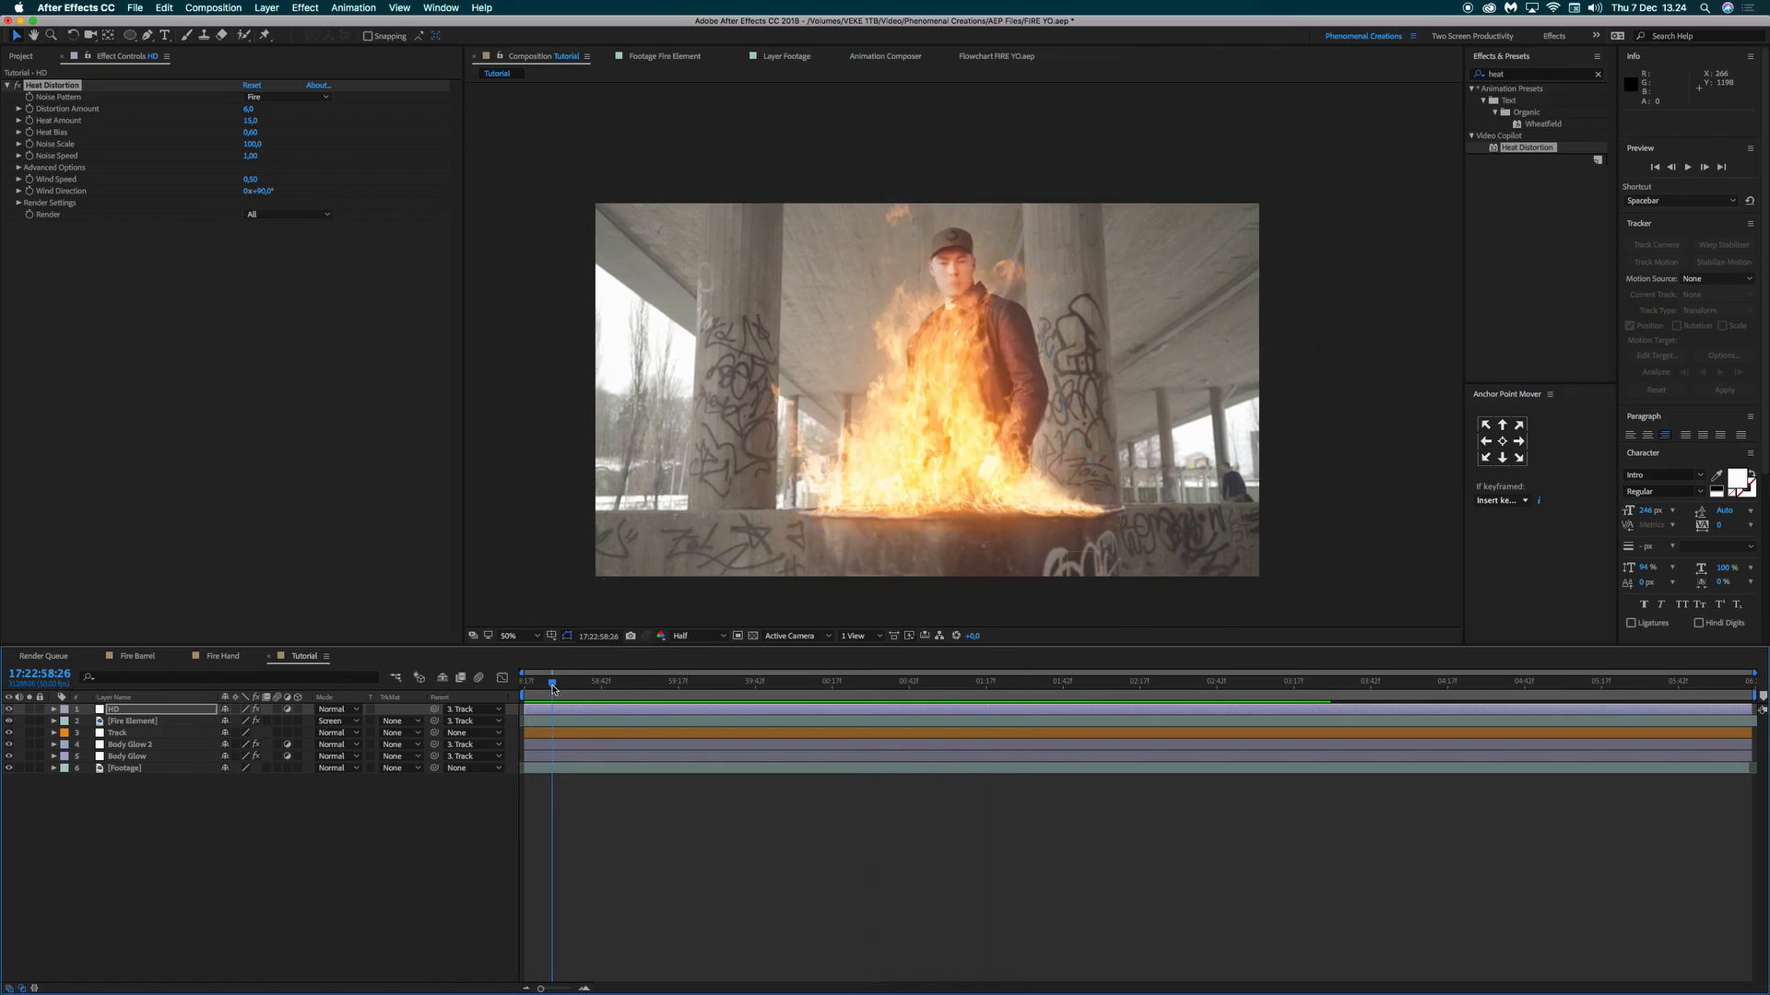
pyautogui.press('space')
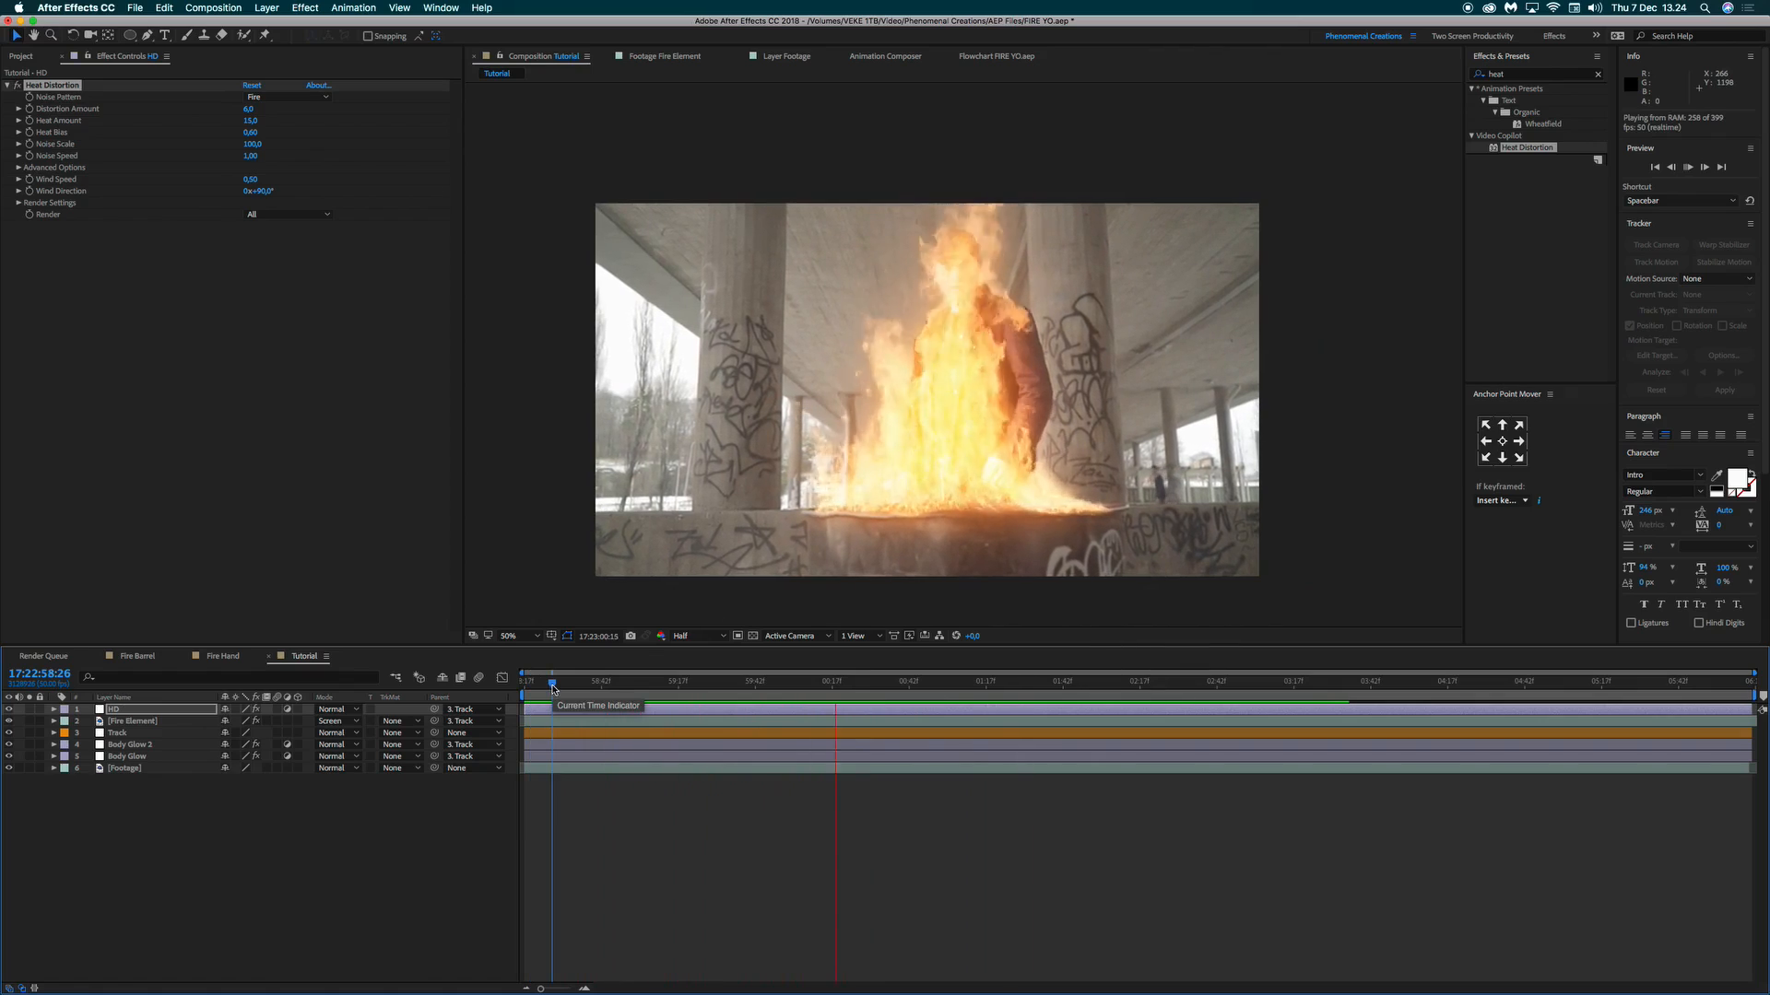
pyautogui.press('space')
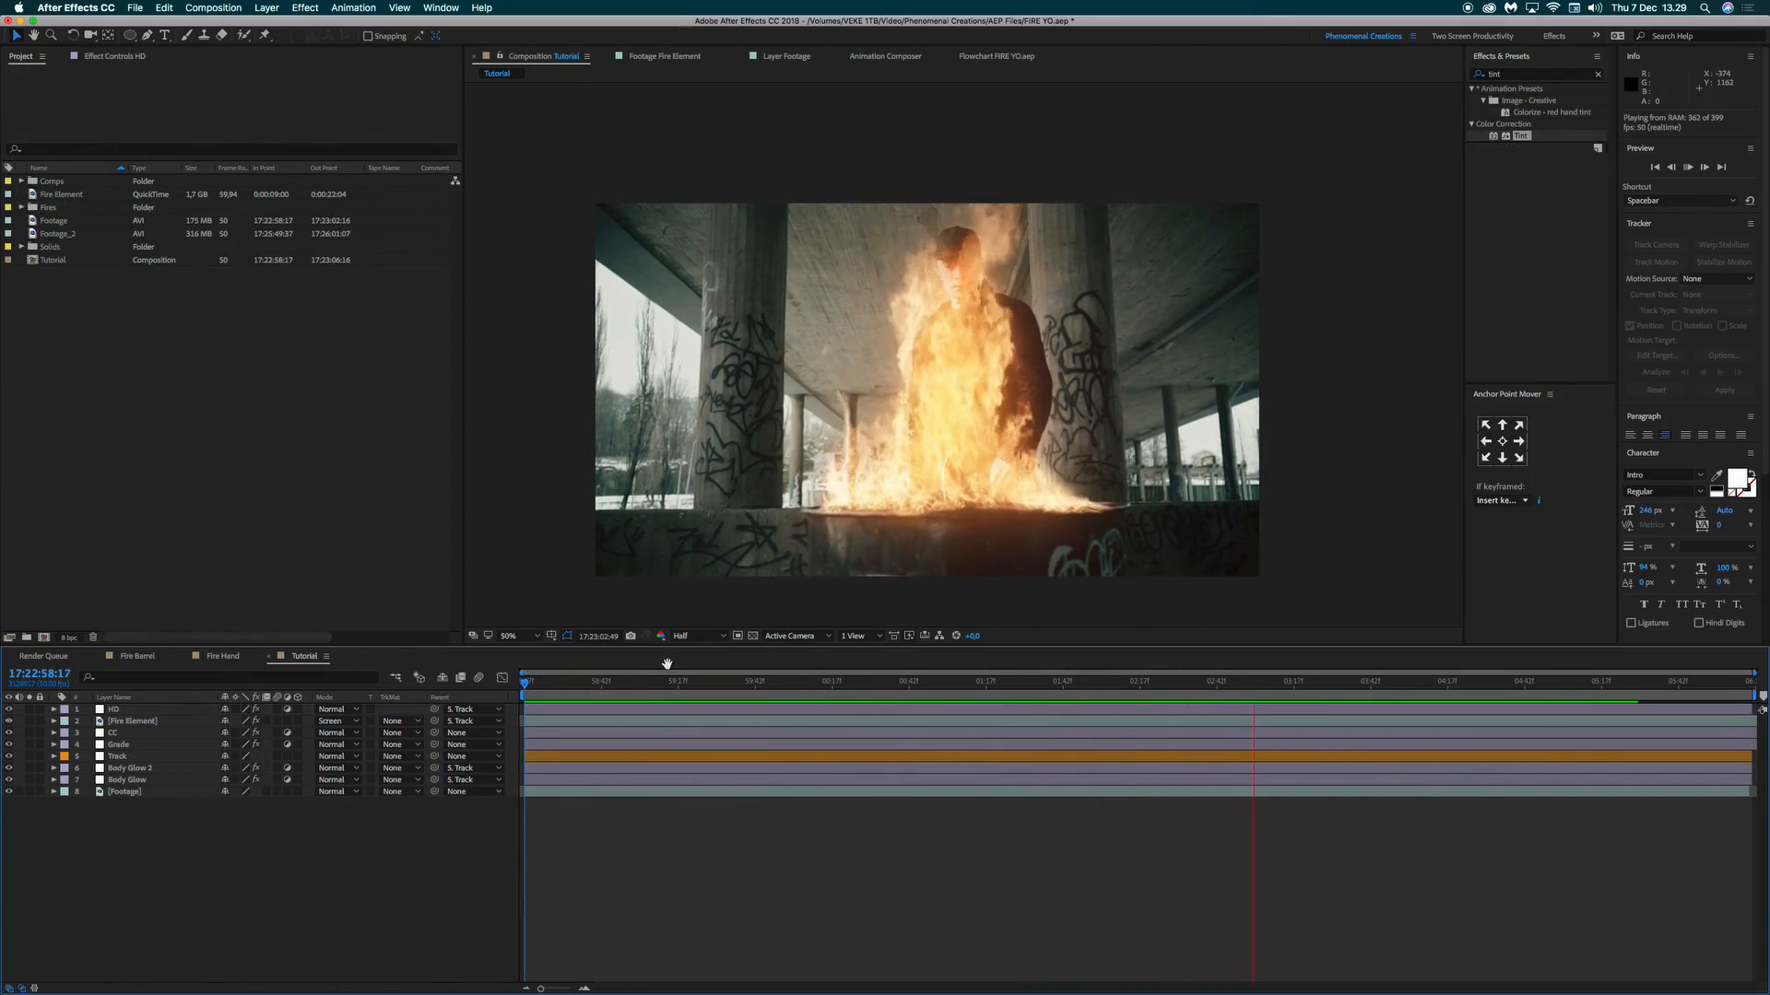
# Replay the color-graded Tutorial composition from near its start to review the finished fire effect.
pyautogui.press('space')
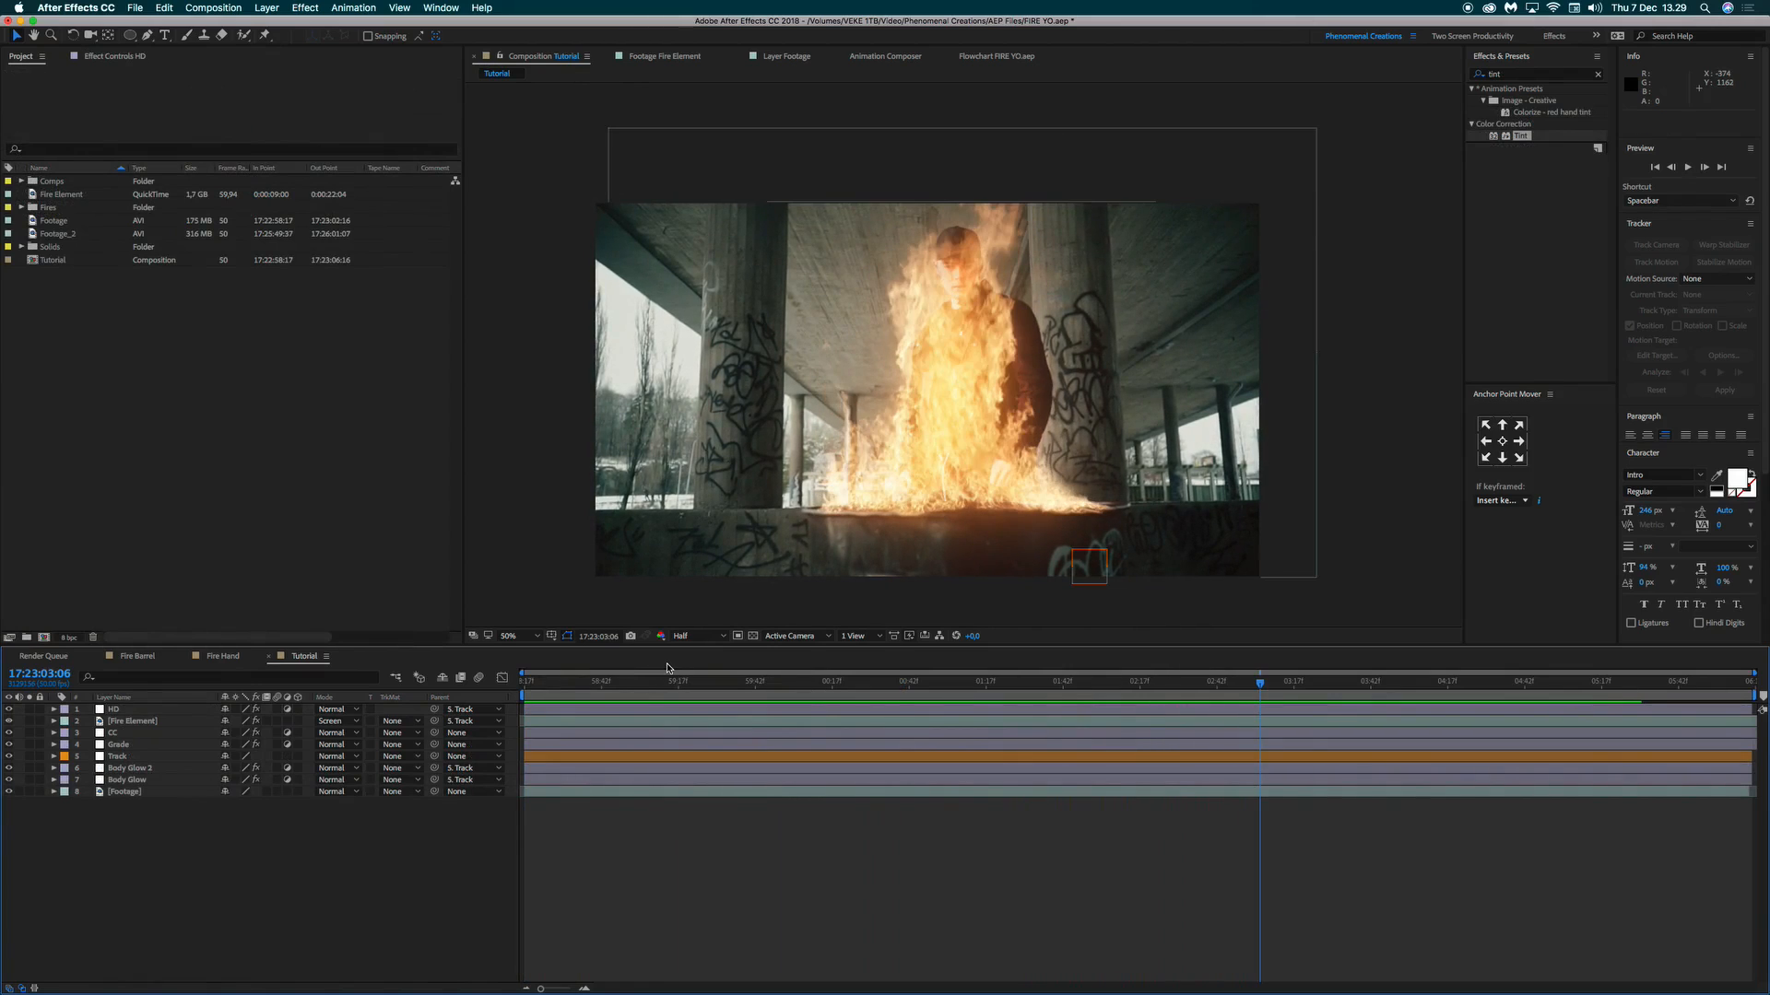
pyautogui.click(541, 682)
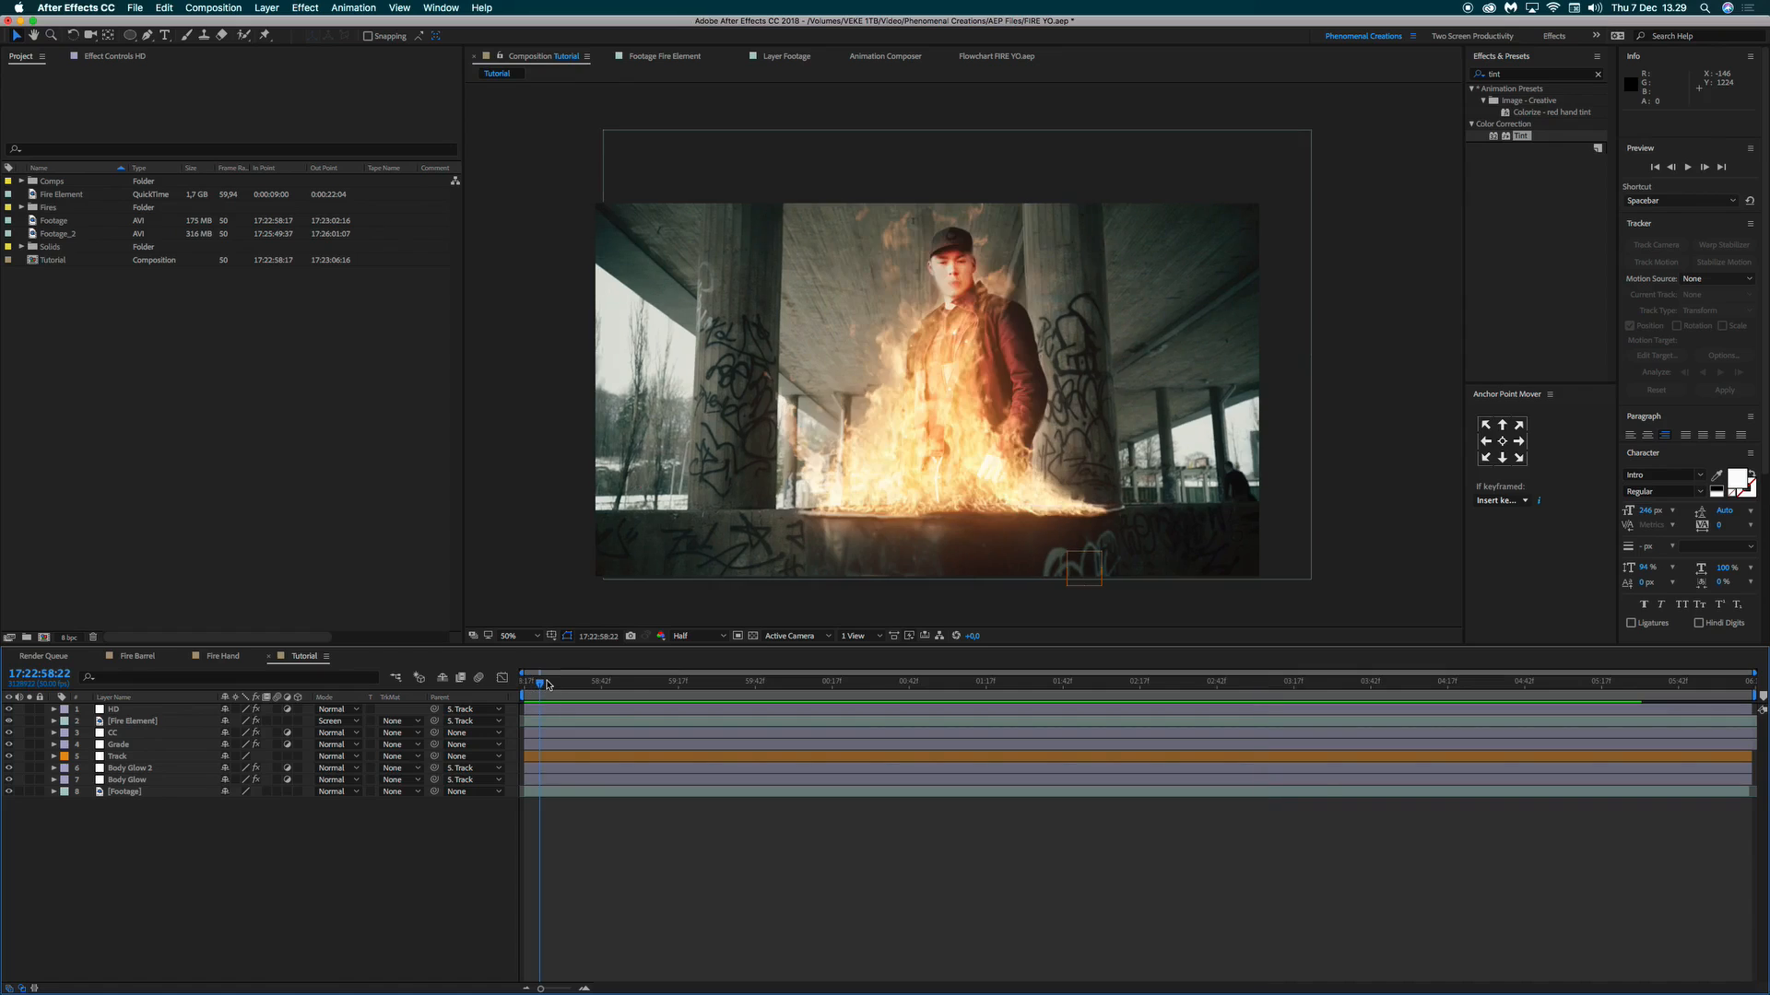
pyautogui.press('space')
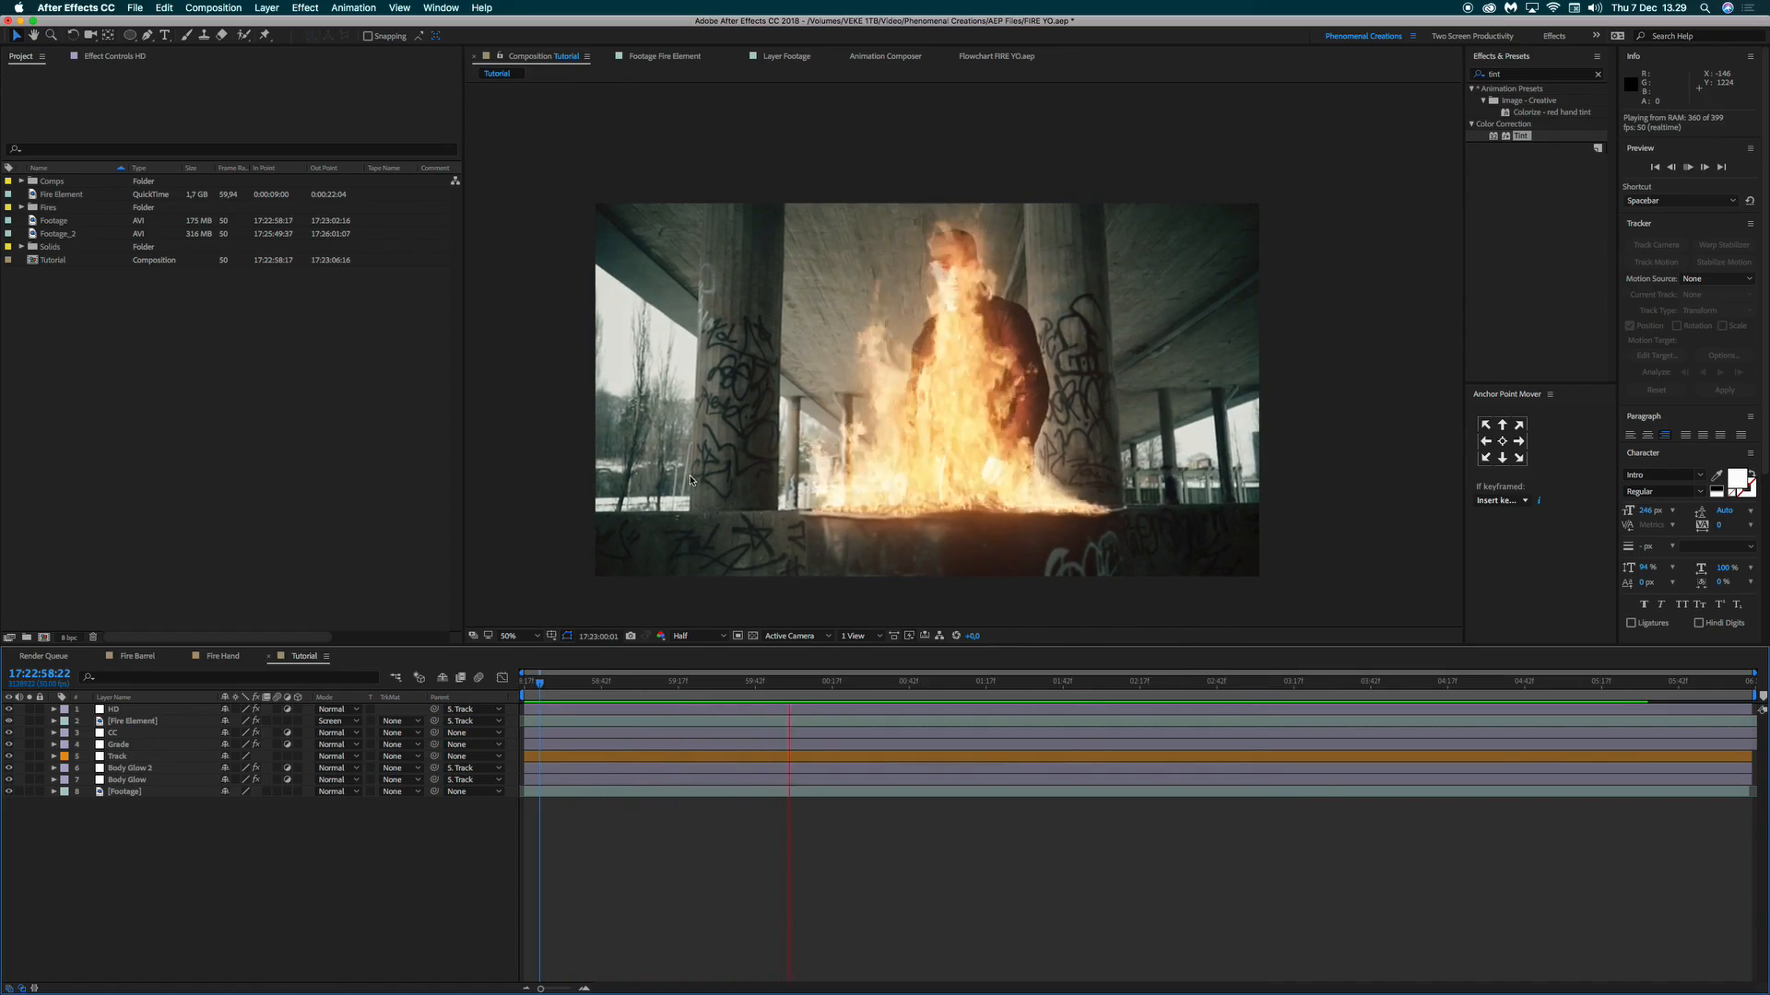
pyautogui.press('space')
# Switch back and forth between the Fire Hand and Tutorial compositions to compare their fire effects and layer setups.
pyautogui.click(226, 657)
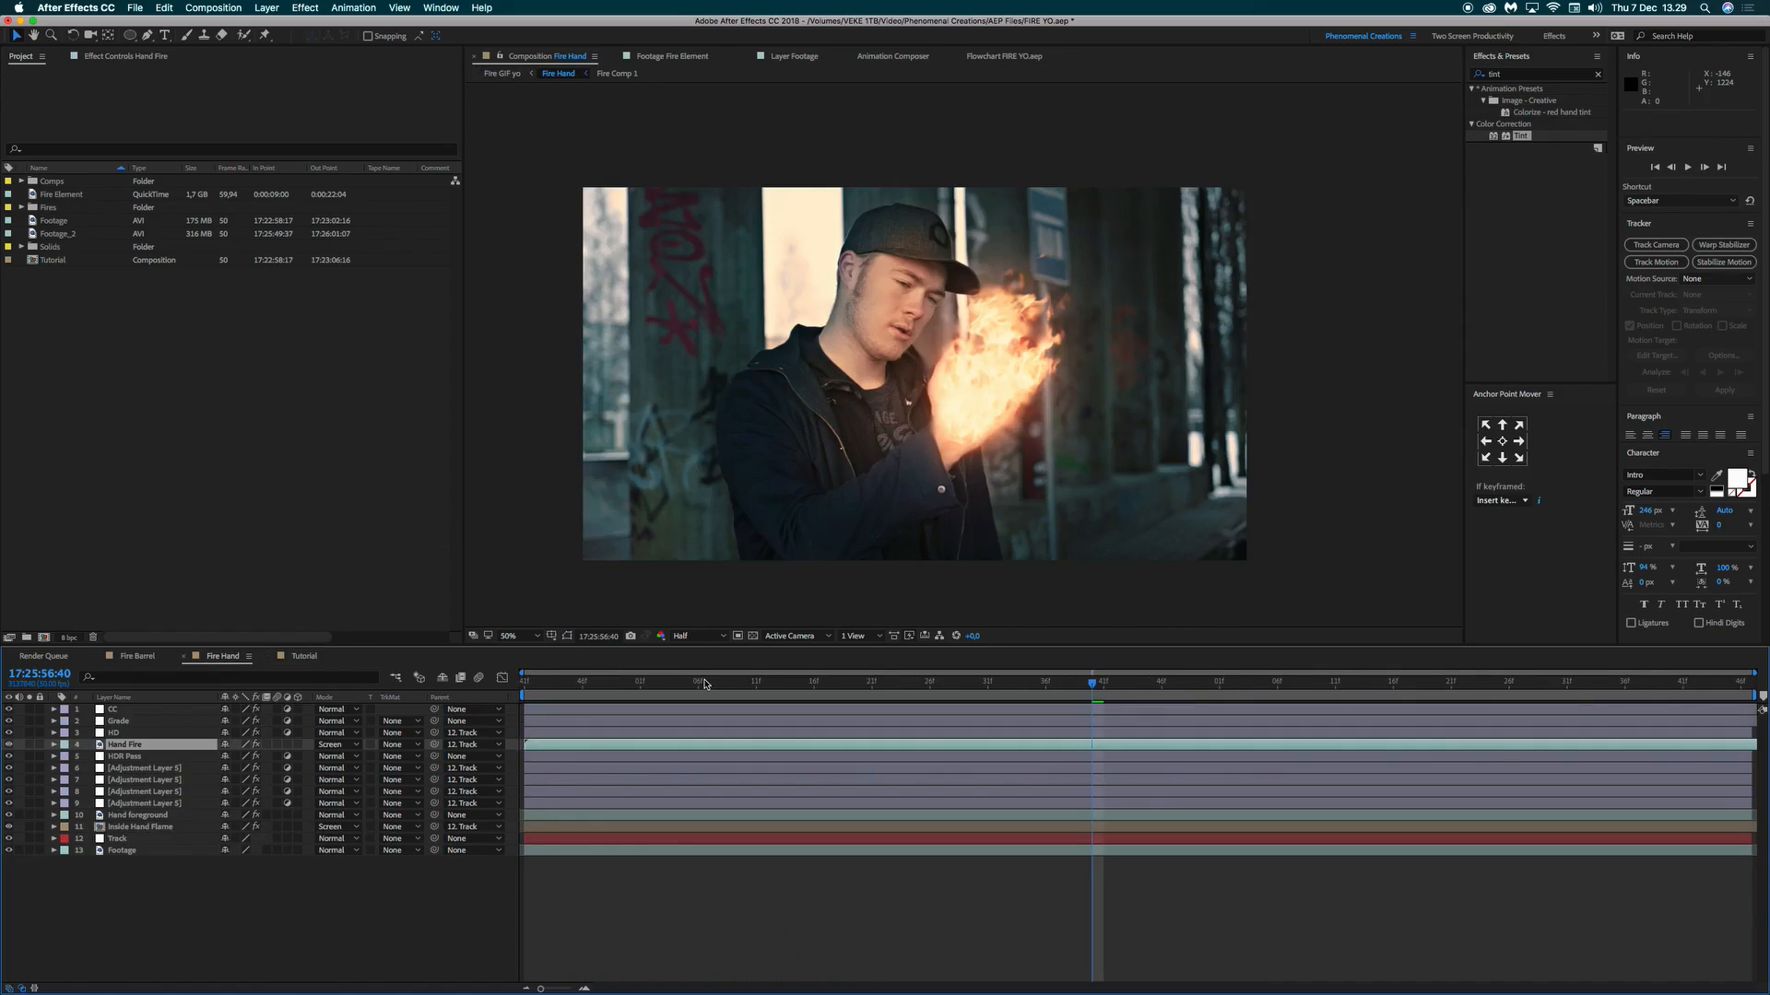
pyautogui.click(302, 656)
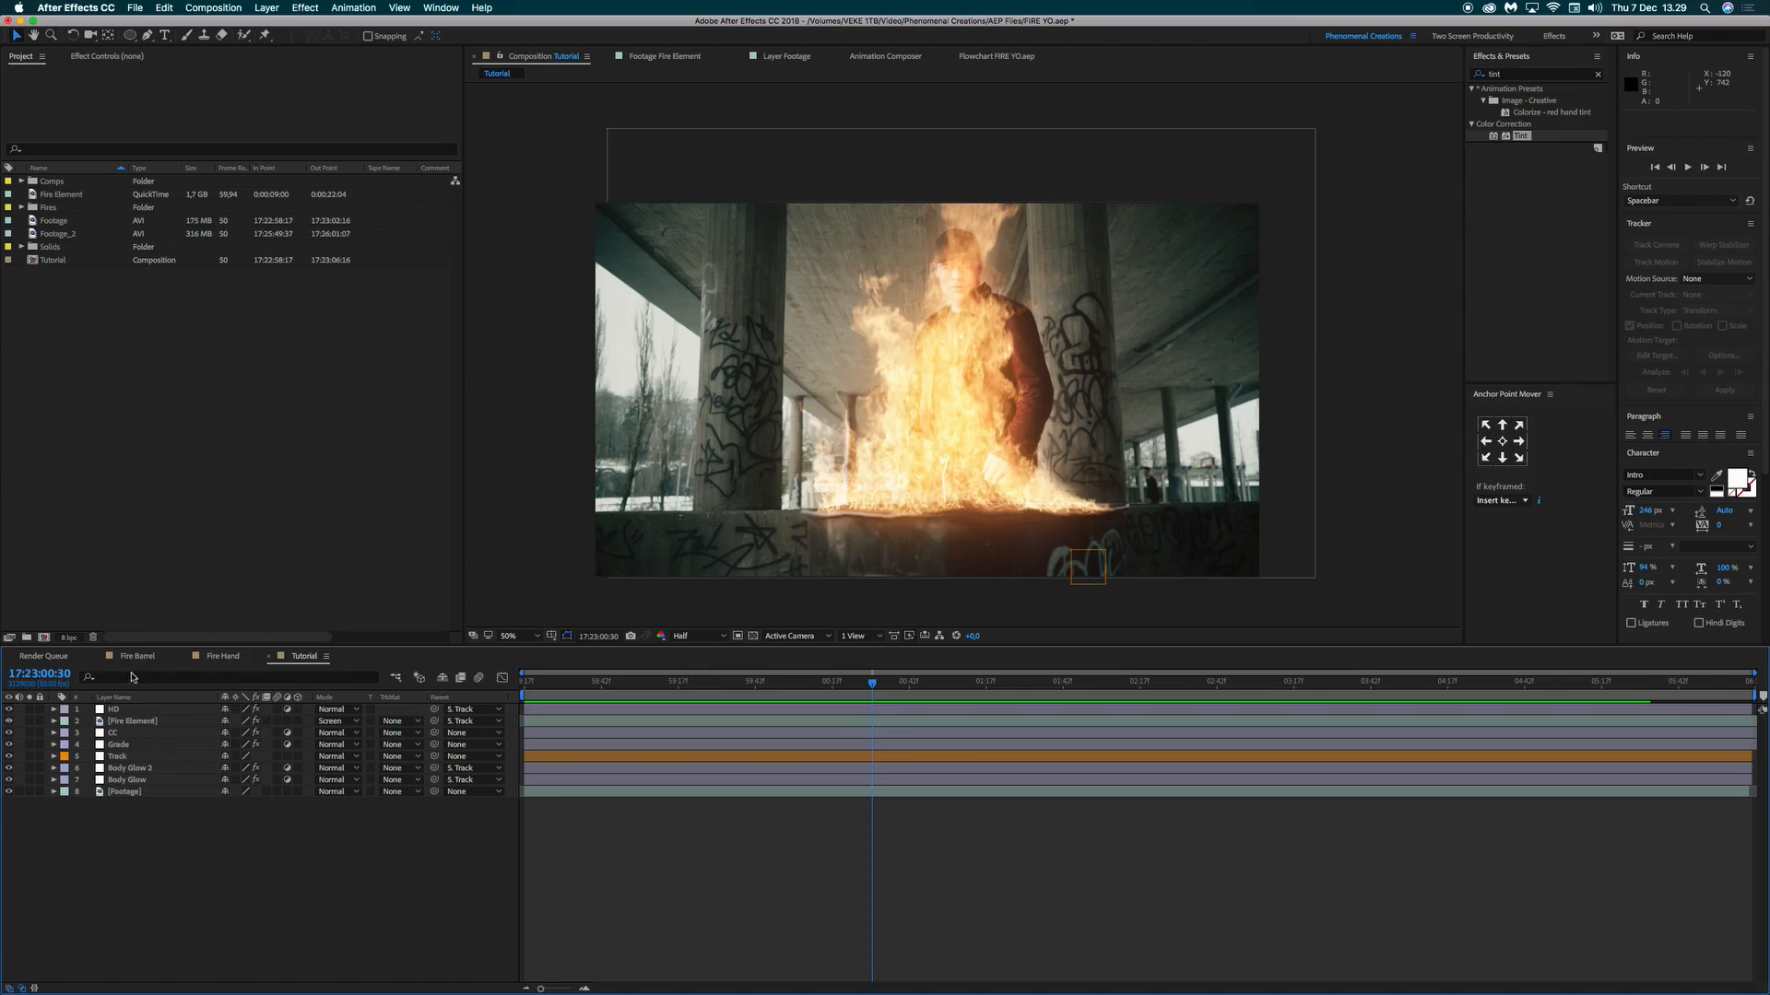
pyautogui.click(219, 656)
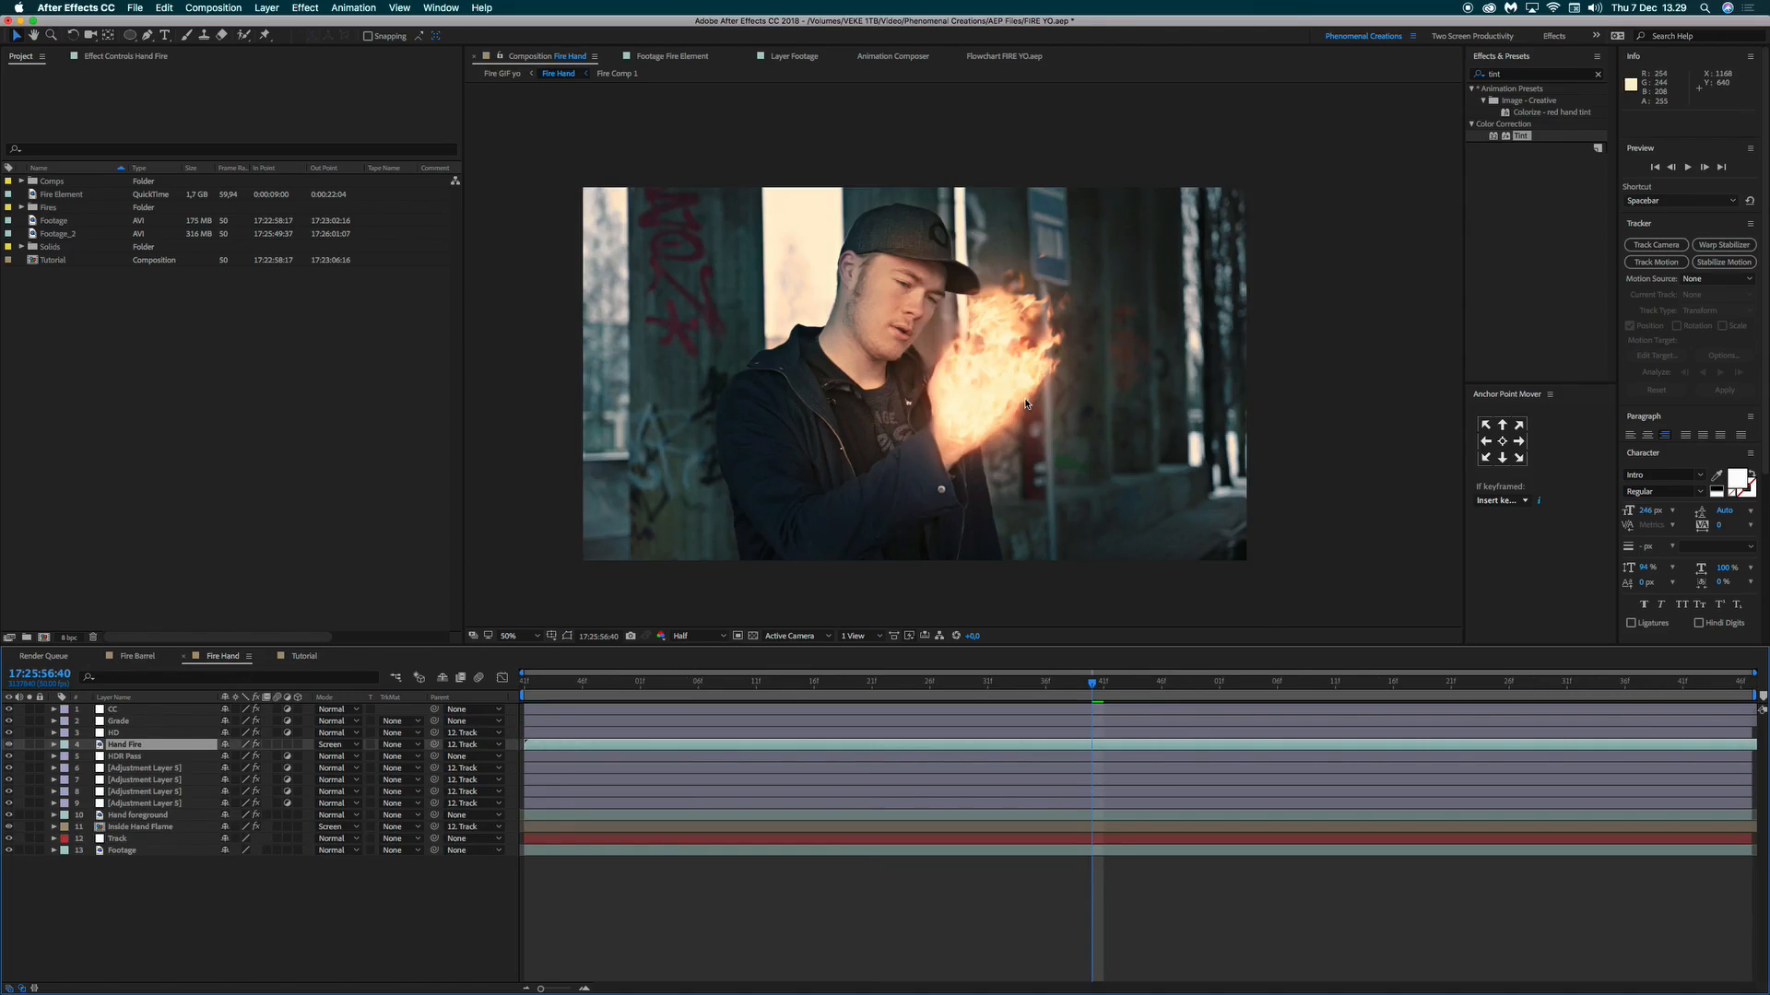
pyautogui.click(301, 656)
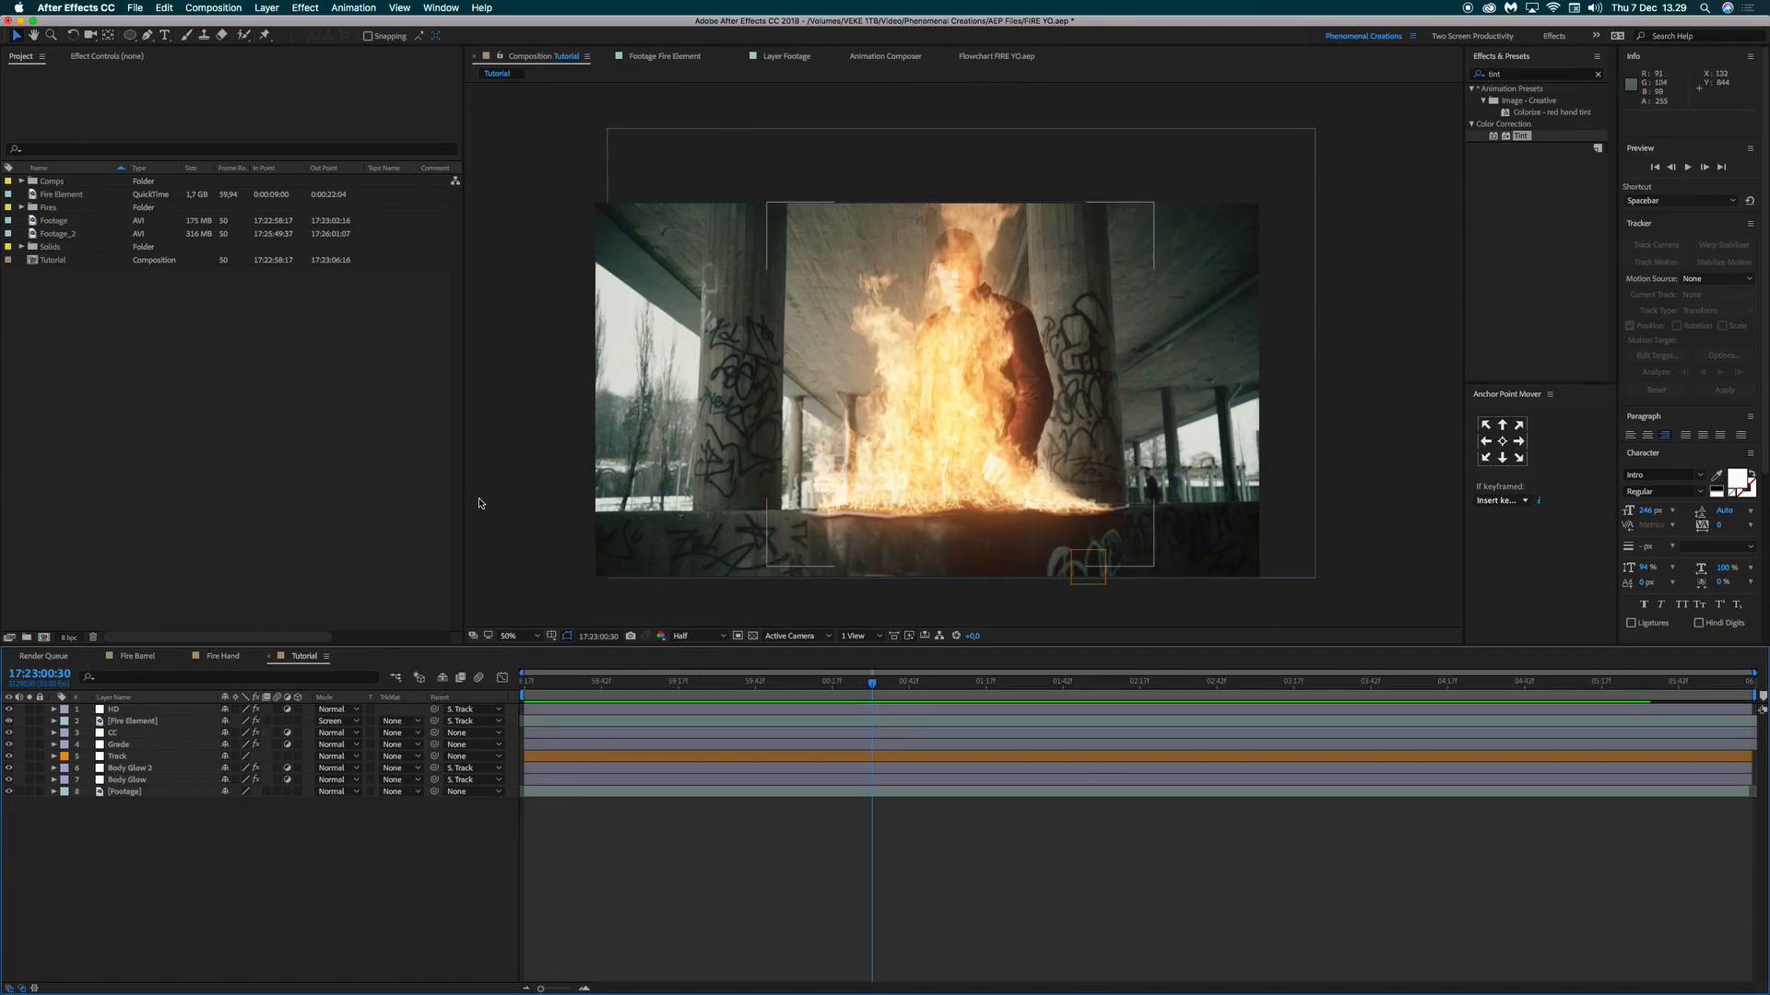
pyautogui.click(221, 657)
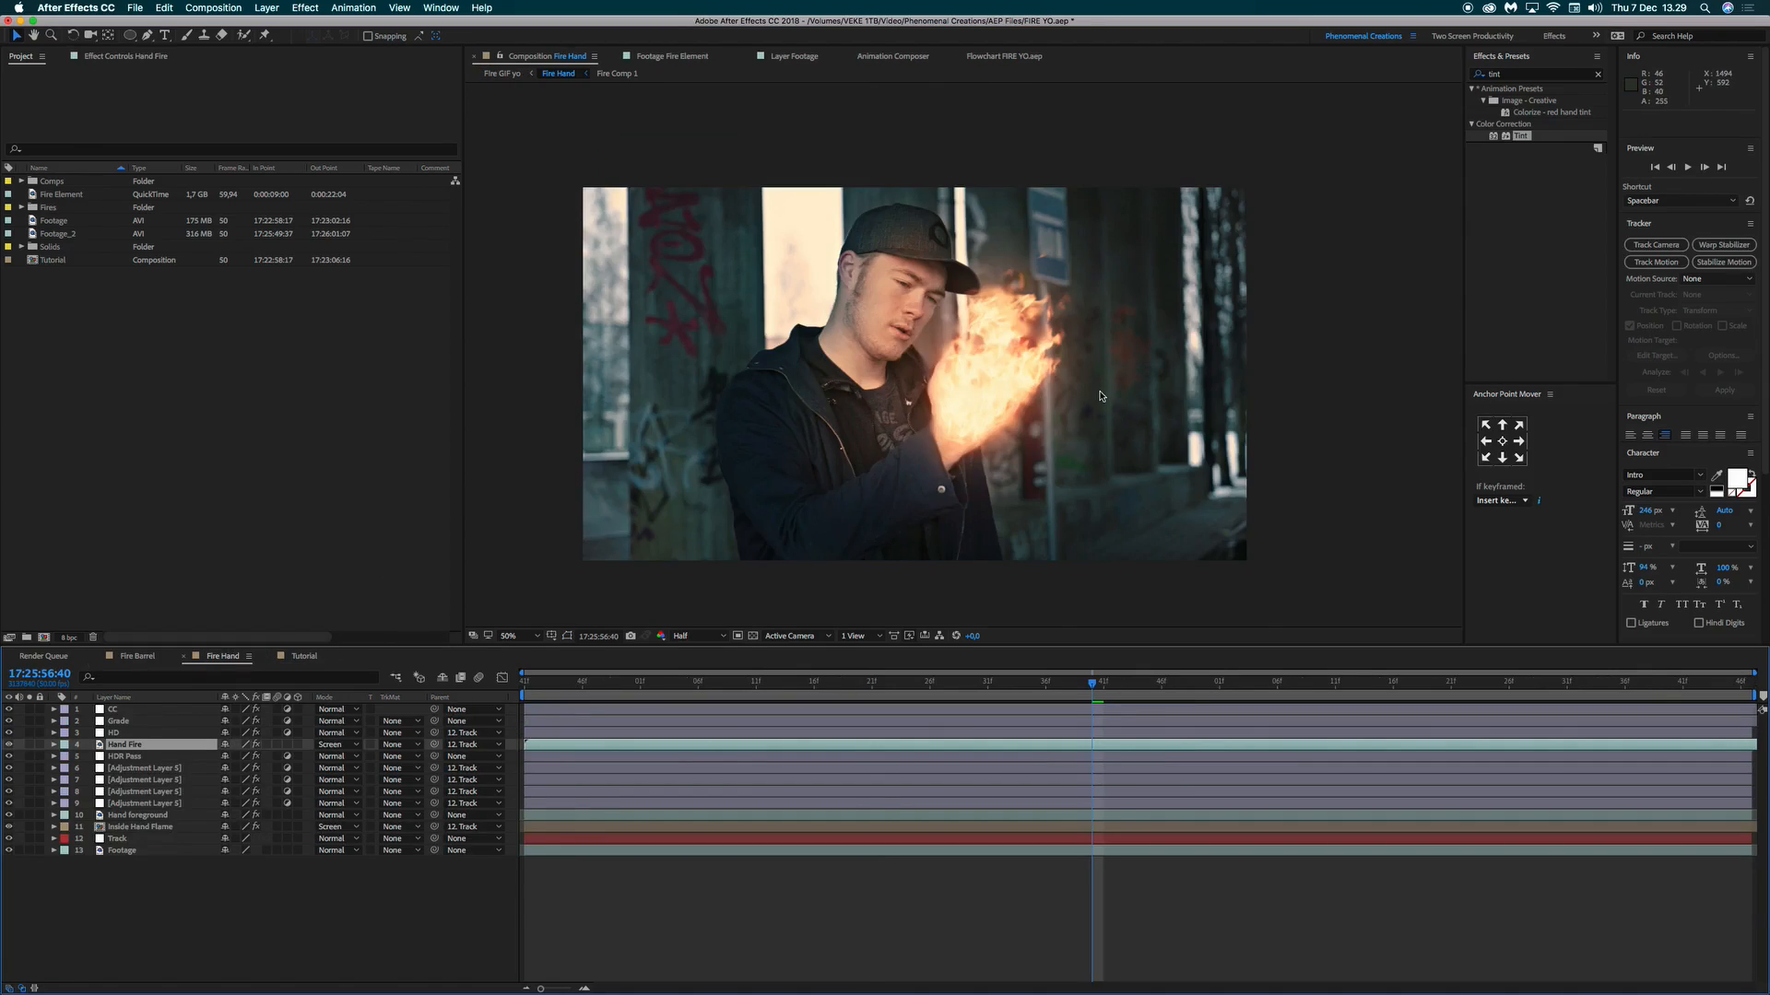
pyautogui.click(304, 658)
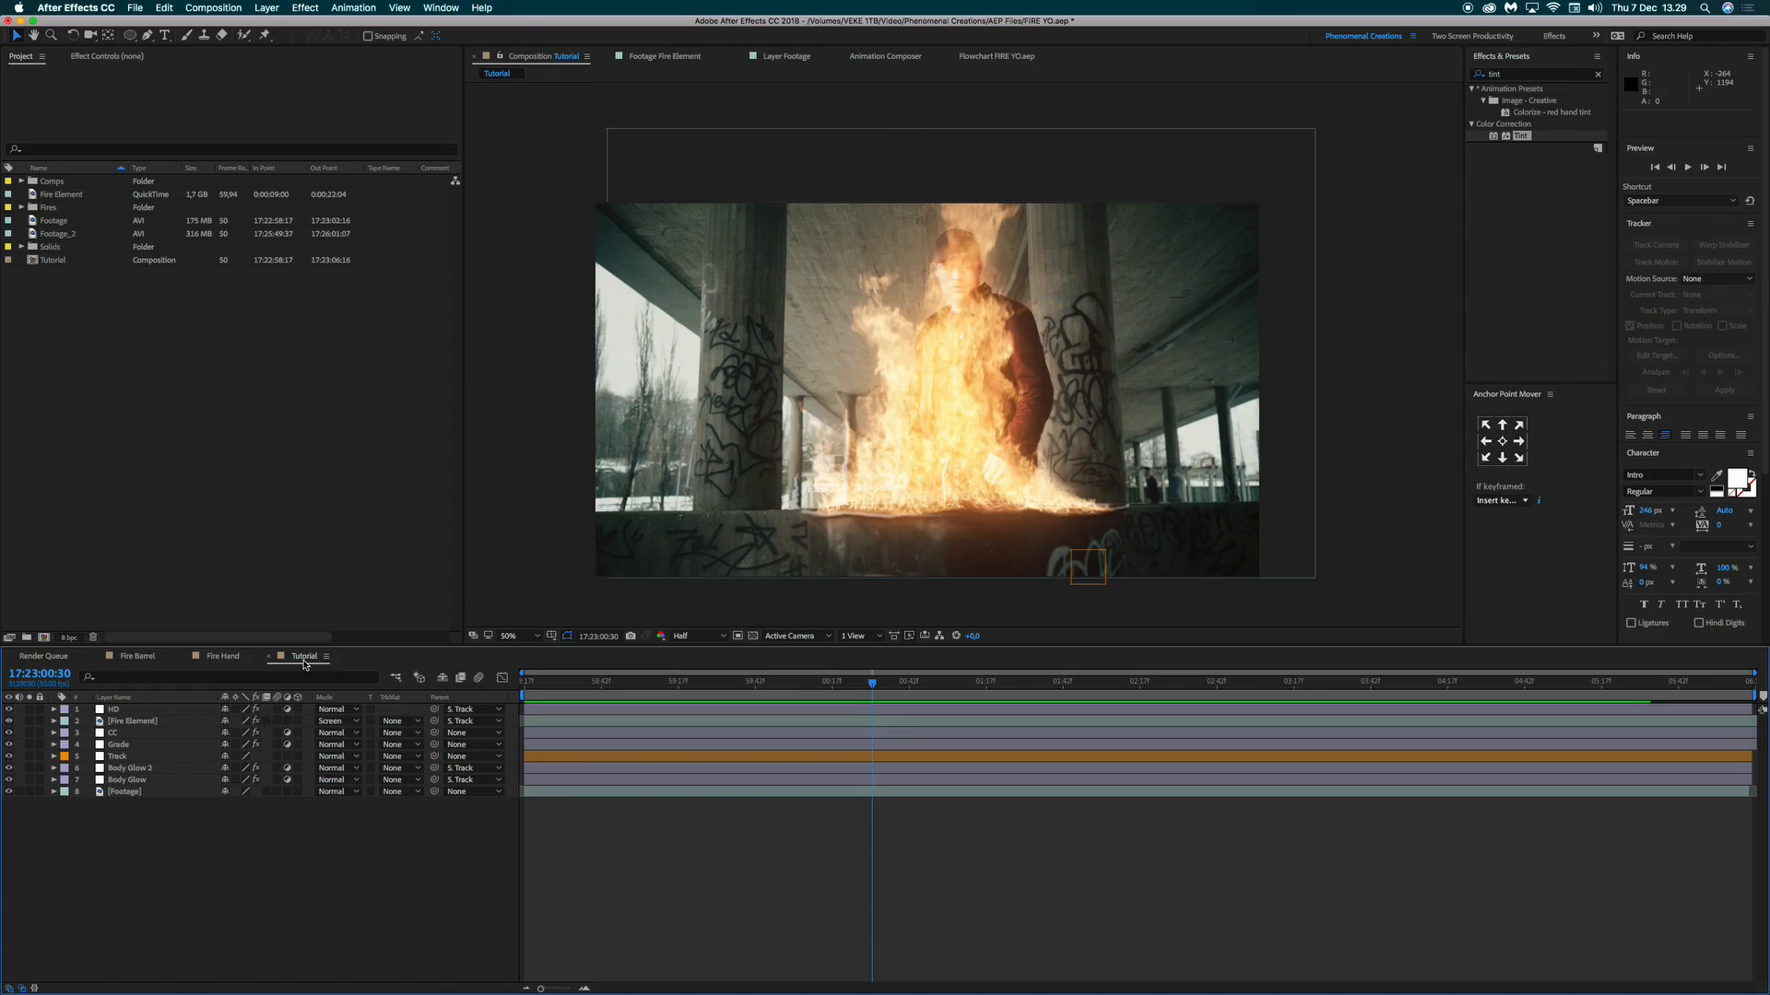